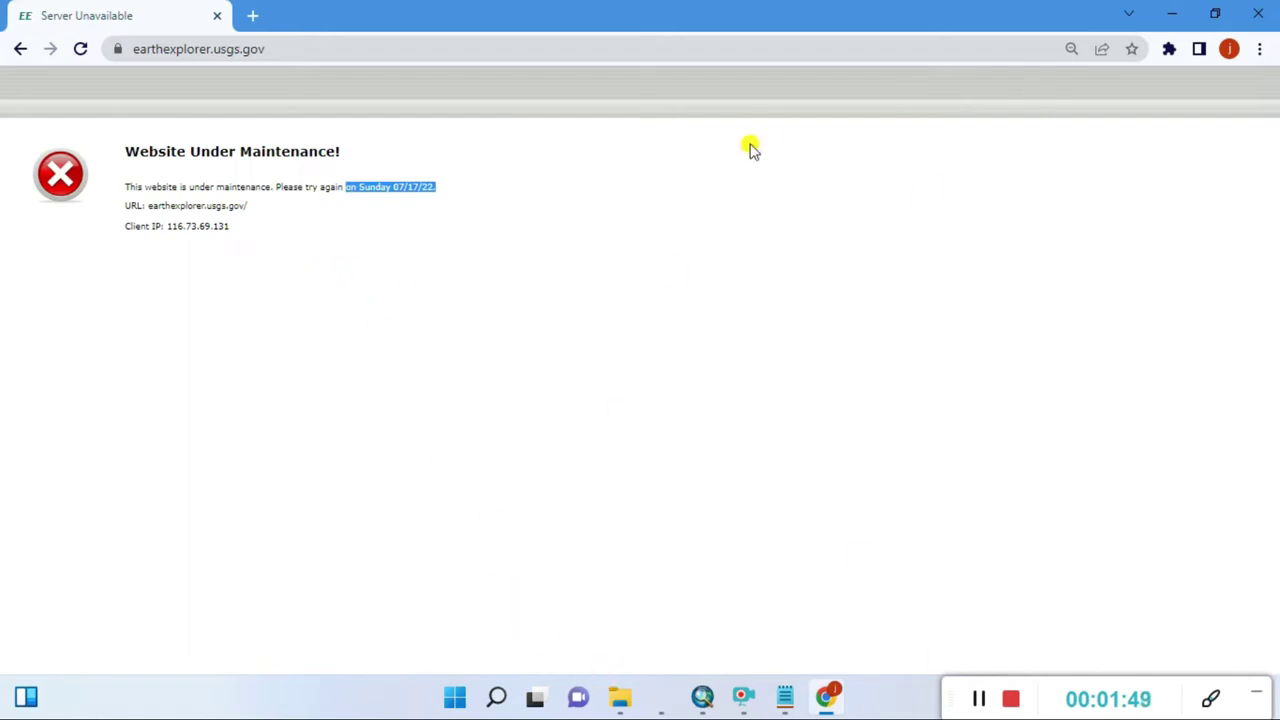
Step: Check the EarthExplorer site address and page notice, then leave the browser and switch to ArcMap
left_click(134, 48)
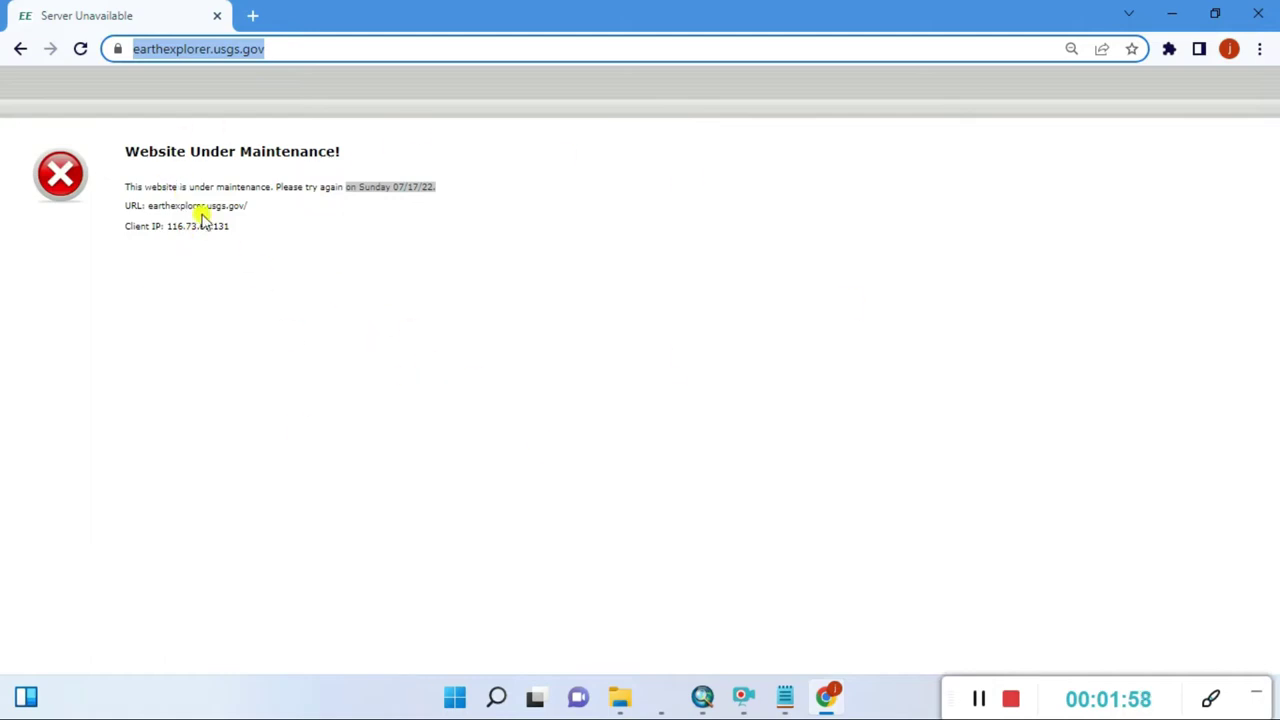
left_click_drag(141, 151, 391, 137)
left_click(395, 140)
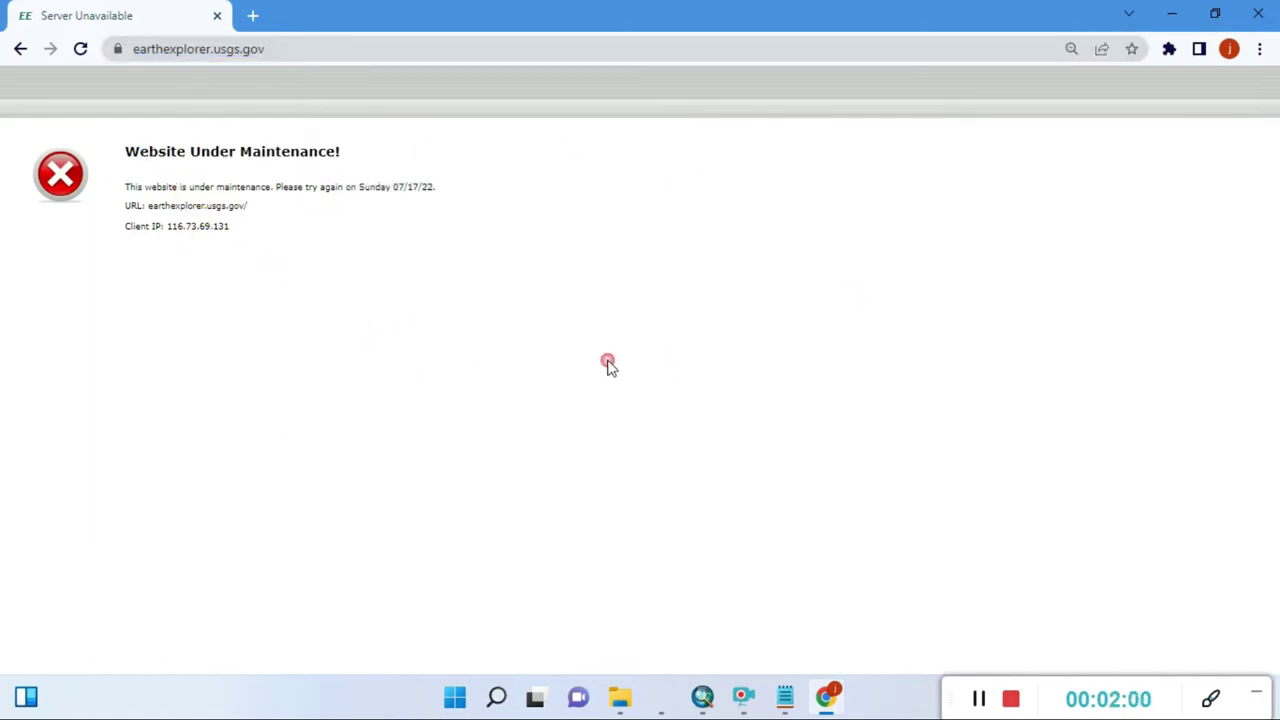
left_click(228, 49)
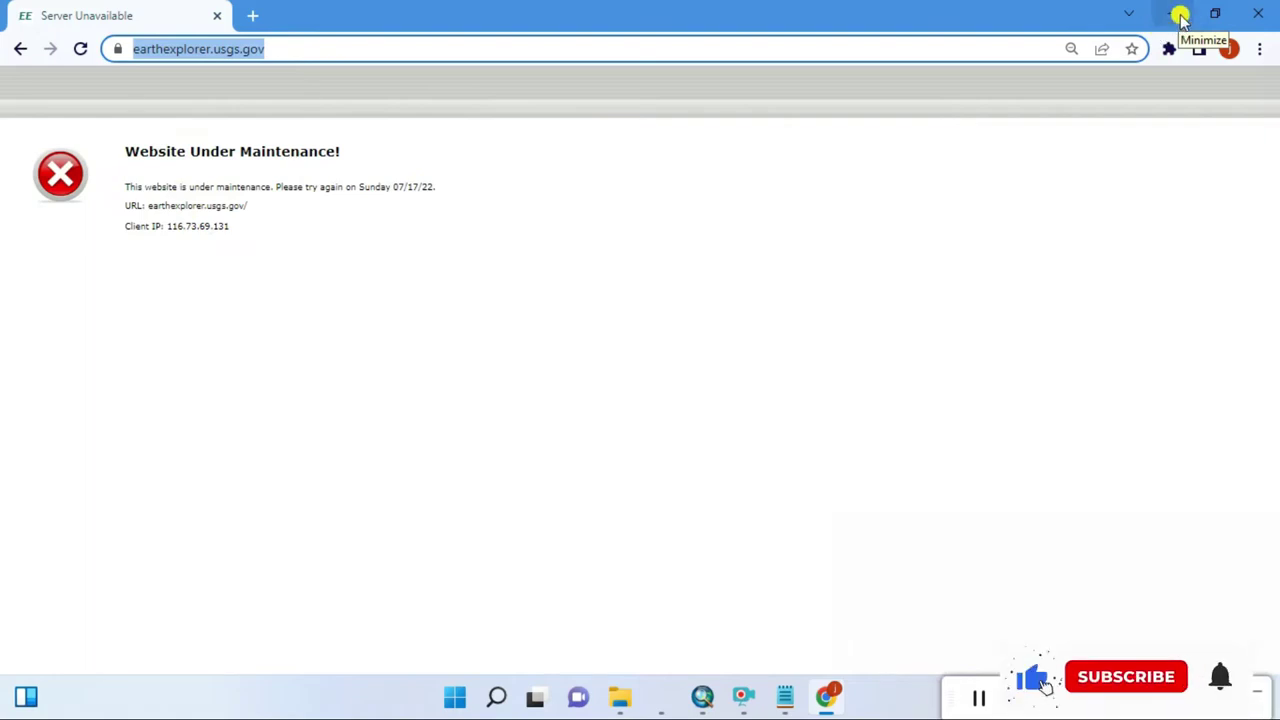
left_click(1180, 18)
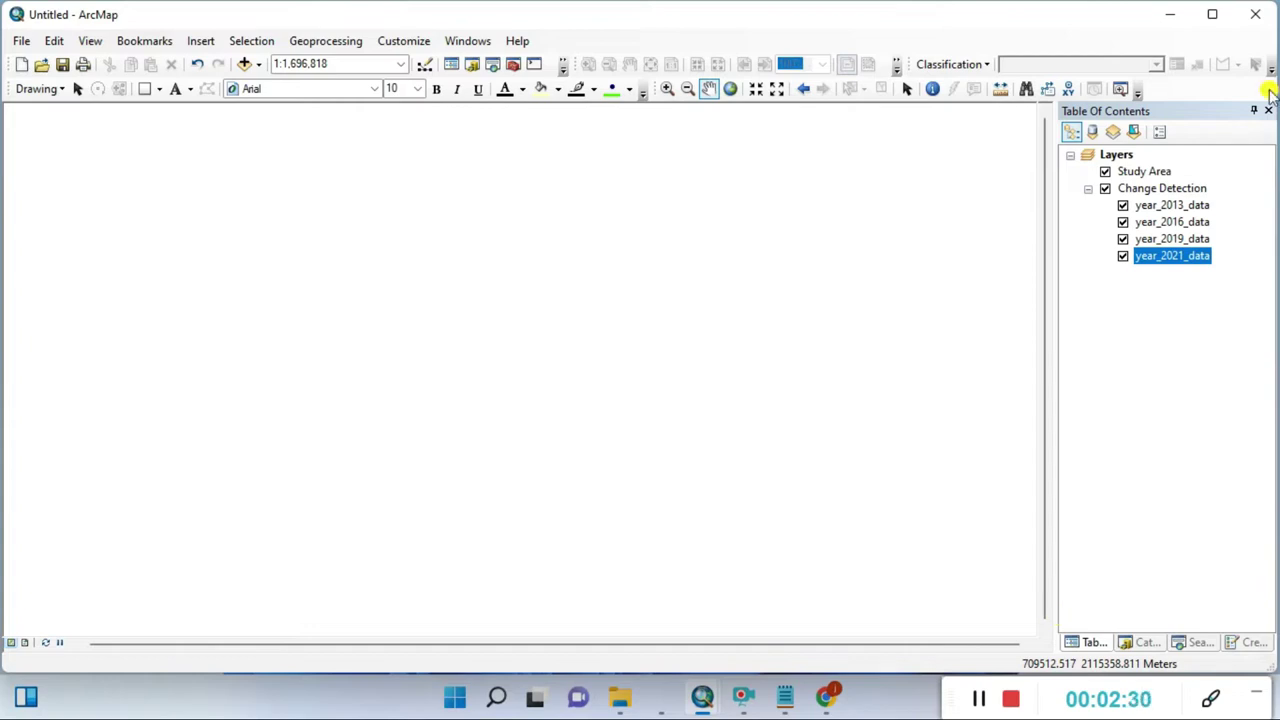
Step: Review the year_2013_data, year_2016_data, year_2019_data and year_2021_data layers inside the Change Detection group
left_click(1180, 207)
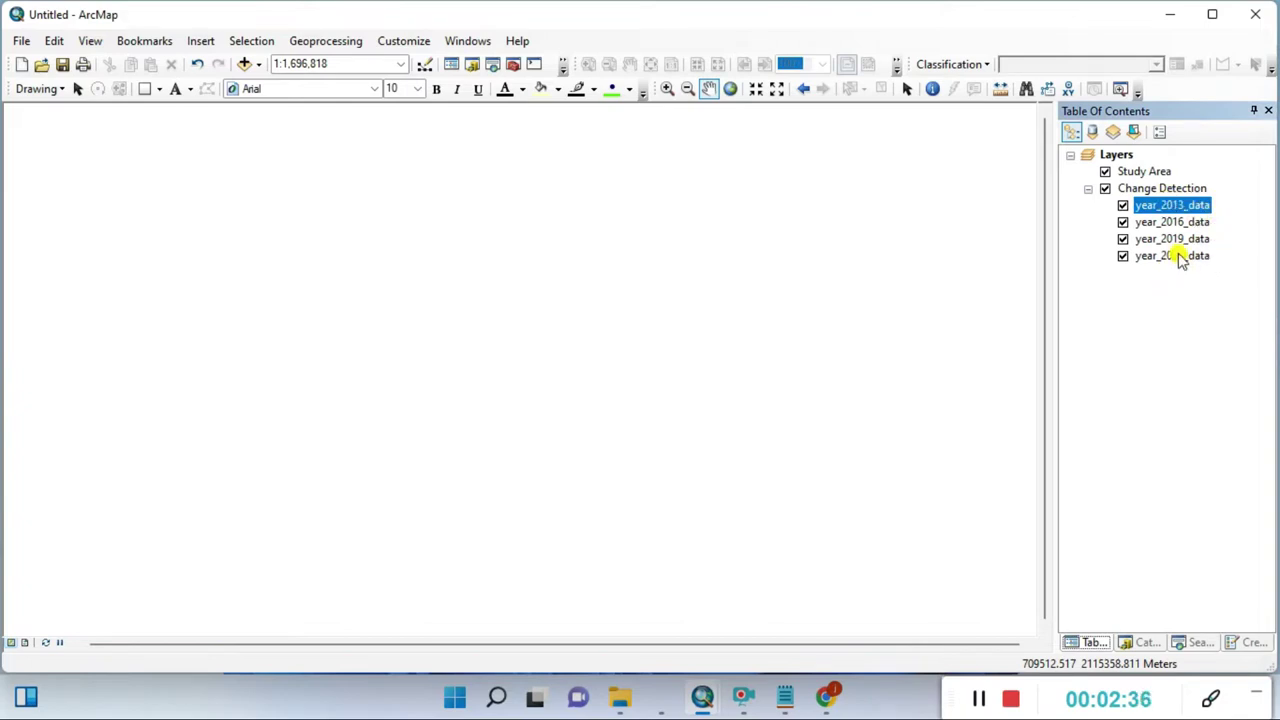
left_click(1180, 256)
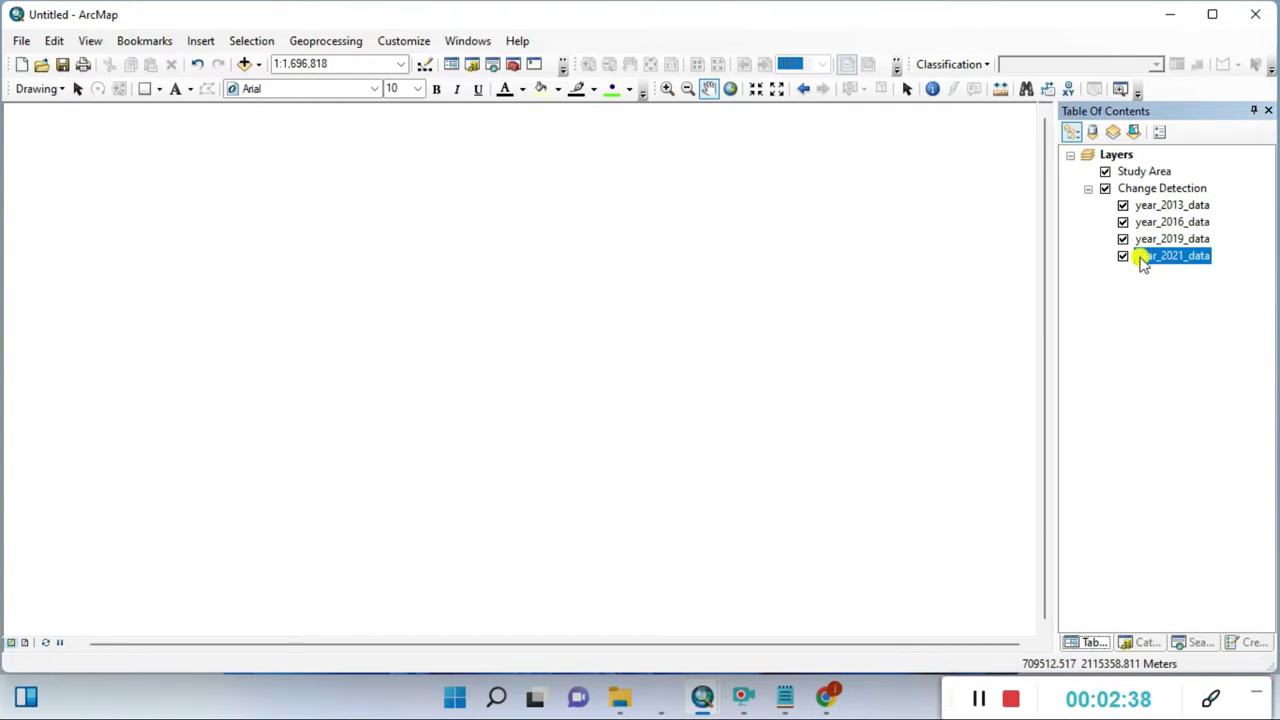
left_click(1194, 207)
left_click(1193, 222)
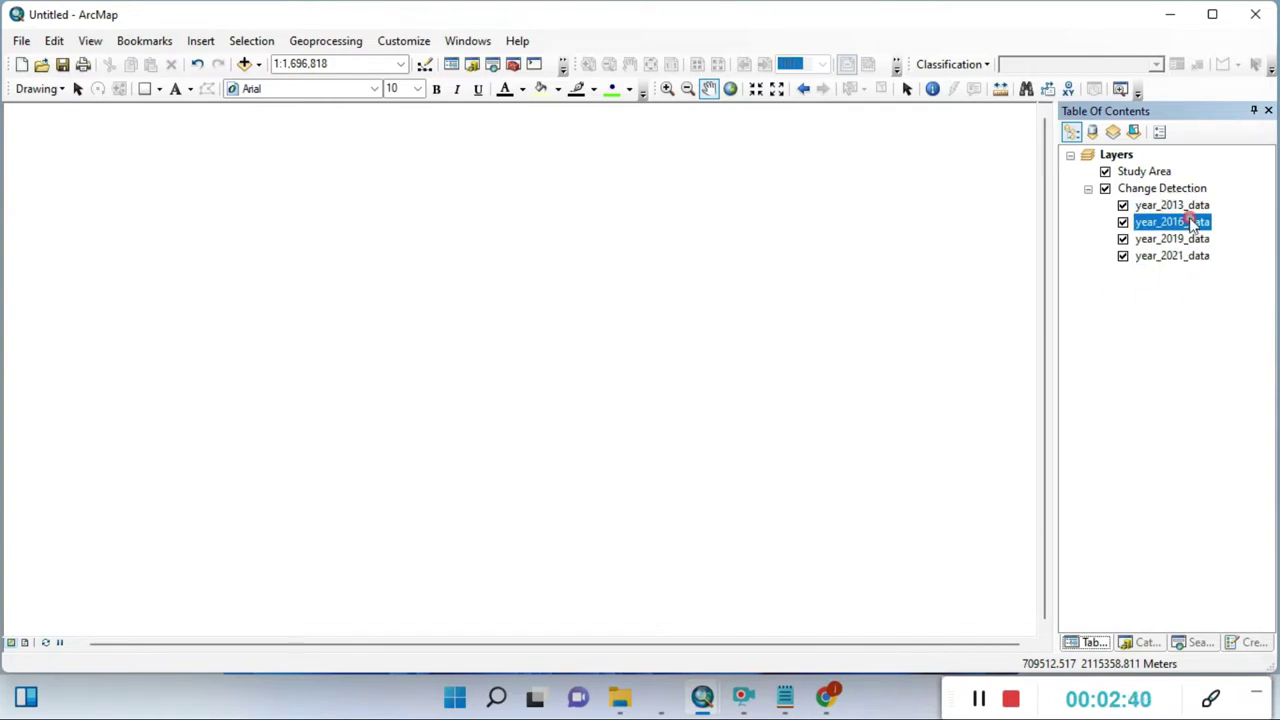
left_click(1194, 239)
left_click(1182, 330)
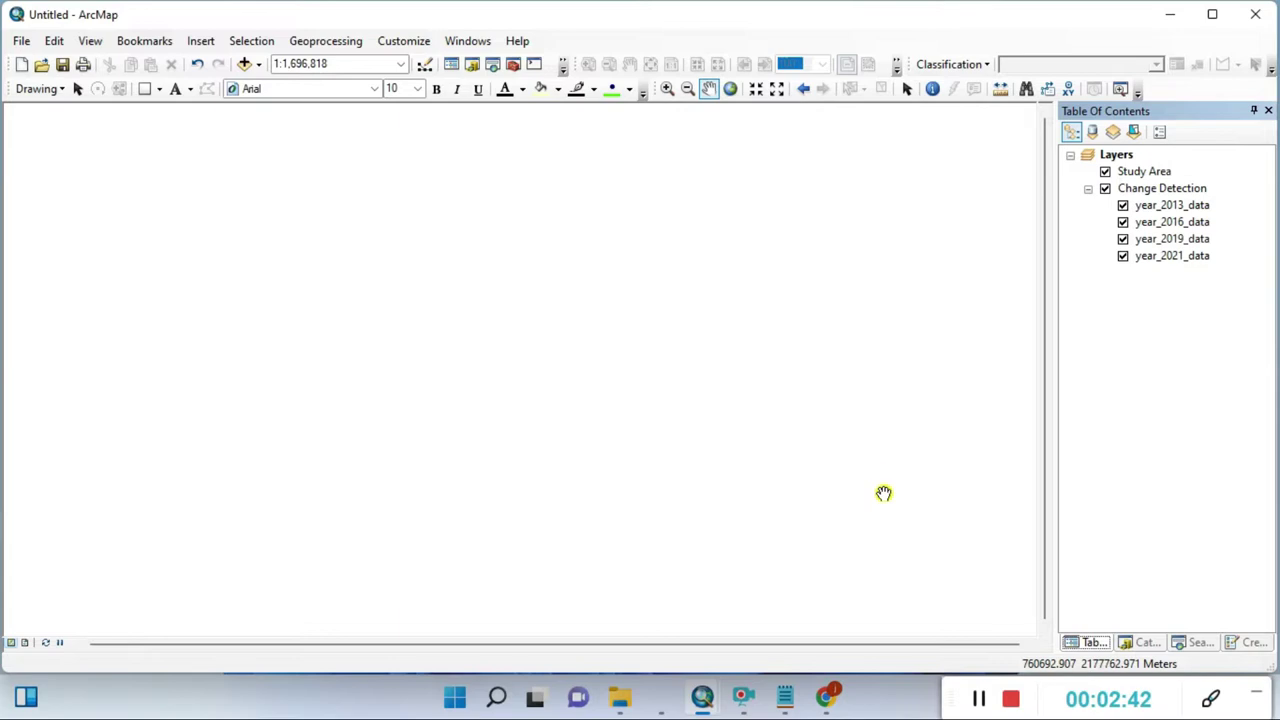
Step: Switch to File Explorer and locate the 07_Raster Data-L8 folder within Reema_Project on drive D, opening it
mouse_move(620, 697)
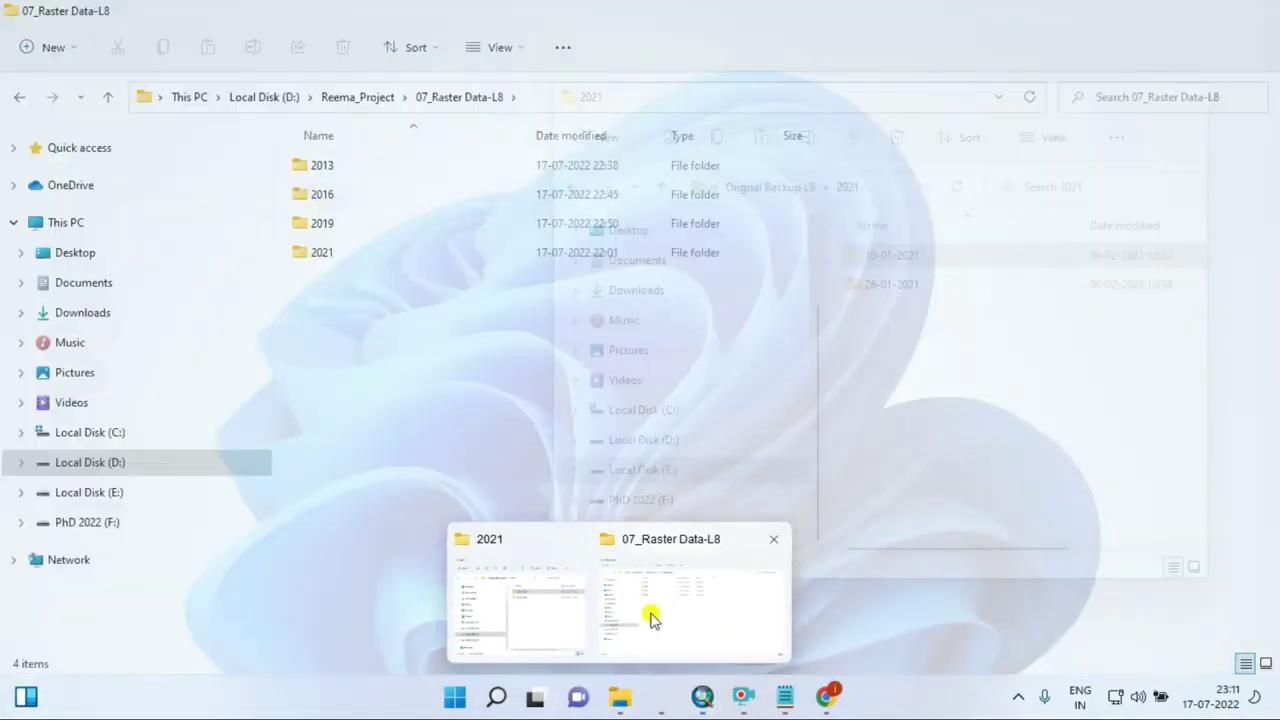
left_click(650, 618)
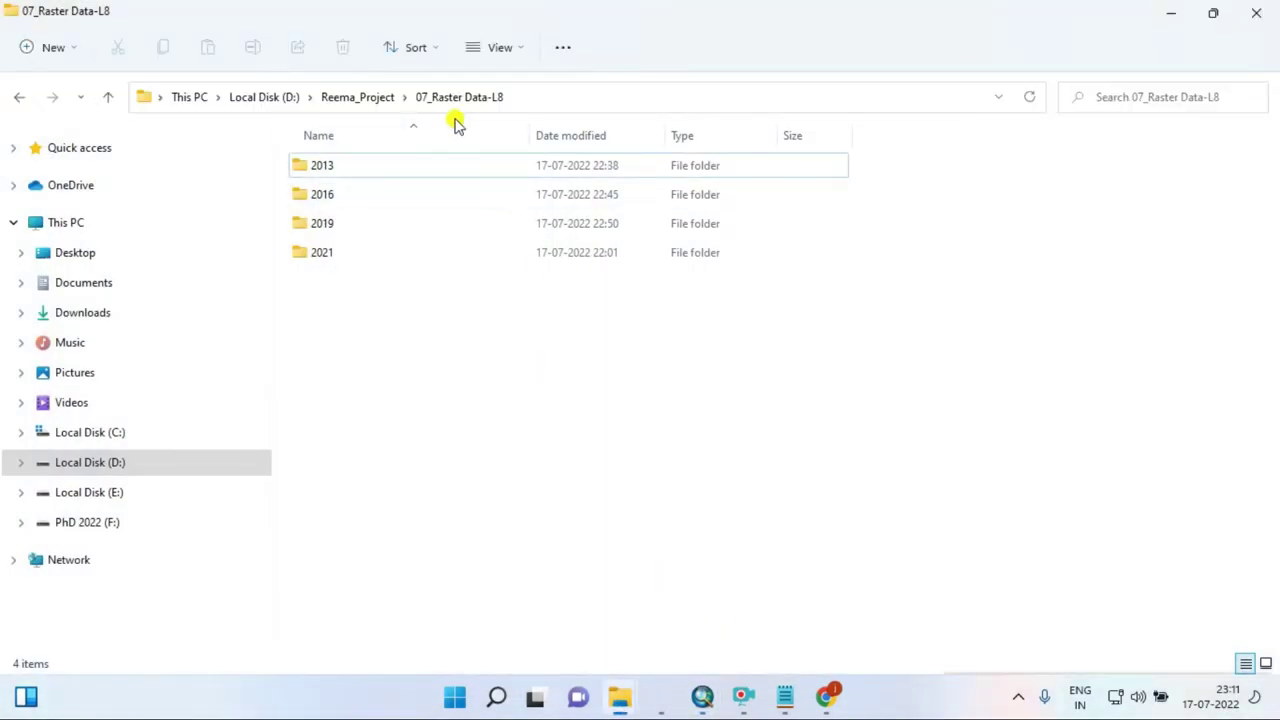
left_click(450, 100)
left_click(108, 97)
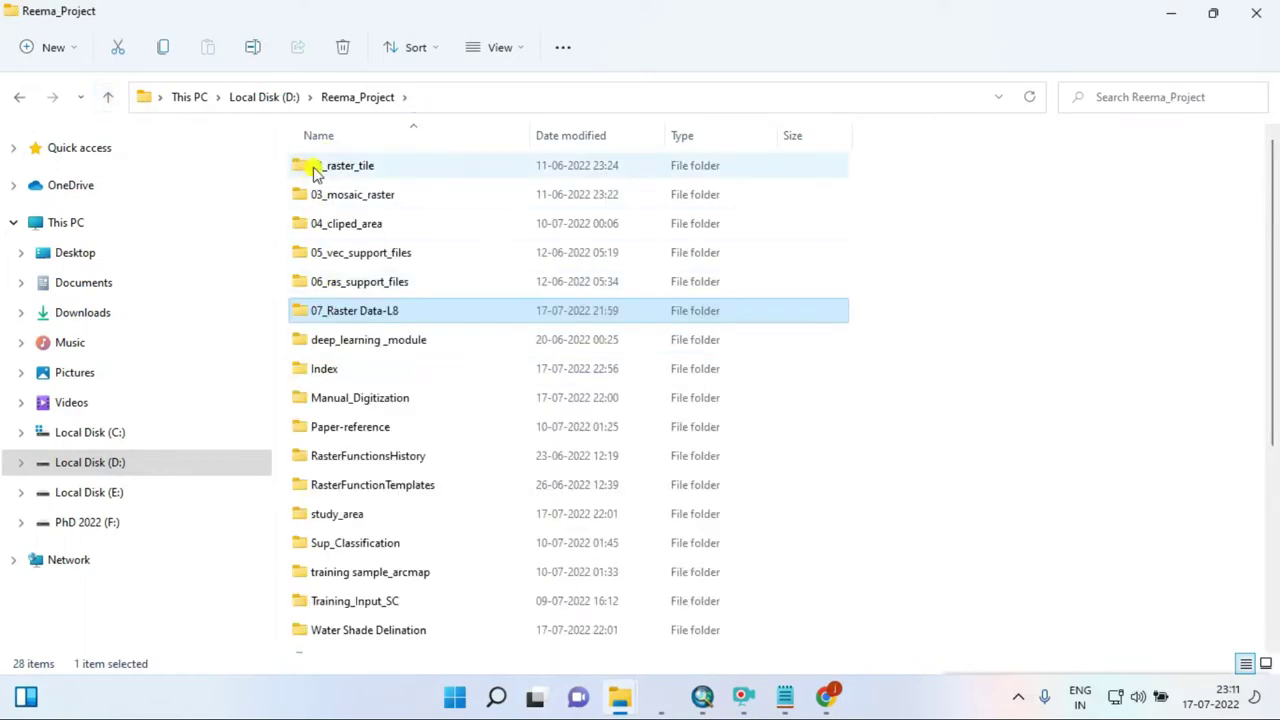
double_click(313, 312)
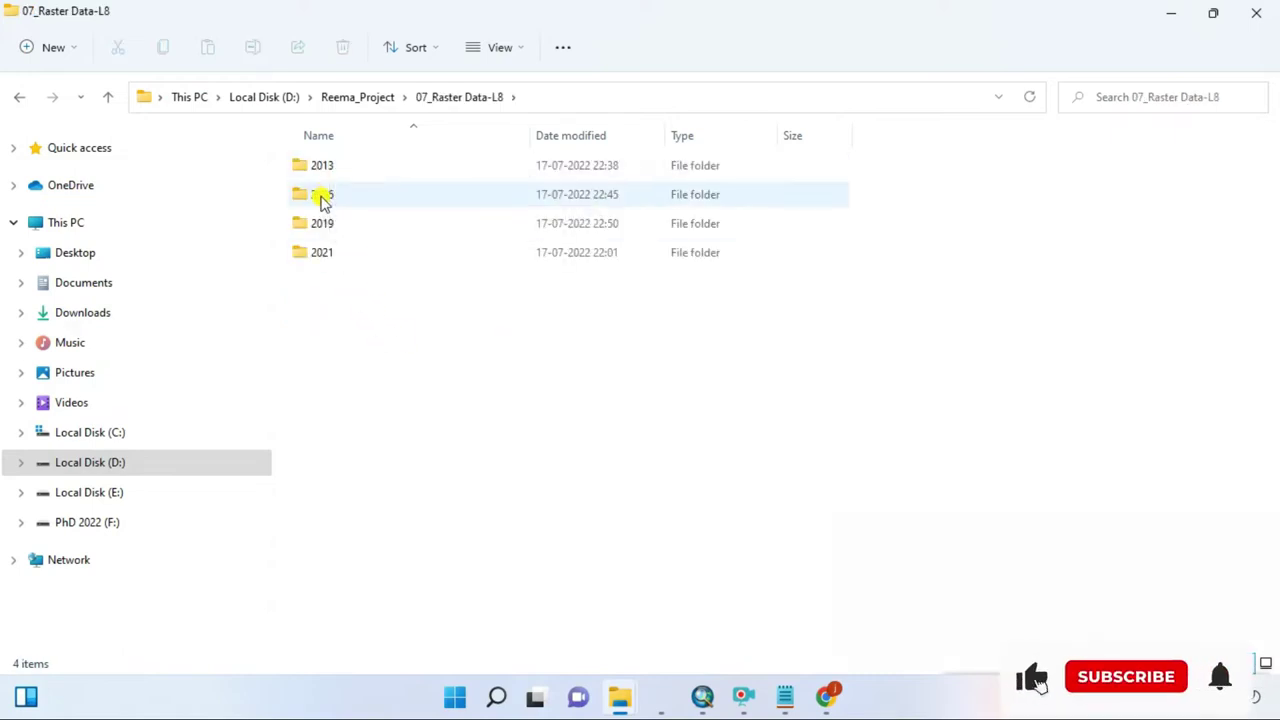
Step: Look into the 2016 folder, then open the 2013 folder and widen its name column to read the full file names
double_click(322, 196)
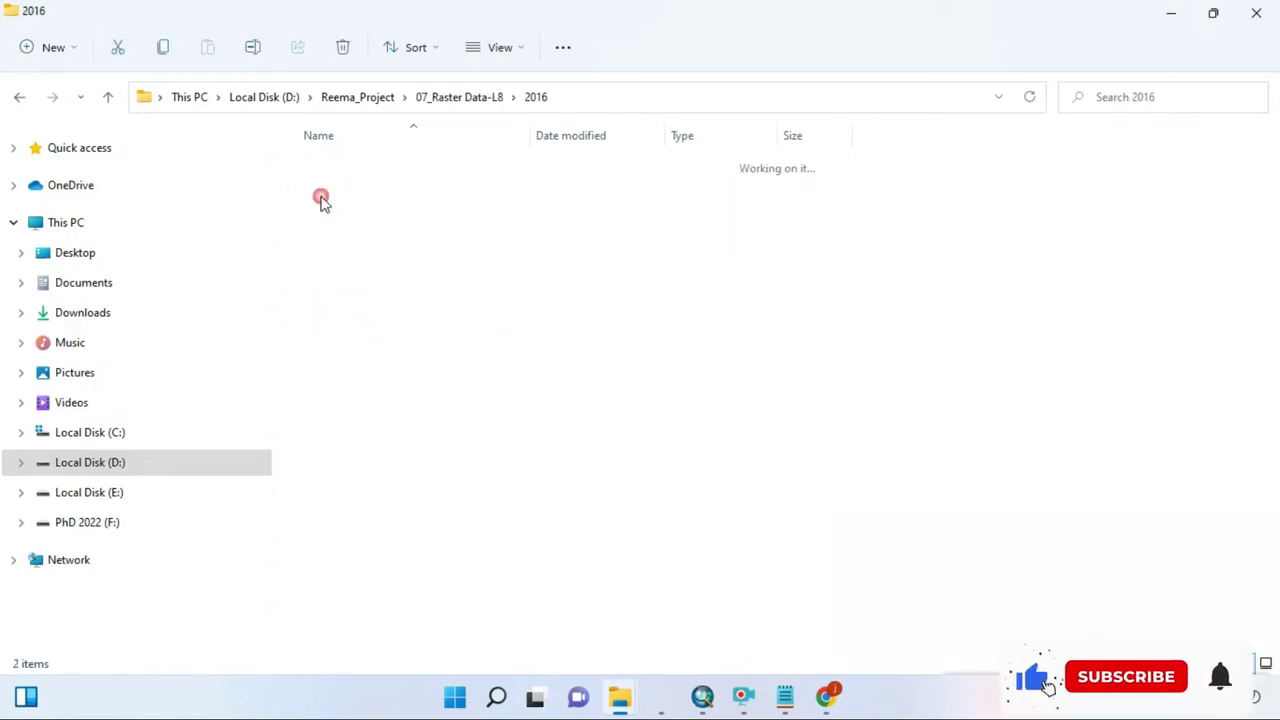
left_click(110, 98)
double_click(336, 170)
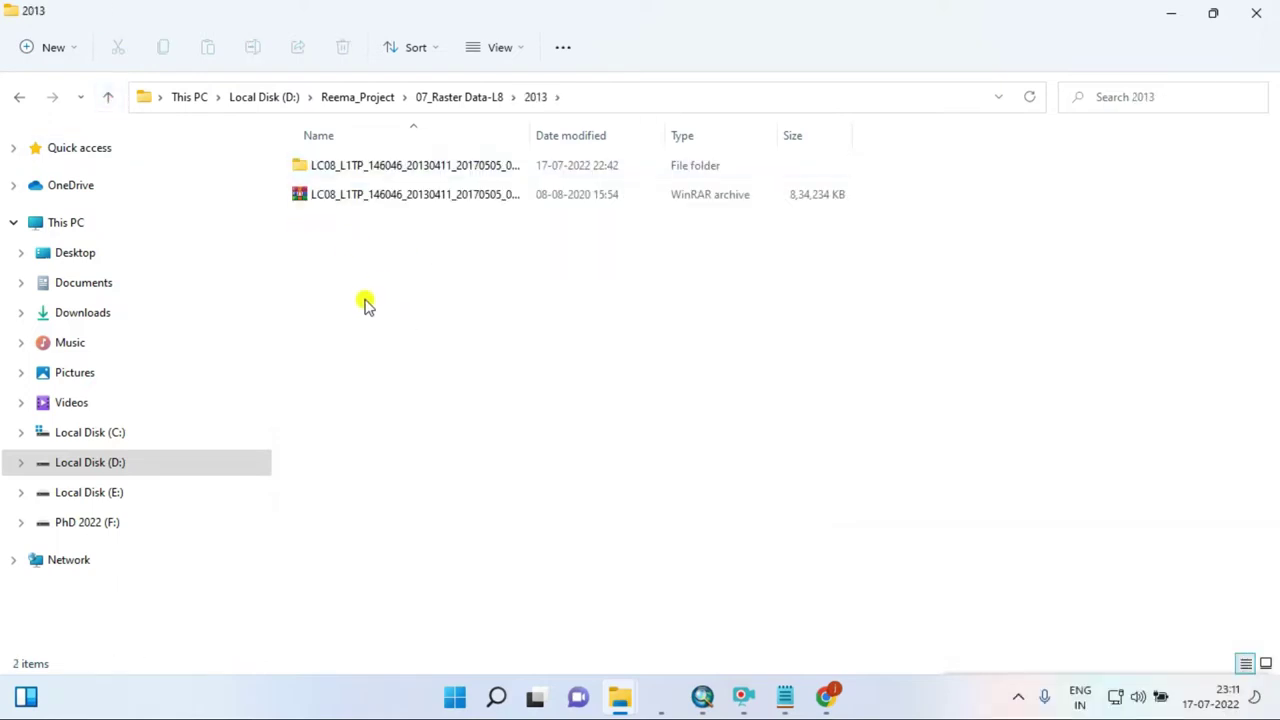
left_click(328, 196)
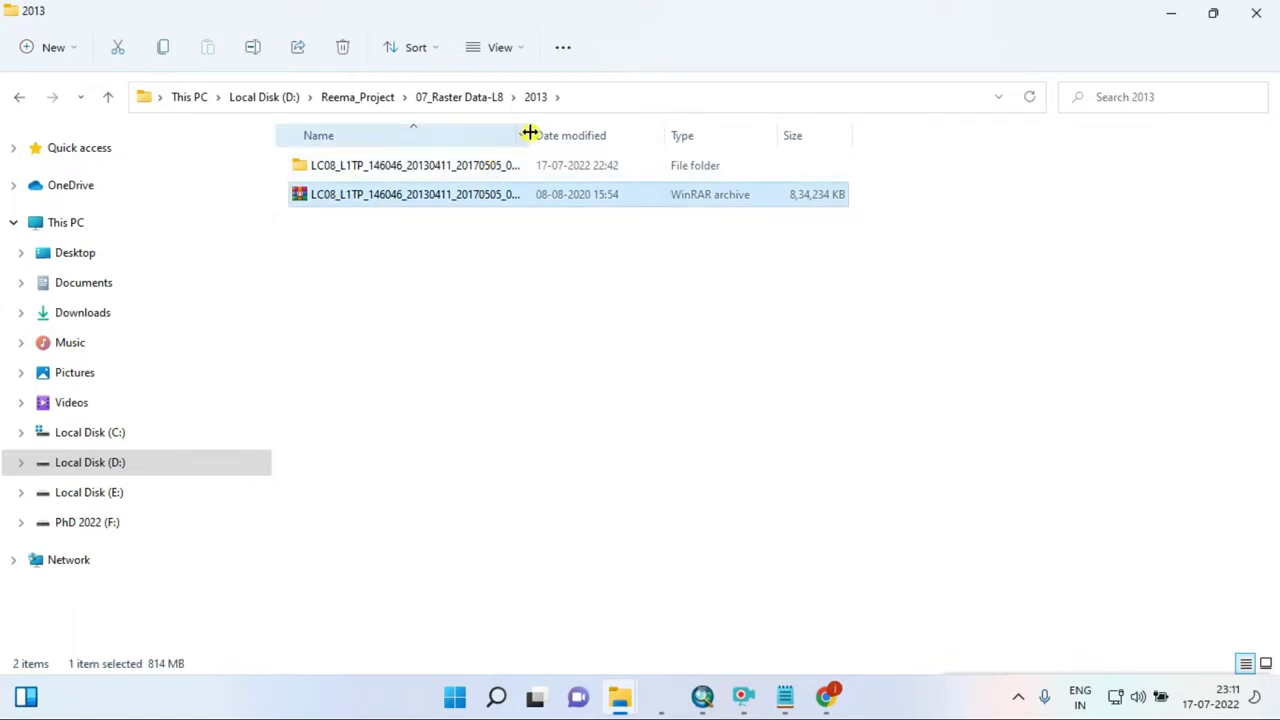
left_click_drag(530, 133, 686, 135)
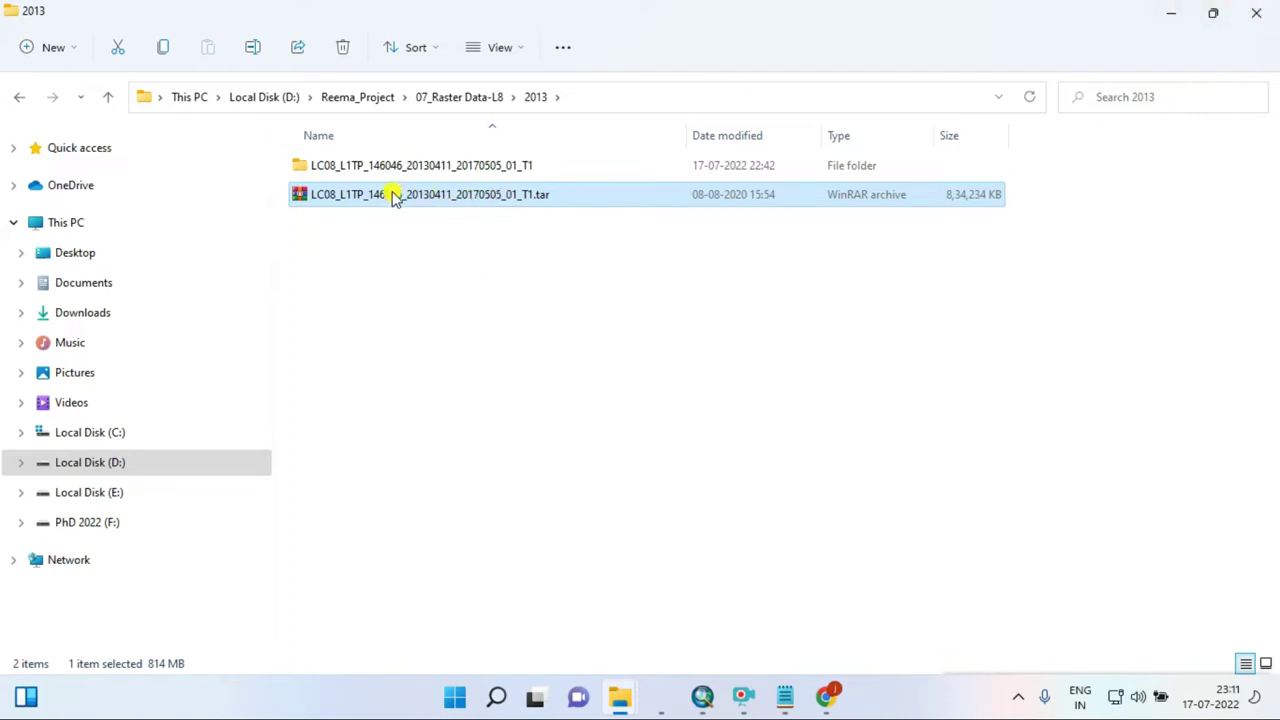
Step: View the contents of the extracted LC08_L1TP_146046_20130411_20170505_01_T1 folder and return to the 2013 folder
double_click(408, 165)
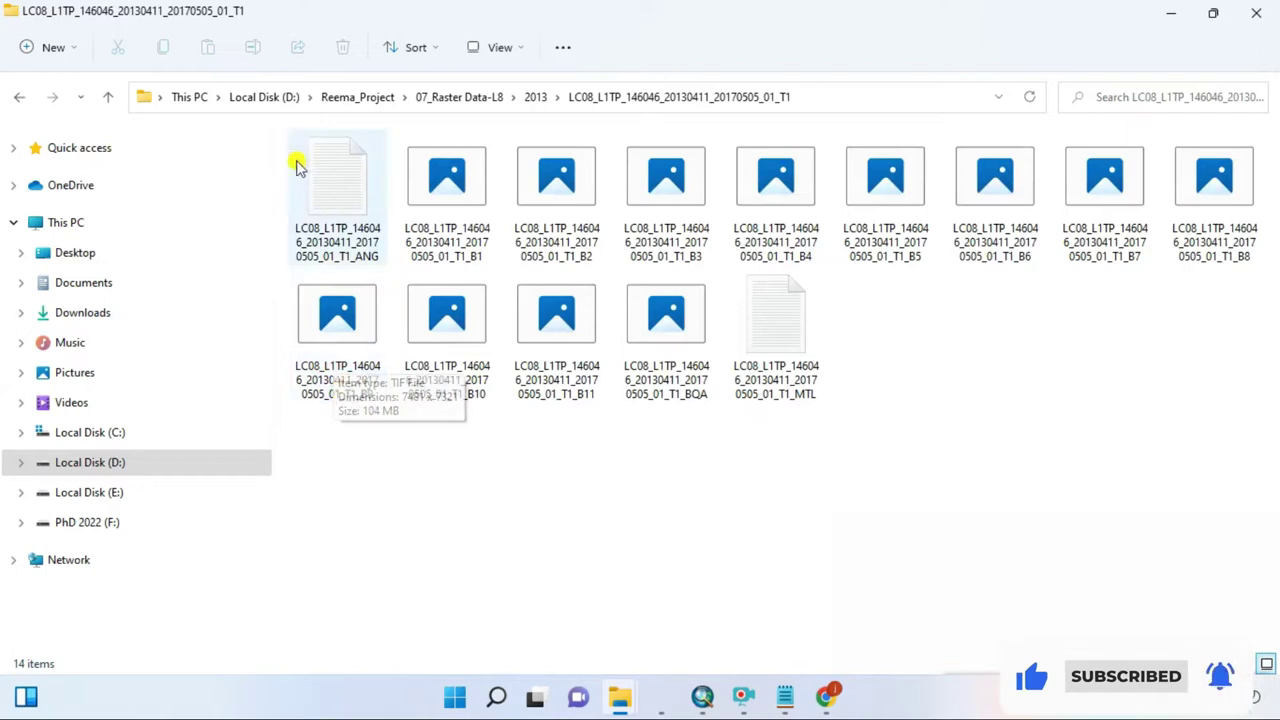
left_click(110, 97)
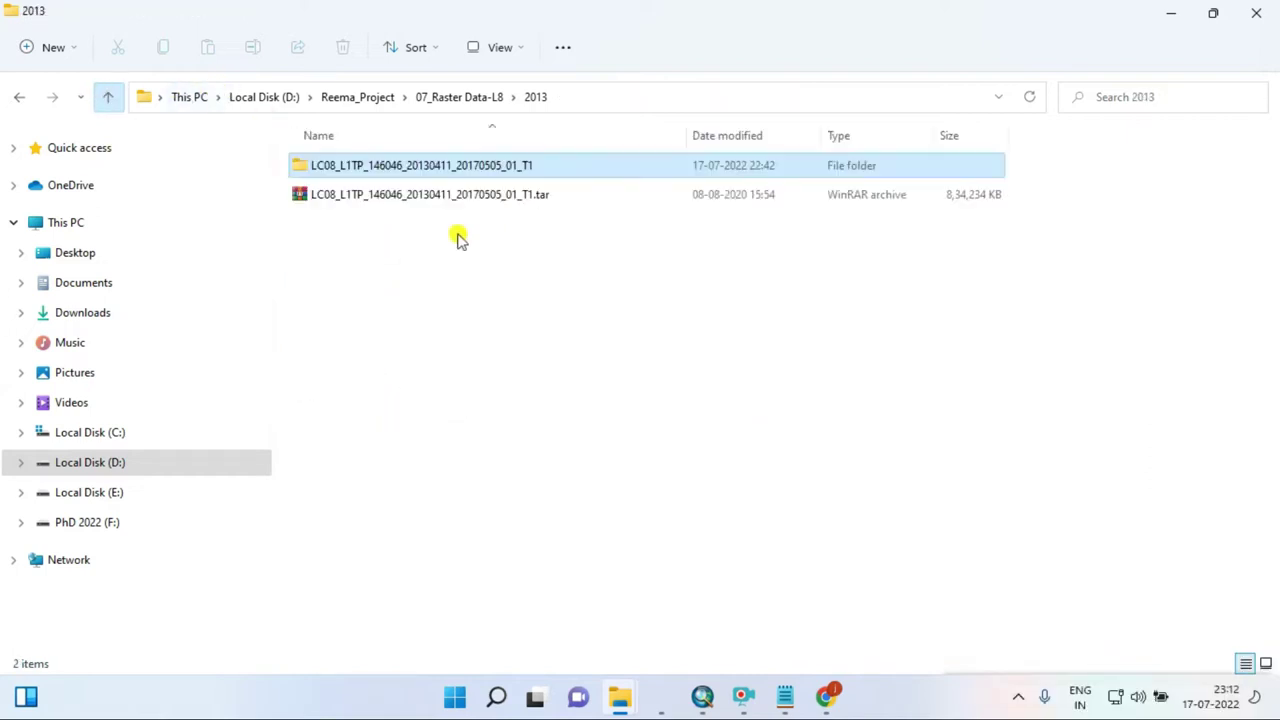
double_click(375, 166)
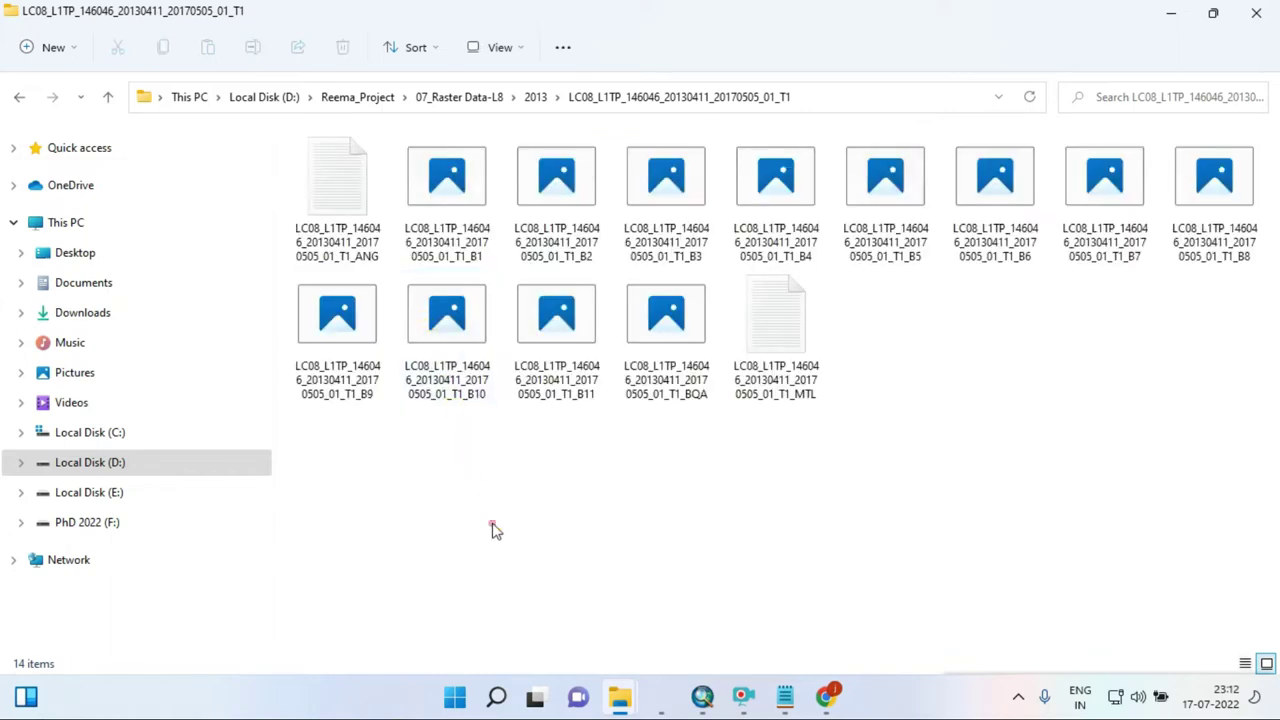
left_click(109, 97)
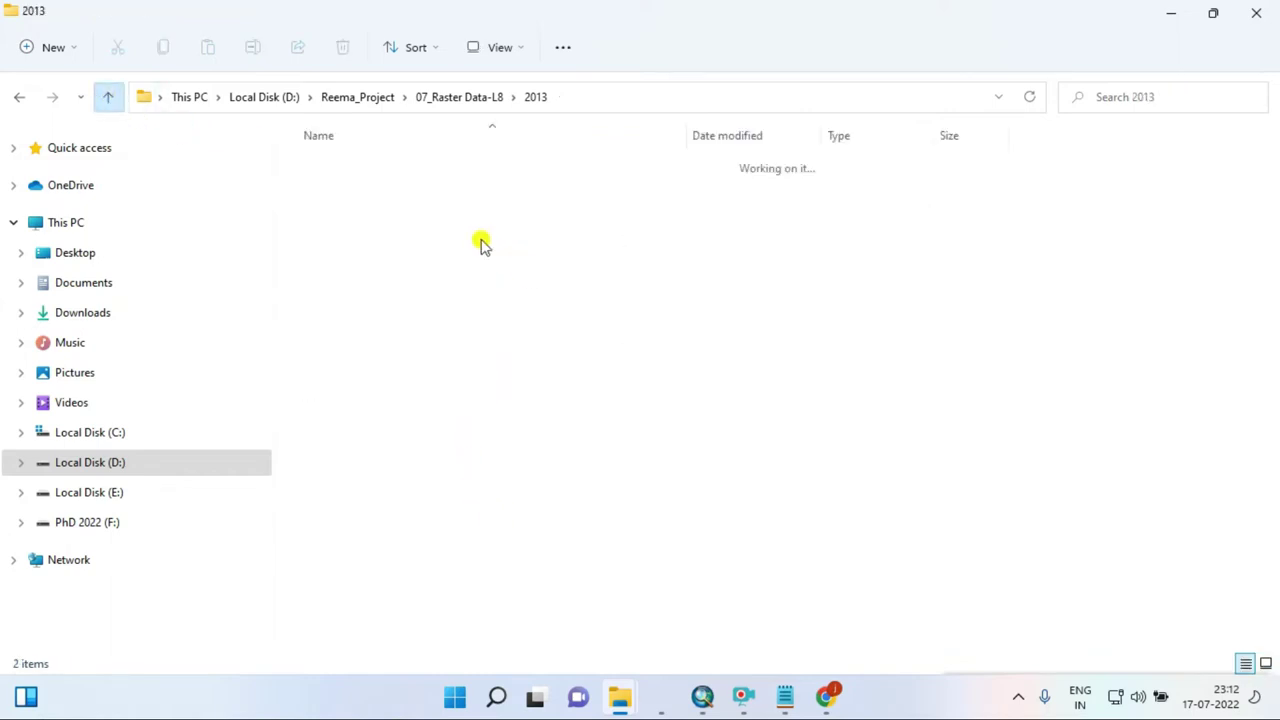
Step: Look at the WinRAR extraction options for the 2013 Landsat tar archive without extracting it
right_click(408, 200)
mouse_move(497, 421)
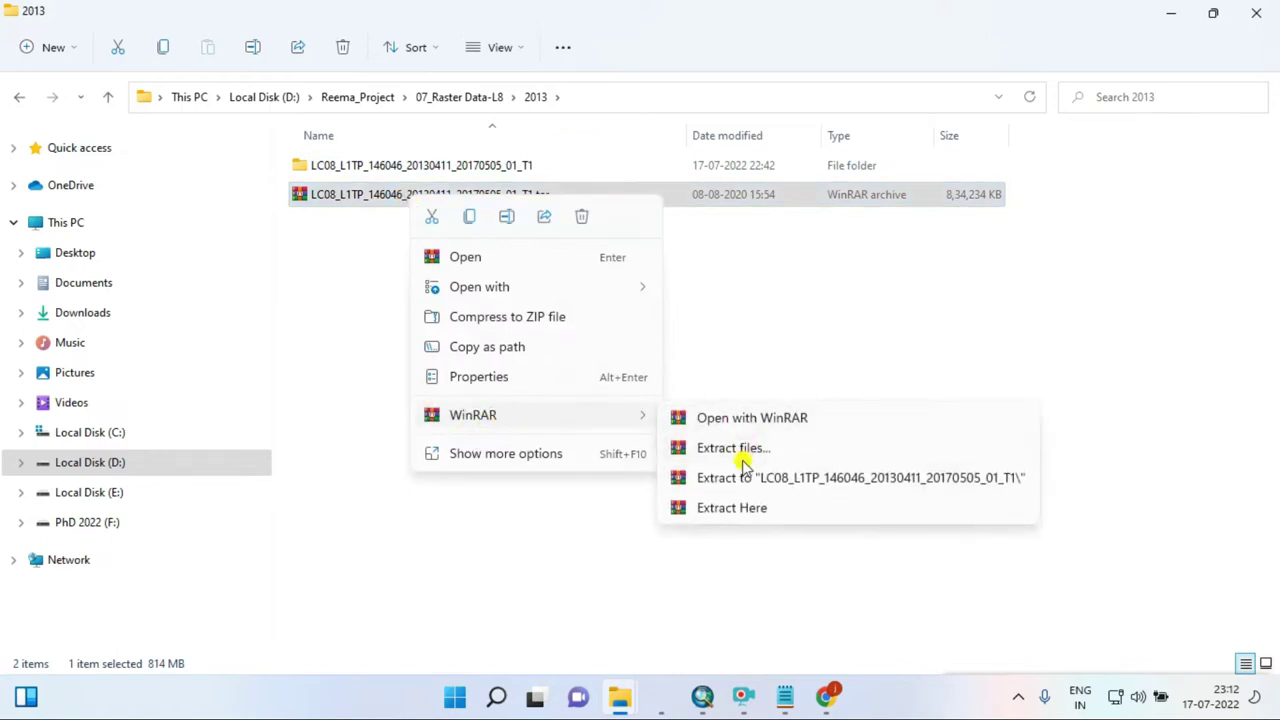
left_click(602, 534)
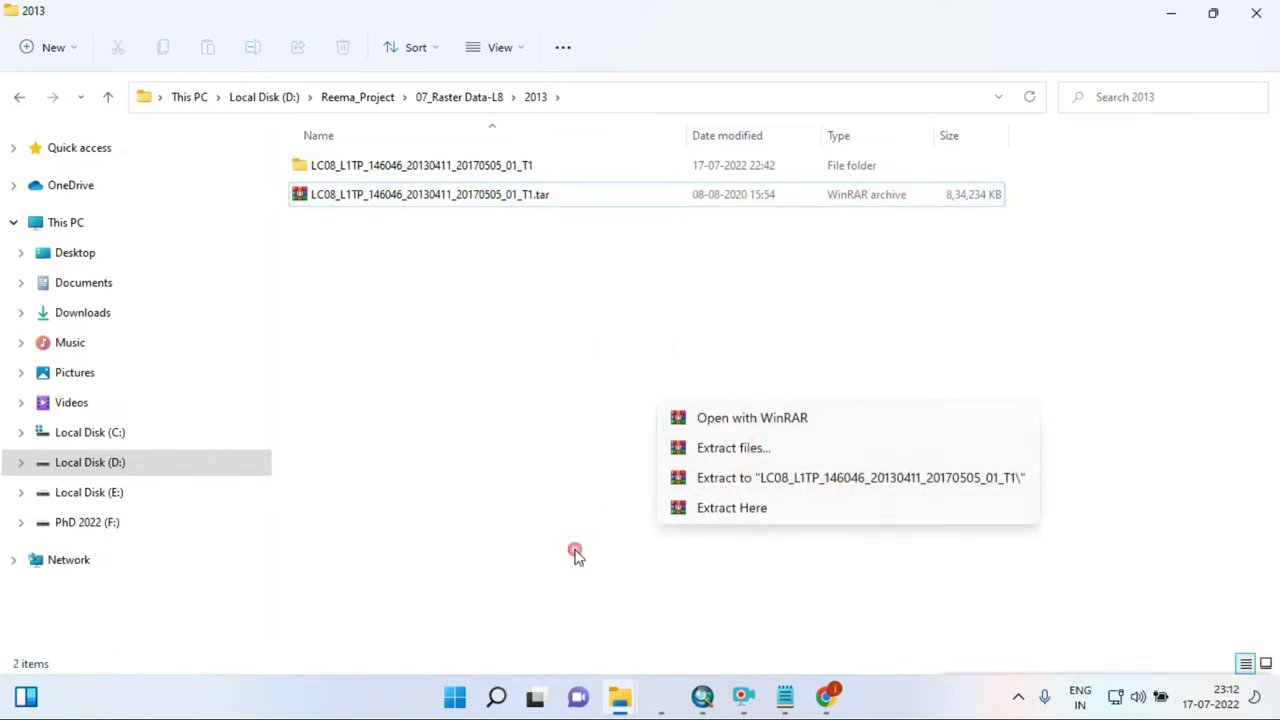
Step: Inspect the B1 and B3 band files in the extracted 2013 Landsat folder, then switch to the untitled ArcMap document
double_click(370, 165)
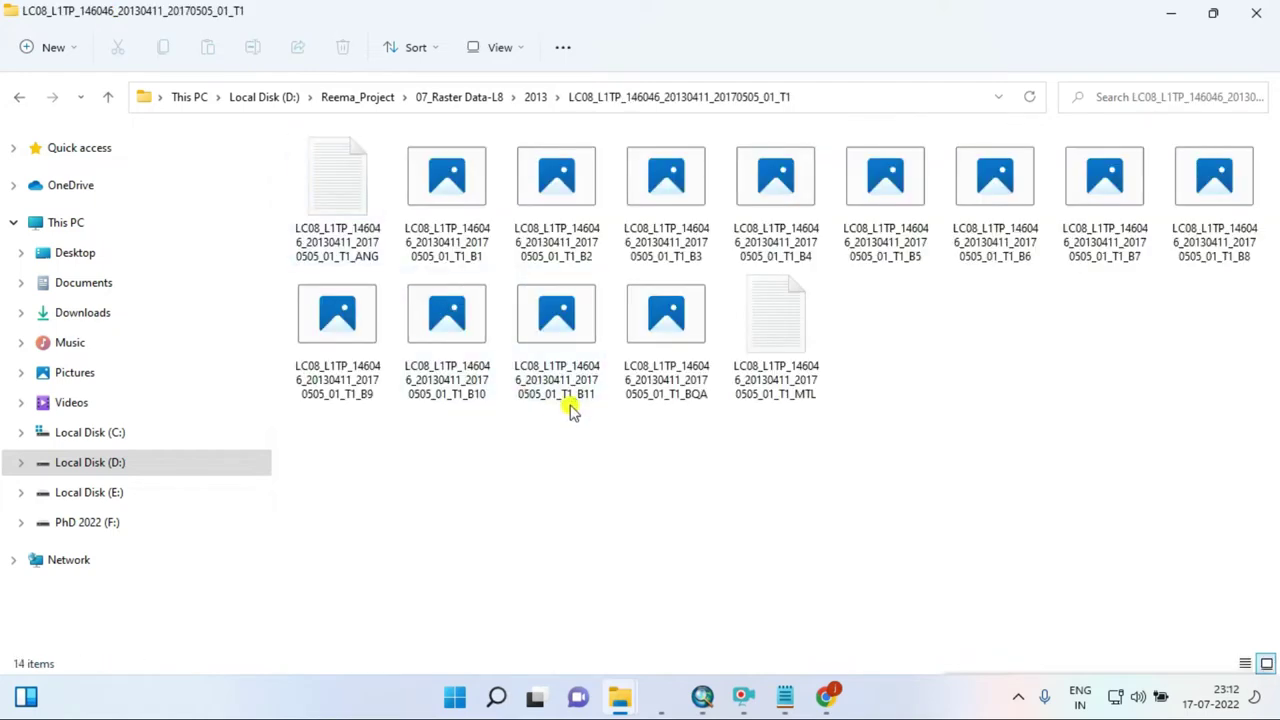
left_click(452, 218)
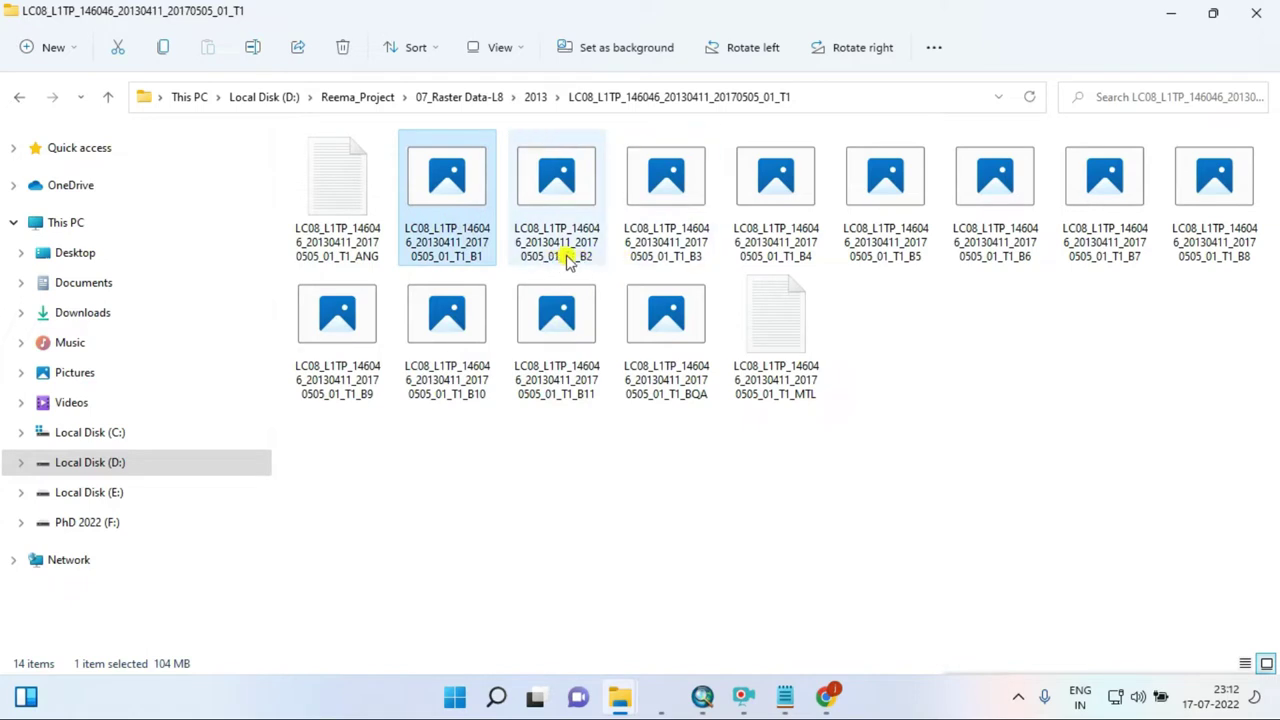
left_click(686, 251)
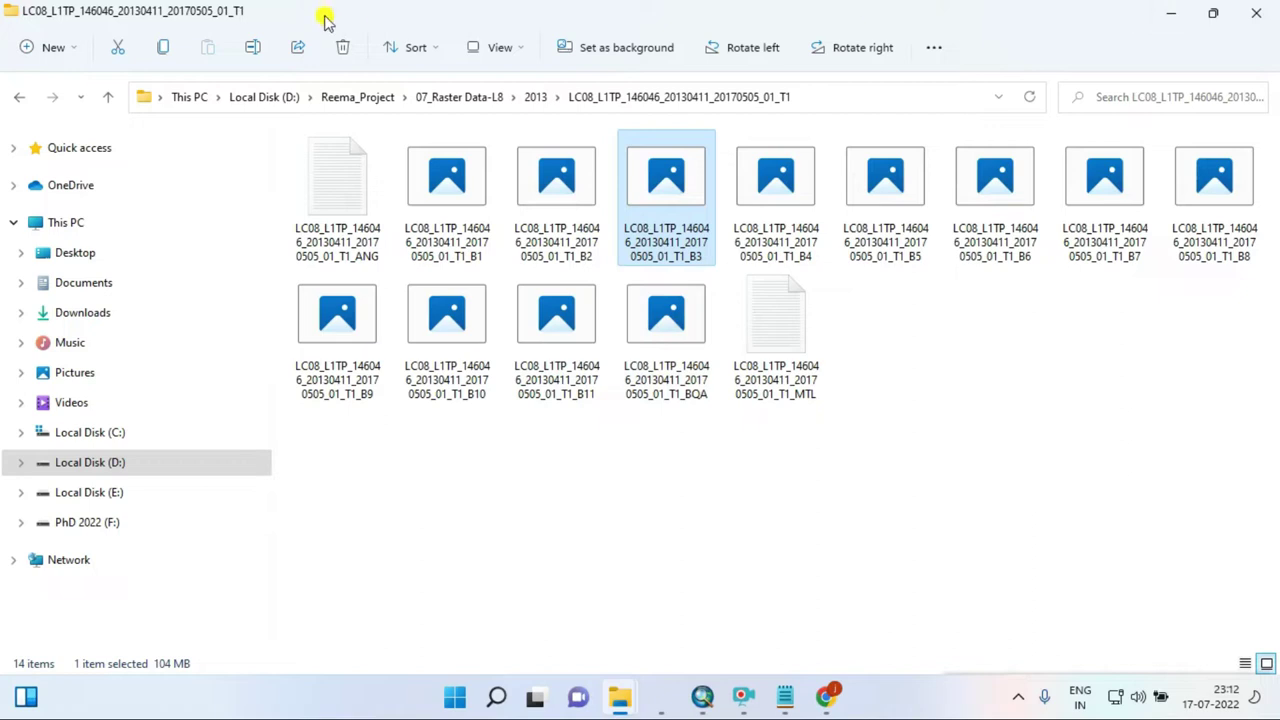
left_click(107, 97)
mouse_move(742, 697)
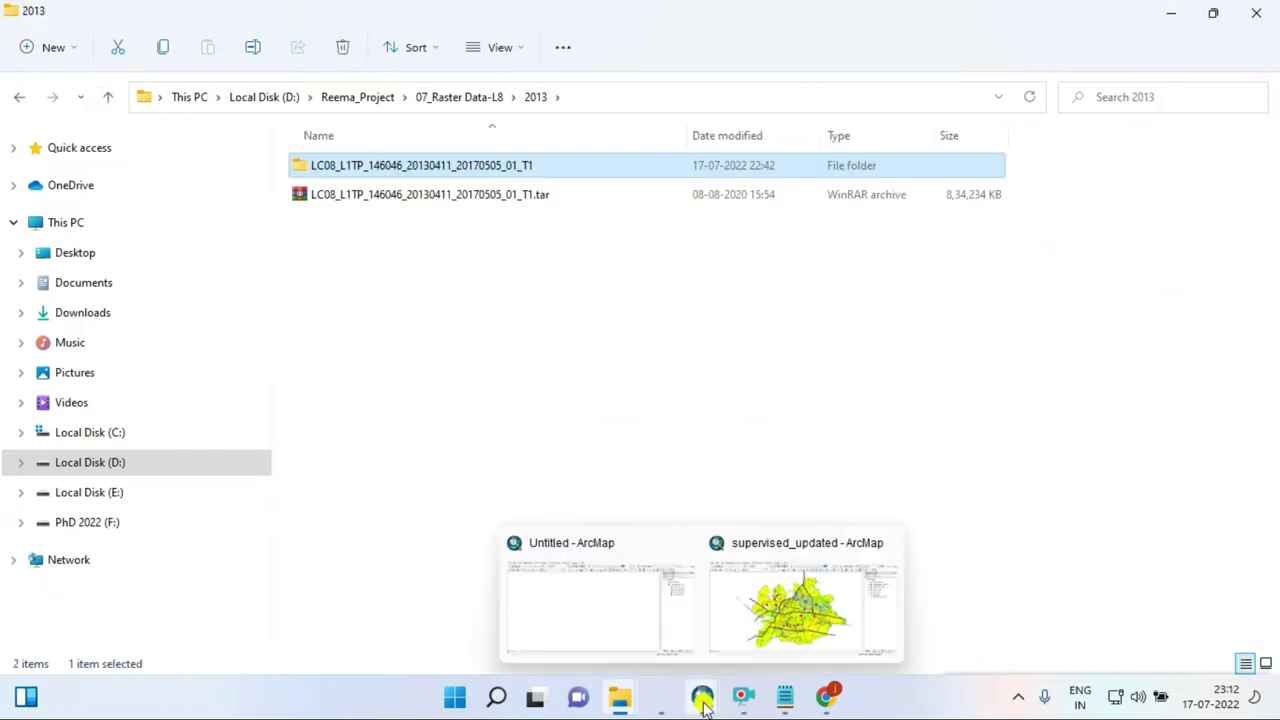
left_click(660, 640)
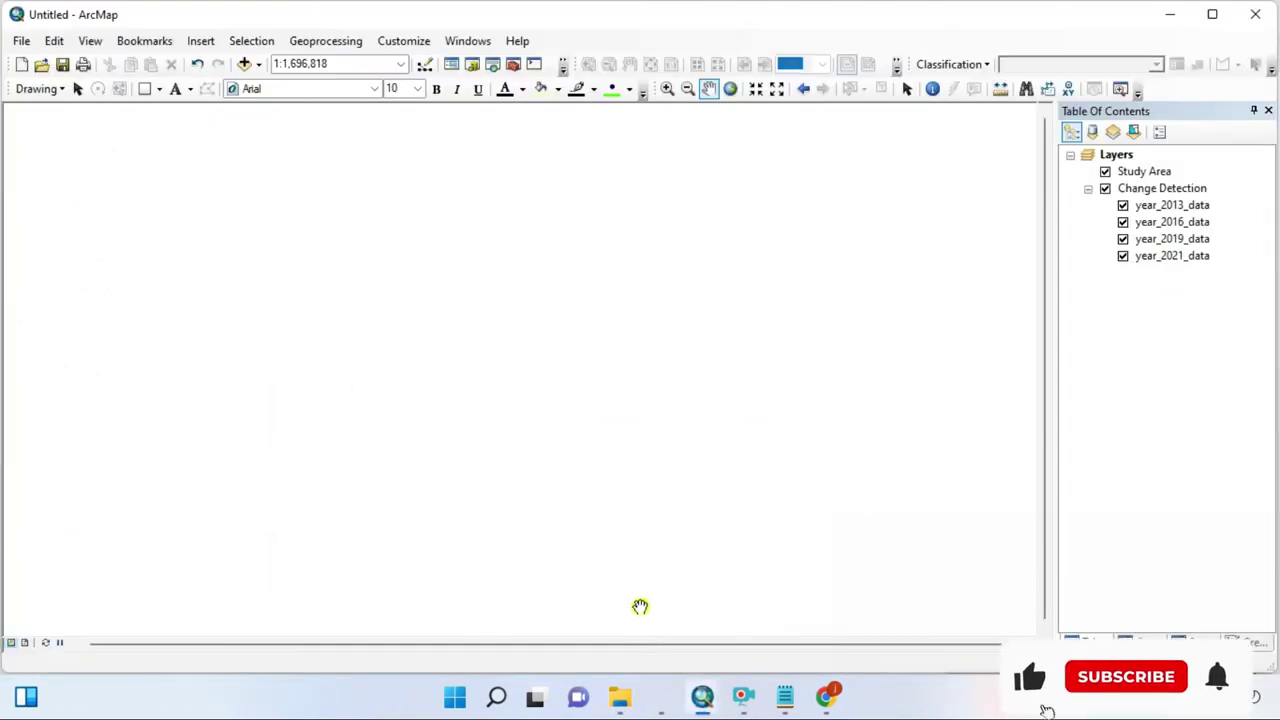
right_click(1117, 155)
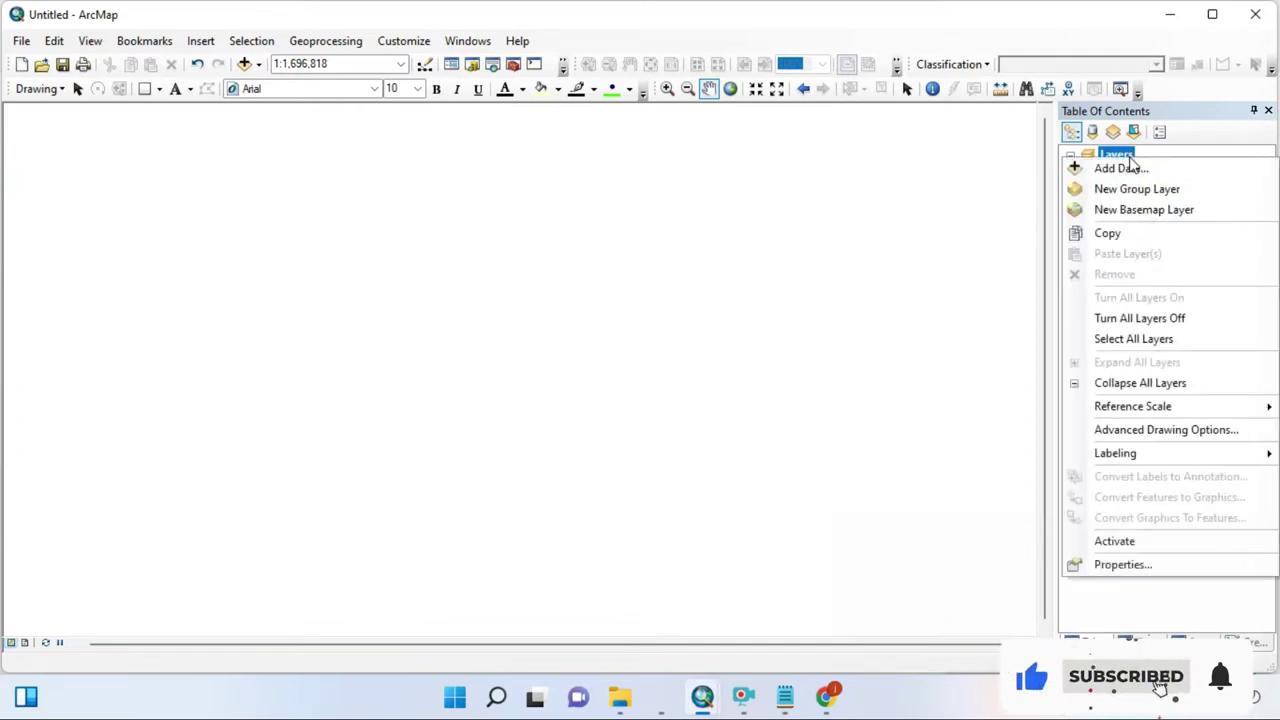
left_click(1146, 612)
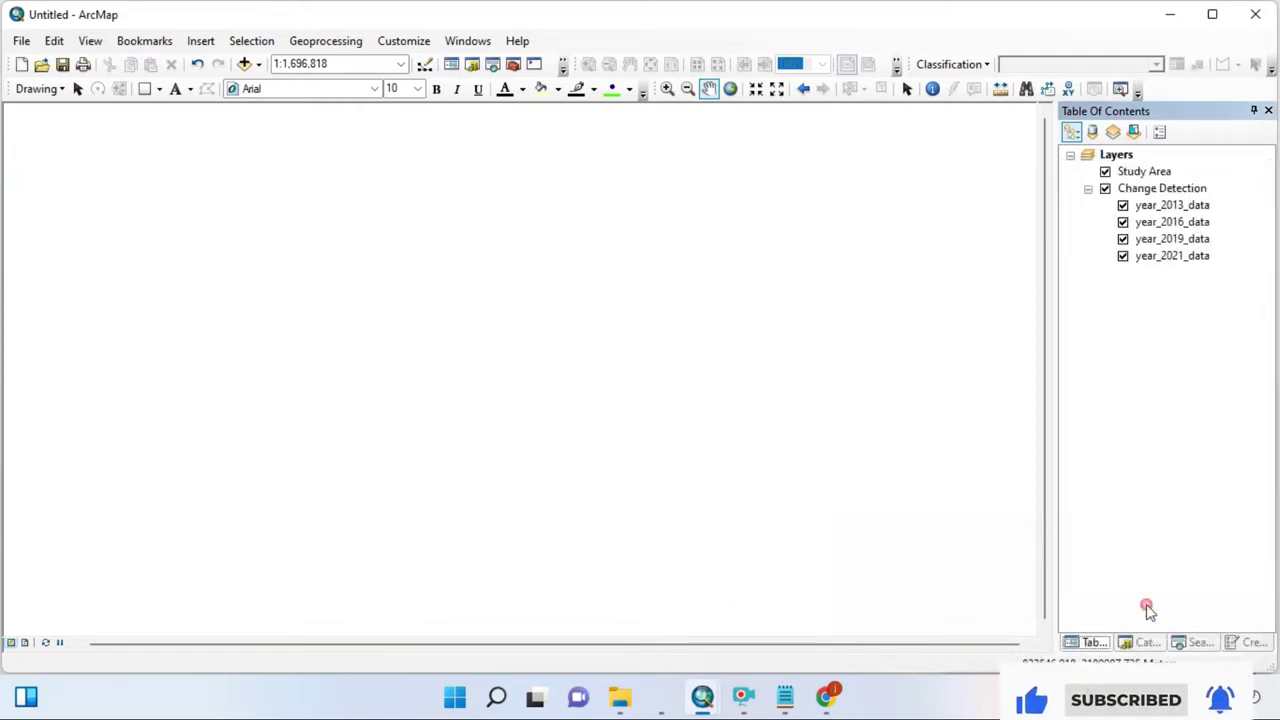
right_click(1165, 207)
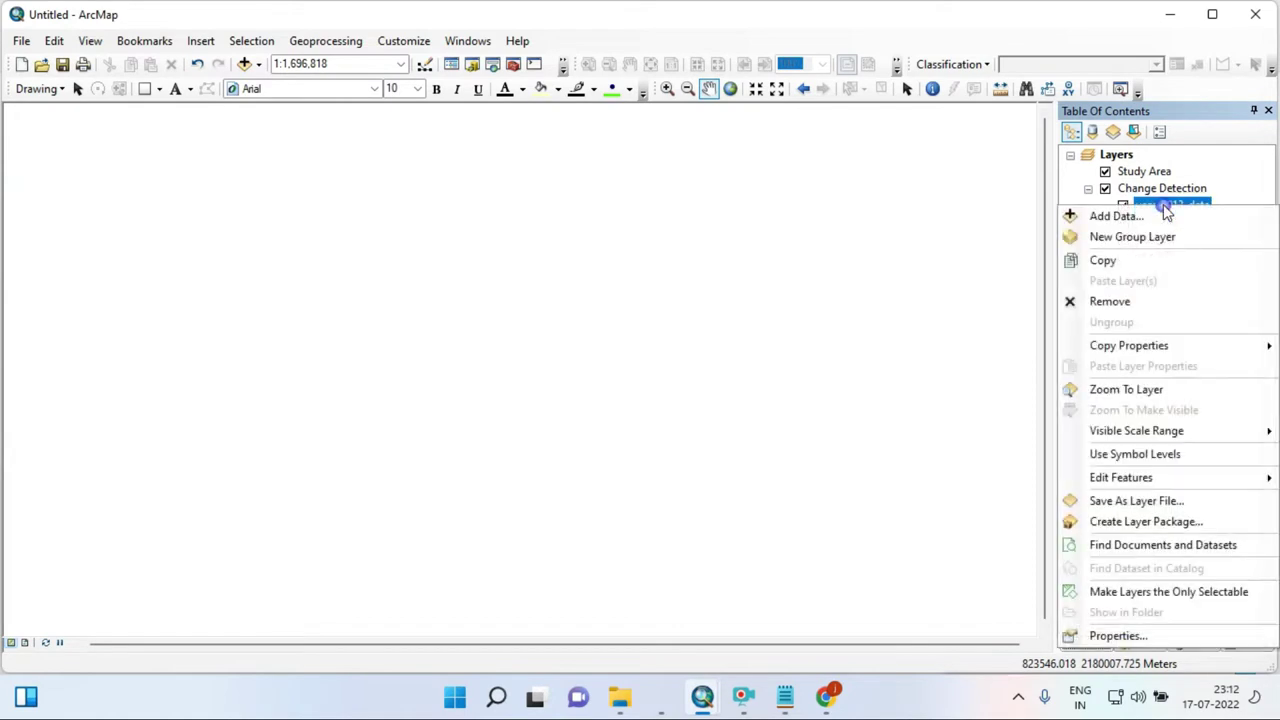
left_click(1085, 215)
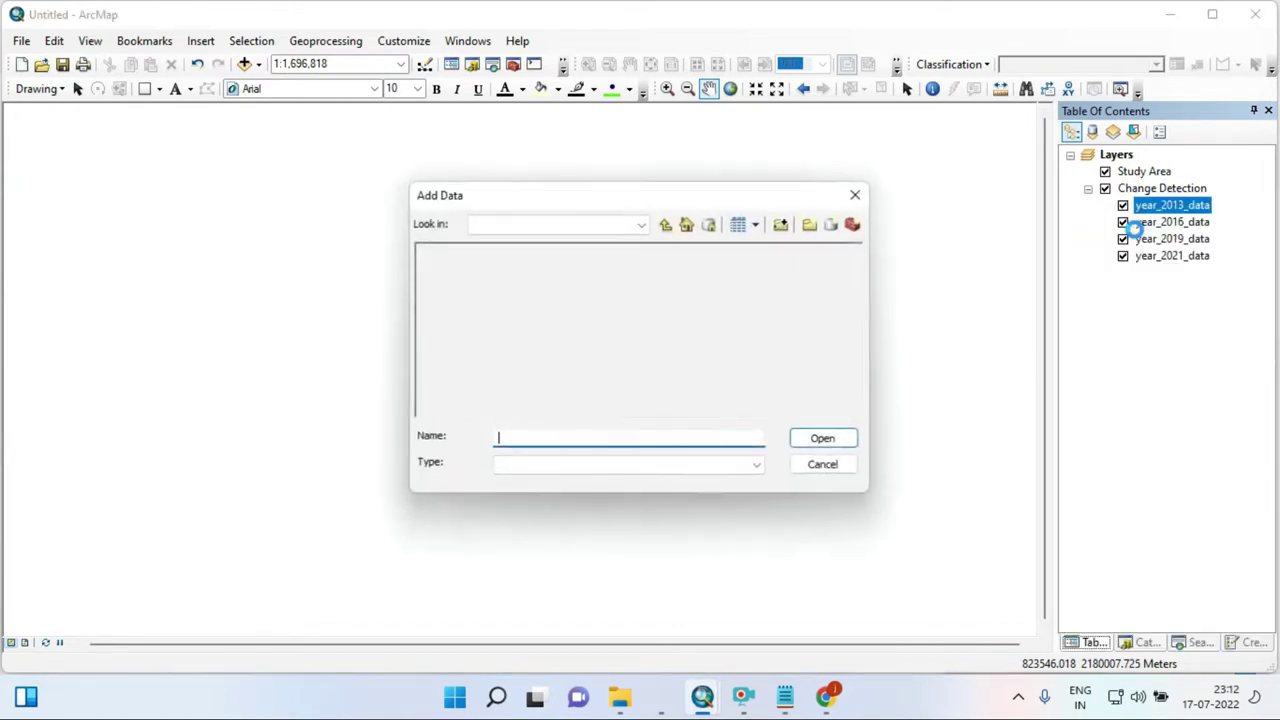
left_click(826, 468)
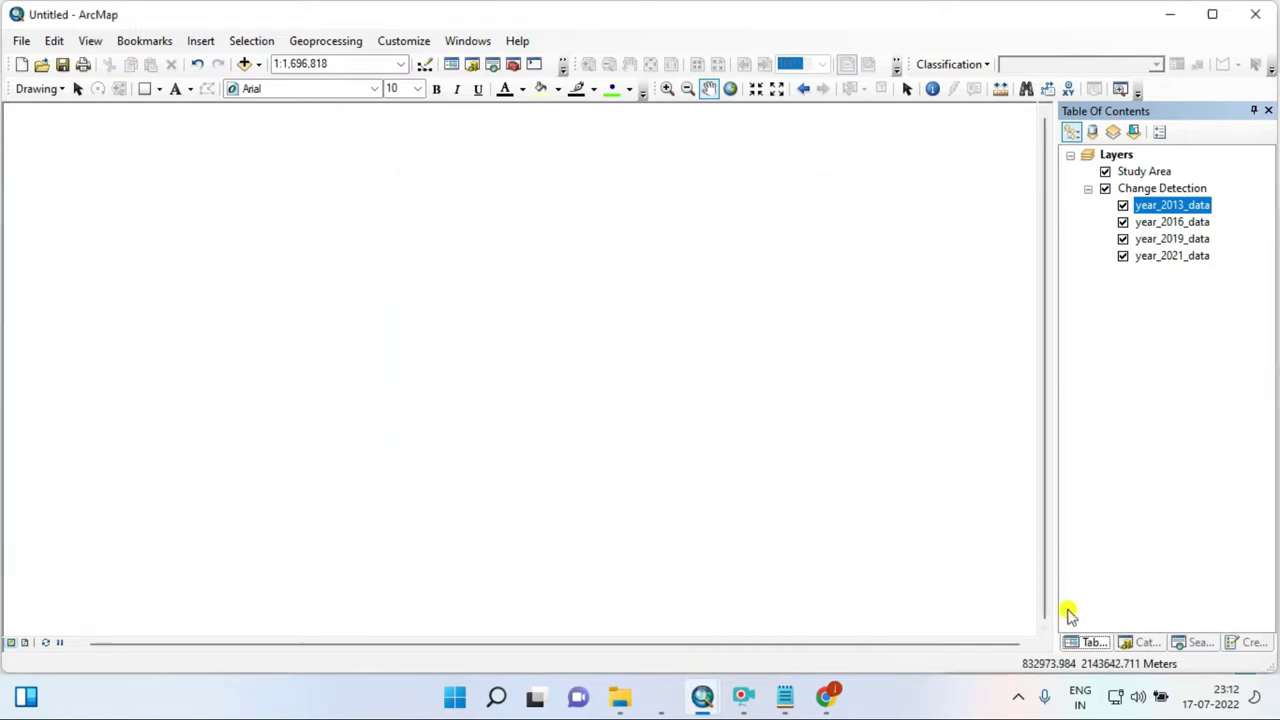
Step: Browse the 2013, 2016, 2019 and 2021 subfolders of 07_Raster Data-L8 in the catalog and collapse the folder again
left_click(1143, 643)
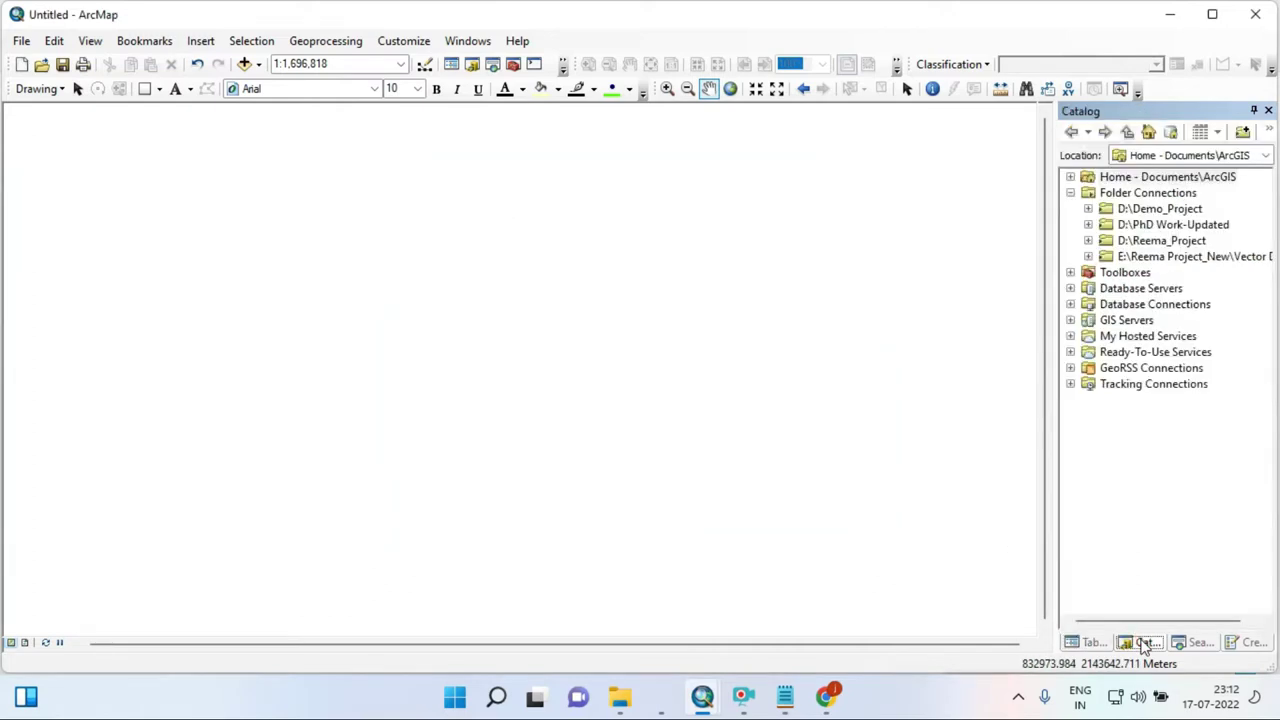
left_click(1088, 241)
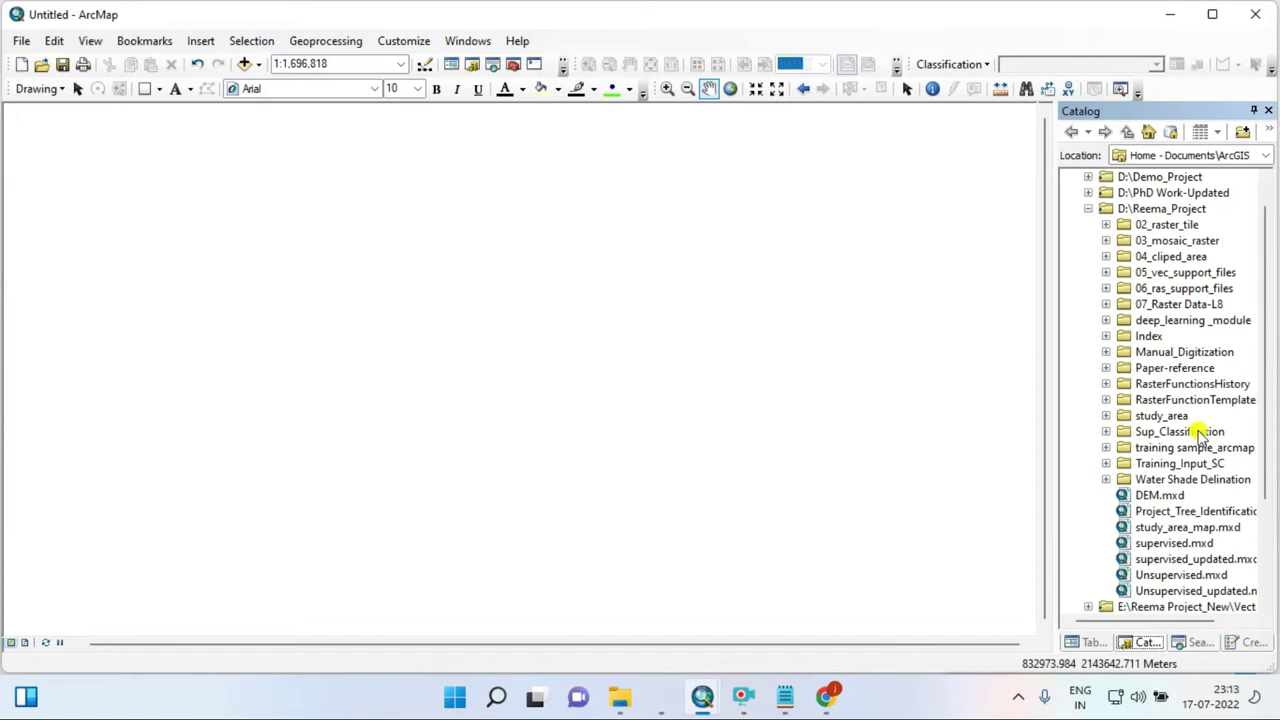
left_click(1106, 304)
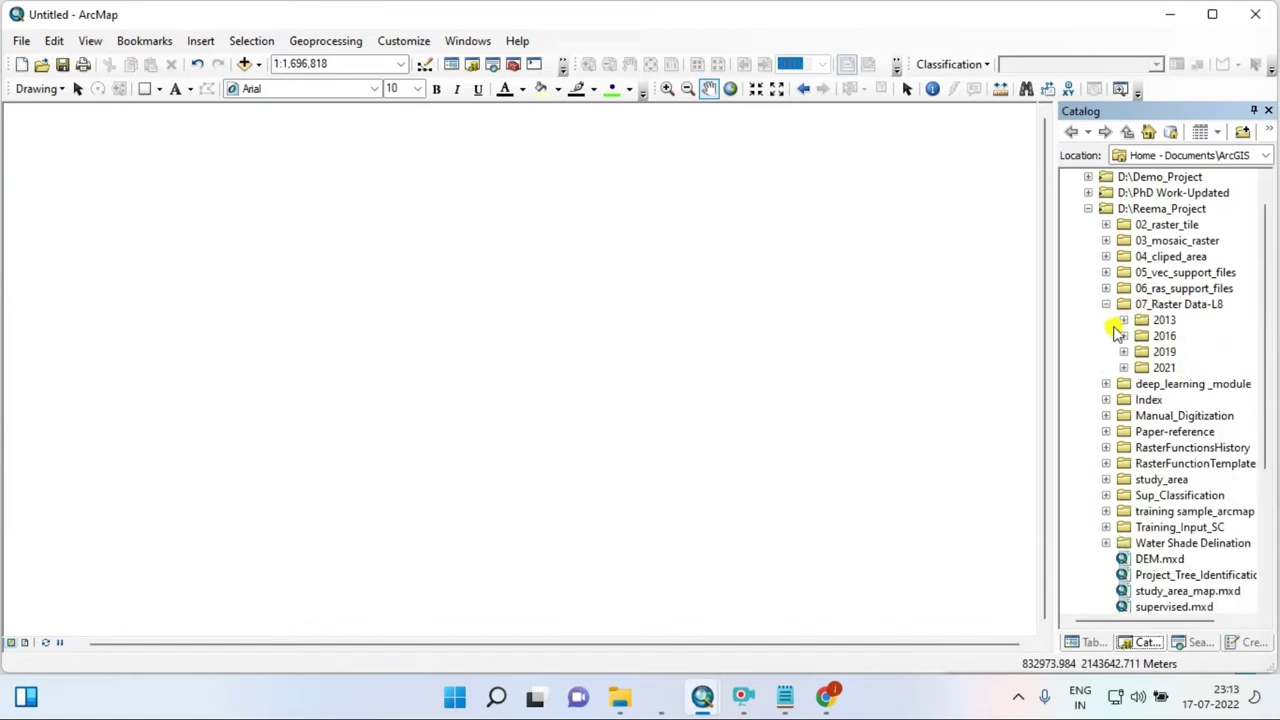
left_click(1124, 336)
left_click(1124, 320)
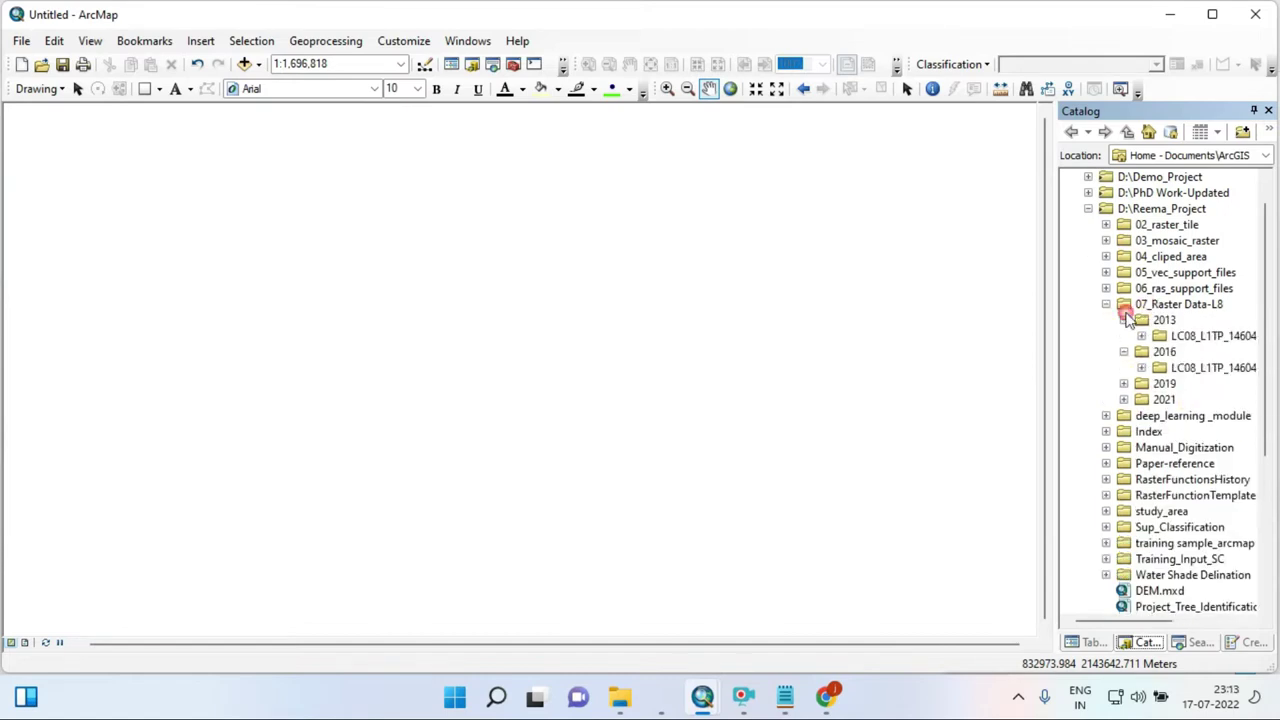
left_click(1124, 384)
left_click(1124, 463)
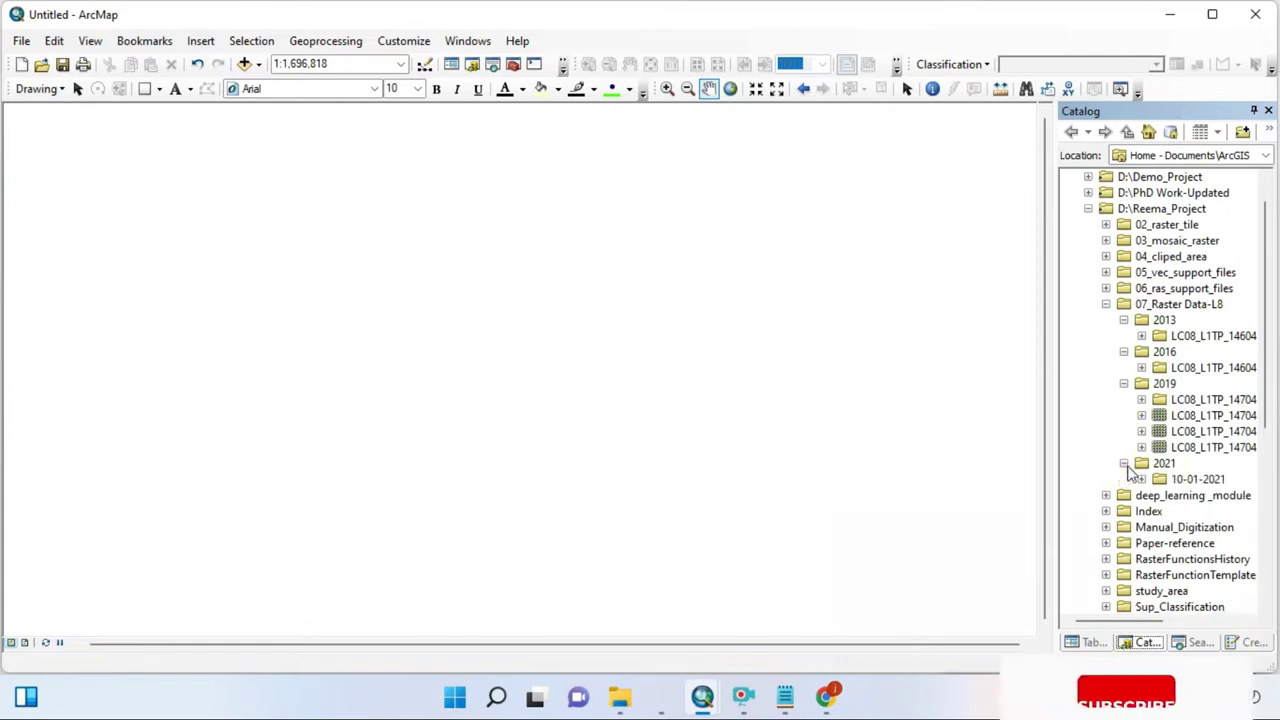
left_click(1124, 320)
left_click(1106, 305)
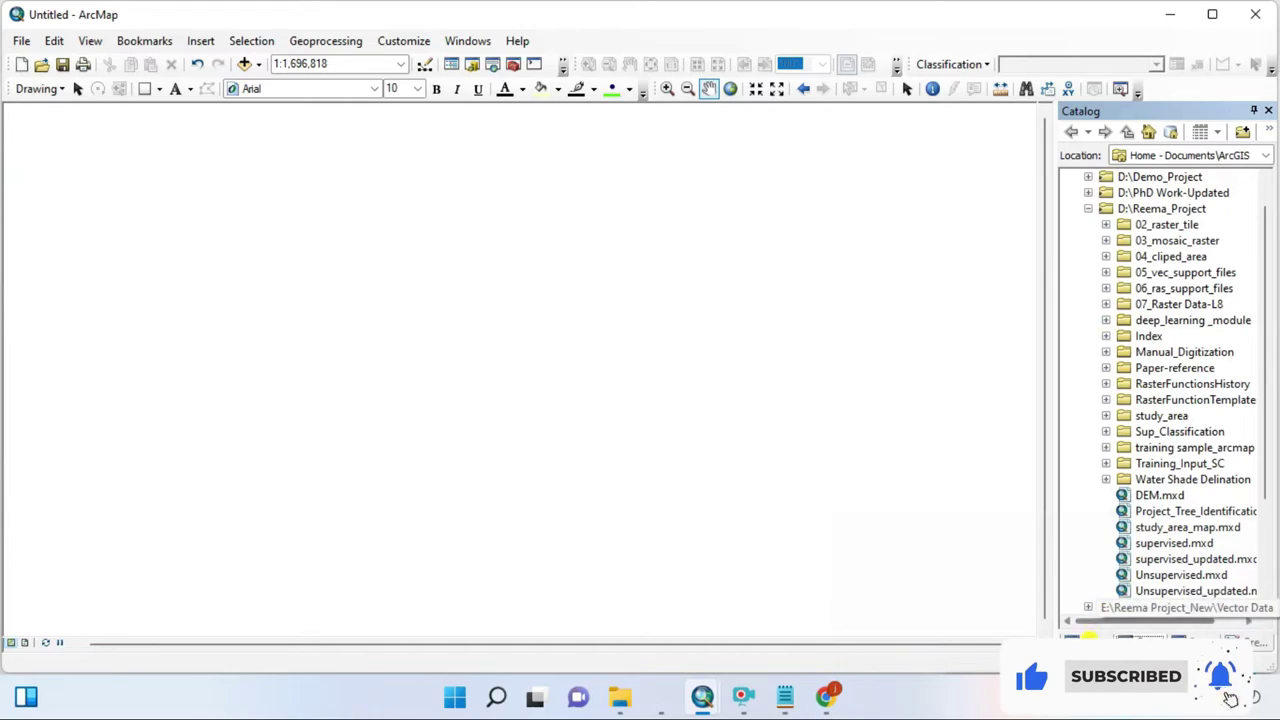
Step: Start adding data to the year_2013_data group layer and browse to the LC08_L1TP_146046_20130411_20170505_01_T1 folder under 07_Raster Data-L8\2013
left_click(1076, 640)
right_click(1168, 205)
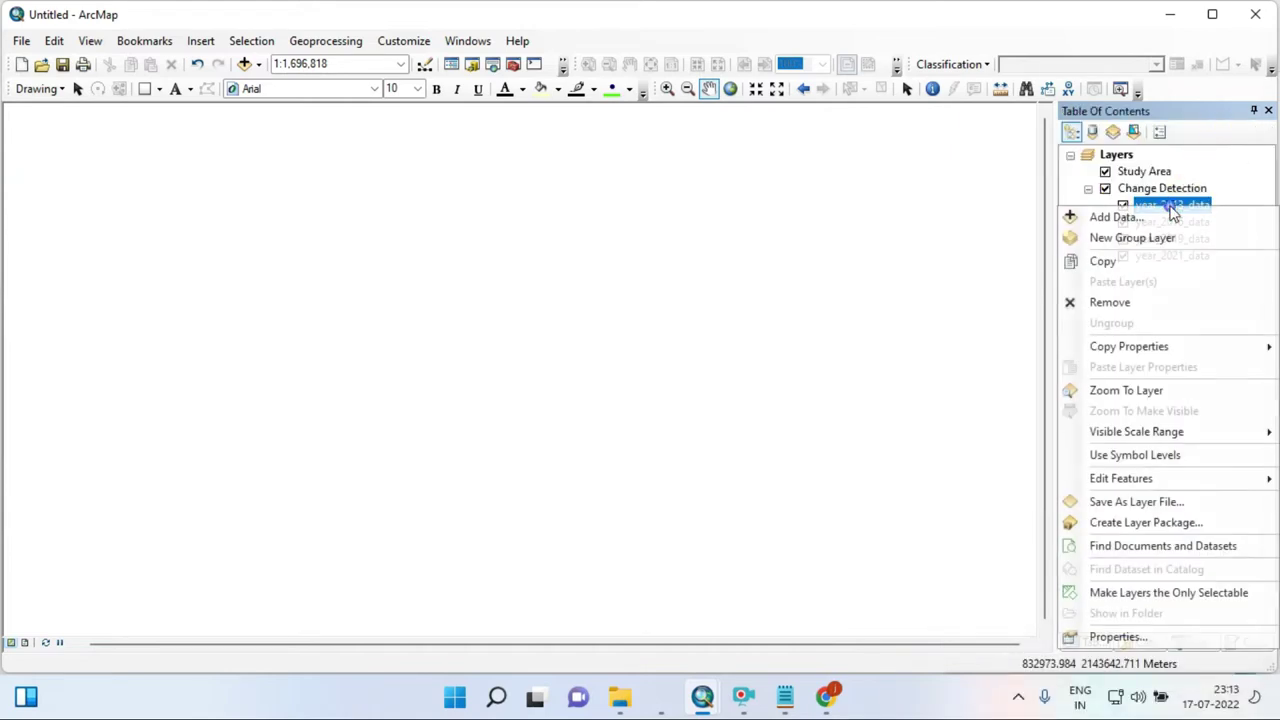
left_click(1196, 163)
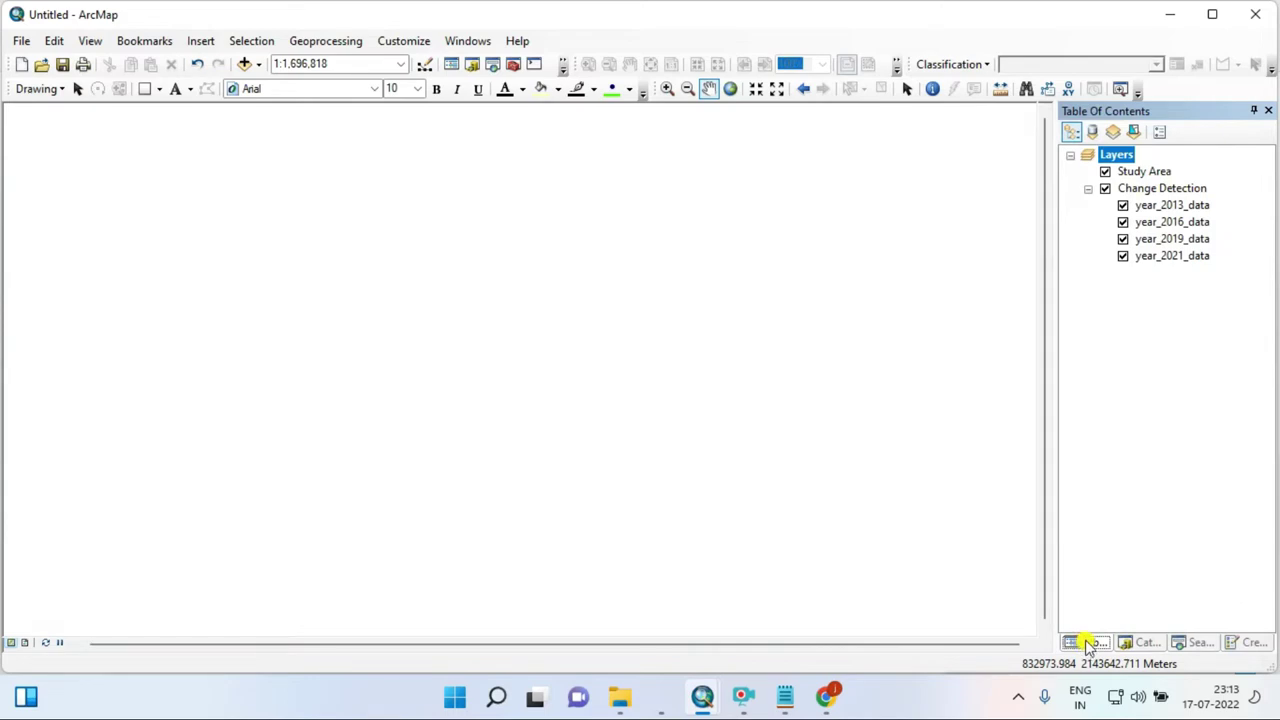
right_click(1160, 205)
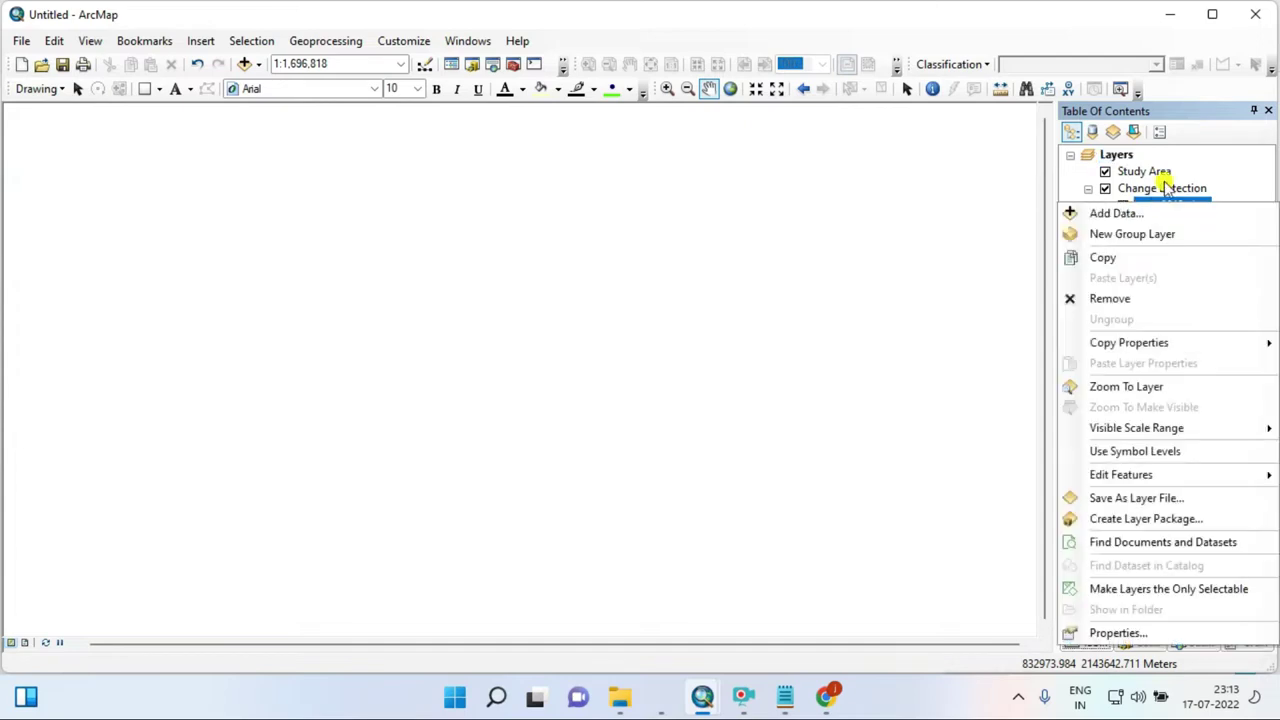
left_click(1090, 212)
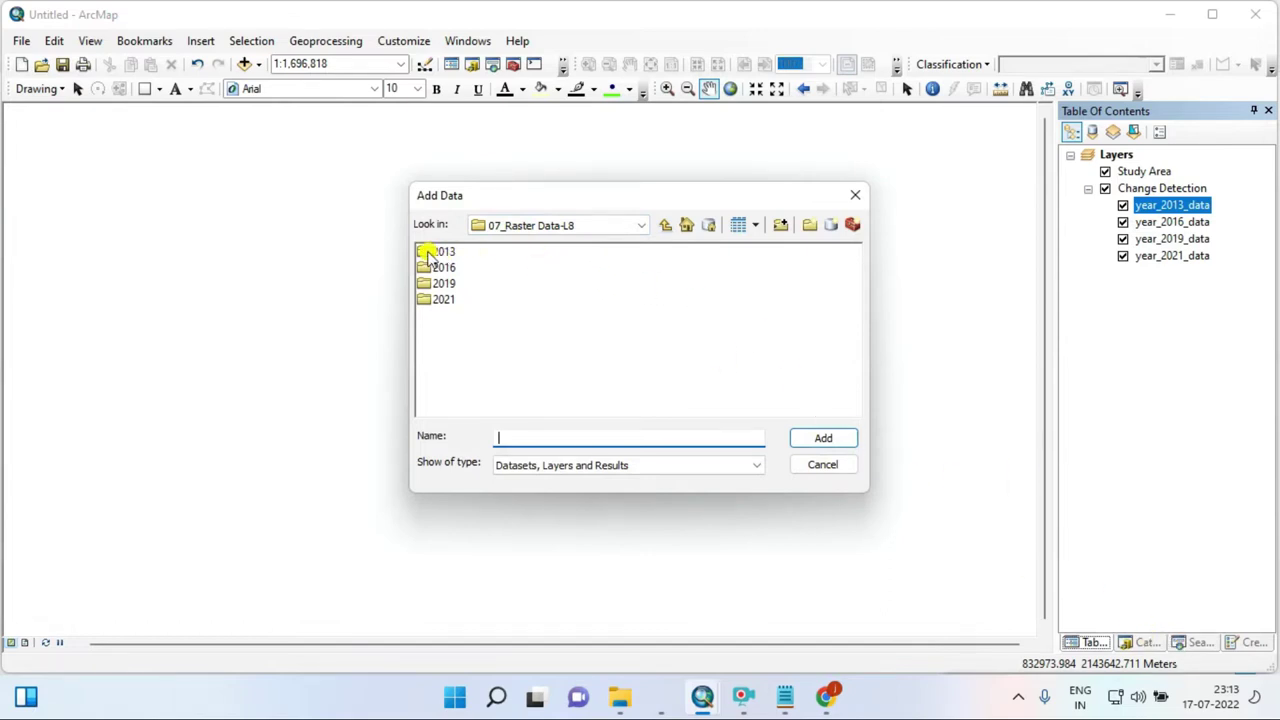
left_click(669, 226)
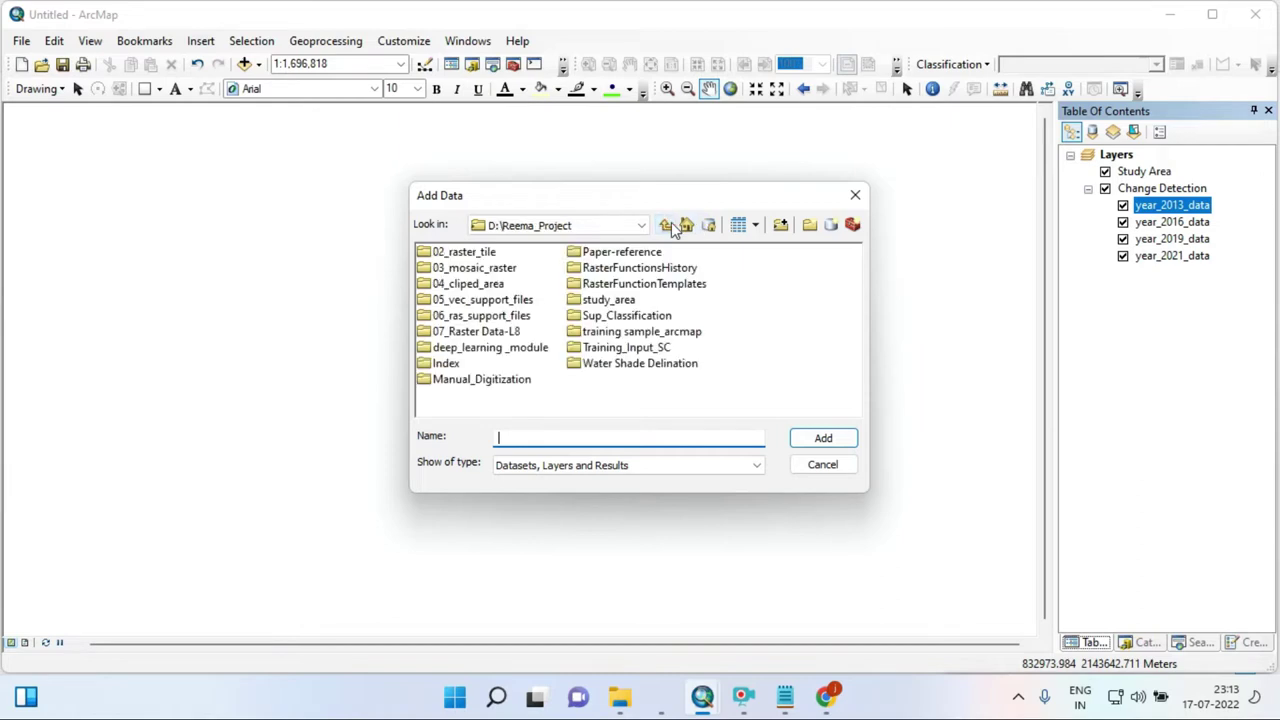
double_click(458, 331)
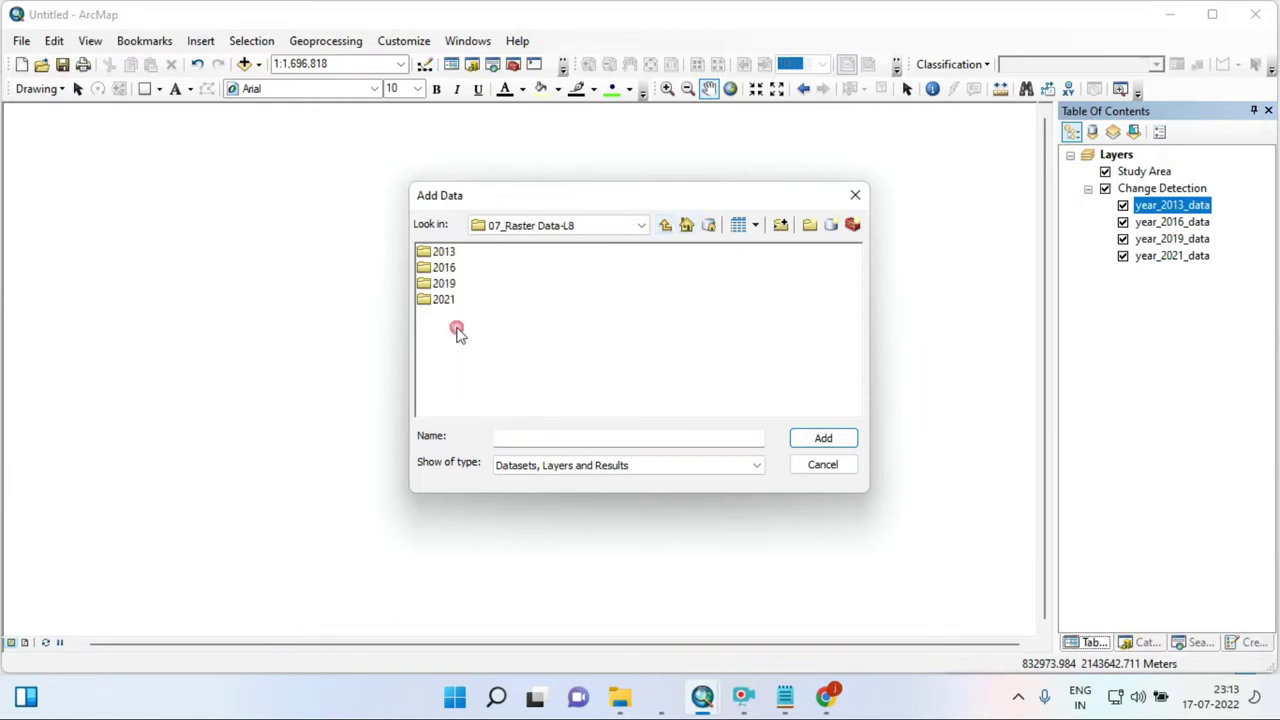
double_click(440, 255)
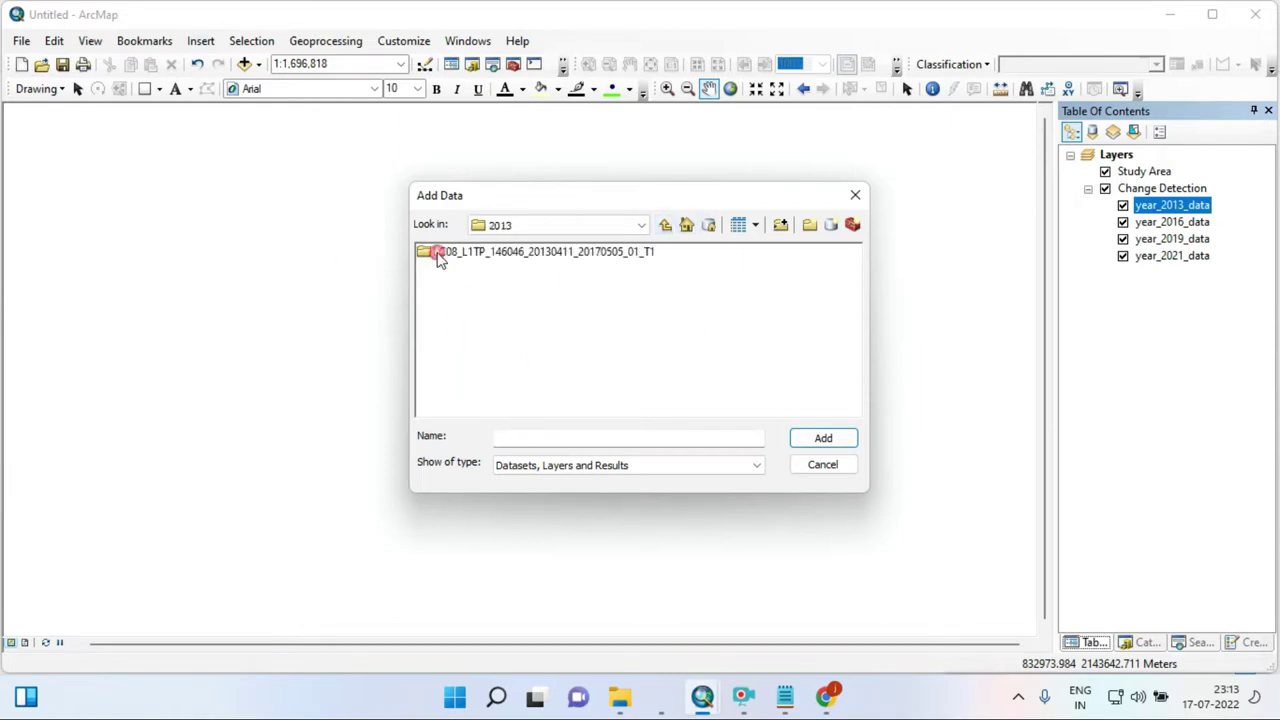
double_click(438, 251)
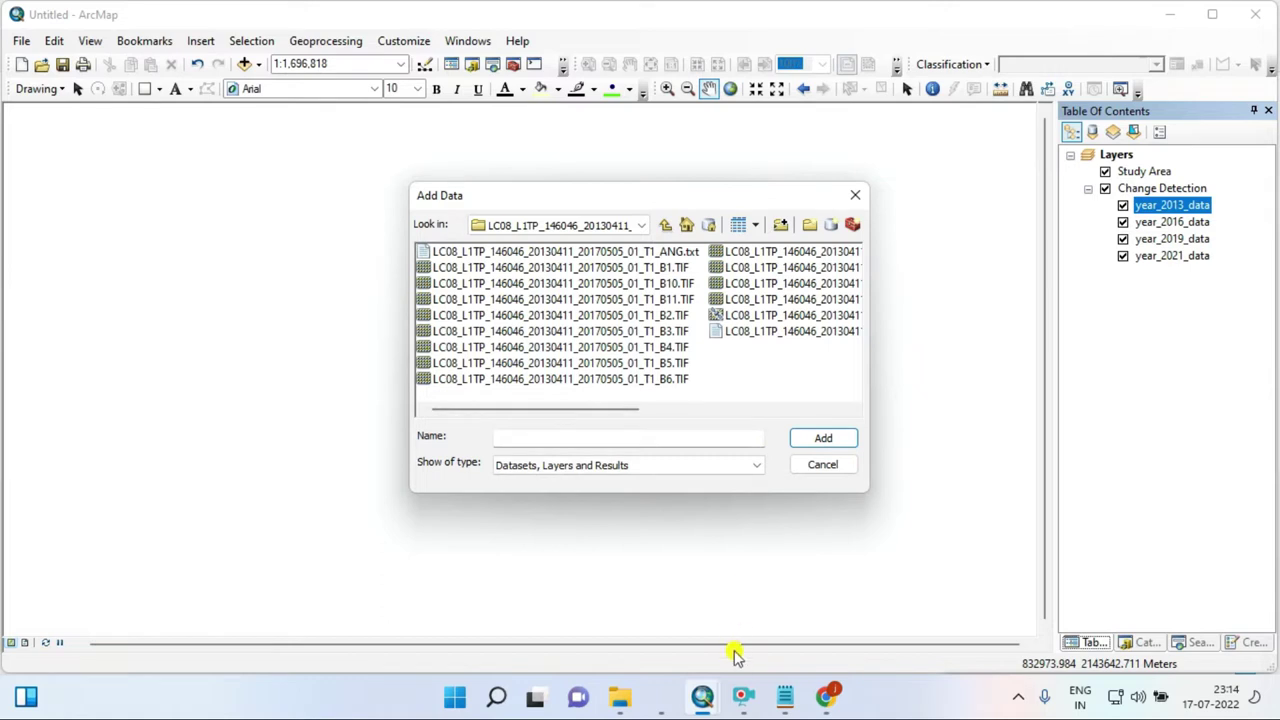
mouse_move(740, 660)
left_click(743, 697)
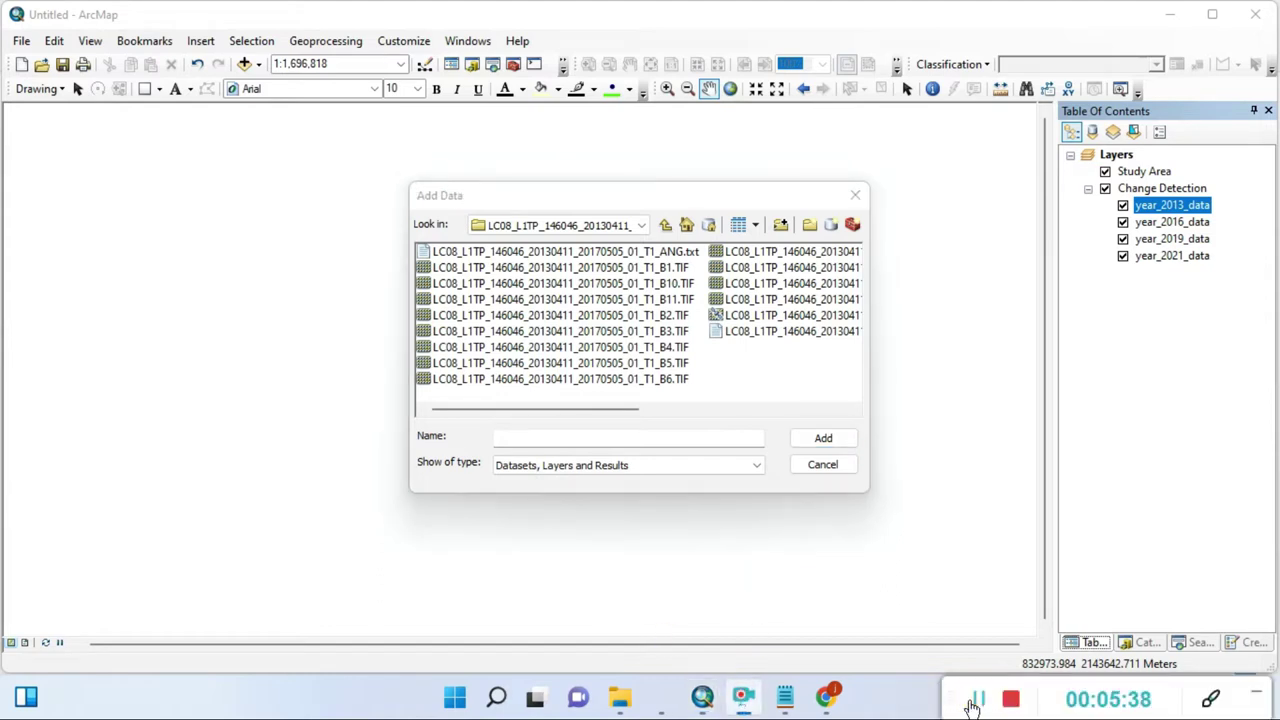
Step: Switch to the USGS band designations page in Chrome and examine the Landsat 8-9 OLI and TIRS heading and the Band 1 entry
left_click(826, 700)
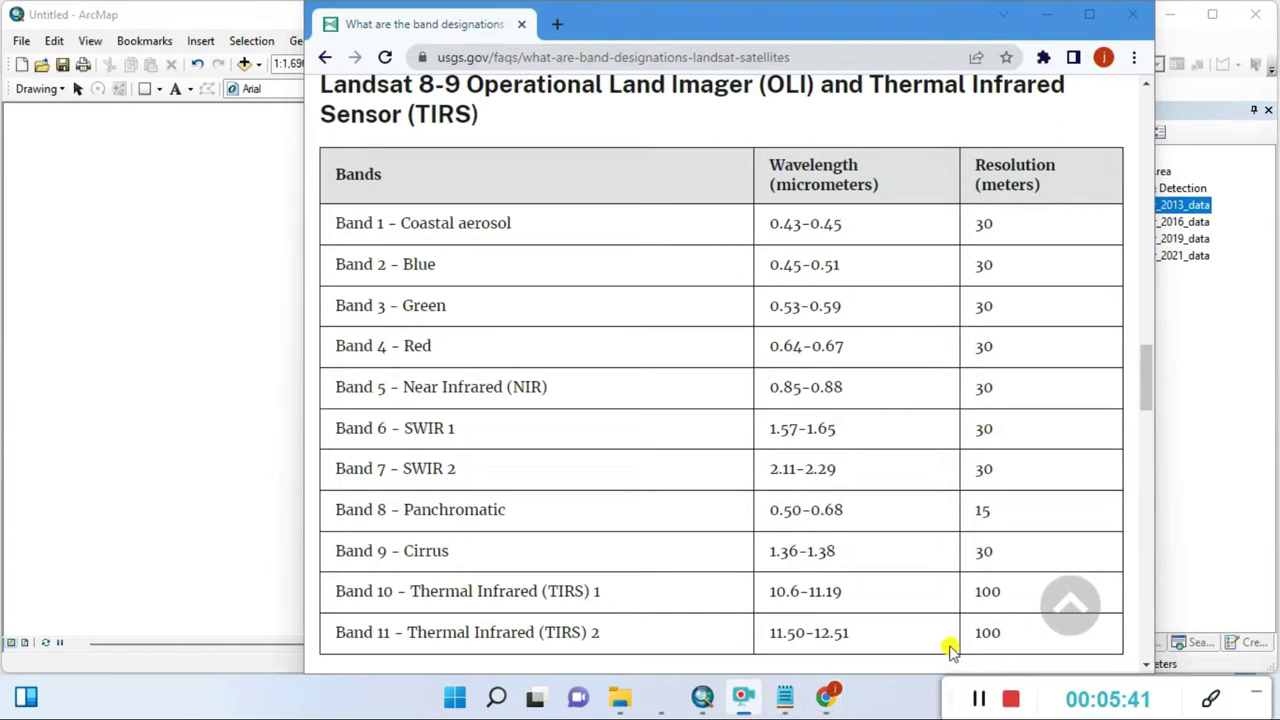
left_click(370, 87)
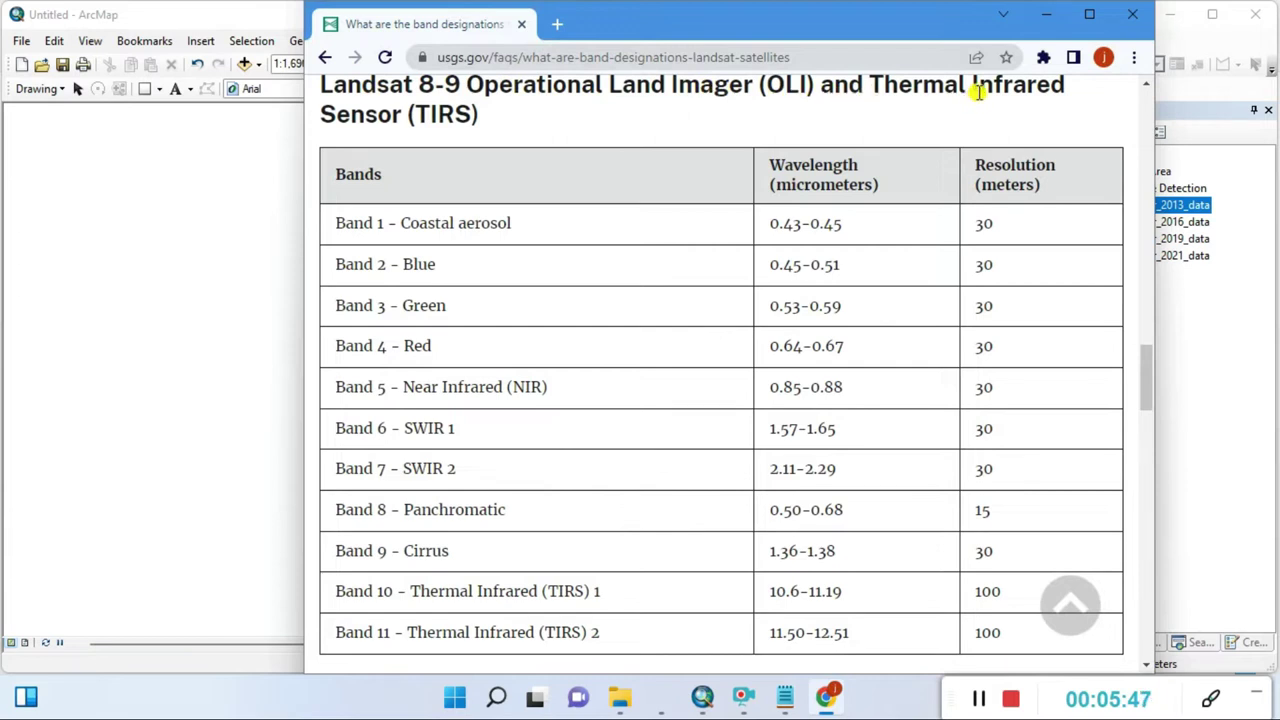
left_click_drag(406, 115, 484, 113)
left_click_drag(757, 86, 814, 104)
left_click_drag(414, 129, 515, 137)
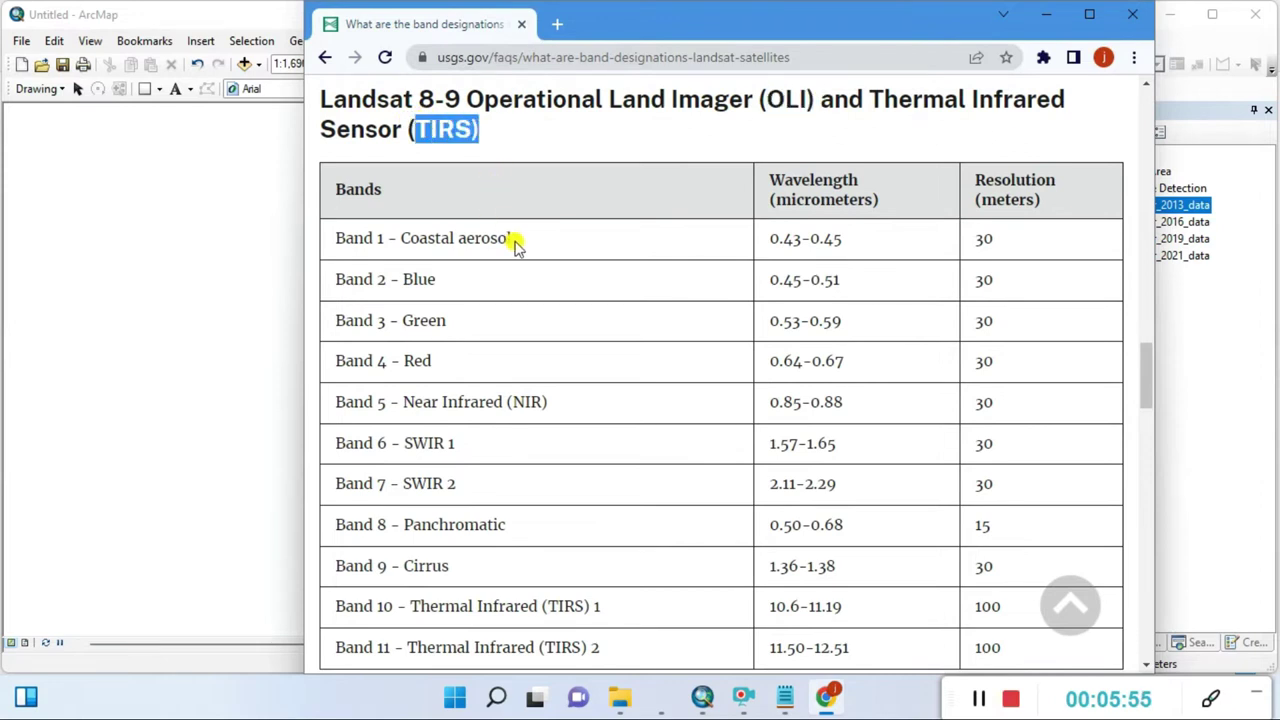
left_click(389, 239)
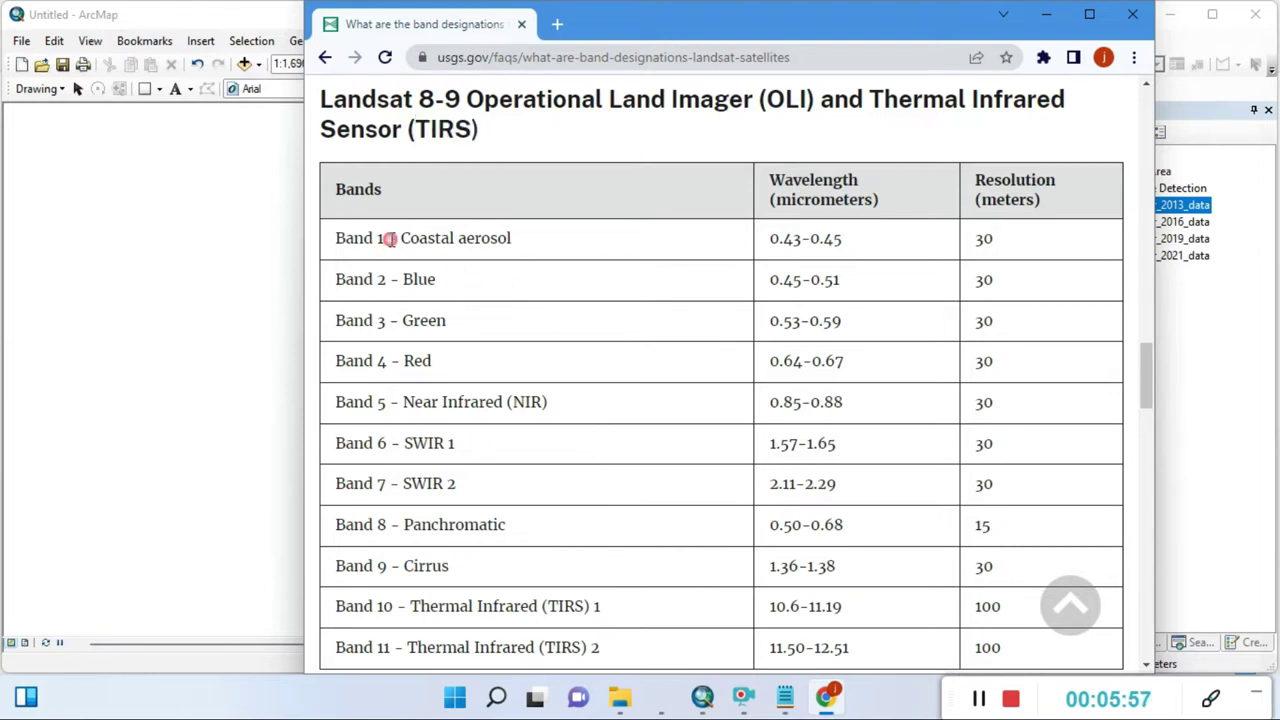
left_click_drag(400, 239, 511, 241)
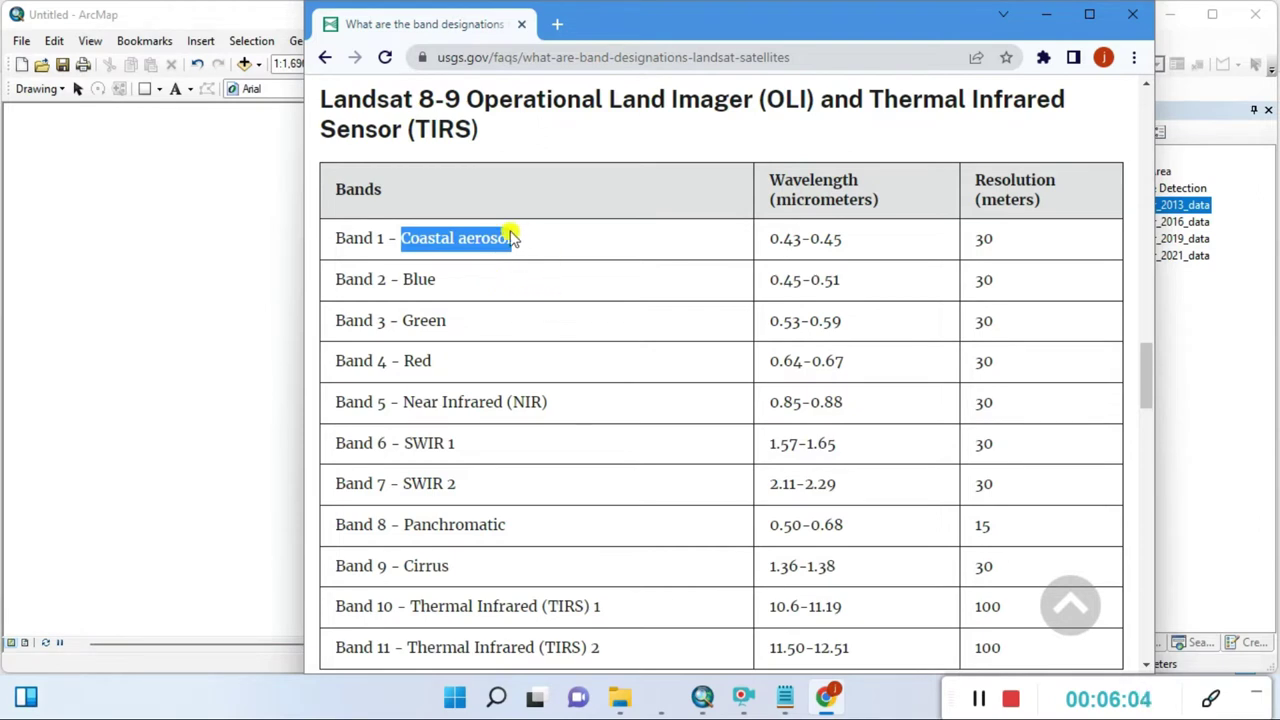
left_click_drag(352, 237, 537, 245)
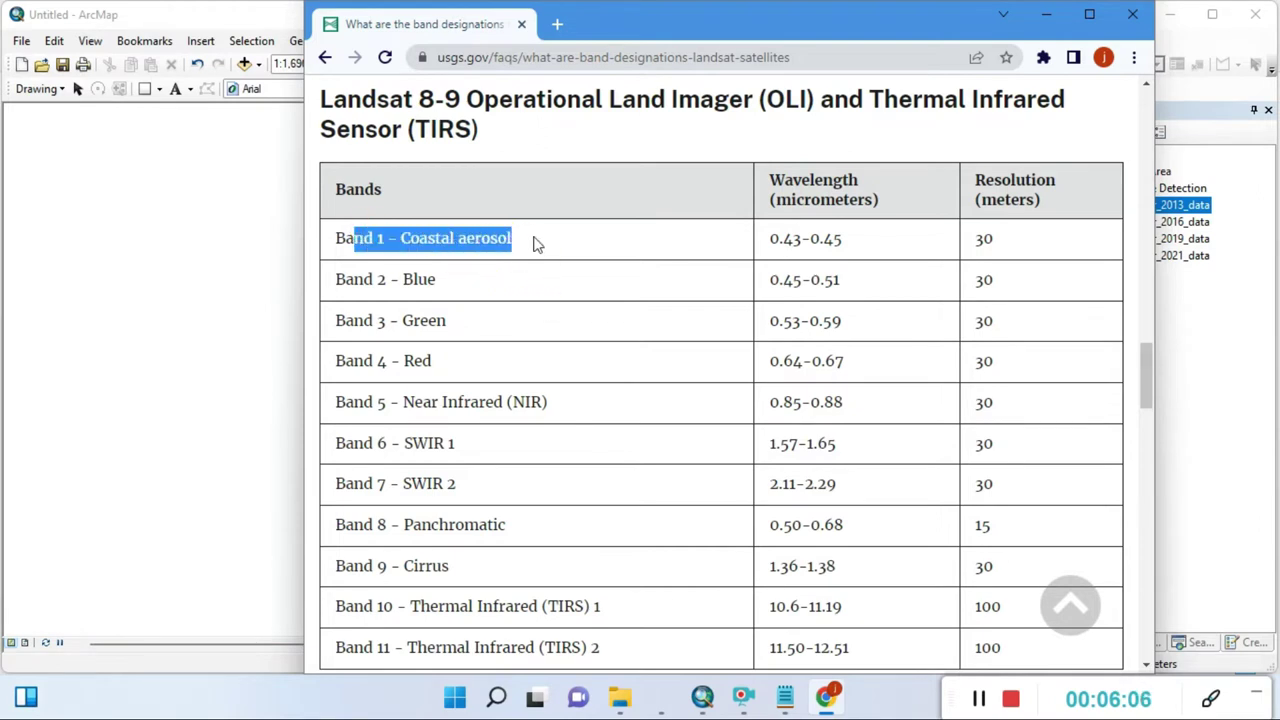
Step: Highlight the Band 2 to Band 7 rows of the Landsat 8-9 table to review the bands needed for the analysis
left_click(437, 291)
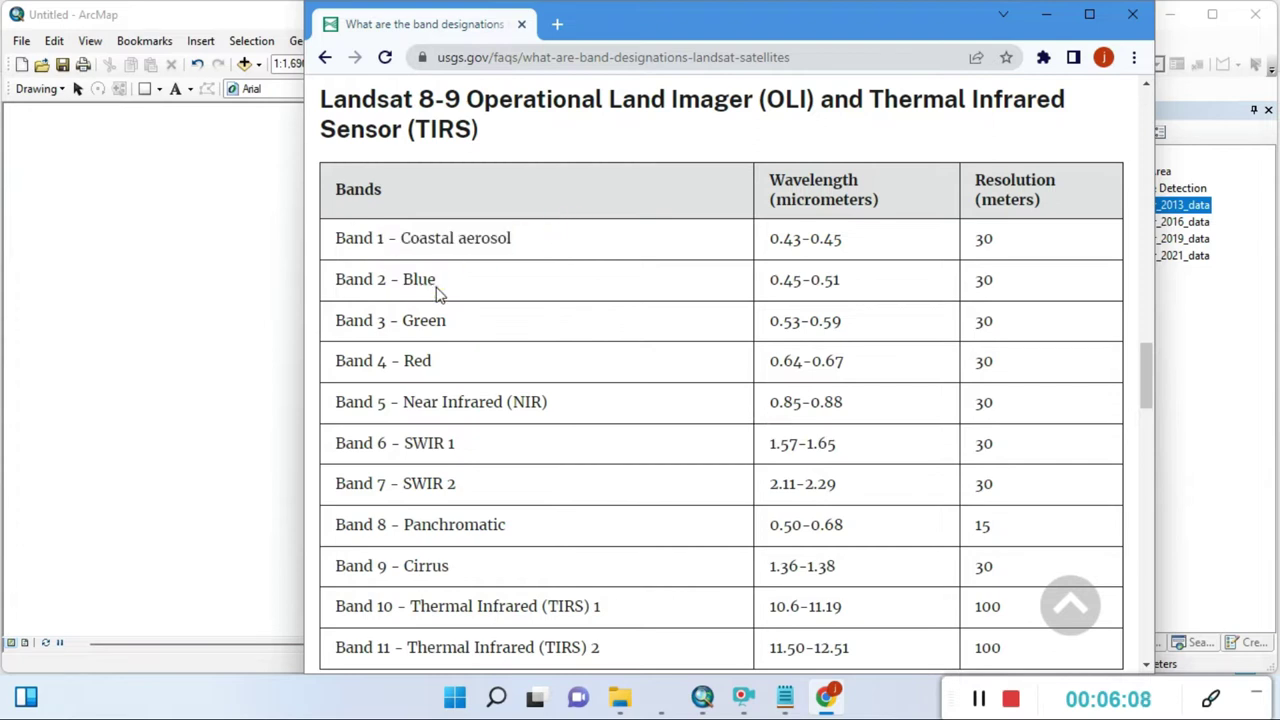
left_click_drag(414, 279, 472, 353)
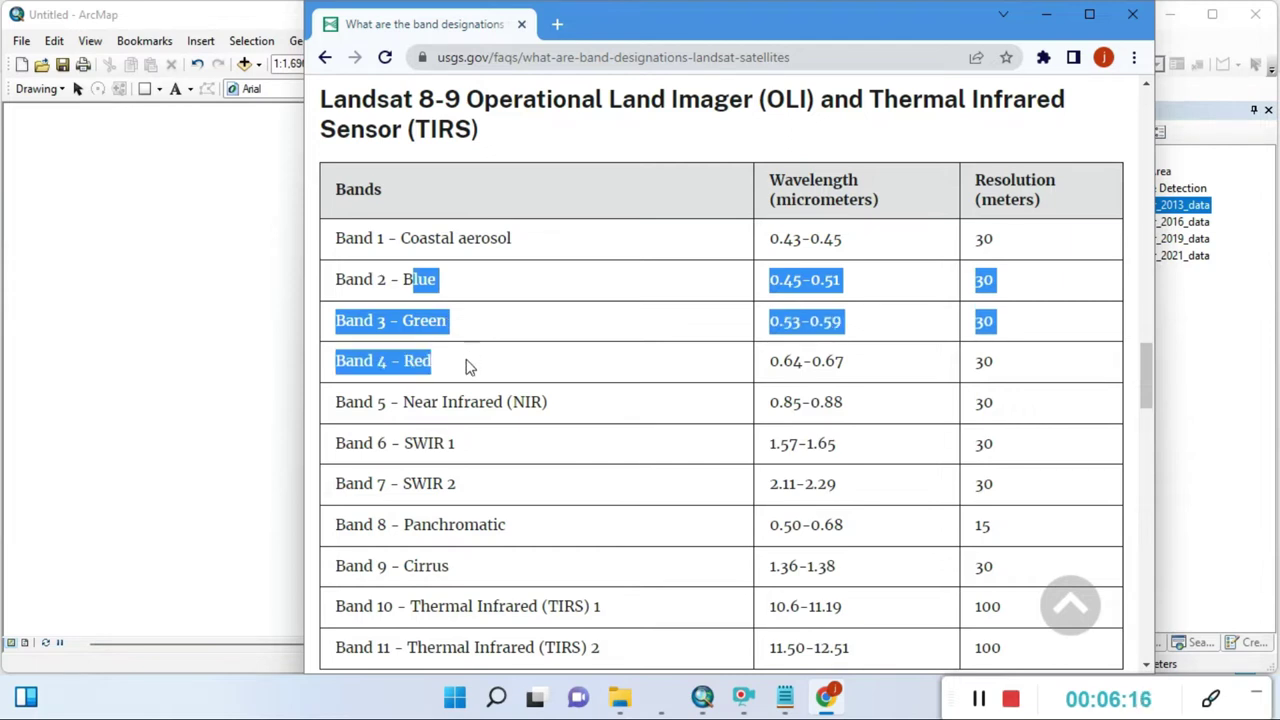
left_click(467, 362)
left_click(344, 279)
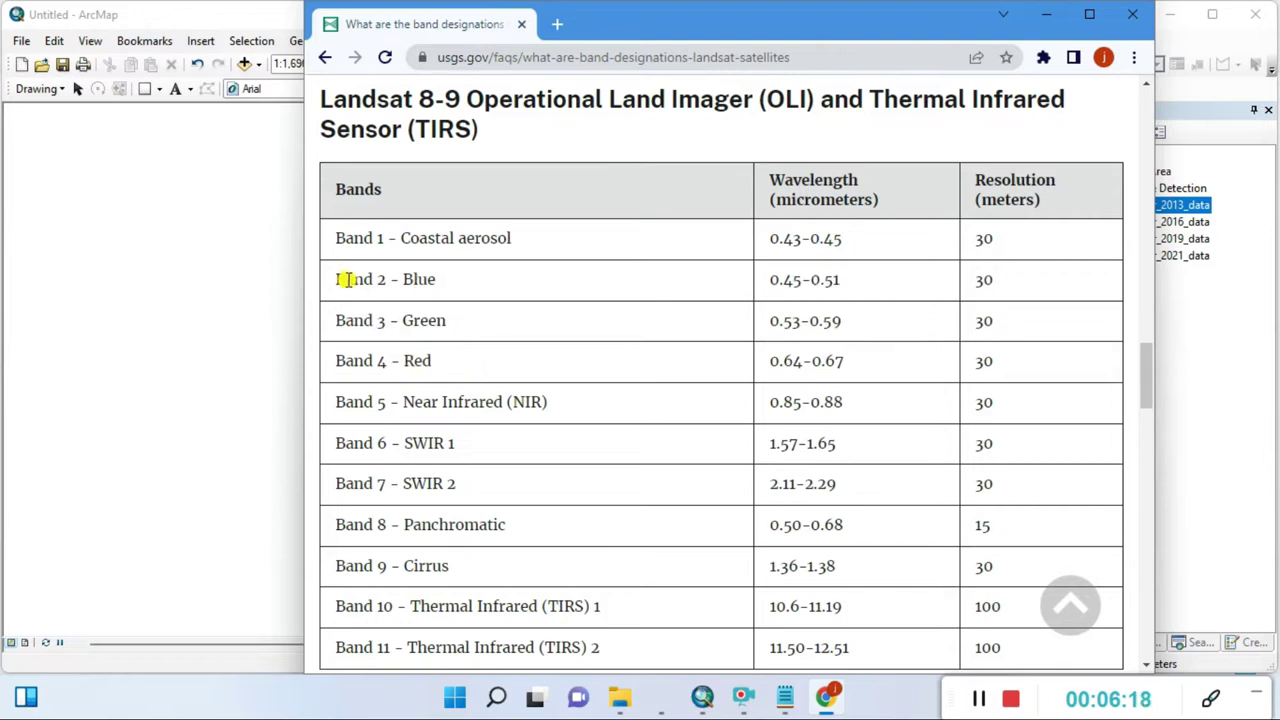
left_click_drag(344, 279, 460, 484)
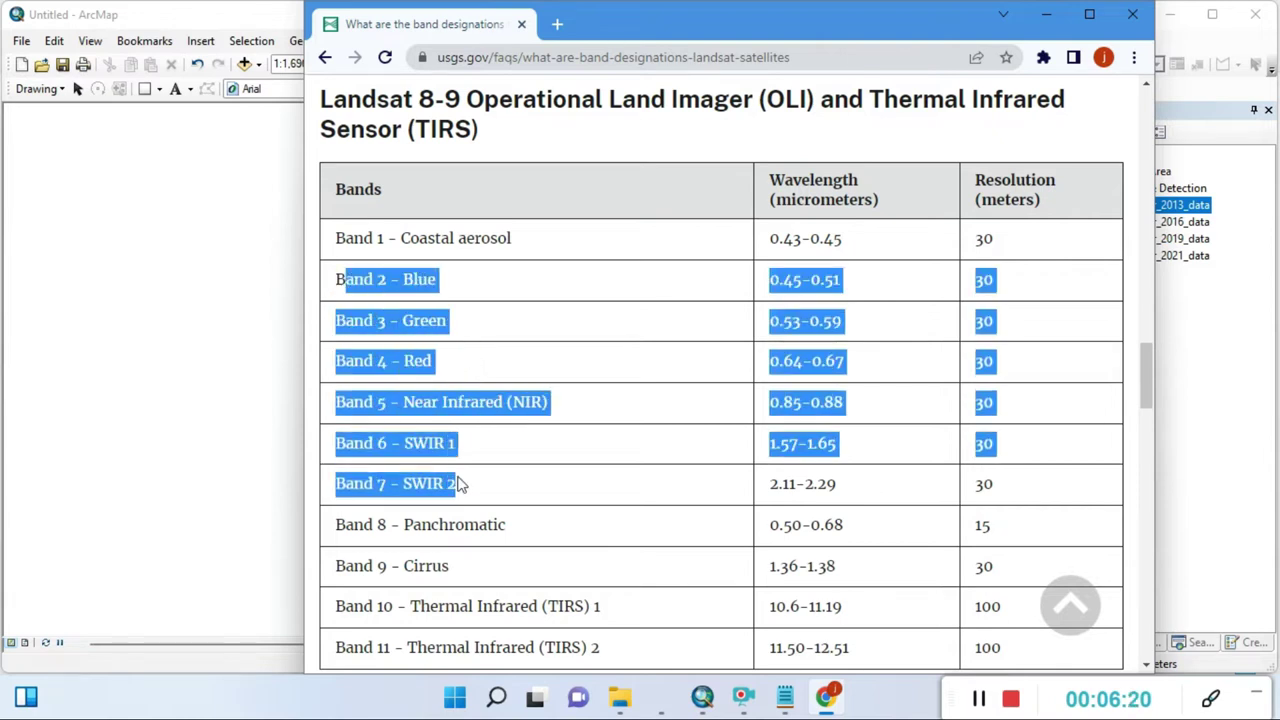
left_click_drag(338, 279, 488, 474)
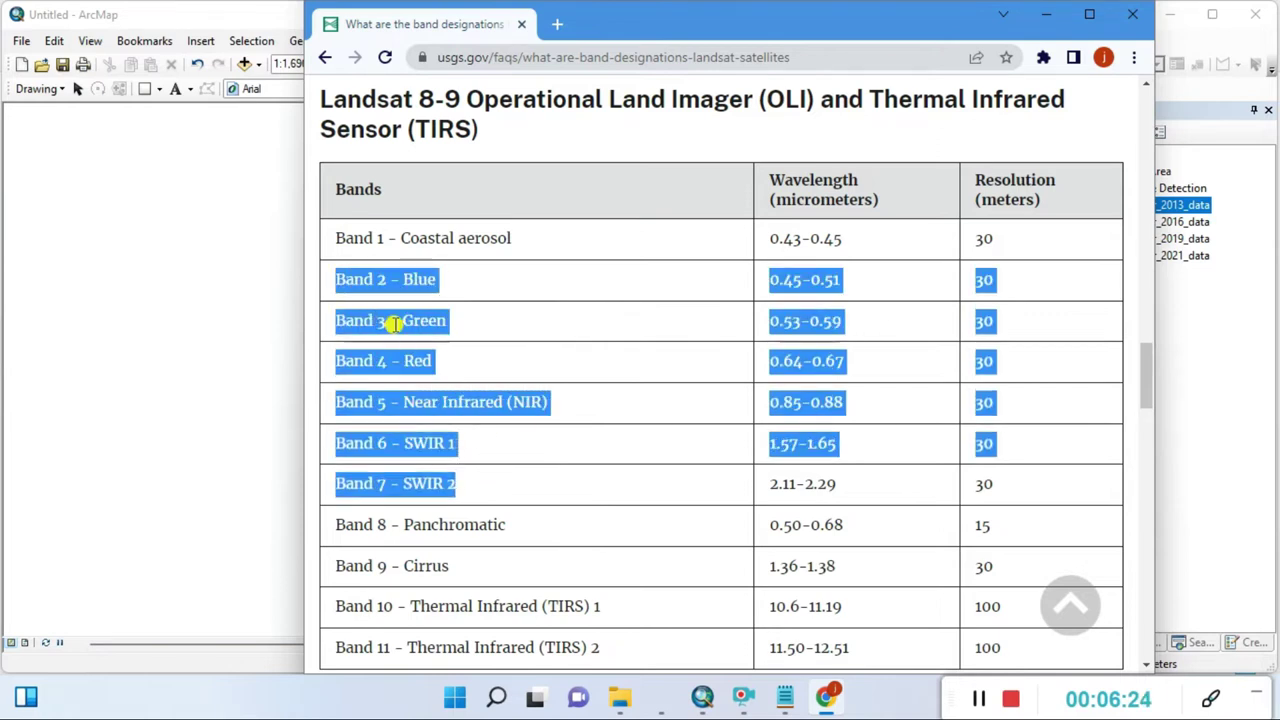
left_click(368, 279)
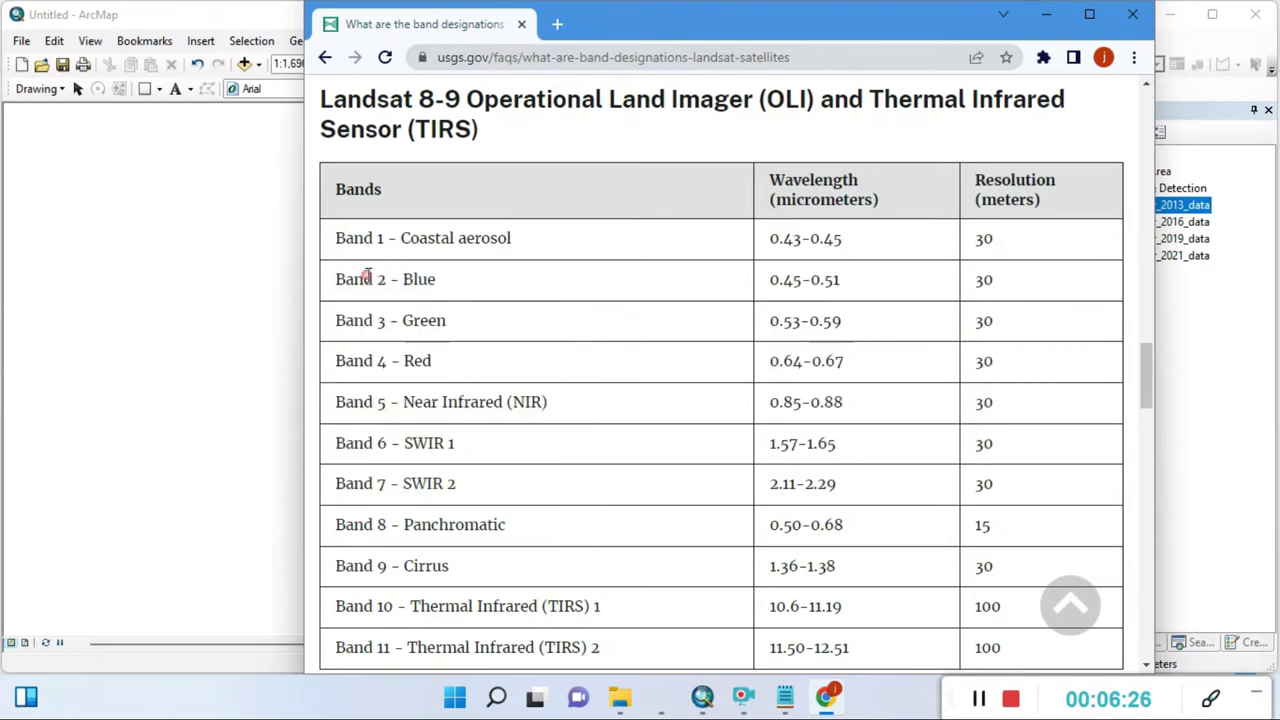
left_click_drag(341, 279, 488, 486)
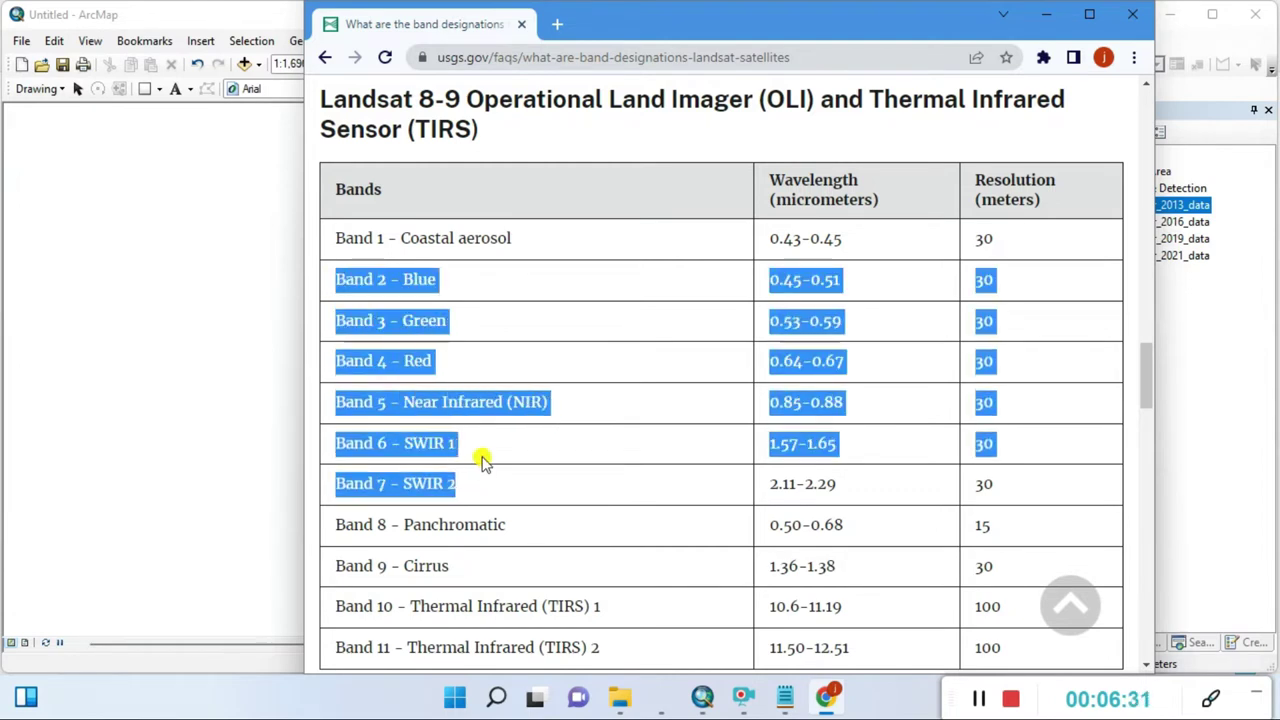
left_click(486, 418)
Step: Examine the Blue, Green, Red, Near Infrared and SWIR band names one by one, ending with the Band 6 and Band 7 rows
double_click(420, 279)
double_click(424, 320)
double_click(414, 360)
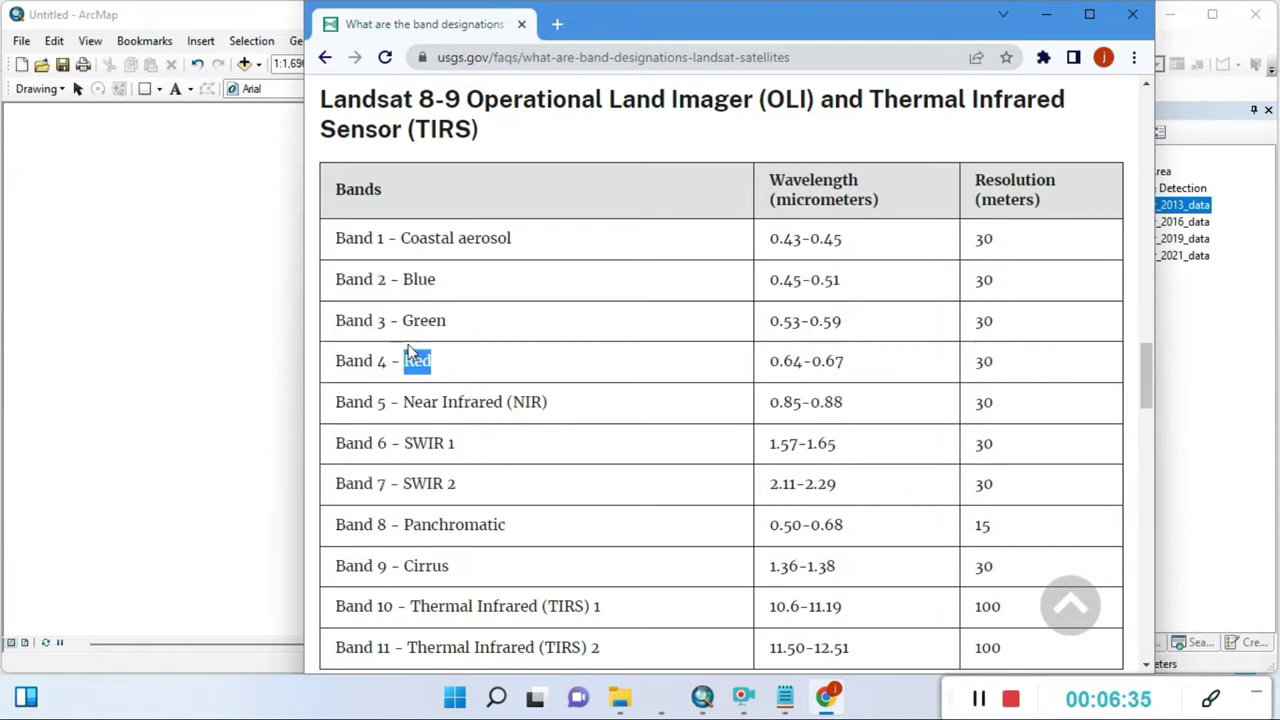
double_click(420, 402)
left_click(426, 443)
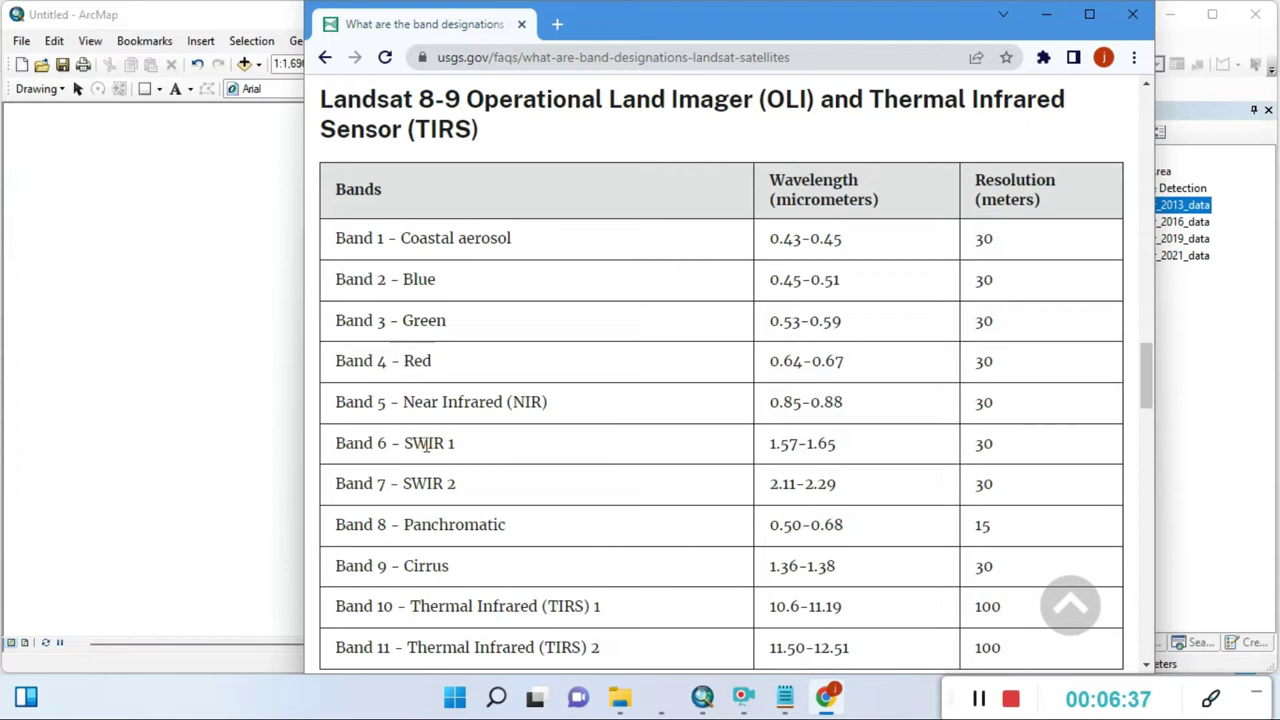
double_click(422, 483)
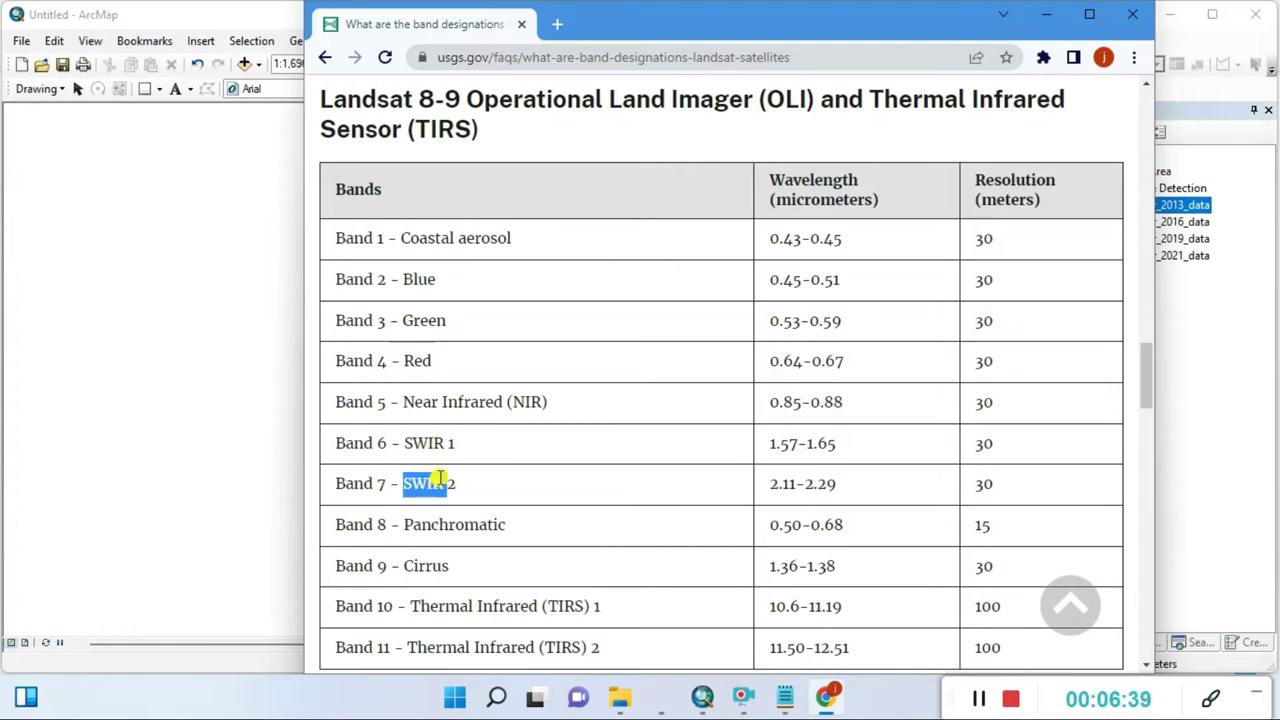
left_click(497, 490)
left_click_drag(343, 443, 1043, 487)
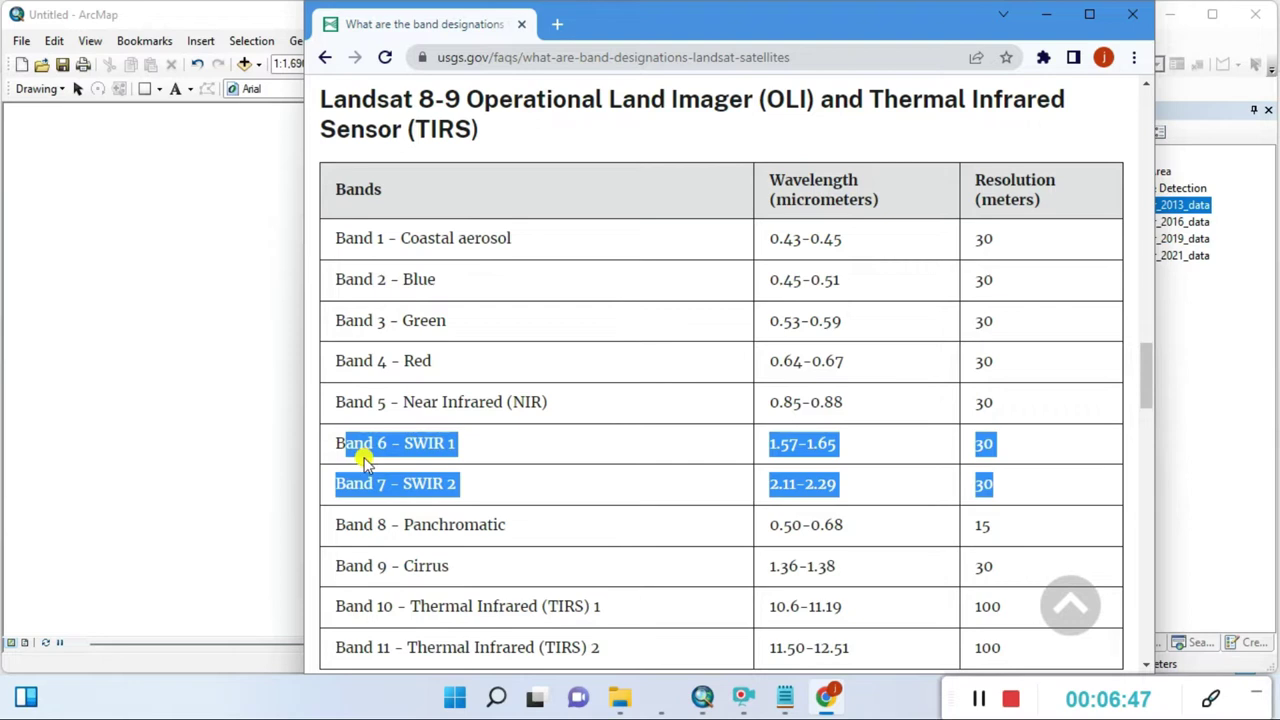
Step: Highlight the Band 2 to Band 4 entries and return to the Add Data dialog in ArcMap
left_click(440, 368)
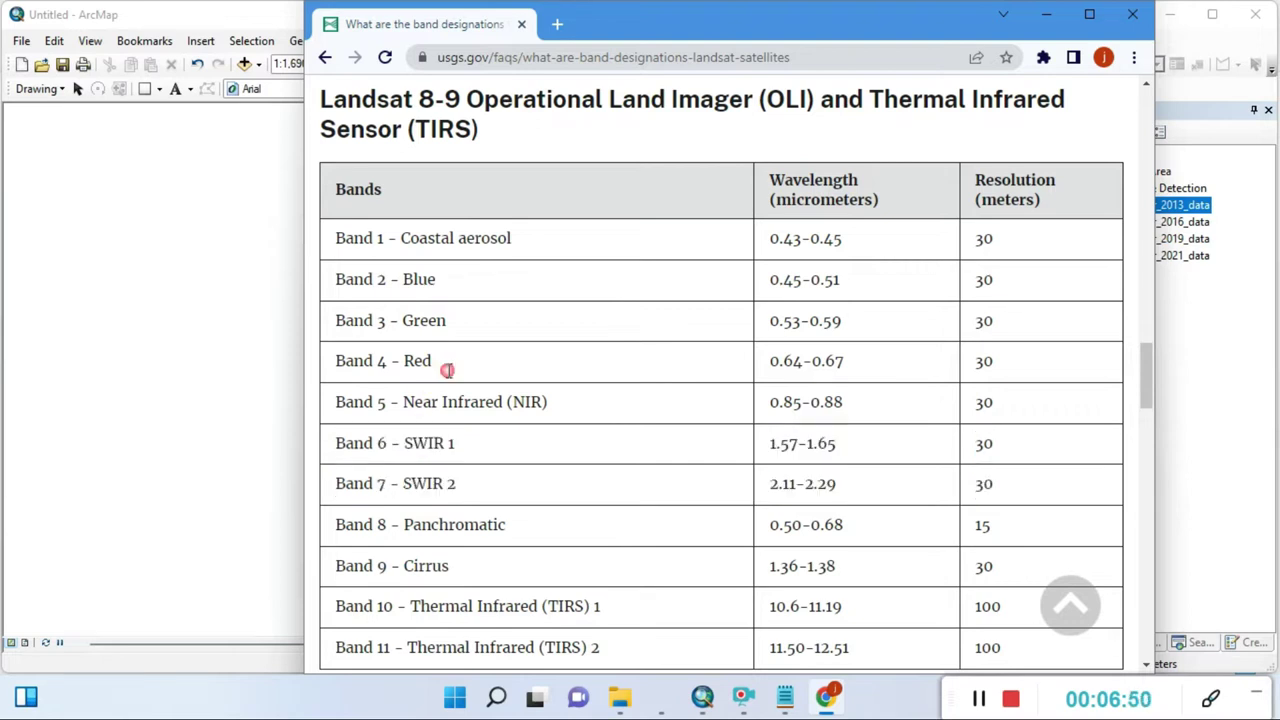
left_click_drag(339, 279, 457, 378)
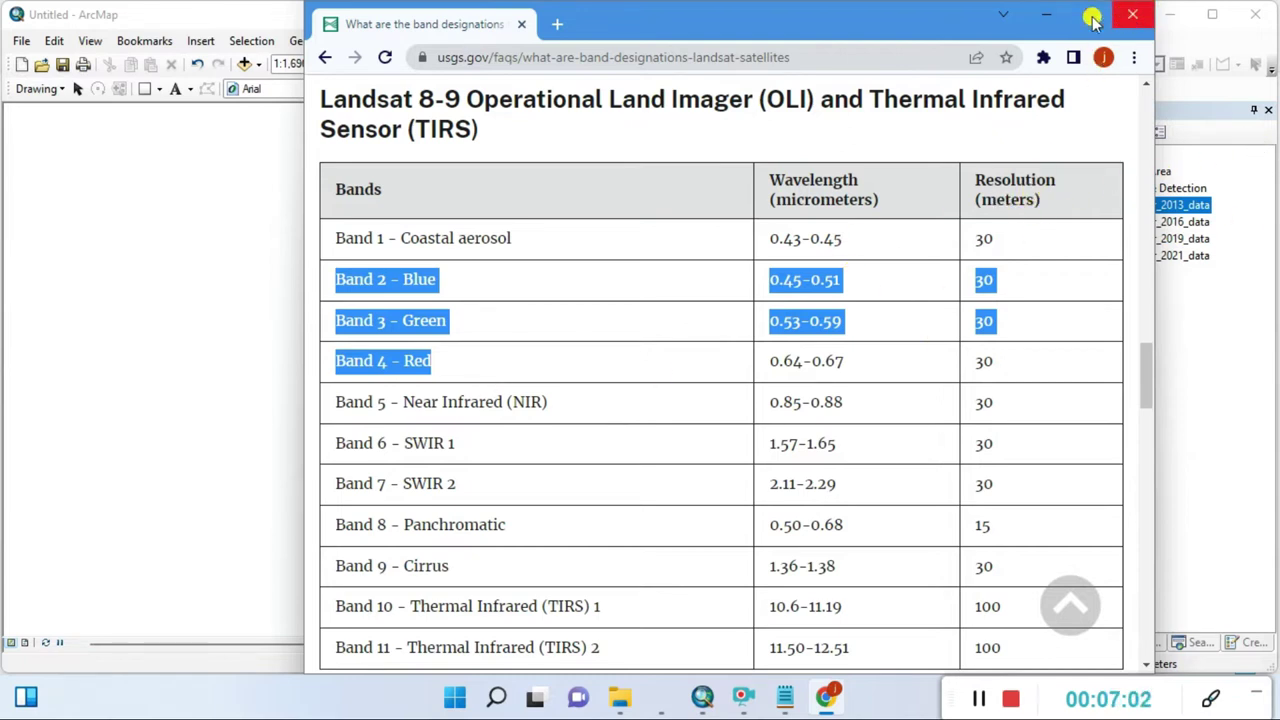
left_click(1055, 20)
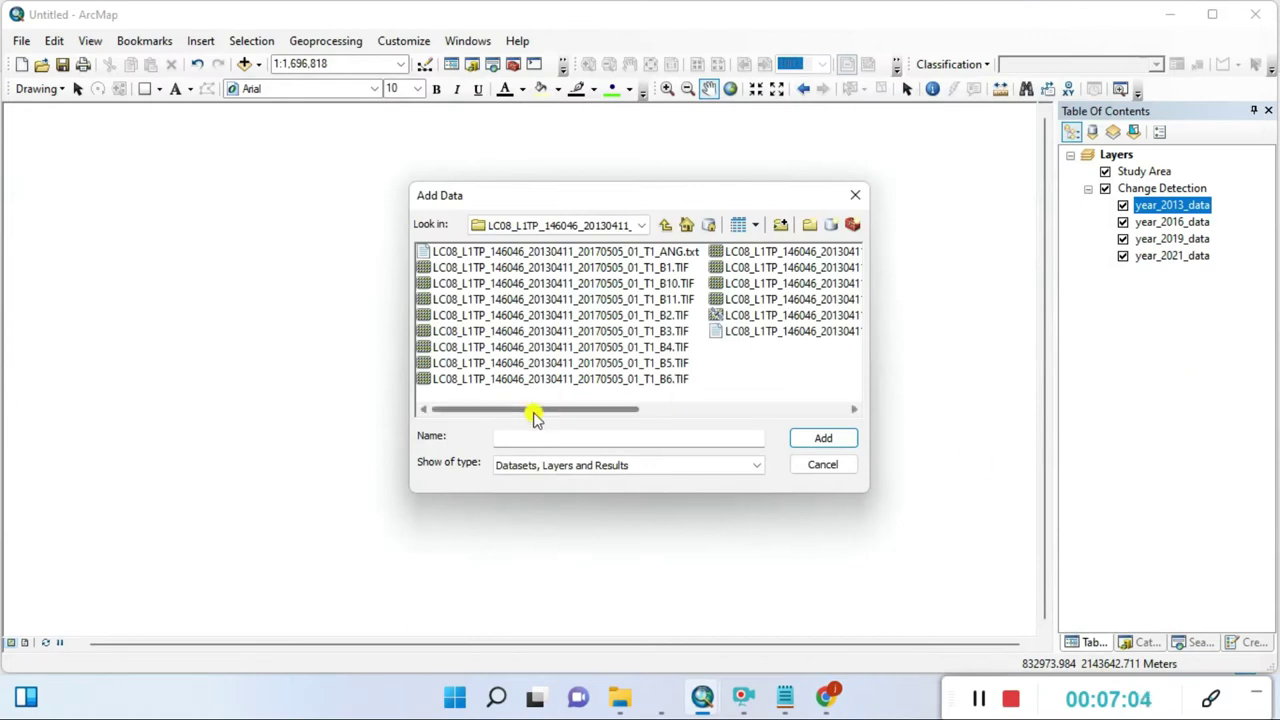
Step: Add the B2, B3, B4 and B5 TIF rasters of the 20130411 Landsat scene to the year_2013_data group layer
left_click(672, 268)
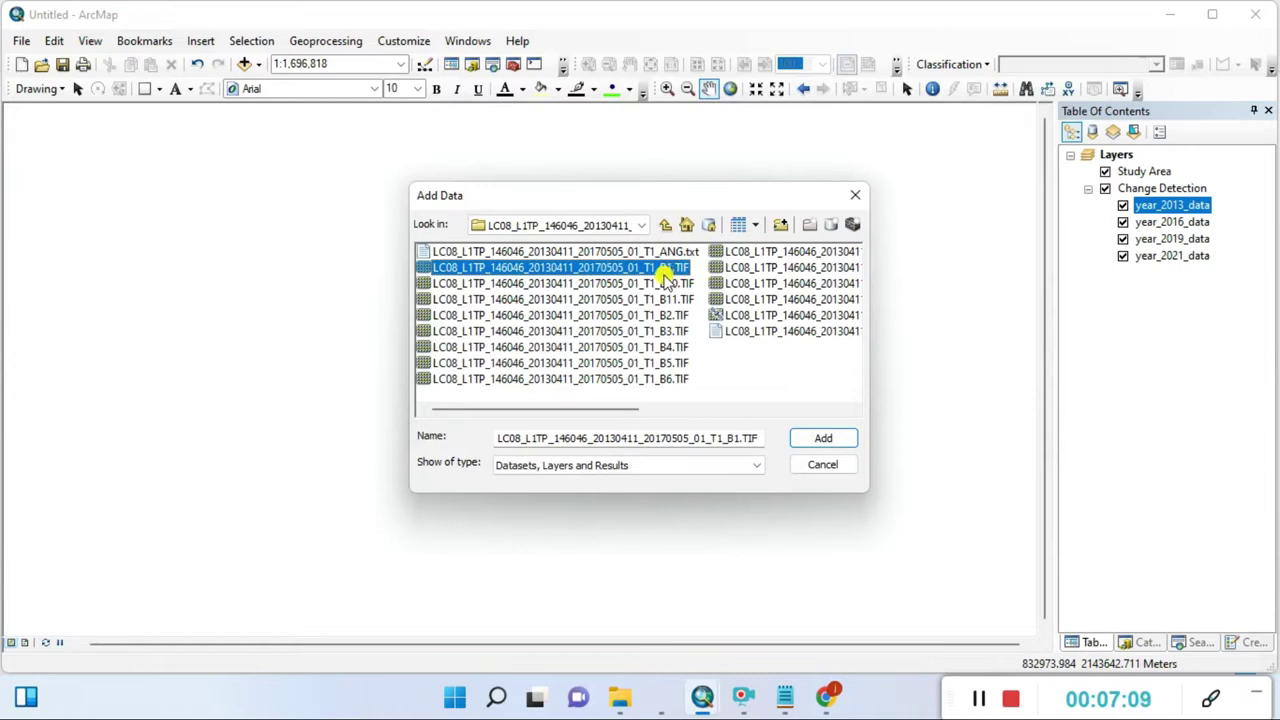
left_click(674, 316)
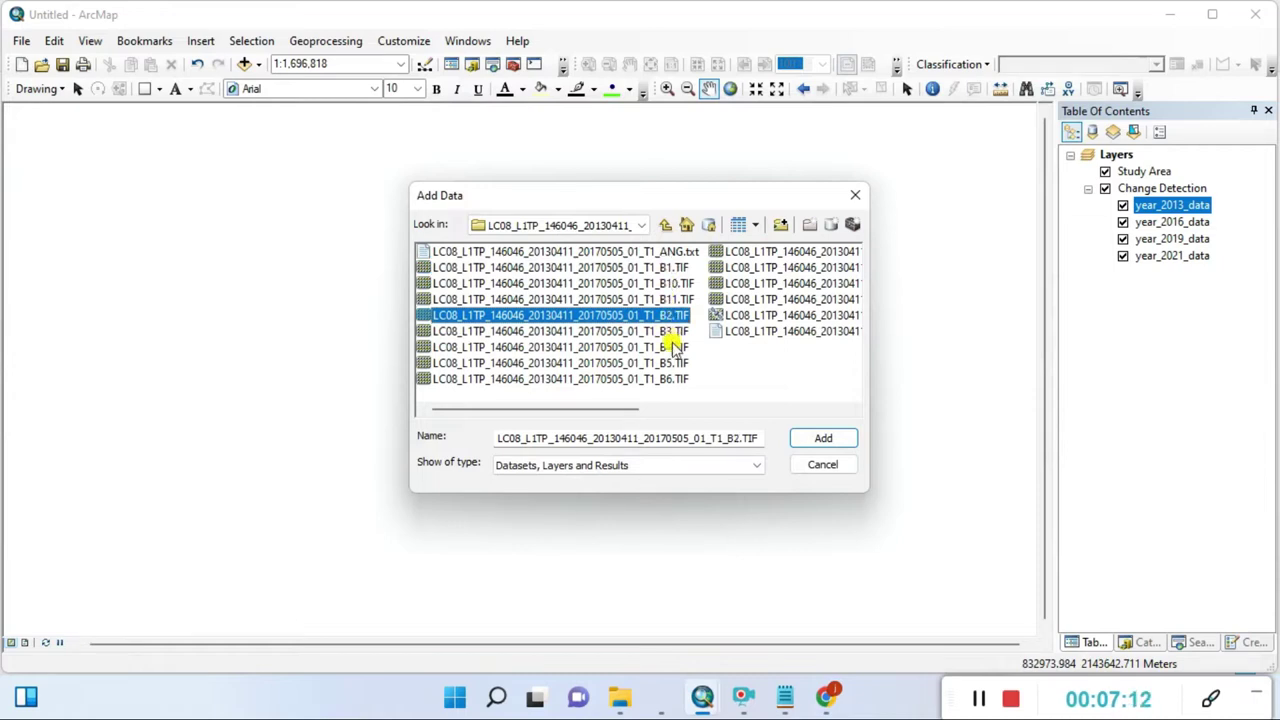
left_click(672, 332, "ctrl")
left_click(677, 348, "ctrl")
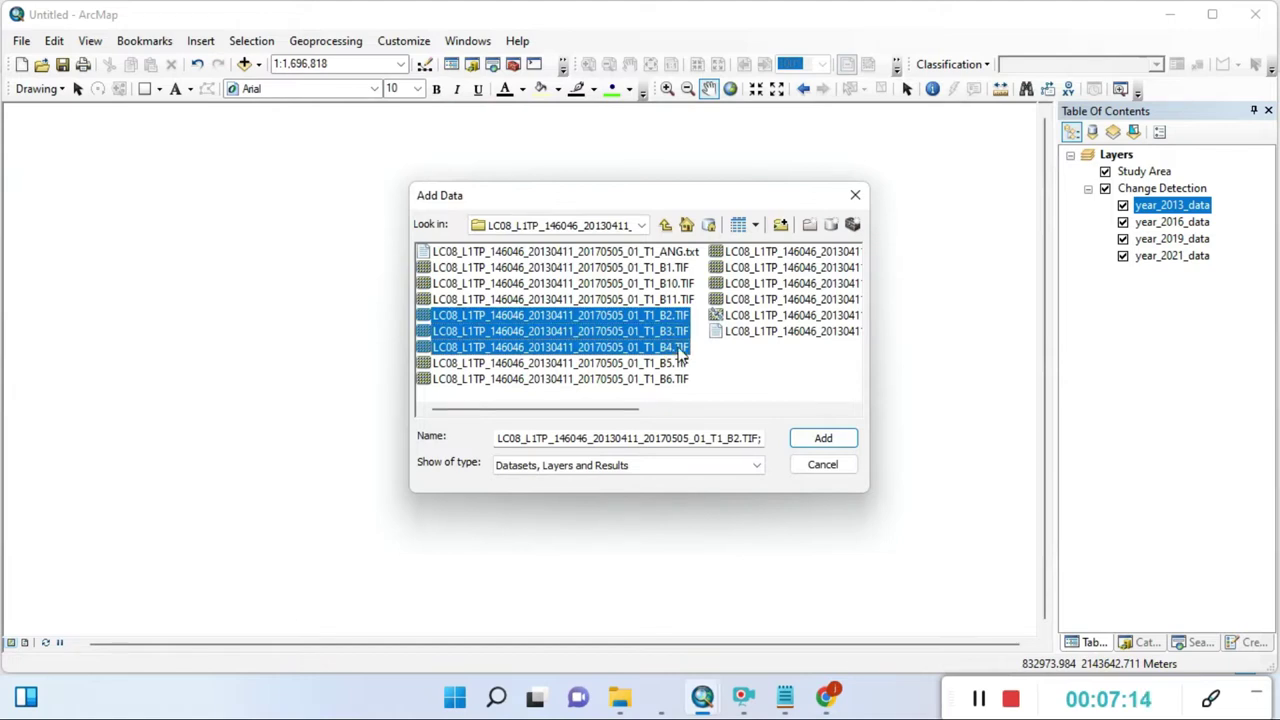
left_click(677, 364, "ctrl")
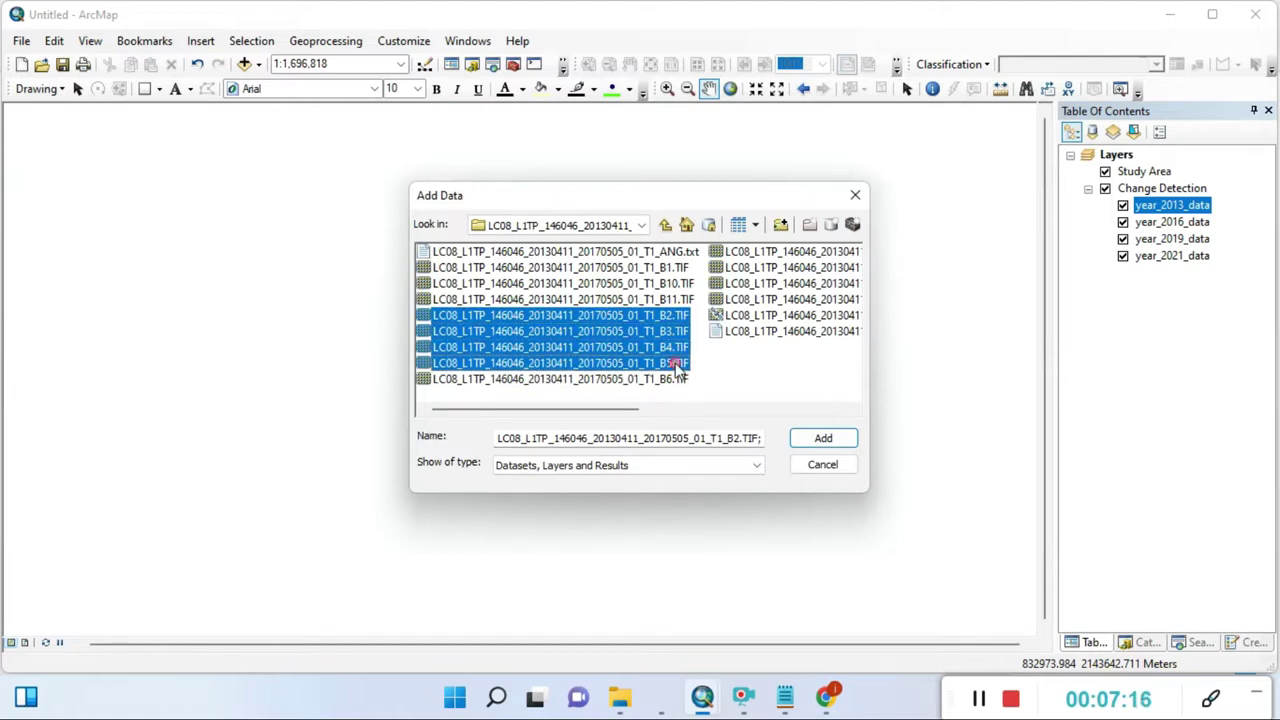
left_click(678, 381, "ctrl")
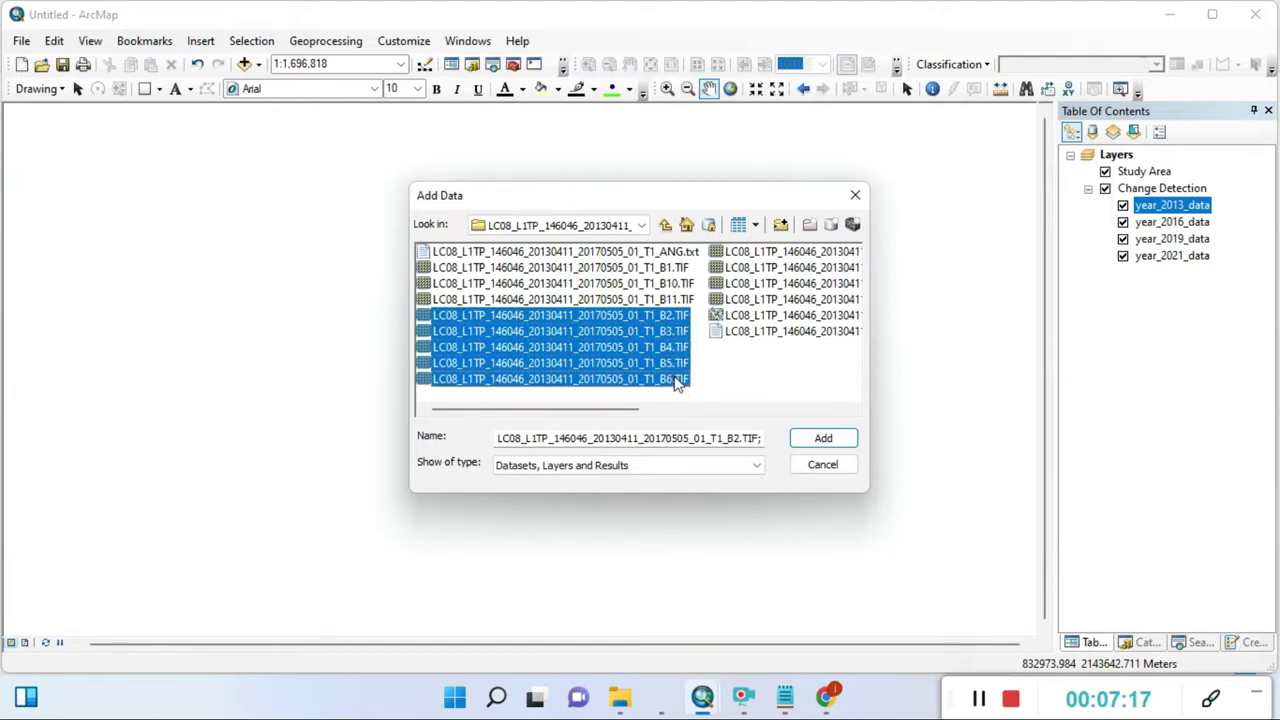
left_click(733, 256, "ctrl")
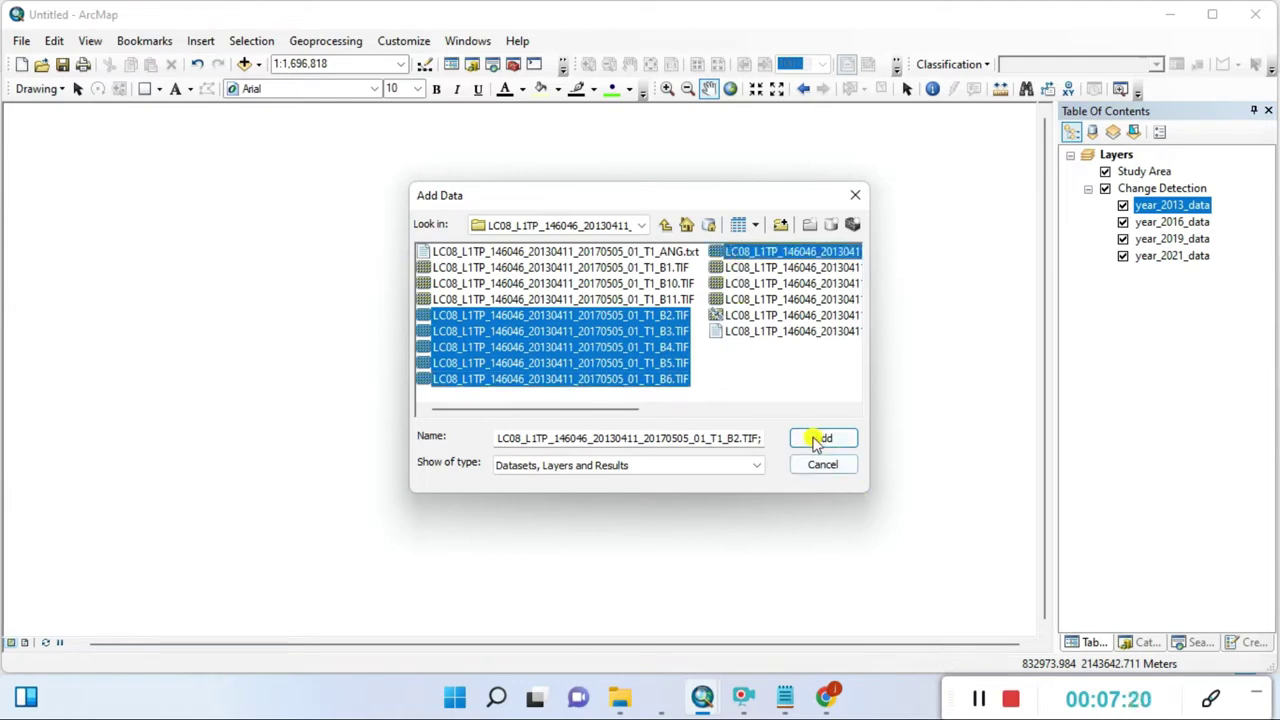
left_click(733, 256, "ctrl")
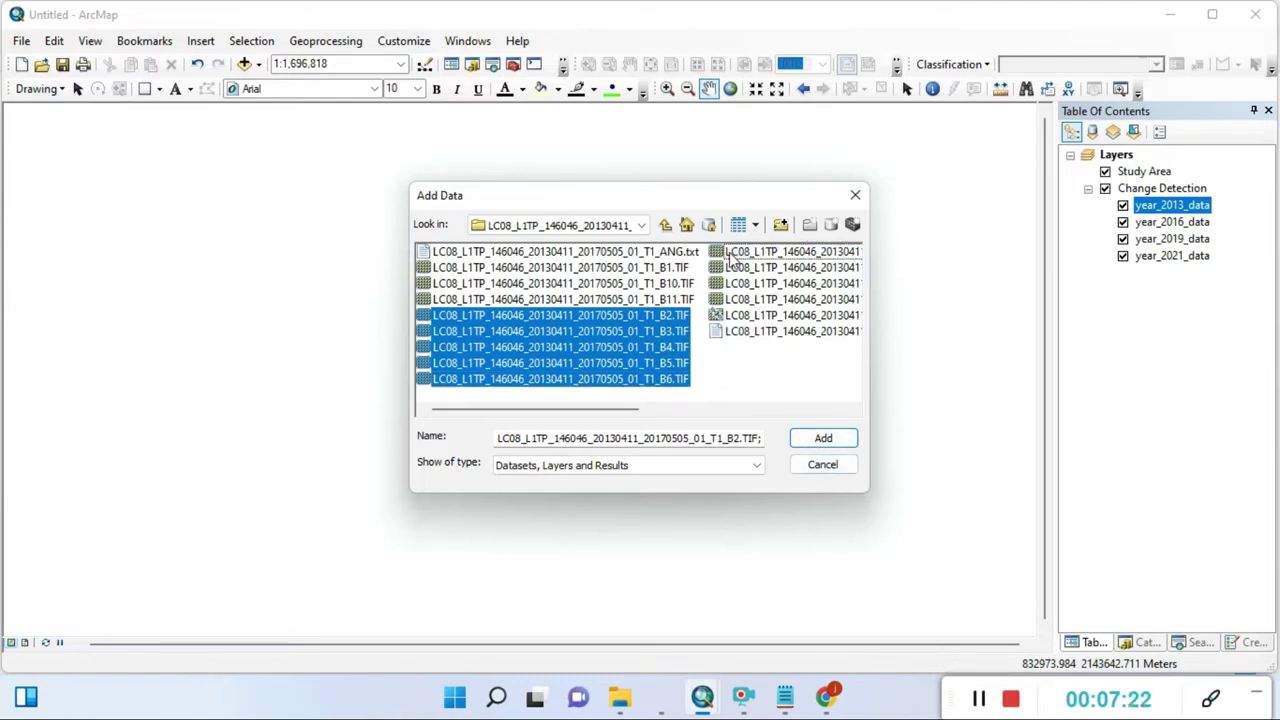
left_click(680, 380, "ctrl")
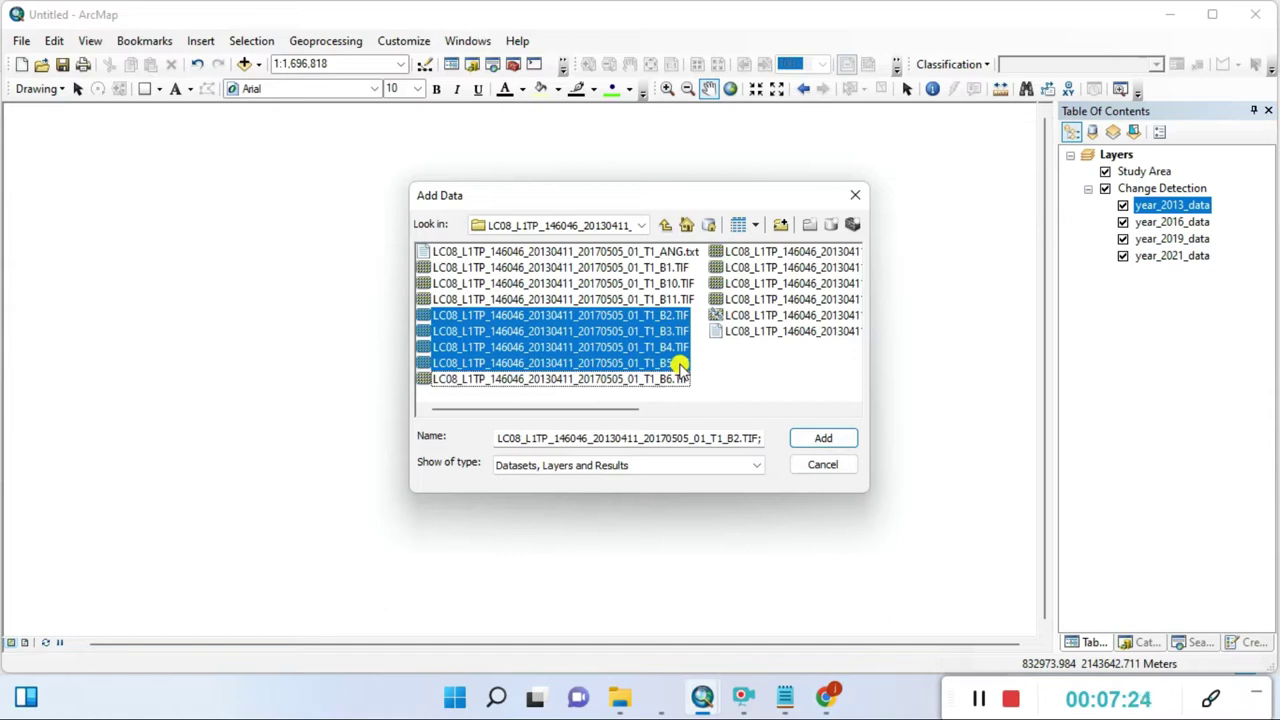
left_click(678, 365, "ctrl")
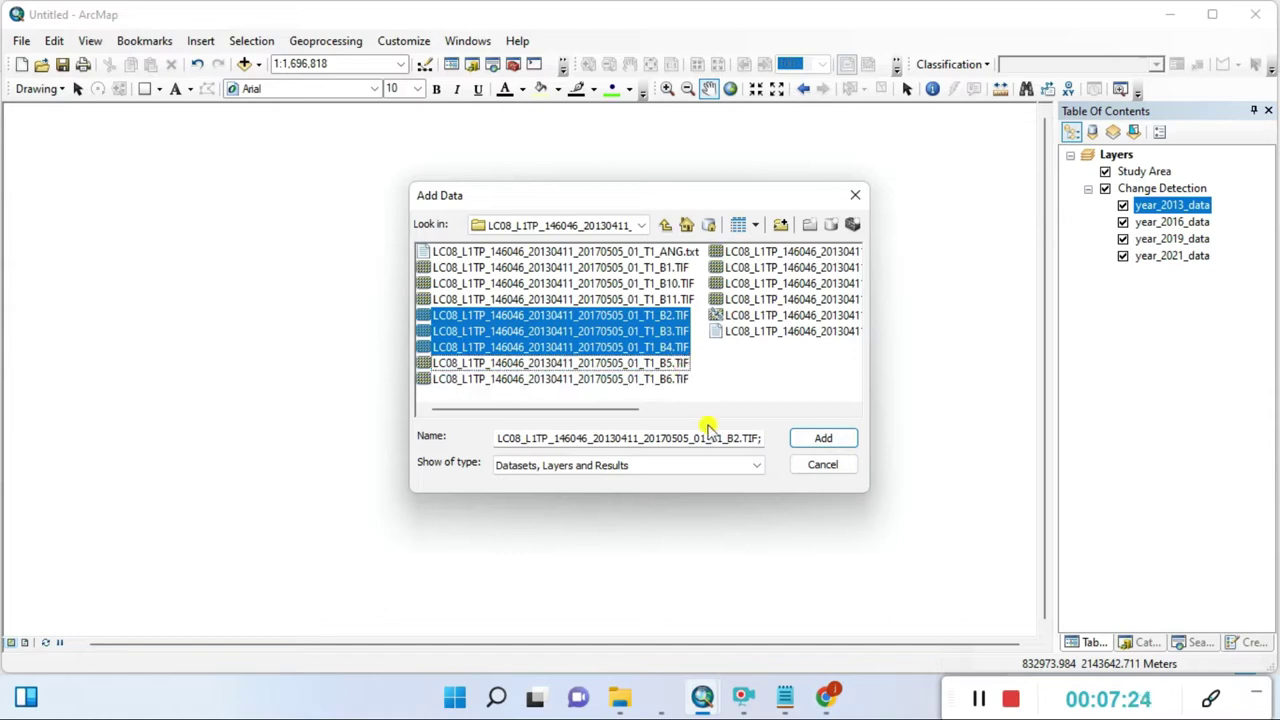
left_click(668, 364, "ctrl")
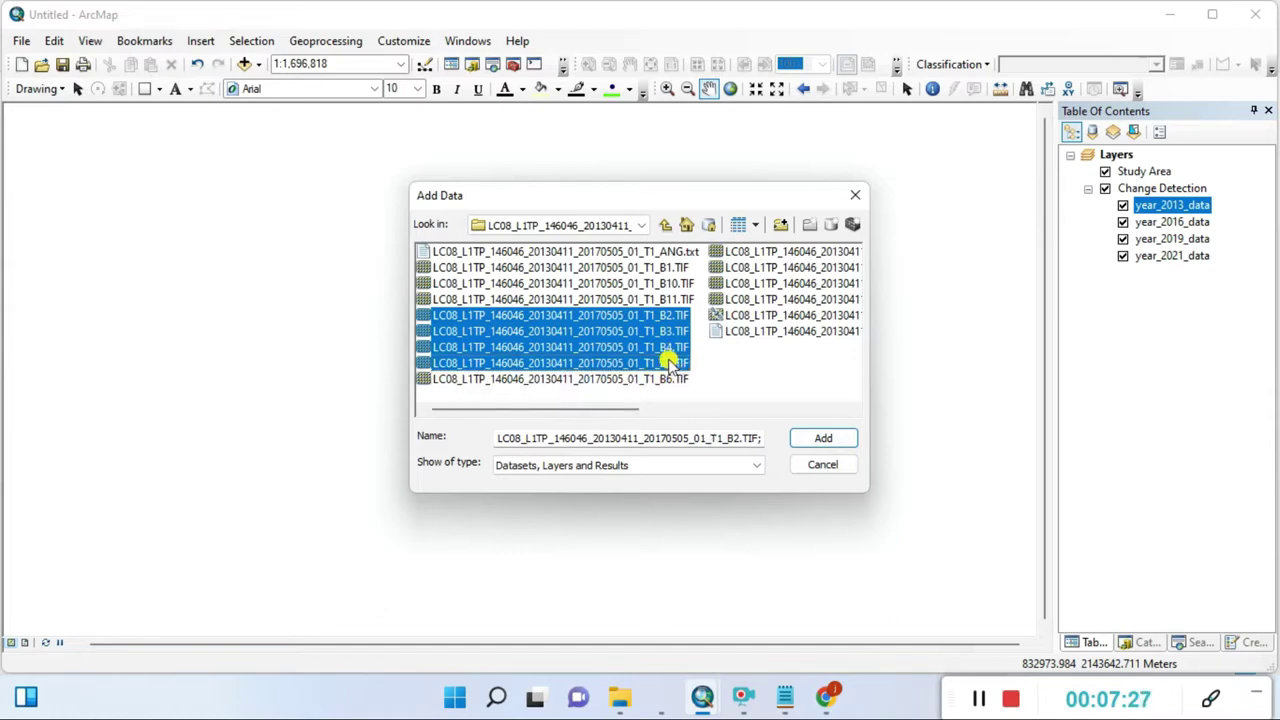
left_click(824, 440)
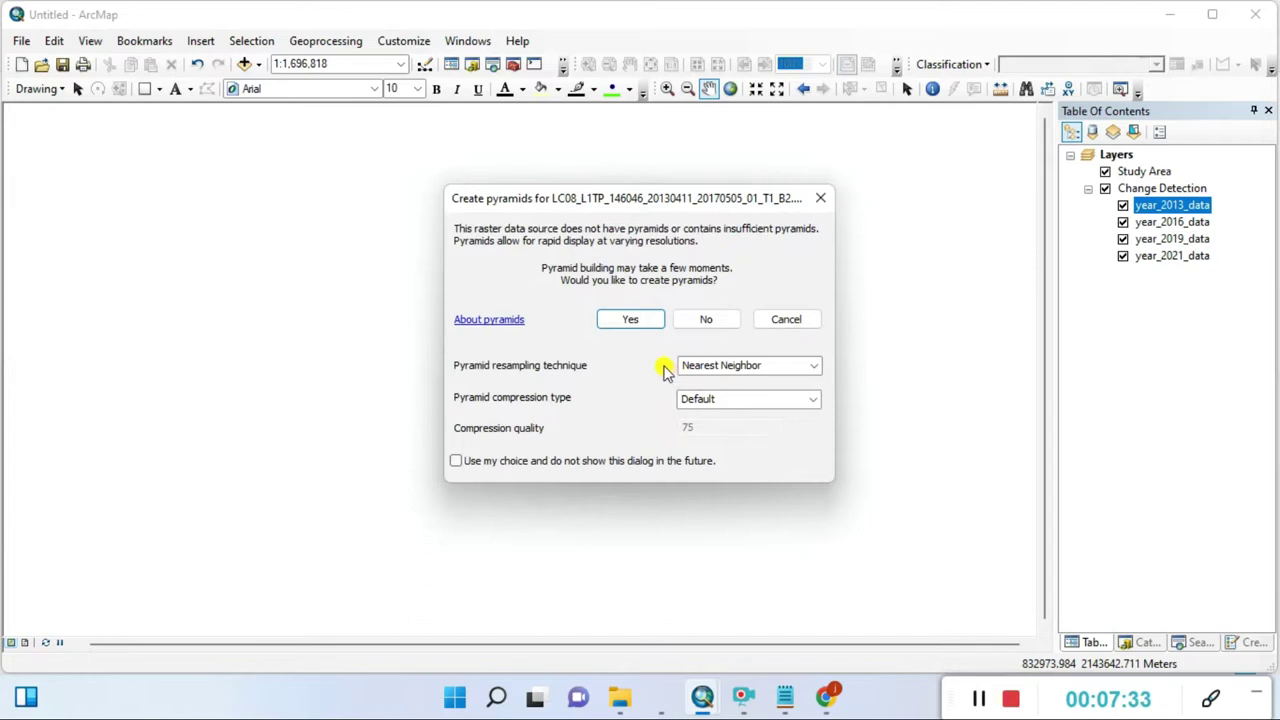
Step: Build pyramids for the 2013 B2, B3, B4 and B5 rasters with Nearest Neighbor resampling and Default compression
left_click(622, 322)
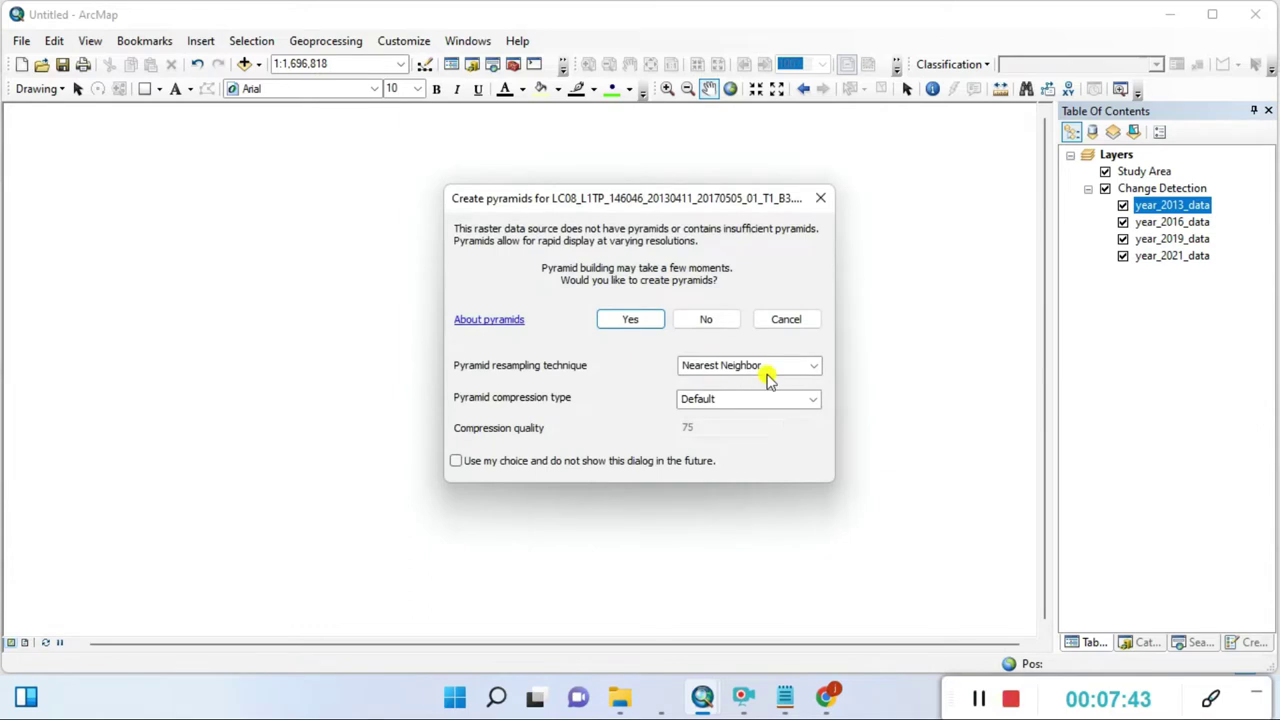
left_click(641, 322)
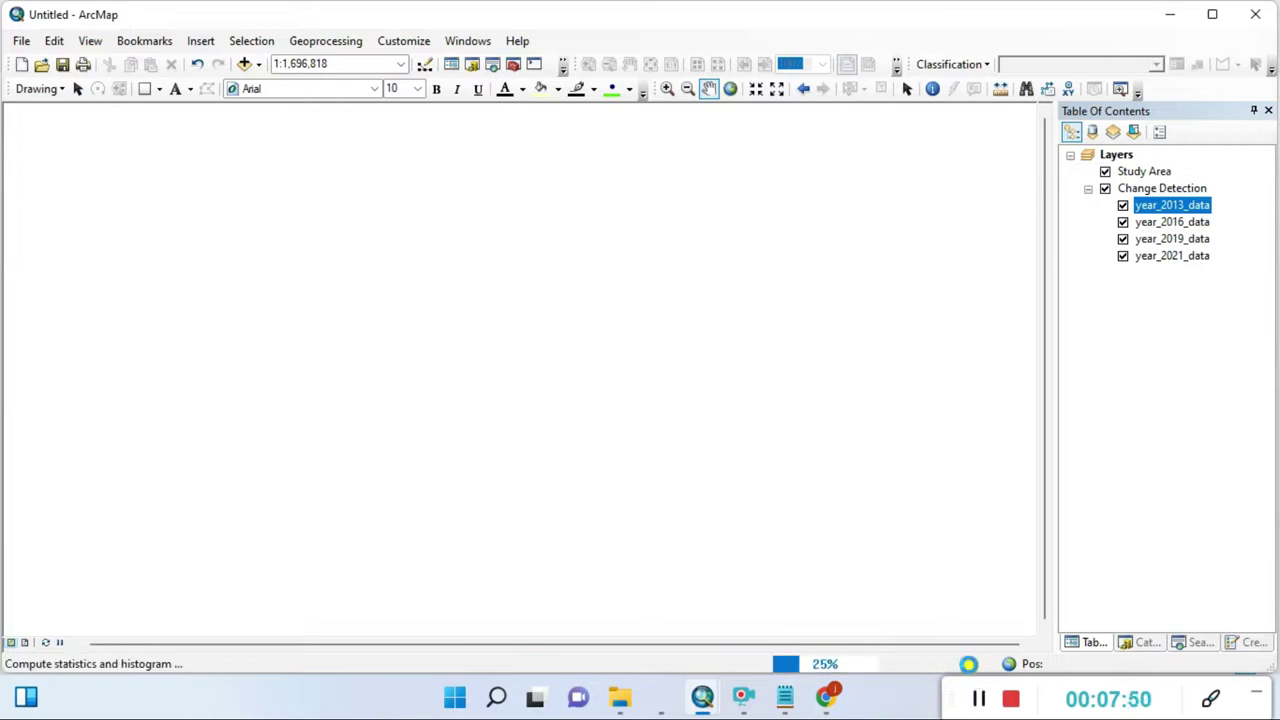
left_click(655, 323)
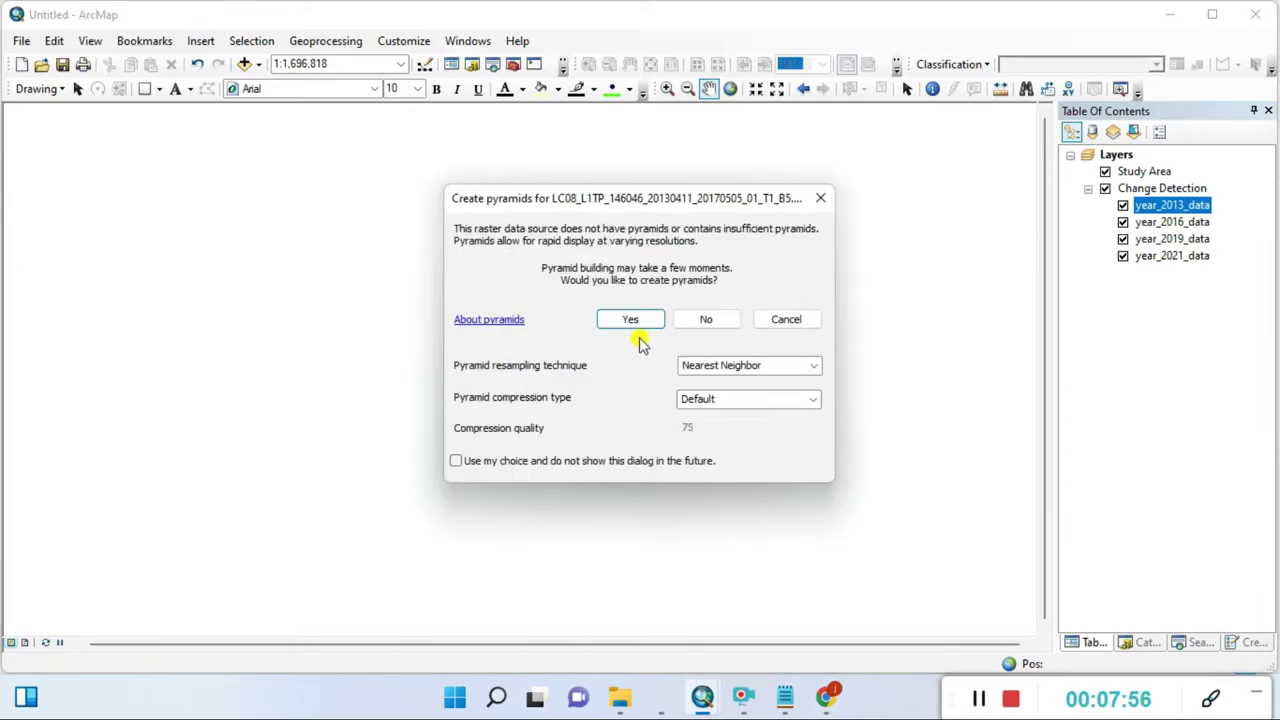
left_click(643, 324)
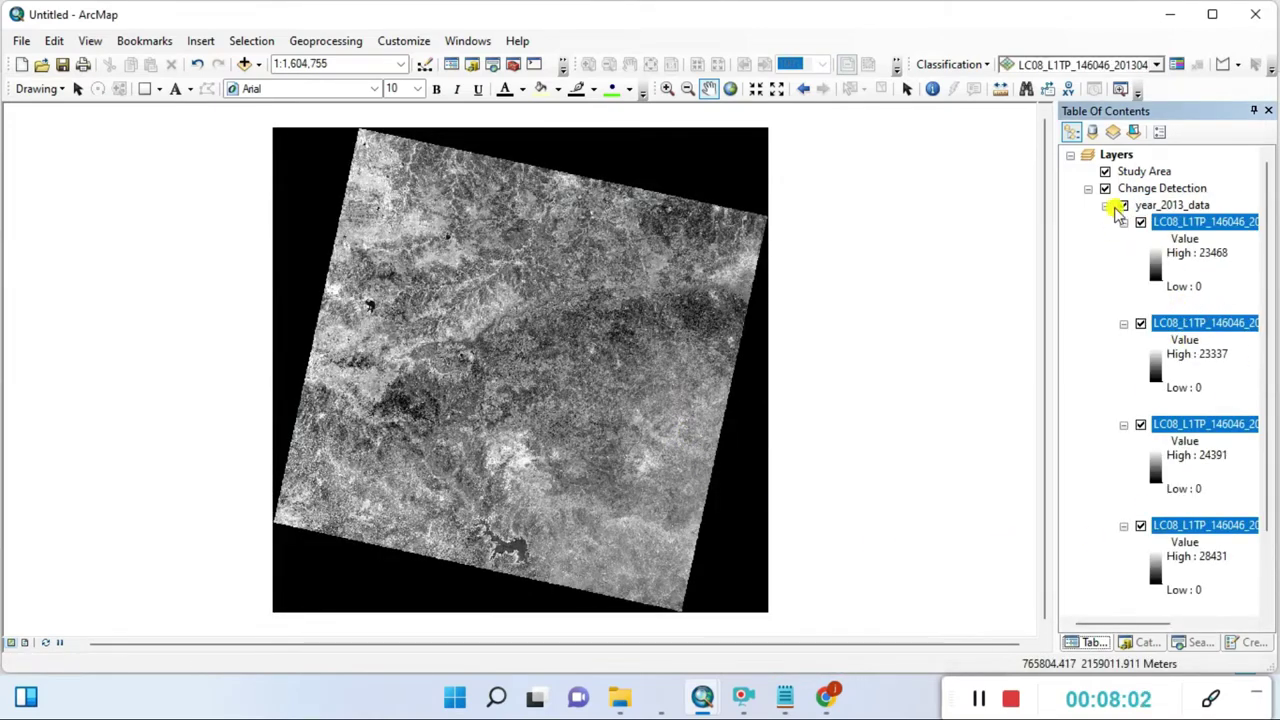
Step: Collapse the legends of the first three 2013 band layers and widen the table of contents
left_click(1123, 222)
left_click(1123, 239)
left_click(1123, 256)
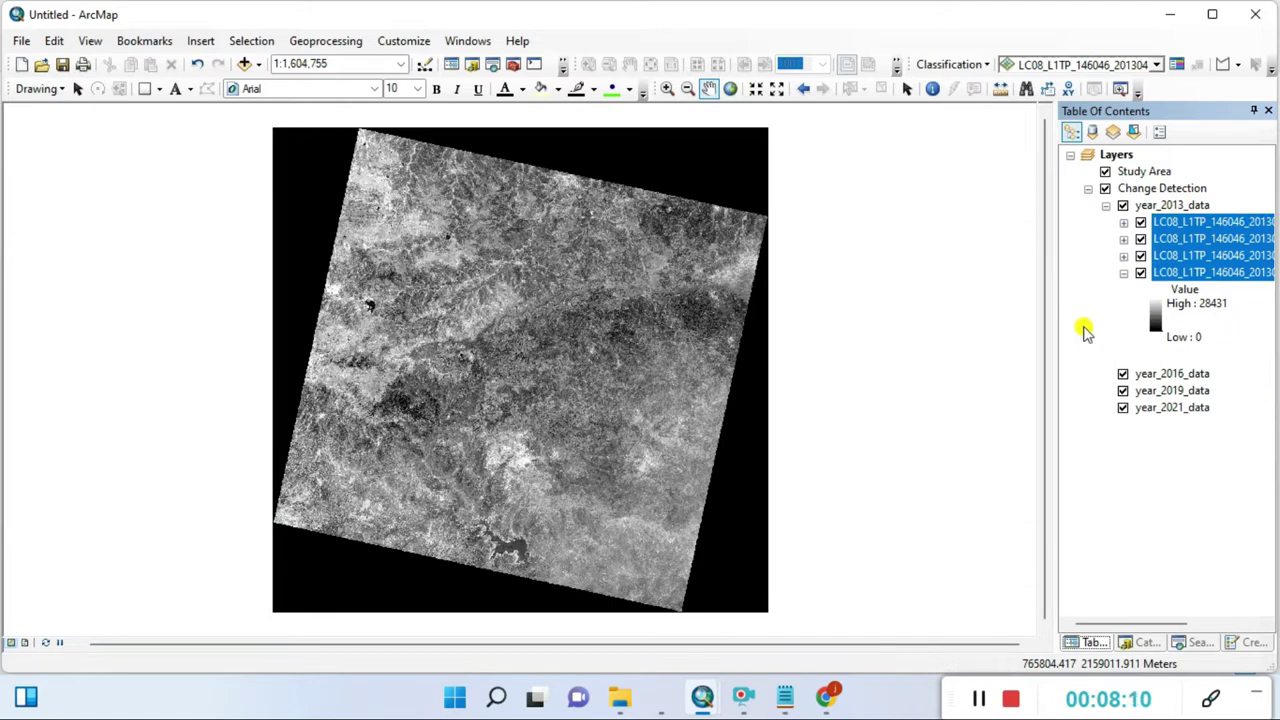
left_click_drag(1055, 327, 975, 325)
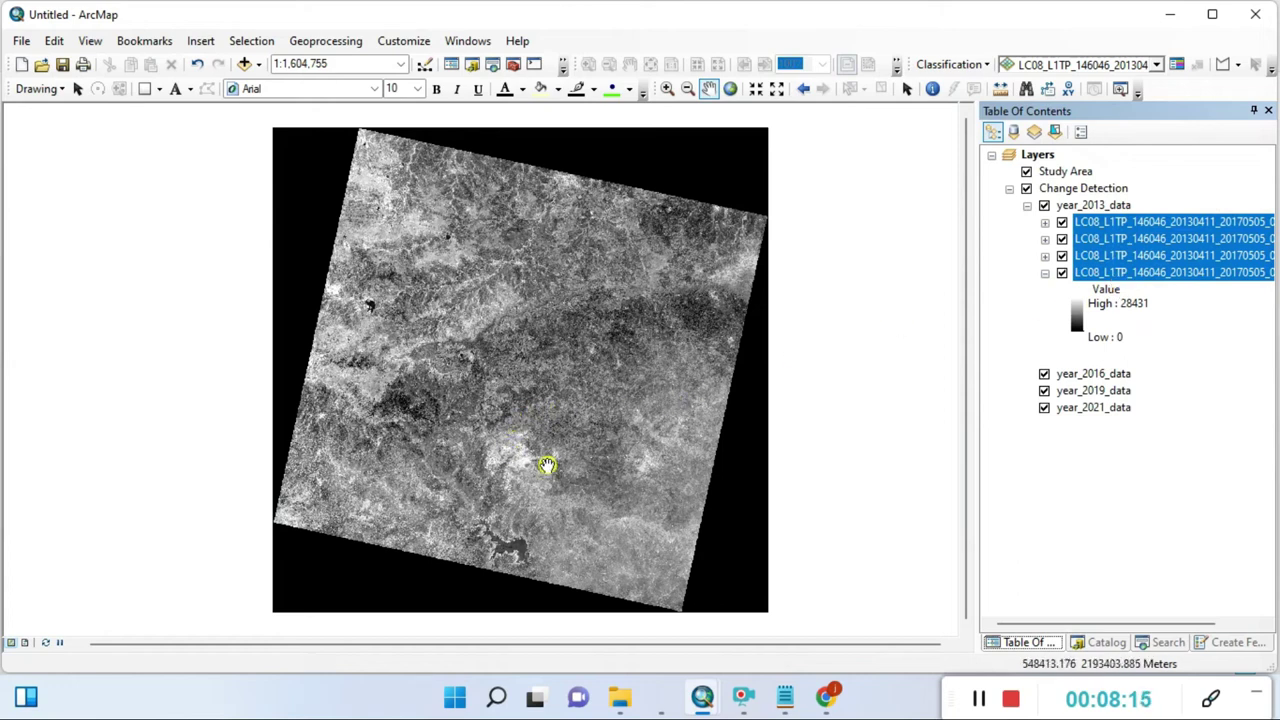
Step: Collapse the year_2013_data group layer to hide its band layers
left_click(1063, 224, "ctrl")
left_click(1063, 224, "ctrl")
left_click(1066, 271, "ctrl")
left_click(1066, 272, "ctrl")
left_click(1027, 206)
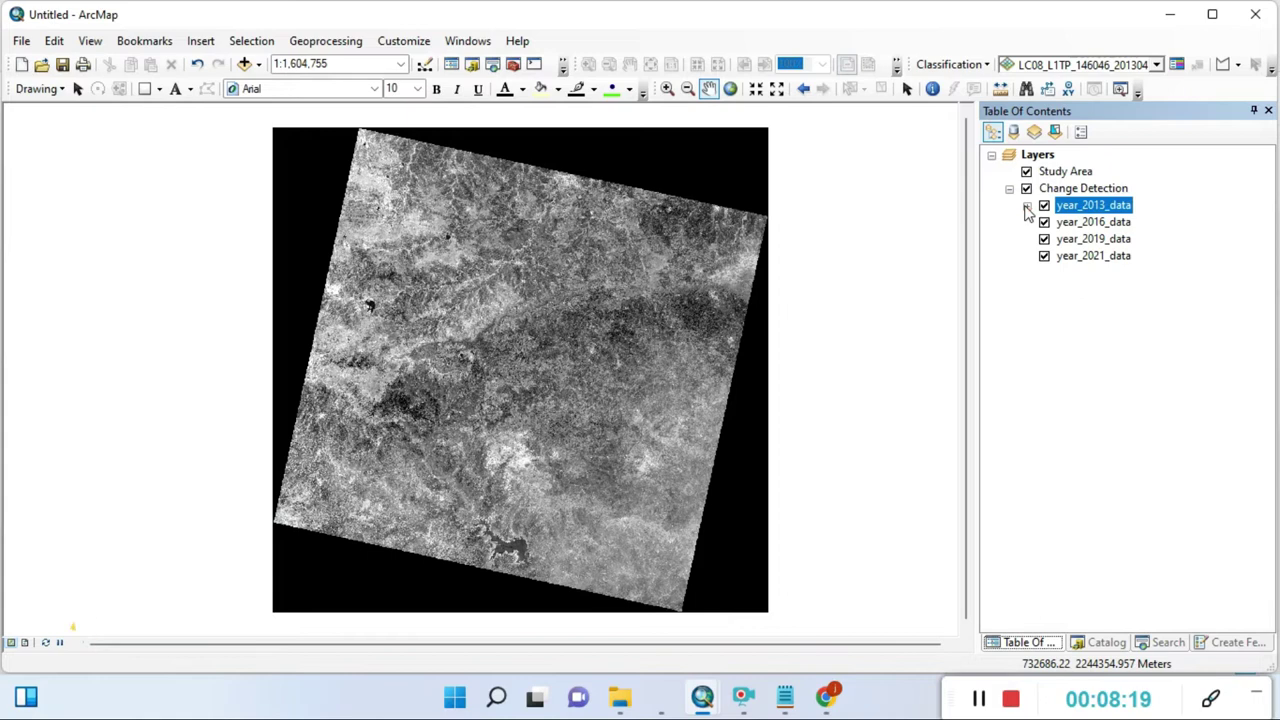
Step: Start adding data to the year_2016_data group layer and browse to the 2016 scene folder inside 07_Raster Data-L8
right_click(1057, 224)
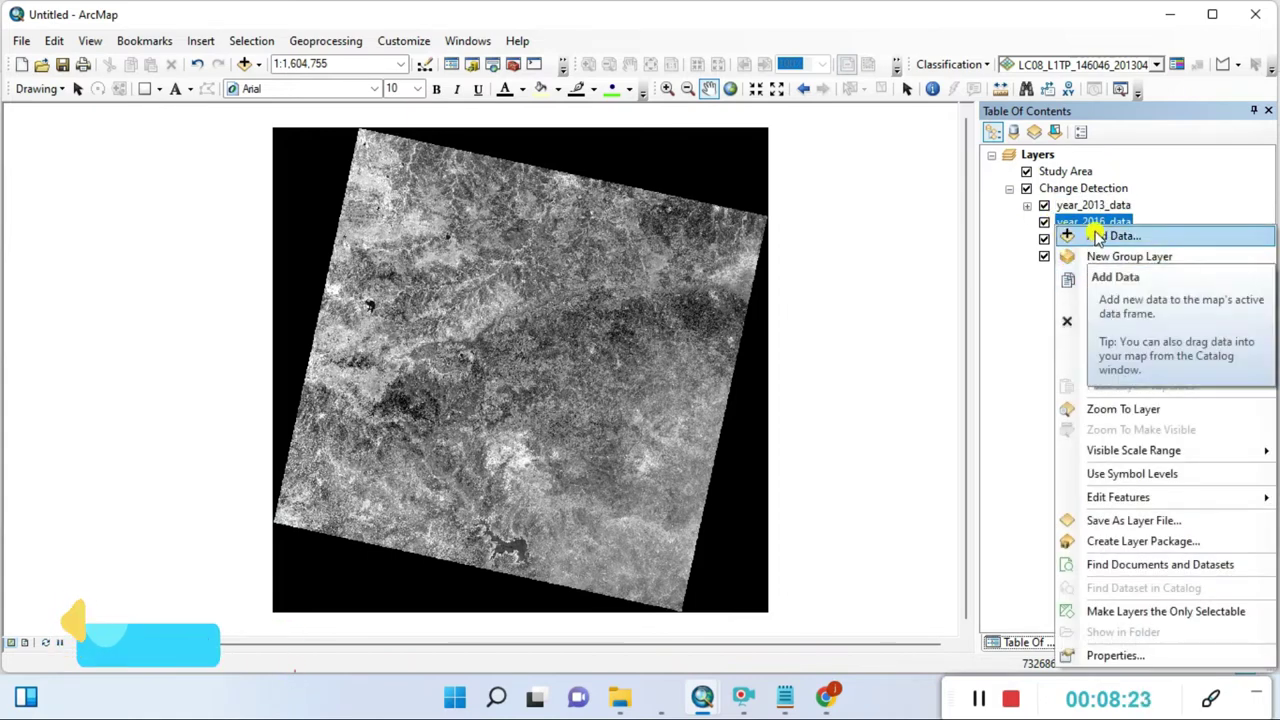
left_click(1092, 237)
left_click(667, 226)
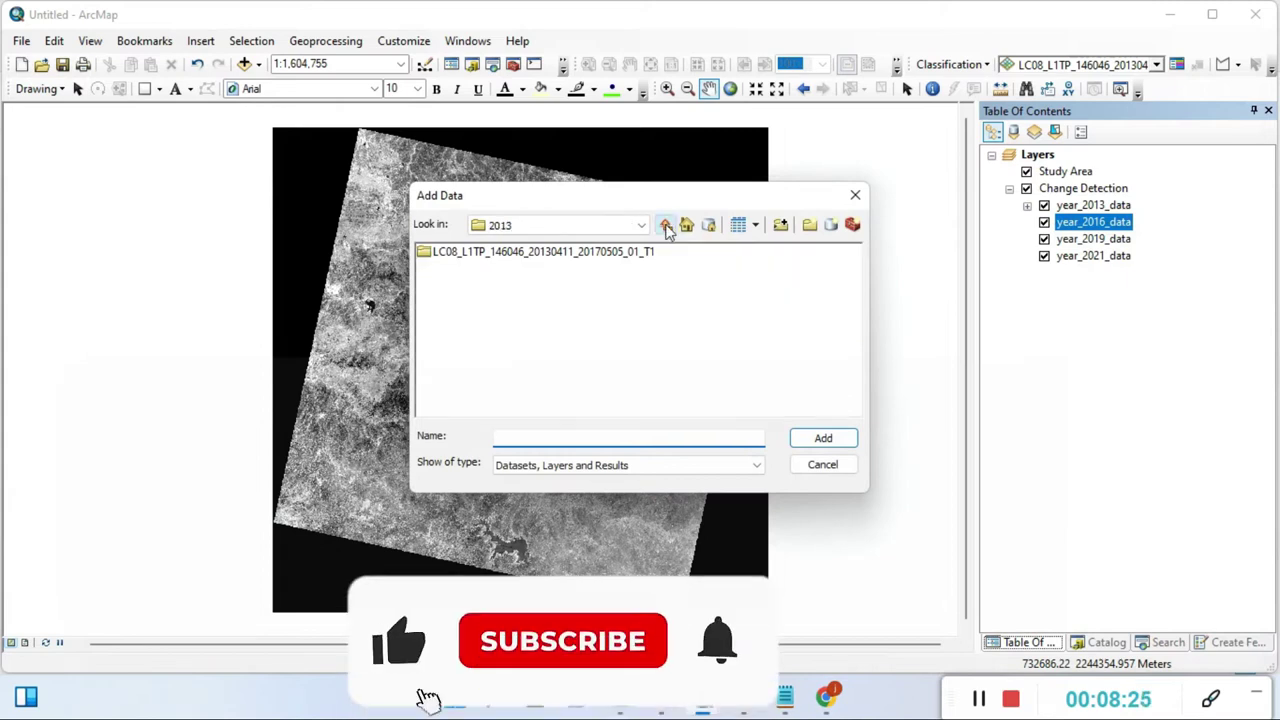
left_click(666, 226)
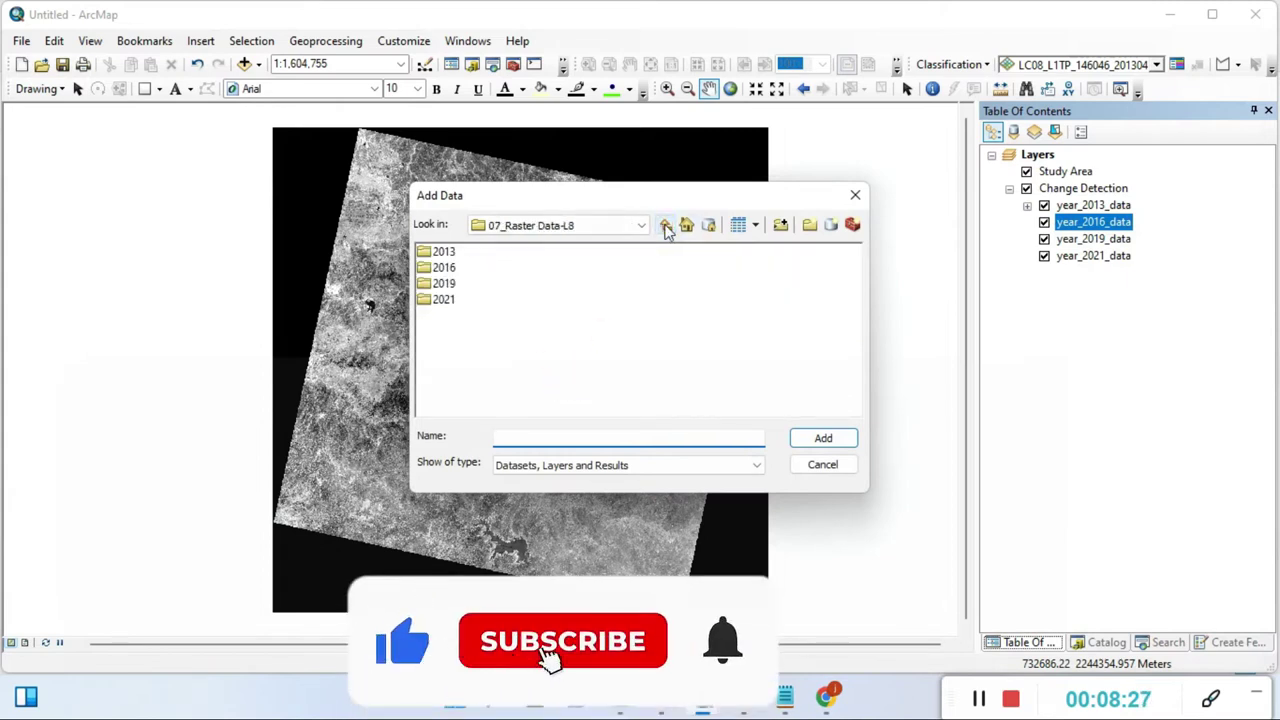
double_click(443, 267)
double_click(536, 254)
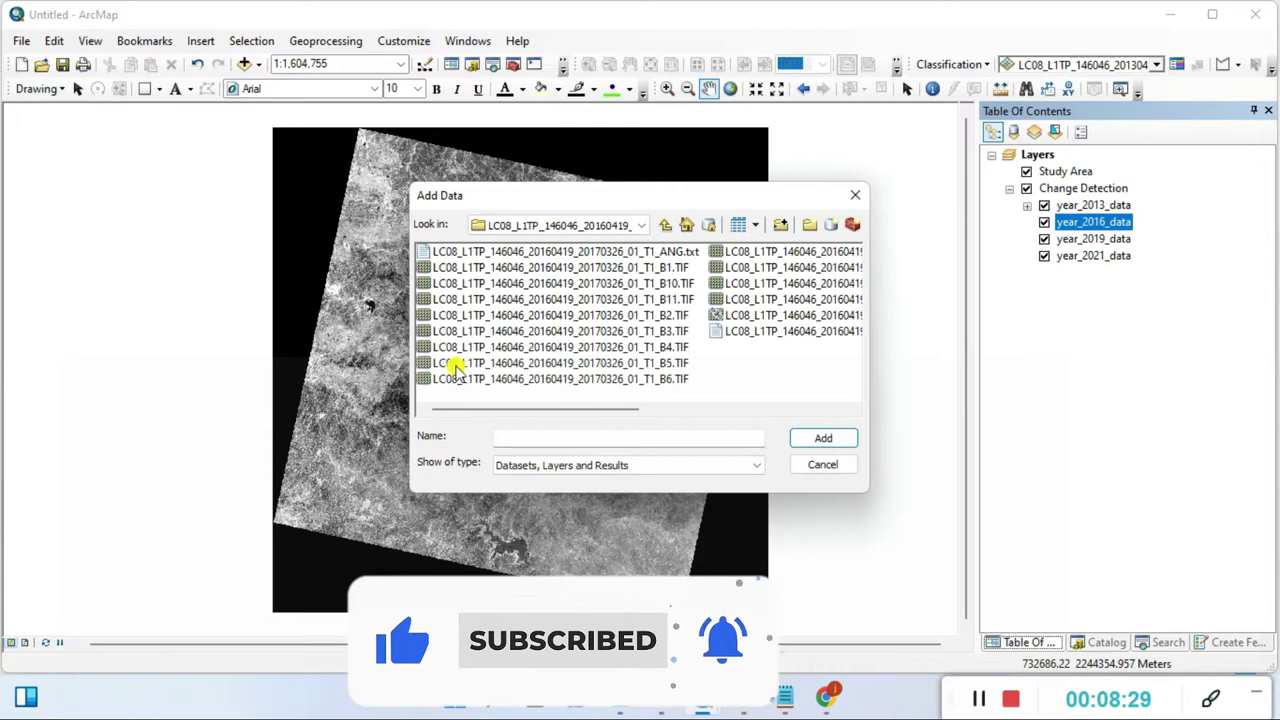
Step: Add the B2, B3, B4 and B5 TIF rasters of the 20160419 Landsat scene to the year_2016_data group layer
left_click(685, 317)
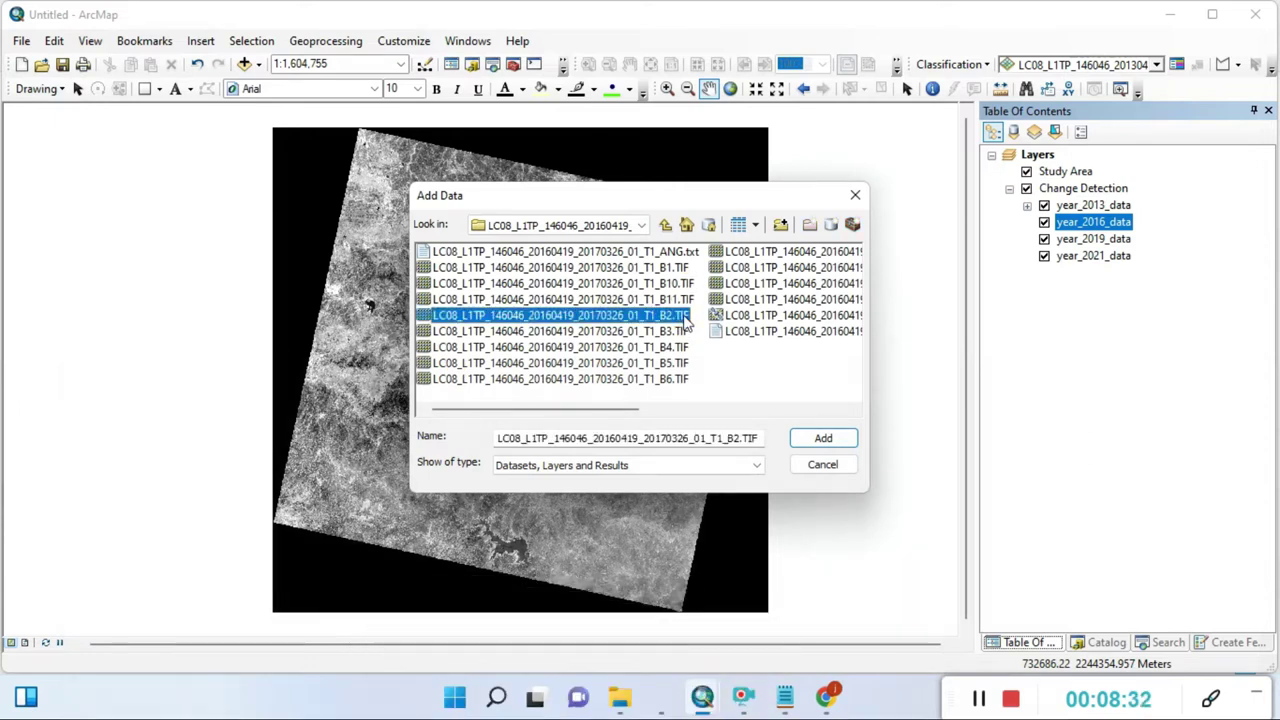
left_click(676, 331, "shift")
left_click(680, 347, "shift")
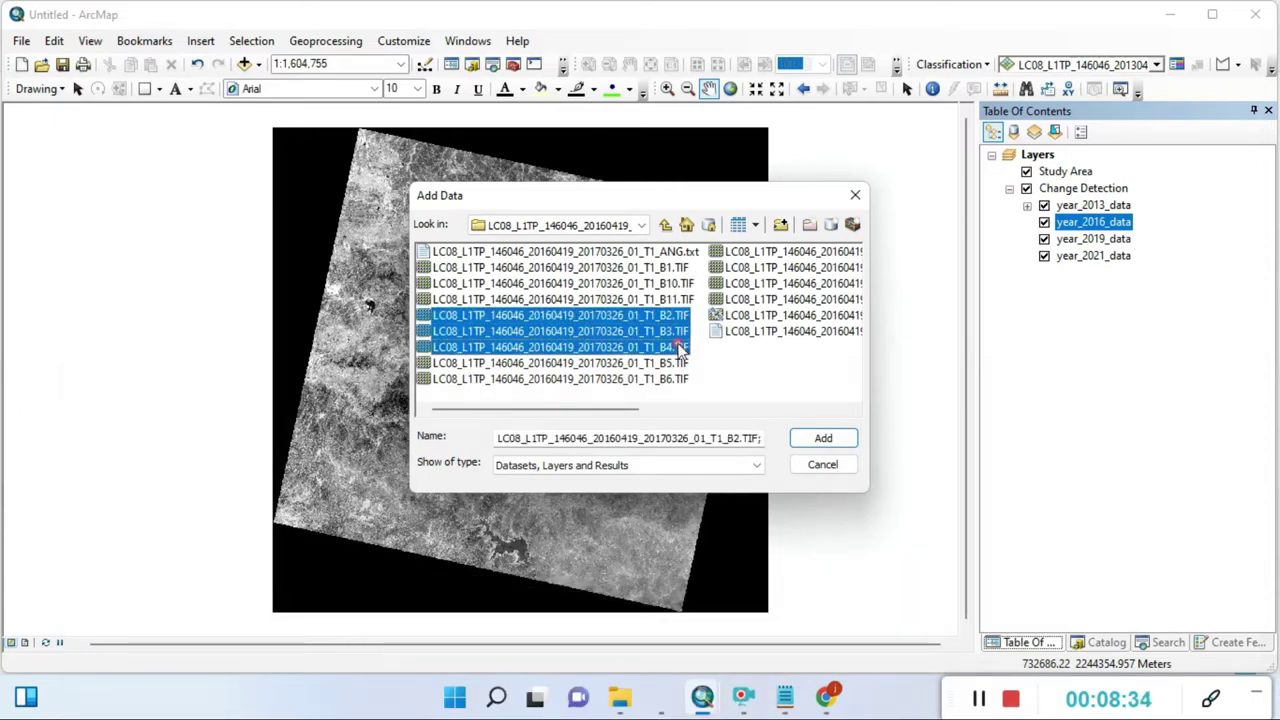
left_click(682, 363, "shift")
left_click(826, 438)
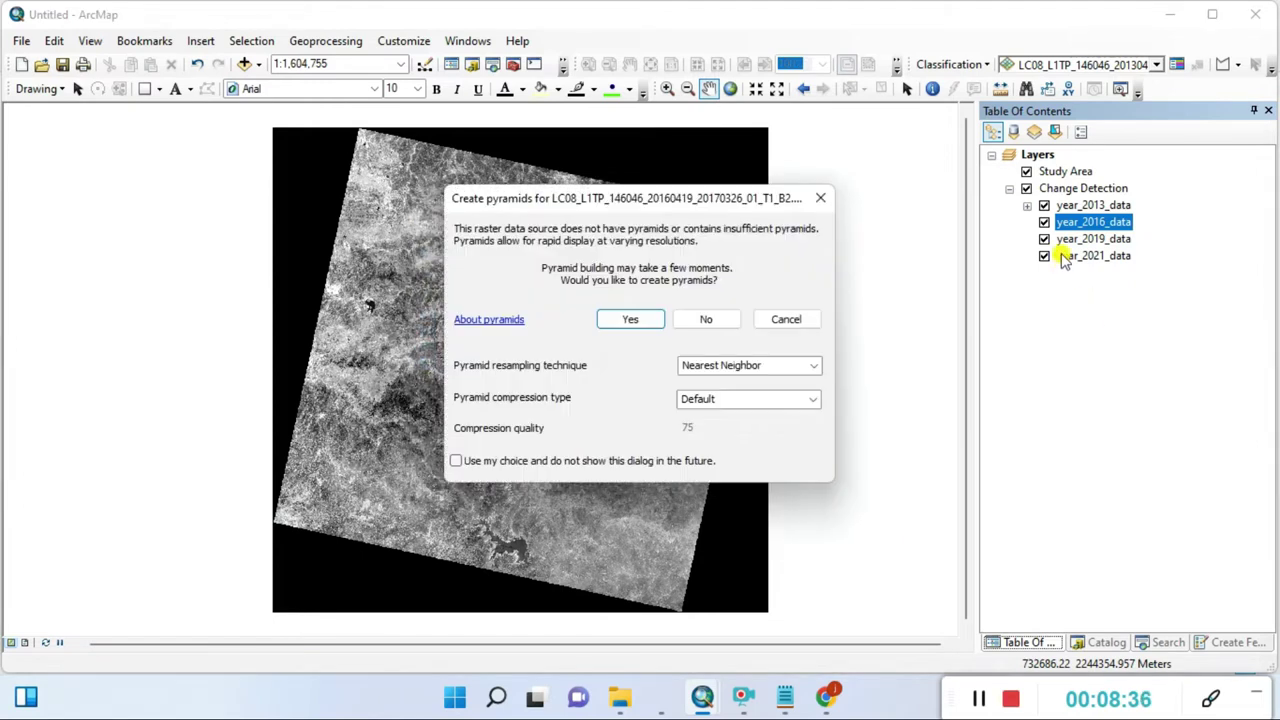
Step: Build pyramids for the 2016 B2 and B3 rasters with Nearest Neighbor resampling and Default compression
left_click(646, 320)
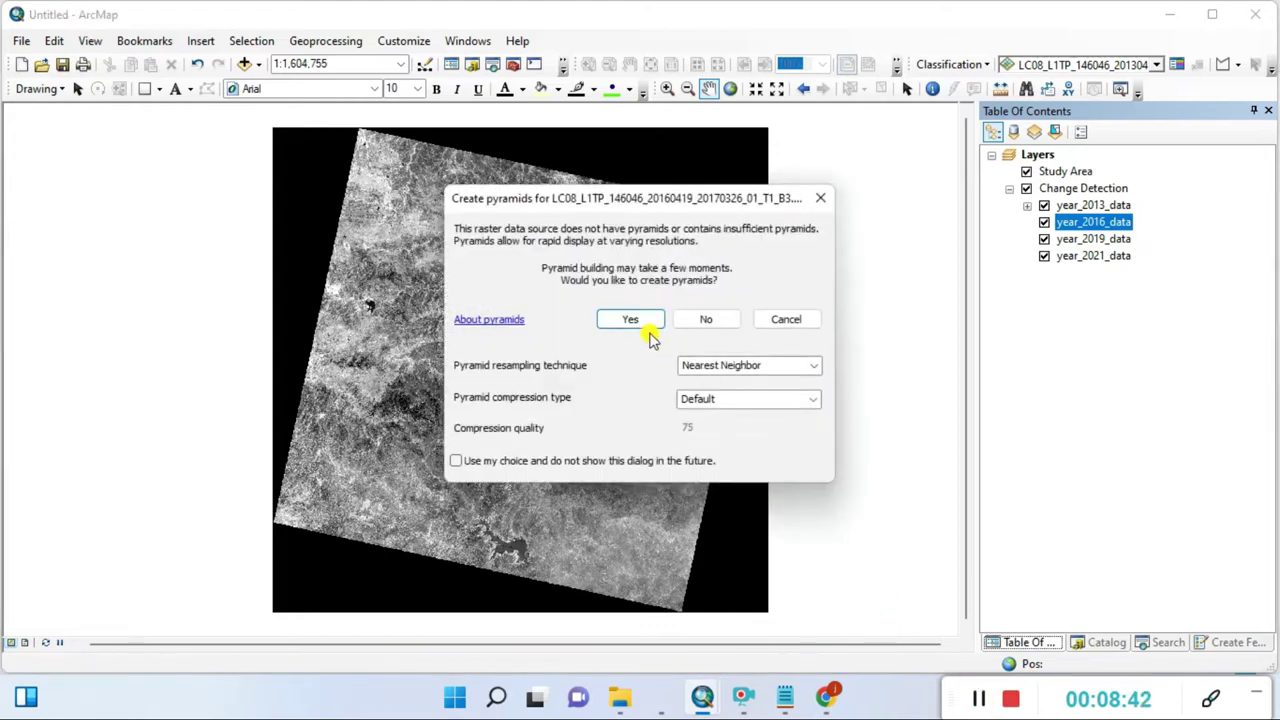
left_click(646, 320)
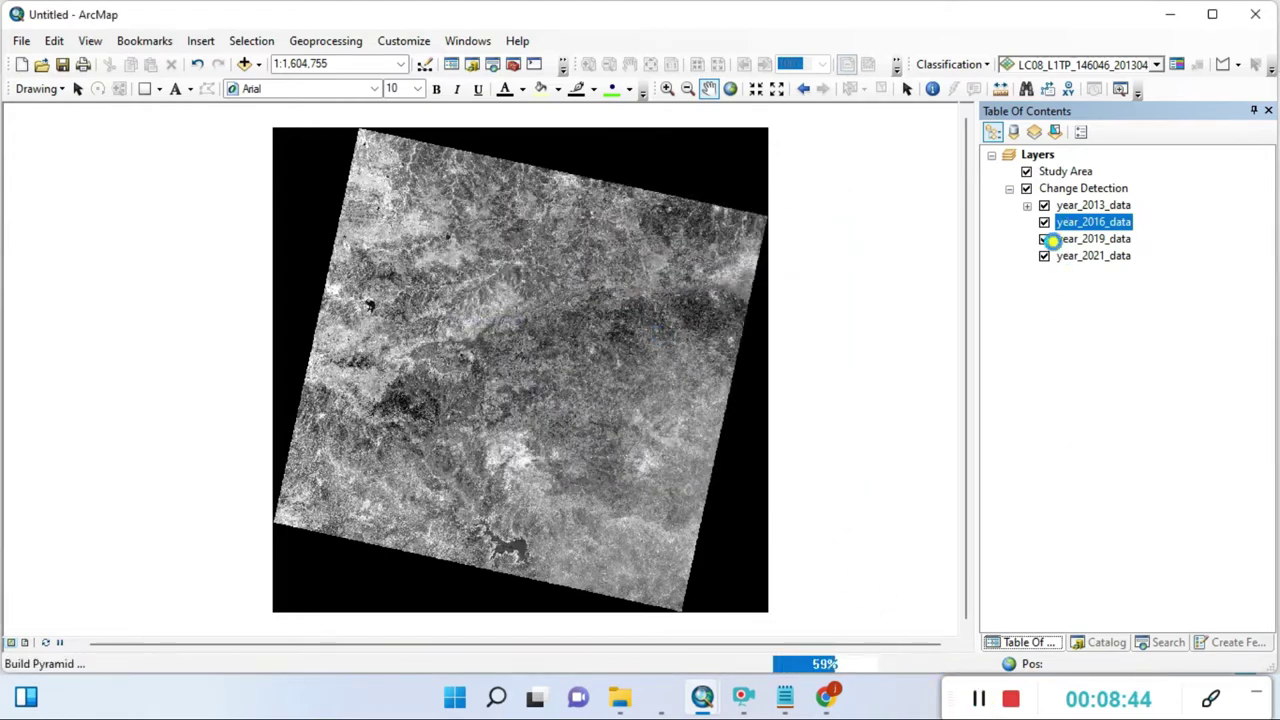
left_click(968, 704)
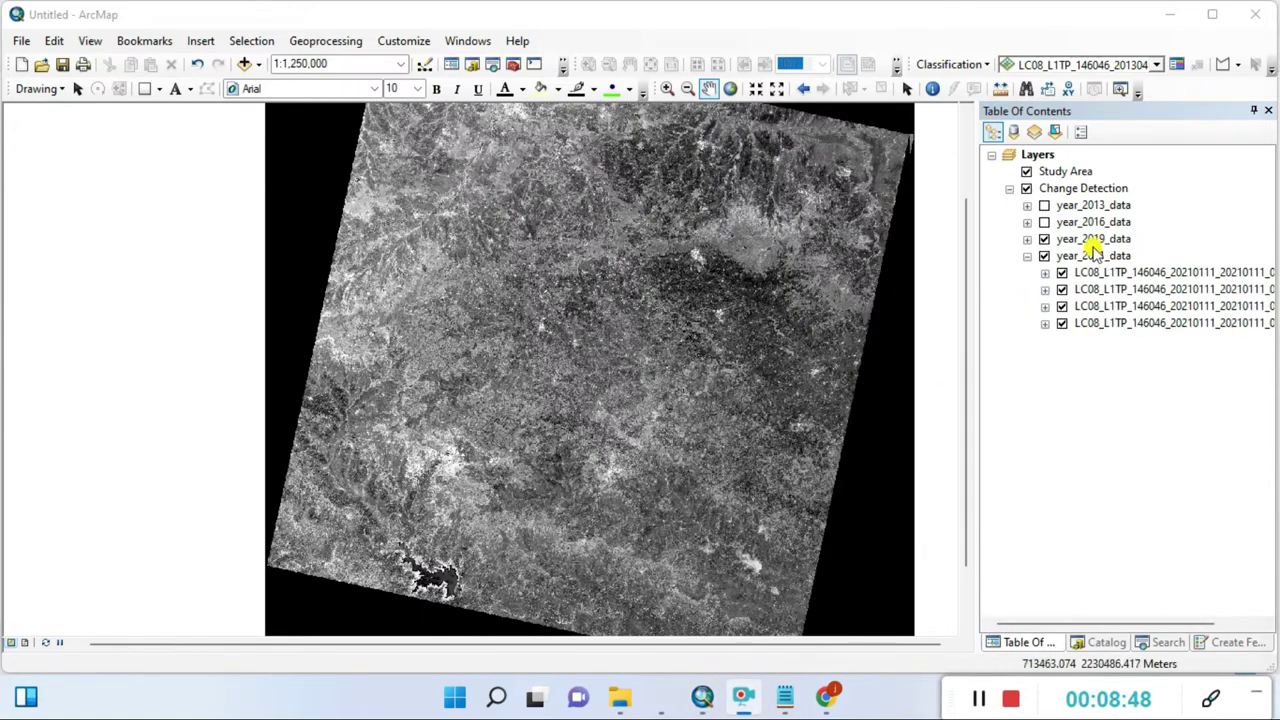
Step: Collapse the year_2021_data group layer and clear the layer selection
left_click(1036, 242)
left_click(1027, 257)
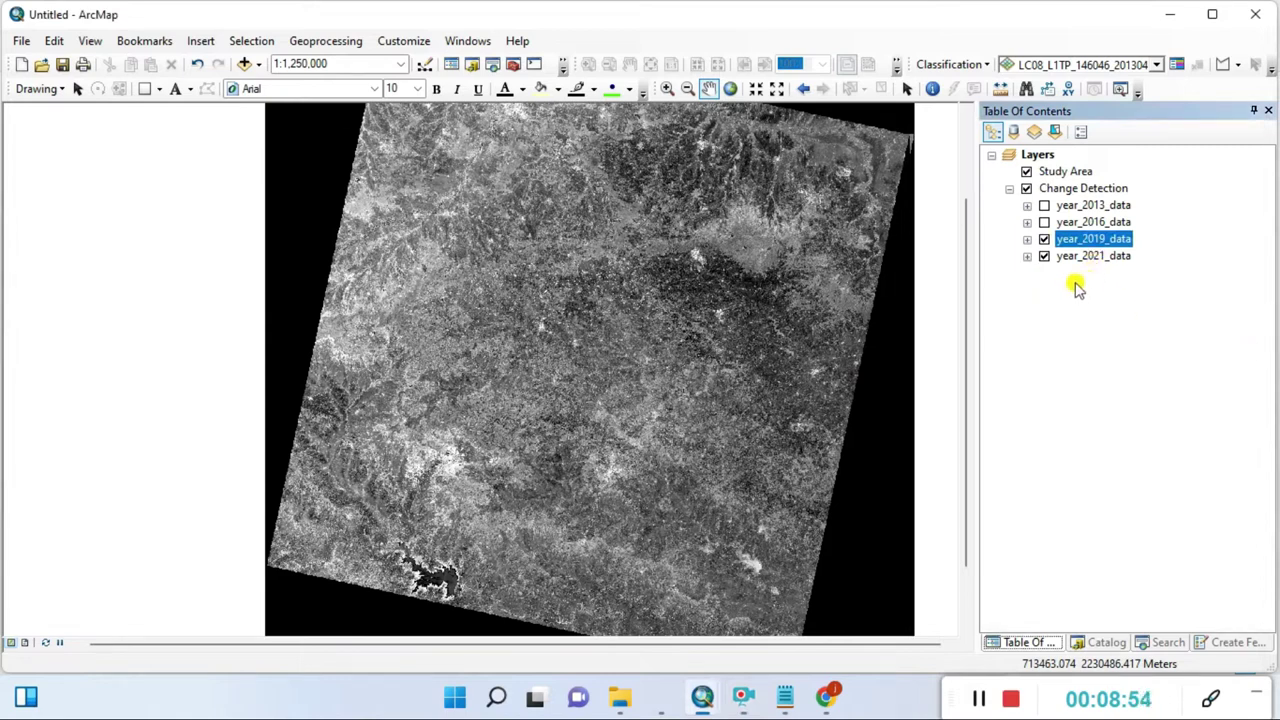
left_click(1038, 276)
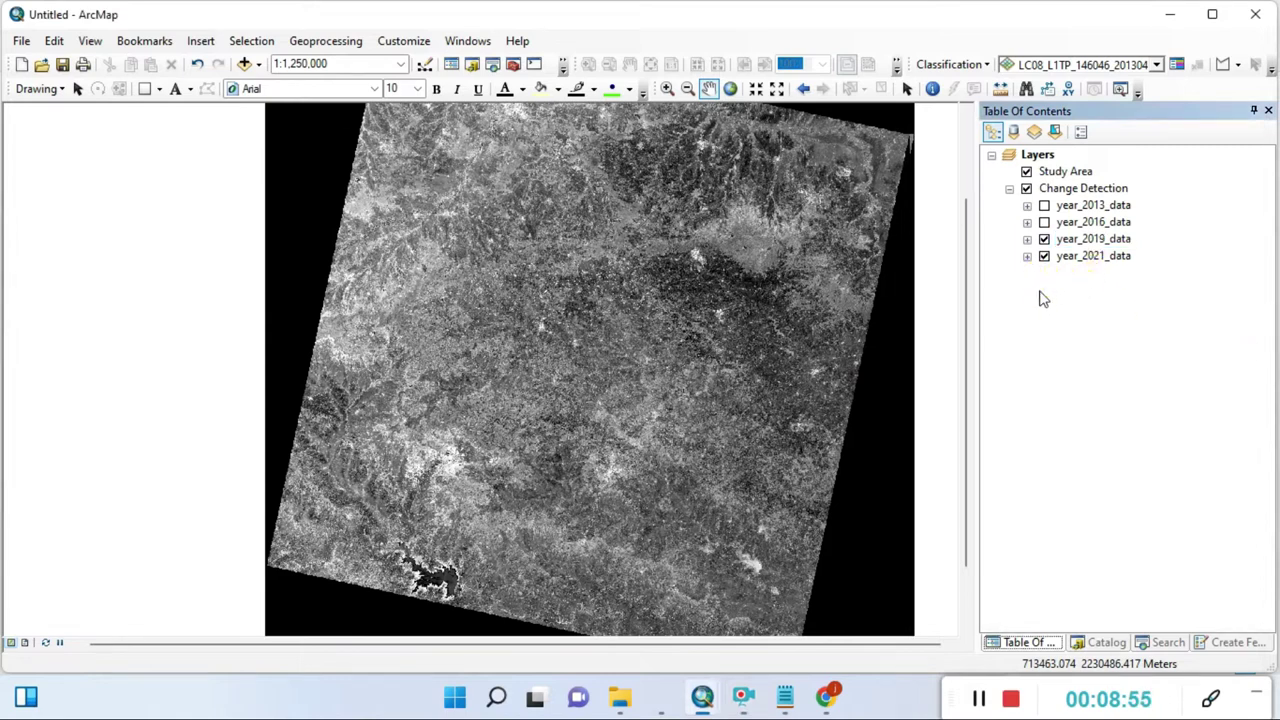
Step: Expand the year_2013_data group layer and select its four 20130411 Landsat band rasters
left_click(1027, 206)
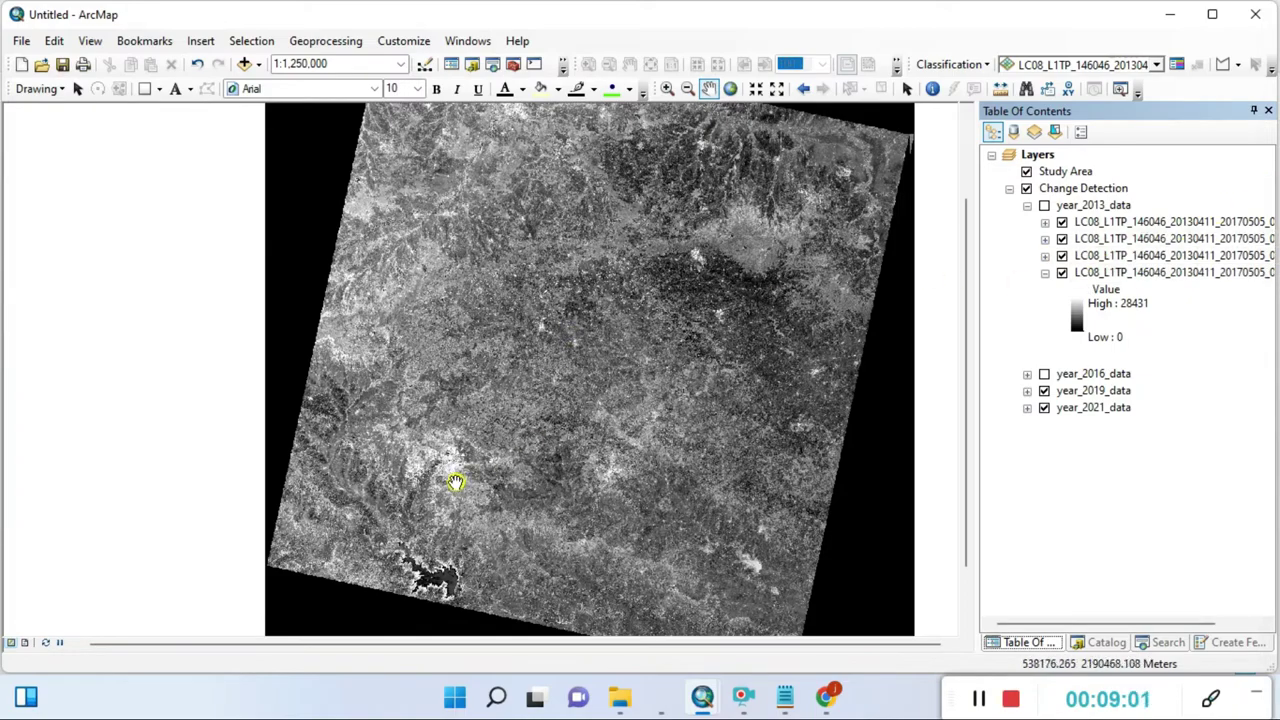
scroll(443, 483, "down", 2)
scroll(443, 481, "down", 3)
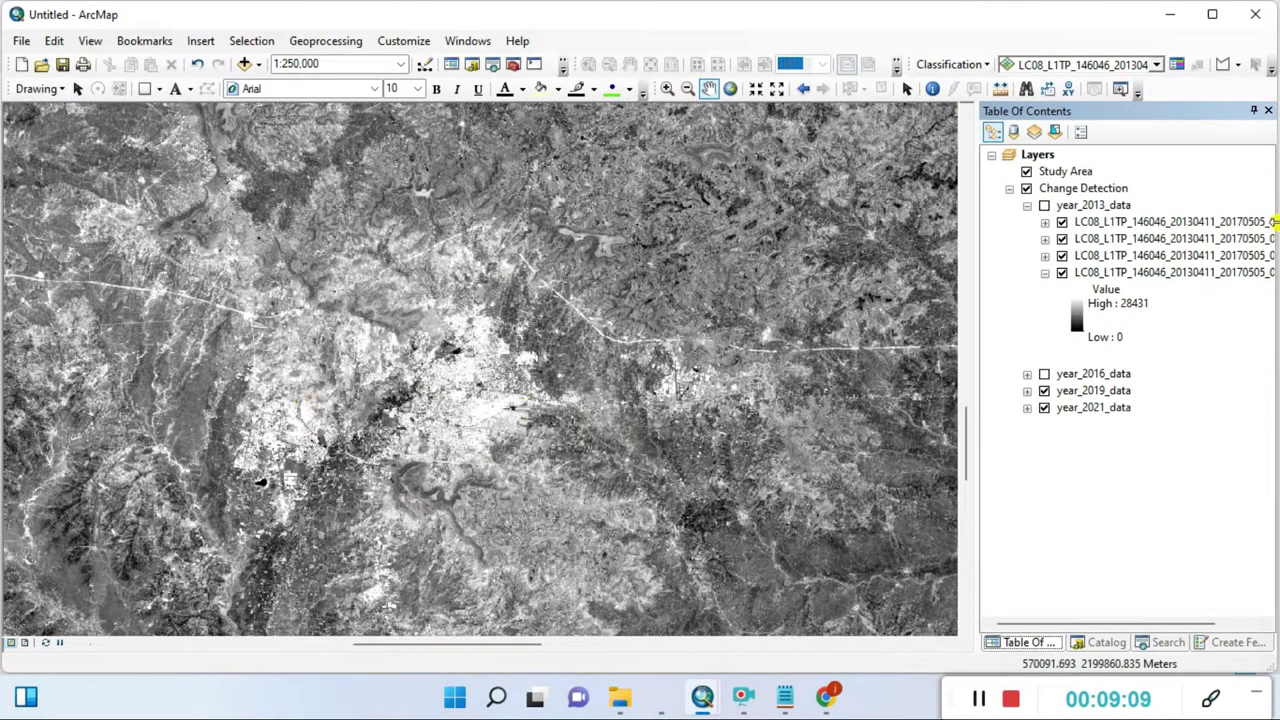
left_click(1128, 258)
left_click_drag(1128, 258, 1052, 224)
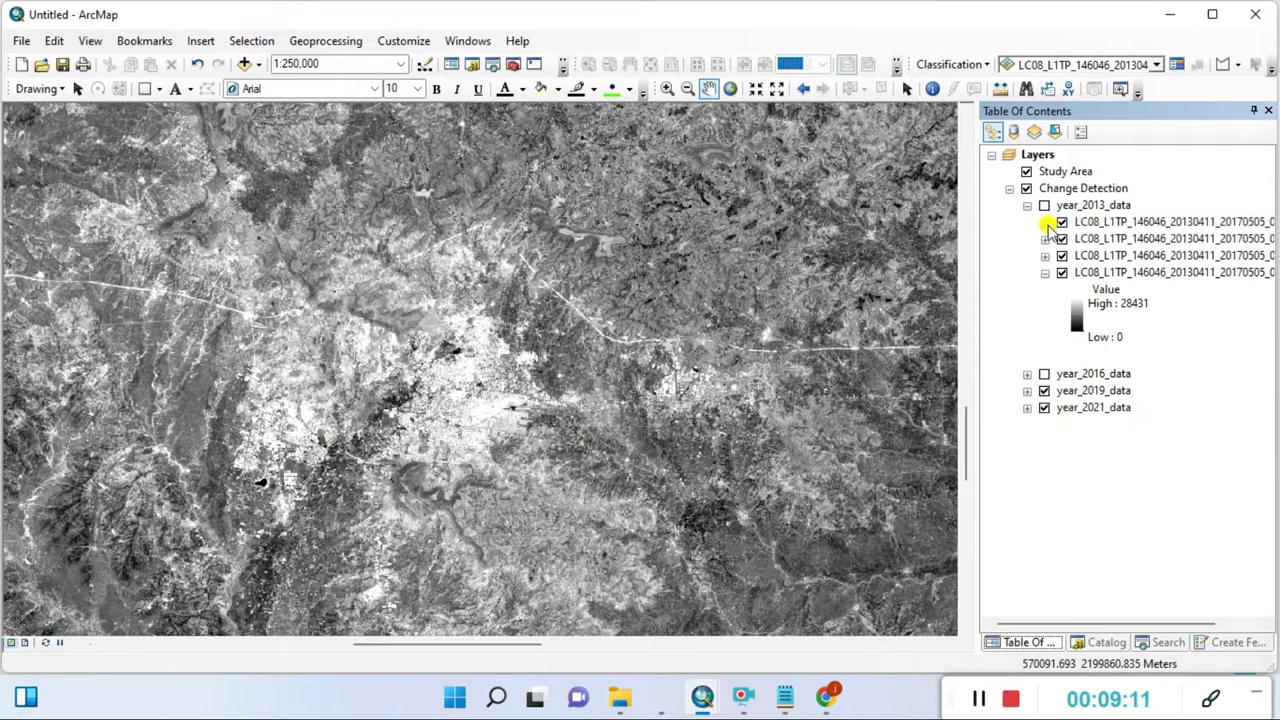
left_click(1083, 226)
left_click(1092, 242)
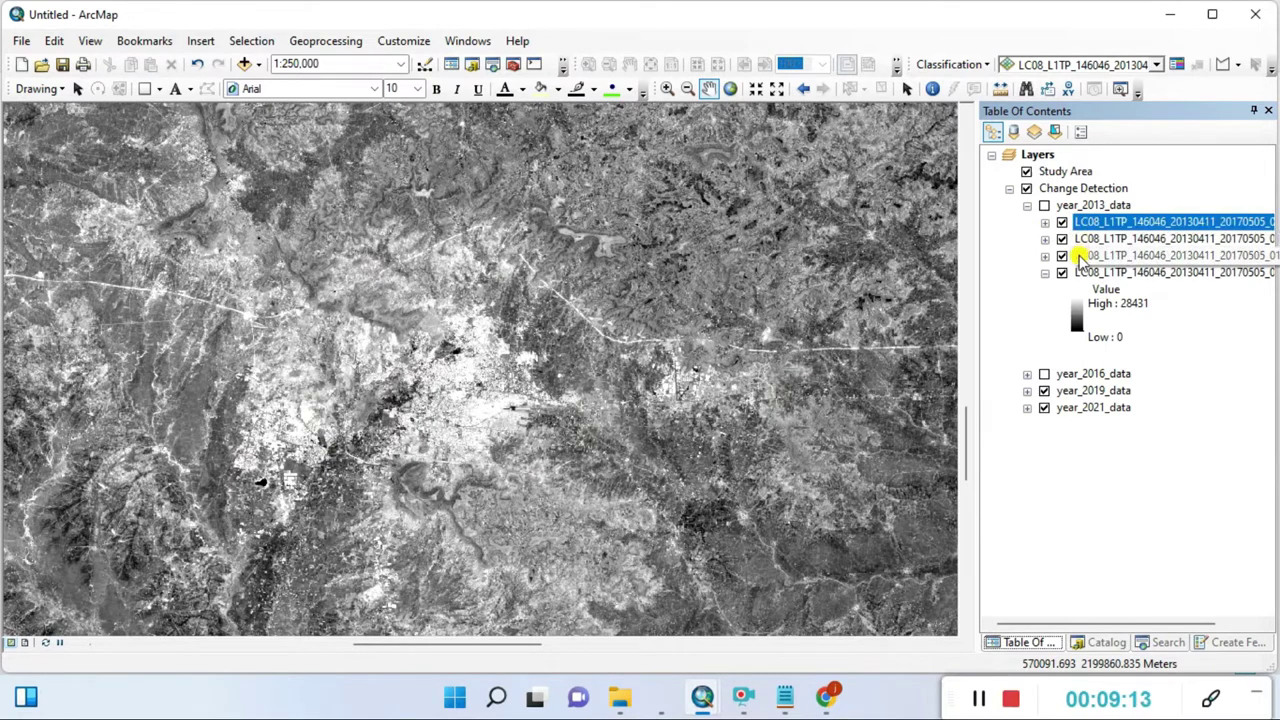
left_click(1108, 256, "ctrl")
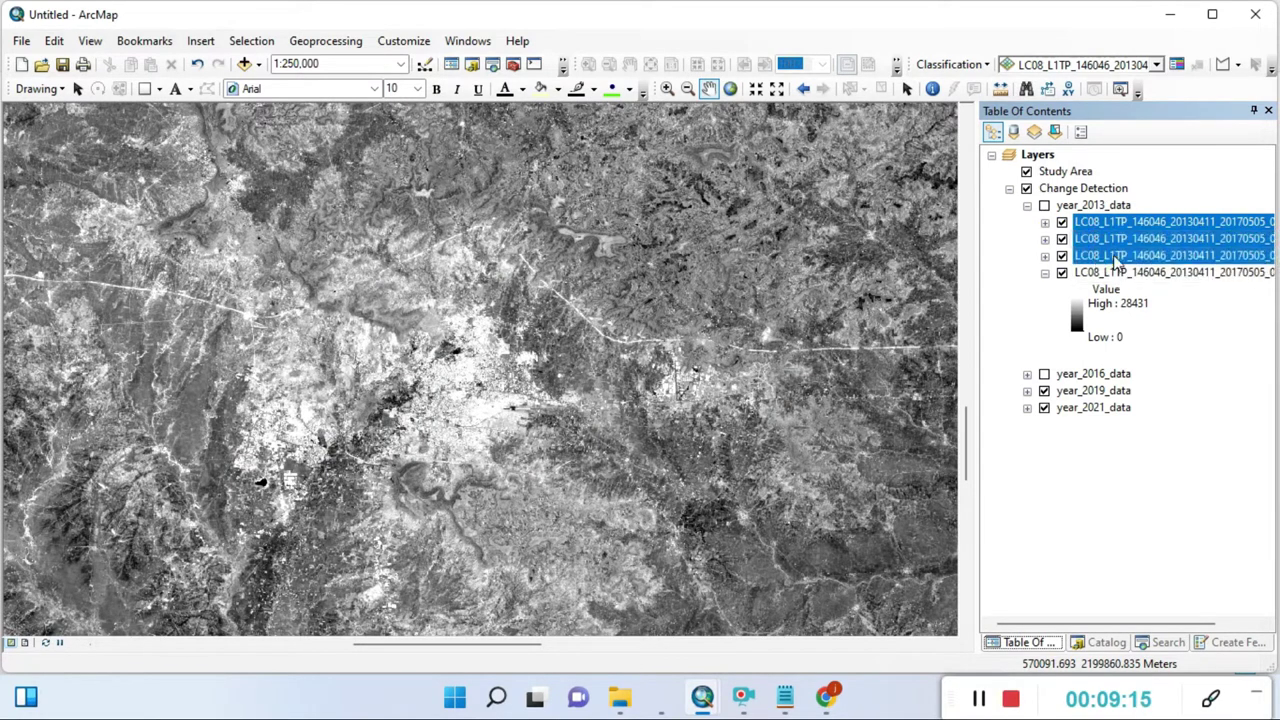
left_click(1120, 273, "ctrl")
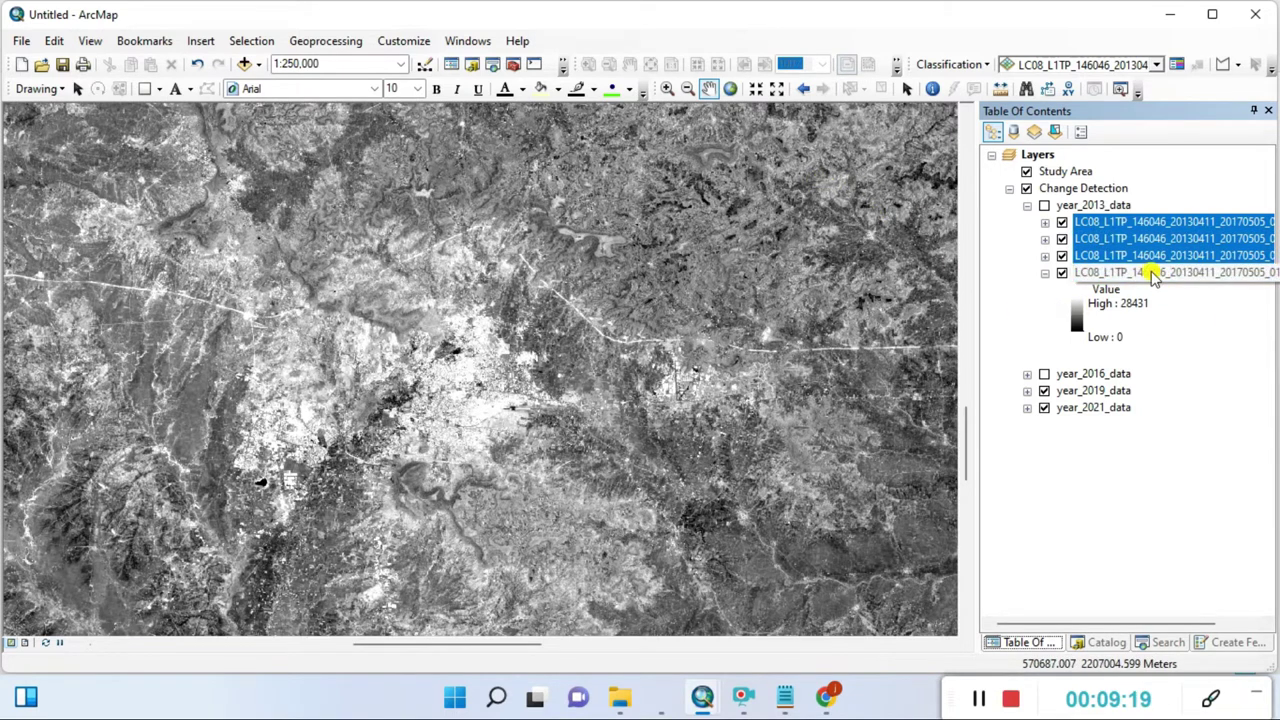
Step: Open the Image Analysis window and arrange it as a narrow floating window over the map
left_click(411, 46)
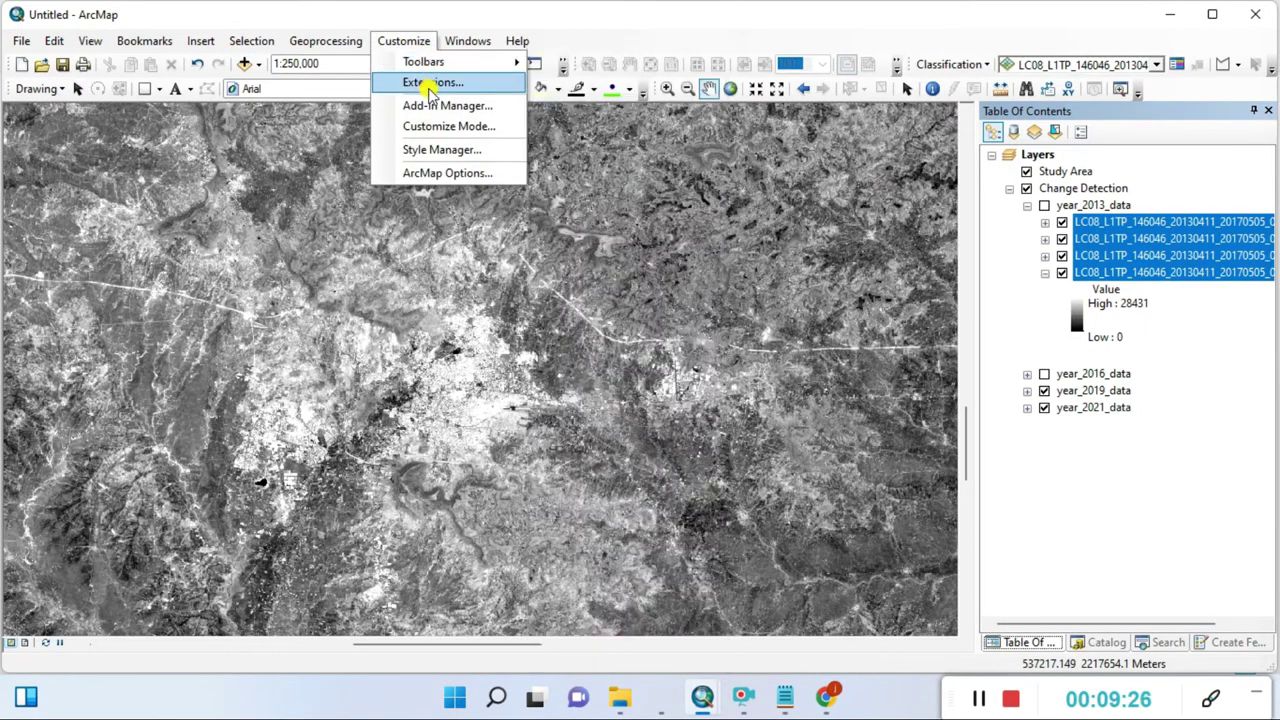
left_click(468, 42)
left_click(470, 44)
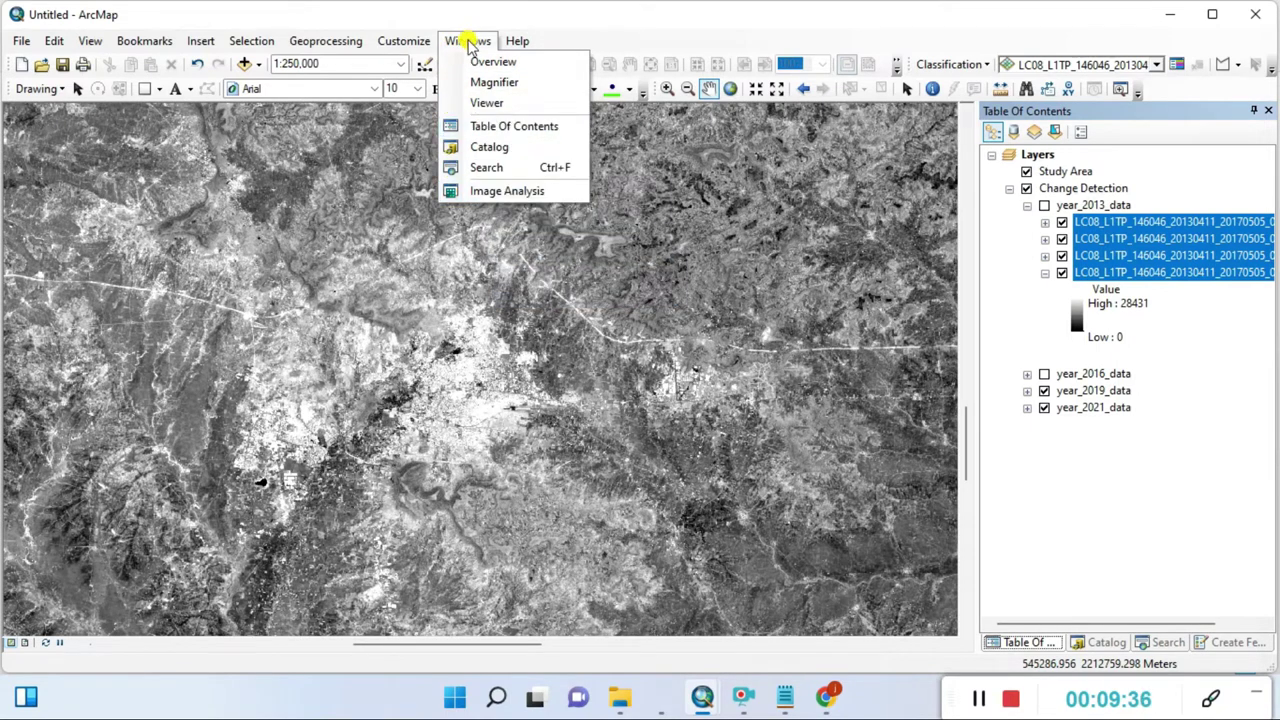
left_click(497, 191)
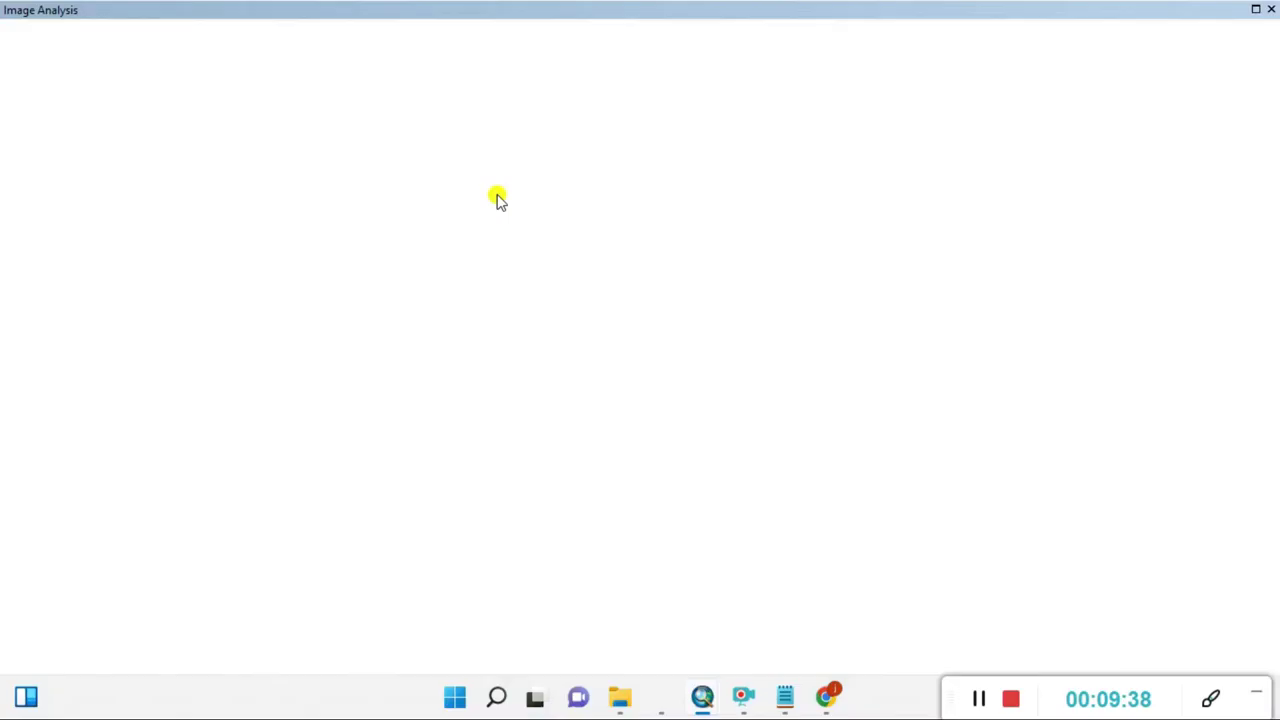
double_click(580, 14)
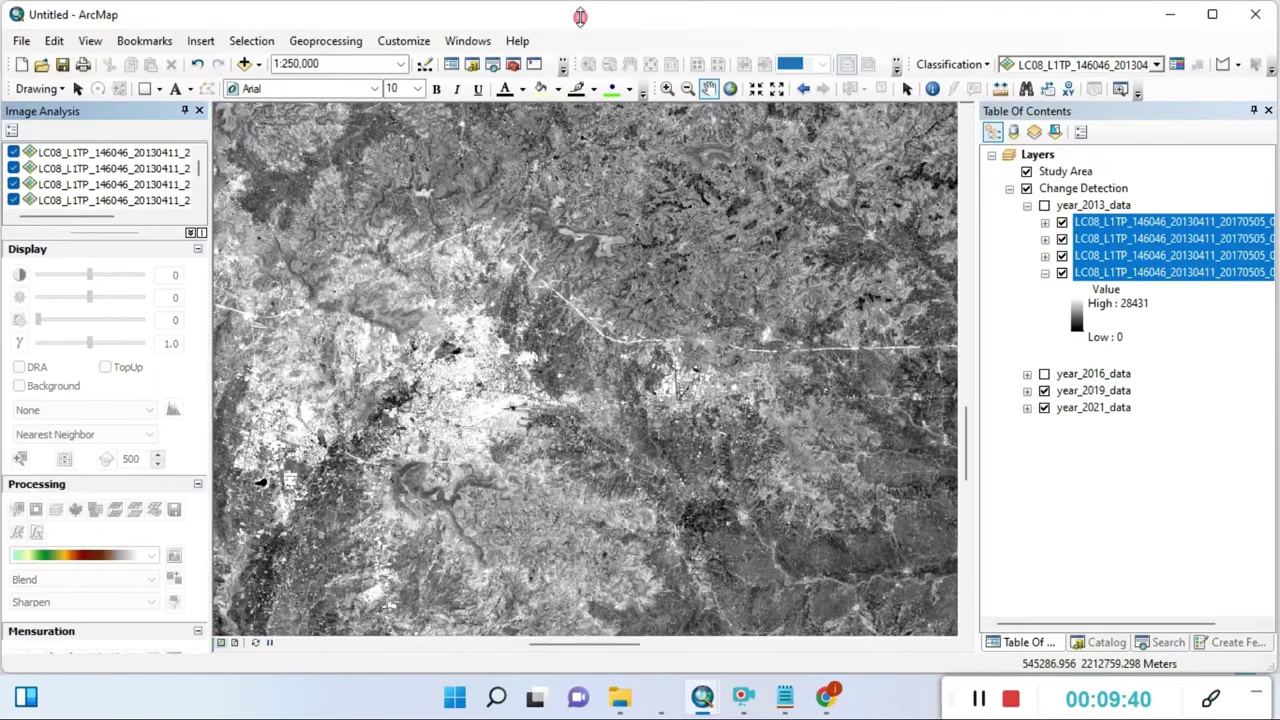
left_click_drag(116, 108, 390, 175)
left_click(389, 172)
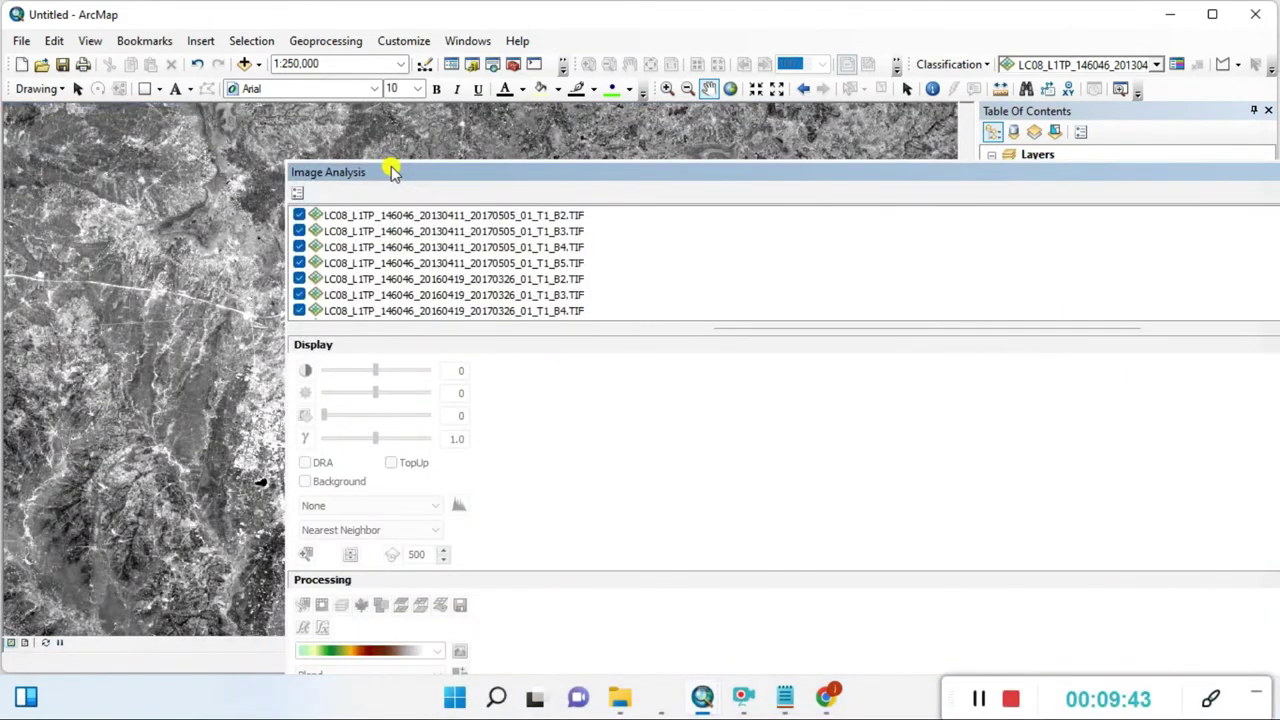
left_click_drag(285, 198, 476, 44)
left_click(1071, 240, "ctrl")
left_click_drag(1070, 241, 743, 250)
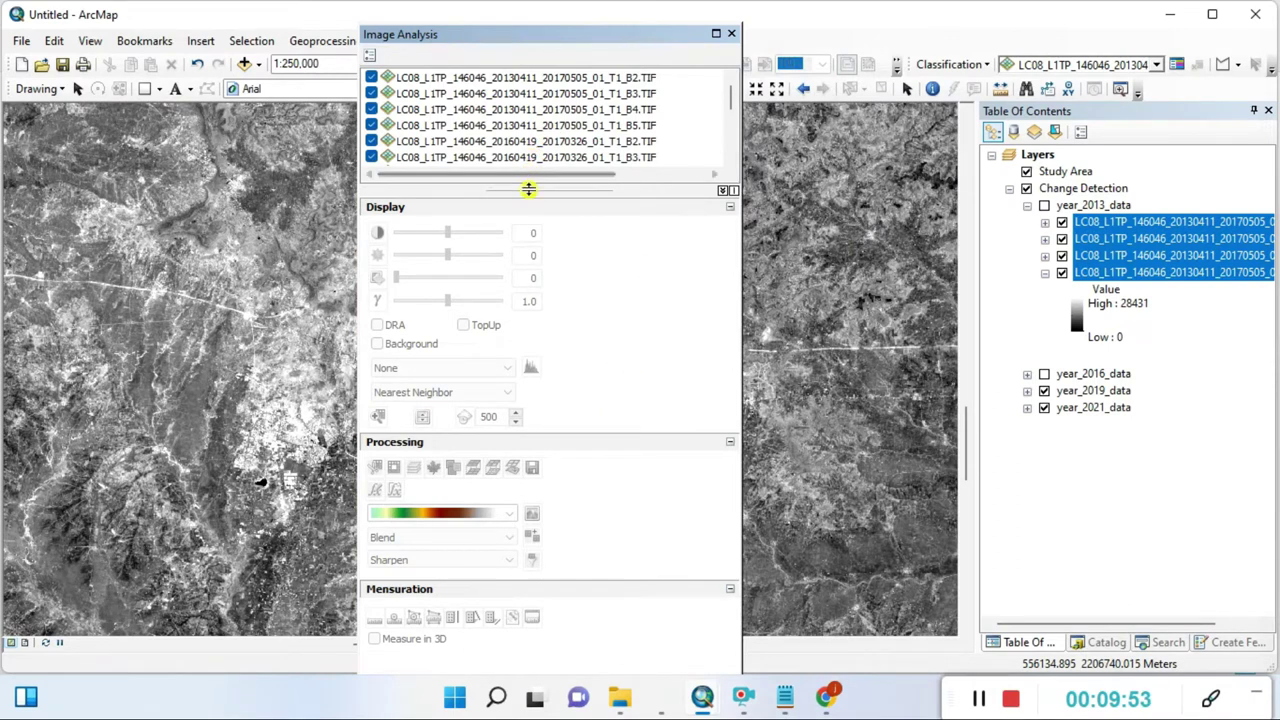
Step: Turn off the year_2019_data and year_2021_data group layers and enlarge the Image Analysis raster list to fit all the rasters
left_click(1044, 205)
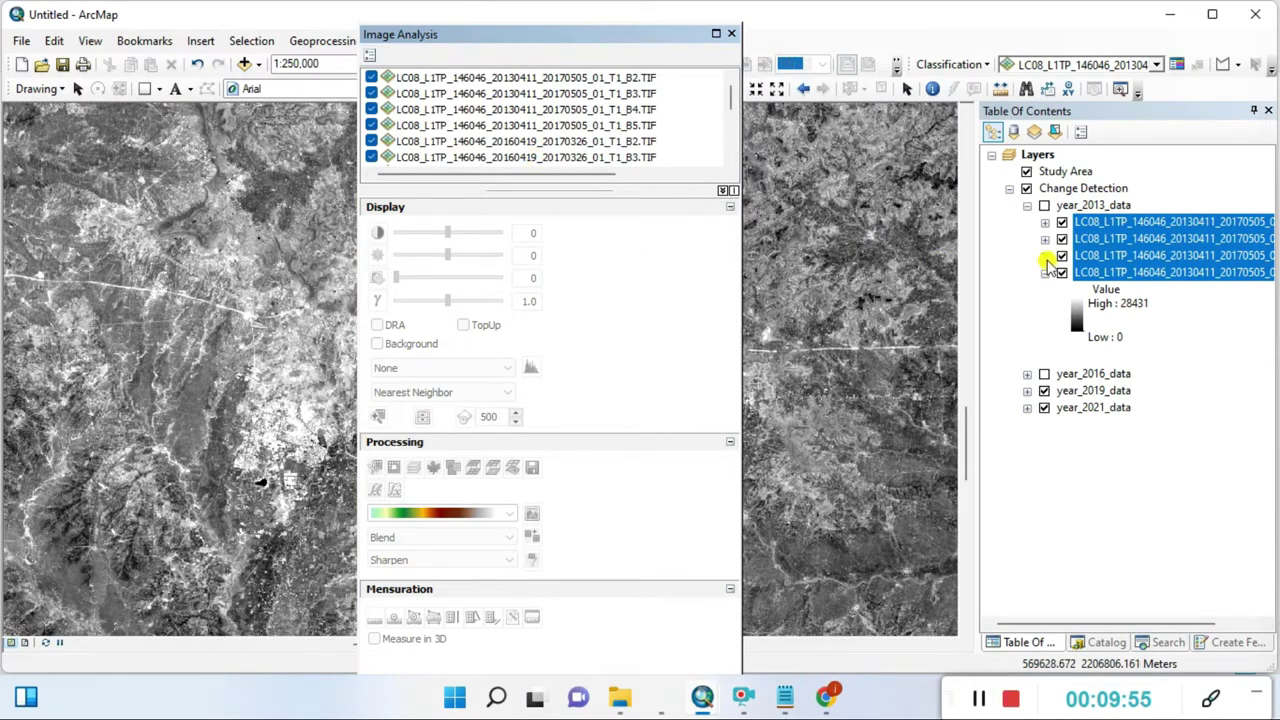
left_click(1044, 390)
left_click(1044, 408)
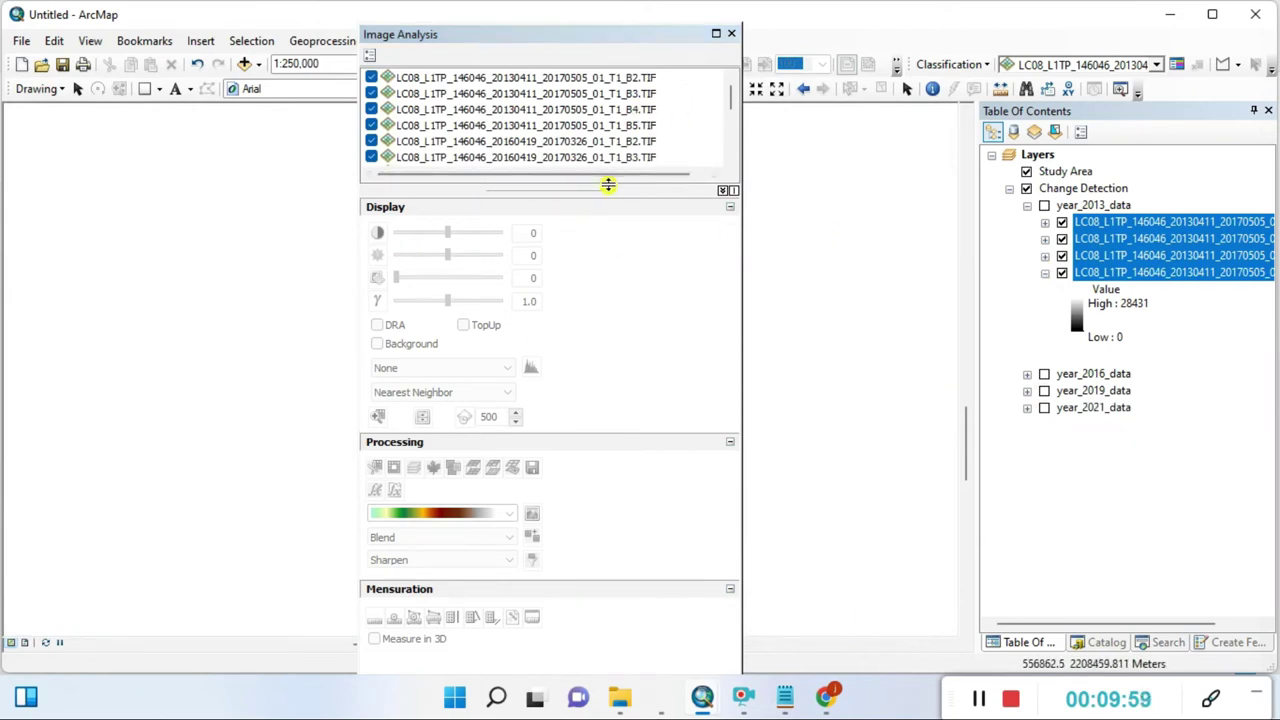
left_click_drag(606, 186, 618, 376)
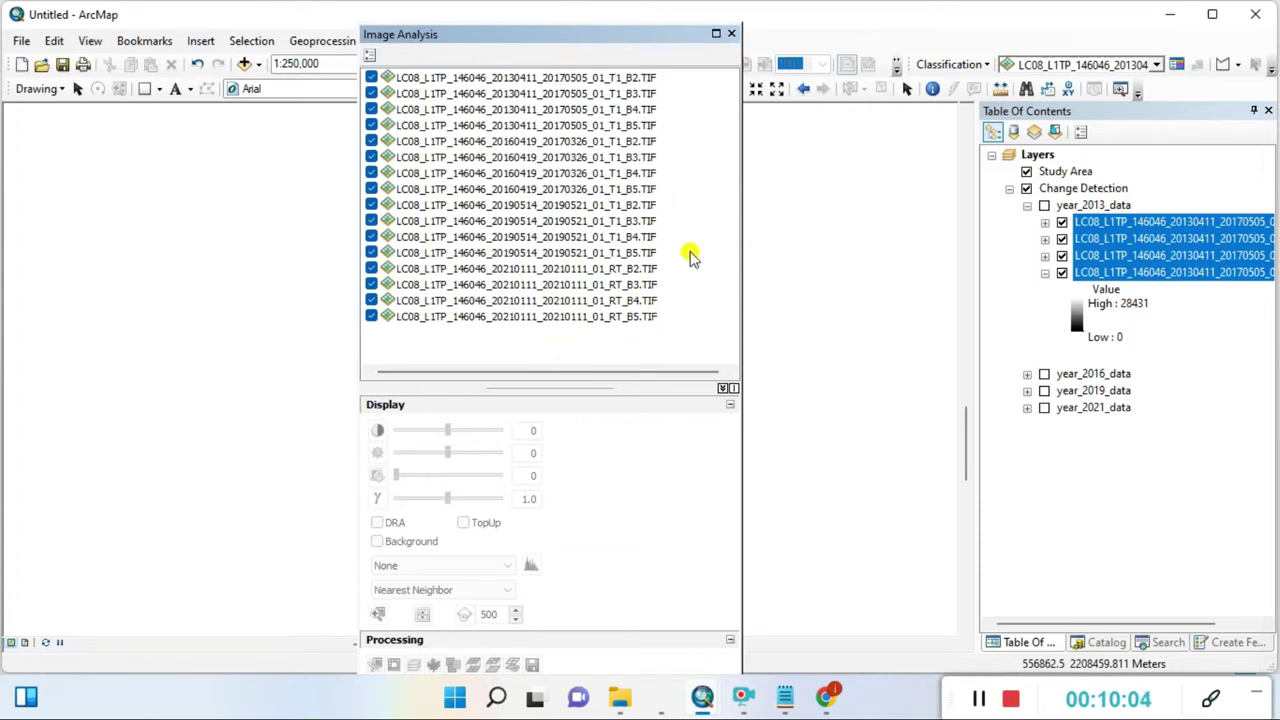
left_click(1184, 224, "ctrl")
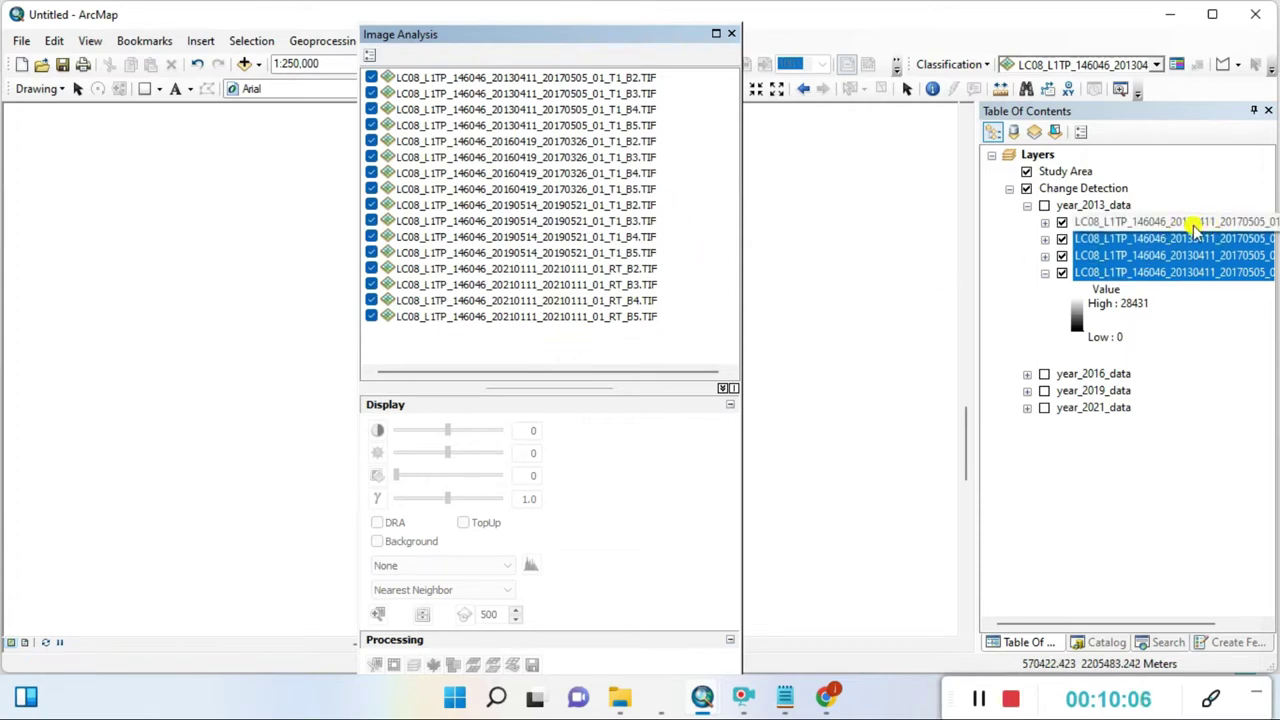
left_click(1197, 224, "ctrl")
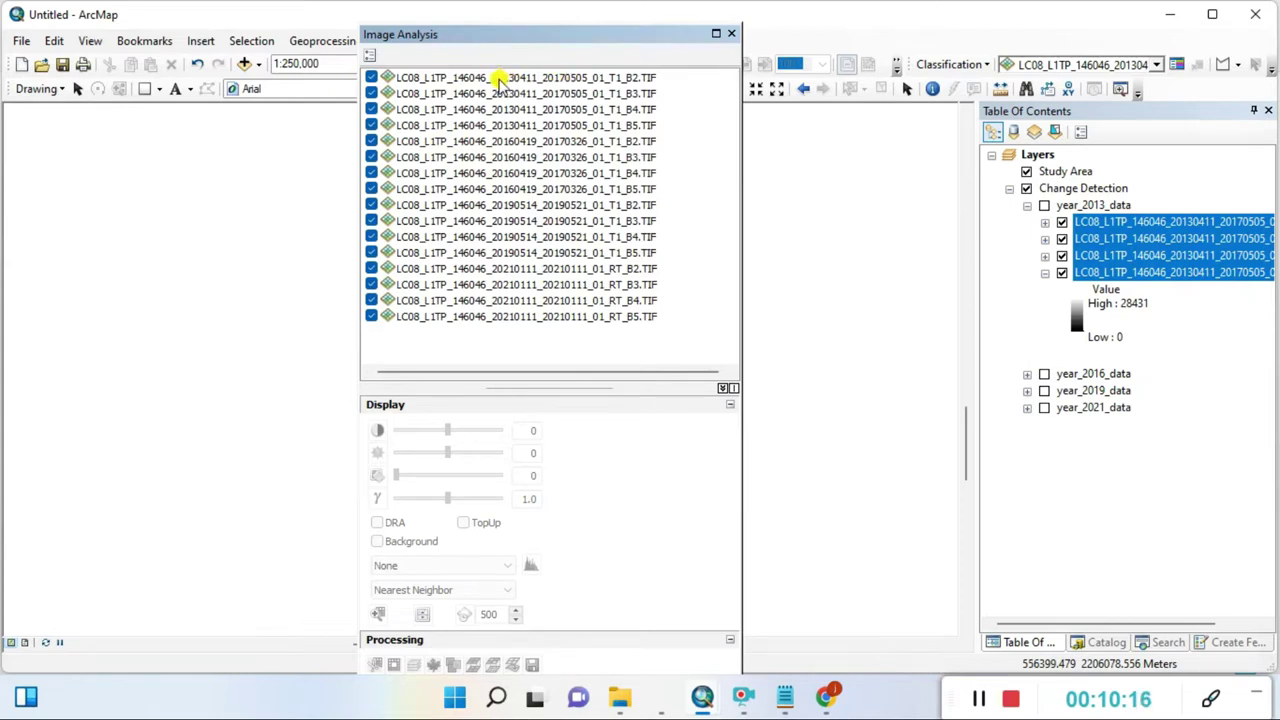
Step: Select the B2, B3, B4 and B5 rasters of the 20130411 scene in the Image Analysis list
left_click(640, 80)
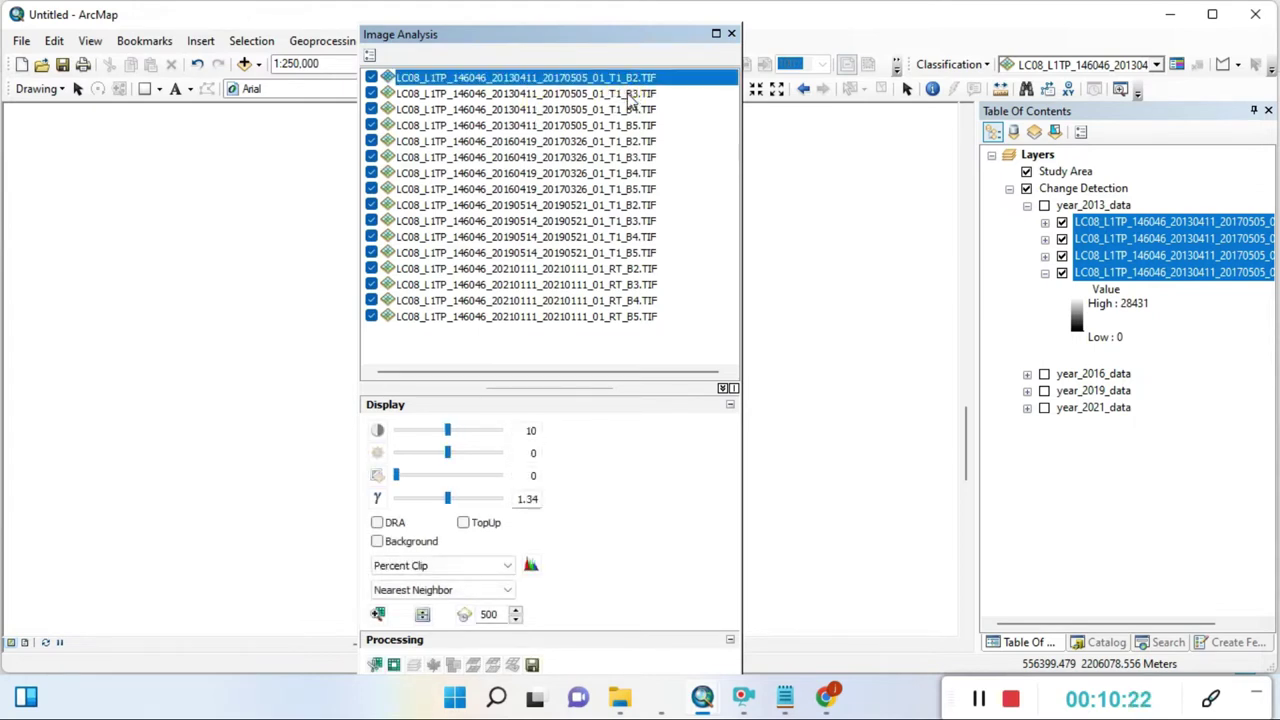
left_click(632, 94, "ctrl")
left_click(634, 110, "ctrl")
left_click(634, 126, "ctrl")
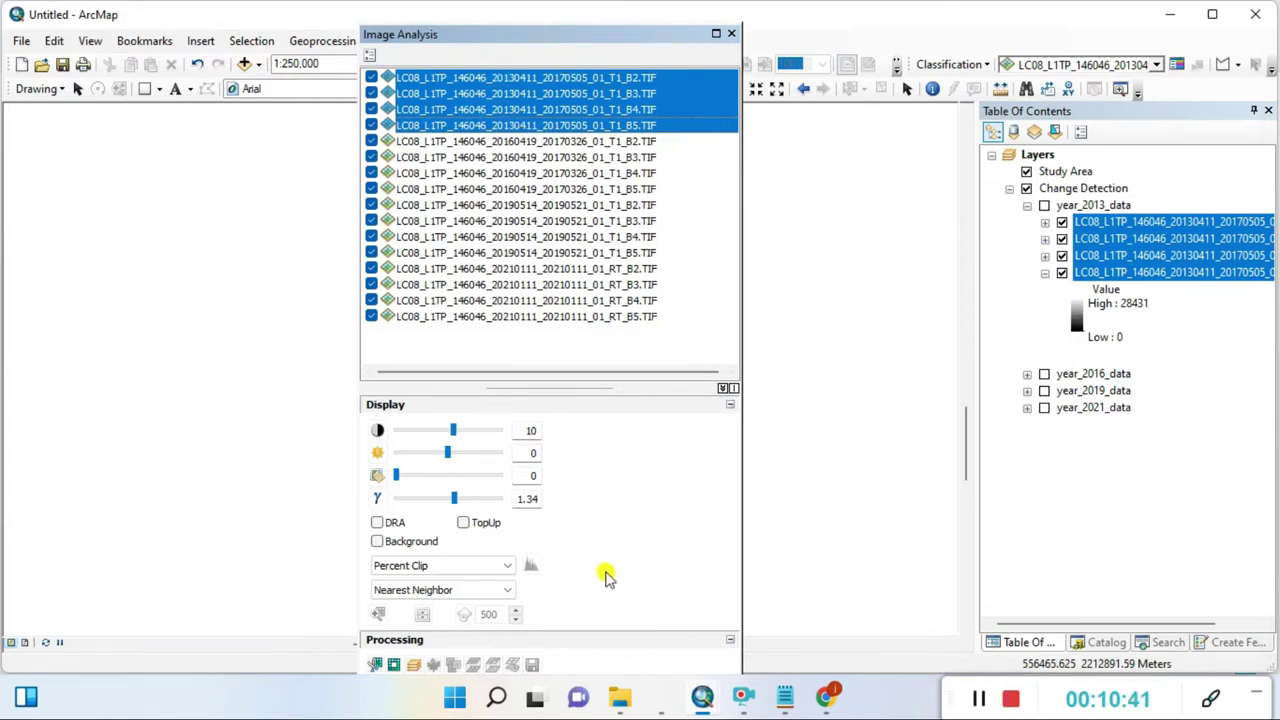
Step: Uncheck all the 2016, 2019 and 2021 rasters in the Image Analysis list
left_click(371, 141)
left_click(371, 157)
left_click(371, 157)
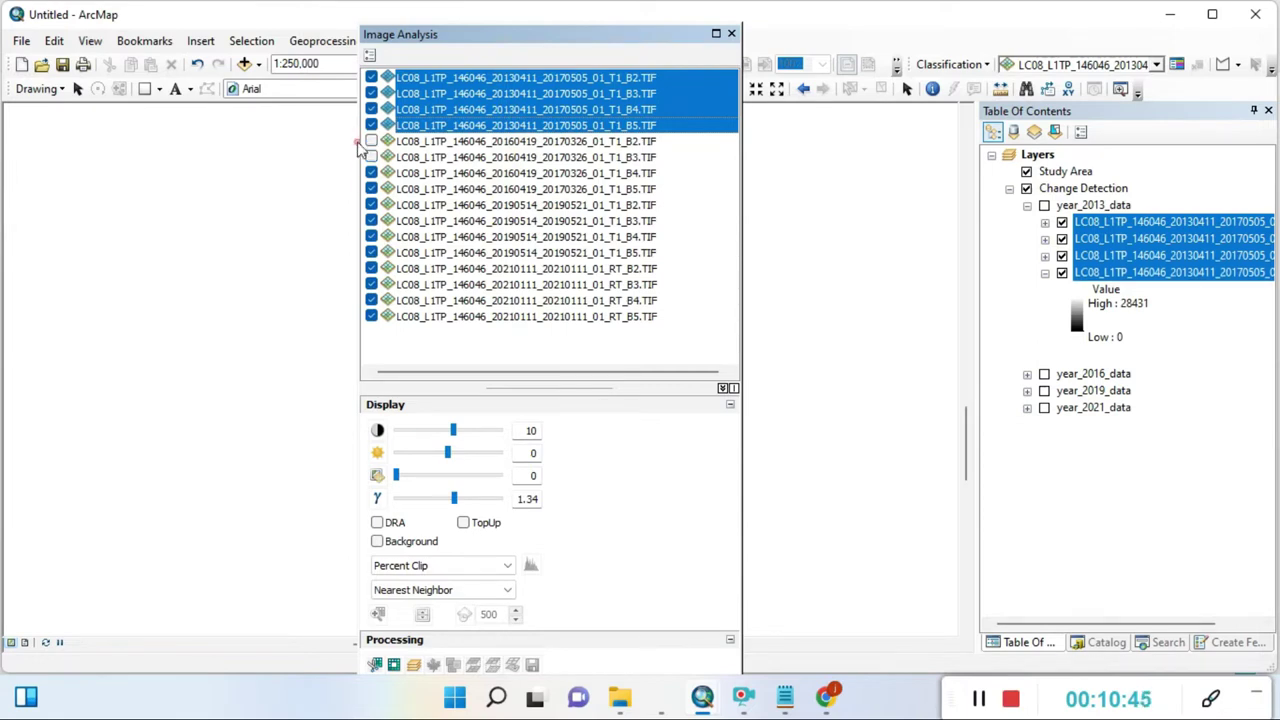
left_click(371, 205)
left_click(371, 221)
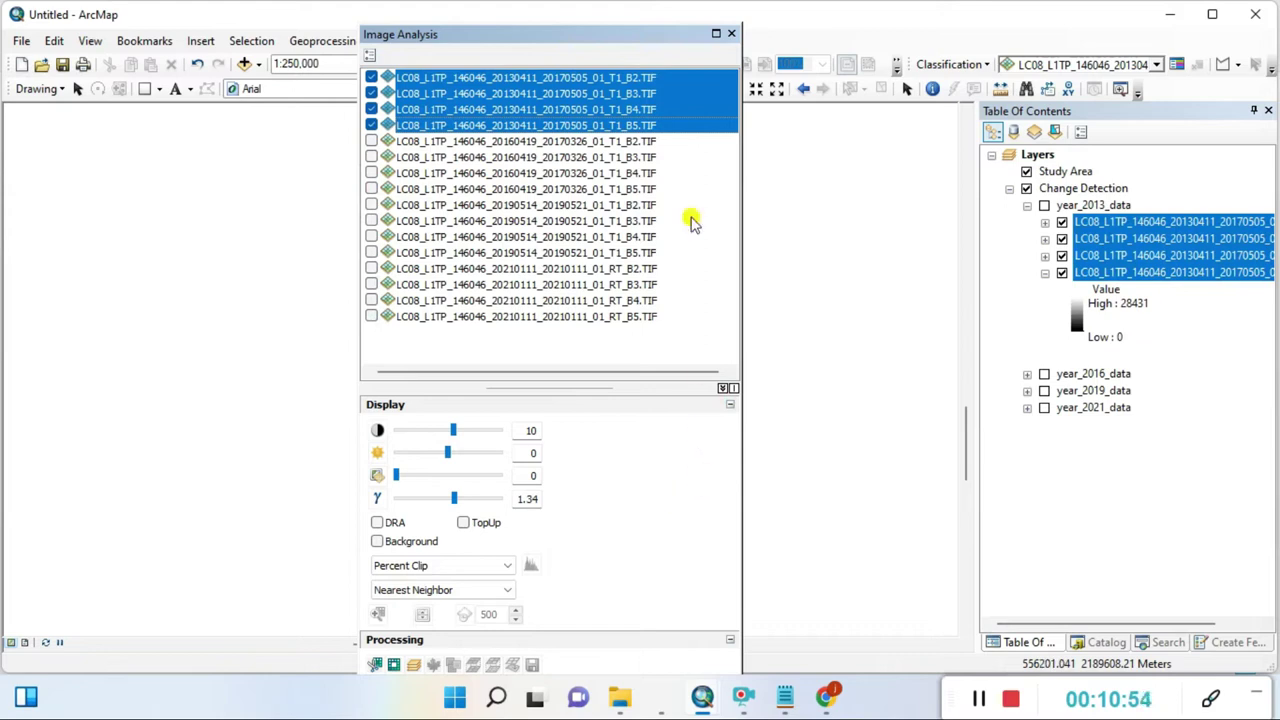
Step: Set the stretch type of the selected 2013 bands to Esri with Nearest Neighbor resampling
mouse_move(629, 30)
left_mouse_down()
mouse_move(623, 129)
mouse_move(629, 30)
left_mouse_up()
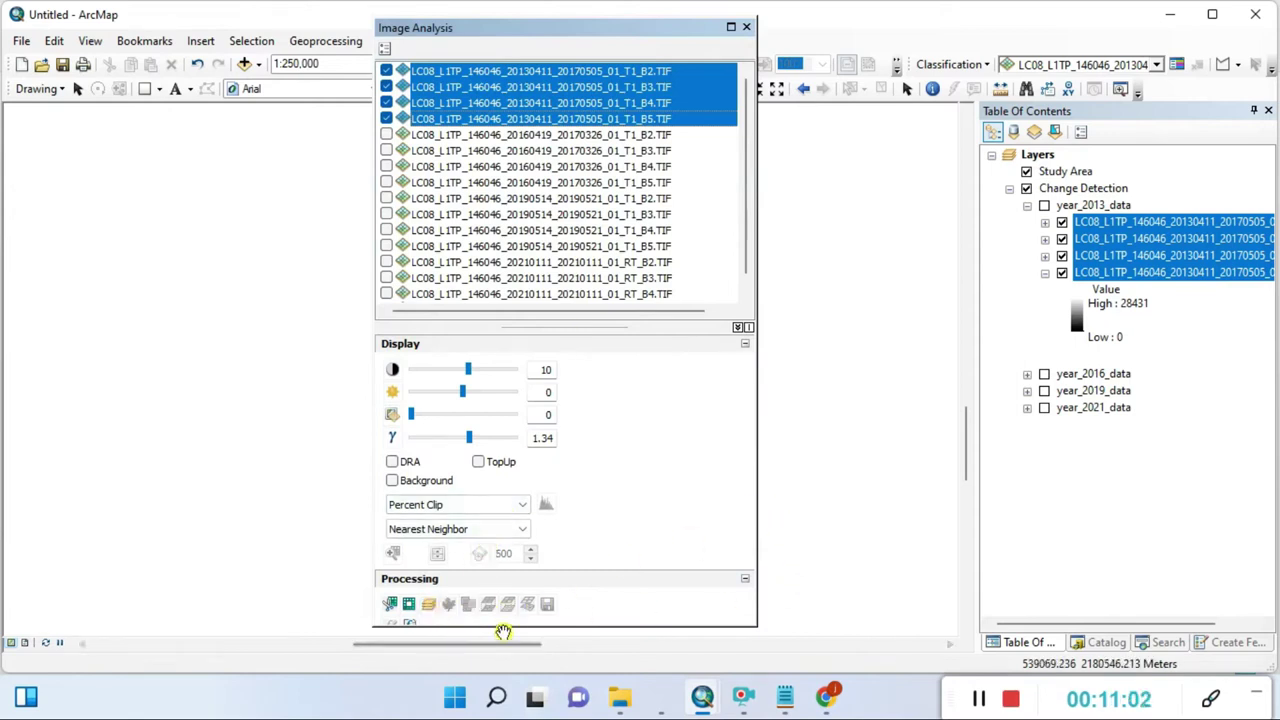
left_click_drag(489, 665, 487, 706)
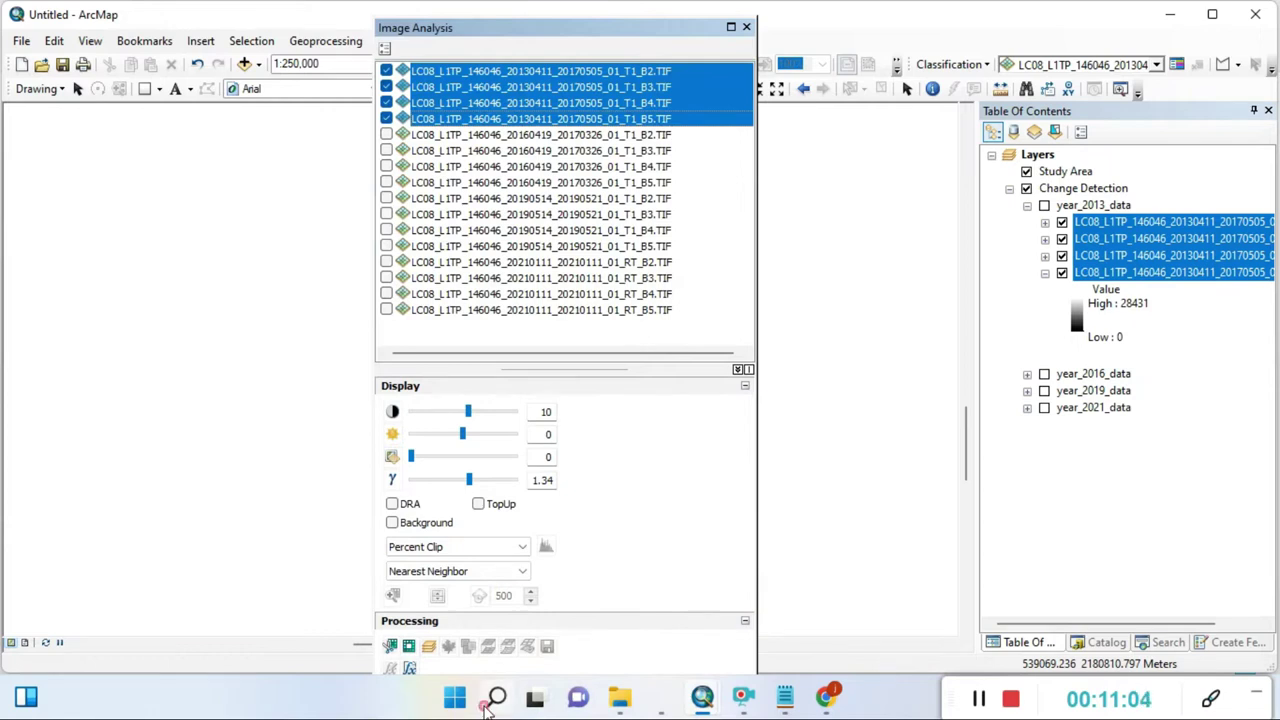
left_click(455, 547)
scroll(442, 640, "down", 3)
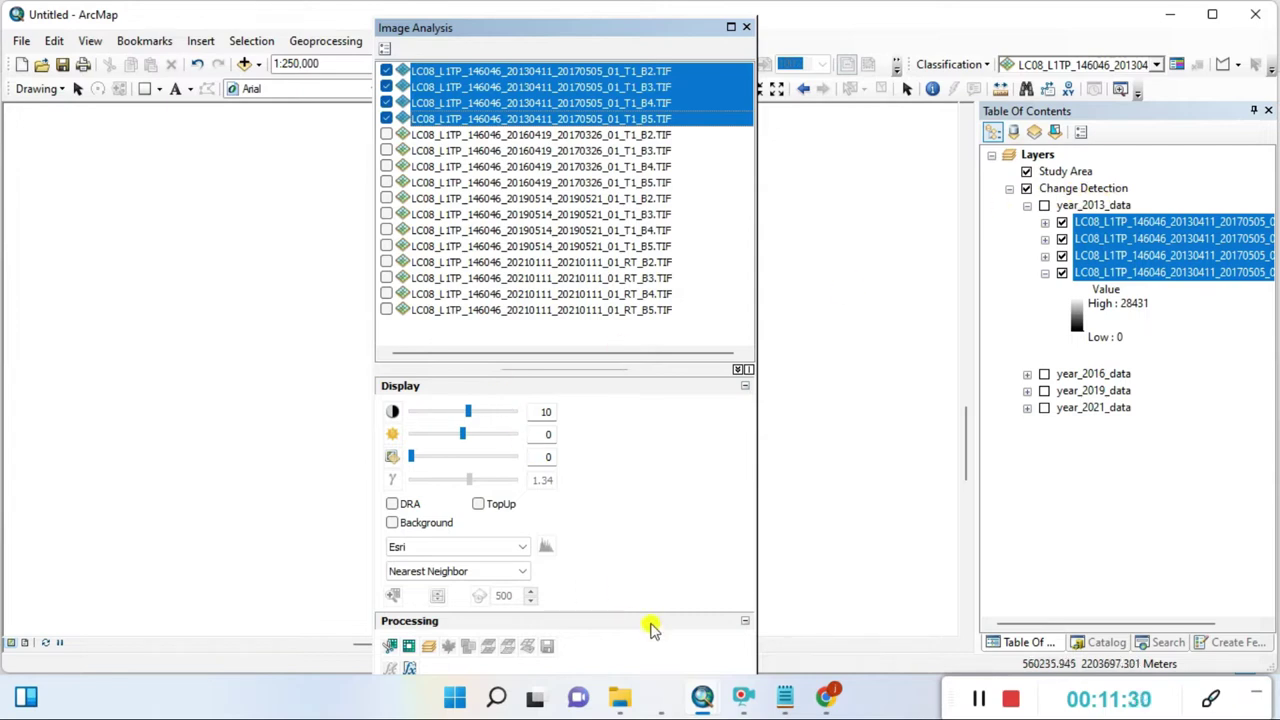
left_click(525, 575)
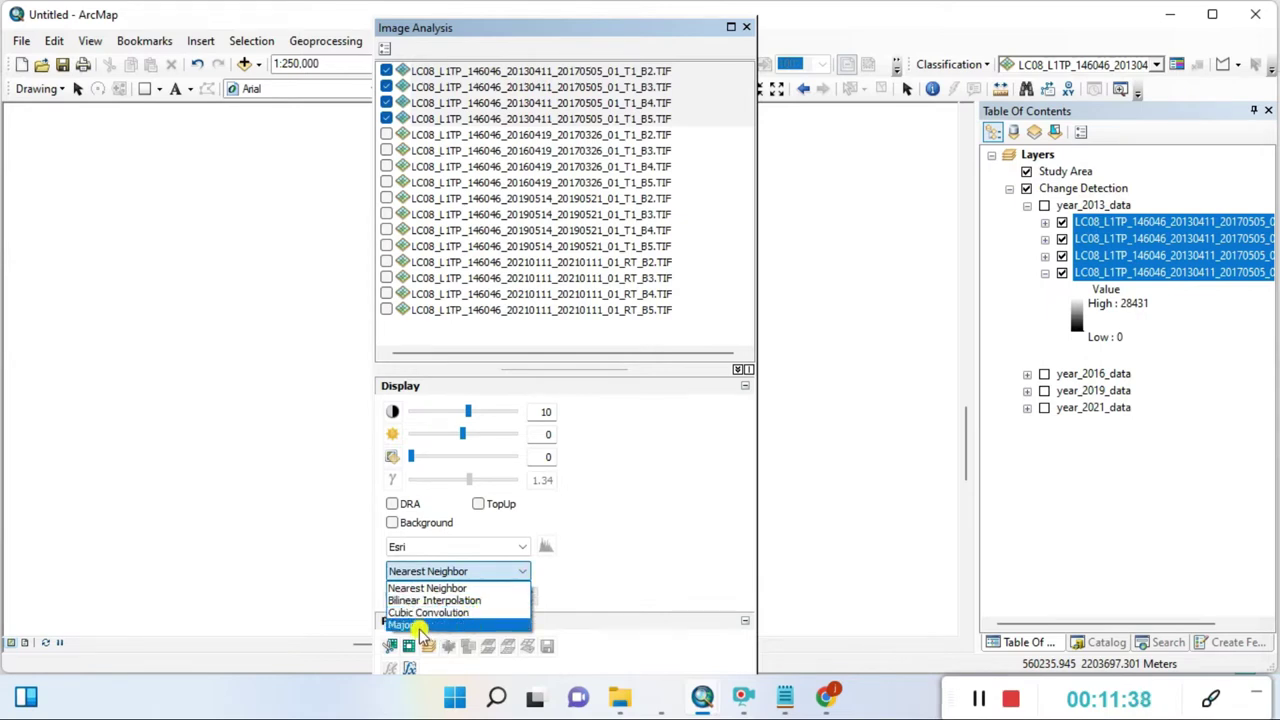
left_click(450, 588)
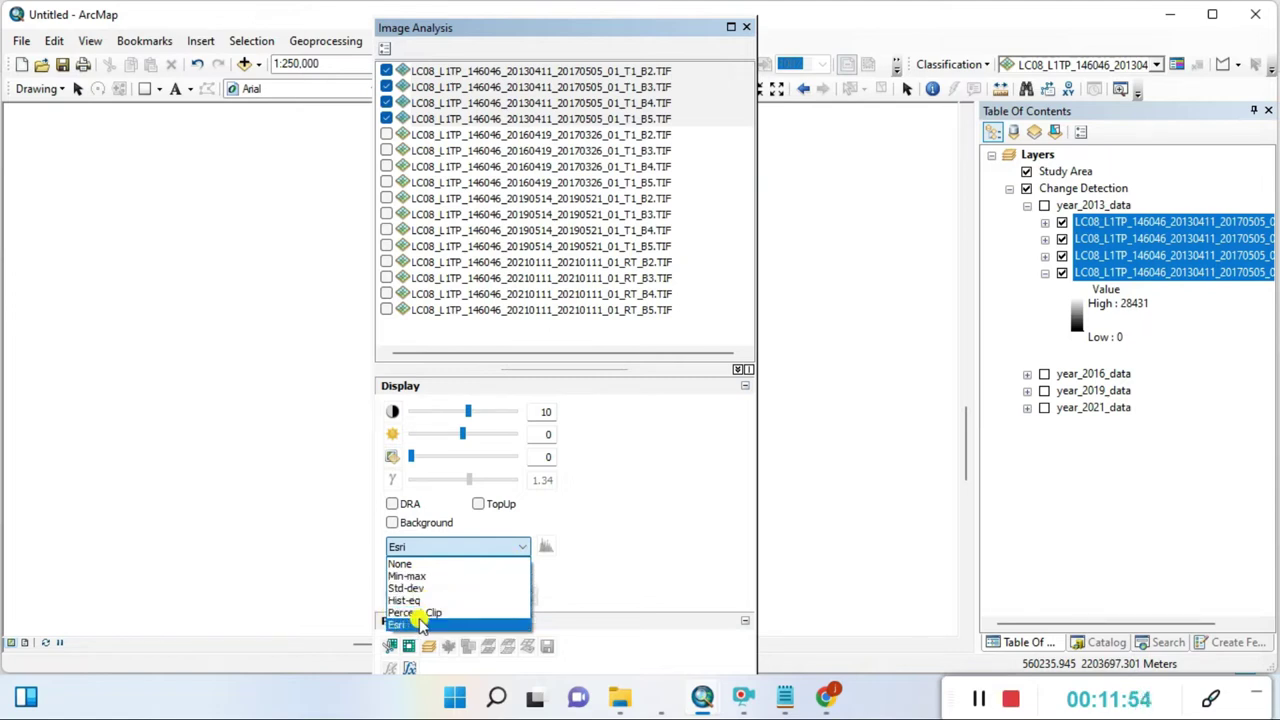
left_click(668, 572)
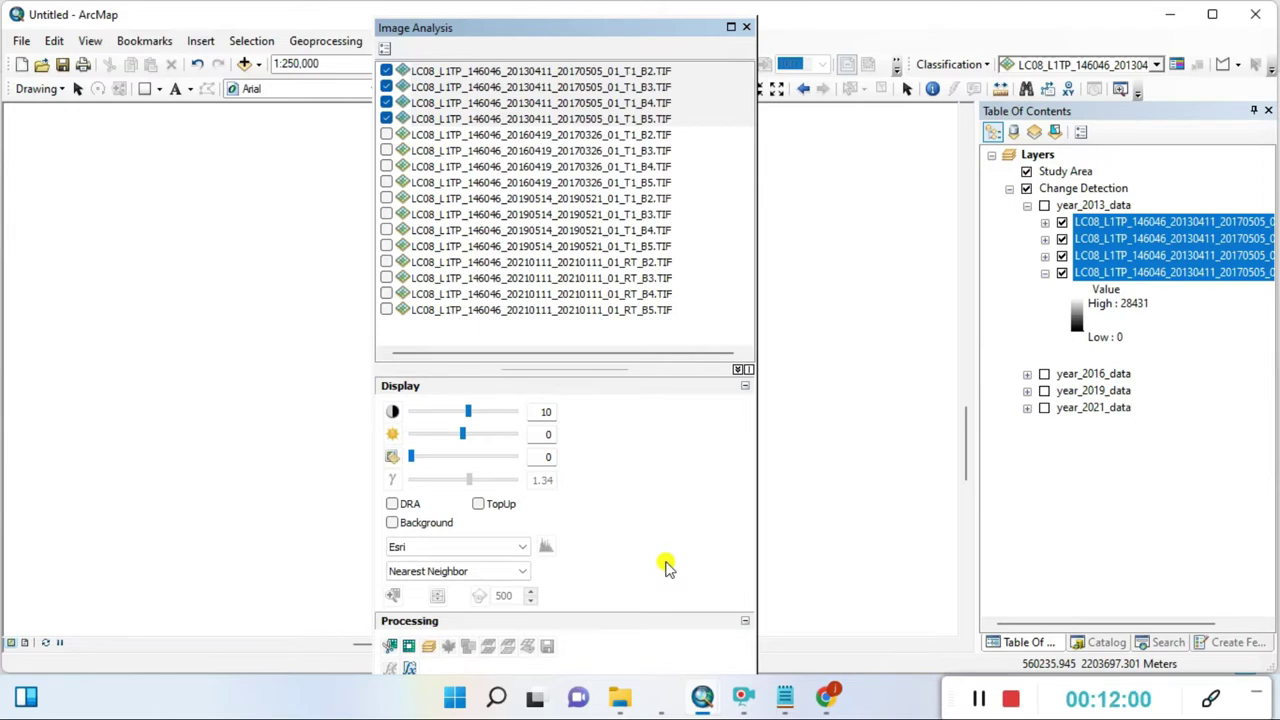
Step: Composite the four selected 2013 bands into one raster layer and collapse the year_2013_data group layer
left_click(429, 647)
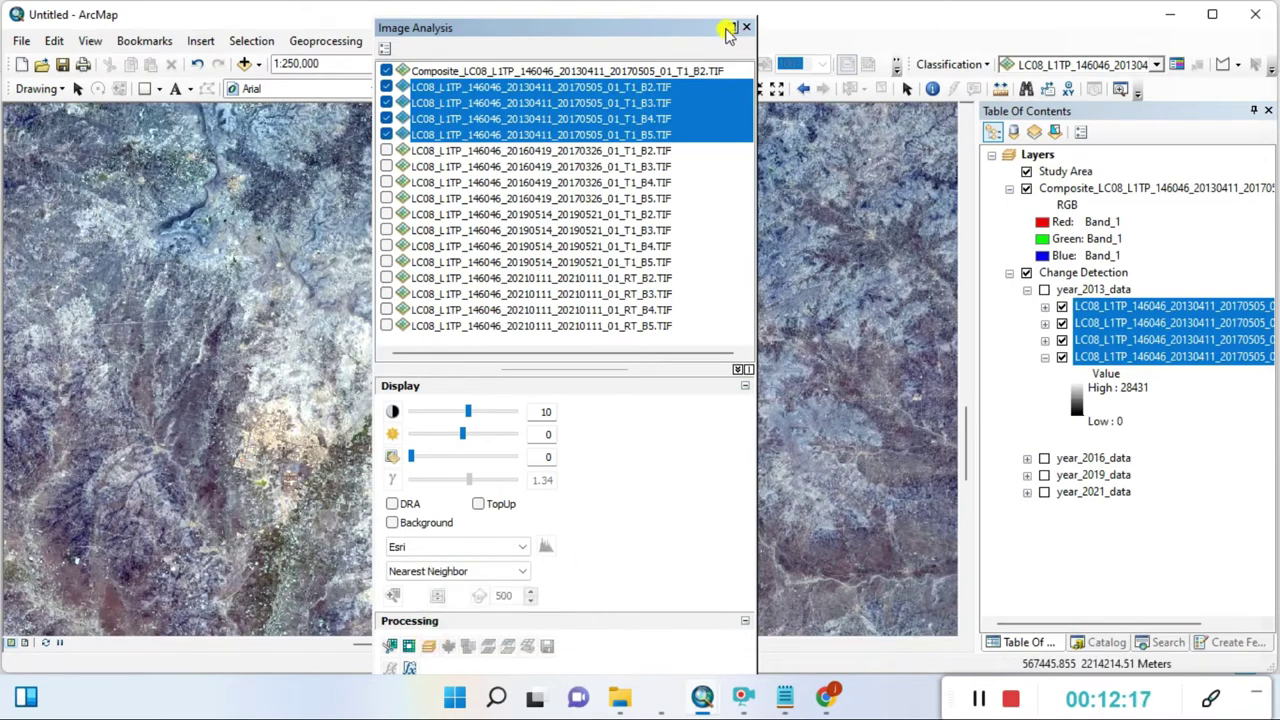
left_click(746, 27)
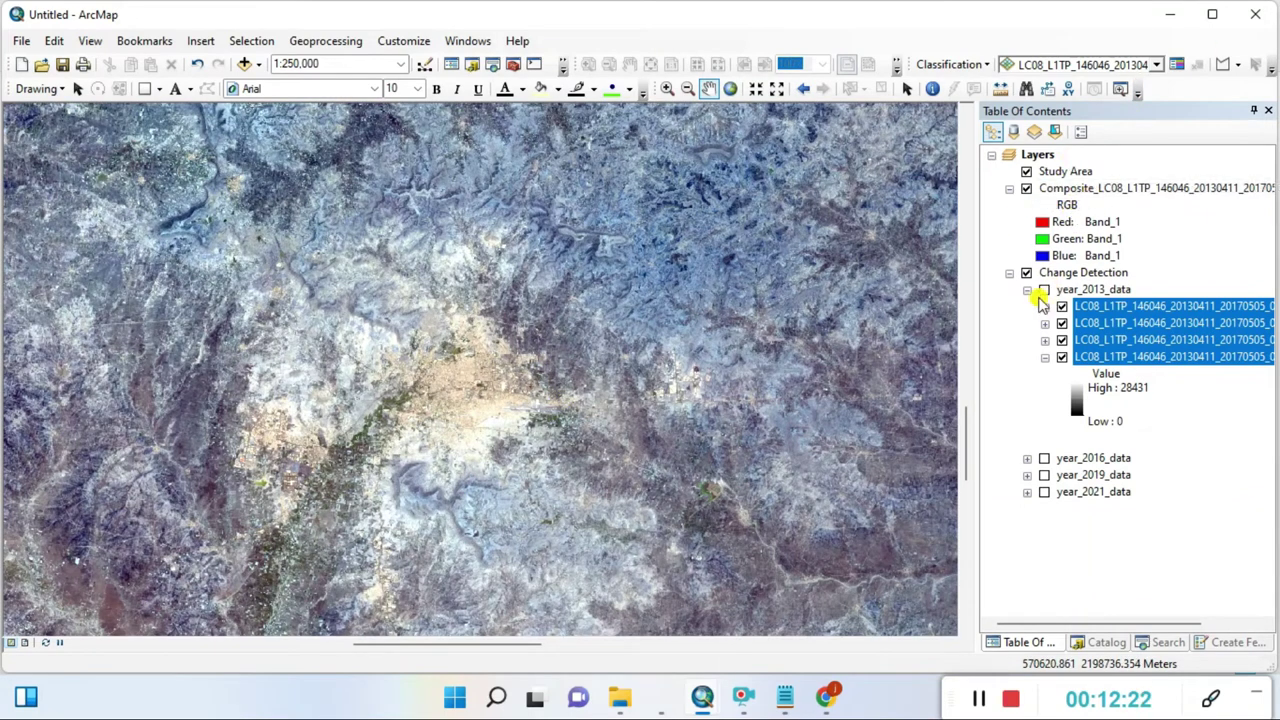
left_click(1027, 290)
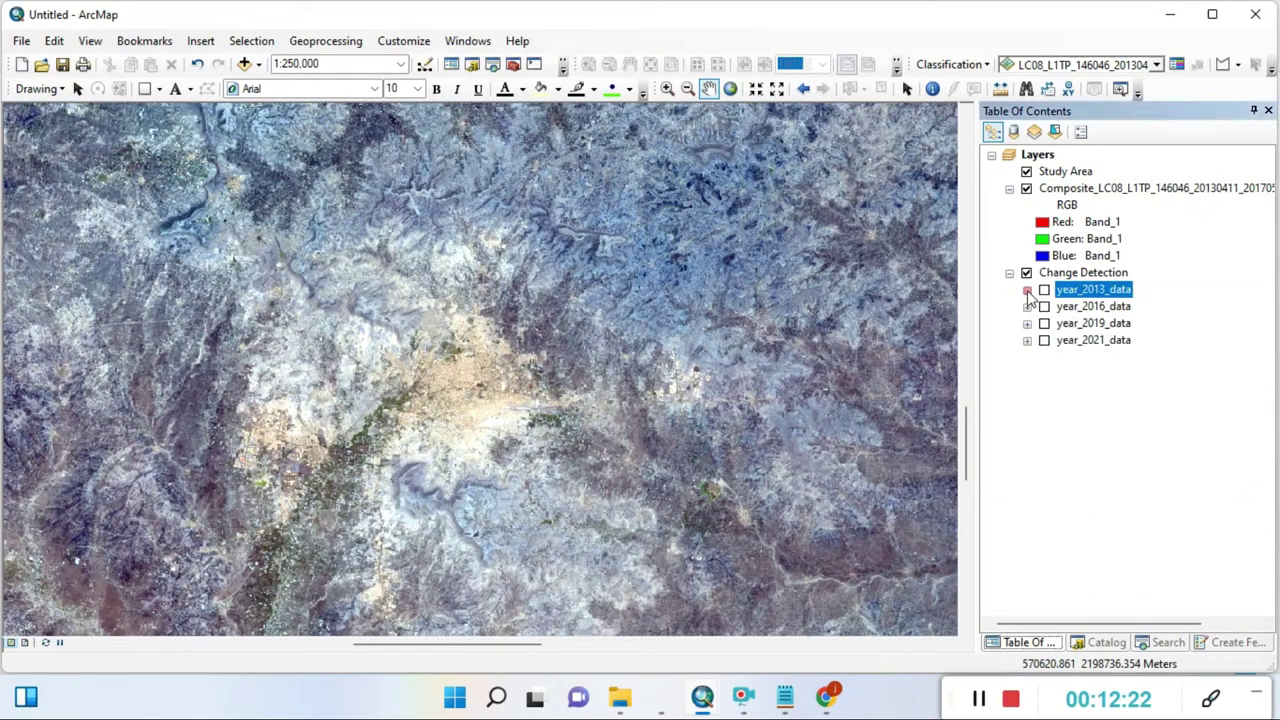
left_click(1025, 190)
left_click(1026, 189)
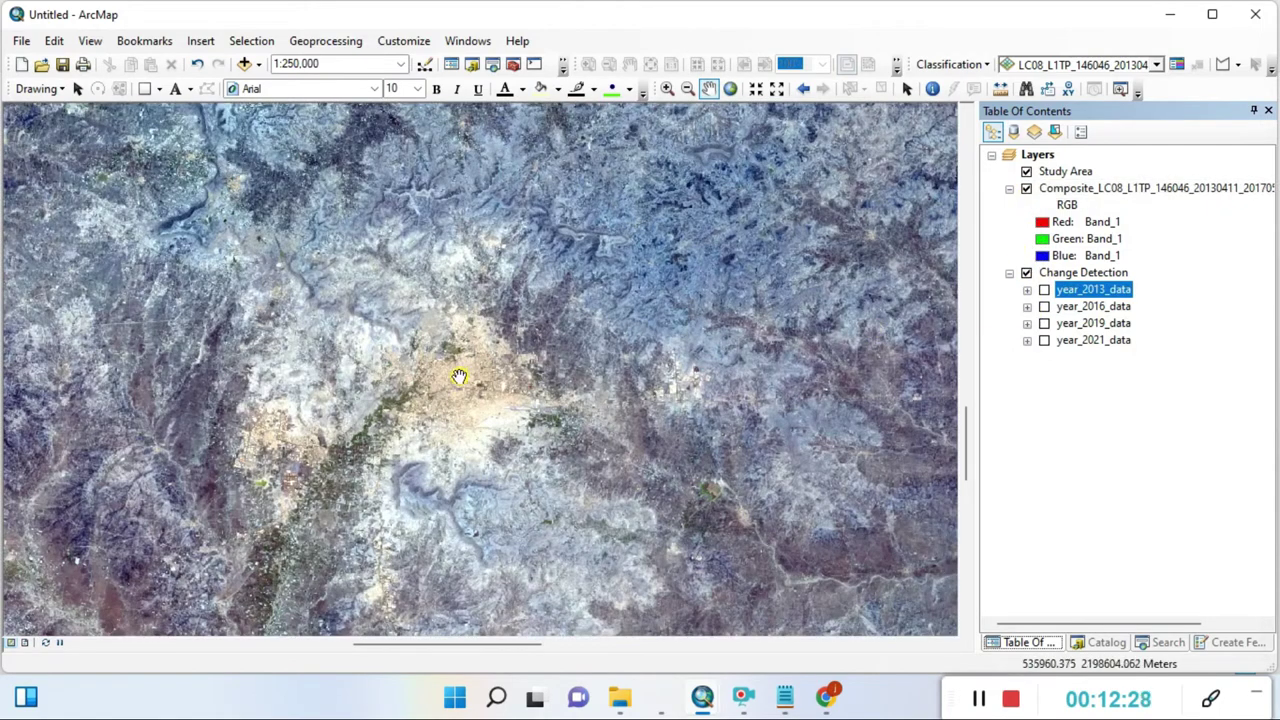
Step: Assign the fourth band of the 2013 composite, the last Band_1 entry, to the red channel
scroll(422, 433, "up", 3)
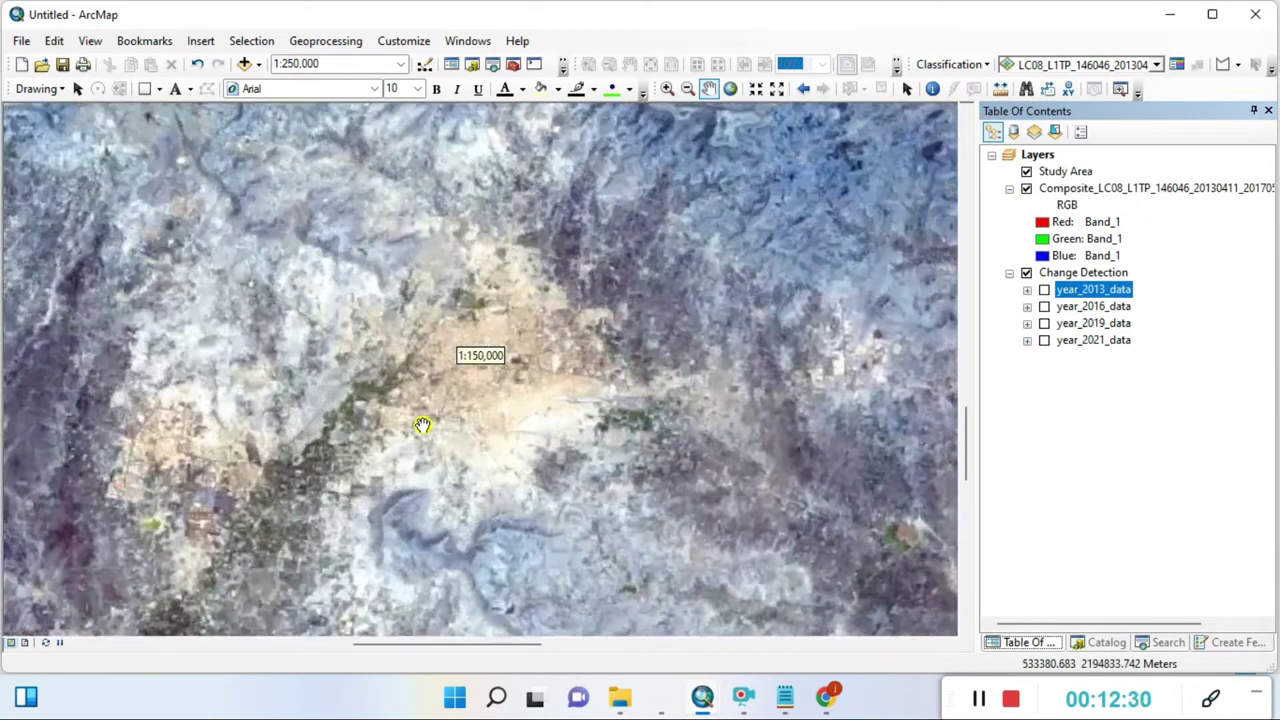
scroll(480, 410, "up", 2)
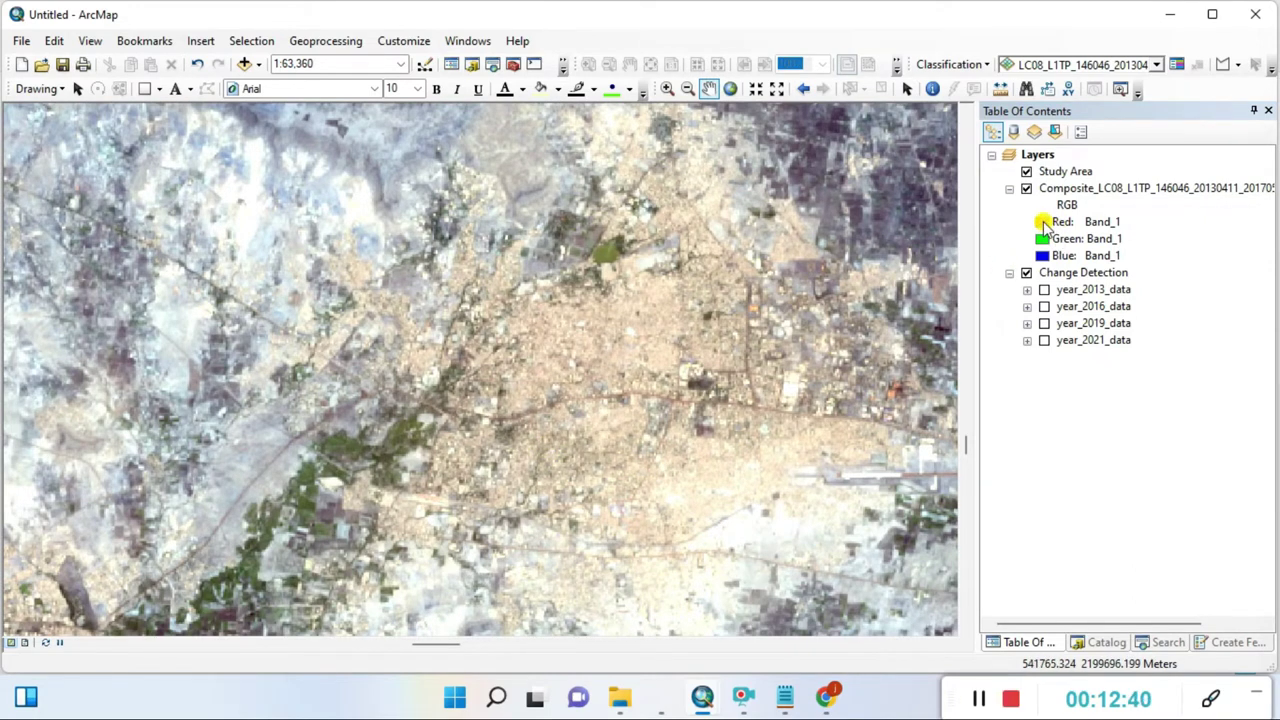
left_click(1046, 223)
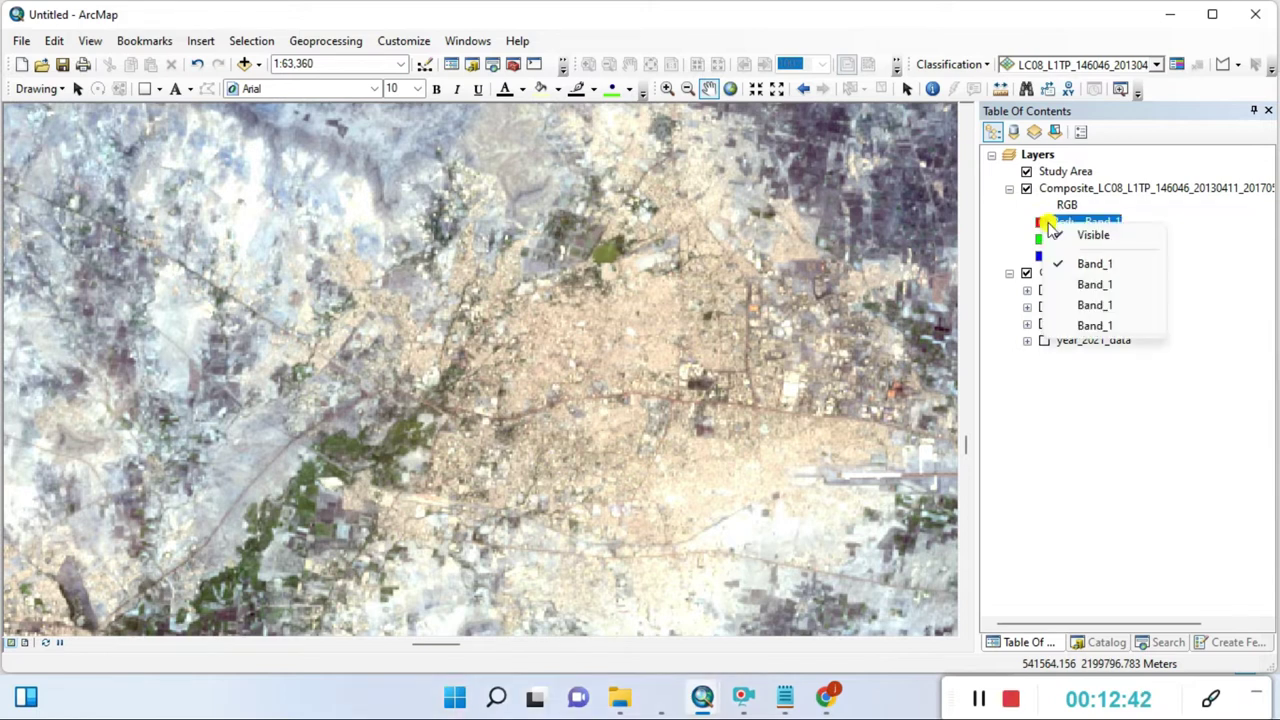
left_click(1104, 327)
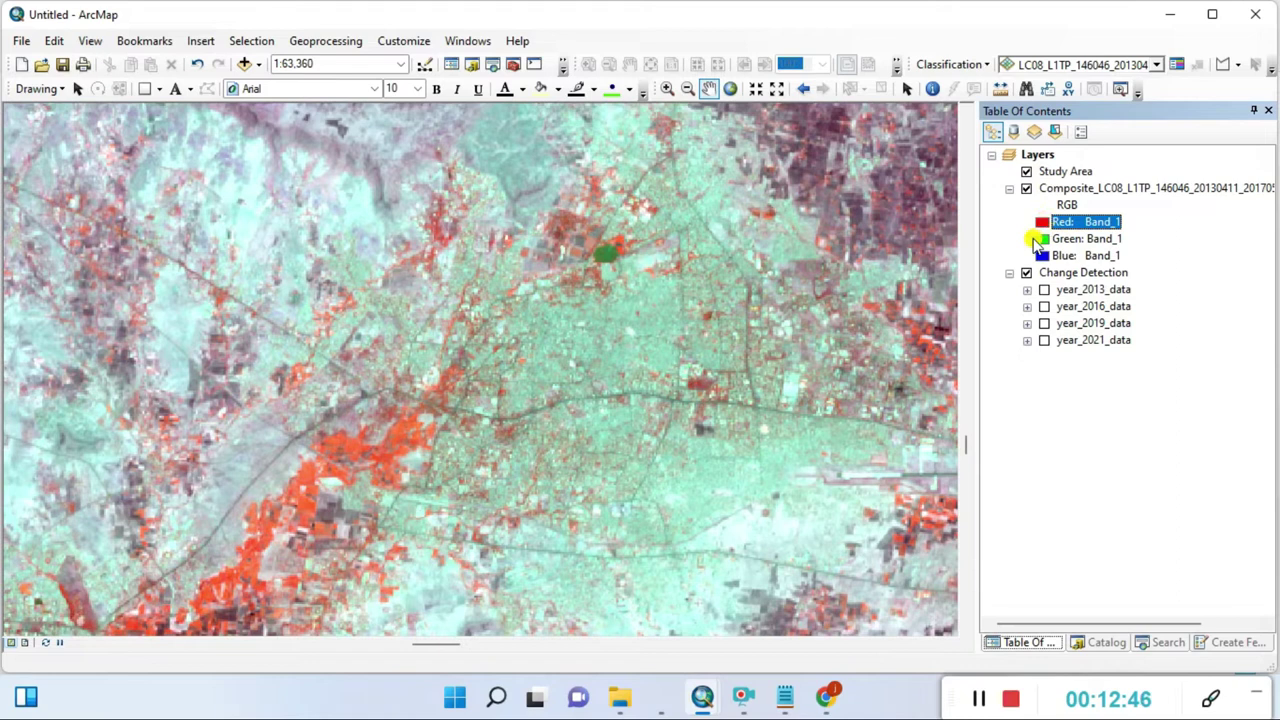
Step: Assign the third Band_1 entry to the 2013 composite's green channel and the second Band_1 entry to its blue channel
left_click(1045, 244)
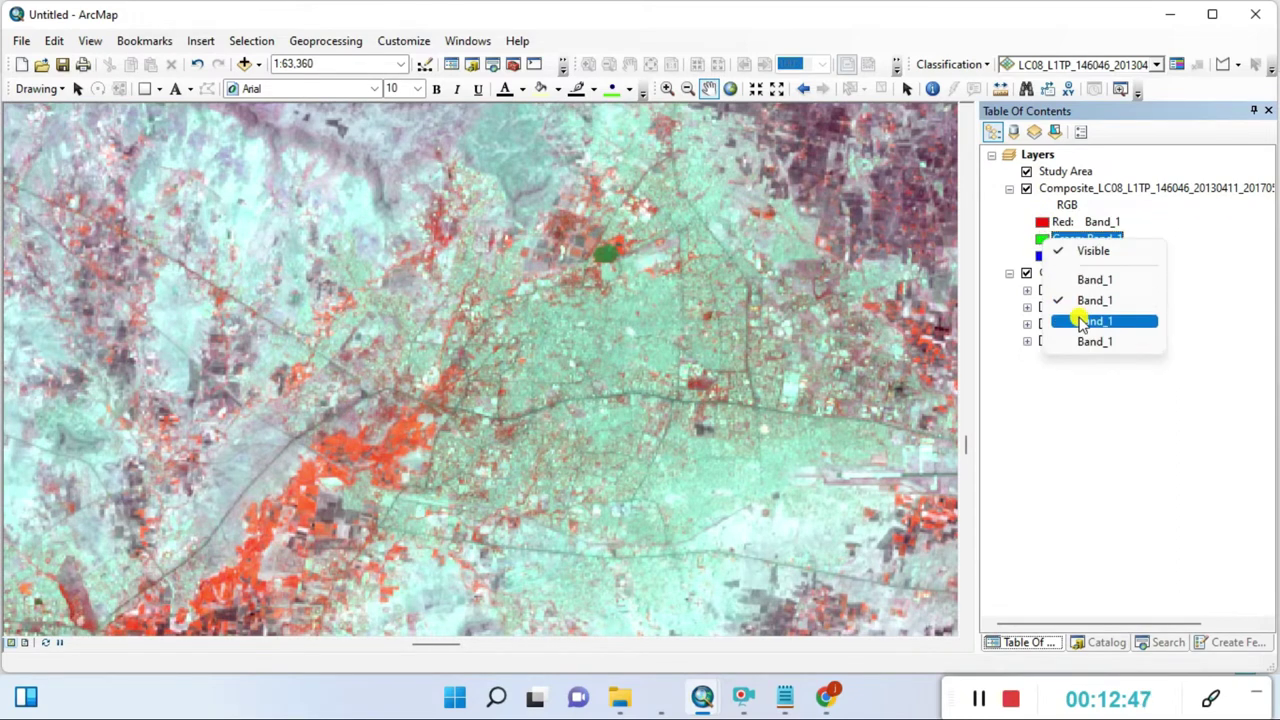
left_click(1080, 320)
left_click(1045, 256)
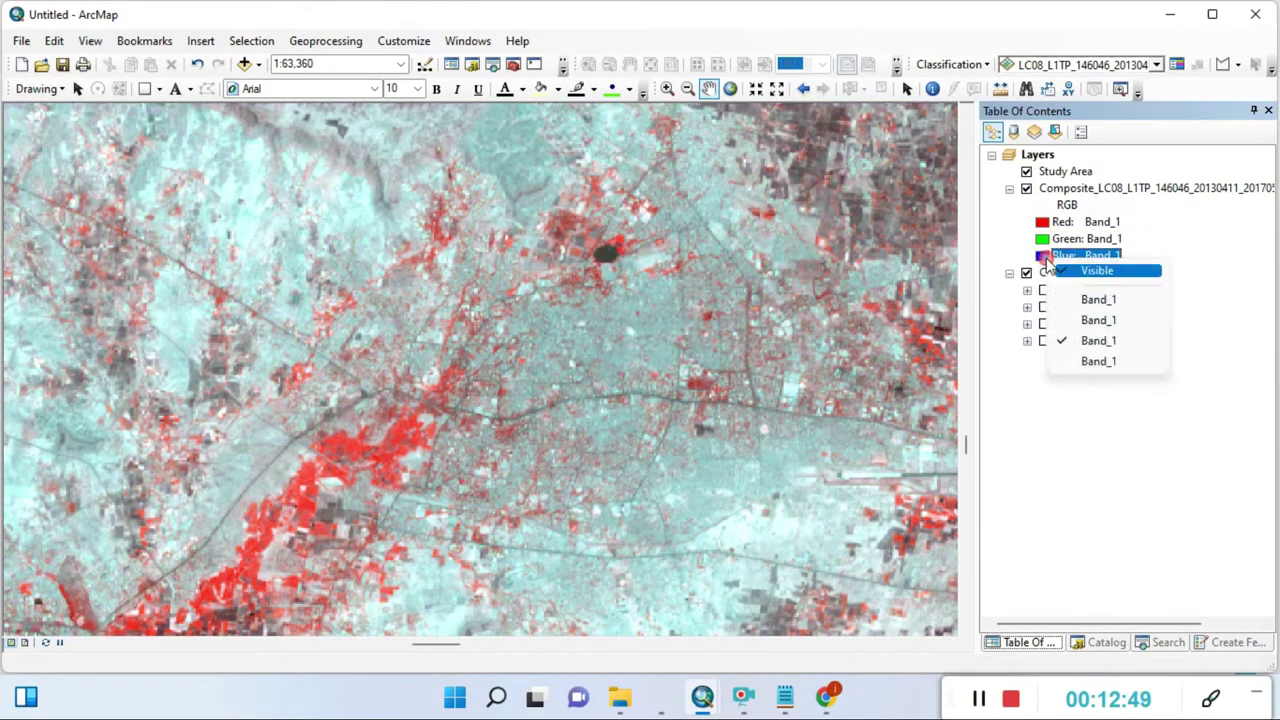
left_click(1095, 321)
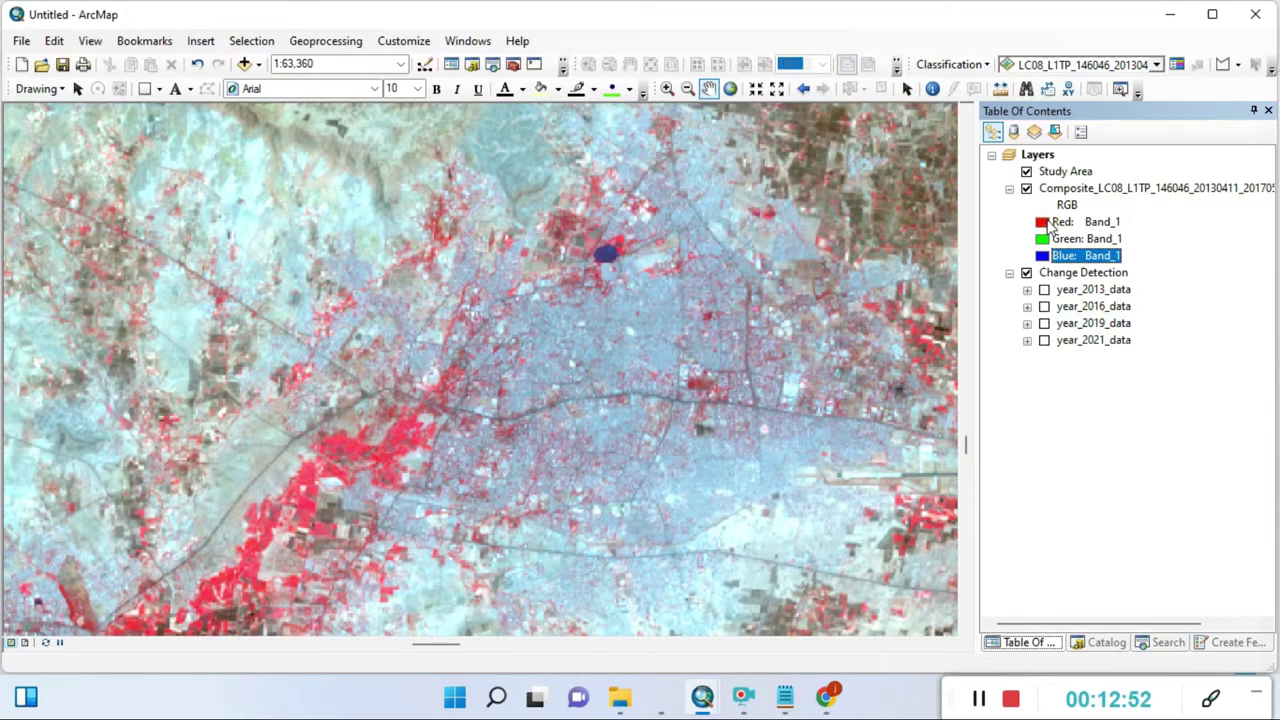
left_click(1050, 225)
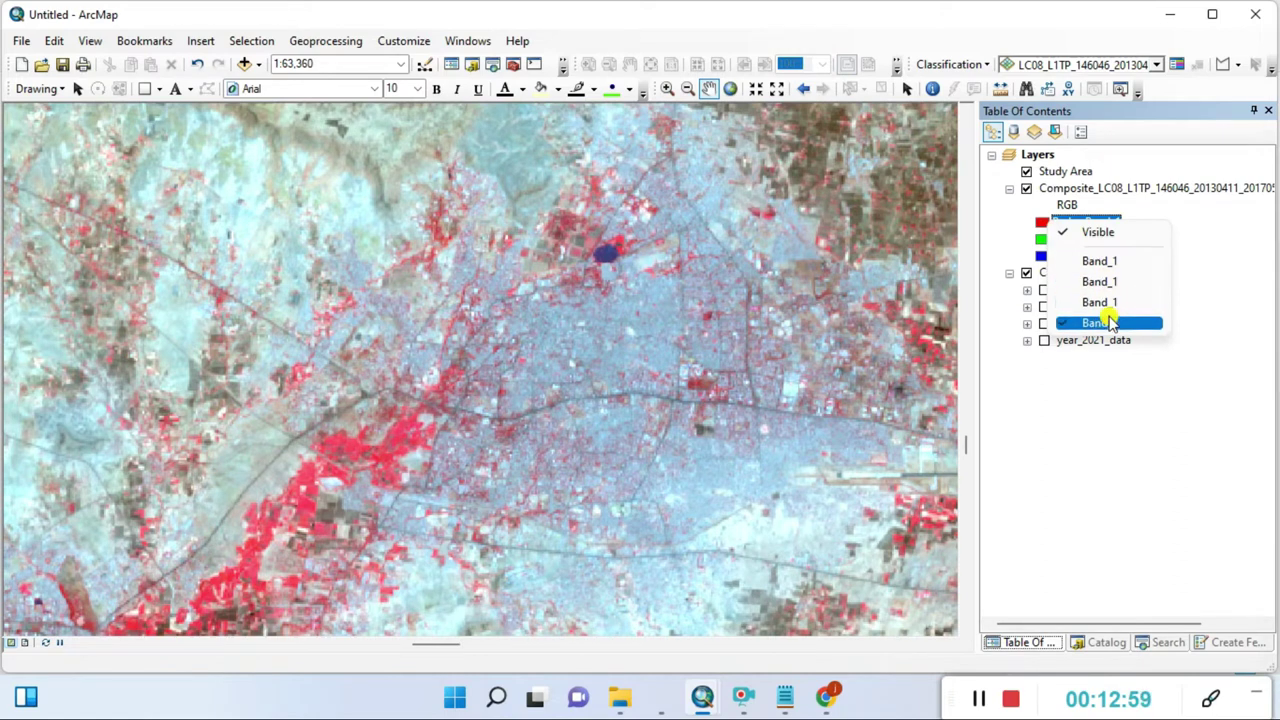
left_click(1100, 420)
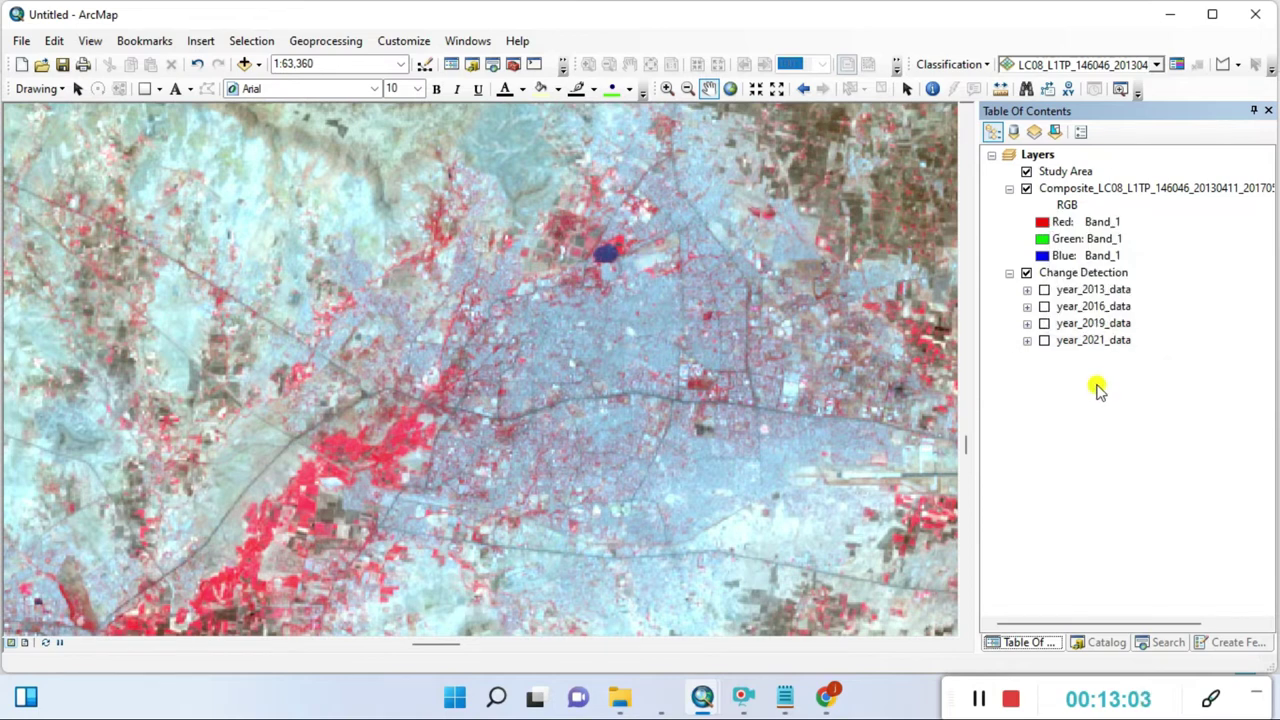
Step: Switch to Chrome and search Google in a new tab for "fcc for landsat 8"
left_click(826, 697)
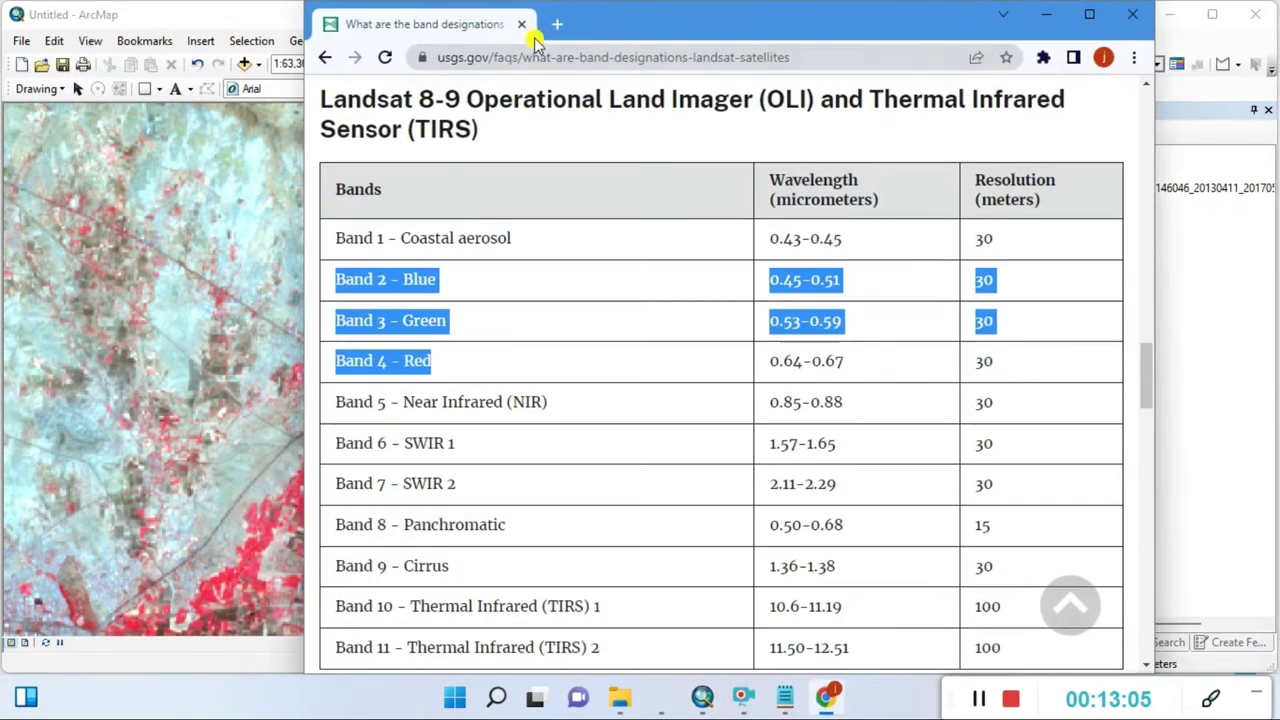
left_click(557, 24)
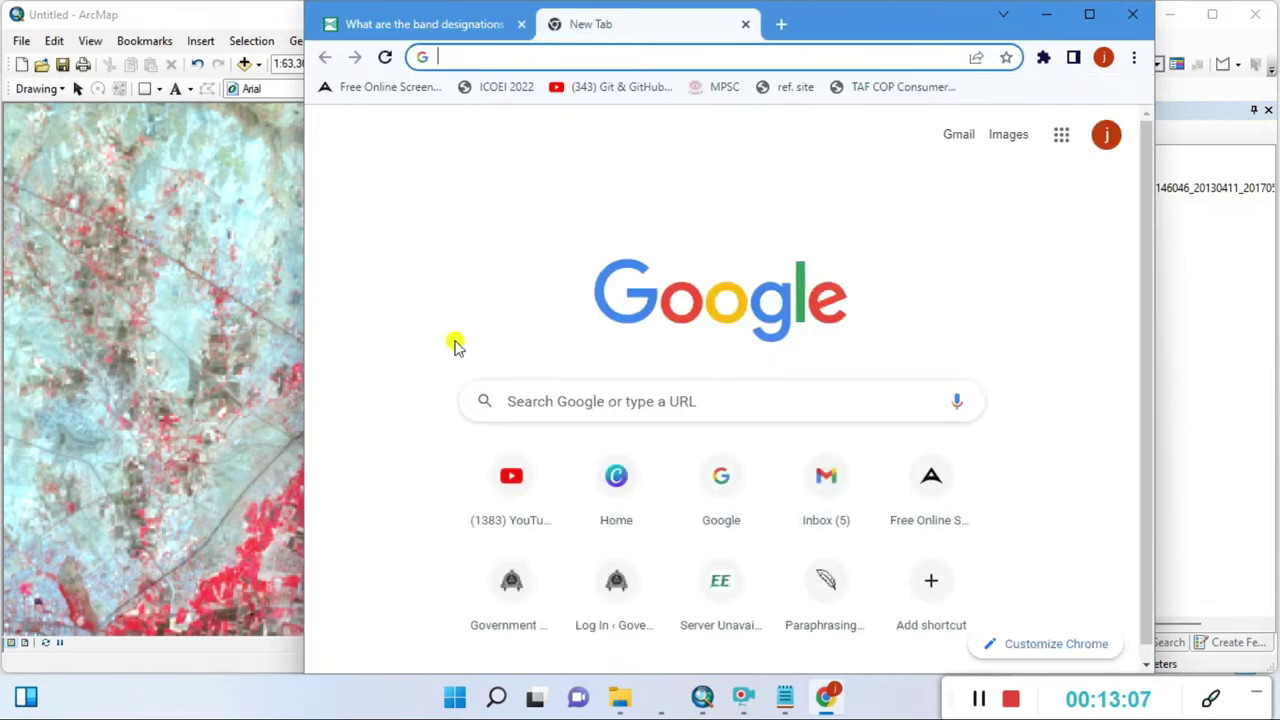
left_click(563, 401)
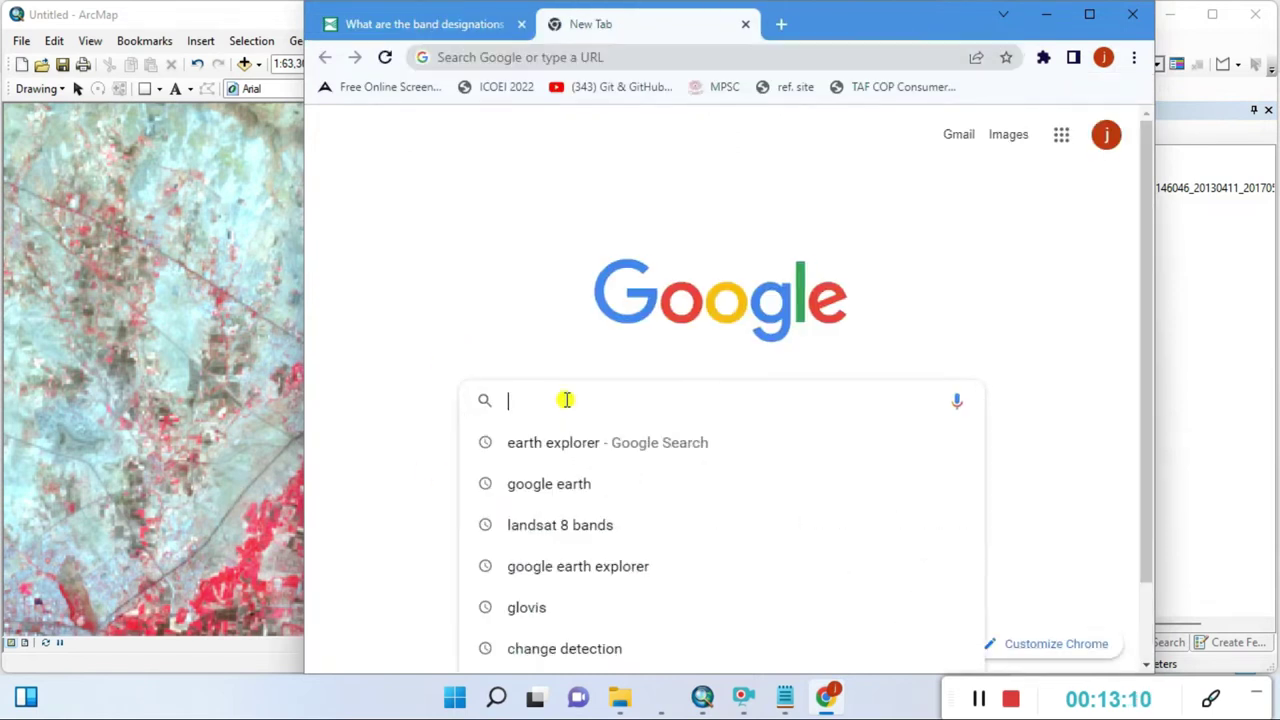
type("FCC")
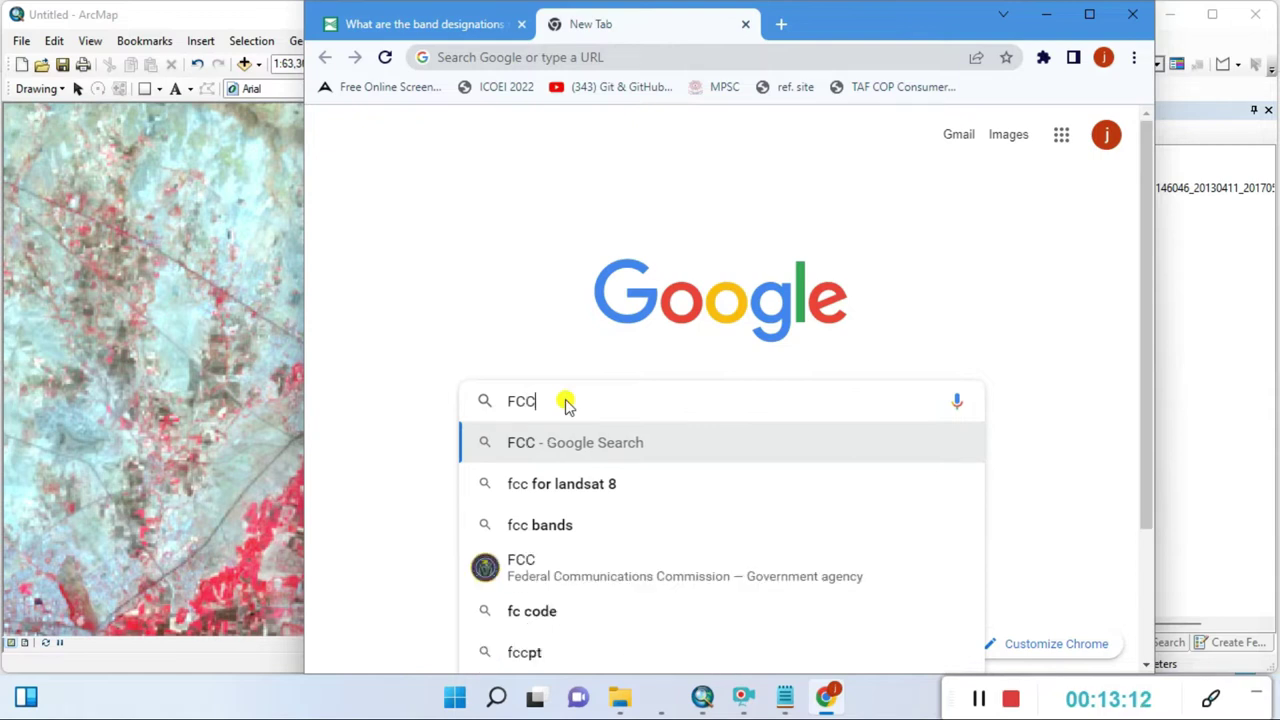
left_click(571, 487)
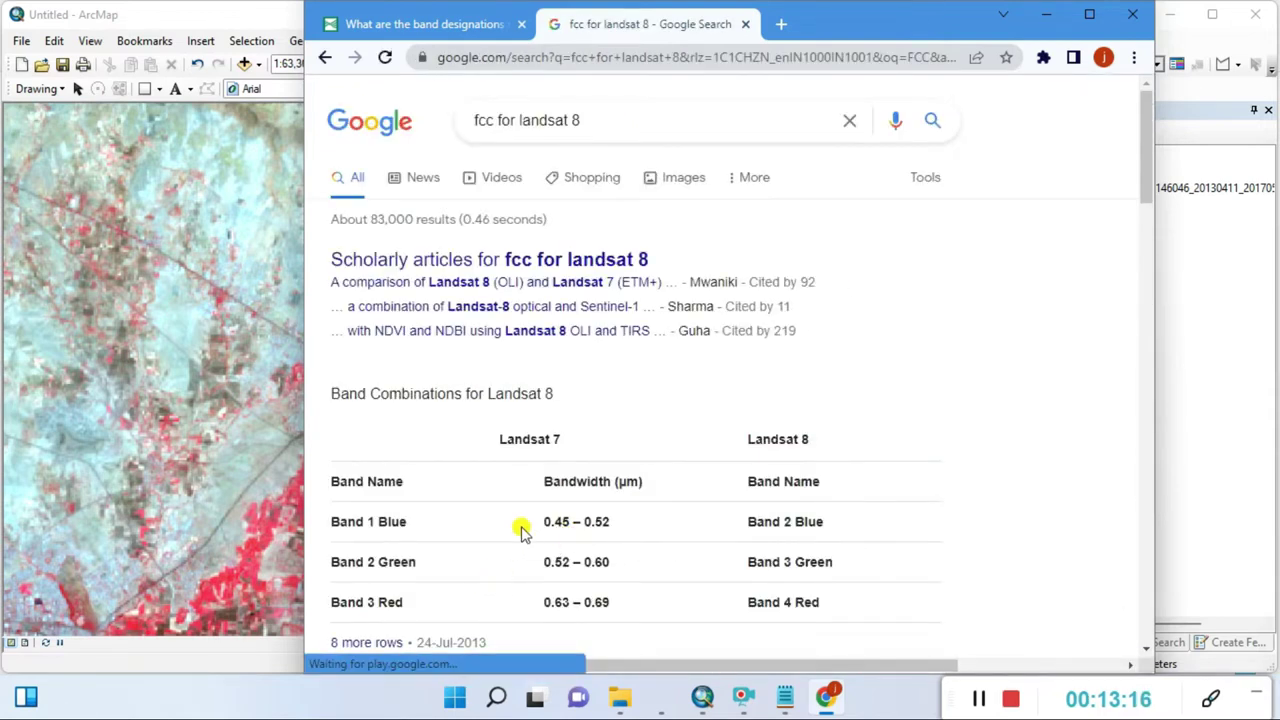
Step: Open Esri's "Band Combinations for Landsat 8" article from the results, accept all cookies, and bring up its band combination table
scroll(520, 530, "down", 2)
scroll(518, 538, "up", 1)
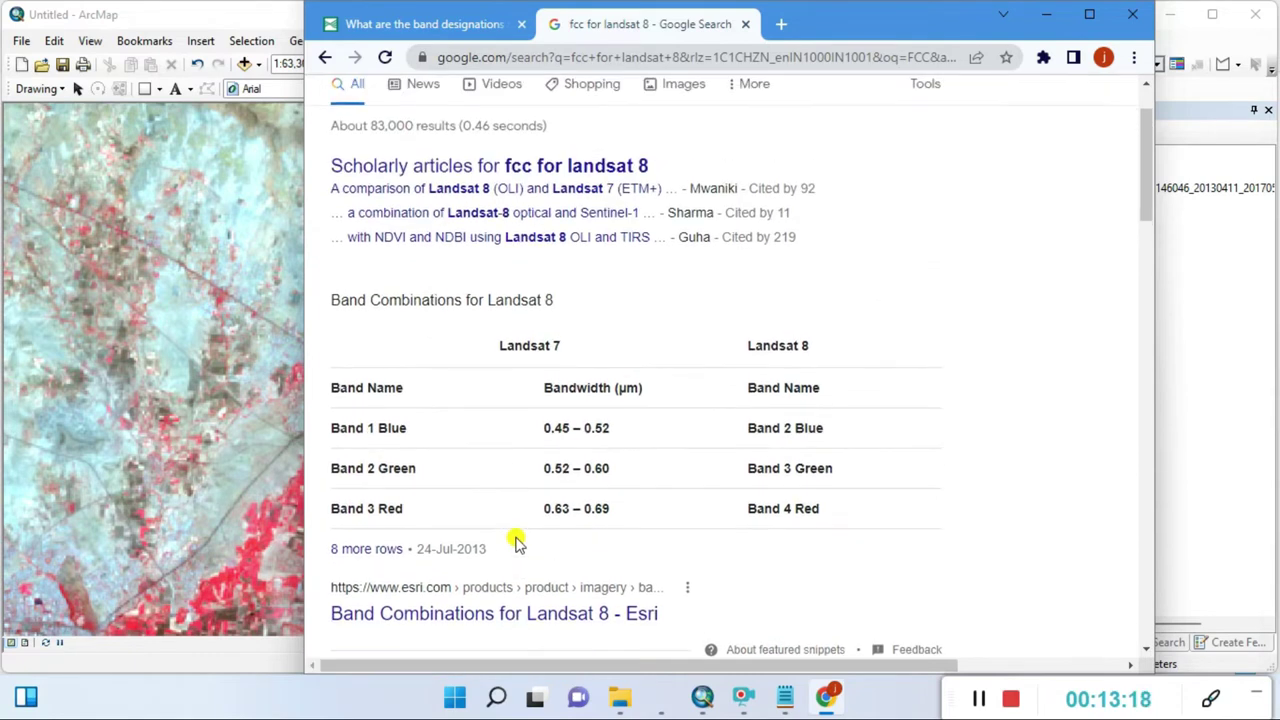
scroll(517, 540, "down", 3)
left_click(465, 240)
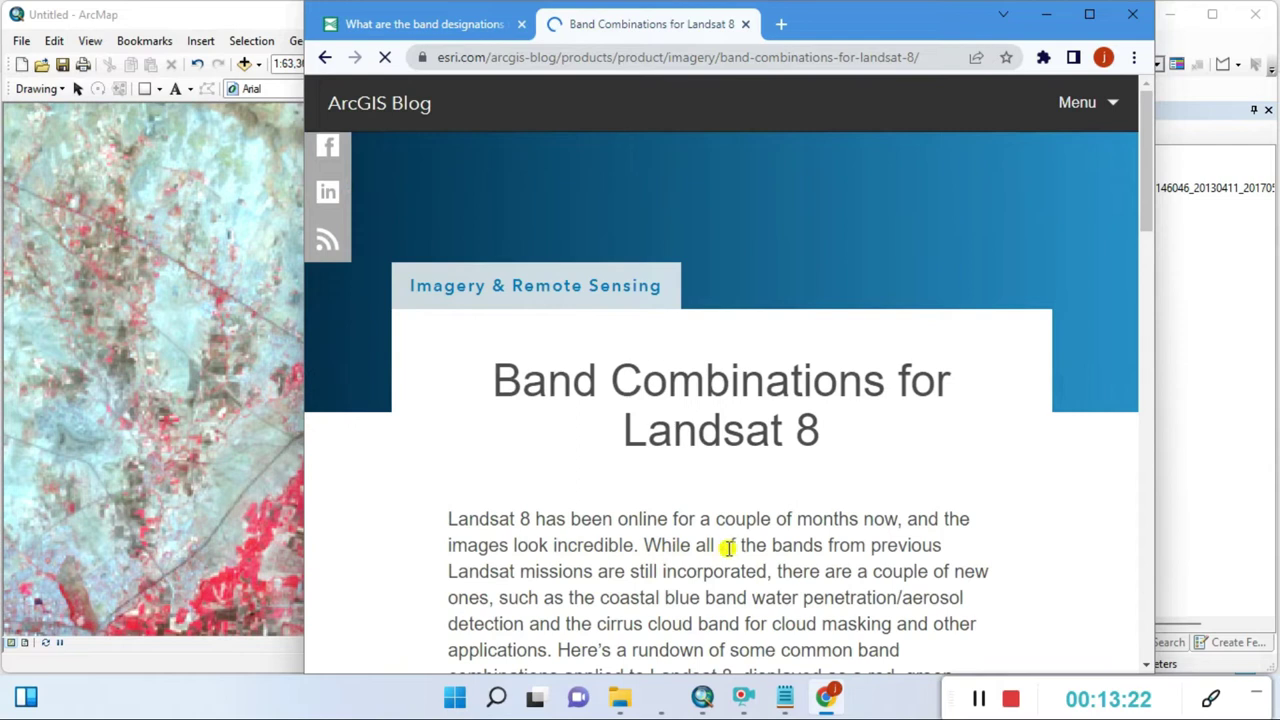
scroll(728, 547, "down", 3)
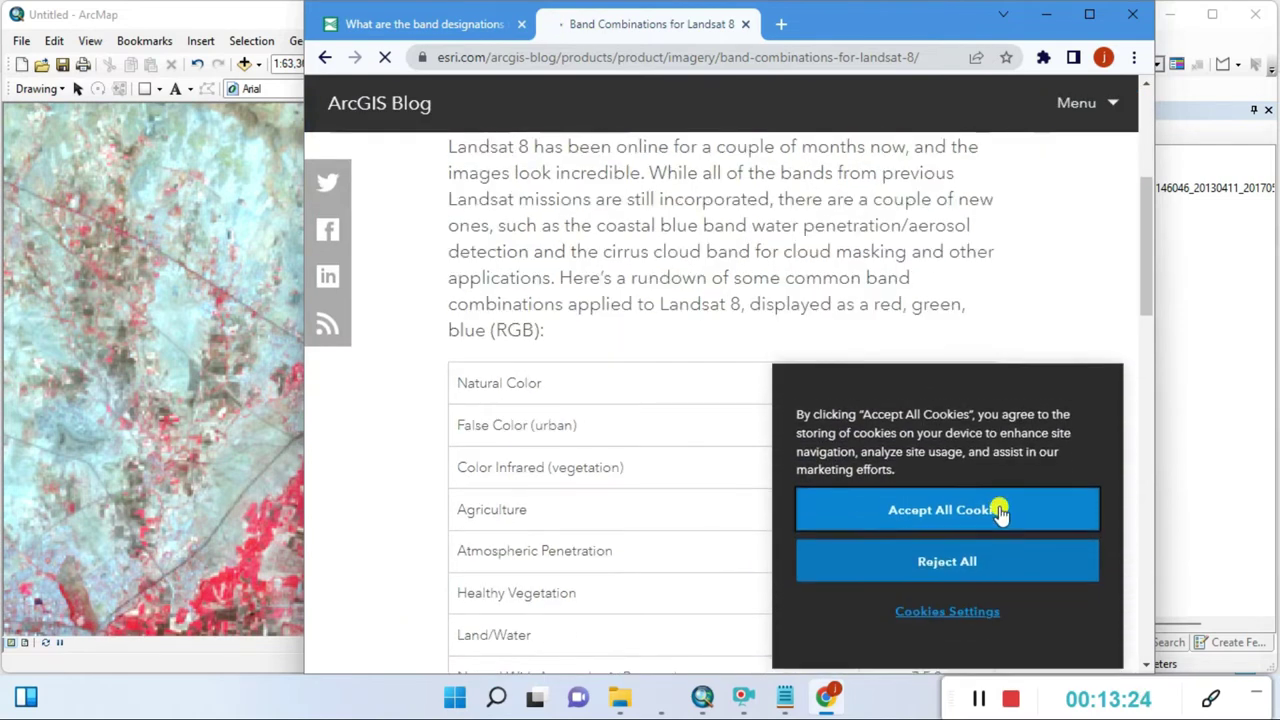
left_click(994, 508)
scroll(791, 600, "down", 1)
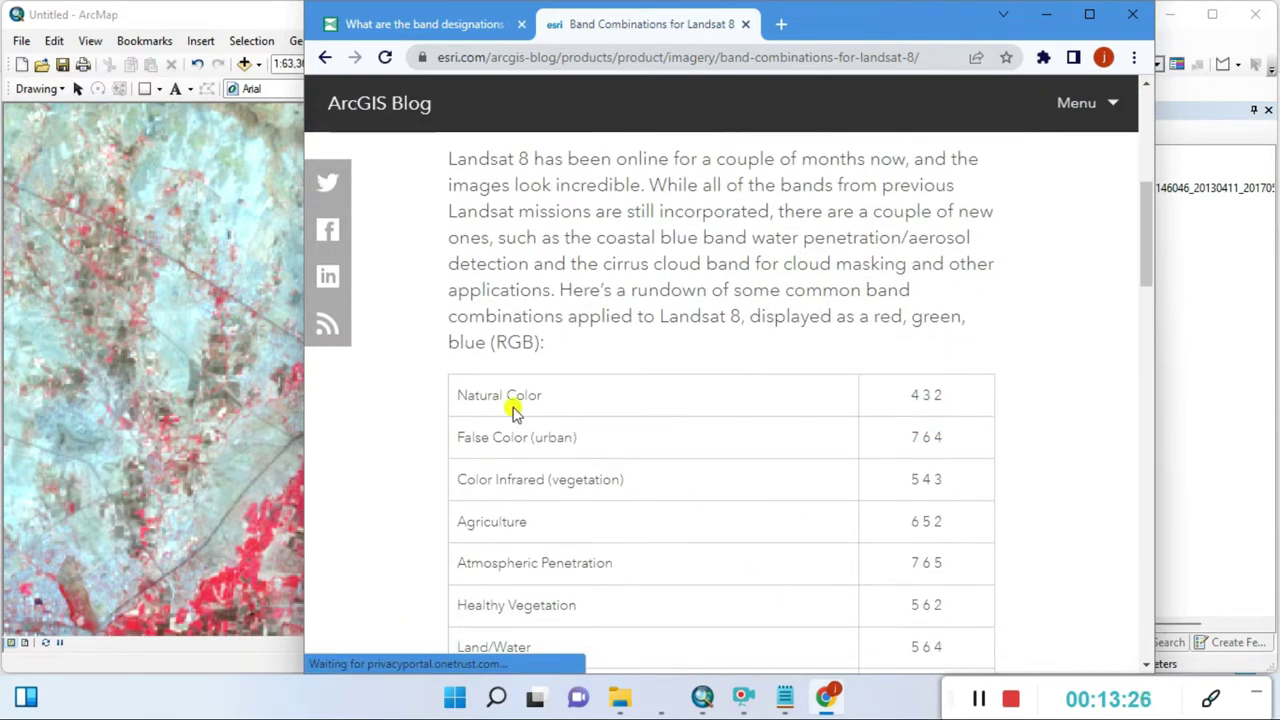
Step: Examine the RGB band combinations listed for natural color, false color, color infrared, agriculture, atmospheric penetration, vegetation and land/water
left_click_drag(487, 397, 941, 400)
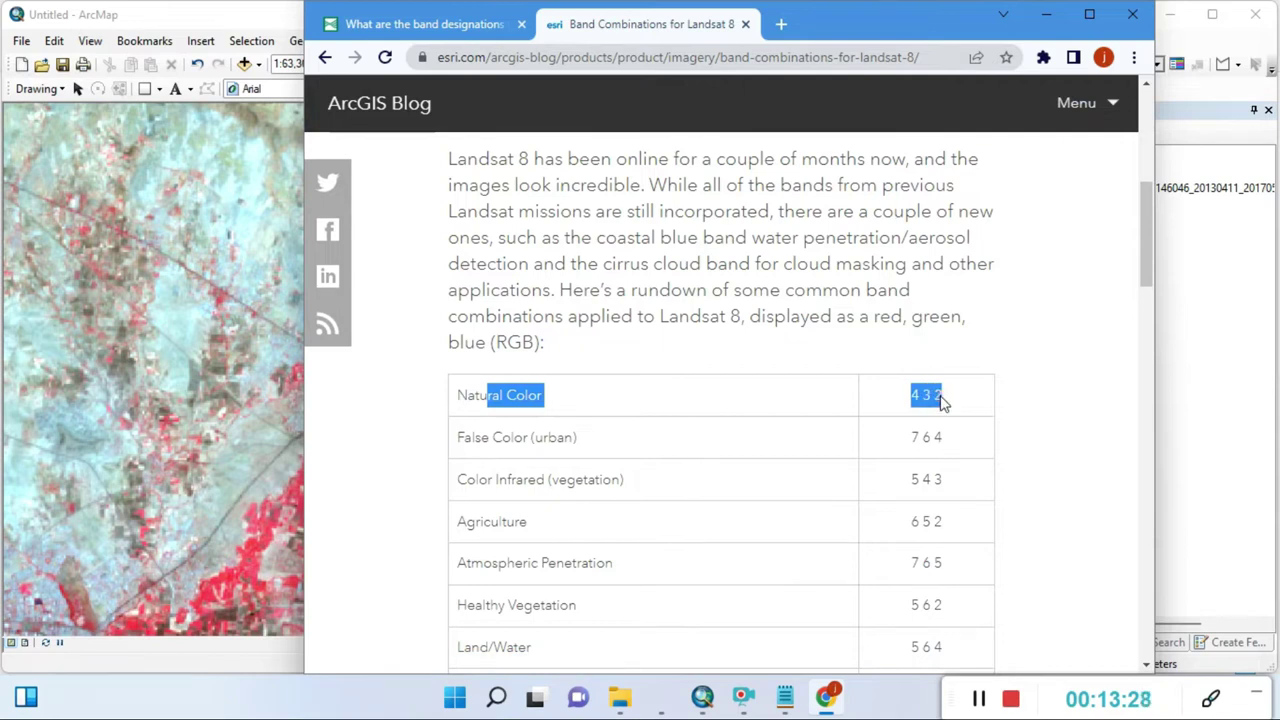
left_click_drag(491, 440, 939, 436)
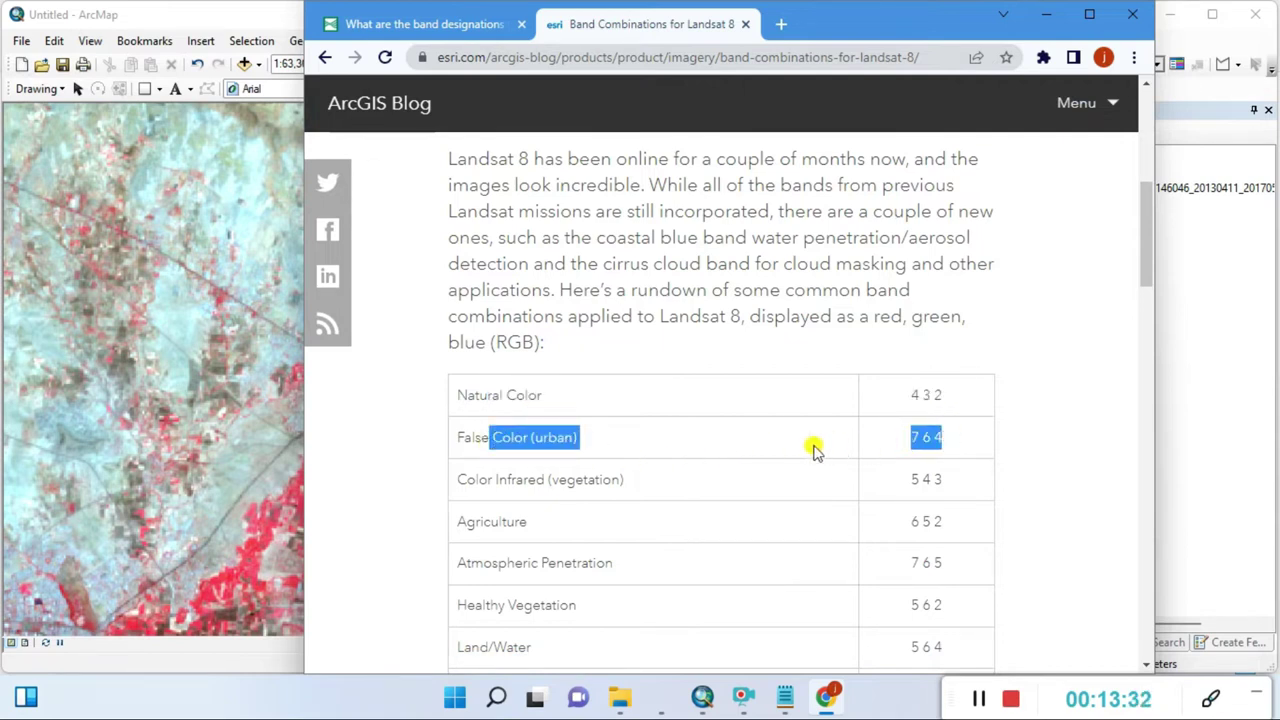
left_click(551, 441)
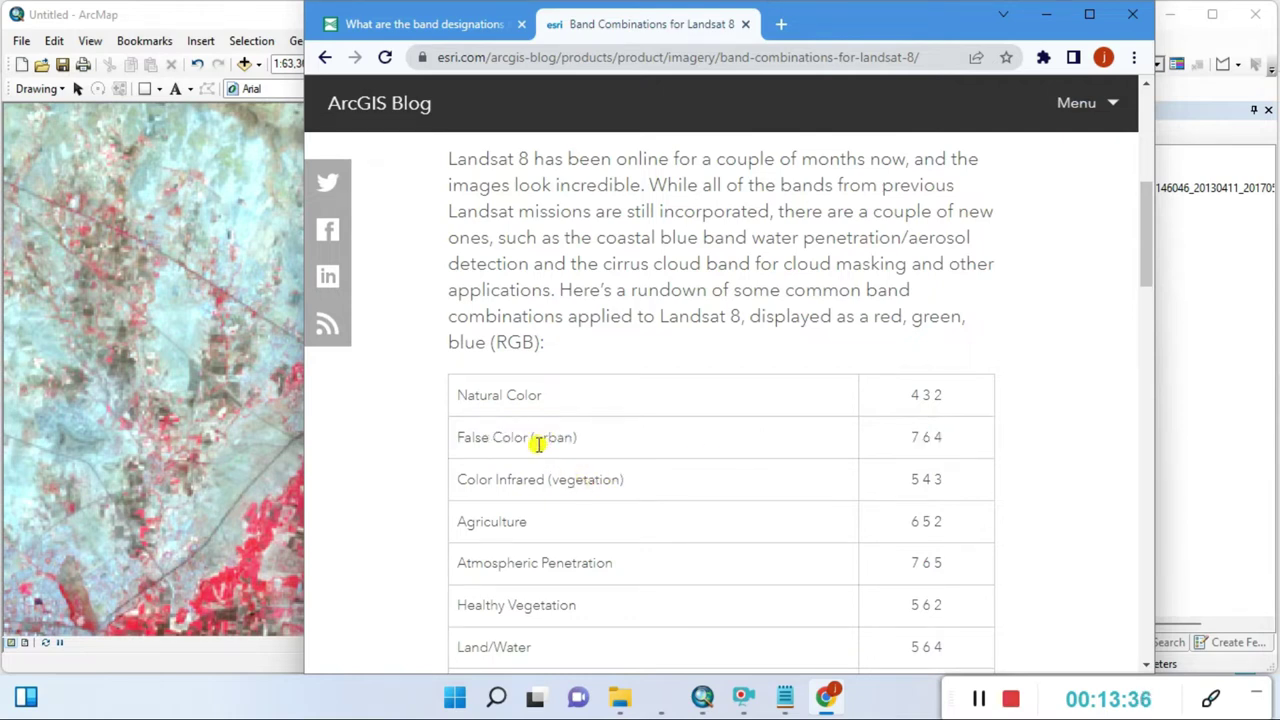
double_click(557, 438)
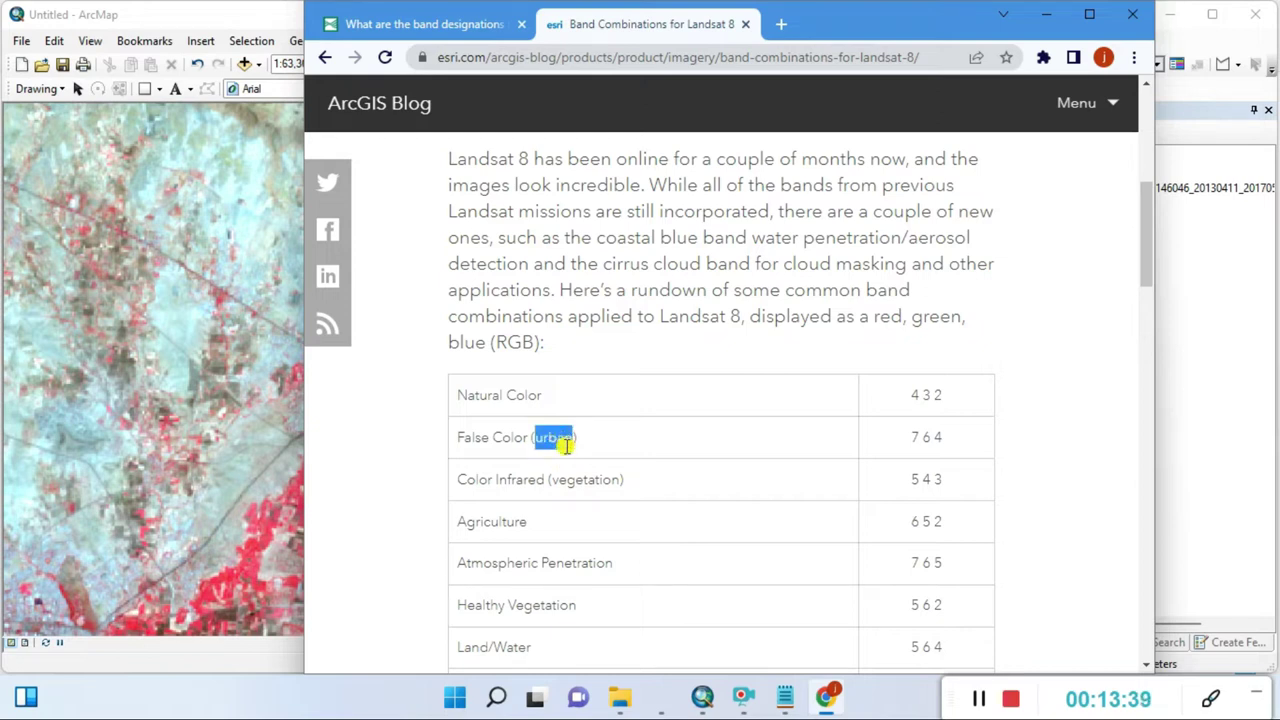
double_click(577, 480)
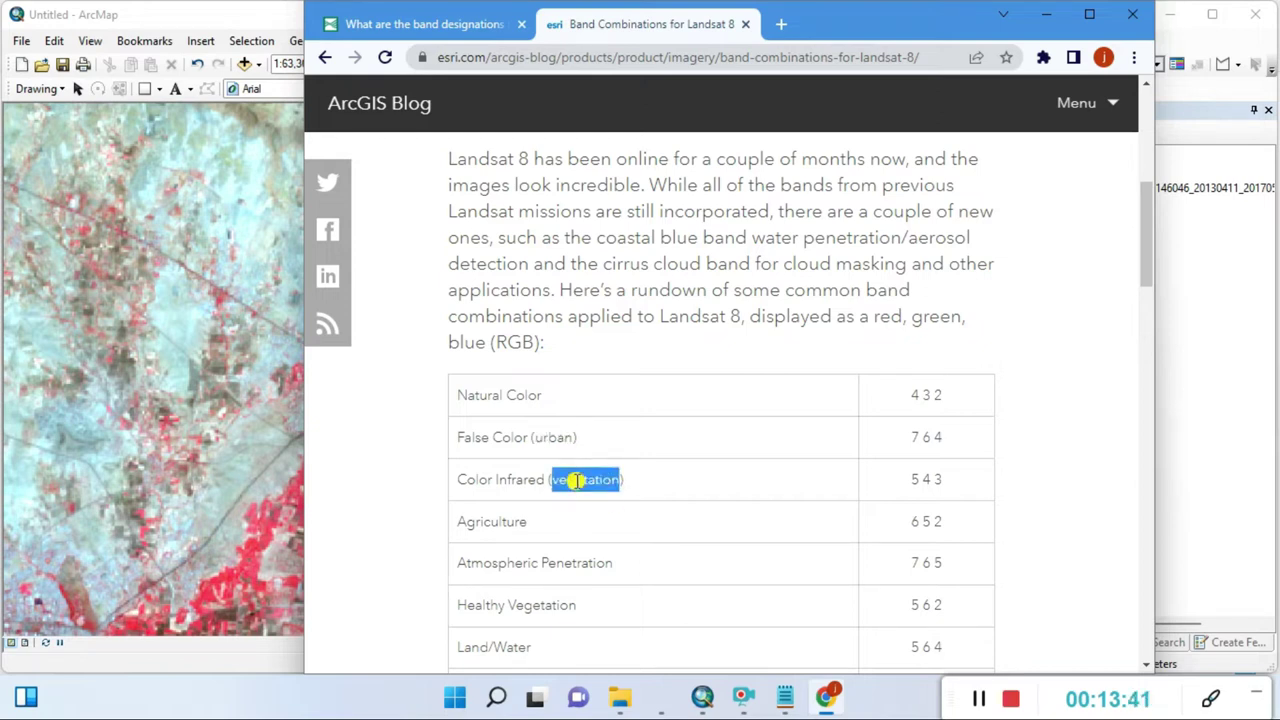
left_click(915, 477)
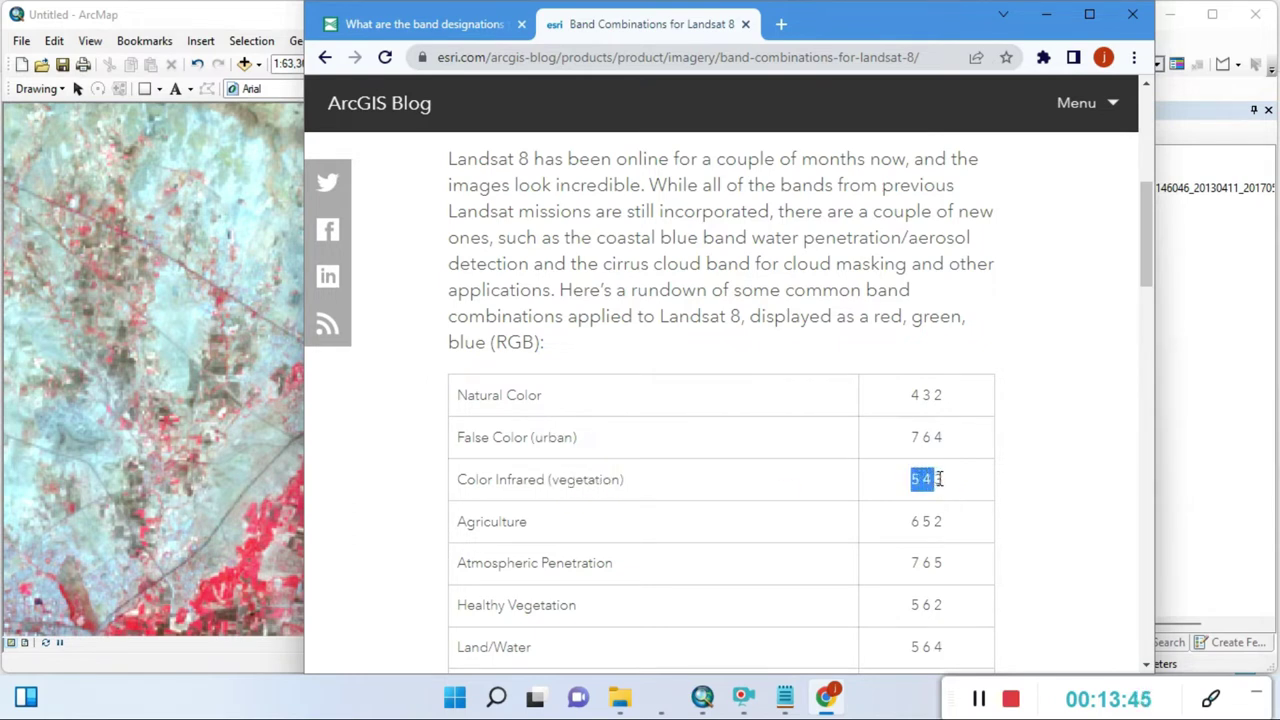
double_click(515, 524)
left_click(945, 527)
double_click(594, 562)
left_click(916, 560)
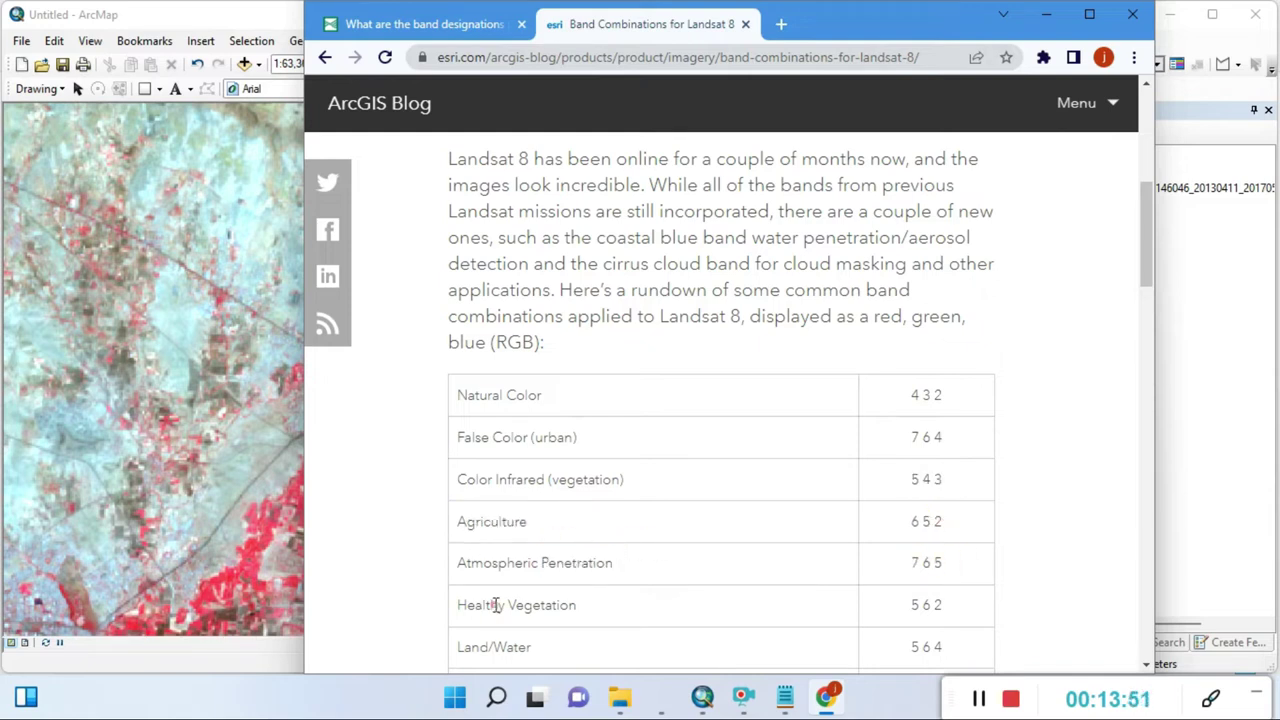
left_click(545, 651)
left_click_drag(966, 649, 940, 646)
scroll(937, 646, "down", 2)
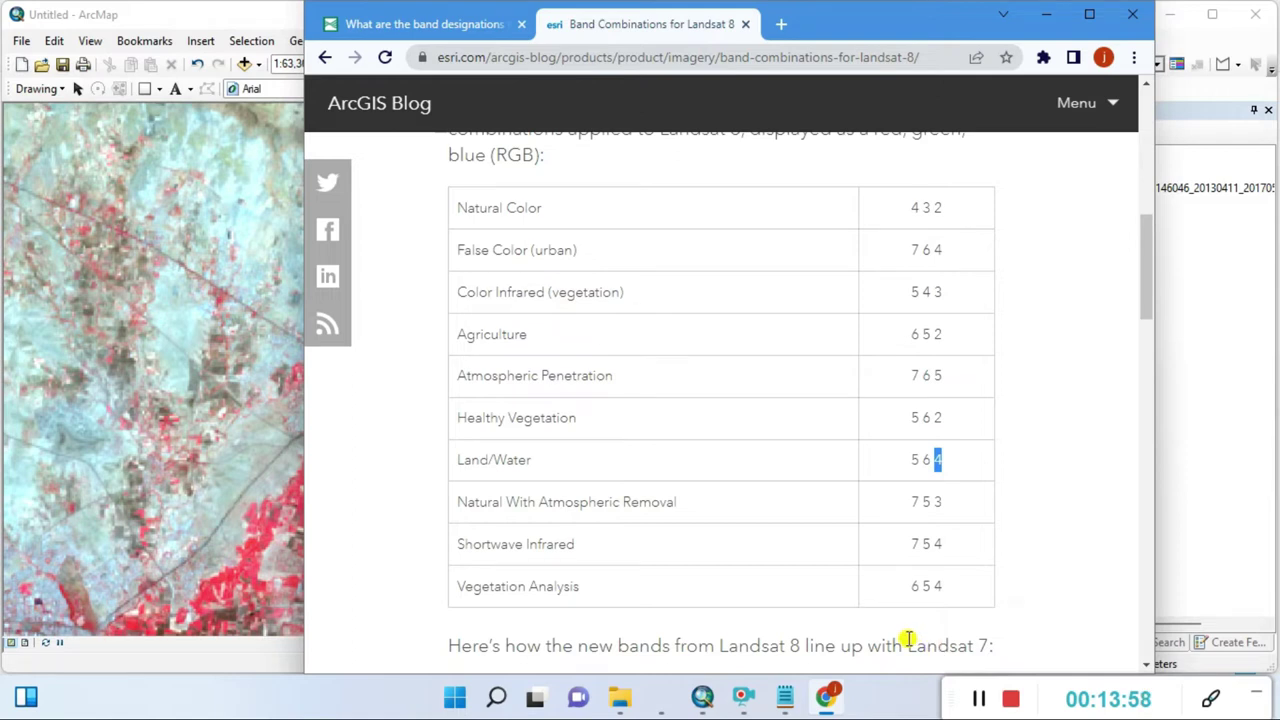
Step: Return to ArcMap, expand the year_2013_data group and widen the Table Of Contents to show the full raster names
left_click_drag(1040, 2, 1048, 12)
left_click(1044, 22)
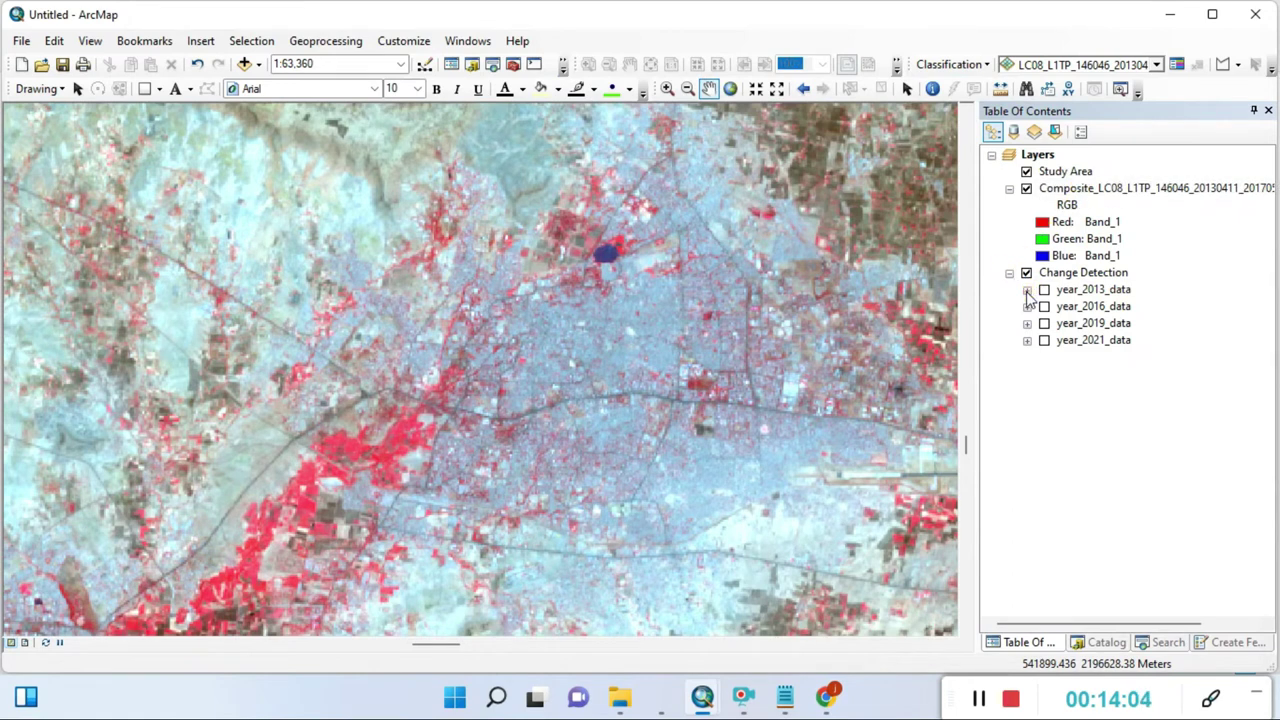
left_click(1027, 290)
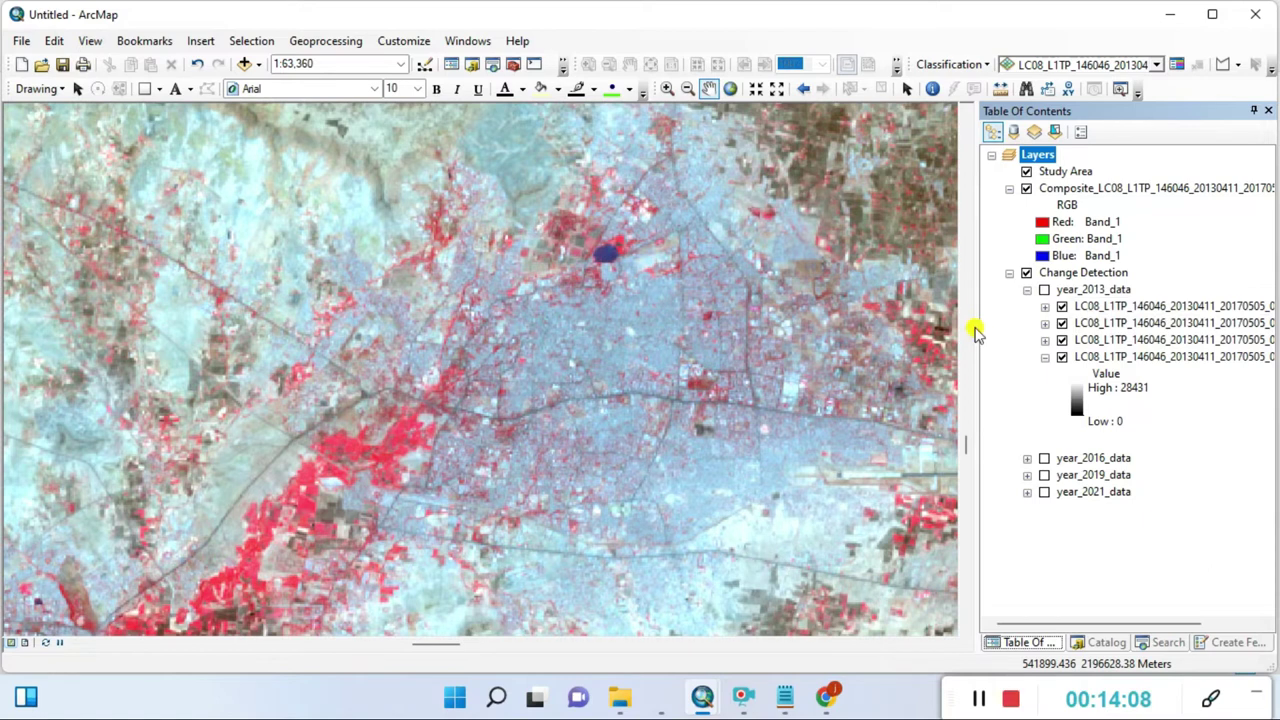
left_click_drag(928, 326, 855, 330)
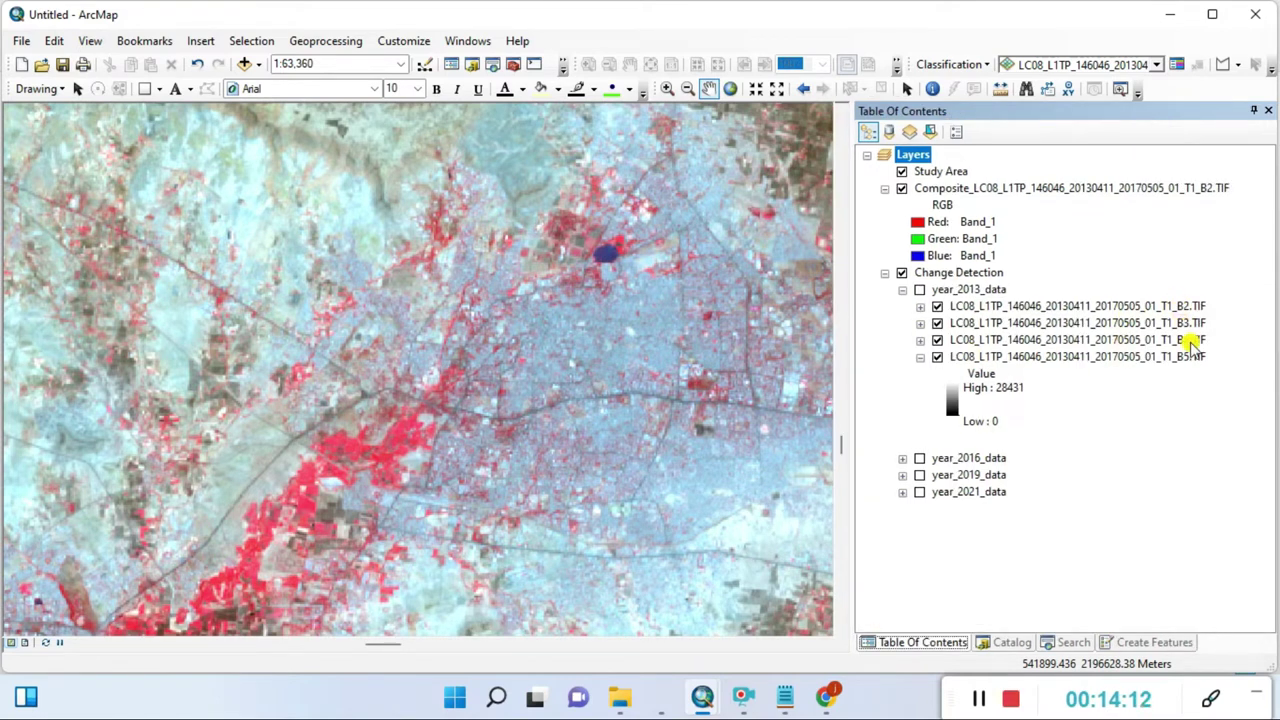
Step: Start adding data to the year_2013_data group and browse to the 2013 Landsat scene folder inside 07_Raster Data-L8
right_click(968, 290)
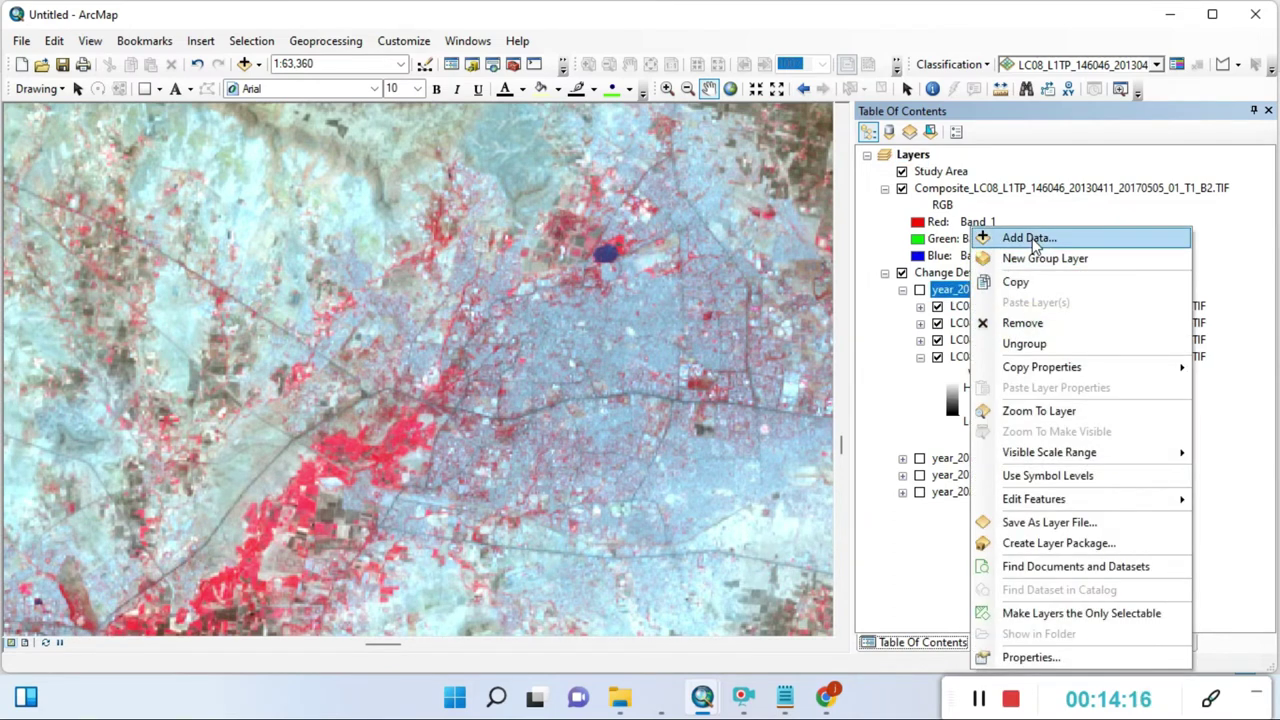
left_click(1030, 236)
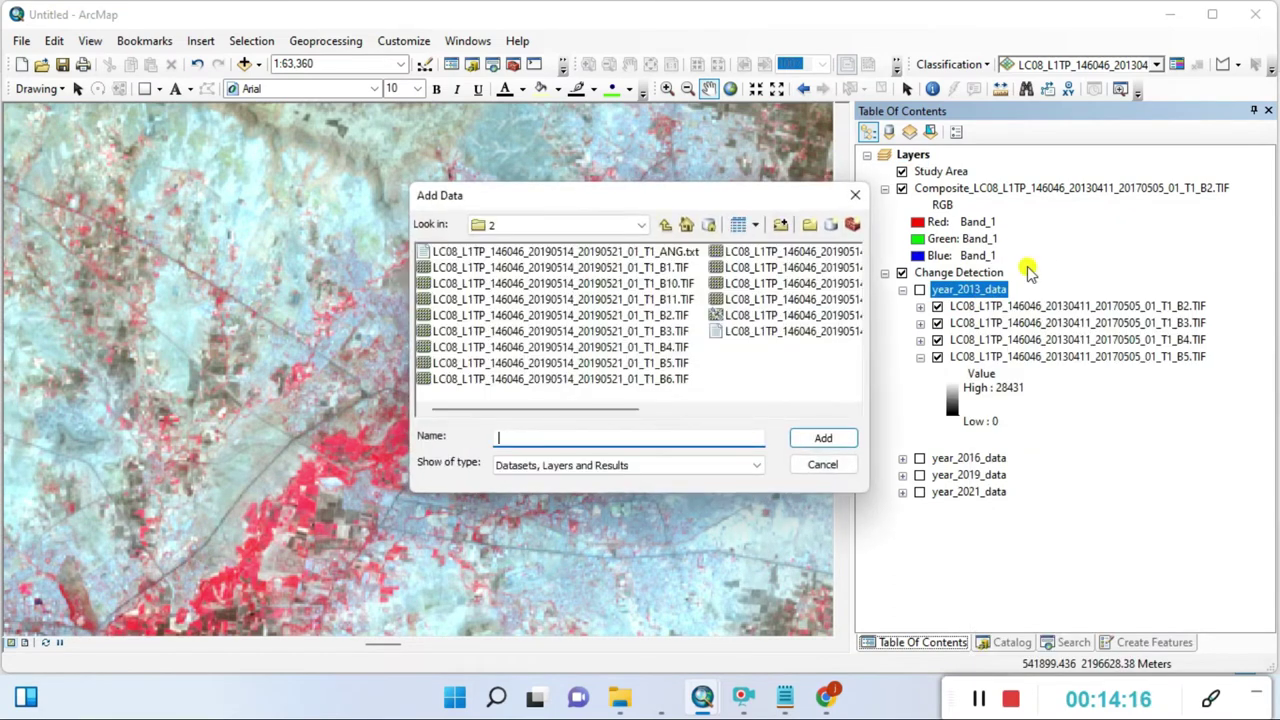
left_click(665, 225)
left_click(665, 225)
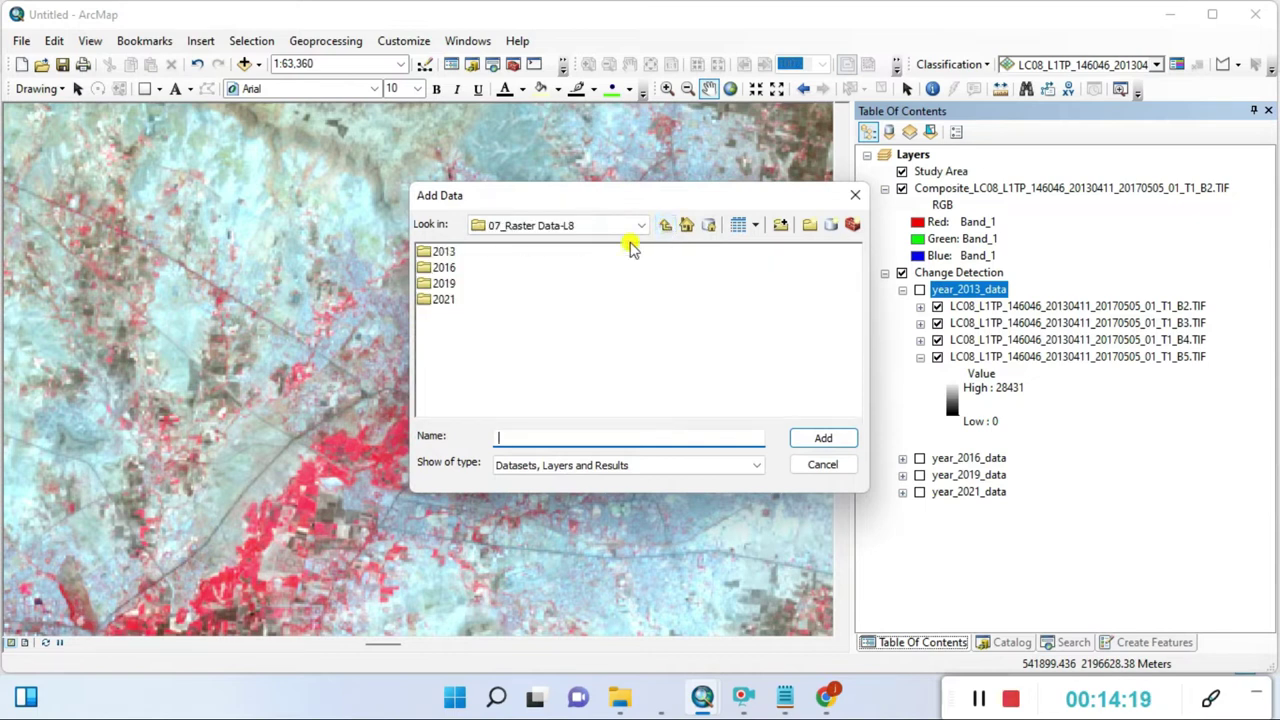
double_click(440, 251)
double_click(563, 254)
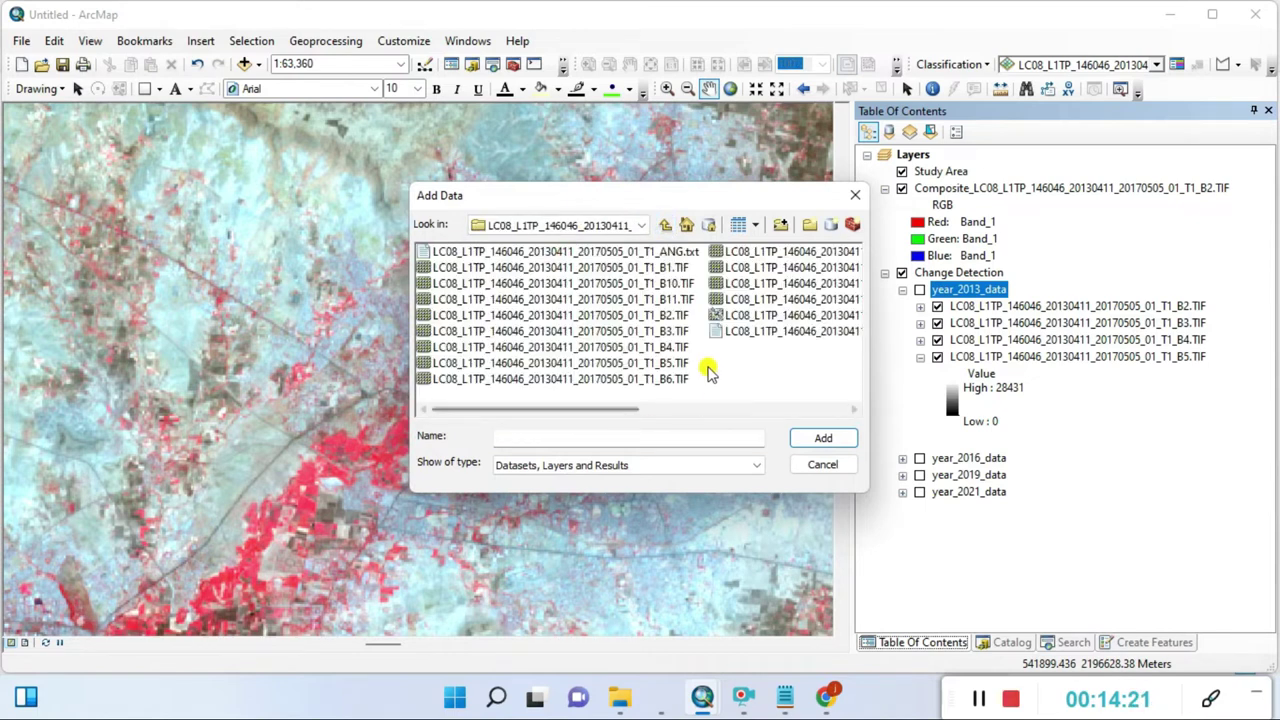
Step: Add the 2013 B6 and B7 TIF rasters to the group, building pyramids for both with Nearest Neighbor resampling and default compression
left_click(671, 380)
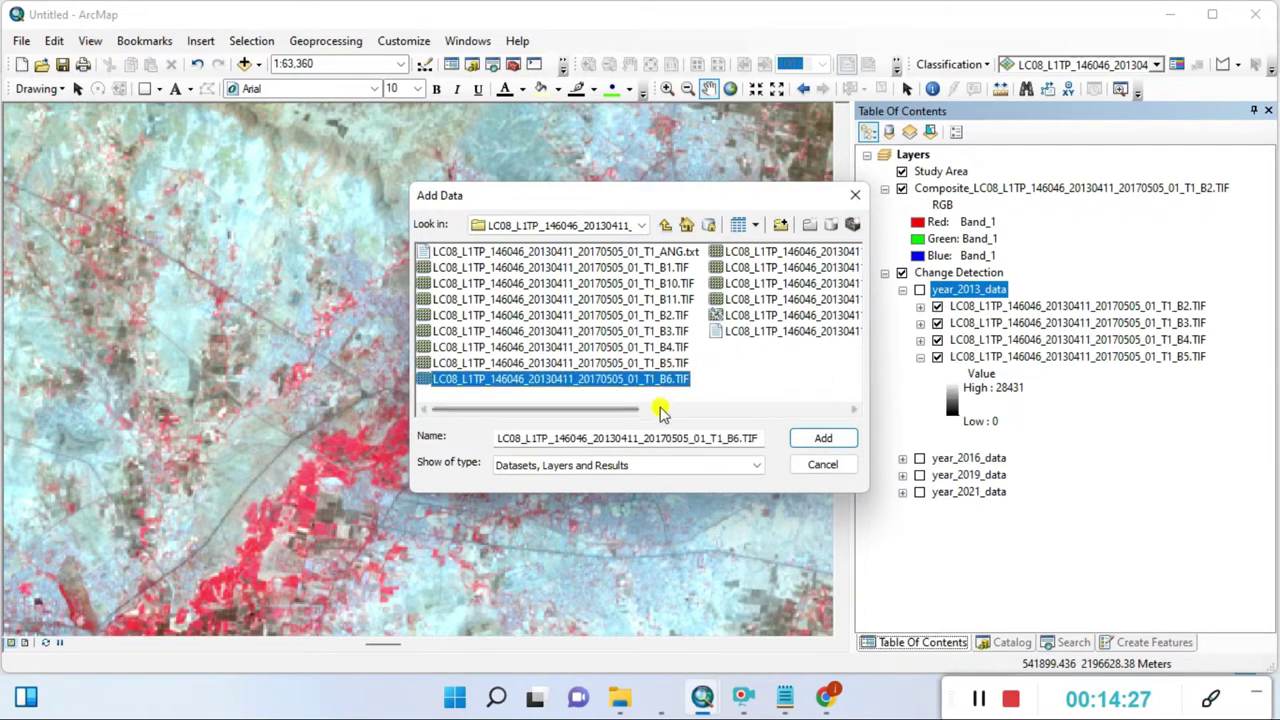
mouse_move(634, 410)
left_mouse_down()
mouse_move(800, 418)
mouse_move(637, 418)
left_mouse_up()
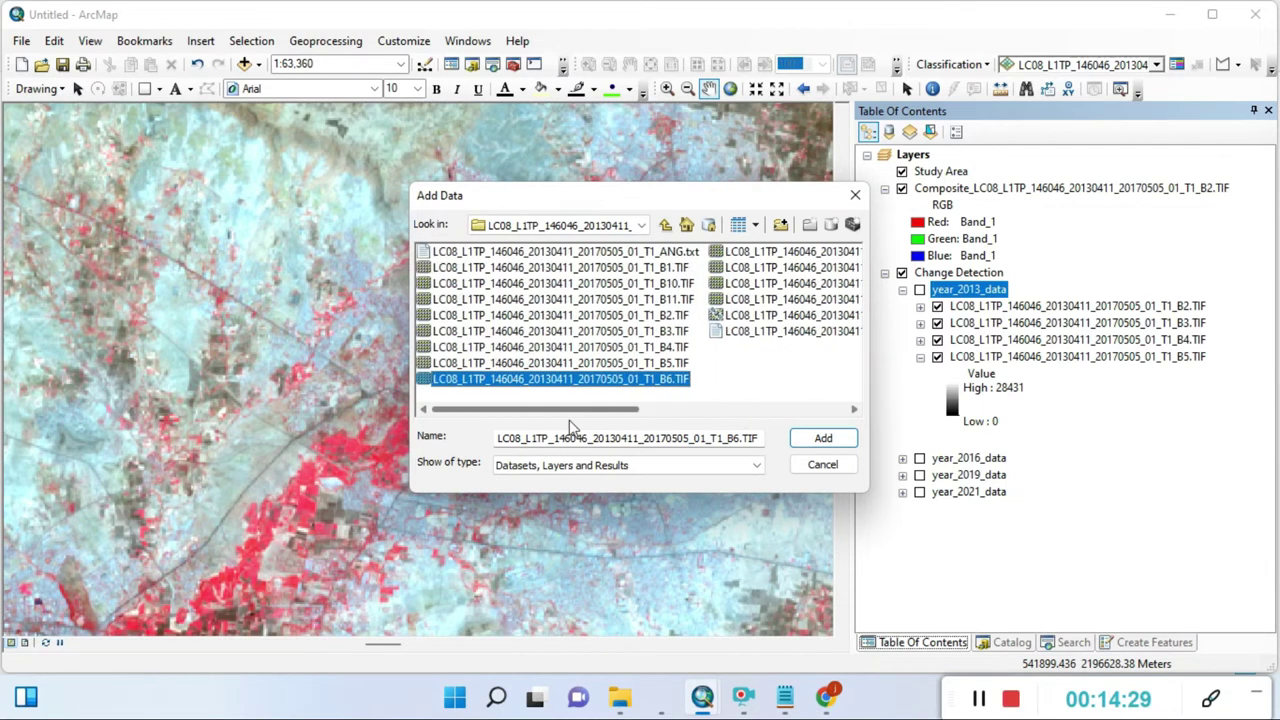
left_click(820, 438)
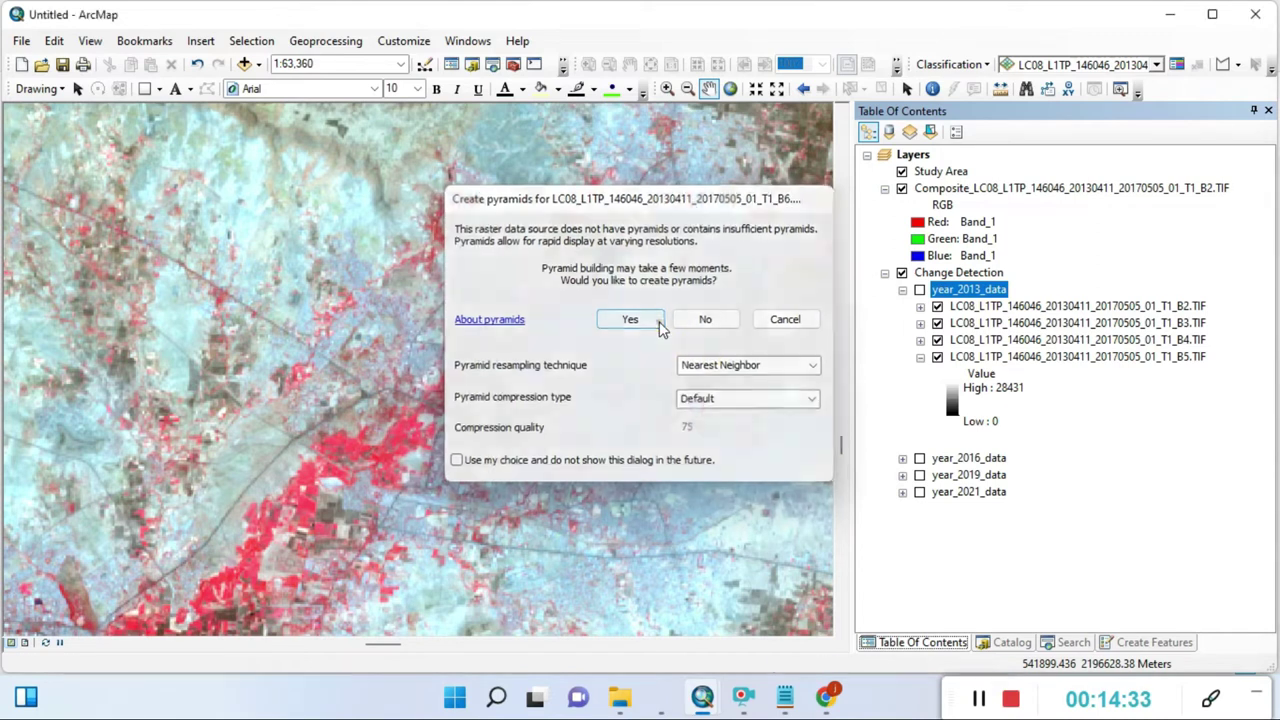
left_click(655, 322)
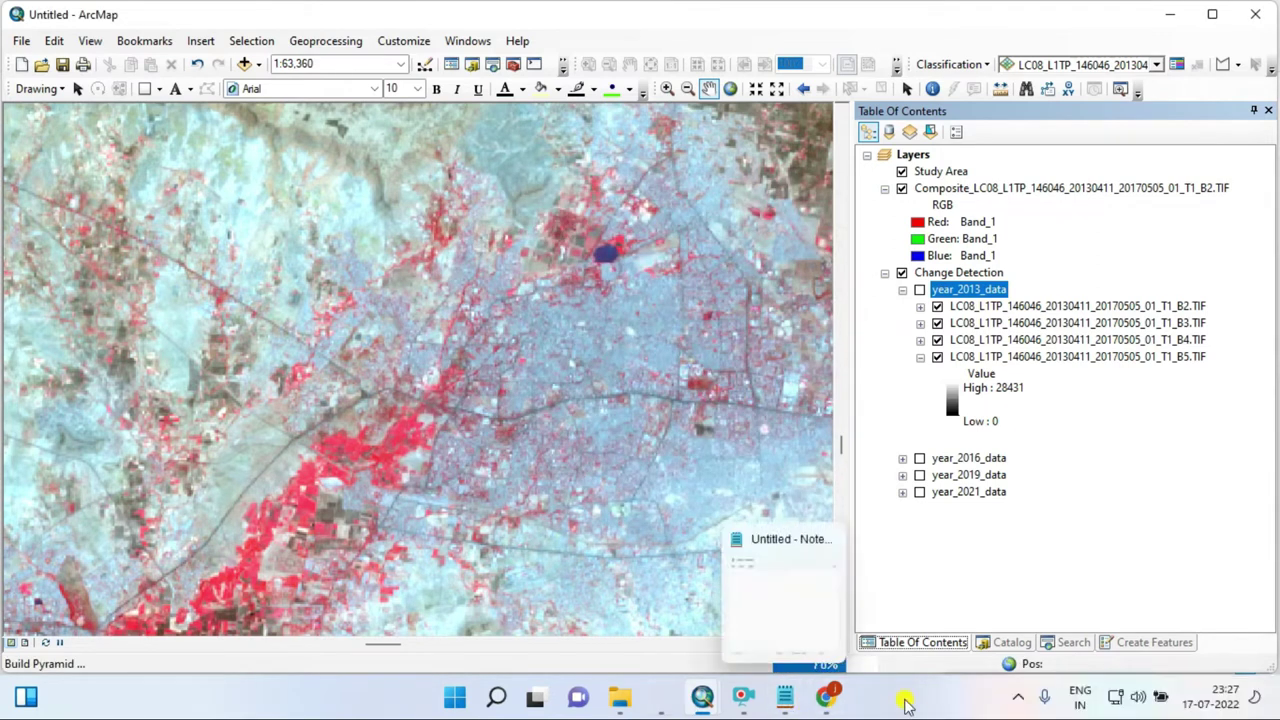
mouse_move(745, 693)
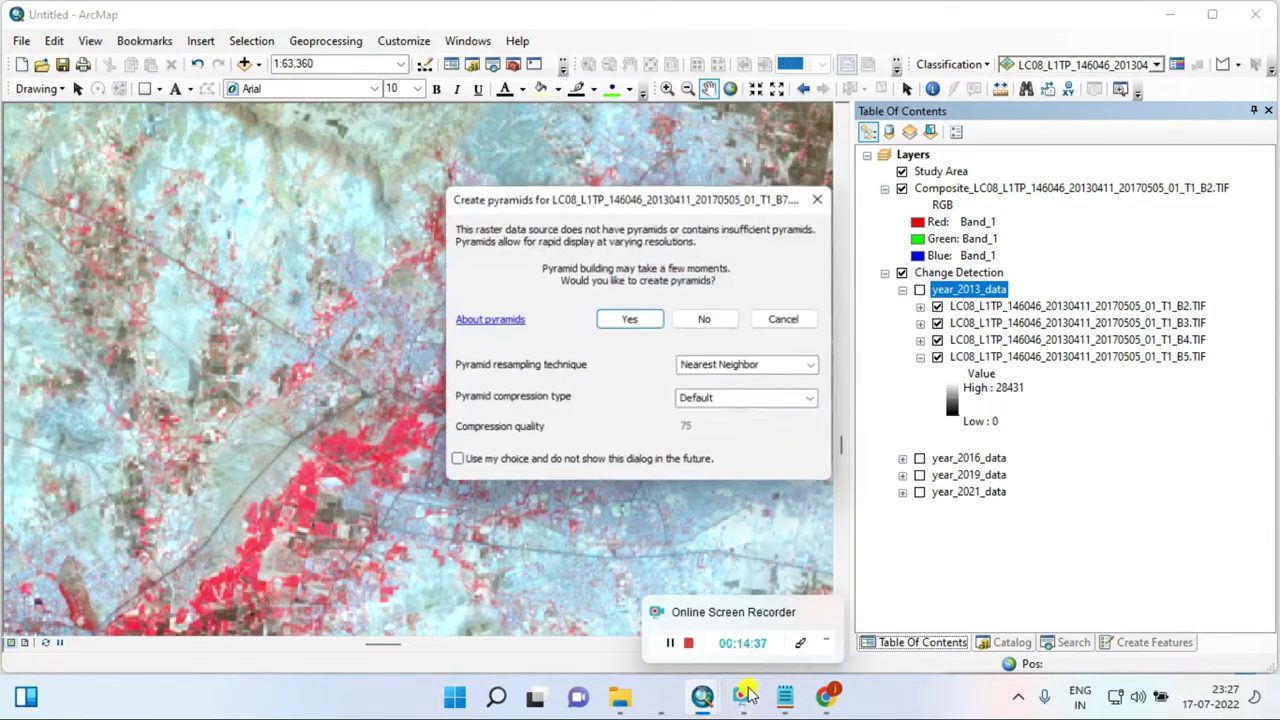
left_click(631, 318)
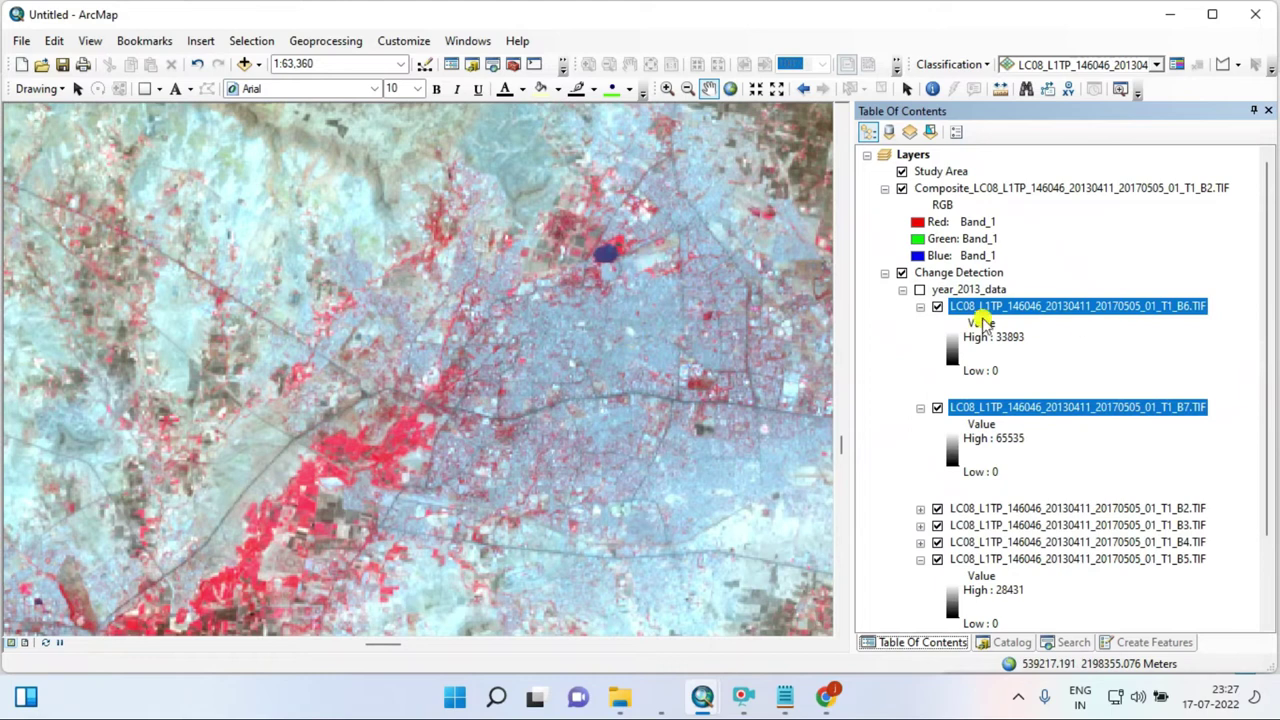
Step: Move the 2013 B6 and B7 rasters below B5 in the year_2013_data group, then collapse the raster legends and the group
left_click(920, 307)
left_click(920, 324)
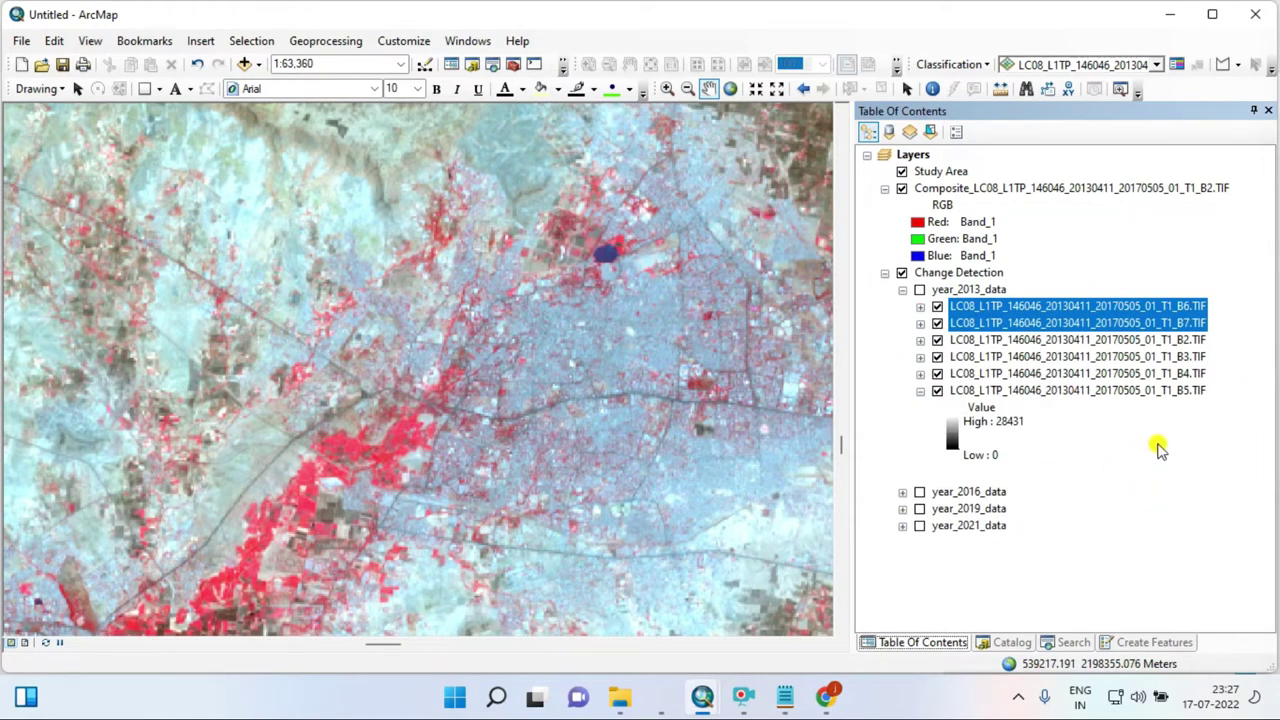
left_click(1028, 322)
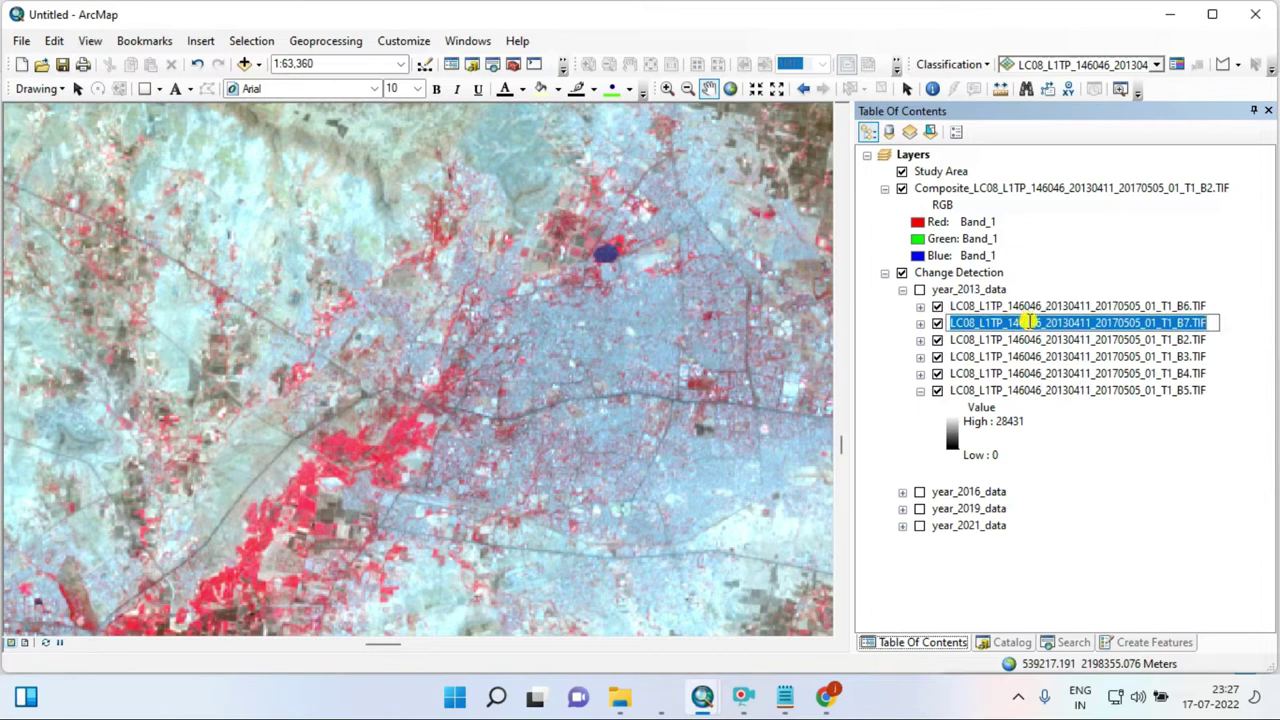
key("Escape")
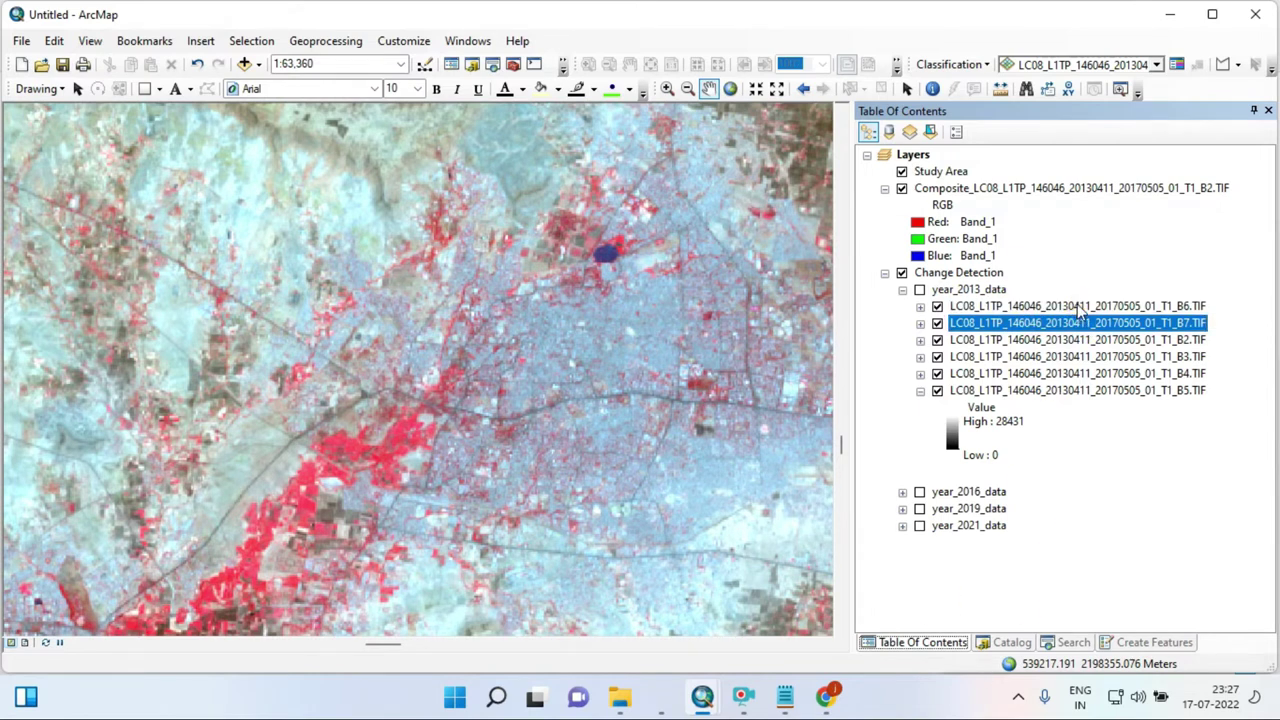
left_click(1070, 306)
left_click_drag(1064, 310, 1152, 424)
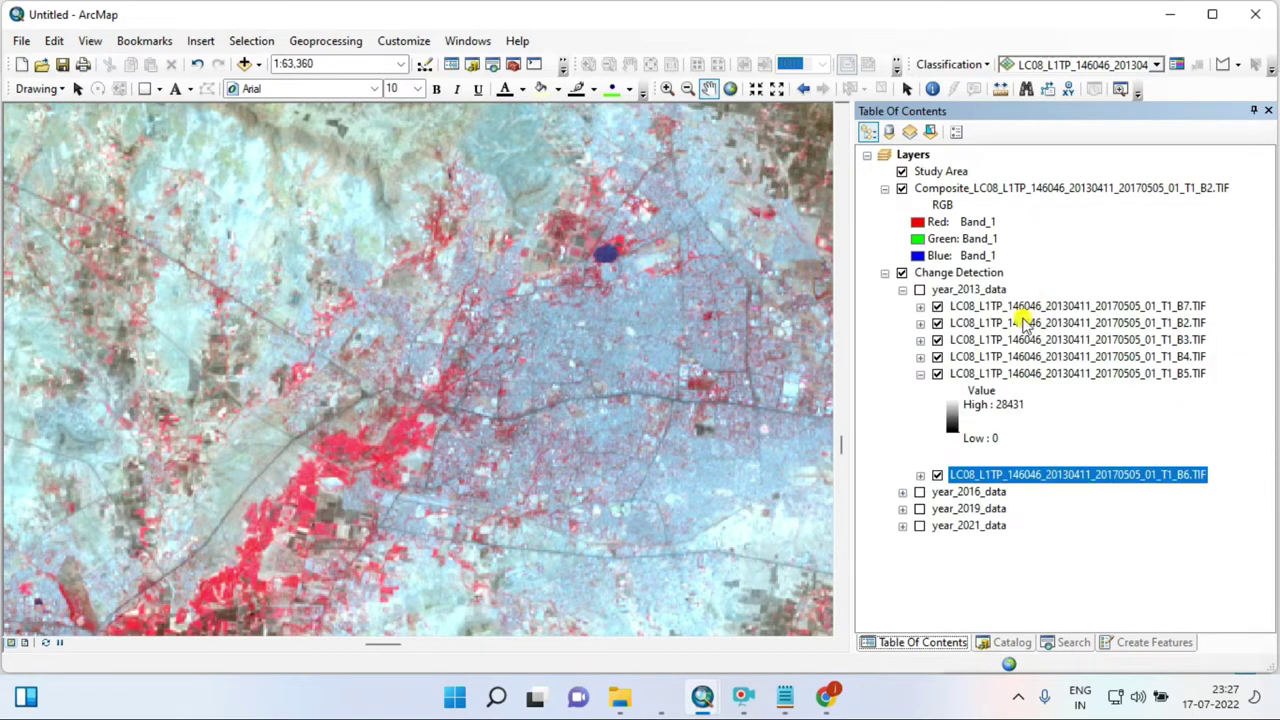
left_click_drag(1013, 305, 1104, 482)
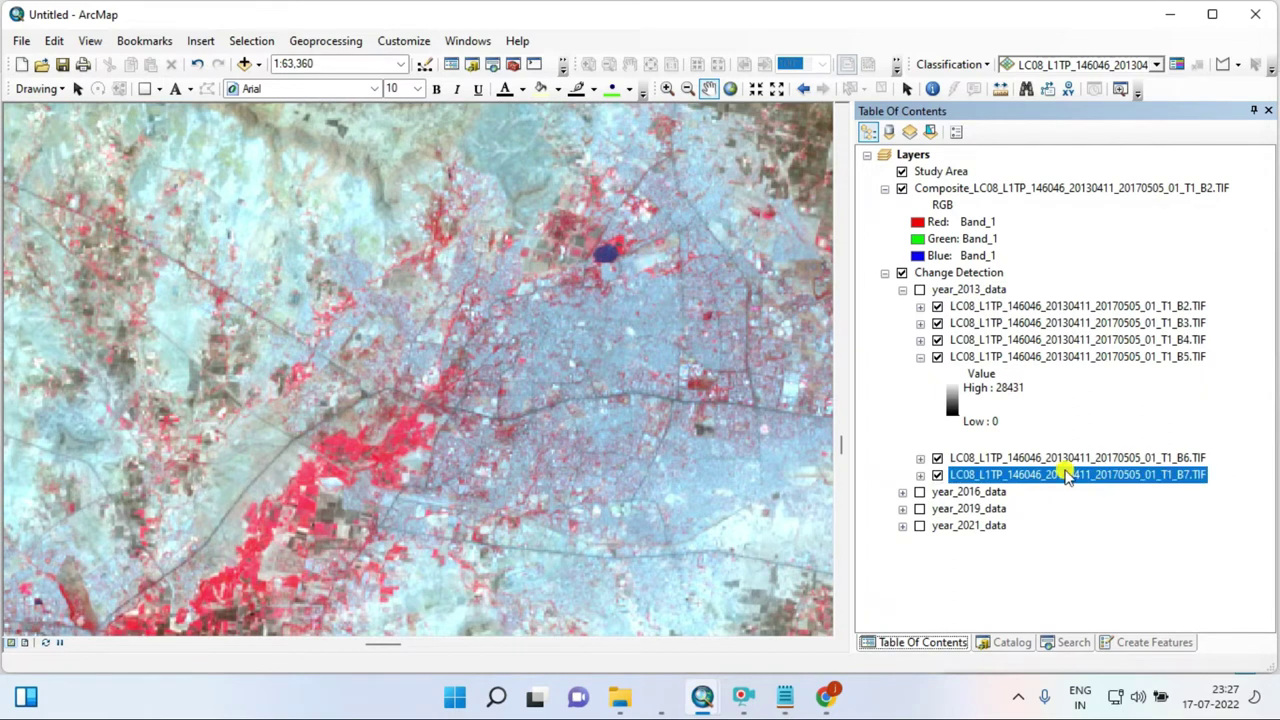
left_click(920, 373)
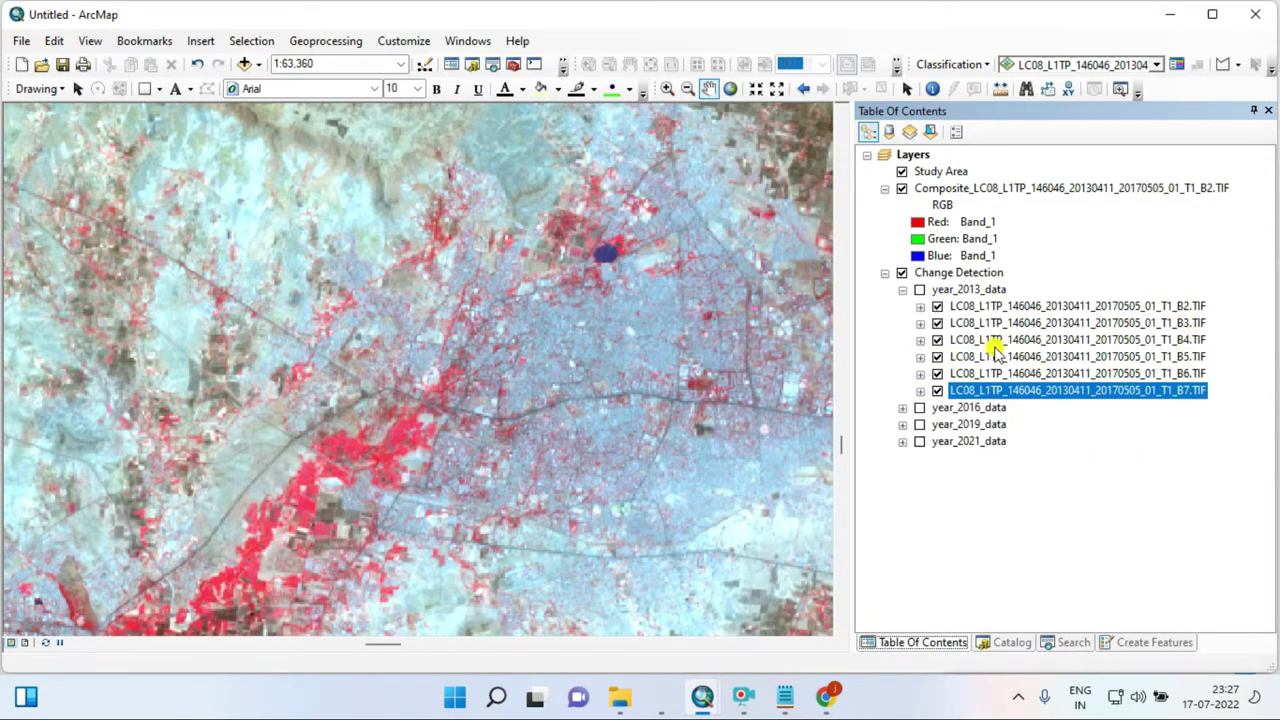
left_click(901, 290)
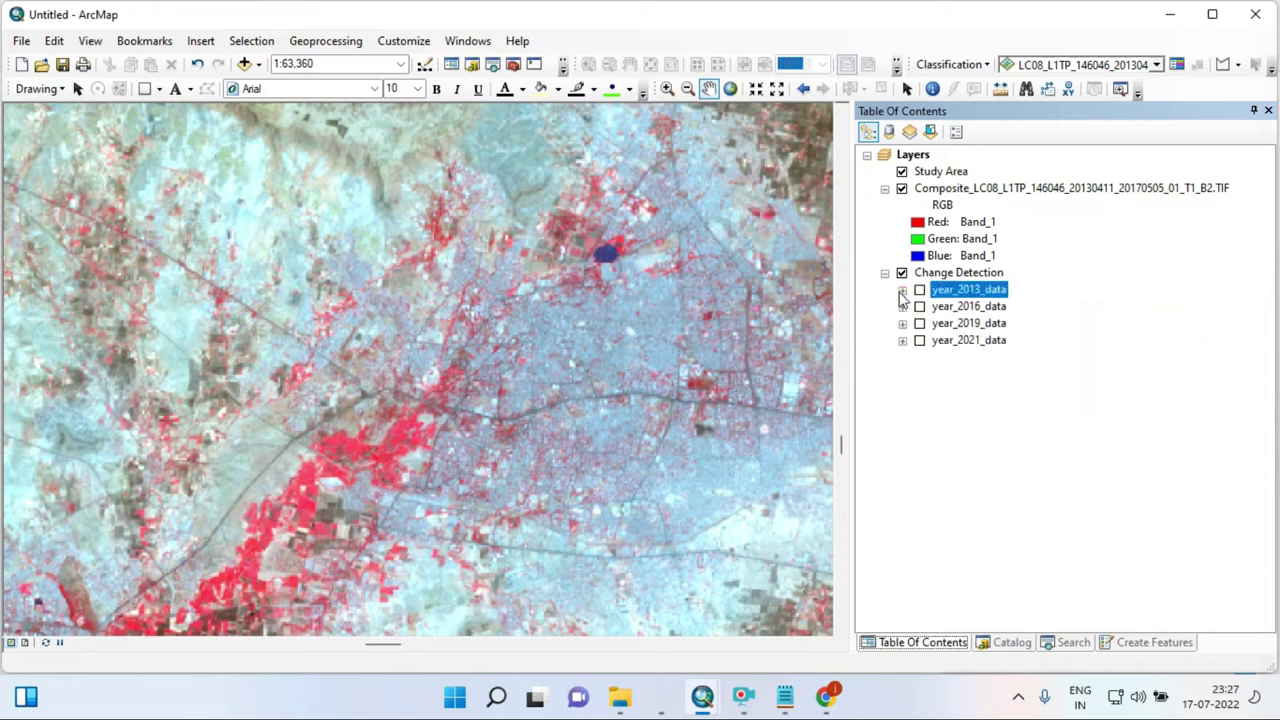
Step: Look up the False Color (urban) band combination in the browser's Landsat 8 table, then return to ArcMap
mouse_move(784, 698)
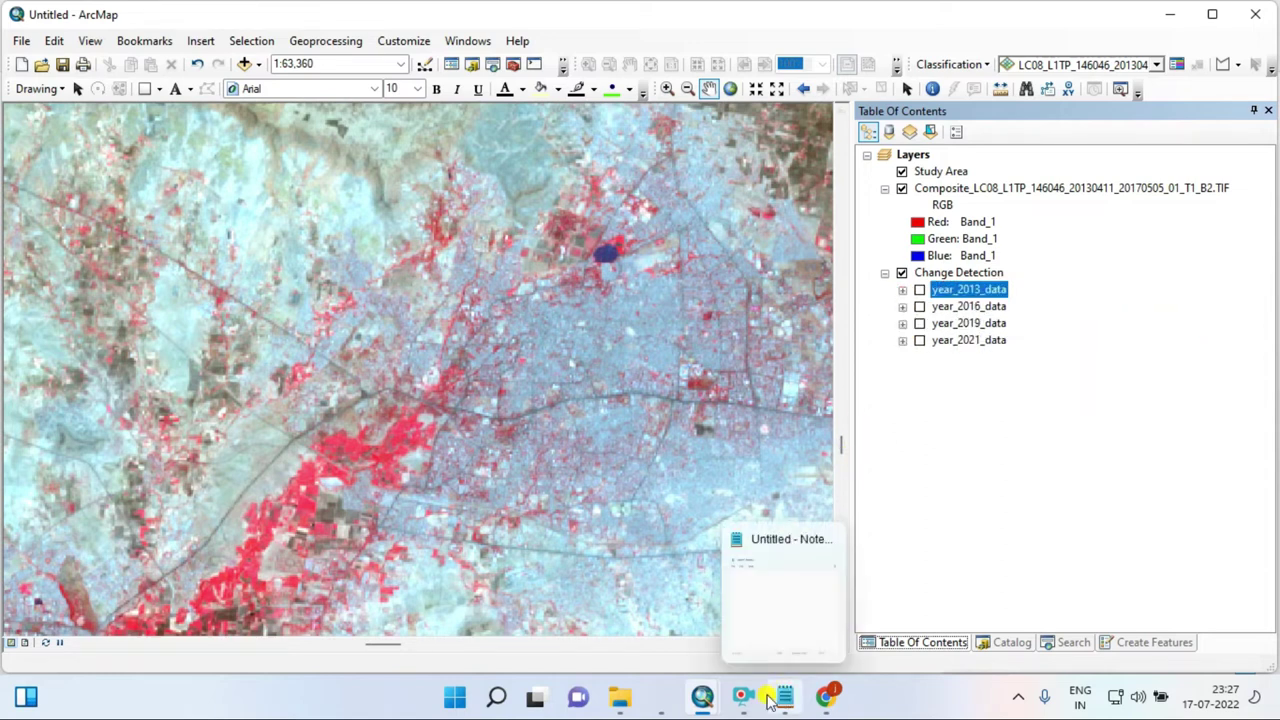
left_click(825, 698)
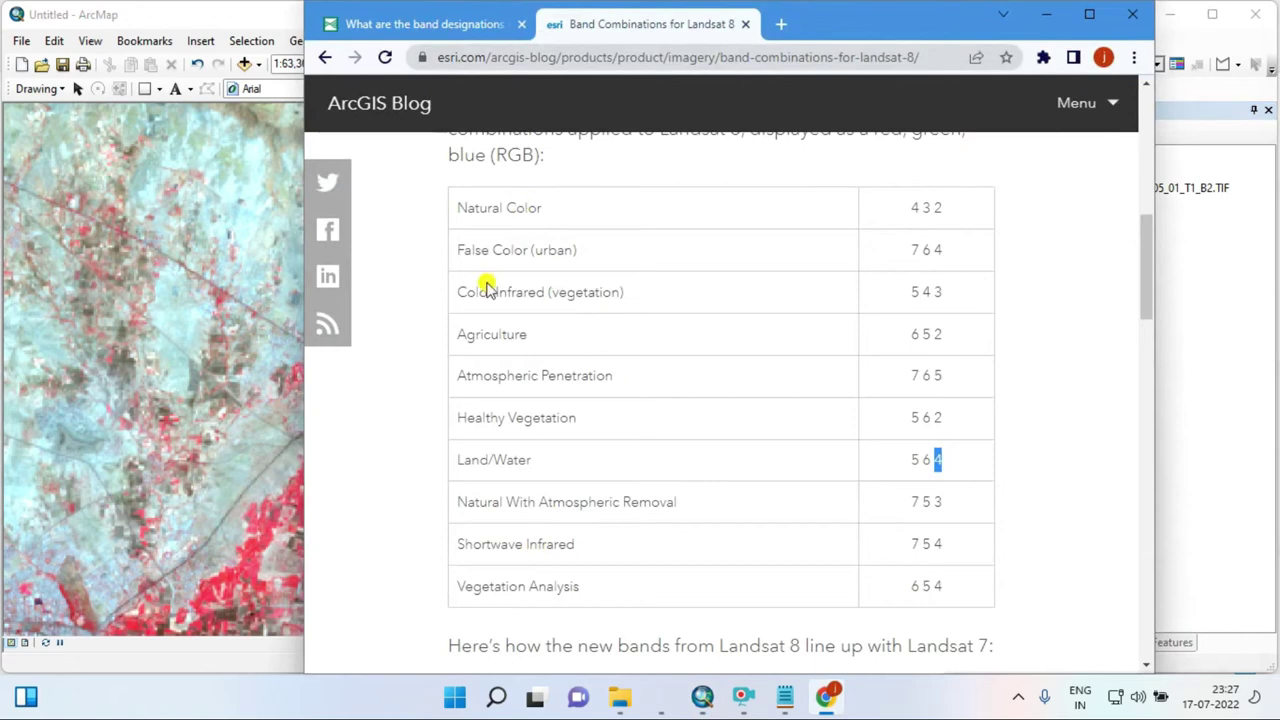
scroll(591, 517, "up", 2)
scroll(600, 515, "down", 1)
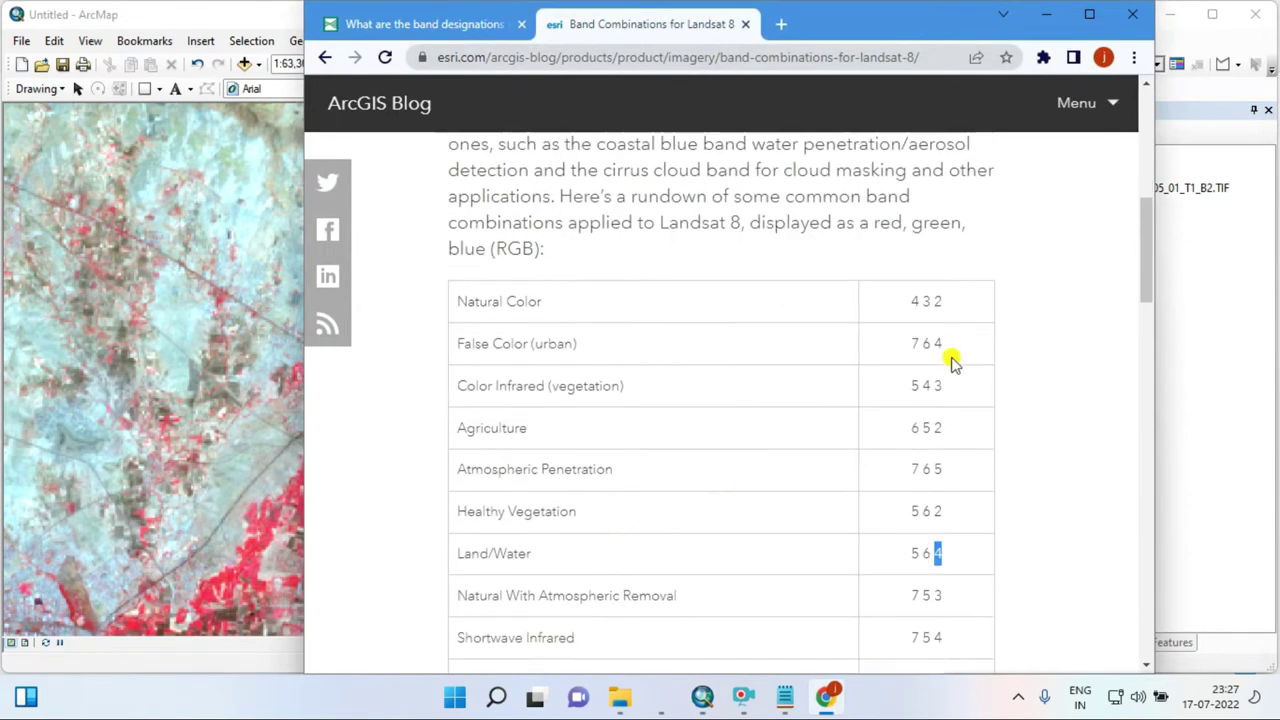
left_click_drag(913, 341, 953, 352)
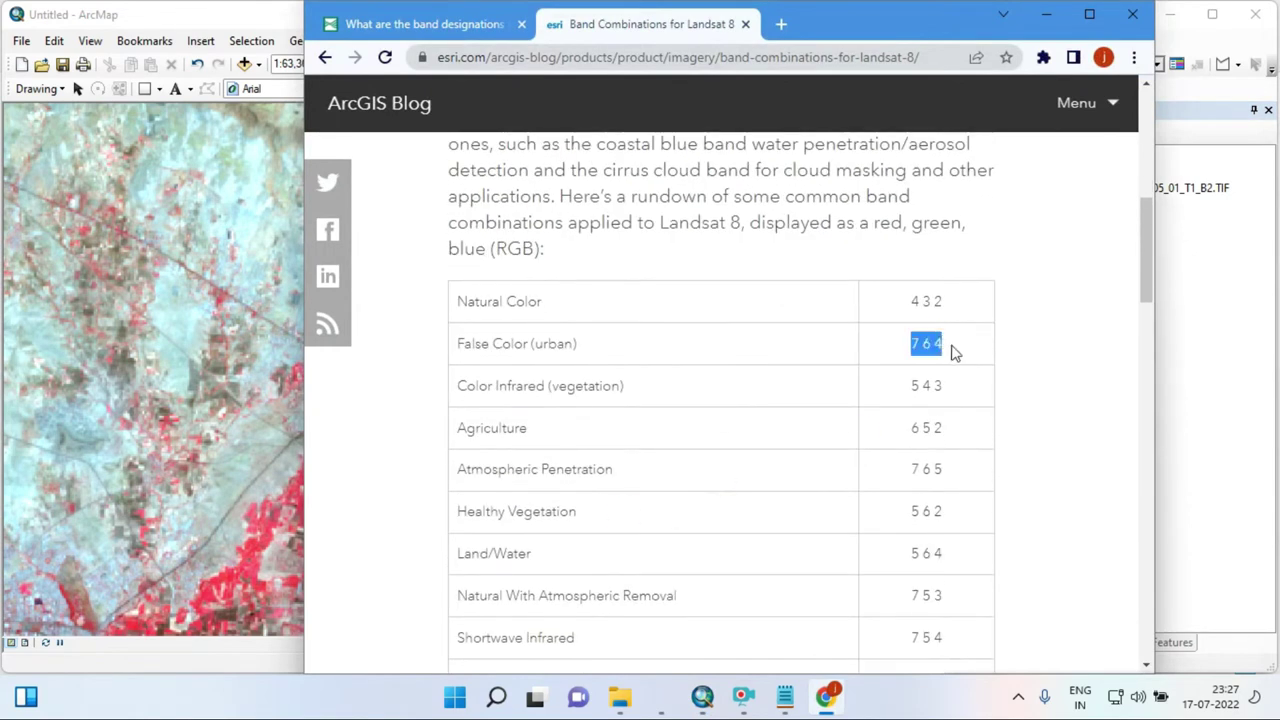
left_click(1048, 14)
left_click(1163, 682)
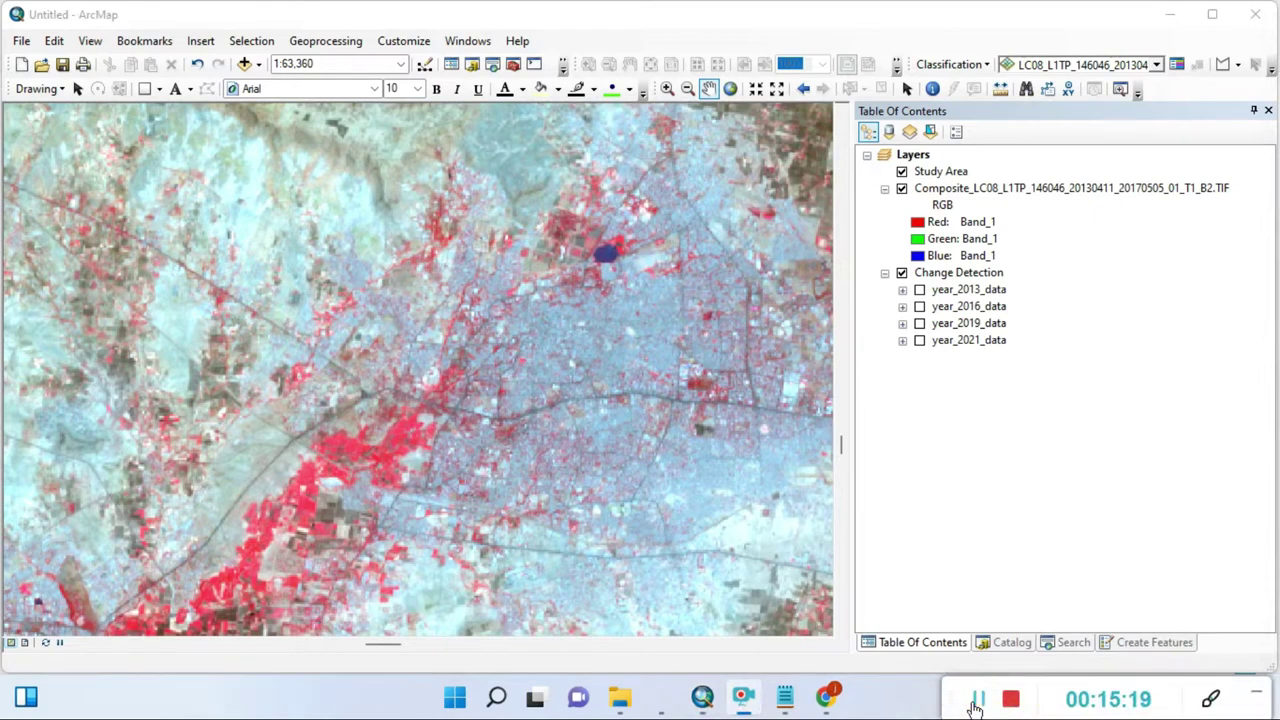
left_click(978, 700)
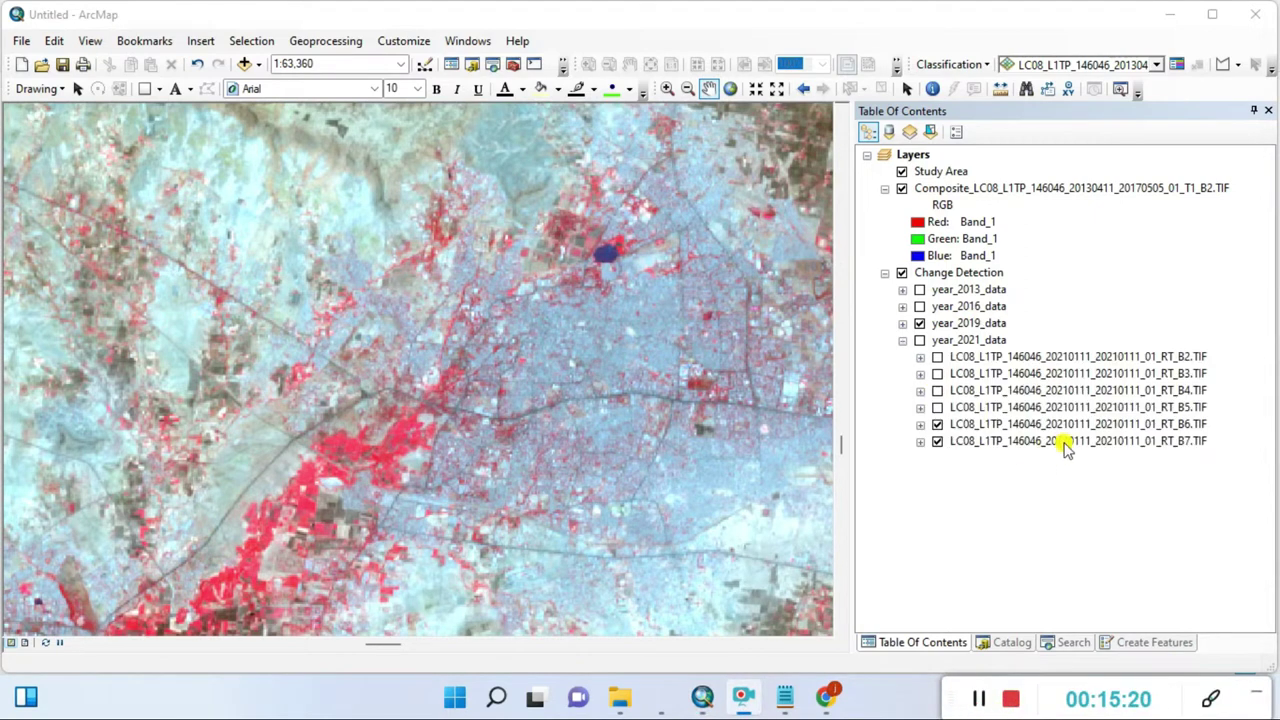
Step: Review the rasters listed in the year_2021_data group and check the Landsat 8 band combinations table in the browser again
left_click(903, 340)
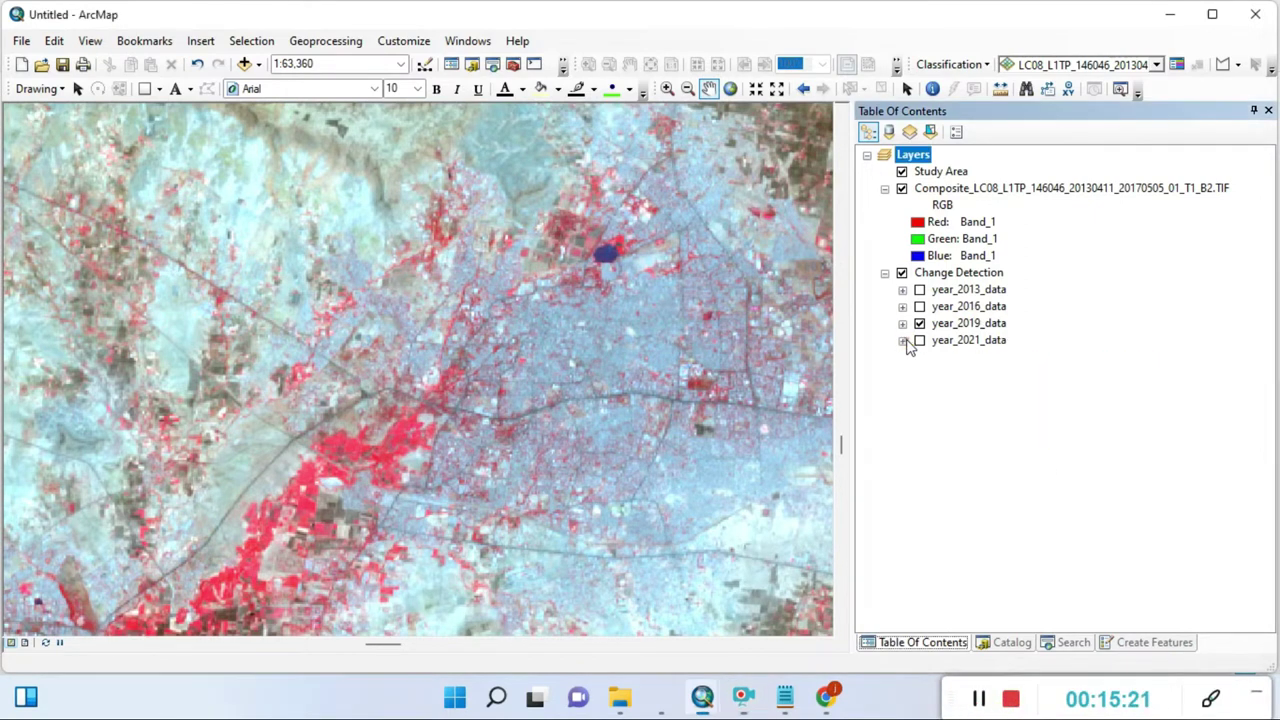
left_click(903, 341)
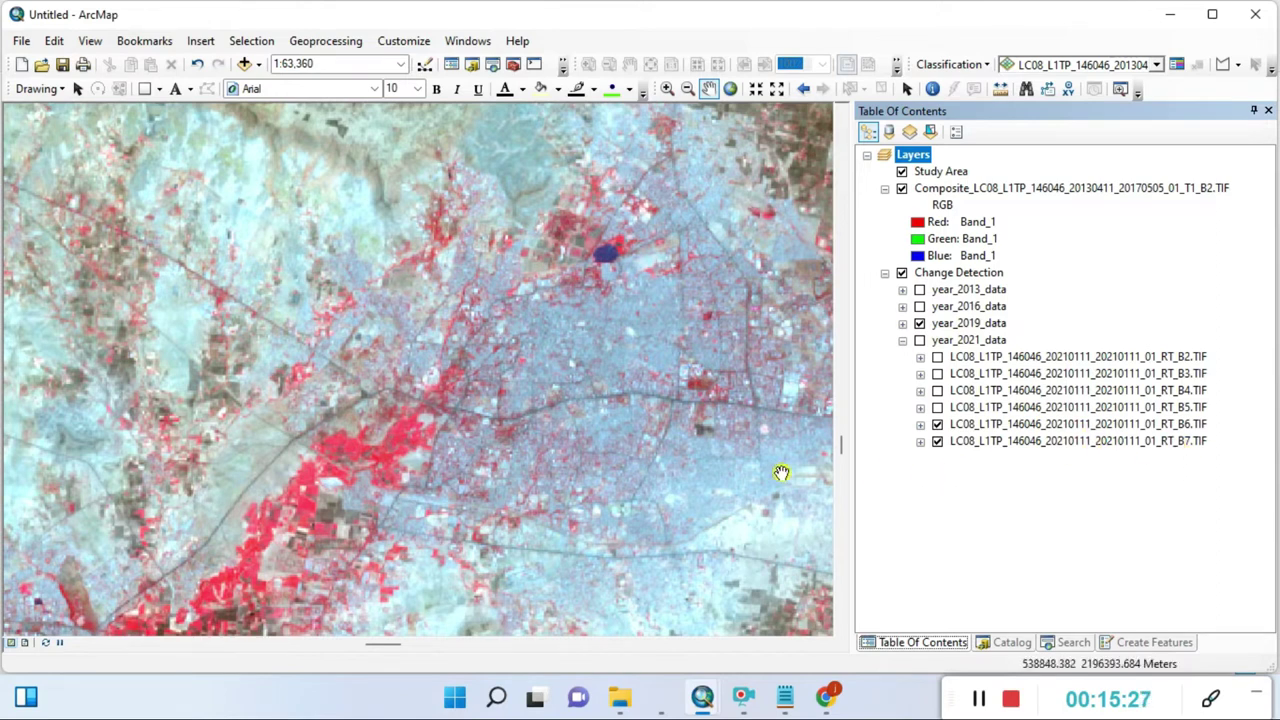
left_click(825, 697)
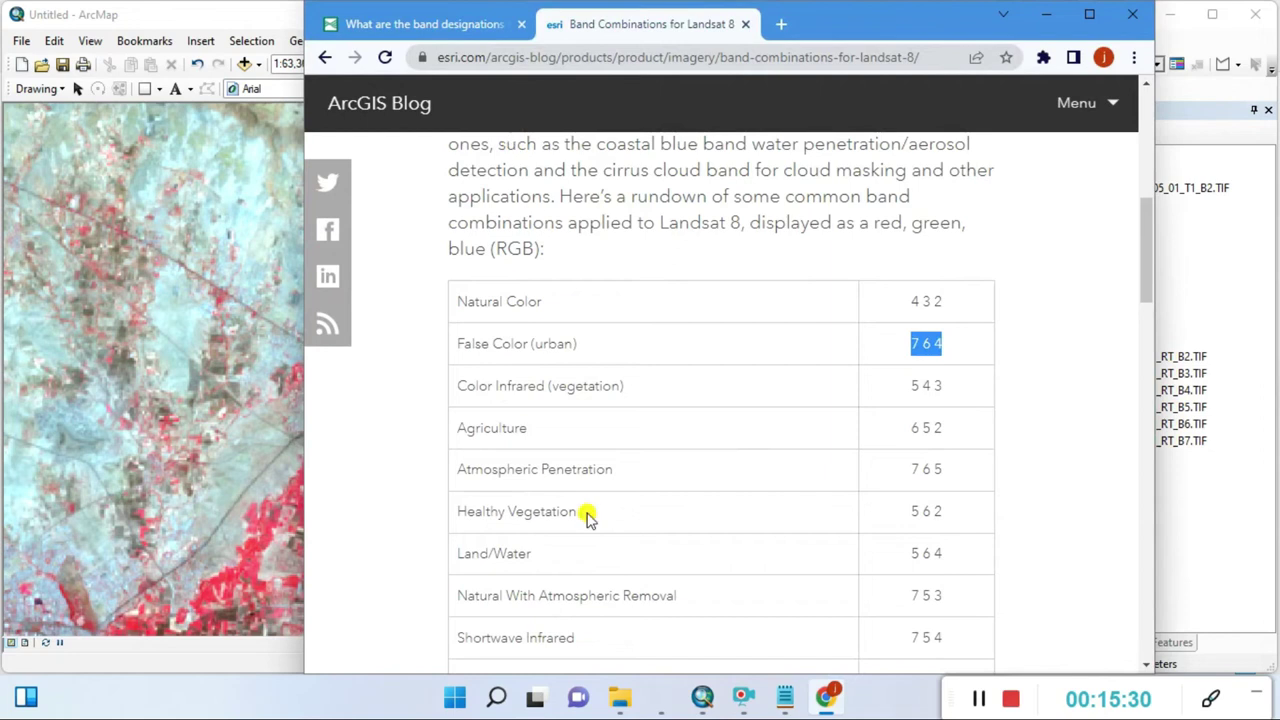
left_click(1052, 18)
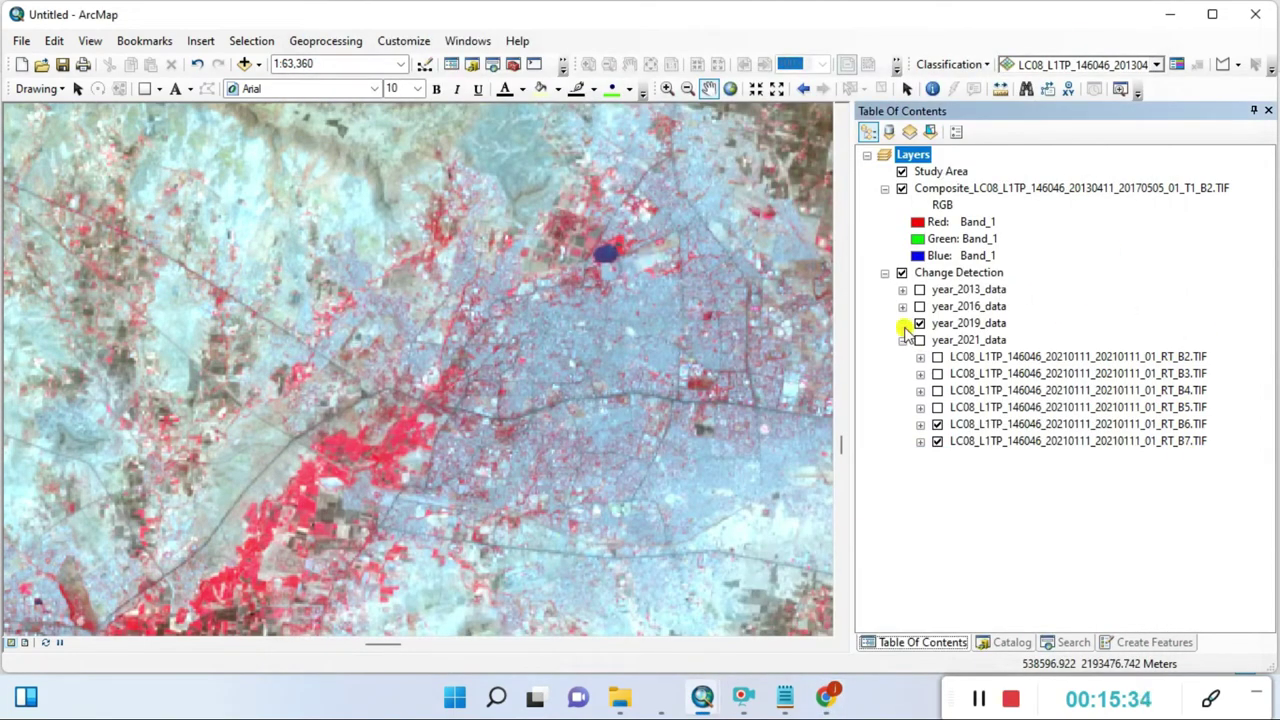
Step: Remove the existing 2013 composite layer from the map
left_click(943, 192)
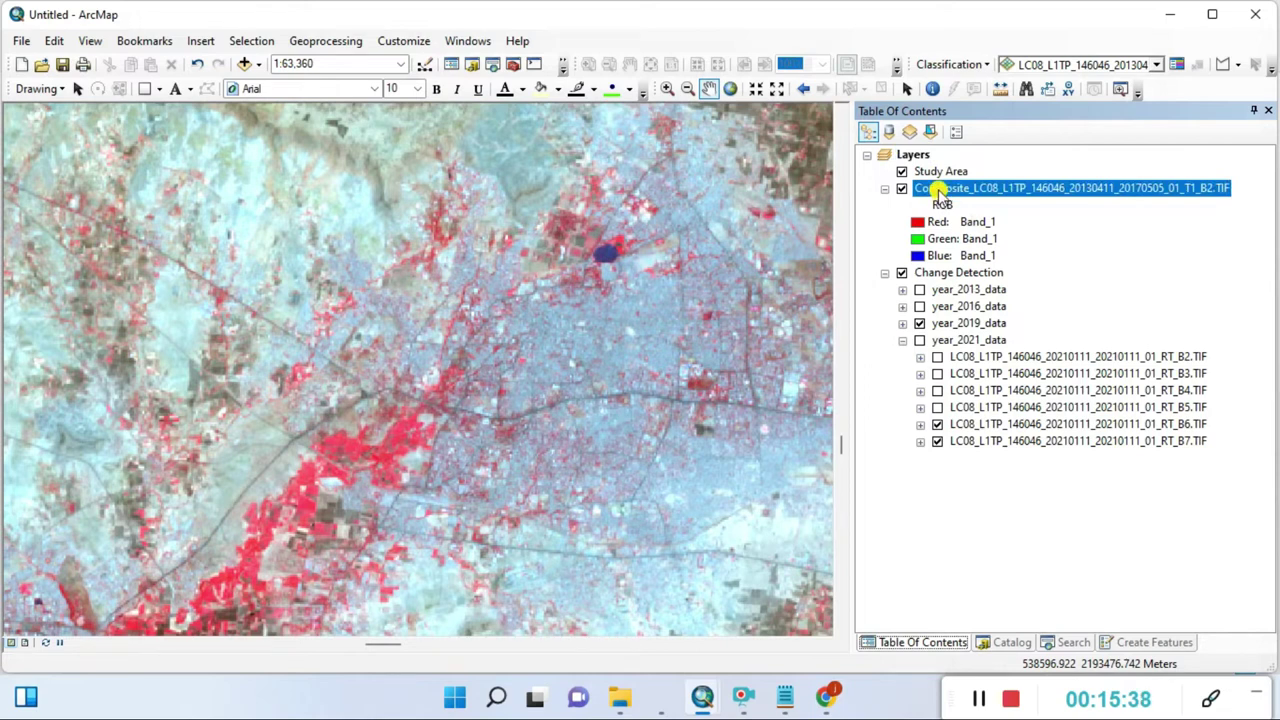
right_click(941, 193)
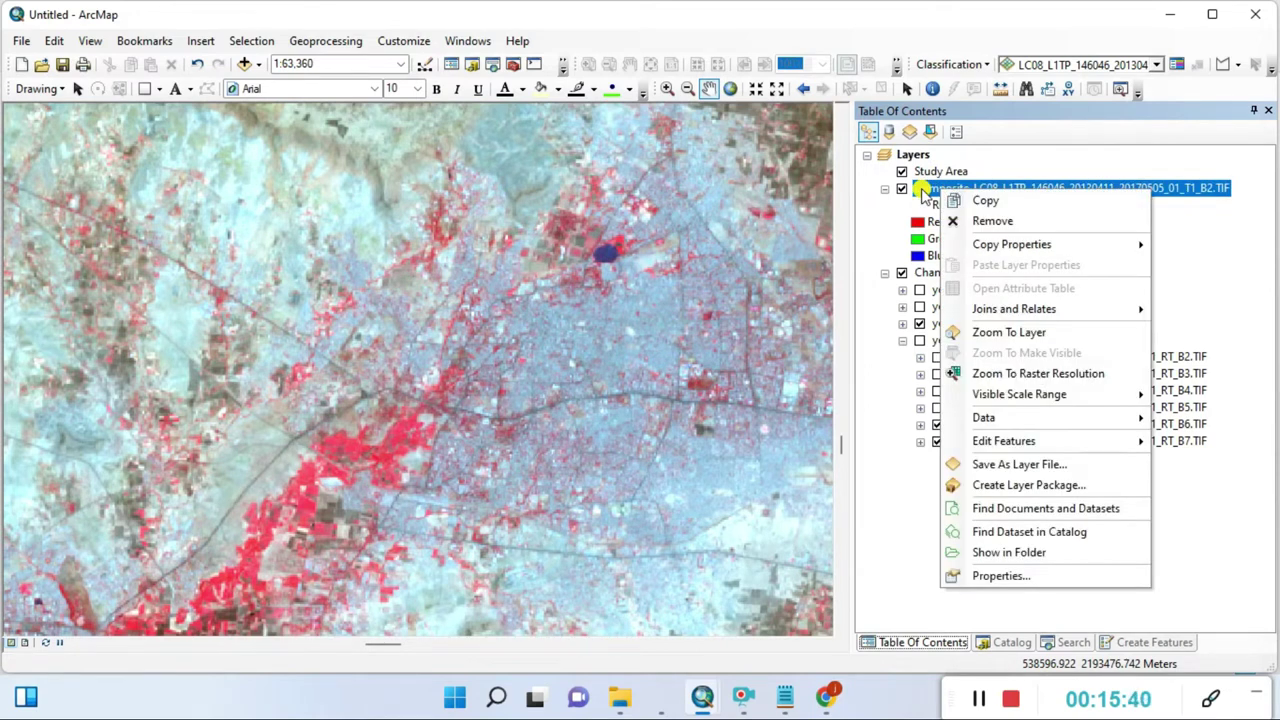
left_click(985, 221)
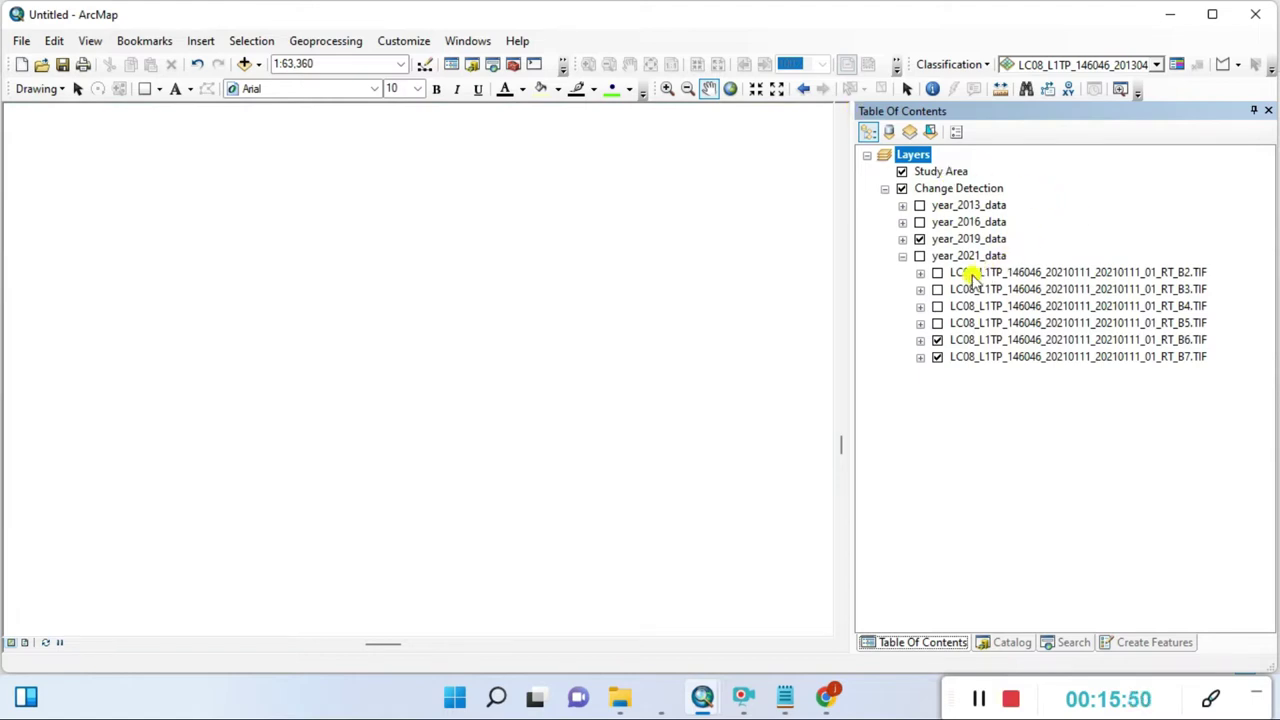
Step: Collapse year_2021_data, expand year_2013_data, select its B2 to B7 rasters and open the Image Analysis window
left_click(902, 256)
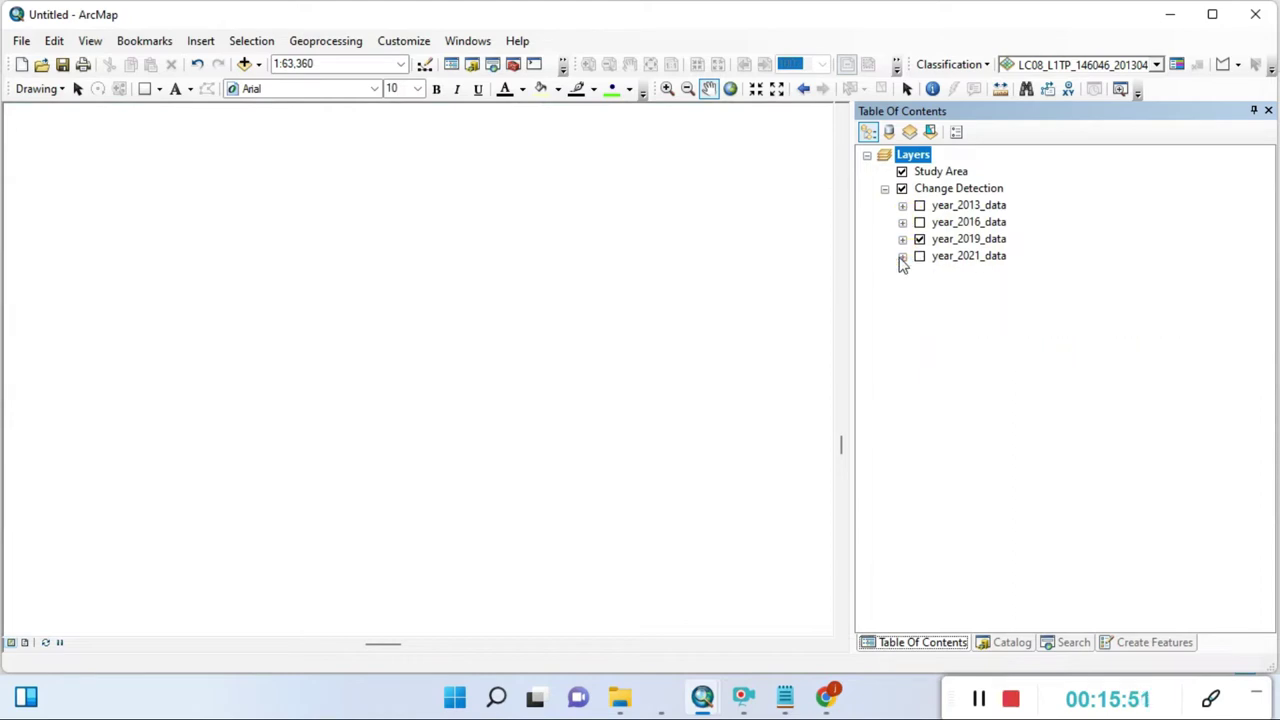
left_click(902, 205)
left_click(1240, 222)
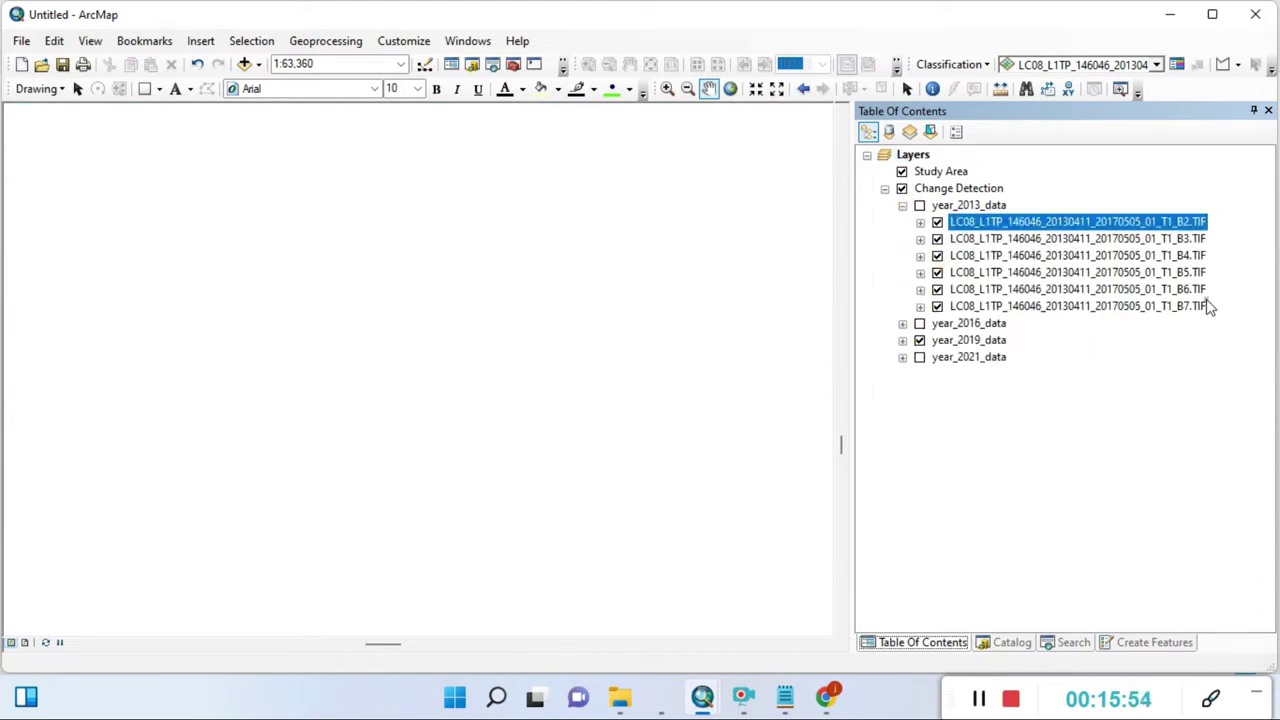
left_click_drag(1030, 230, 1068, 318)
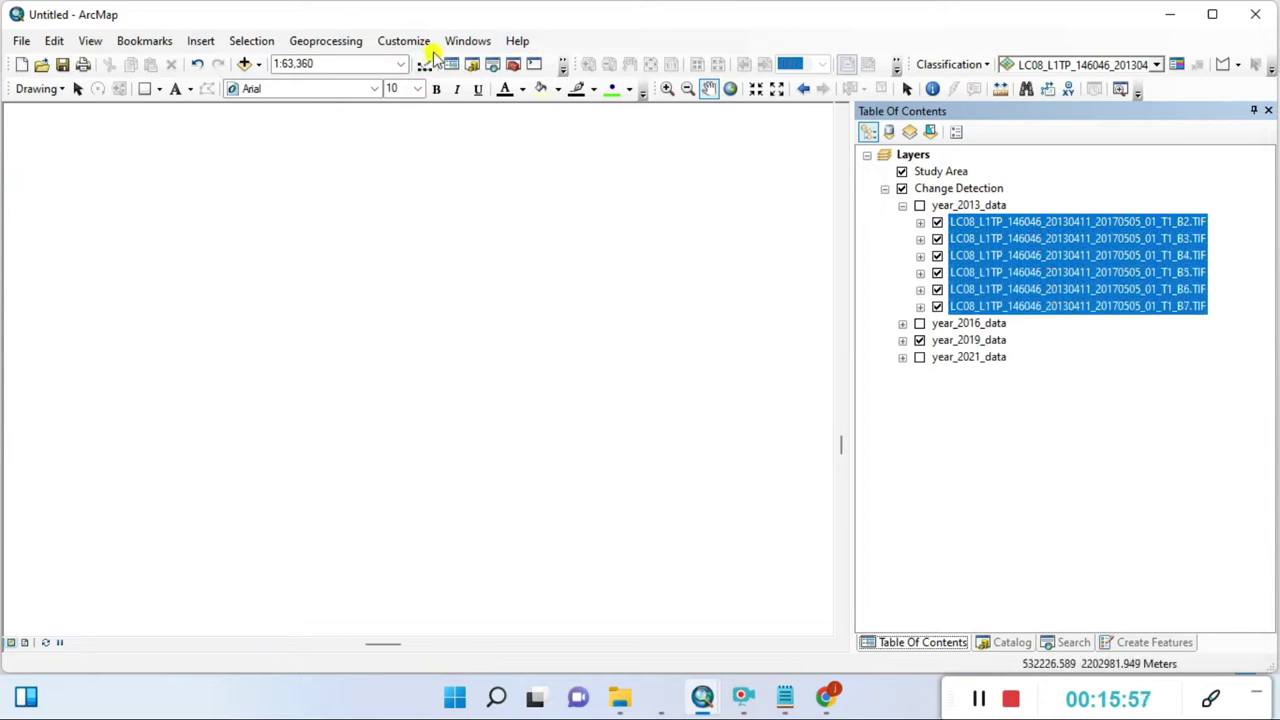
left_click(467, 41)
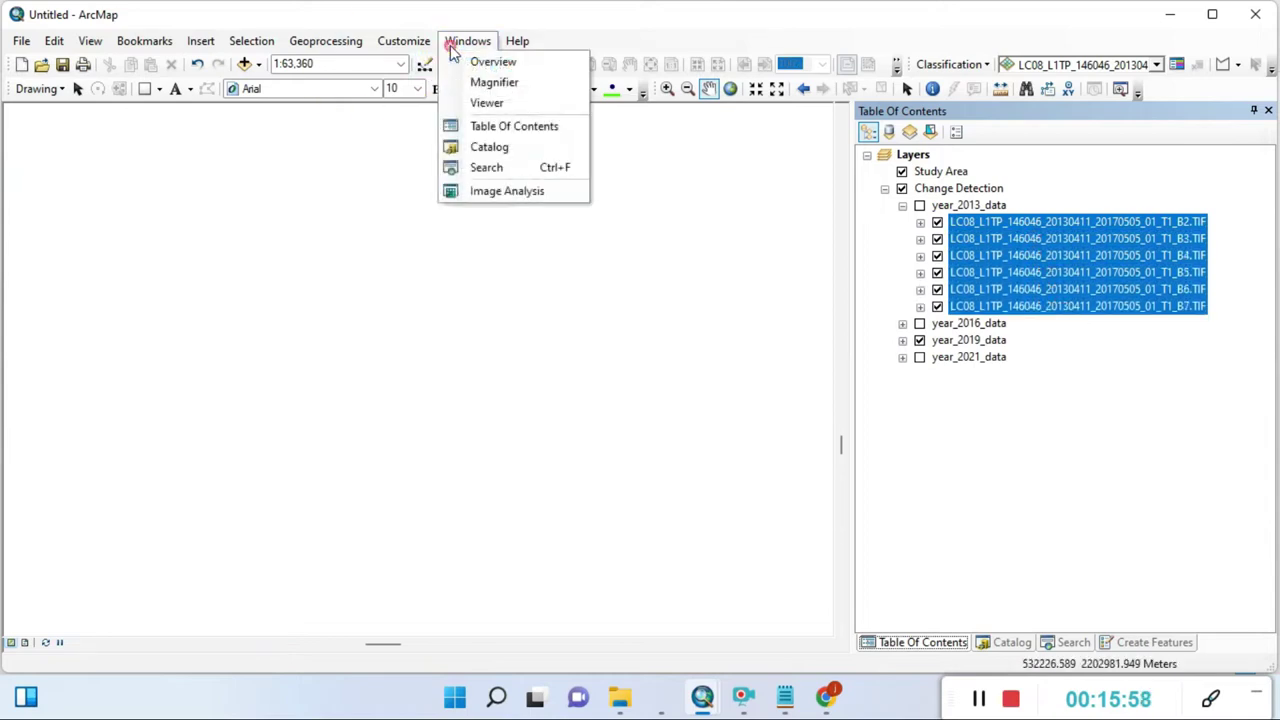
left_click(493, 191)
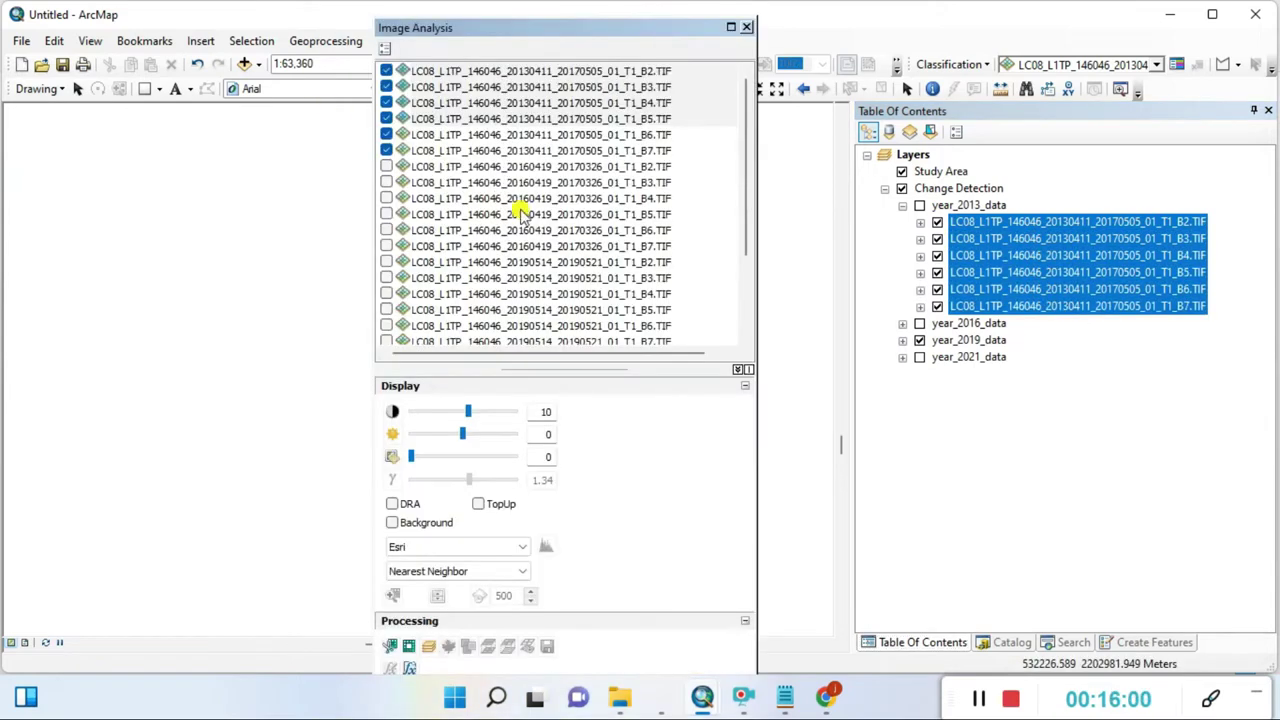
Step: Composite the six 2013 rasters B2 through B7 into one multiband layer and close the Image Analysis window
left_click(412, 103)
left_click(422, 73)
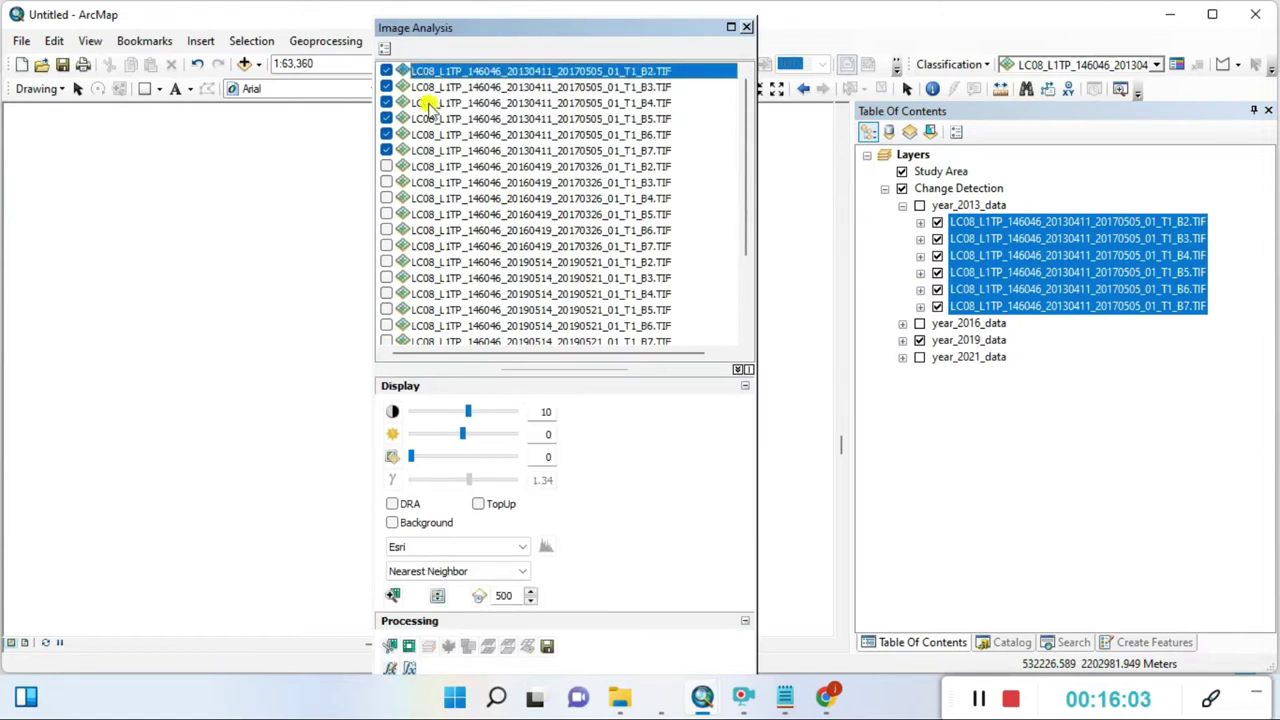
left_click(488, 88, "ctrl")
left_click(492, 104, "ctrl")
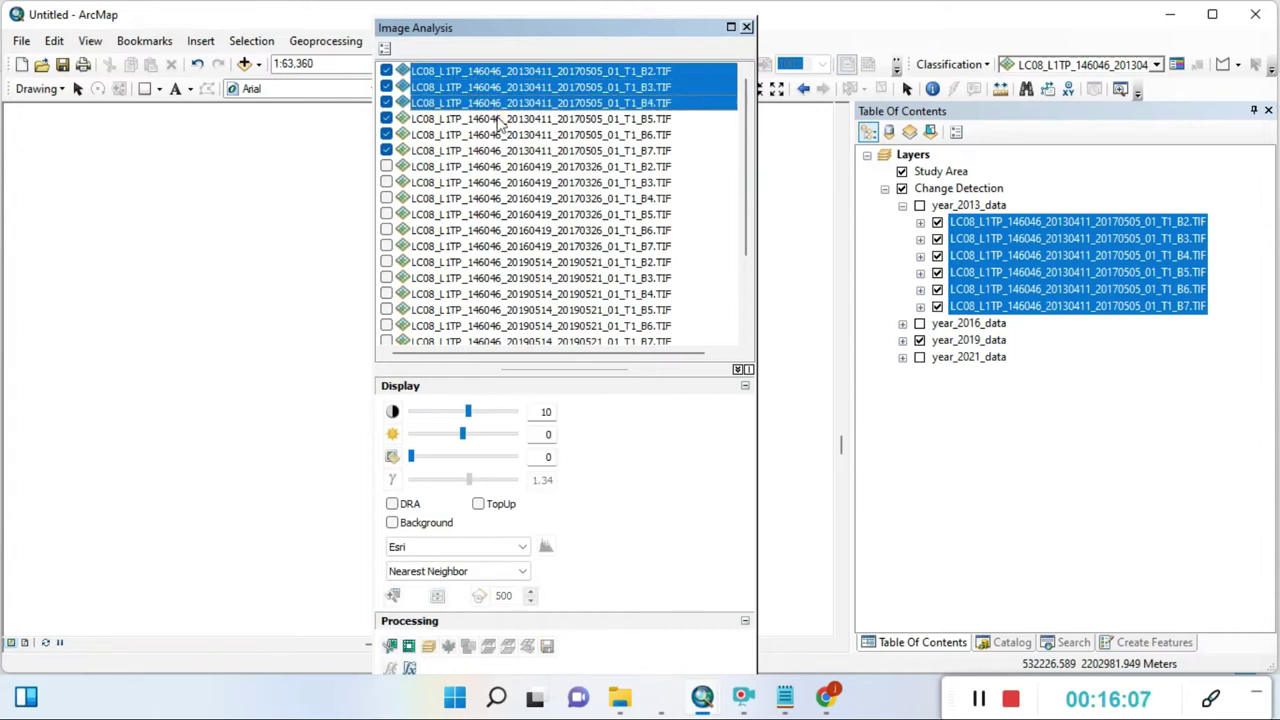
left_click(496, 119, "ctrl")
left_click(504, 136, "ctrl")
left_click(510, 151, "ctrl")
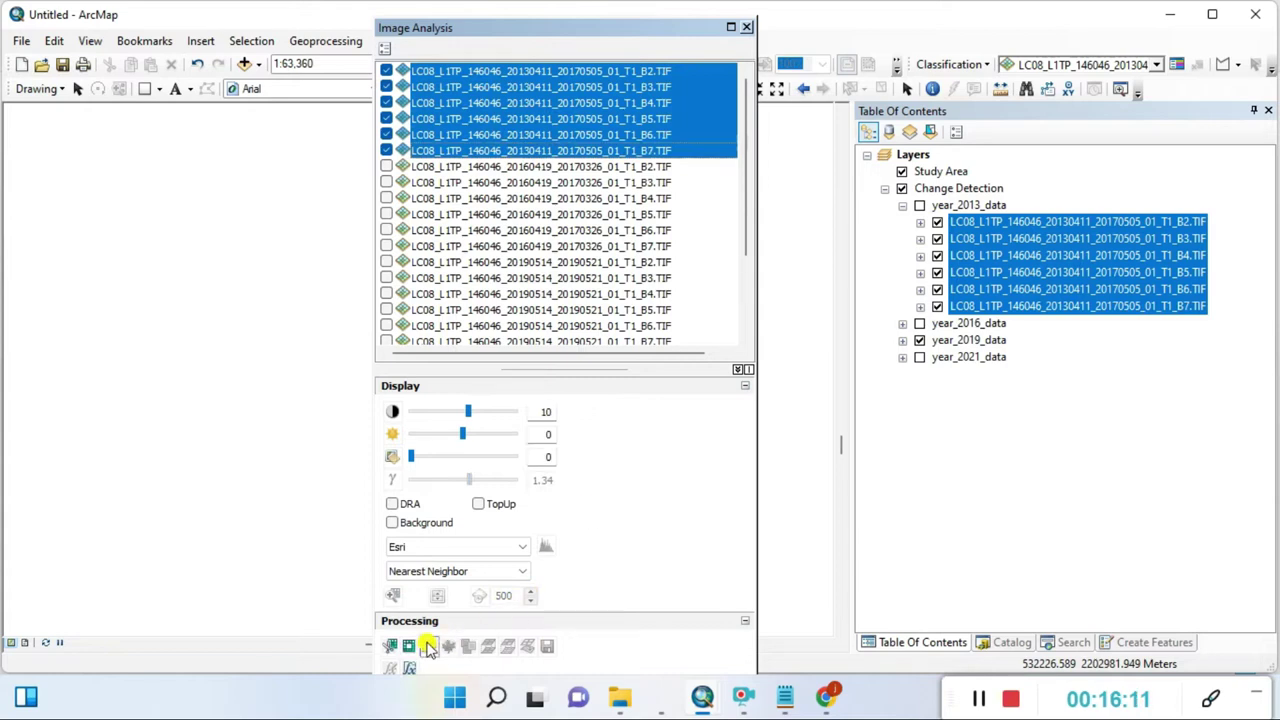
left_click(427, 646)
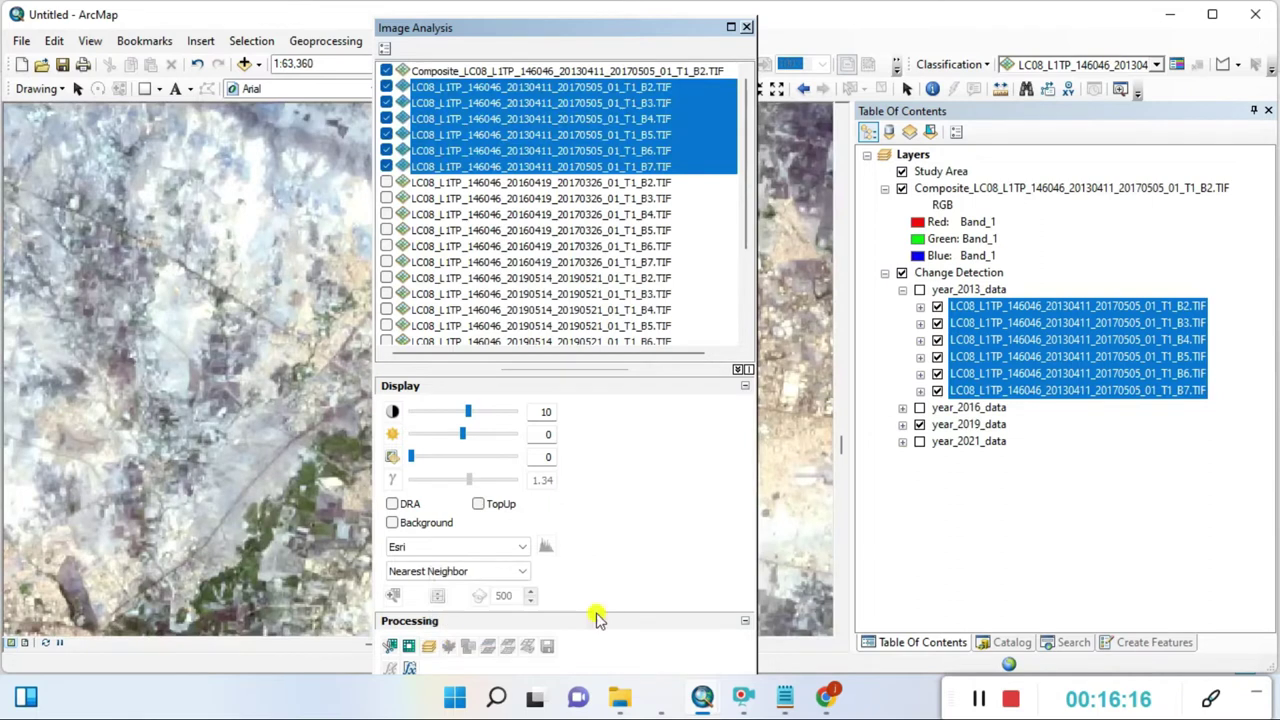
left_click(746, 29)
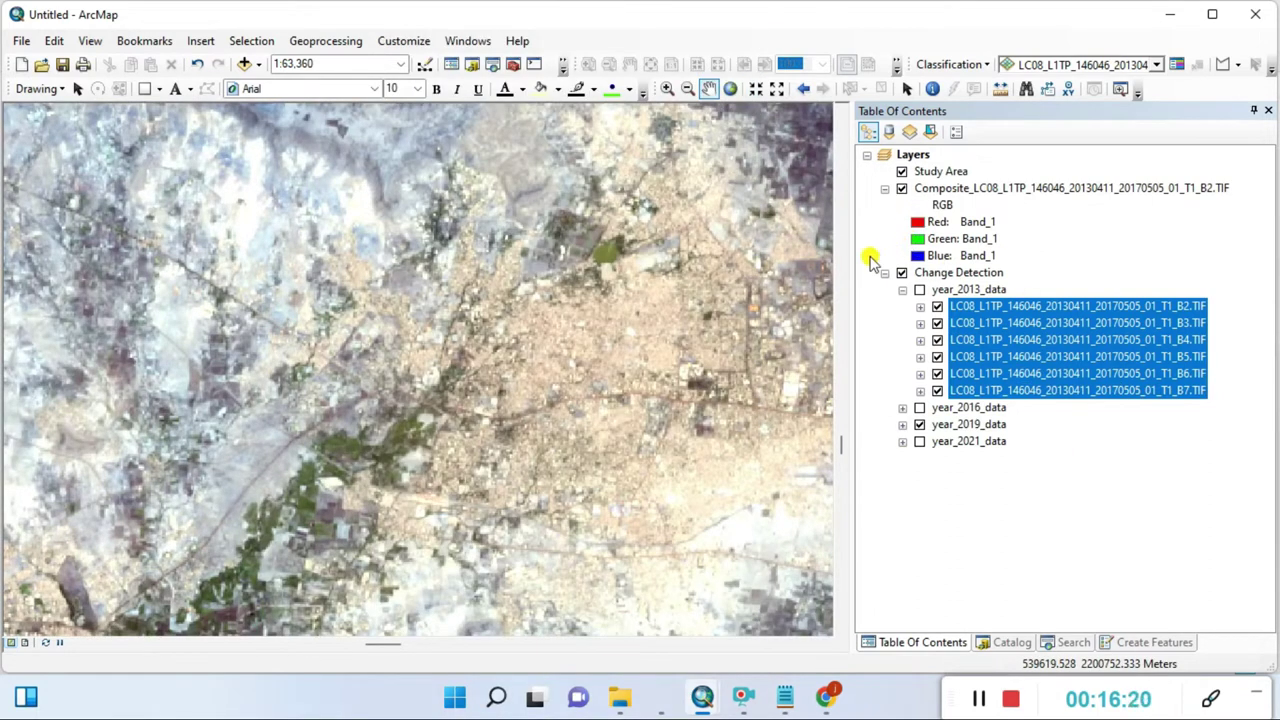
Step: Inspect the new composite and its red channel band choices, and look up the False Color (urban) combination in the browser
left_click_drag(668, 373, 593, 373)
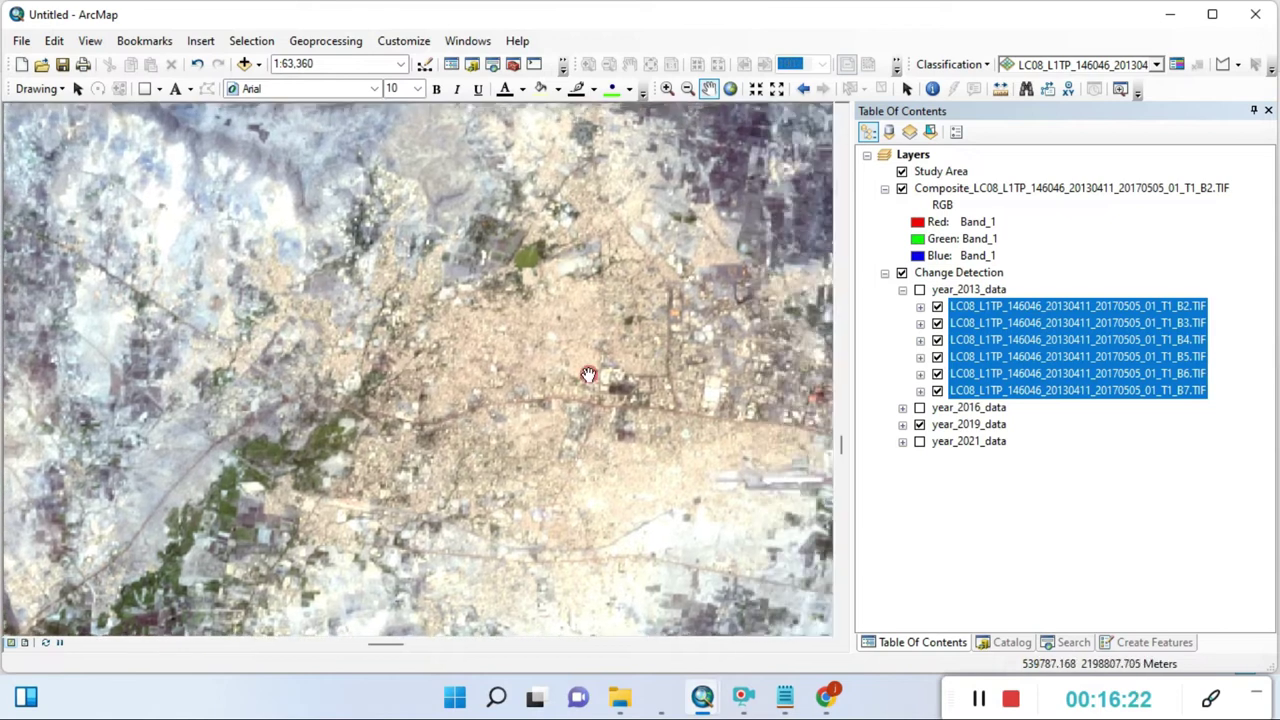
left_click(921, 226)
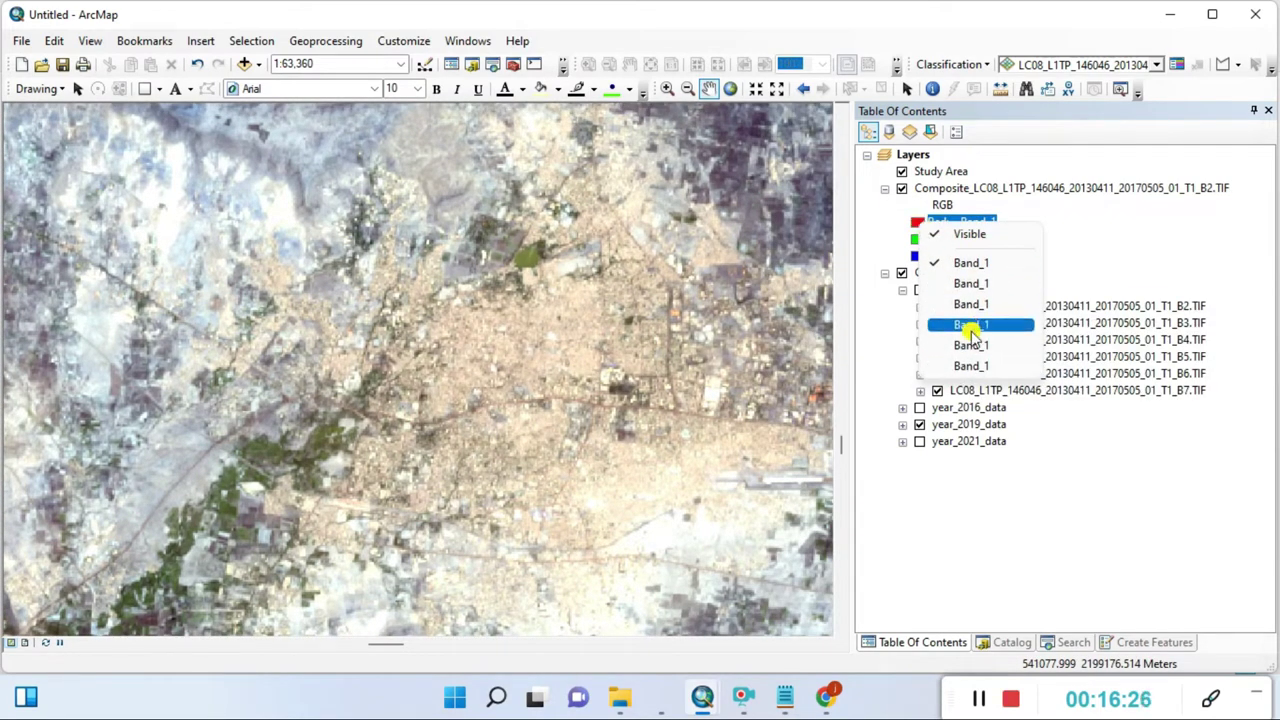
left_click(818, 700)
left_click(575, 346)
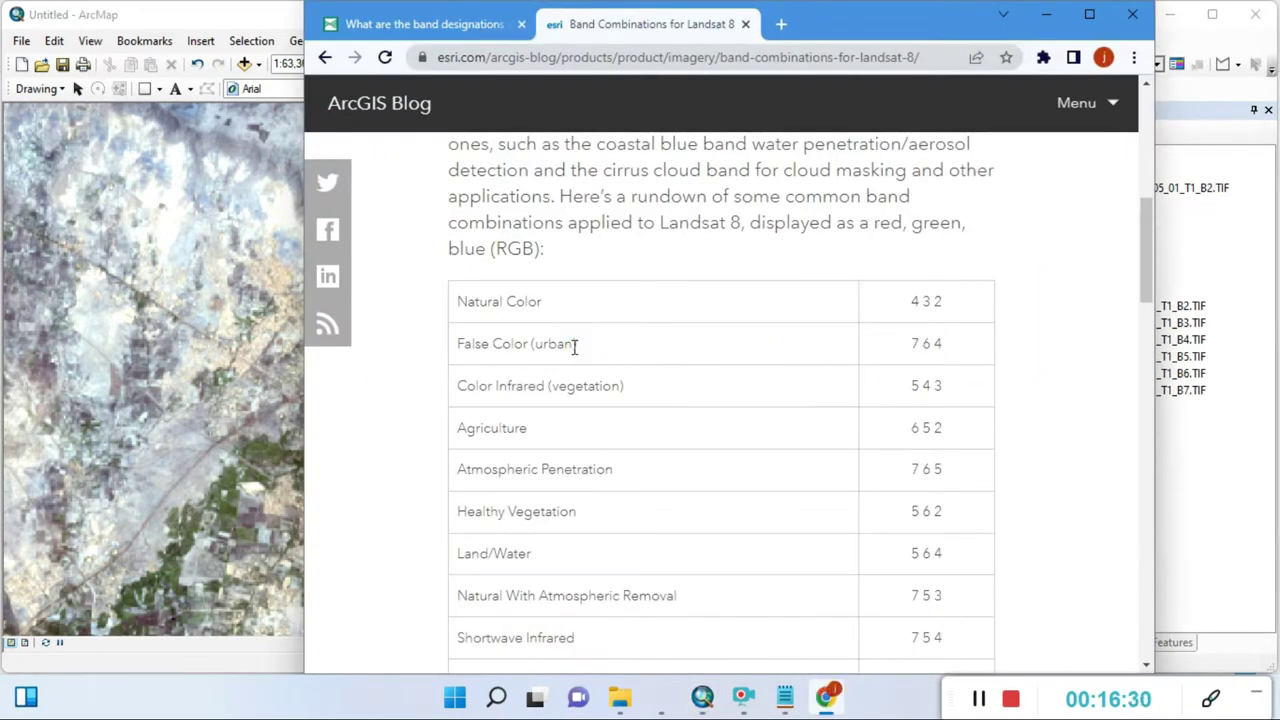
left_click_drag(503, 345, 612, 355)
left_click(928, 343)
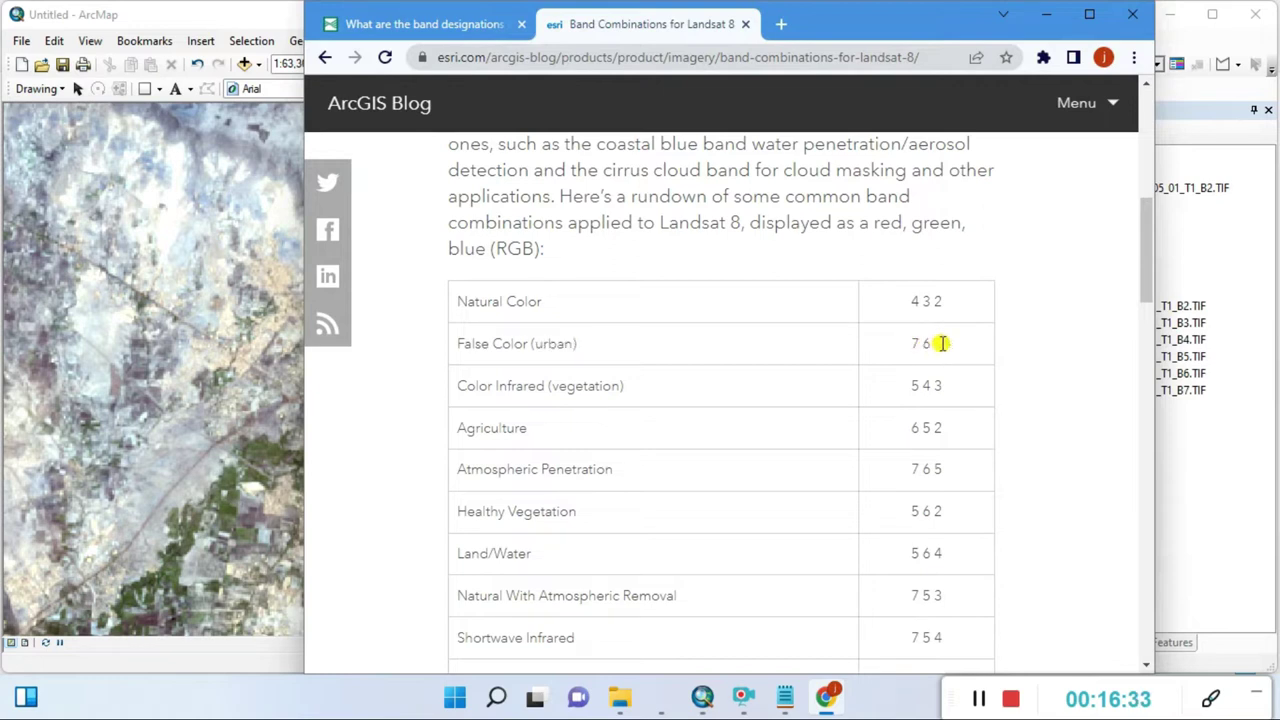
left_click(1046, 14)
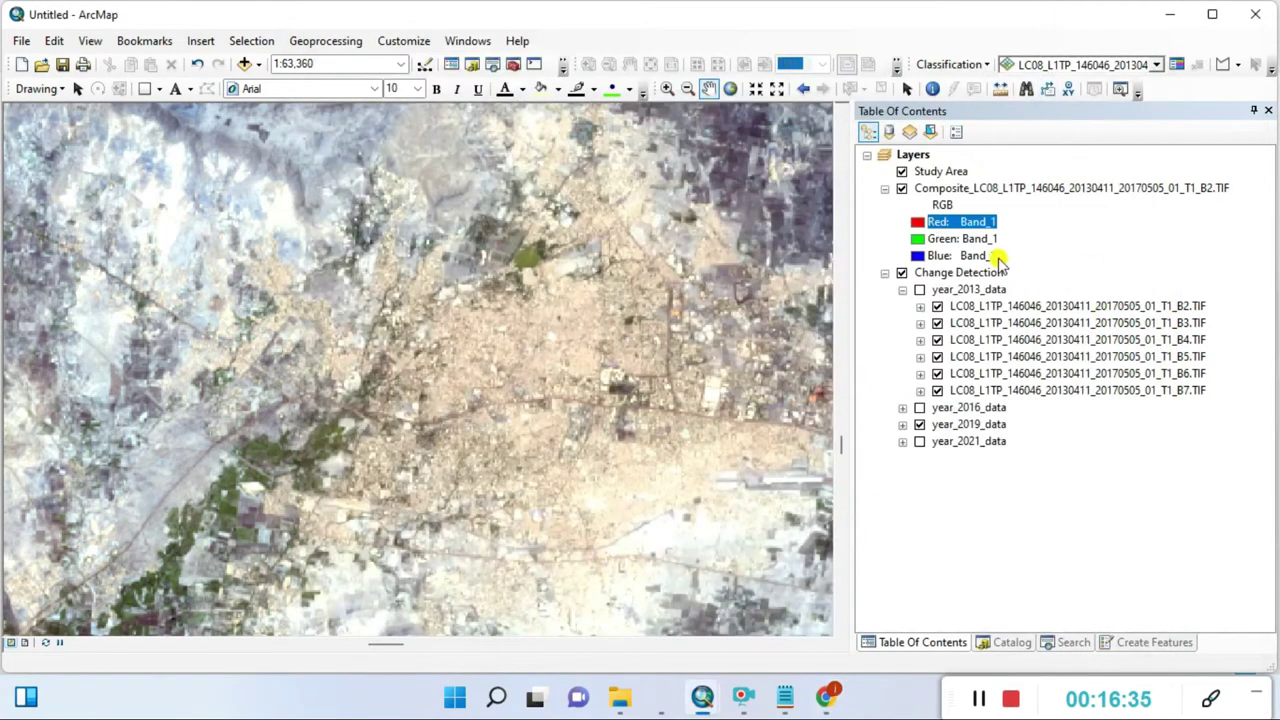
Step: Look up the False Color (urban) 7 6 4 combination and set the 2013 composite's red, green and blue to its sixth, fifth and third bands
left_click(917, 222)
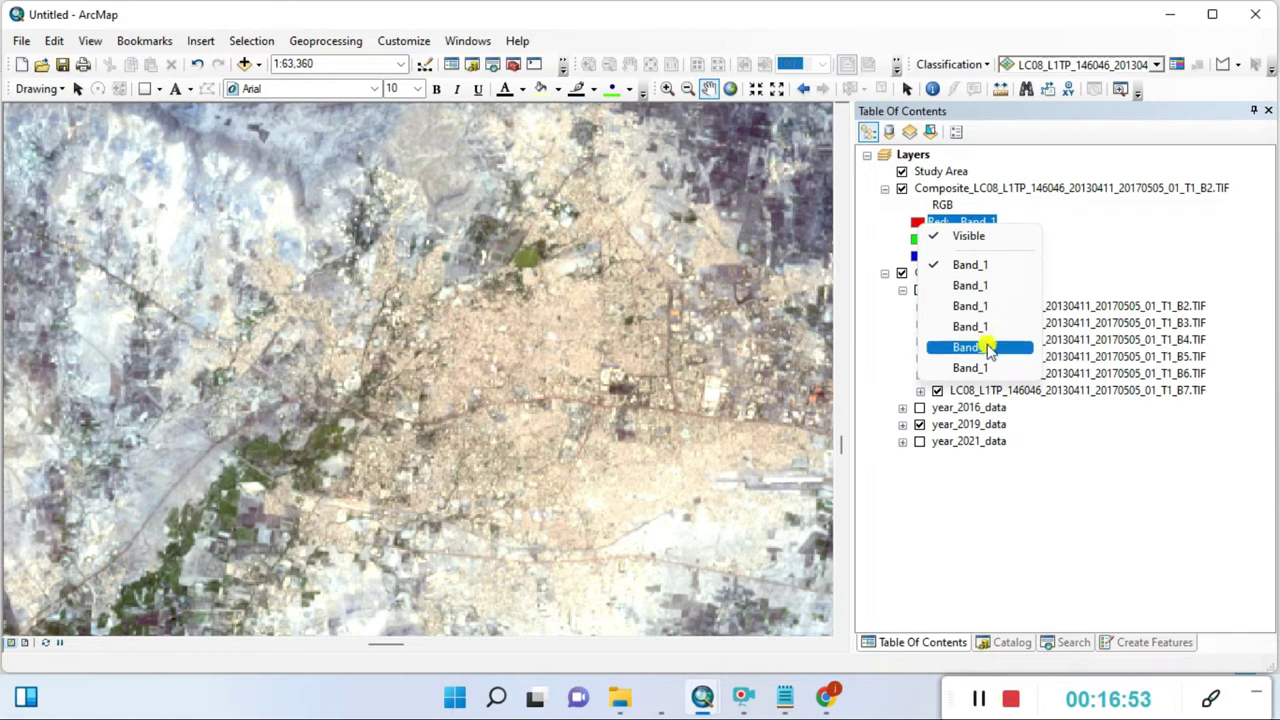
left_click(826, 699)
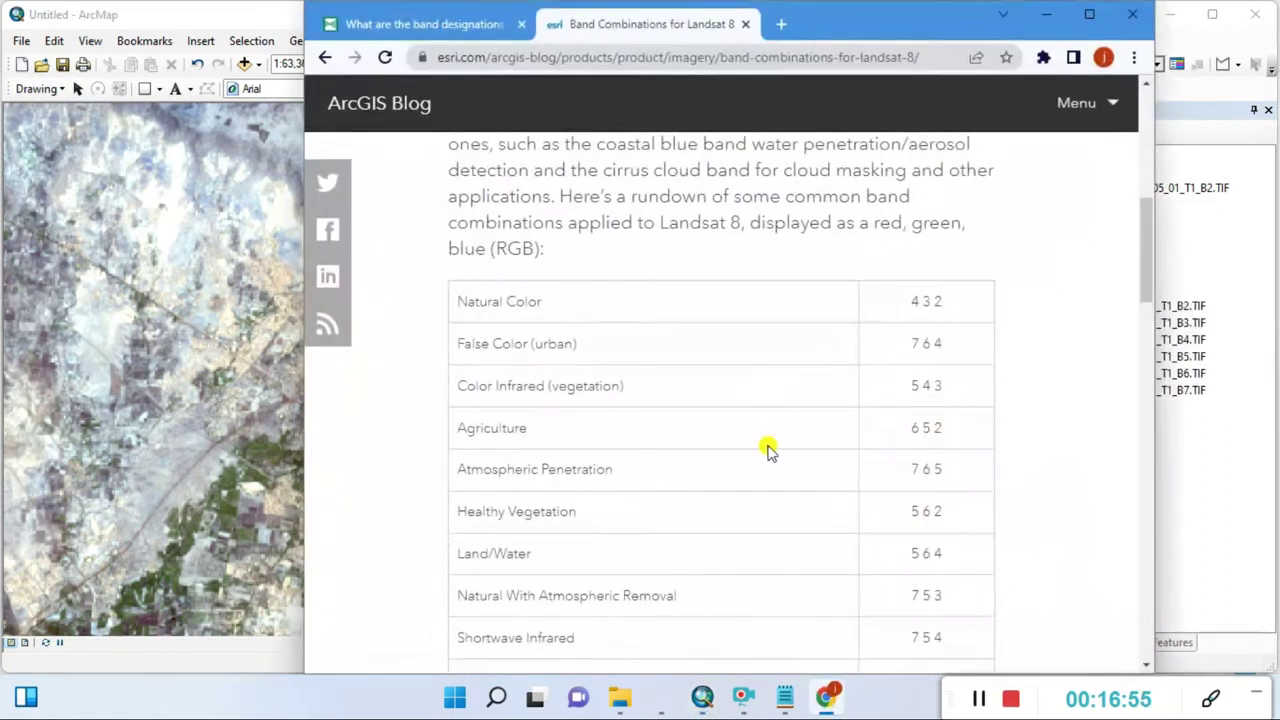
left_click_drag(549, 340, 568, 333)
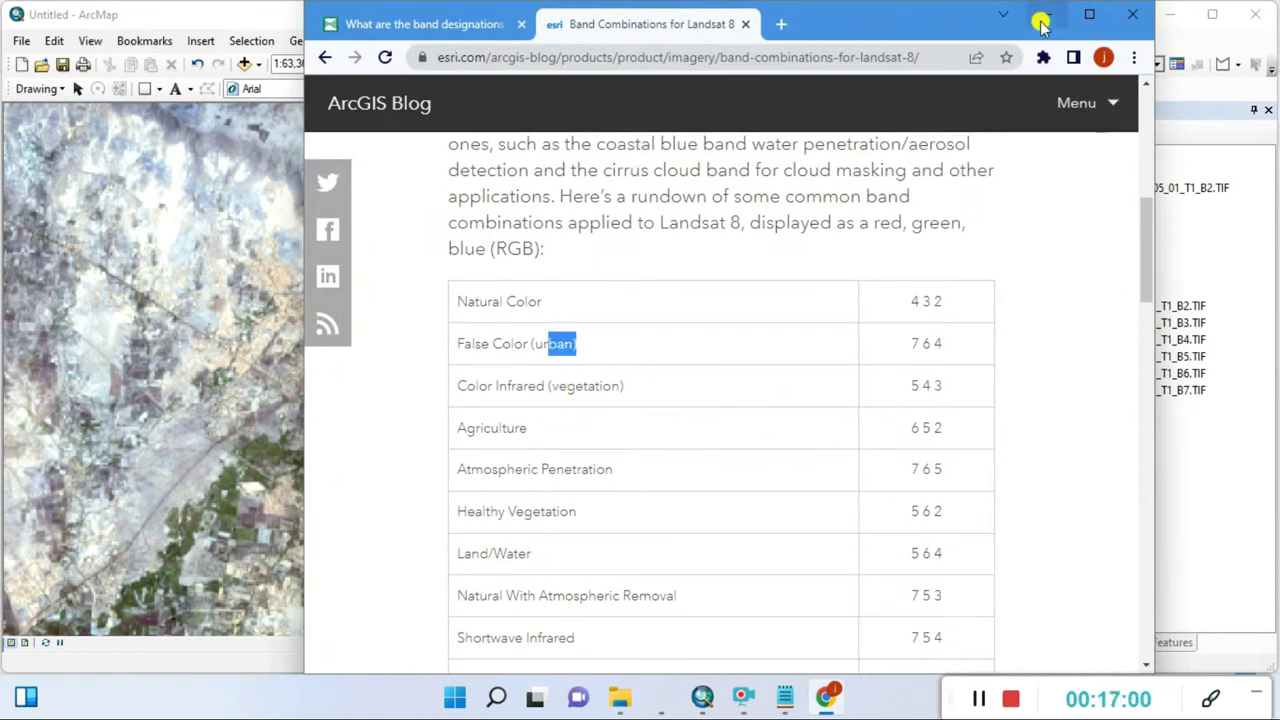
left_click(1040, 24)
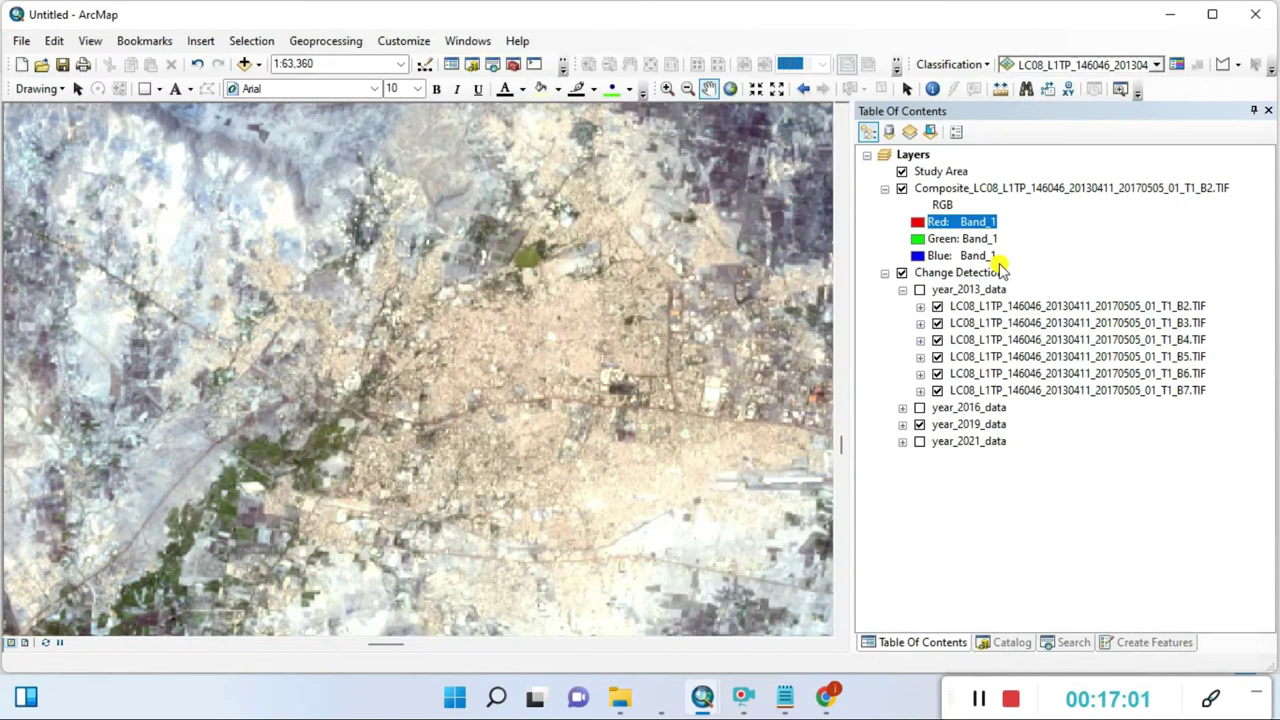
left_click(920, 226)
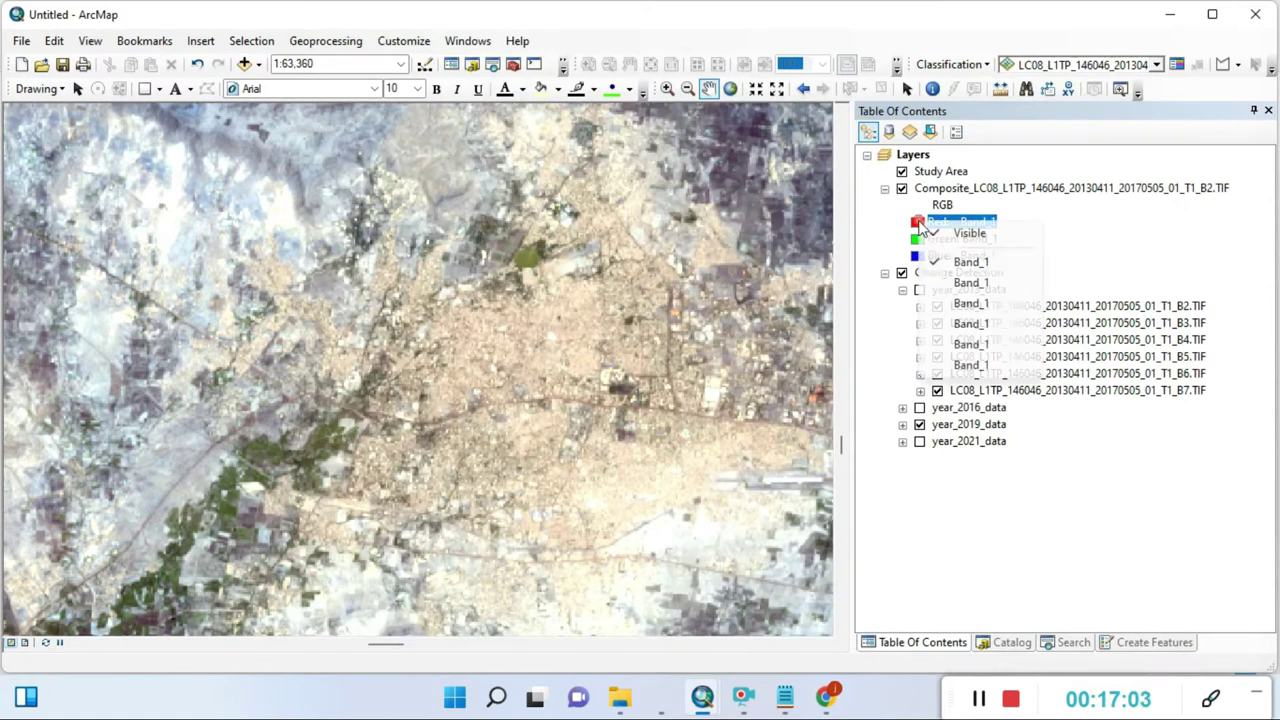
left_click(970, 366)
key("Down")
key("F2")
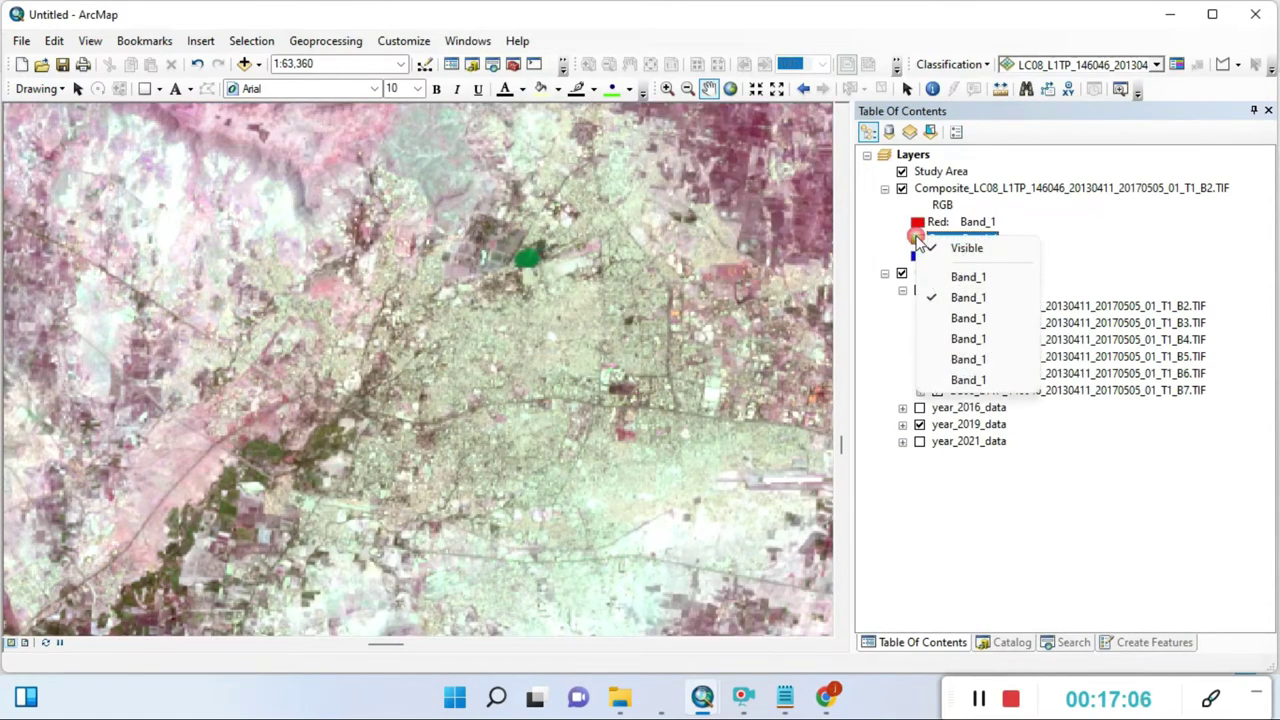
left_click(970, 362)
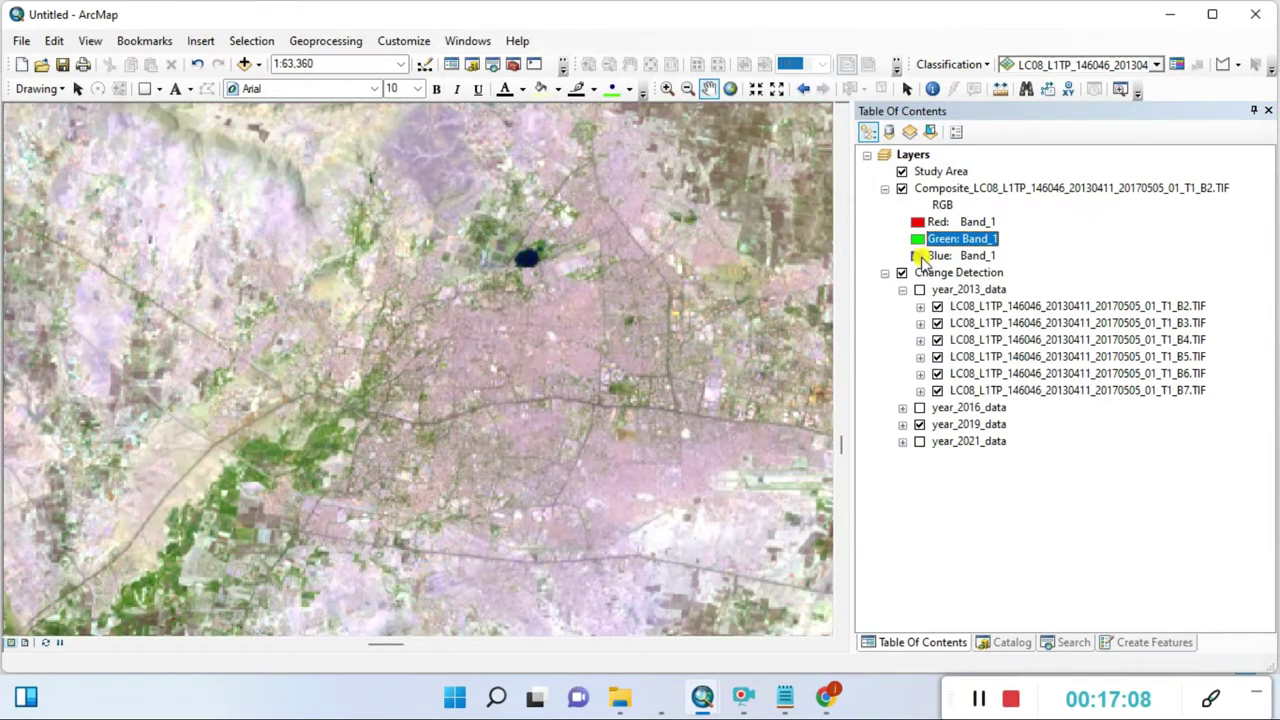
left_click(935, 256)
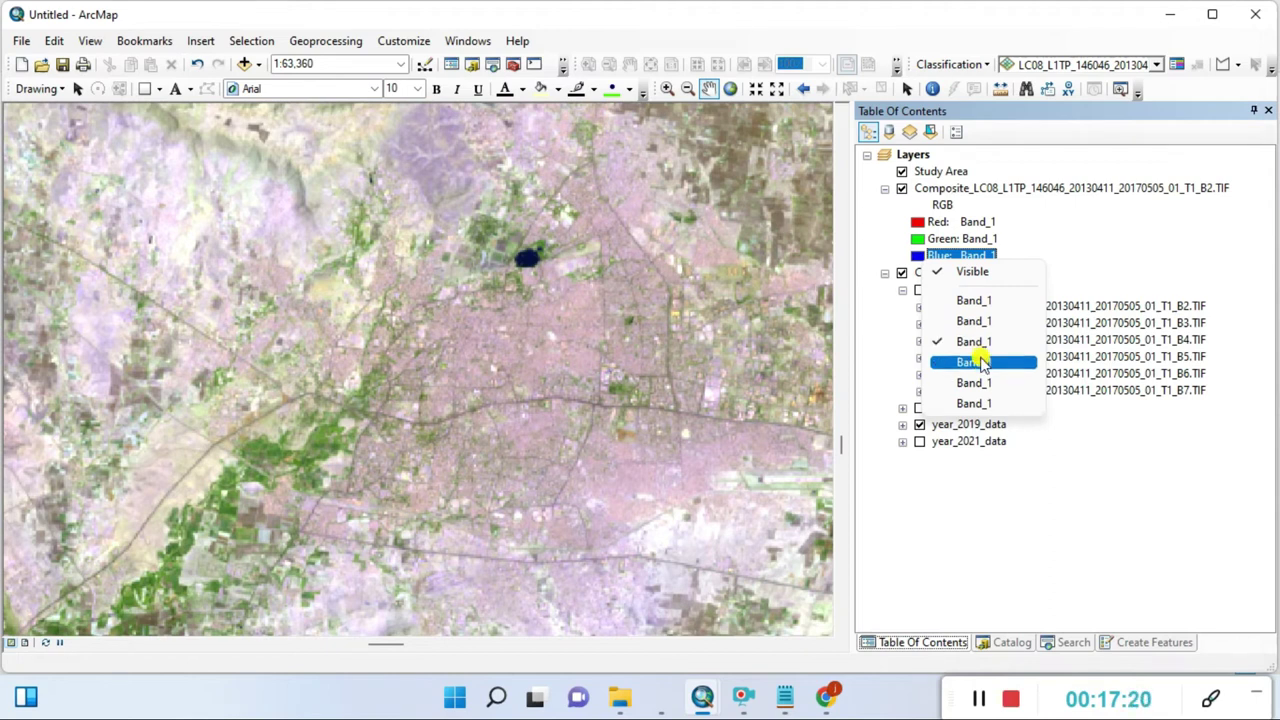
left_click(980, 342)
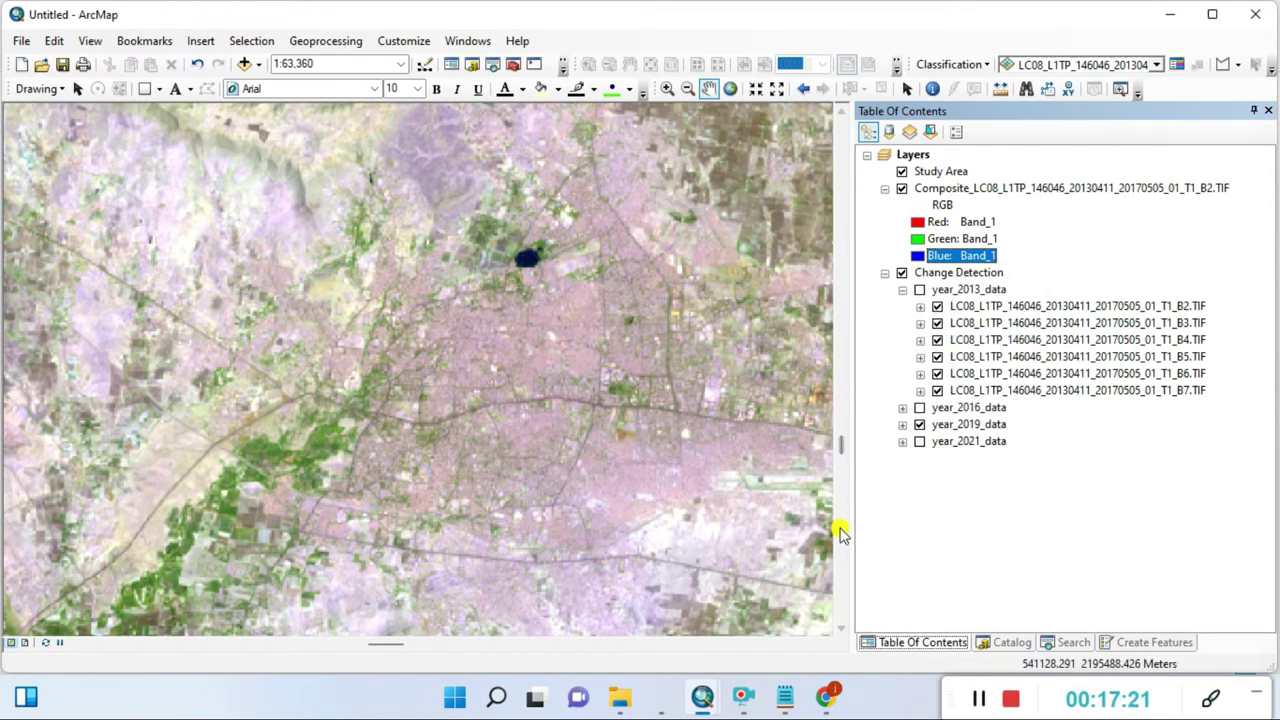
scroll(438, 524, "up", 2)
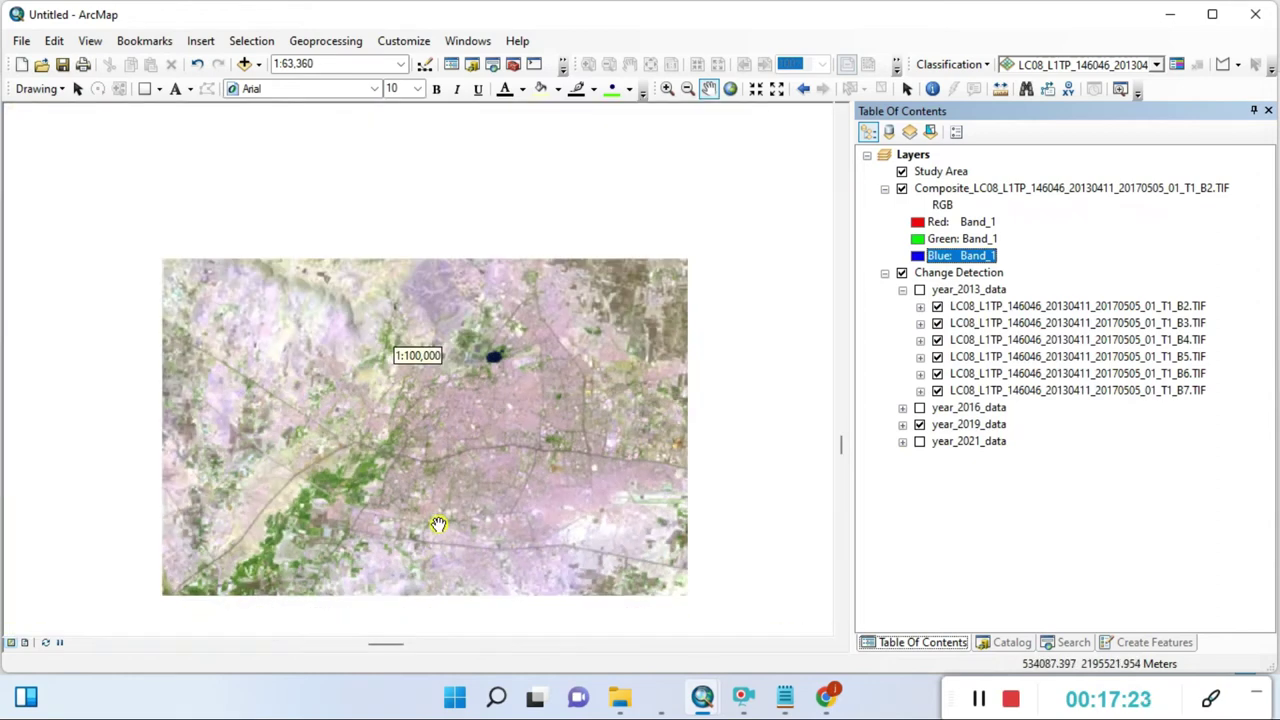
scroll(437, 525, "up", 2)
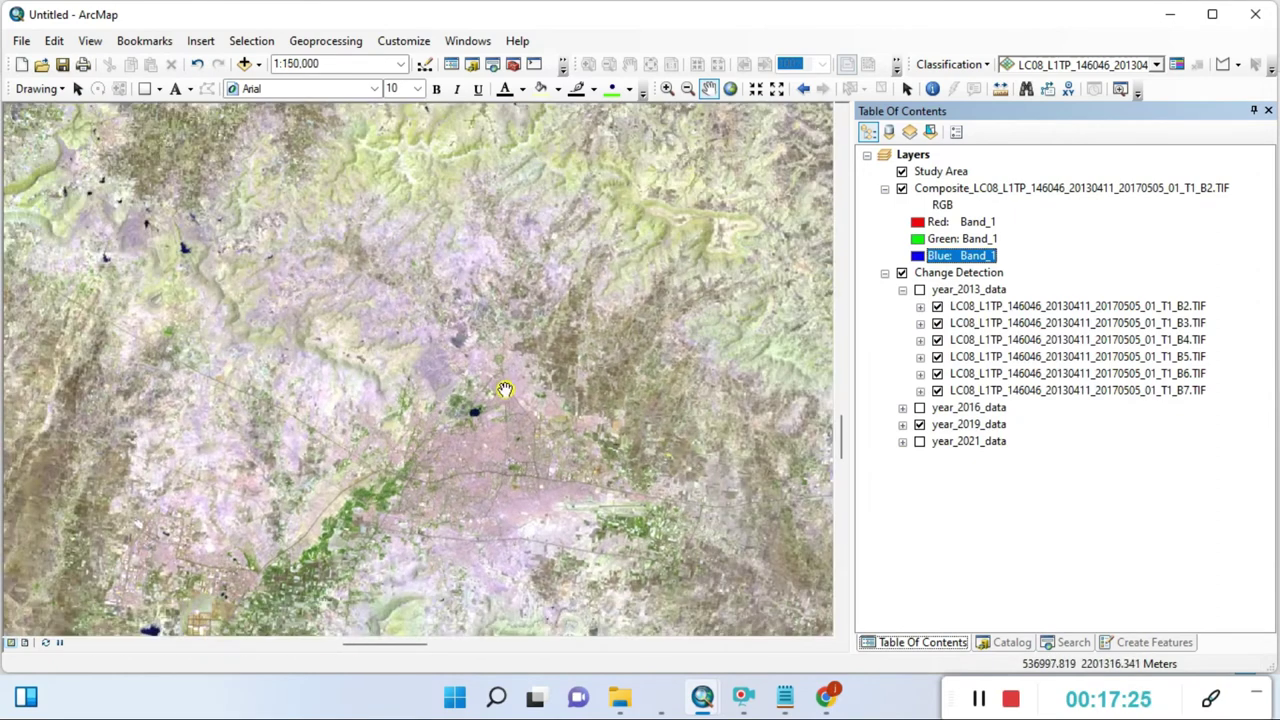
scroll(515, 521, "up", 2)
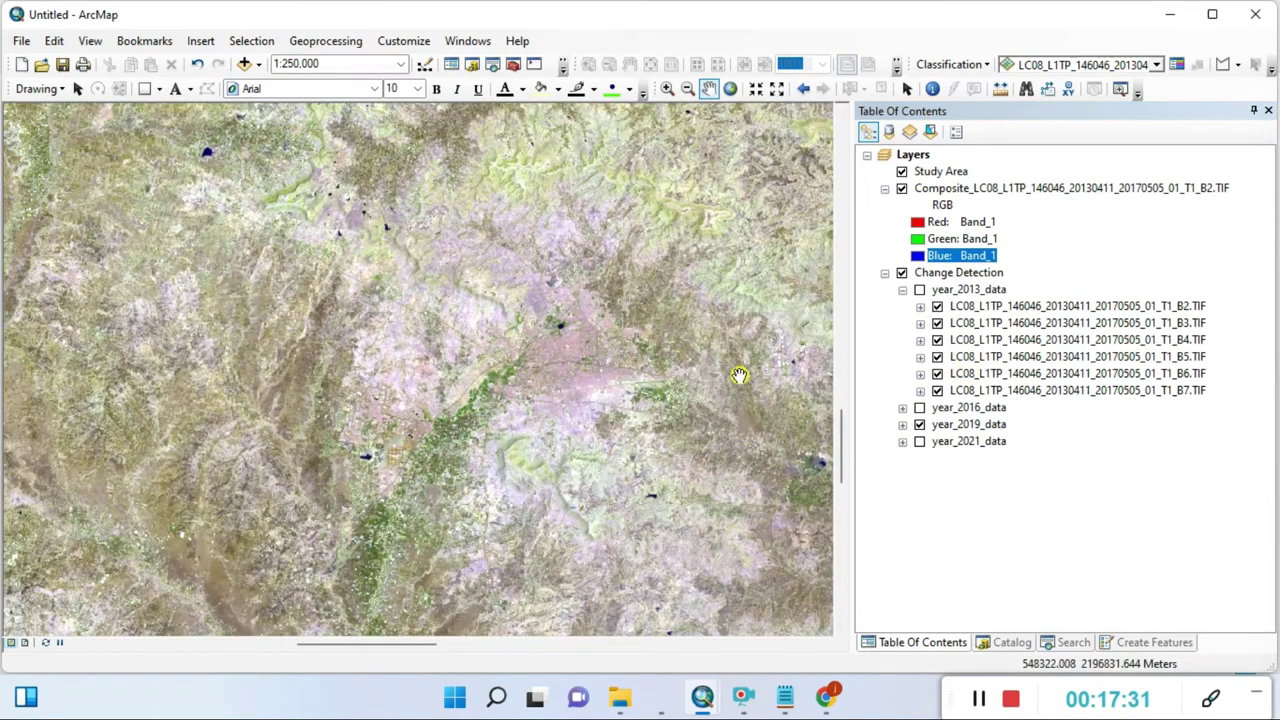
Step: Check the online band combination table, then assign the composite's third, second and first bands to red, green and blue for natural color 4 3 2
left_click(828, 697)
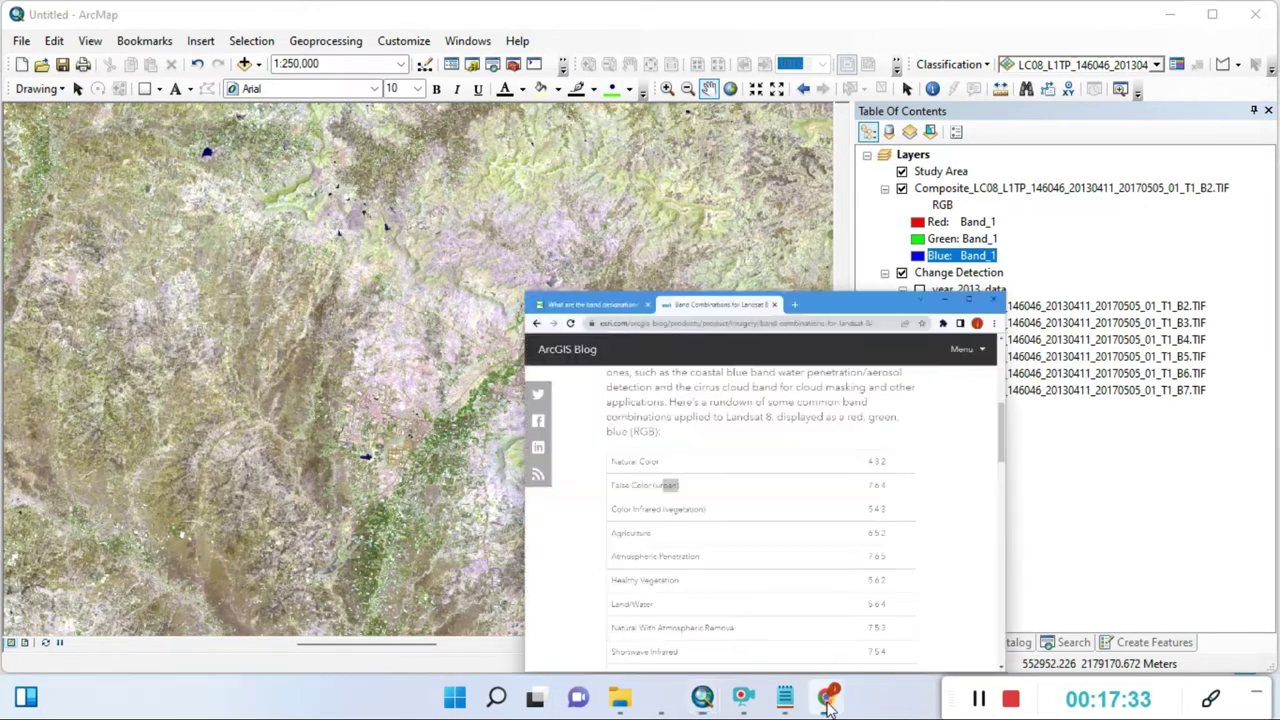
left_click(512, 341)
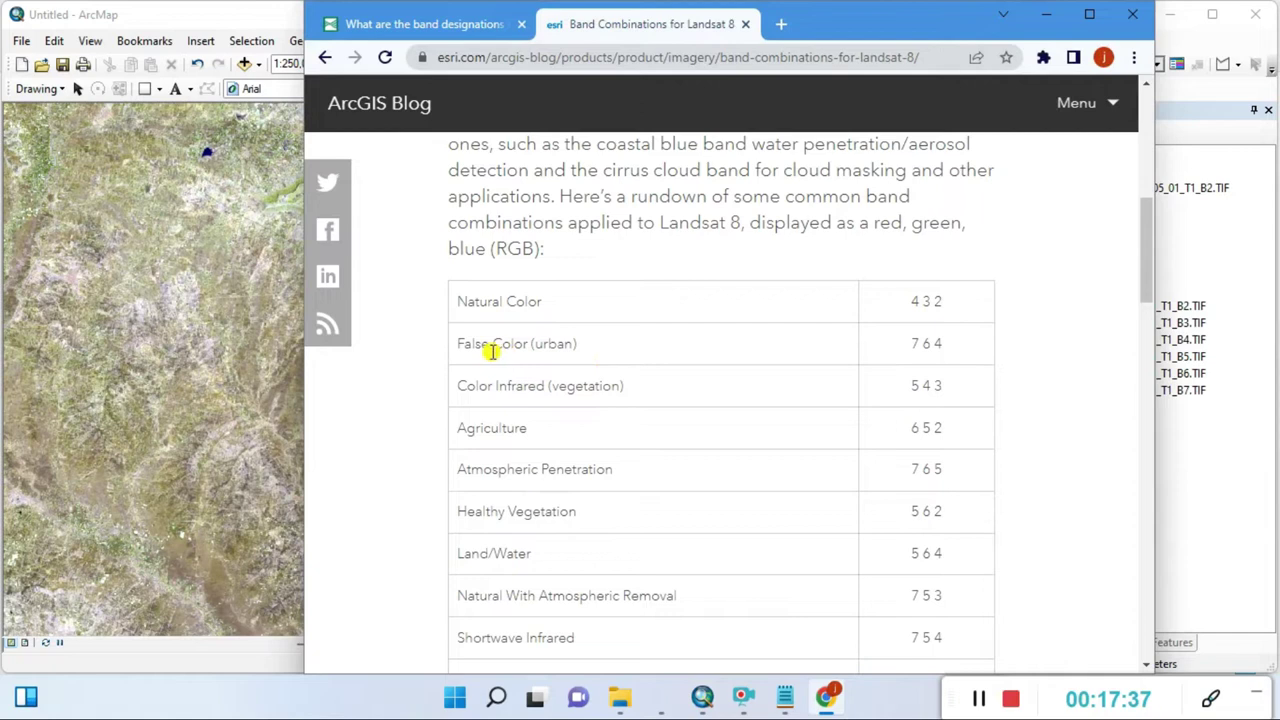
double_click(593, 387)
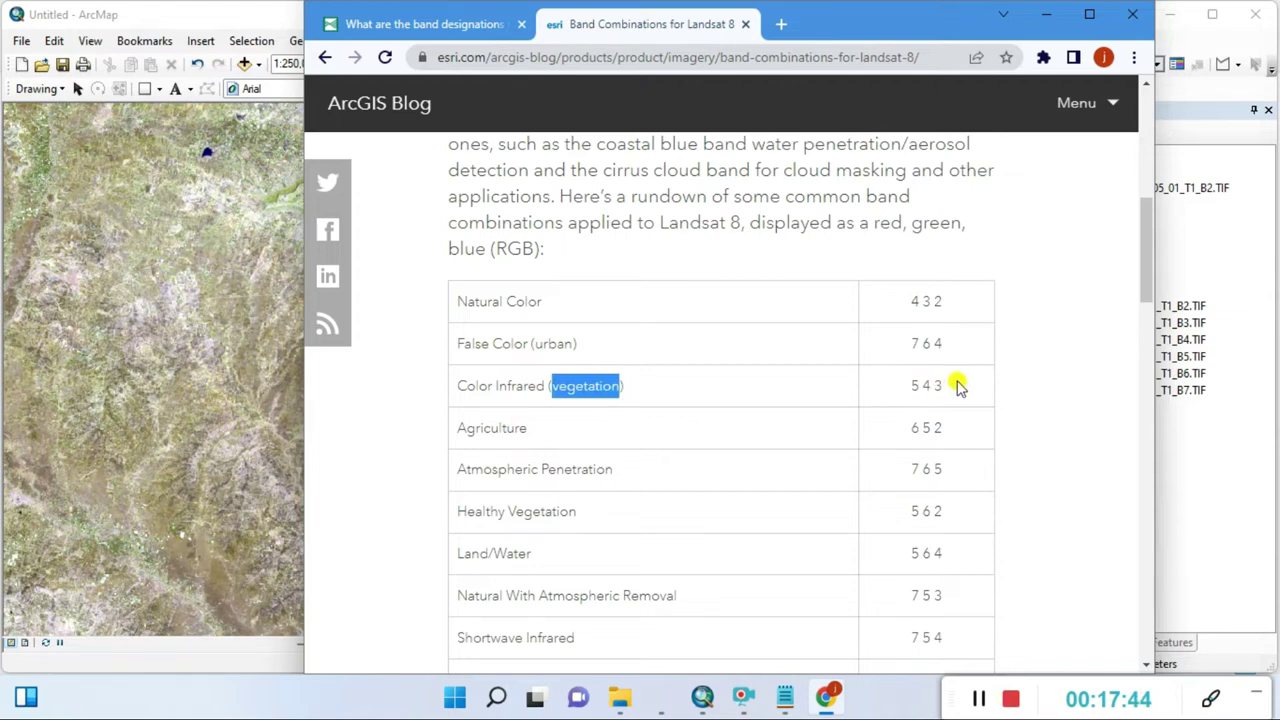
left_click(1046, 16)
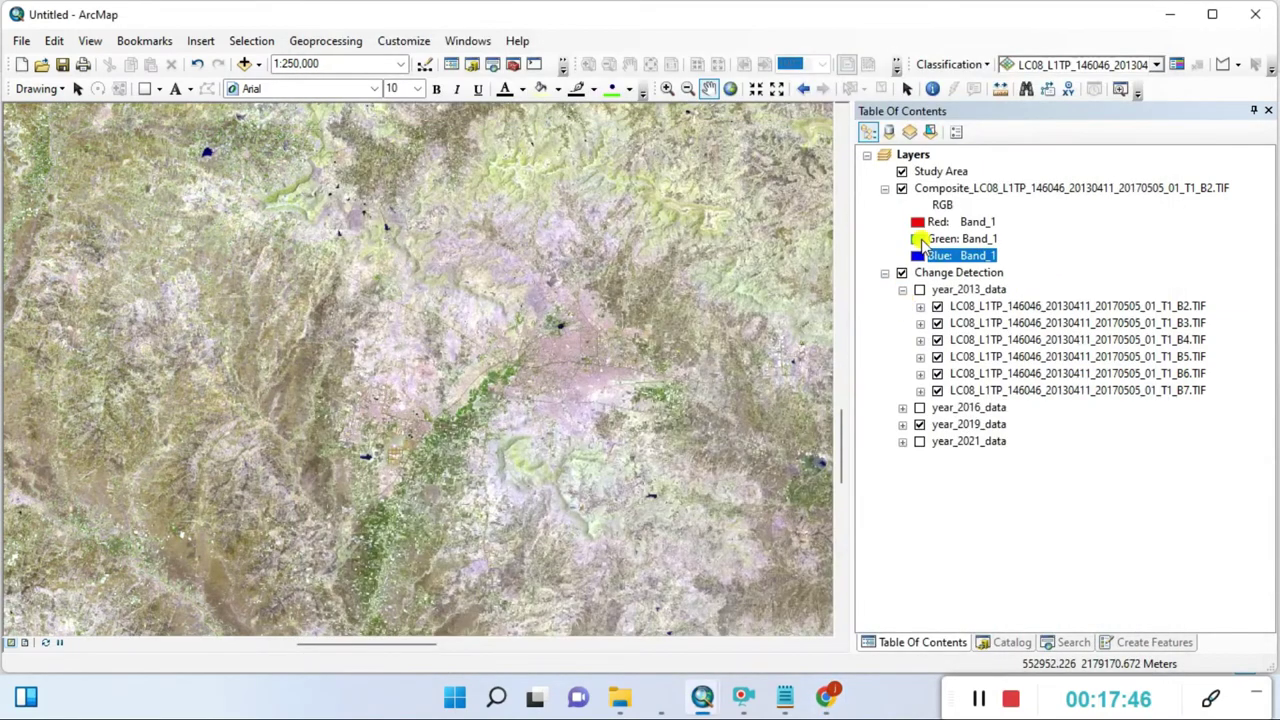
left_click(919, 228)
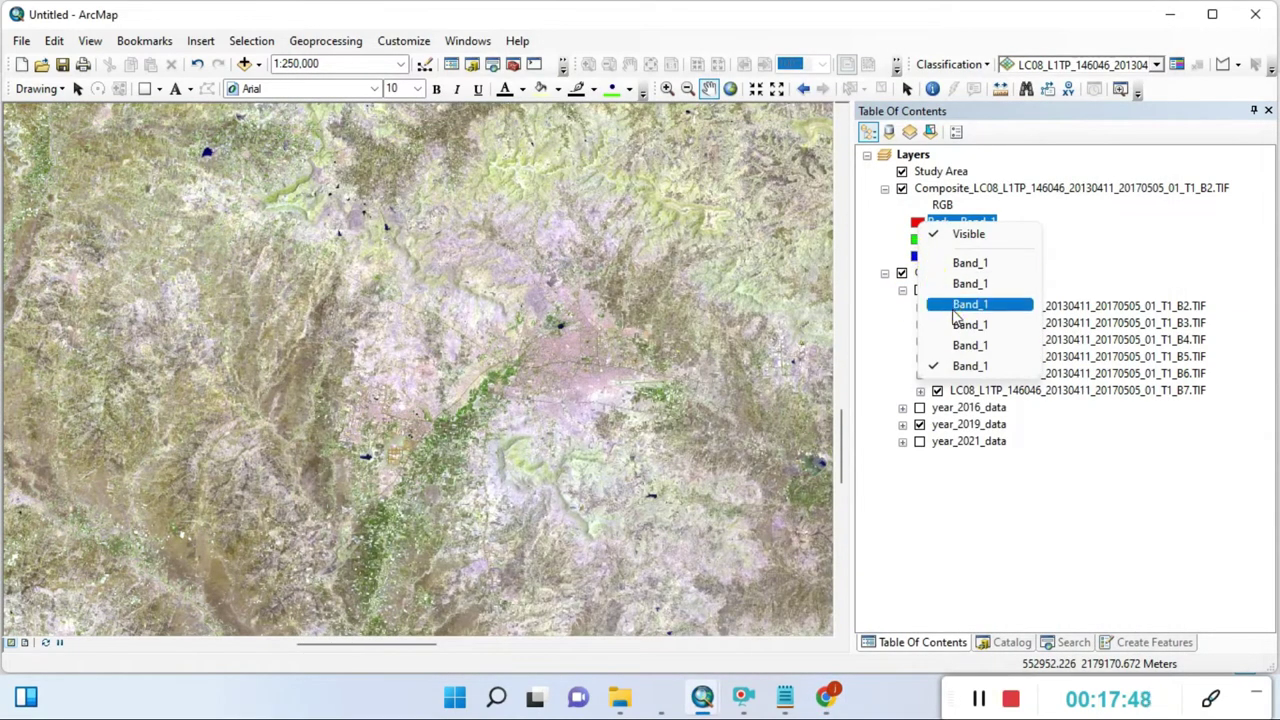
left_click(918, 238)
left_click(940, 238)
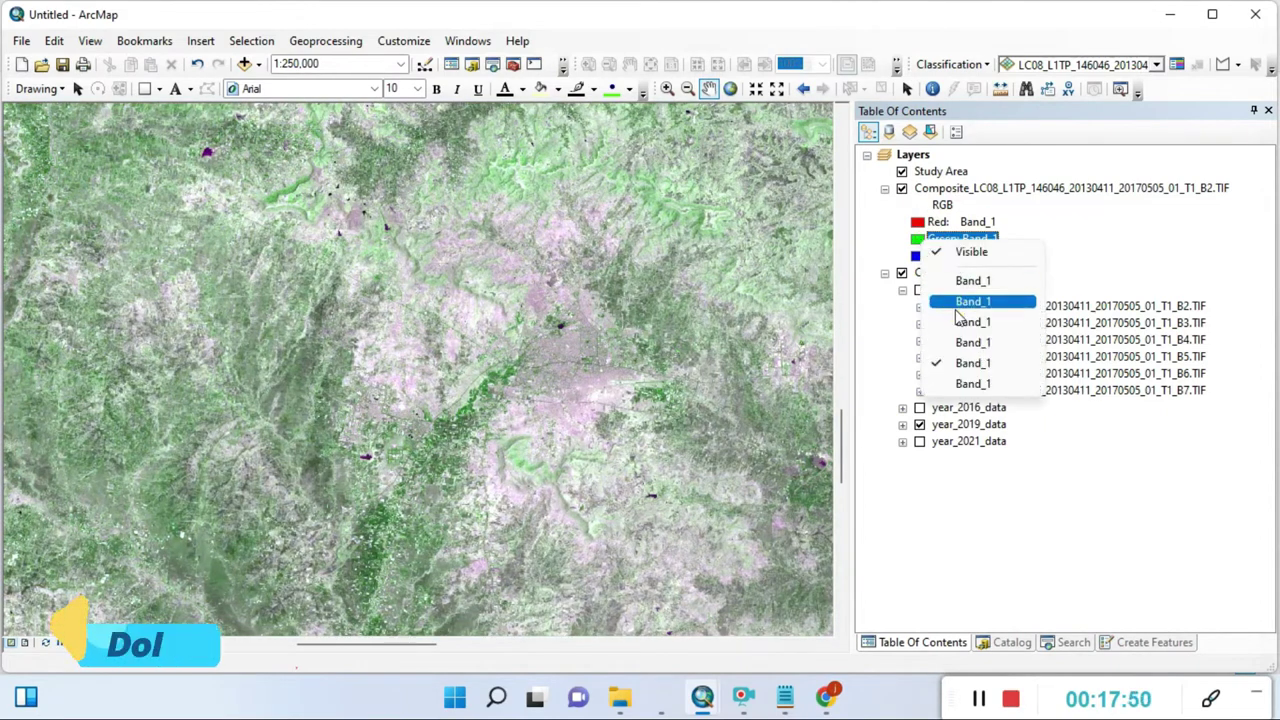
left_click(951, 296)
left_click(940, 256)
left_click(951, 305)
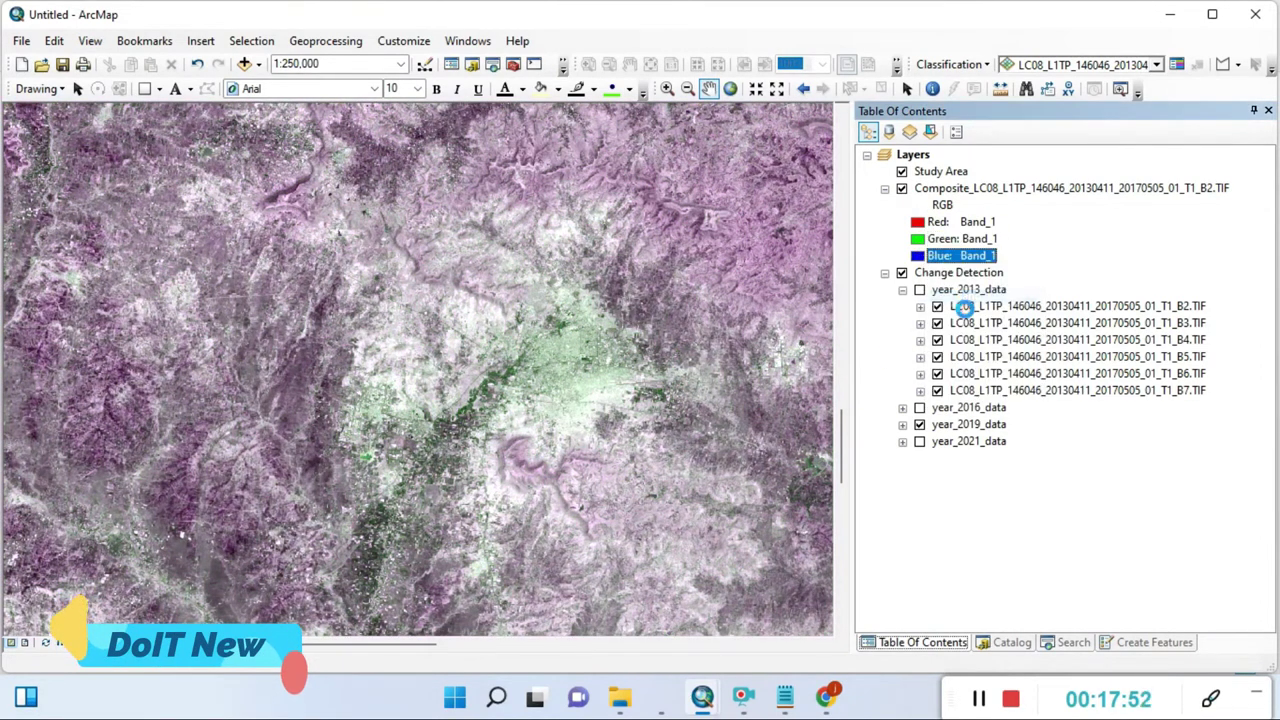
Step: Examine the city, fields, hills and lake in the recombined 2013 composite at closer scales, down to 1:40,000
scroll(477, 428, "up", 1)
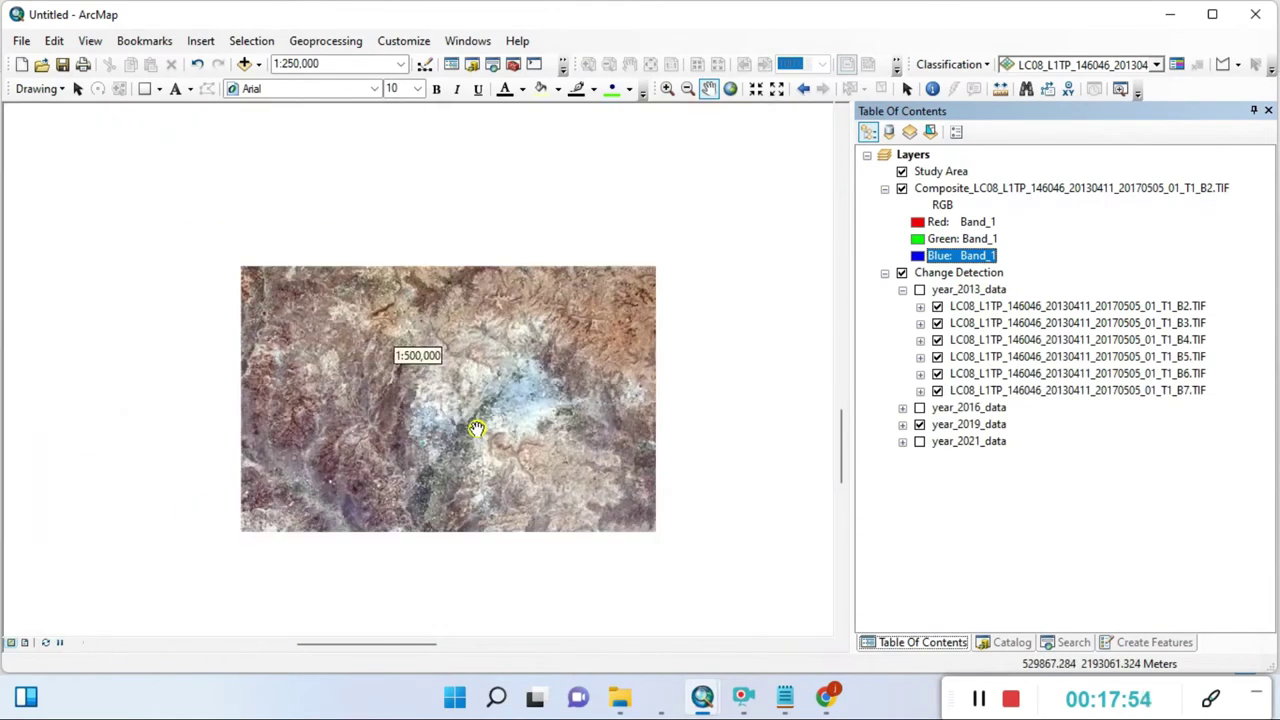
scroll(477, 428, "down", 3)
scroll(477, 428, "down", 2)
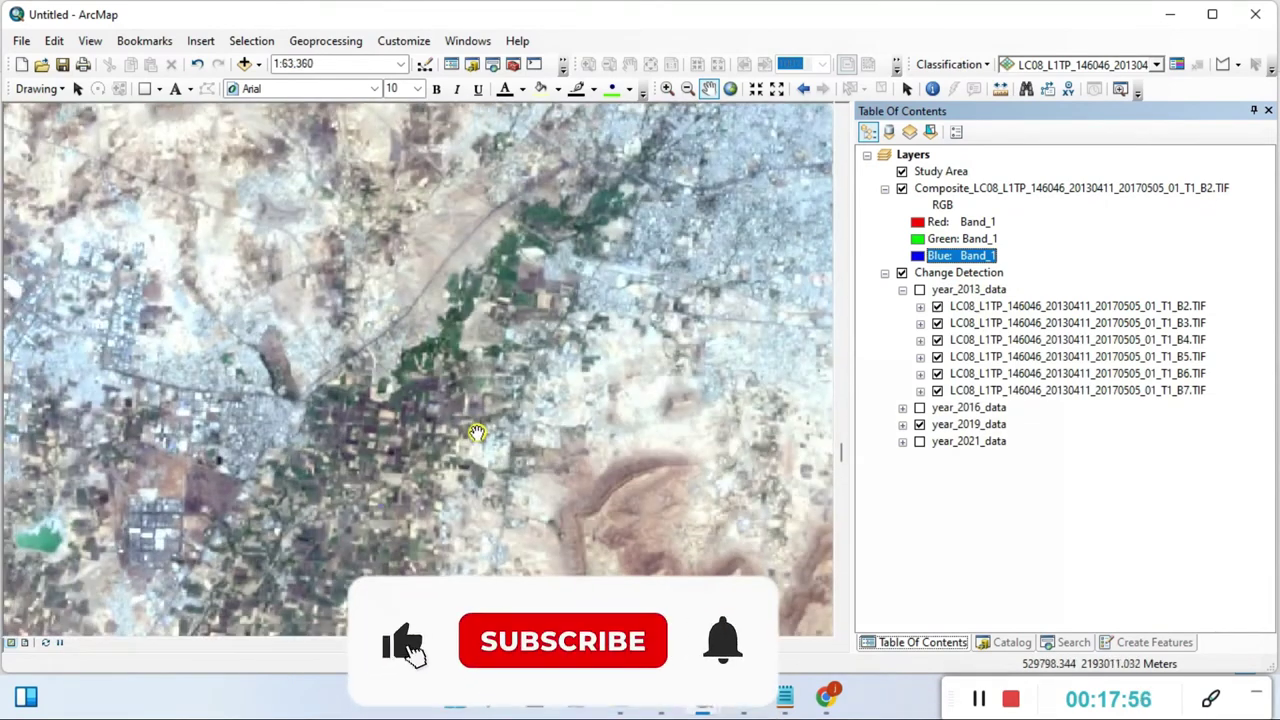
scroll(477, 383, "down", 1)
scroll(513, 395, "up", 1)
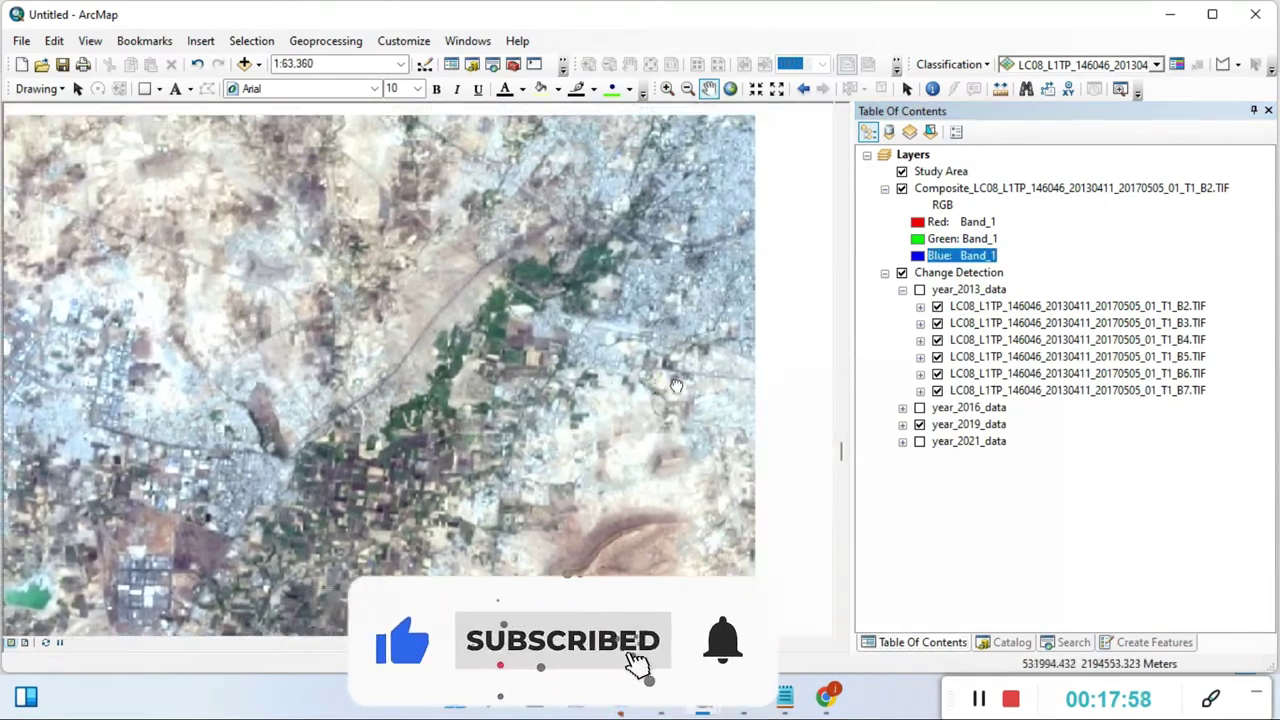
left_click_drag(513, 395, 508, 172)
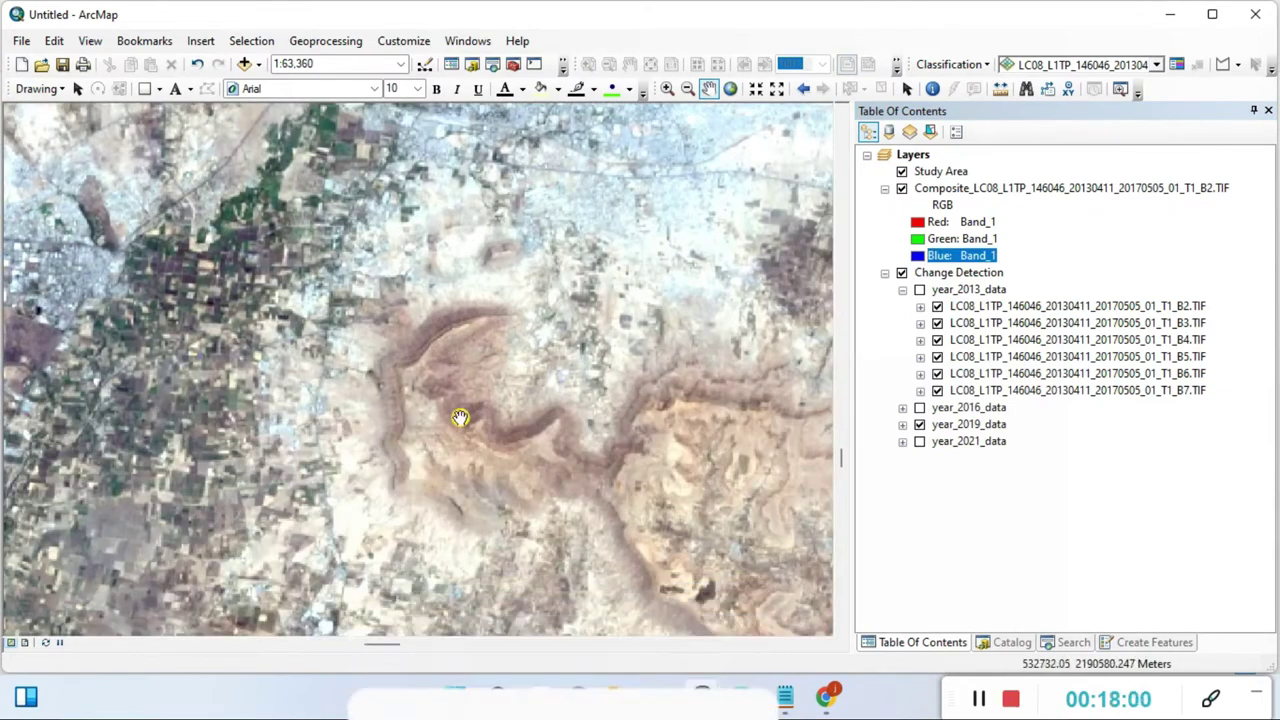
left_click_drag(518, 394, 880, 431)
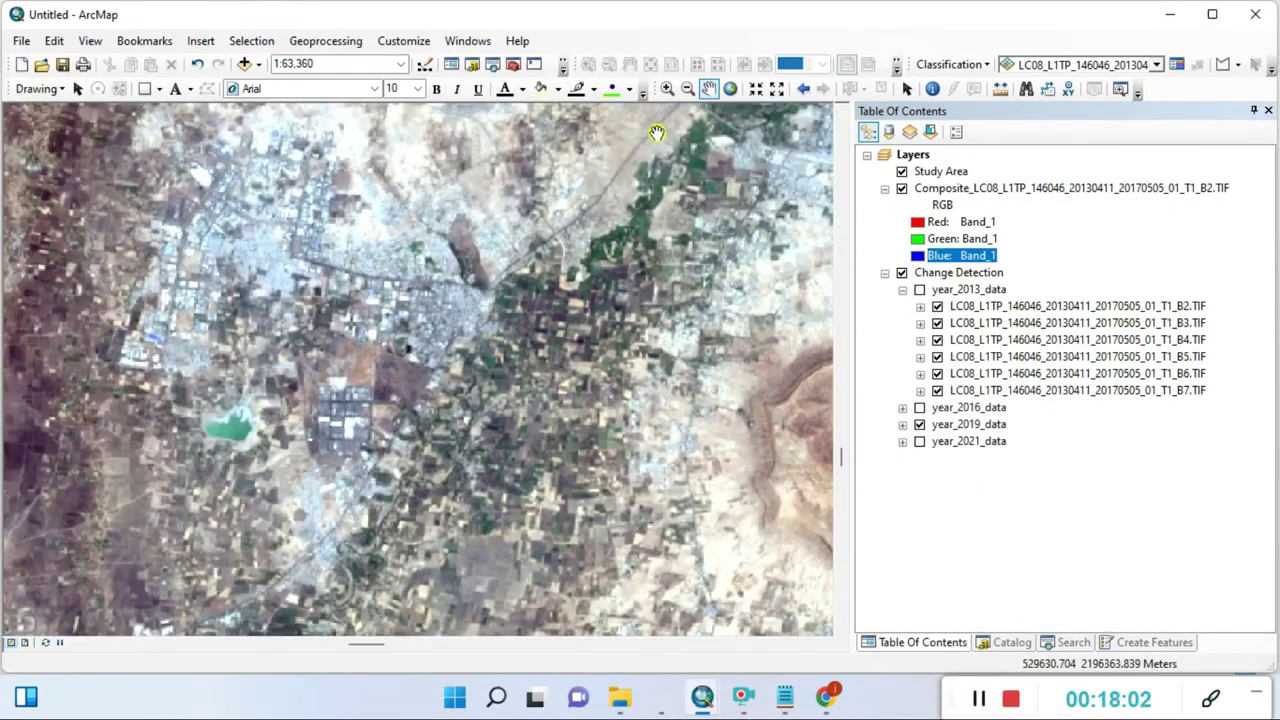
scroll(245, 455, "down", 2)
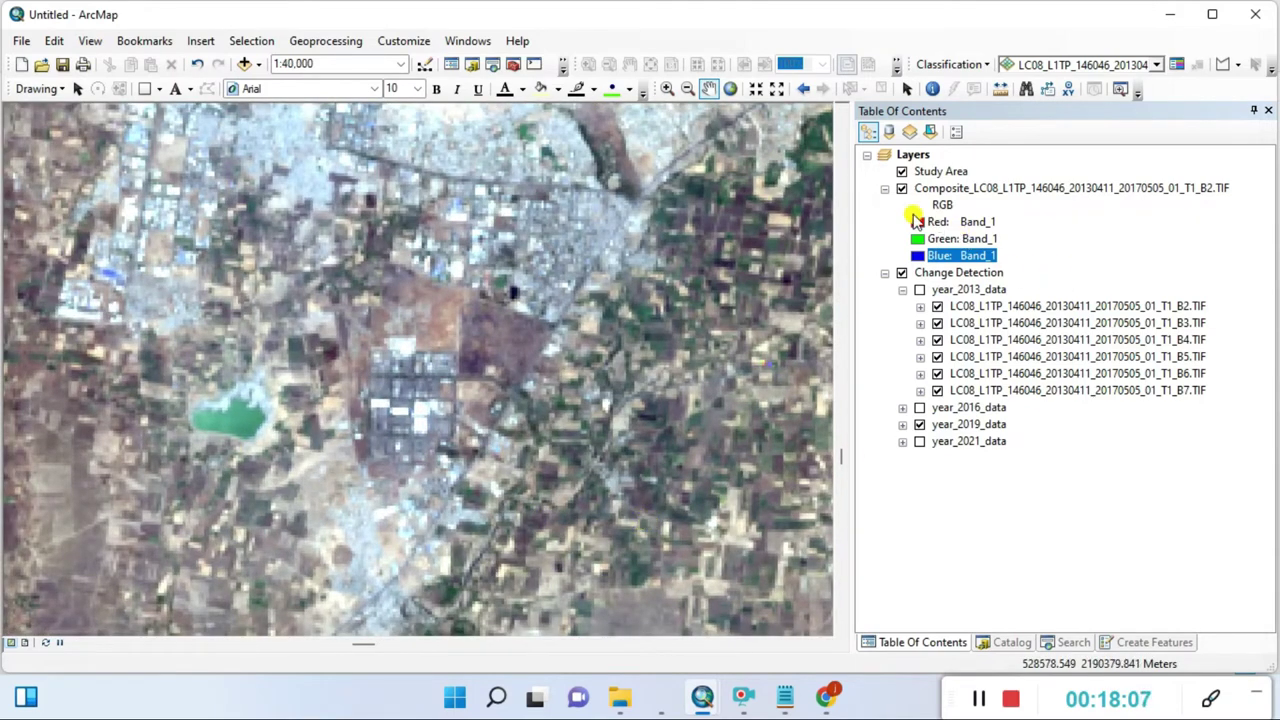
Step: Collapse the 2013 composite's band listing and the year_2013_data group
left_click(921, 222)
left_click(922, 224)
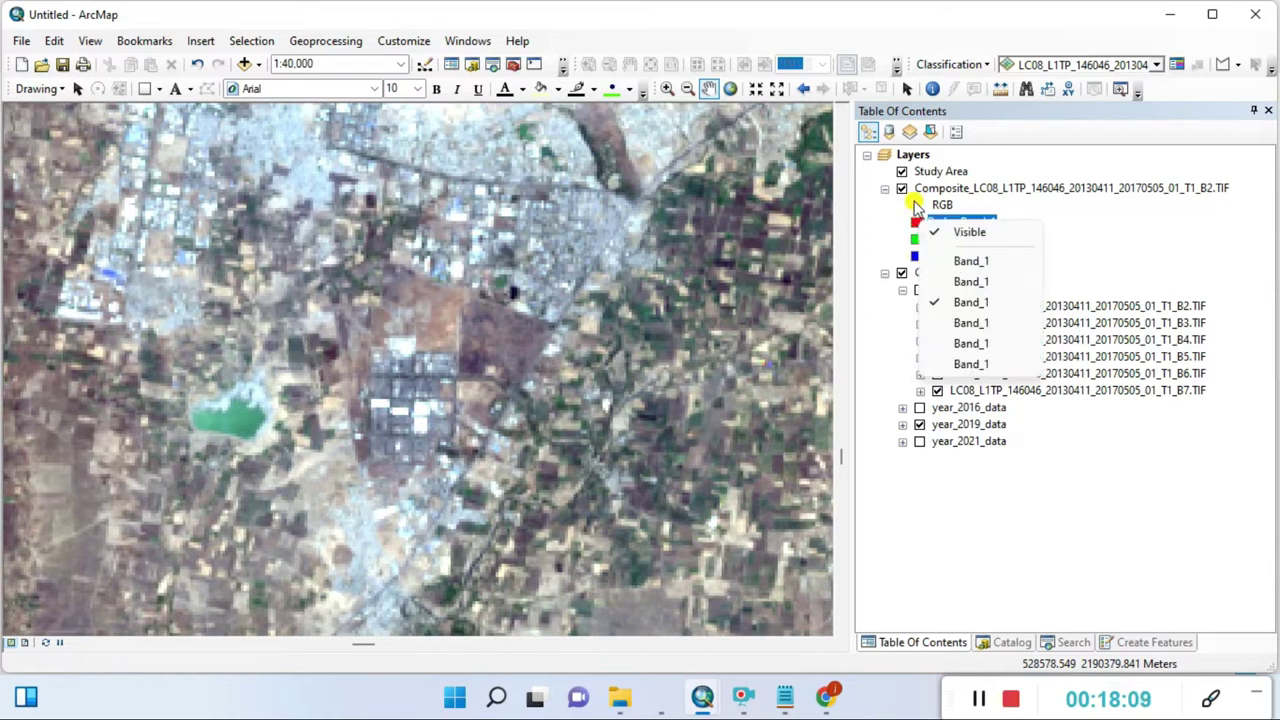
left_click(885, 190)
left_click(885, 189)
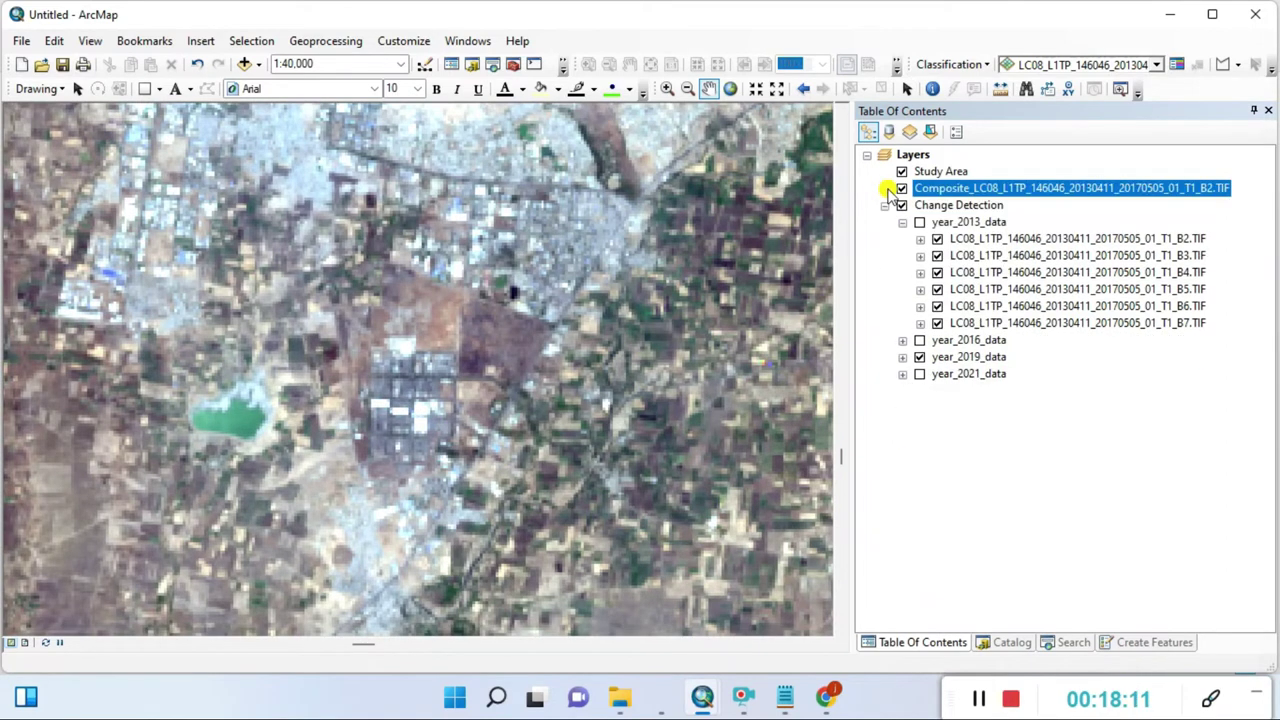
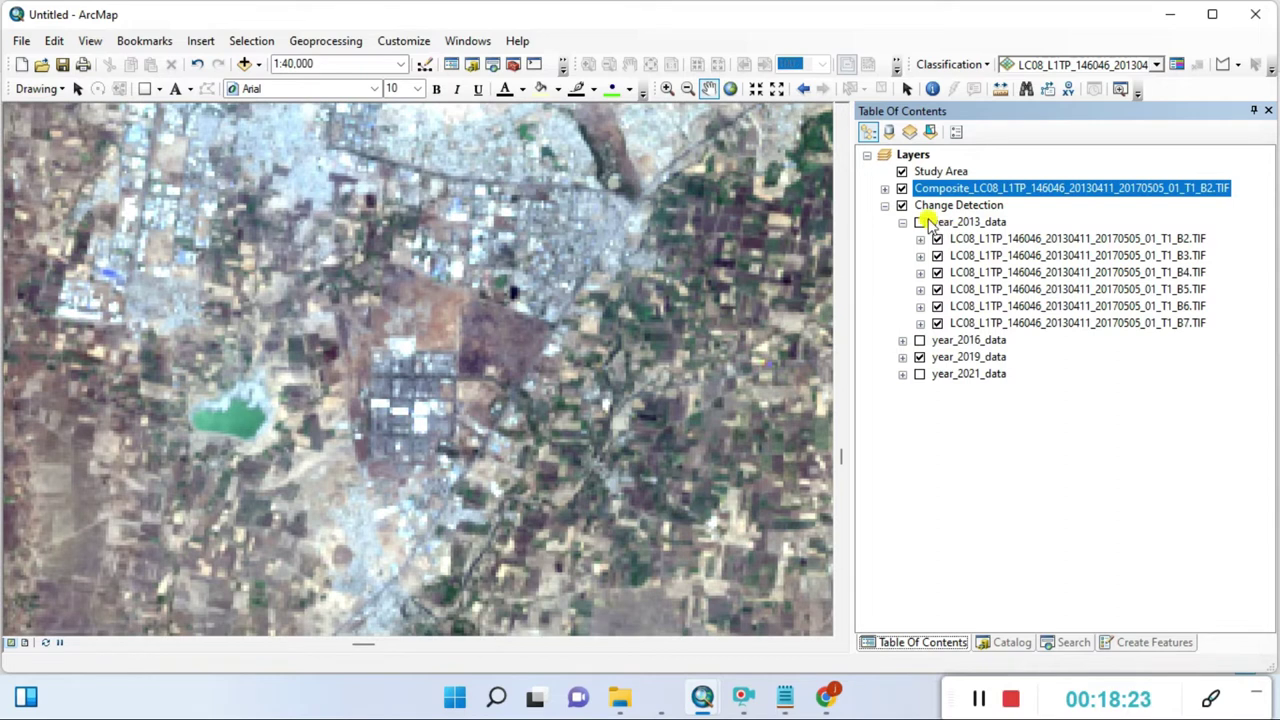
left_click(903, 222)
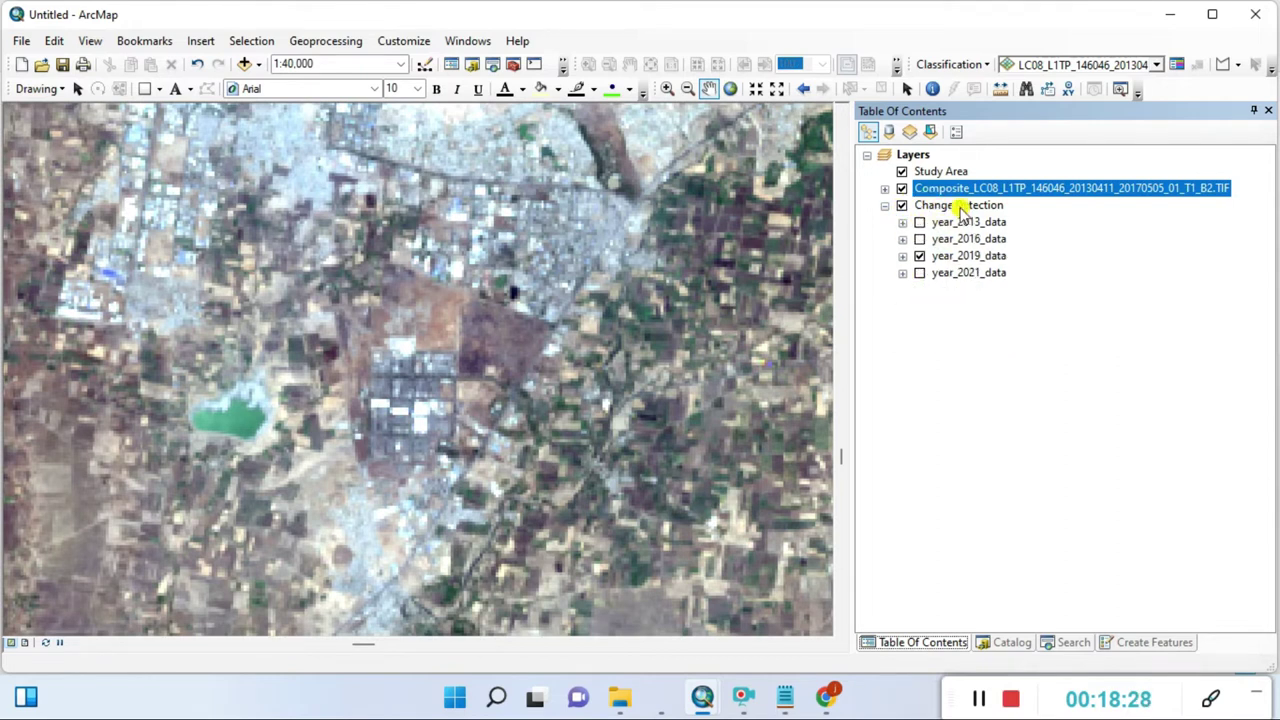
Step: Rename the composite layer to Composite_LC08_2013.TIF and clear the layer selection
left_click(968, 190)
left_click(967, 189)
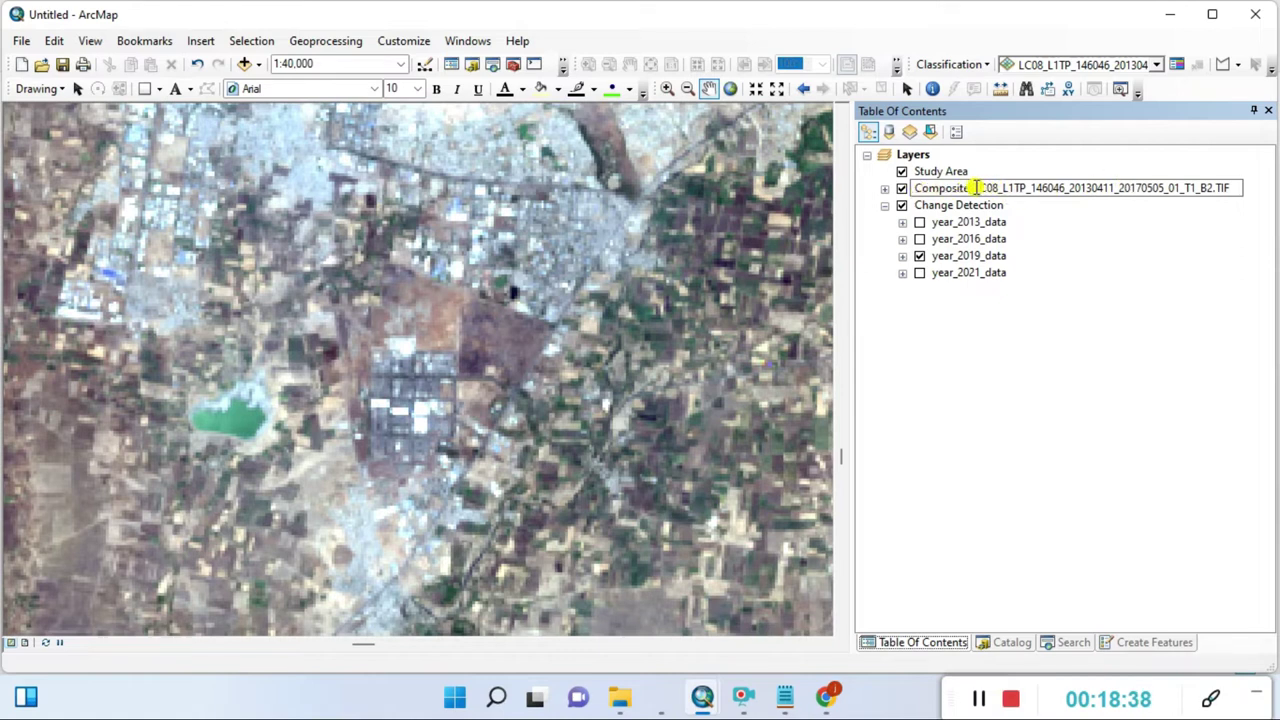
left_click_drag(1004, 188, 1234, 188)
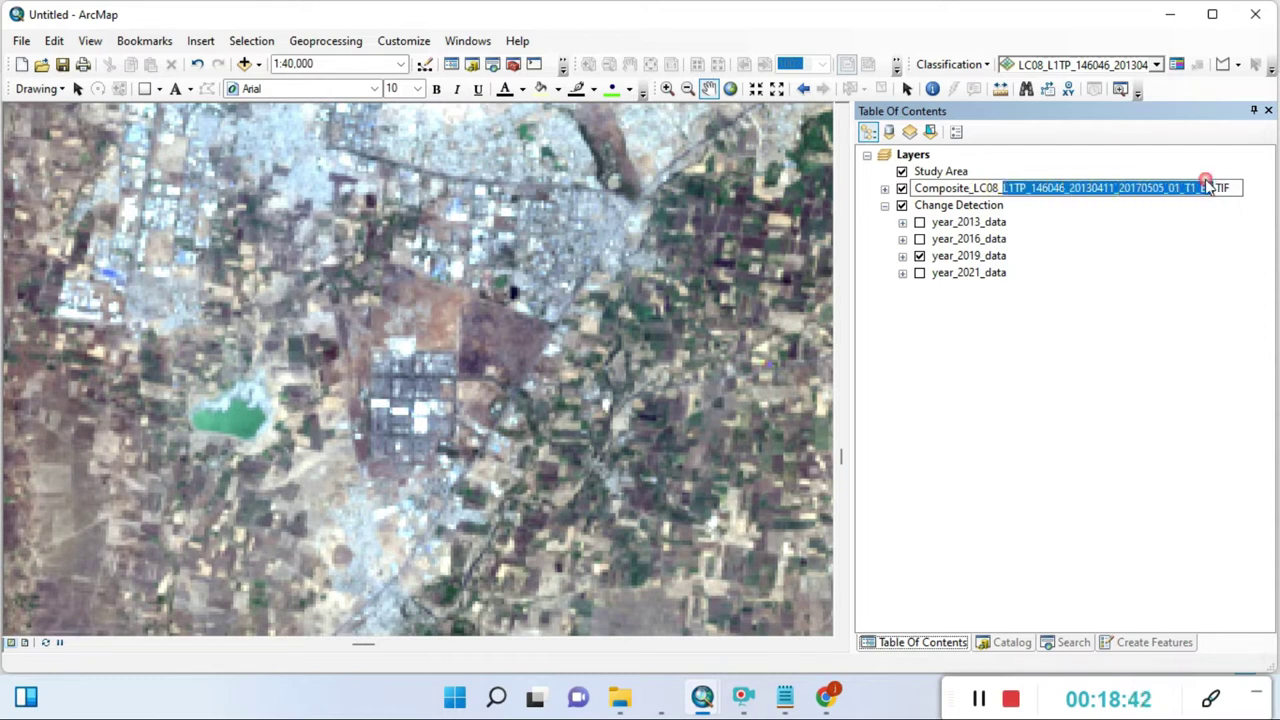
key("BackSpace")
type("2013")
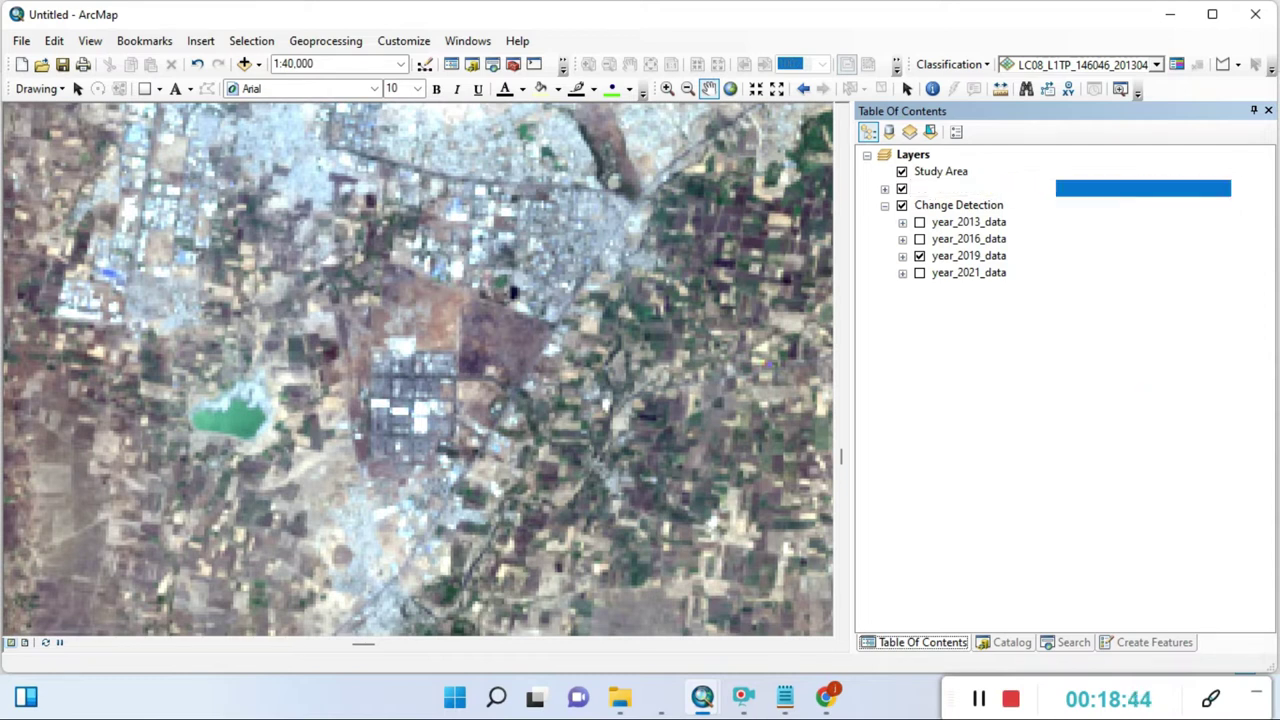
key("Return")
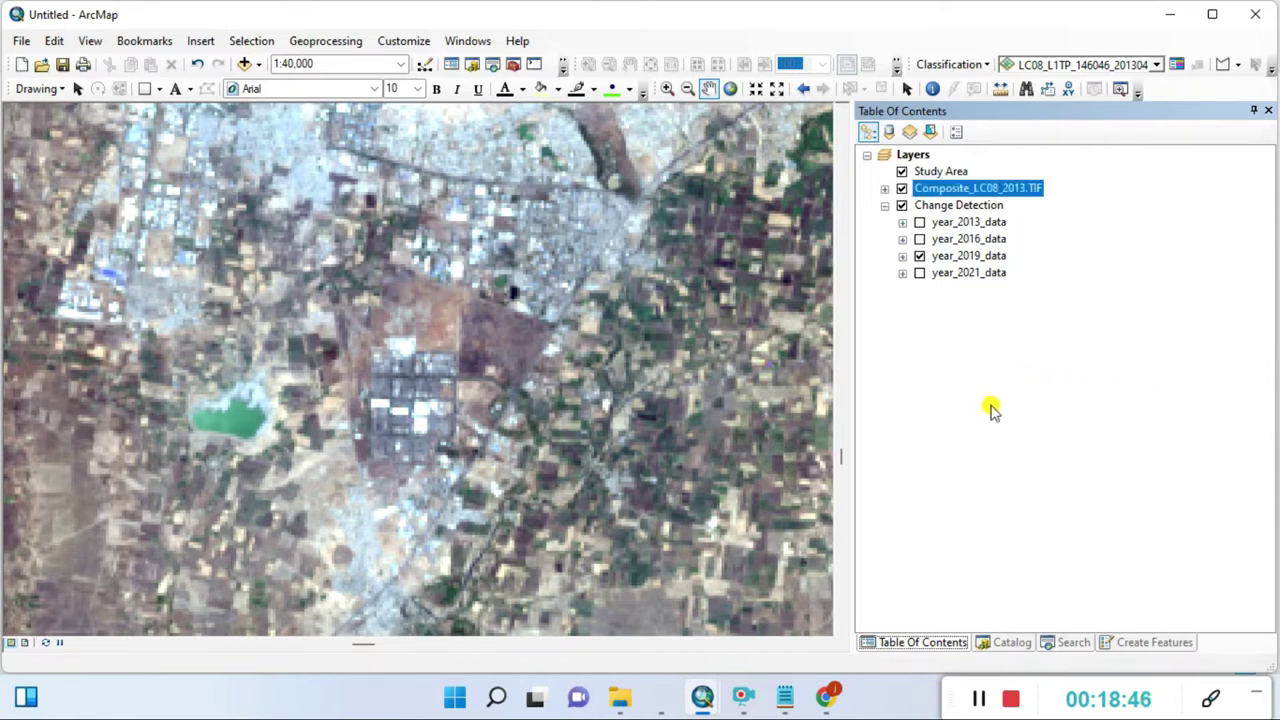
left_click(943, 384)
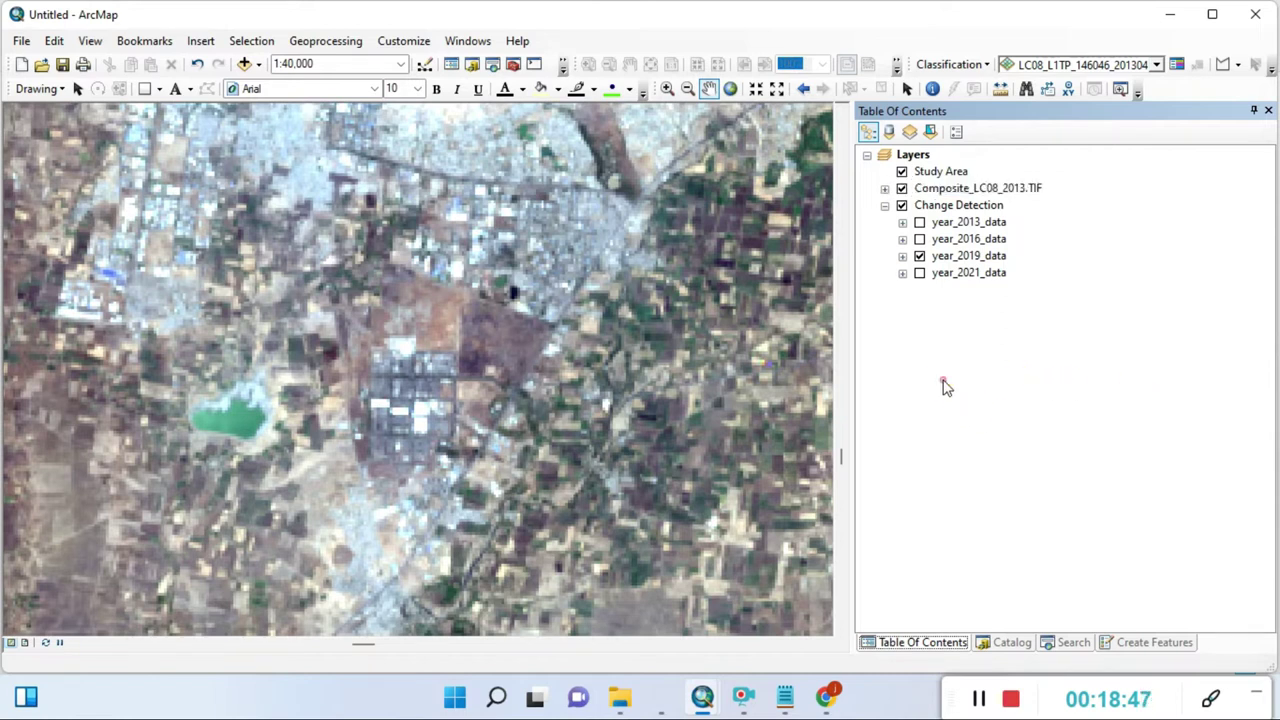
Step: Expand the year_2016_data group and make its bands B2 through B7 visible
left_click(902, 239)
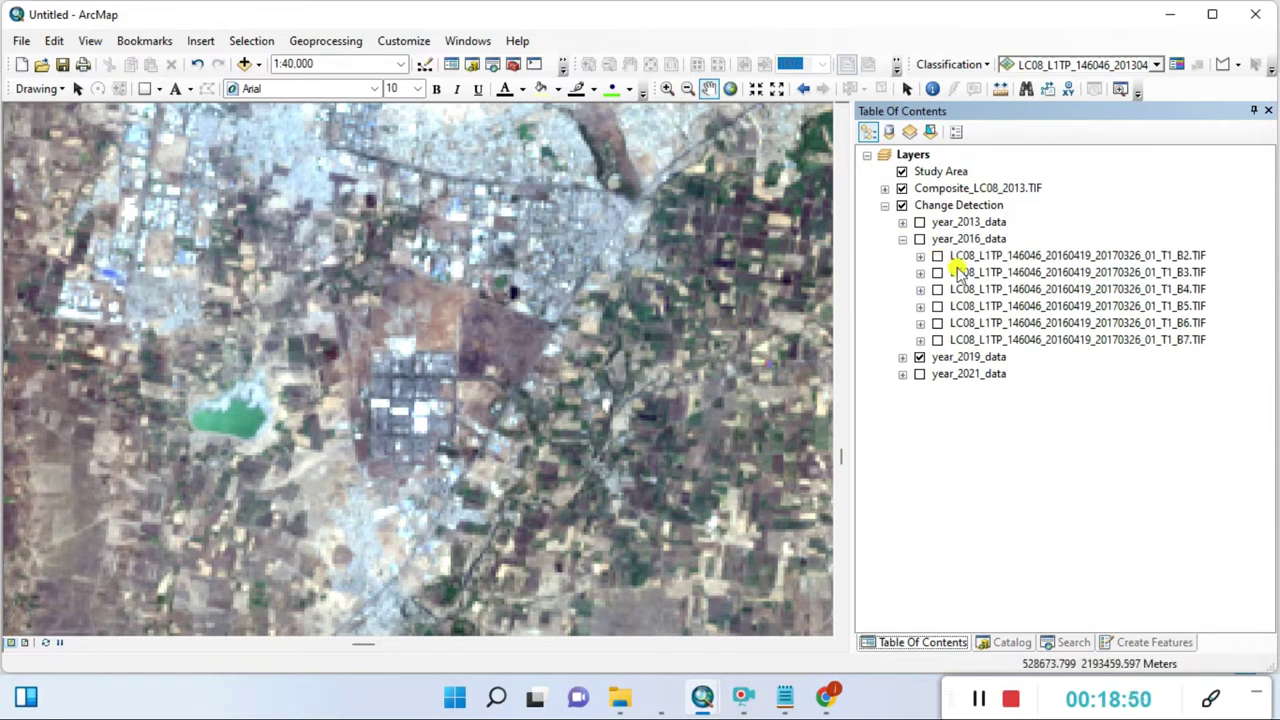
left_click(937, 272)
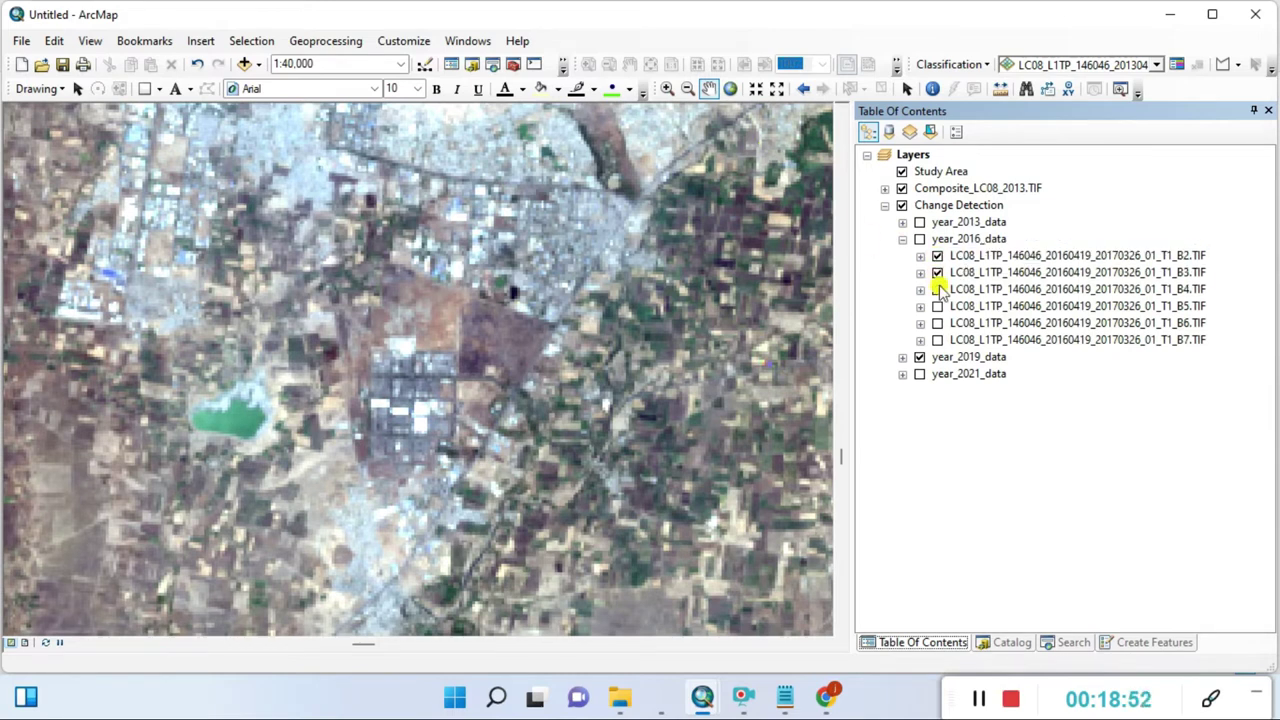
left_click(939, 289)
left_click(937, 306)
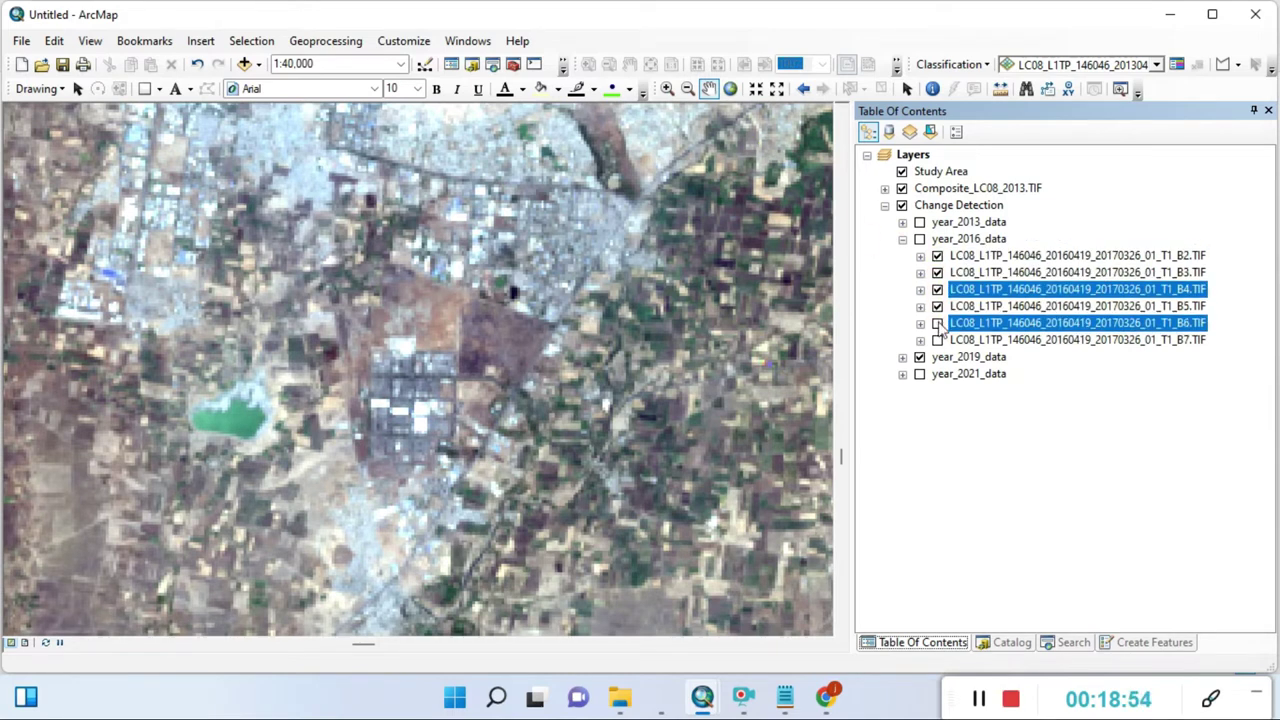
left_click(937, 323)
left_click(940, 340)
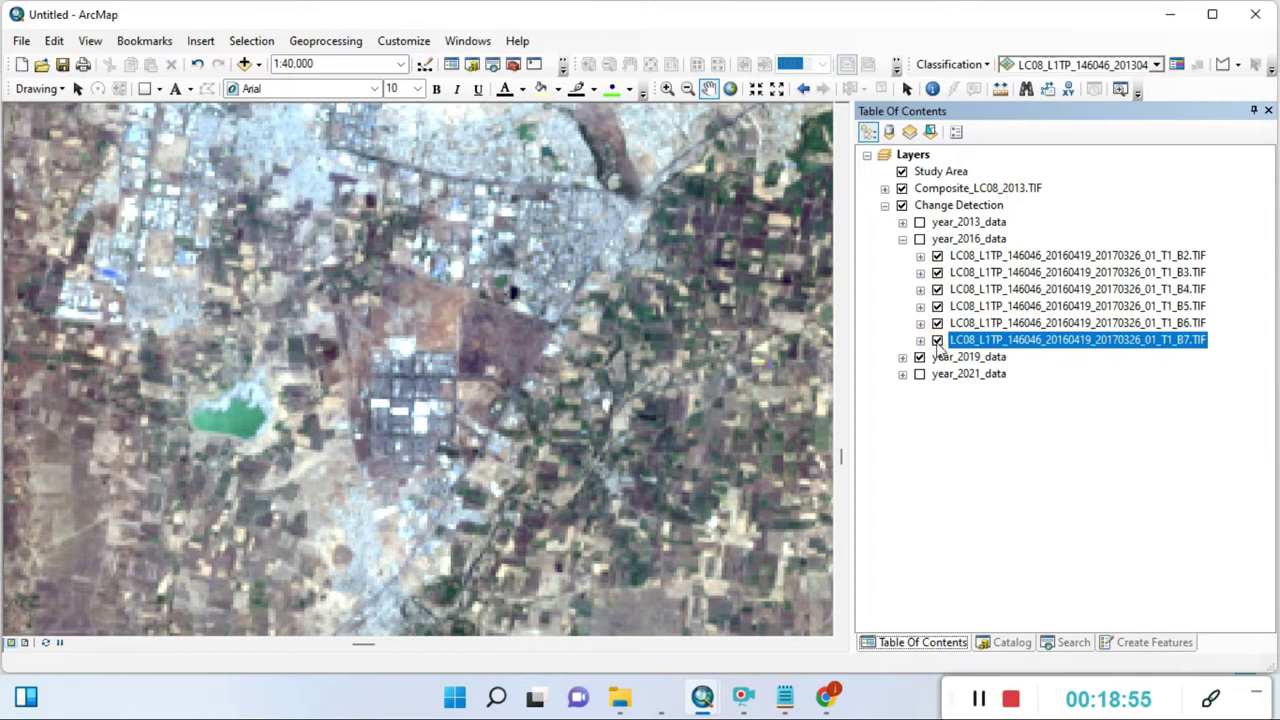
left_click(977, 258)
left_click(982, 273, "ctrl")
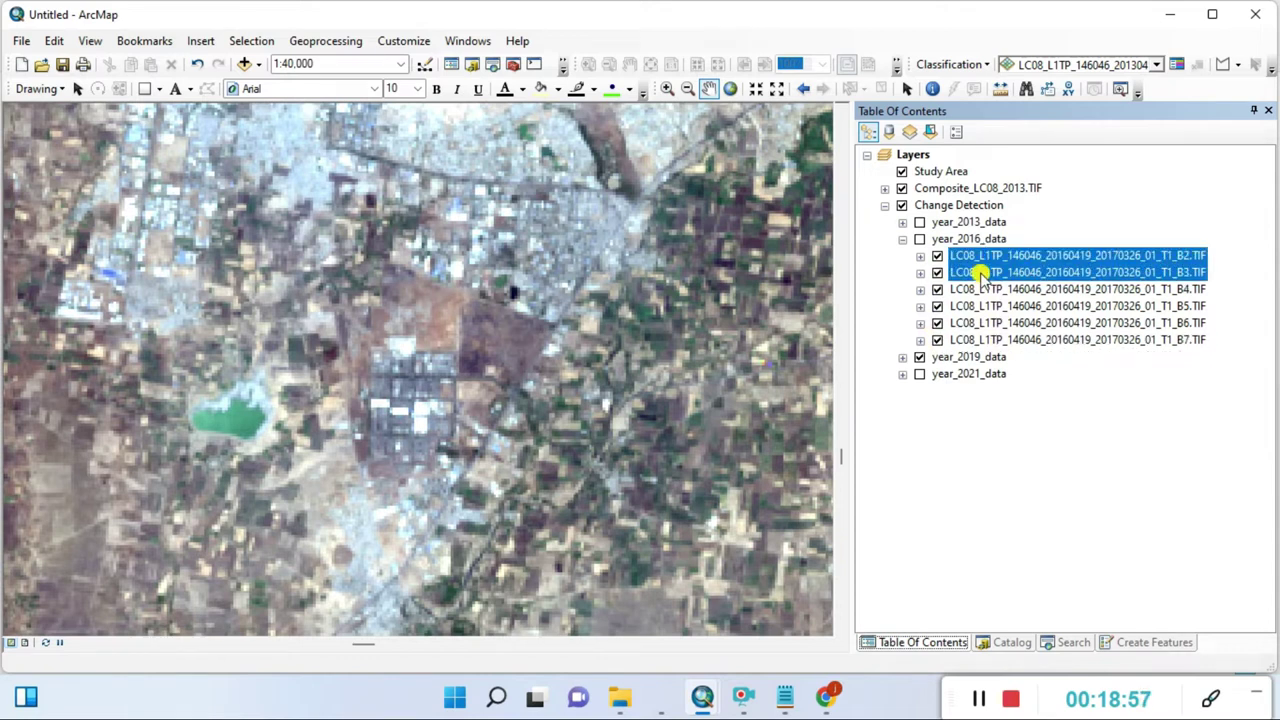
Step: Open the Image Analysis window and hide Composite_LC08_2013.TIF and the 2013 bands B2 through B7
left_click(468, 41)
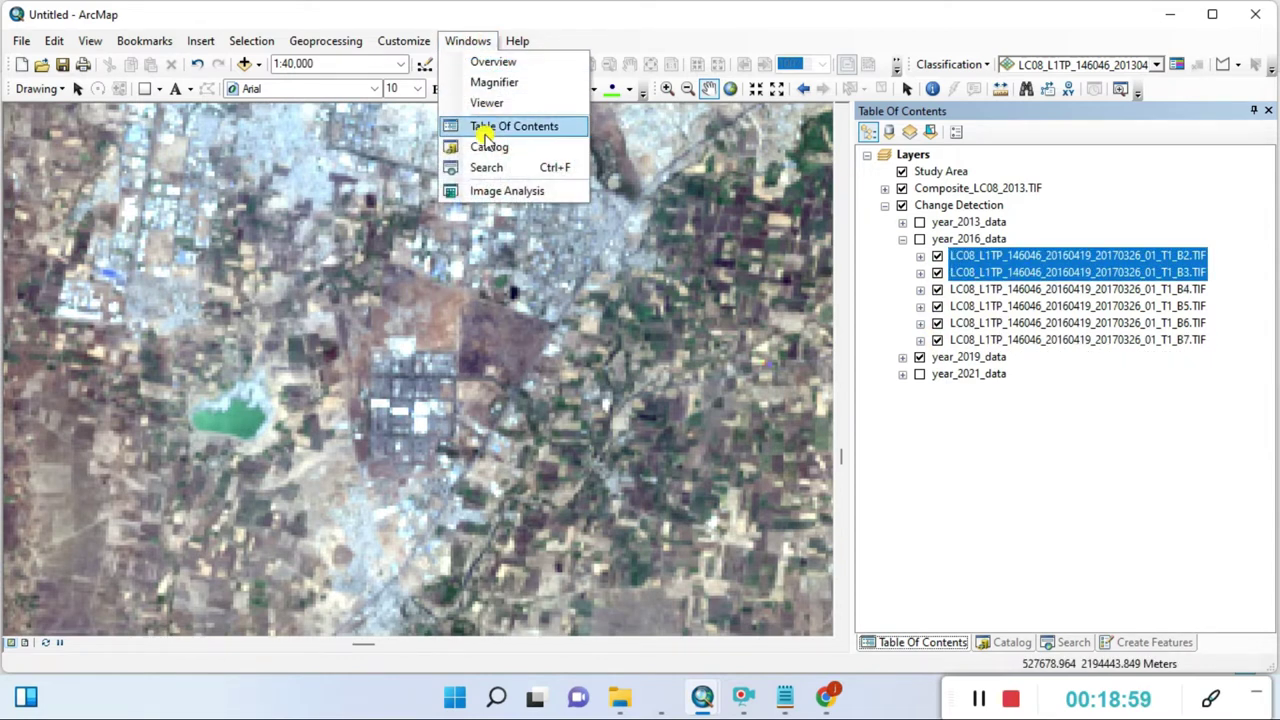
left_click(492, 190)
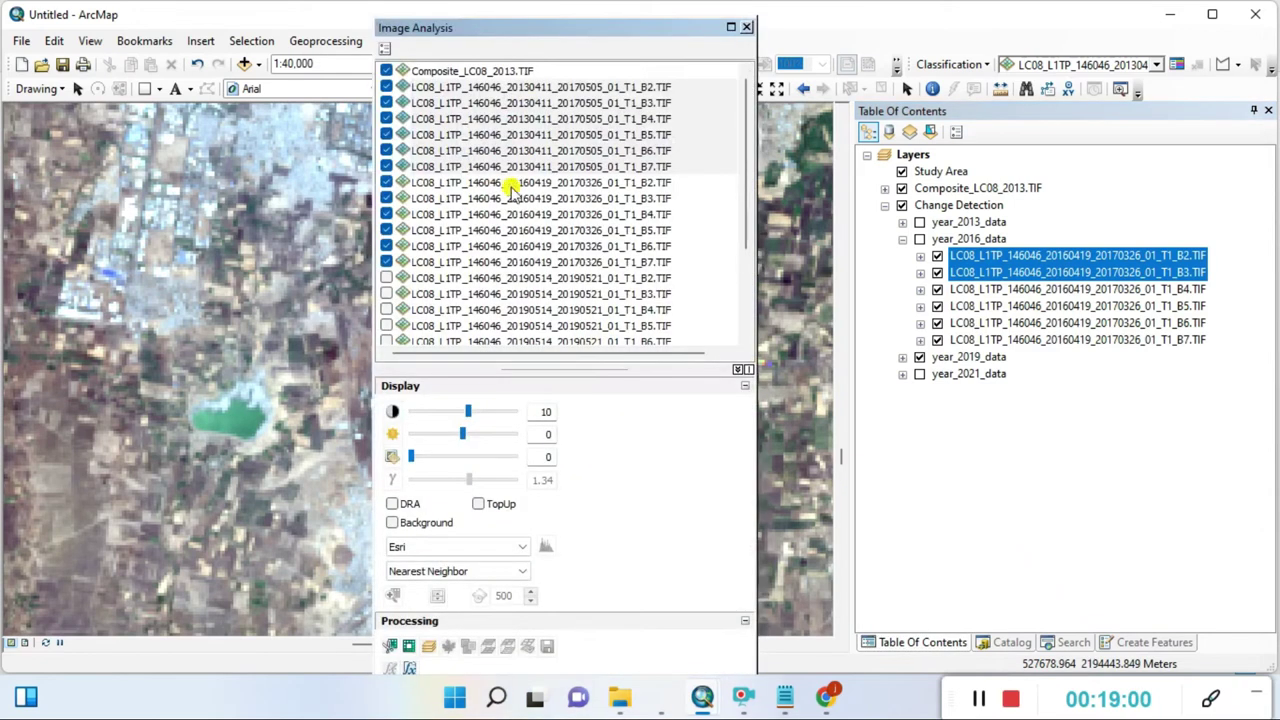
left_click(387, 167)
left_click(387, 150)
left_click(387, 134)
left_click(387, 87)
left_click(386, 71)
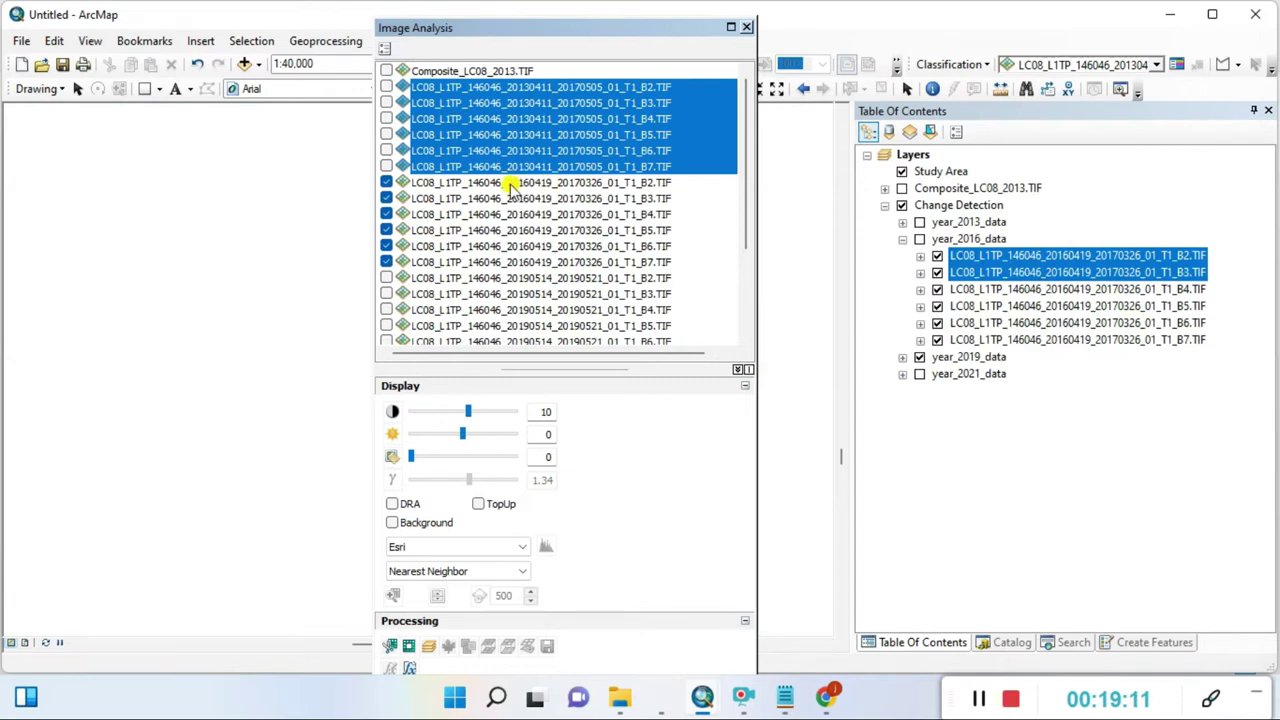
Step: Composite the 2016 bands B2 through B7 into one multiband image
left_click(448, 186)
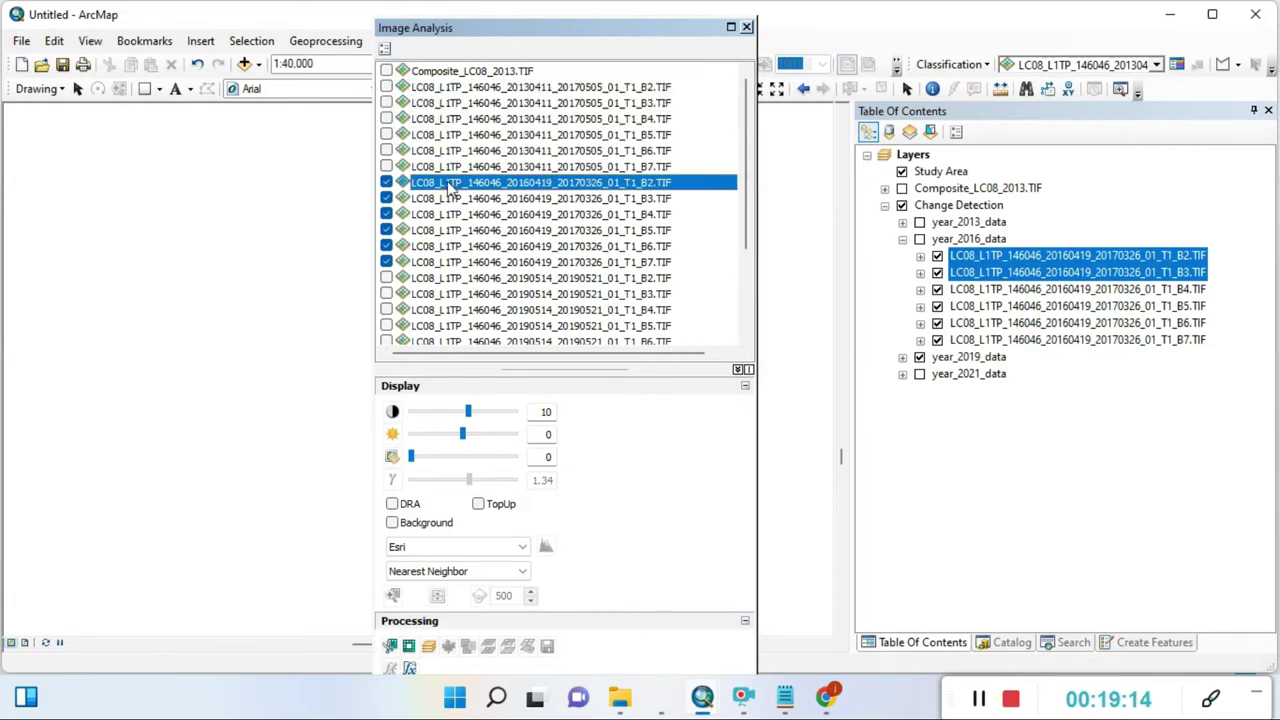
left_click(453, 197)
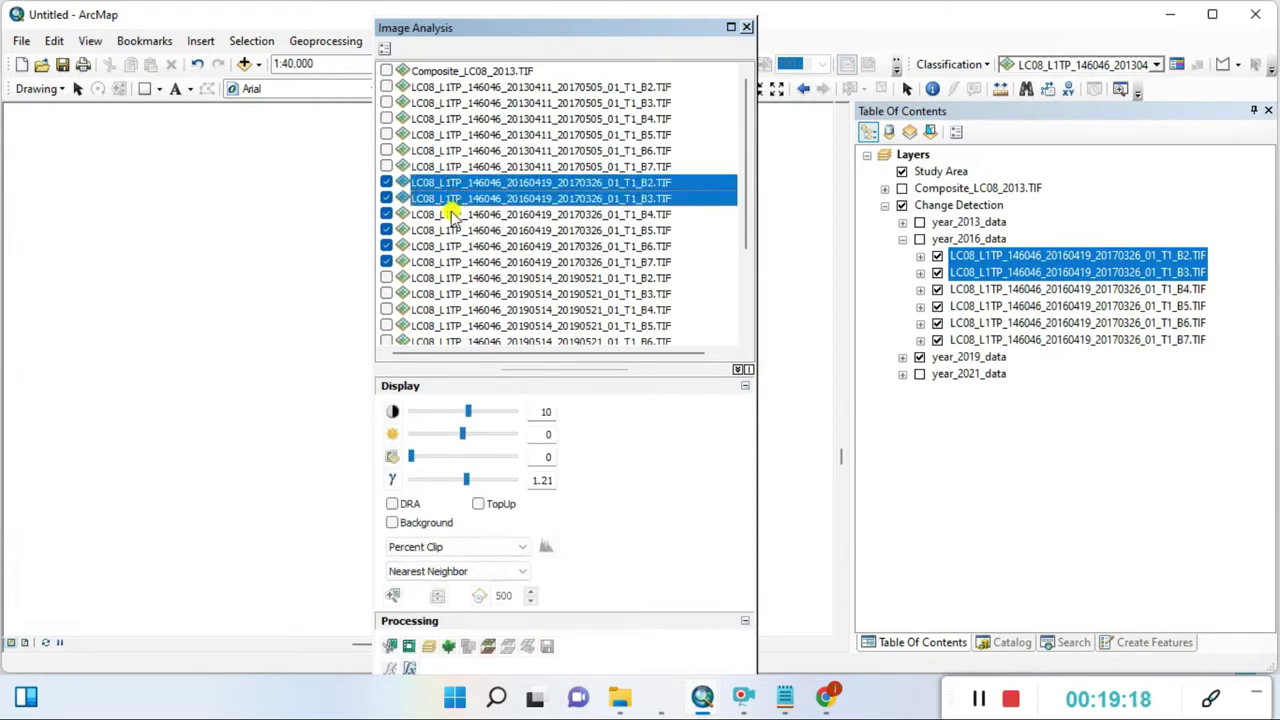
left_click(450, 214, "ctrl")
left_click(454, 231, "ctrl")
left_click(457, 247, "ctrl")
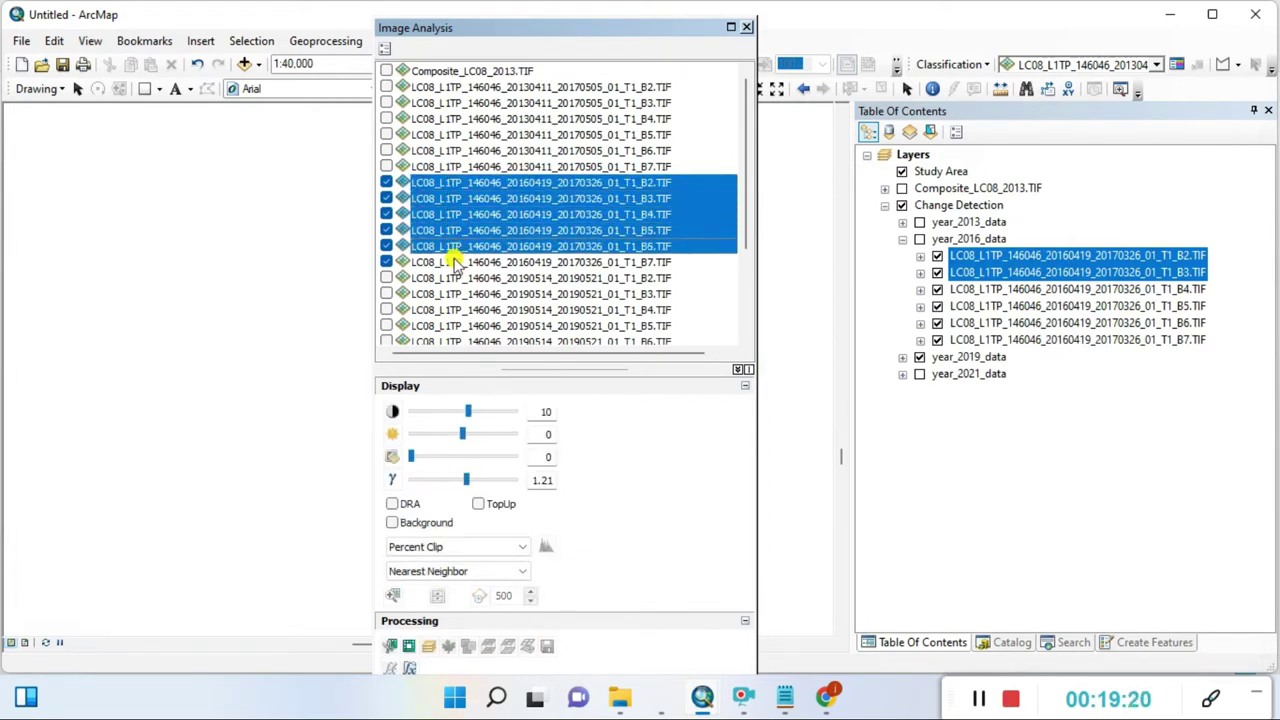
left_click(453, 262, "ctrl")
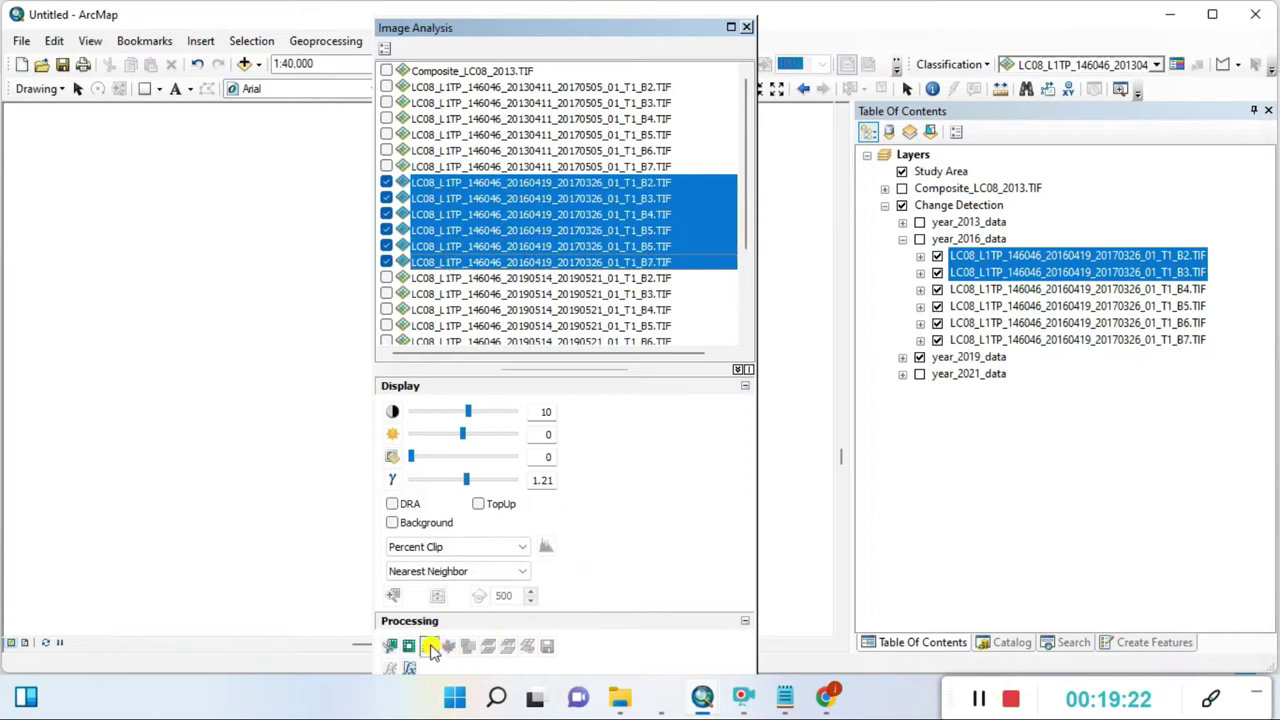
left_click(430, 647)
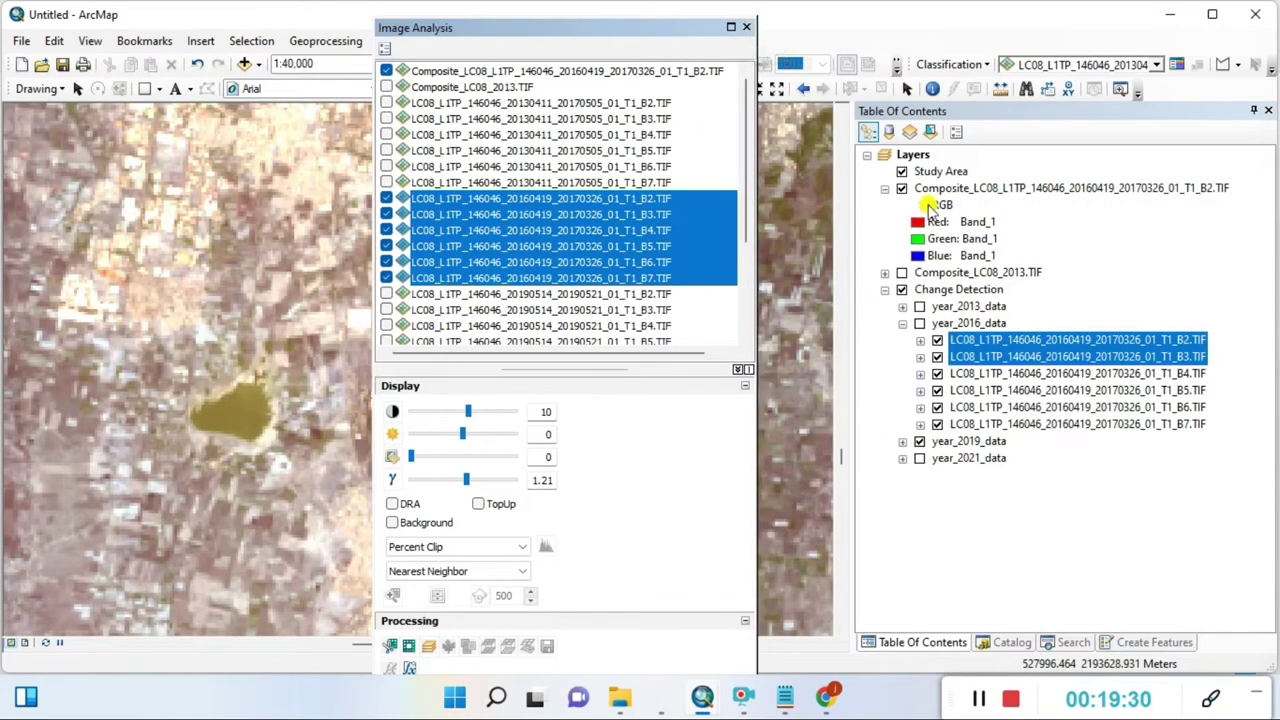
Step: Hide the individual 2016 bands B2 through B7 and close the Image Analysis window
left_click(386, 278)
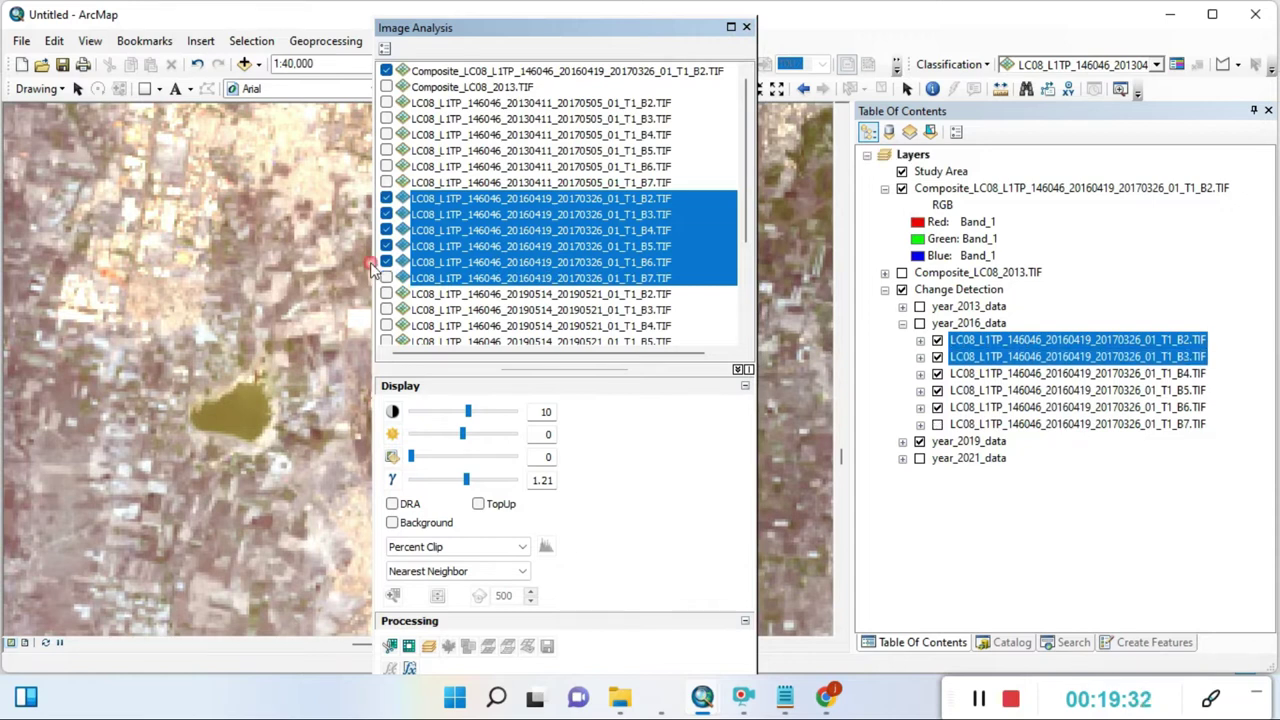
left_click(375, 230)
left_click(377, 214)
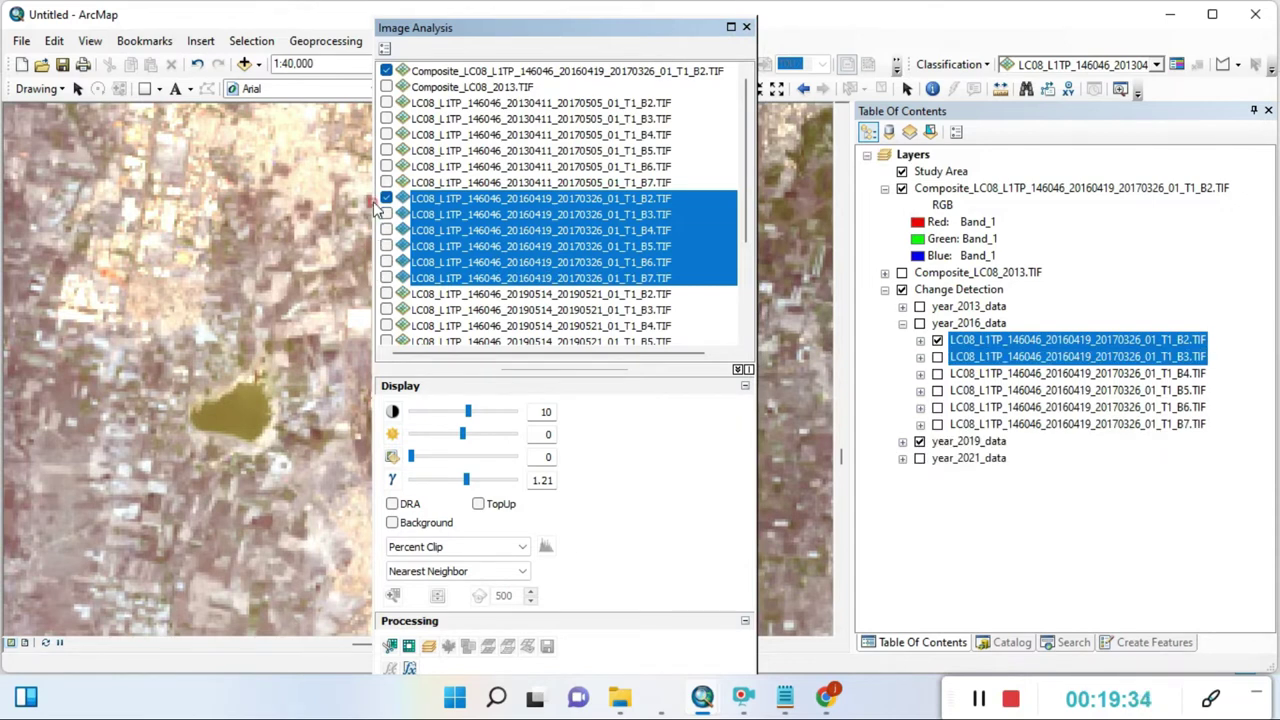
left_click(378, 198)
left_click(751, 29)
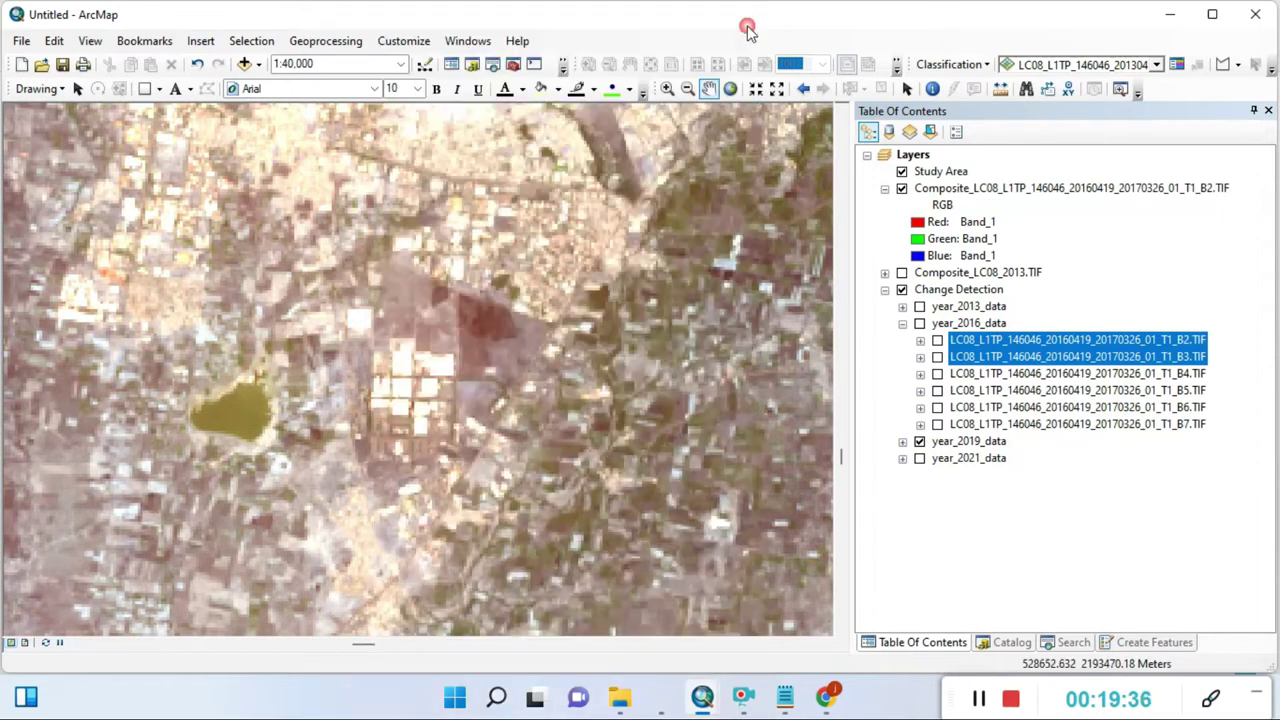
Step: Rename the new 2016 composite layer to Composite_LC08_2016.TIF
left_click(971, 190)
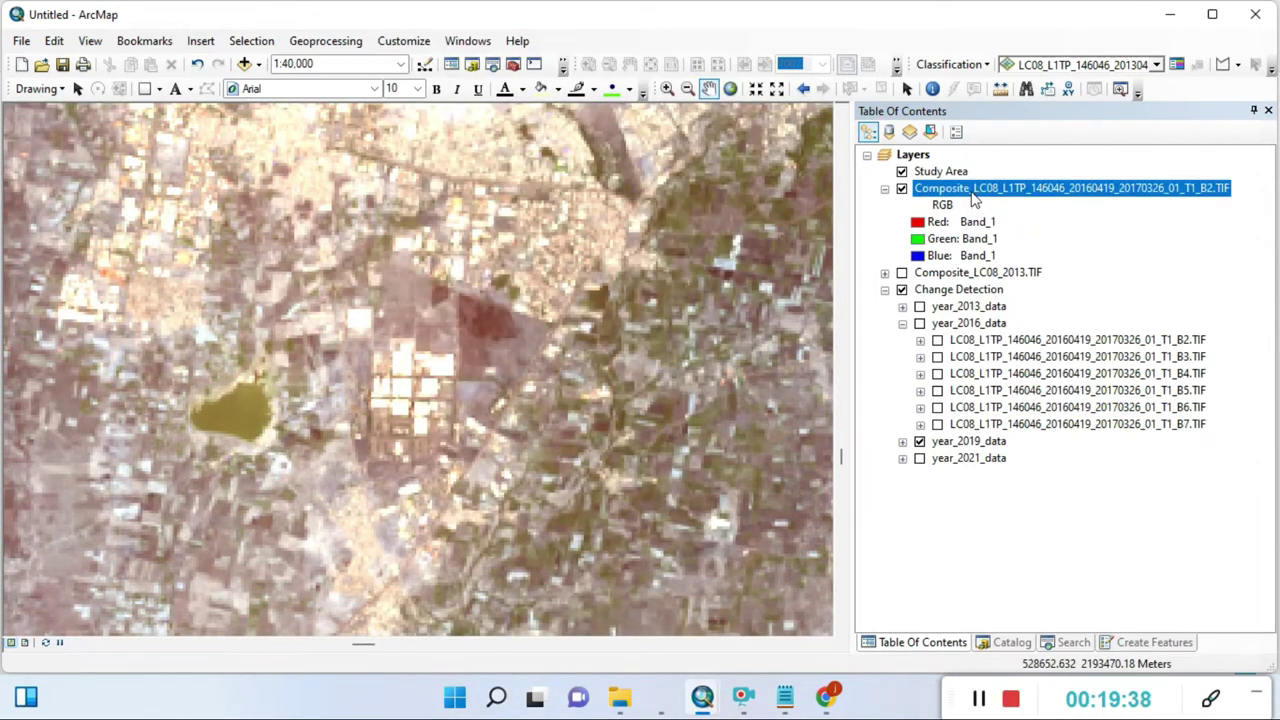
left_click(974, 198)
left_click(971, 190)
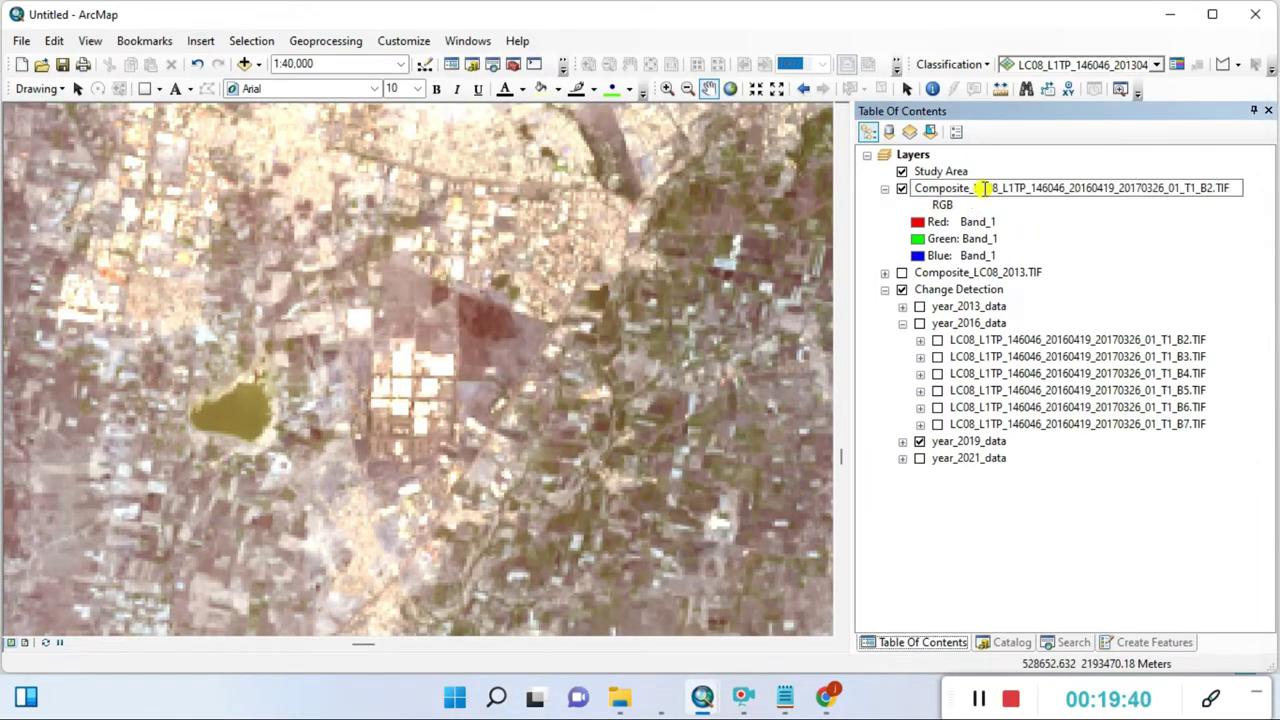
left_click_drag(1003, 188, 1180, 185)
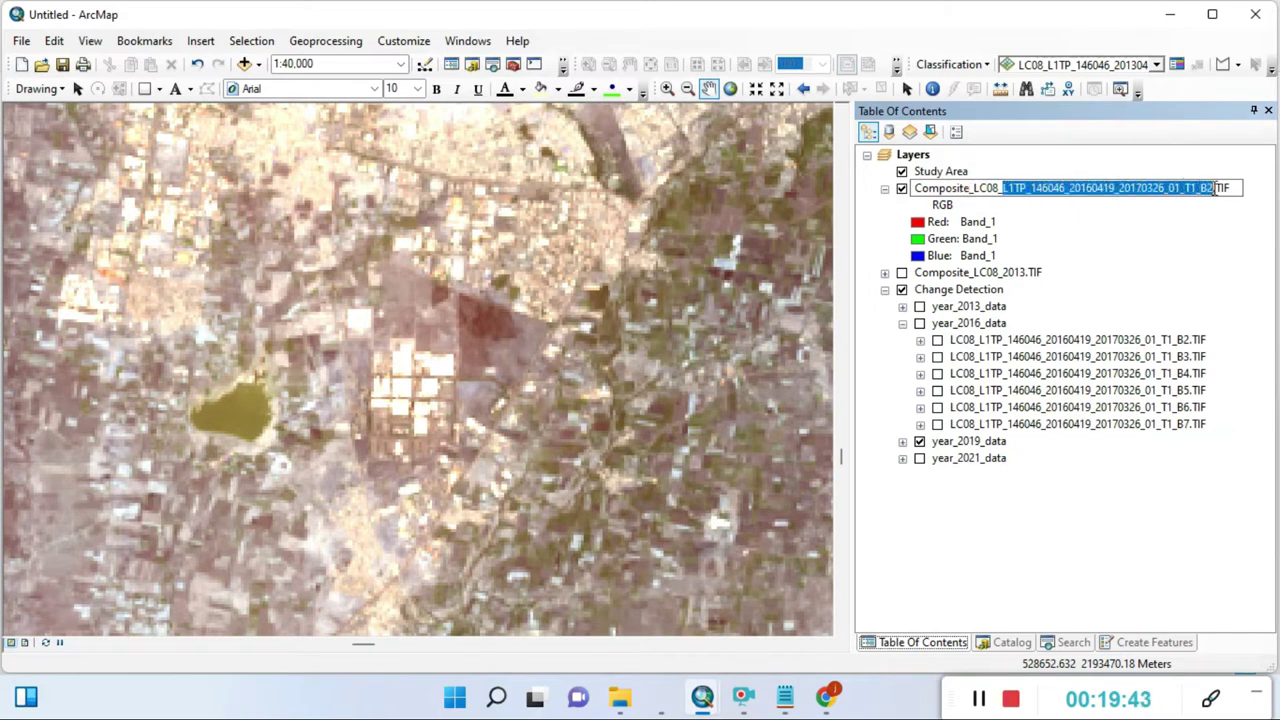
type("2016")
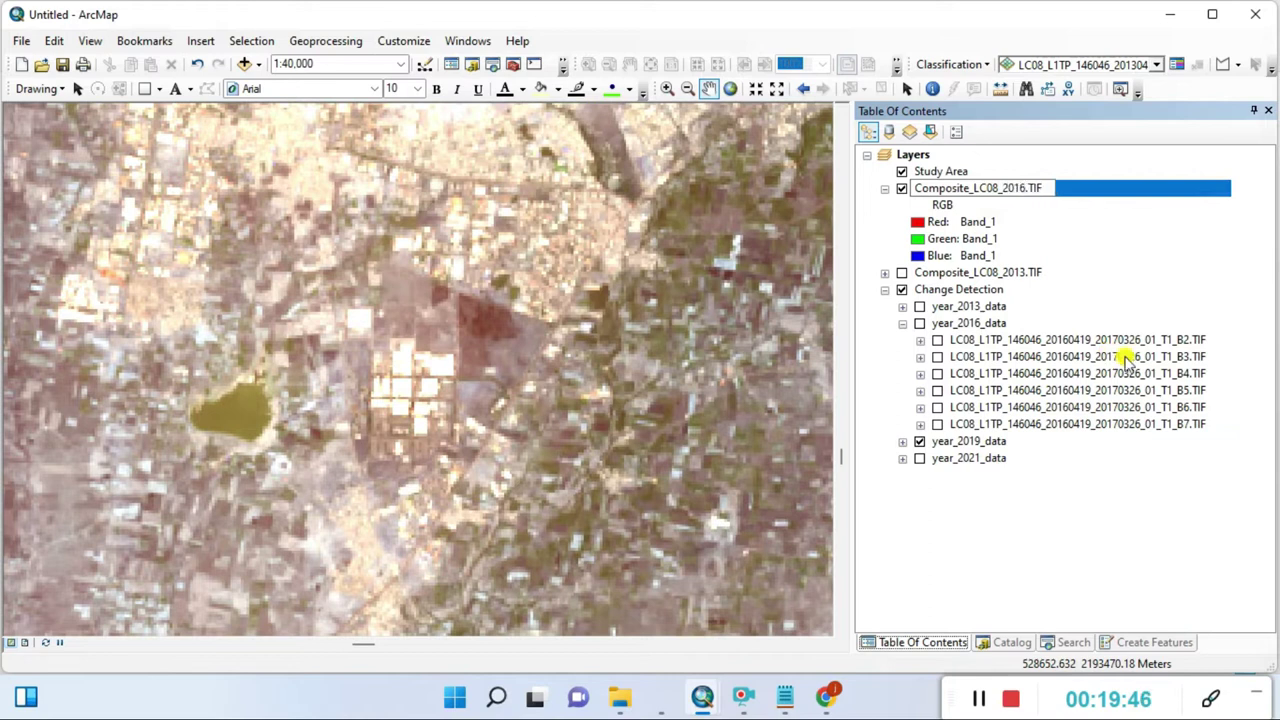
key("Return")
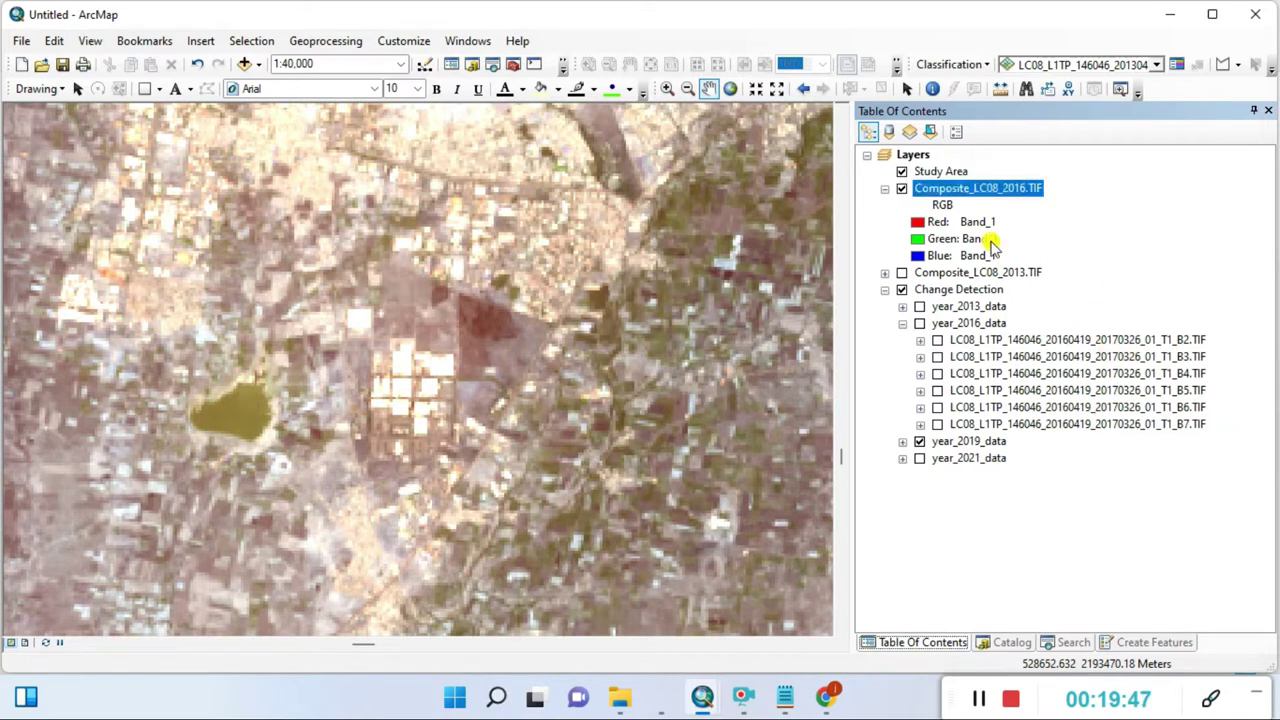
Step: Hide the 2016 composite and collapse its band listing along with the year_2016_data group
left_click(885, 189)
left_click(901, 188)
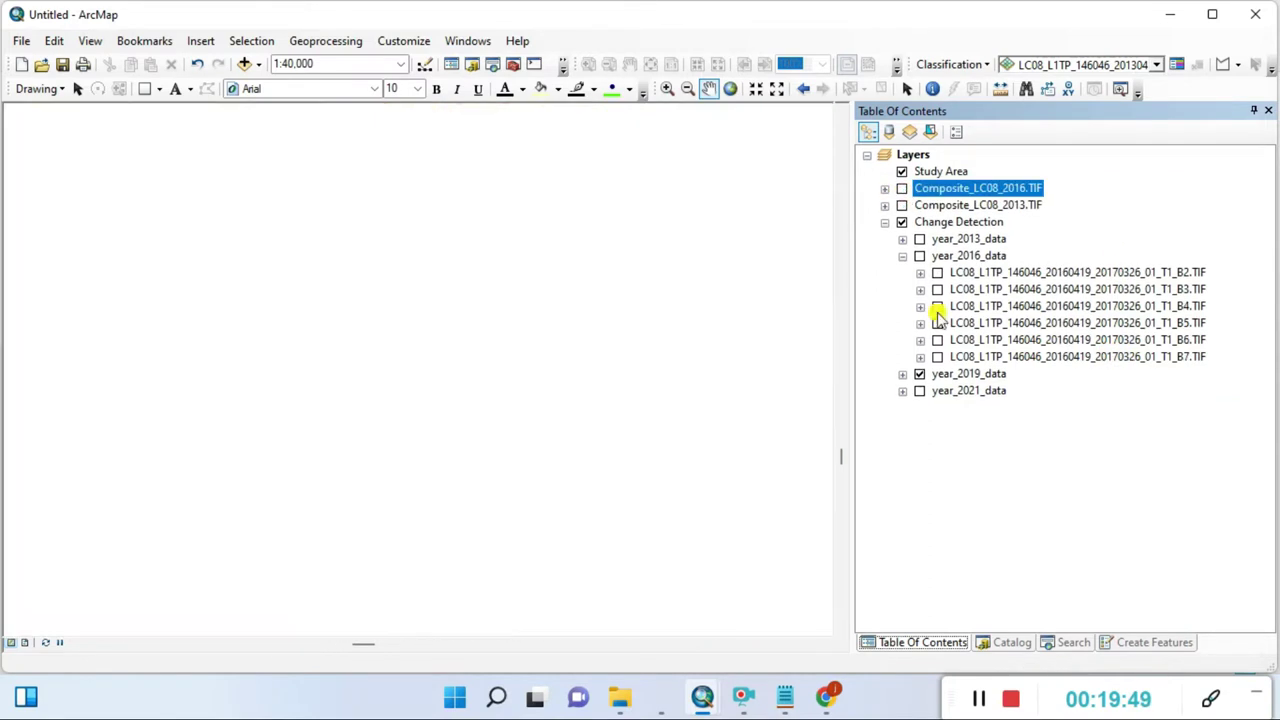
left_click(903, 257)
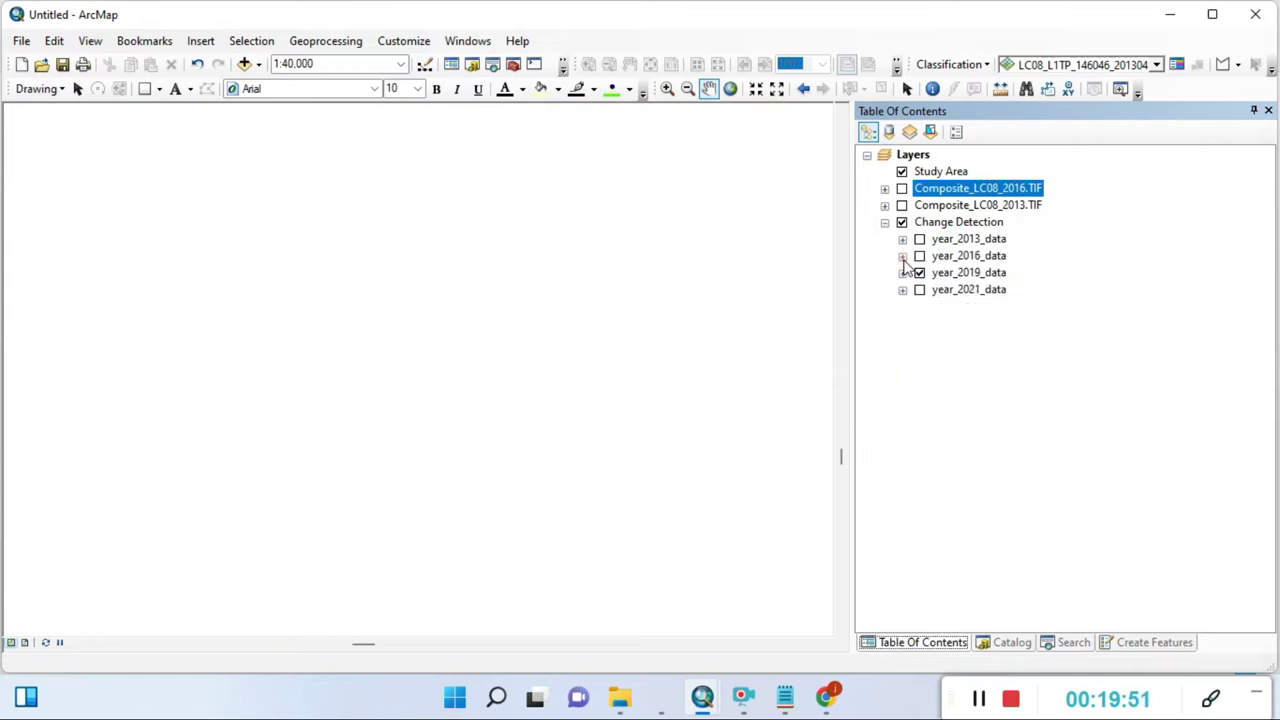
Step: Reopen the Image Analysis window and make the 2019 bands B2 through B7 visible
left_click(467, 41)
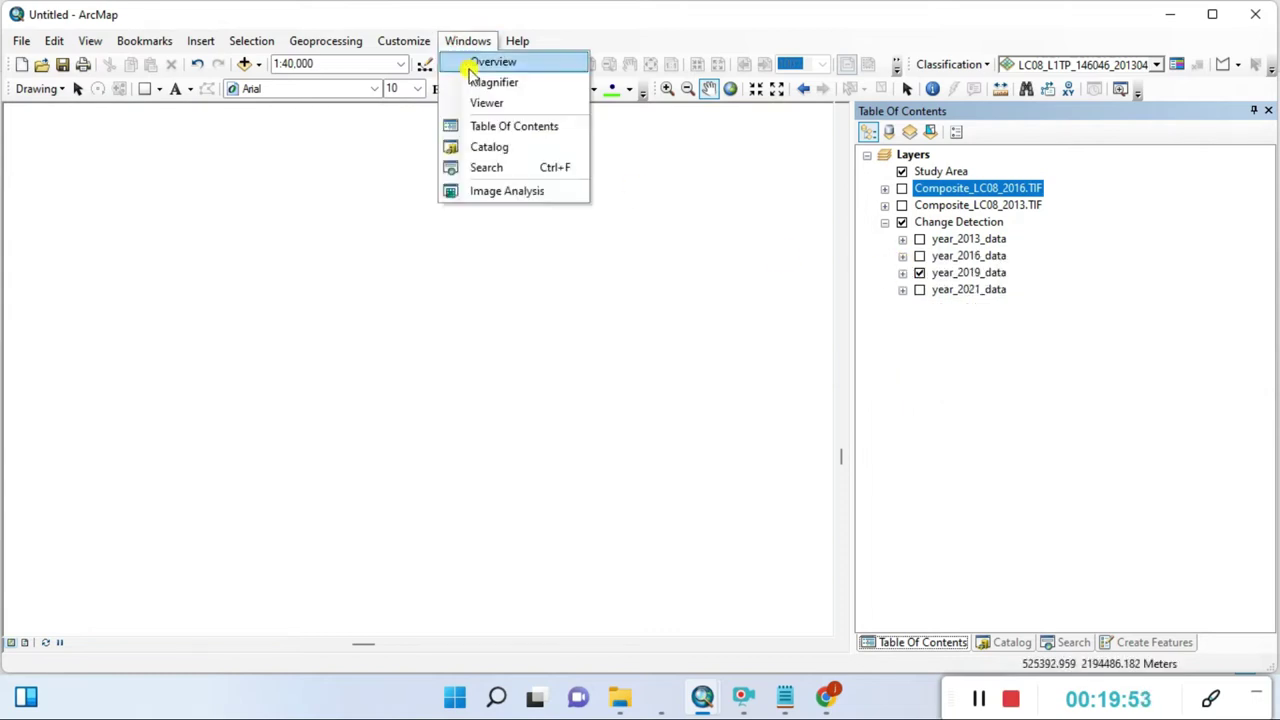
left_click(495, 193)
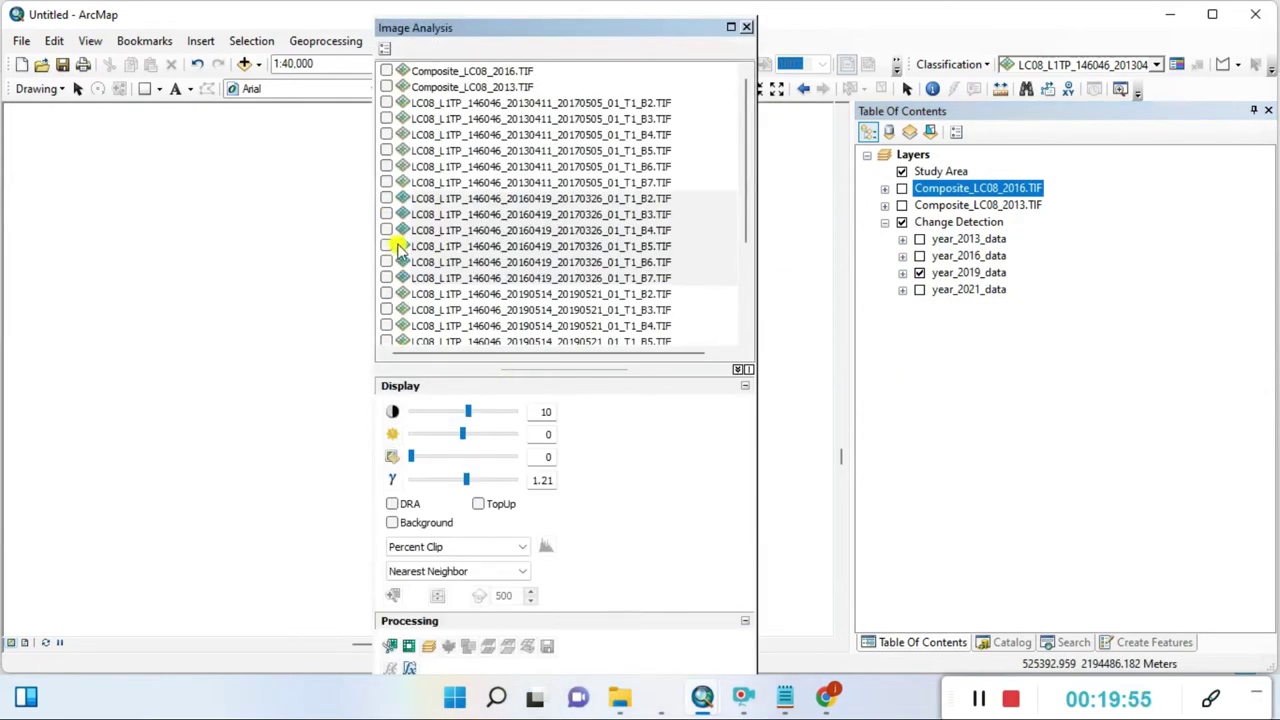
left_click(425, 295)
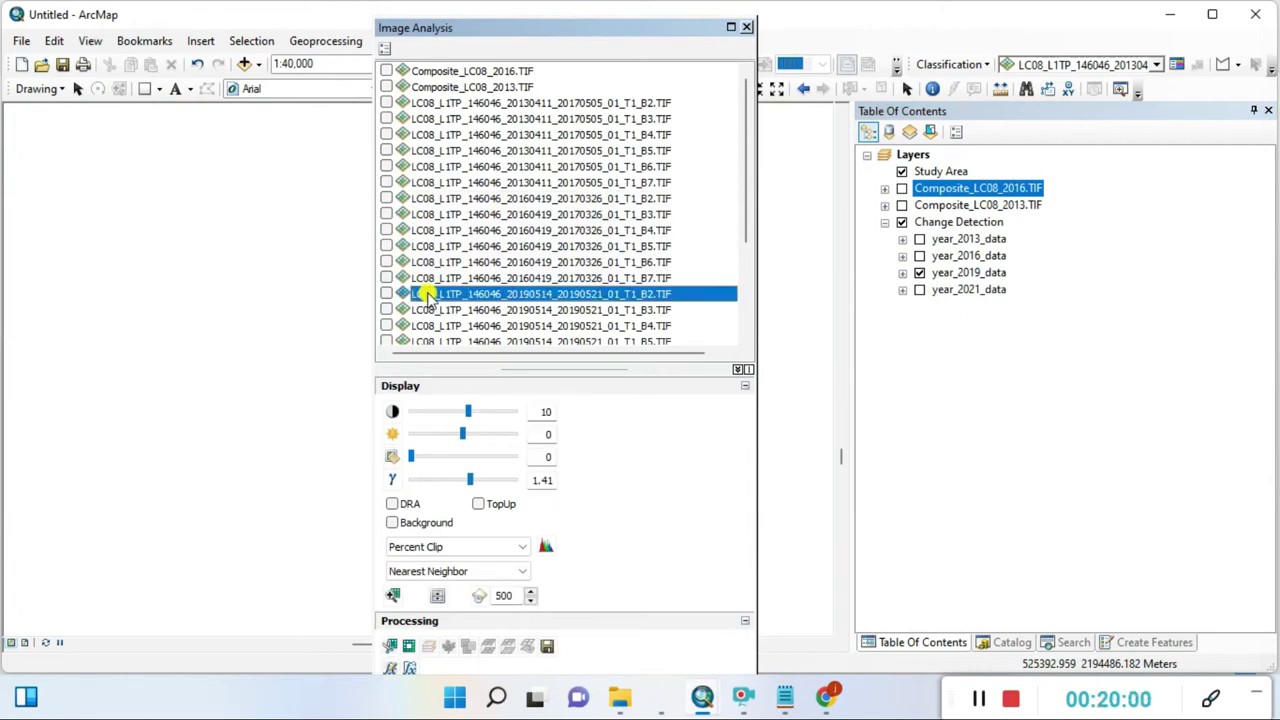
scroll(425, 292, "down", 2)
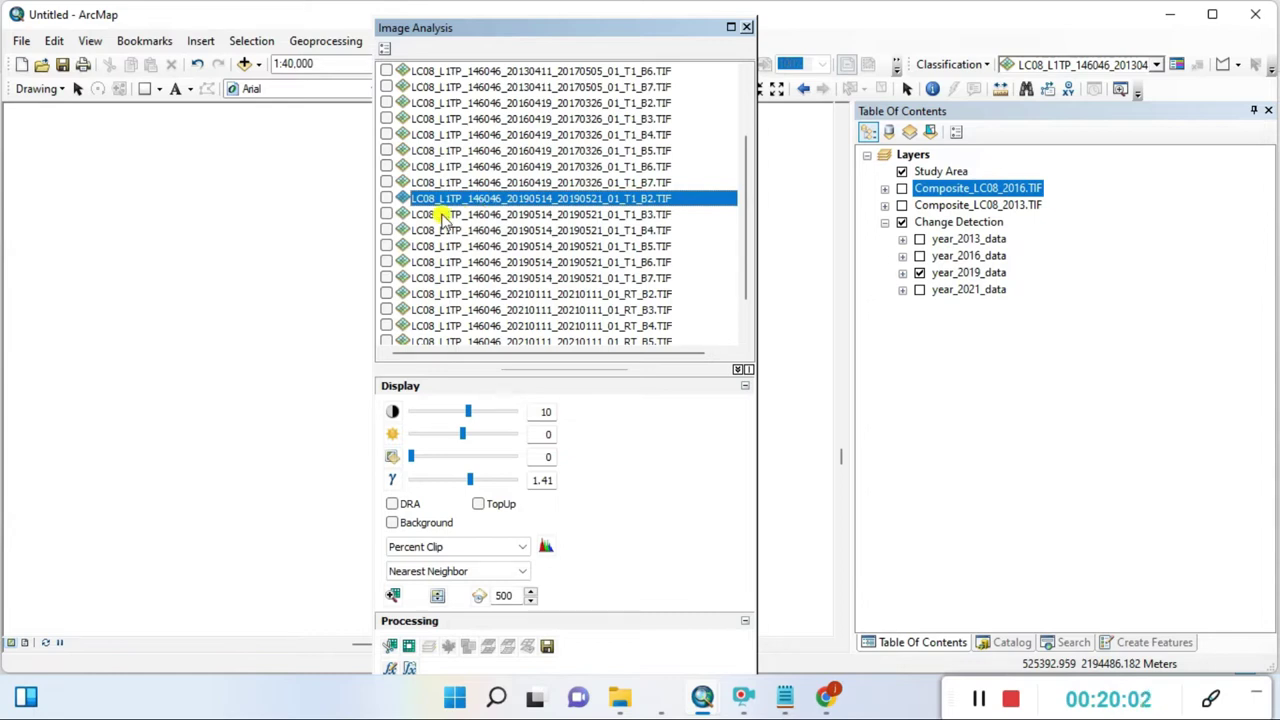
left_click(386, 198)
left_click(386, 214)
left_click(386, 230)
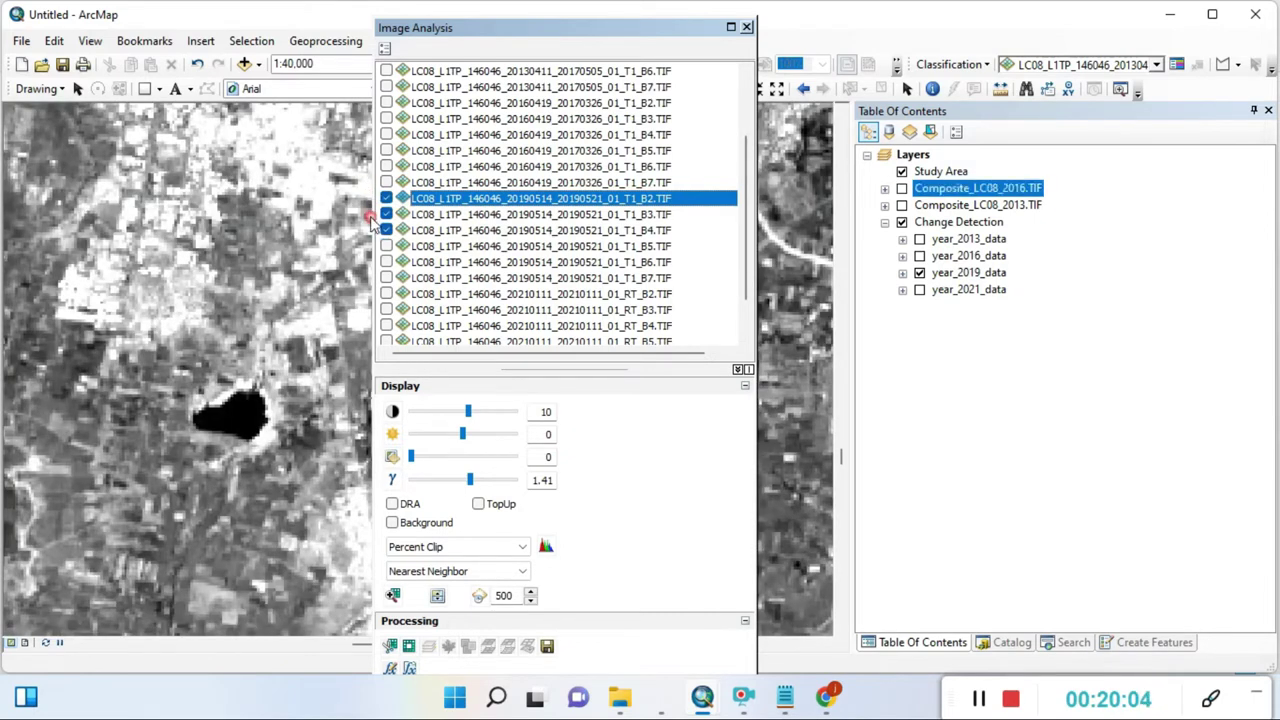
left_click(386, 261)
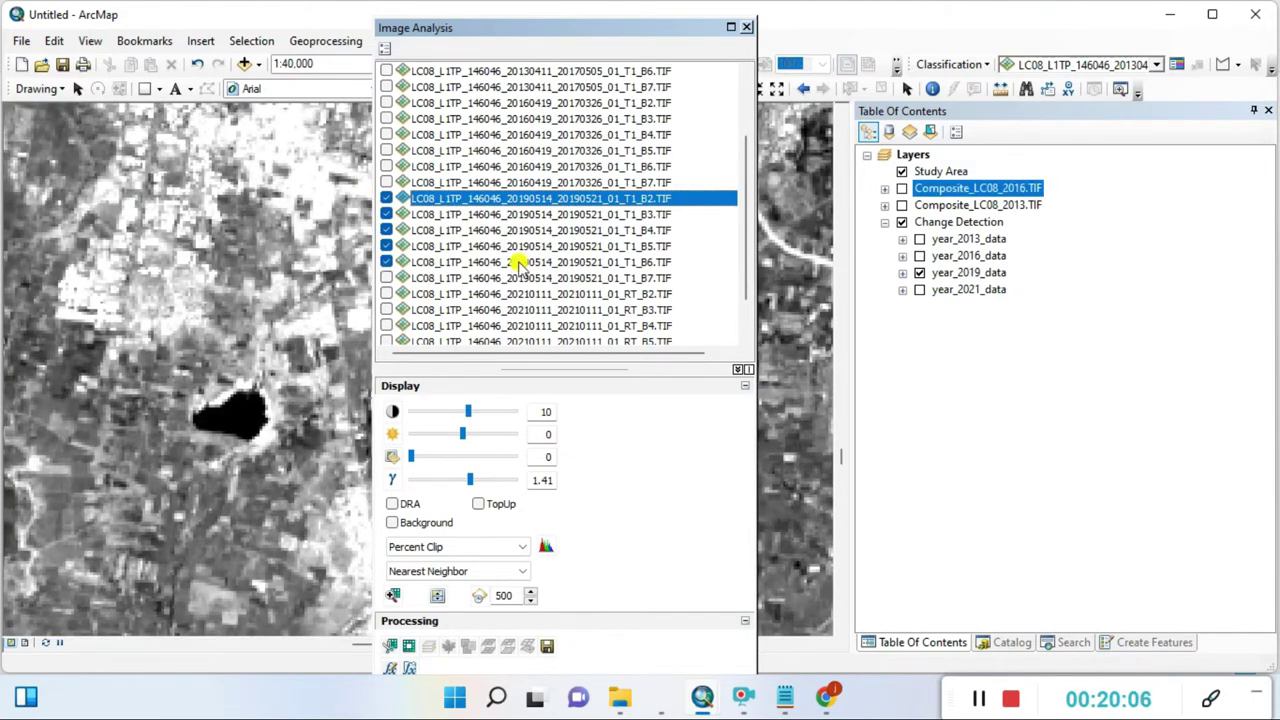
left_click(389, 278)
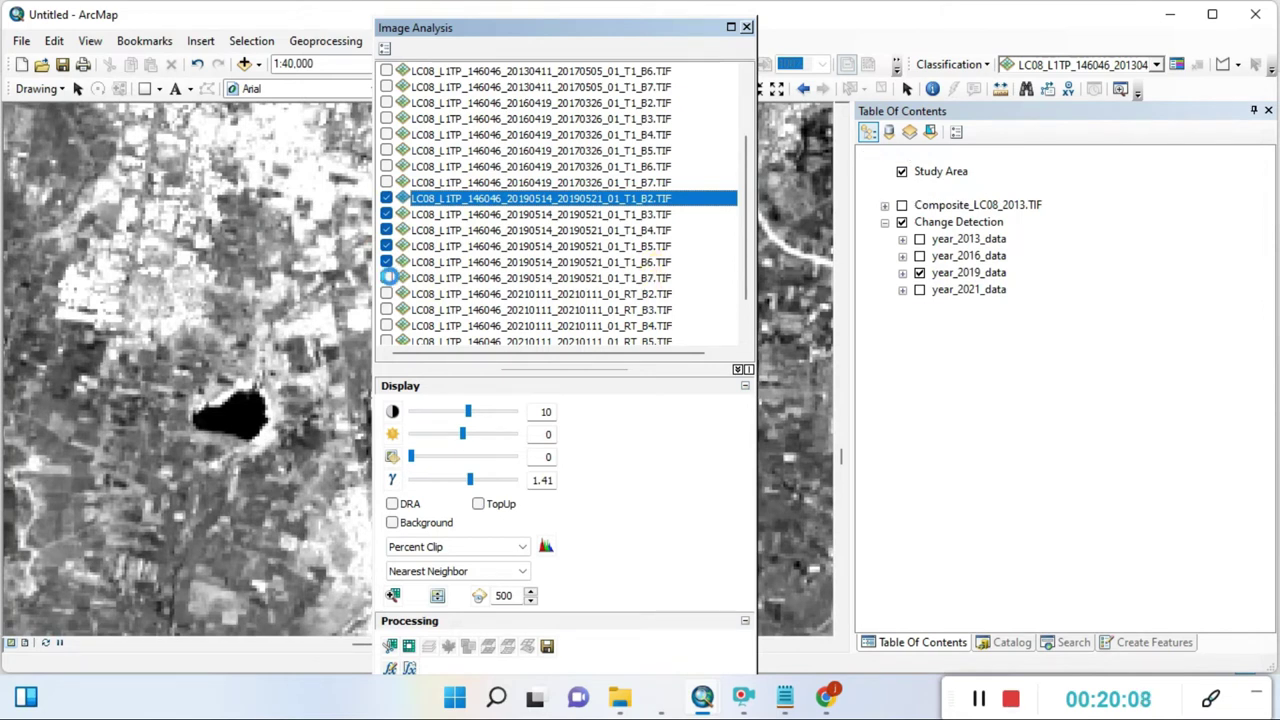
Step: Composite the 2019 bands B2 through B7 into one multiband image
left_click(468, 216, "ctrl")
left_click(471, 214, "ctrl")
left_click(478, 218, "ctrl")
left_click(480, 231, "ctrl")
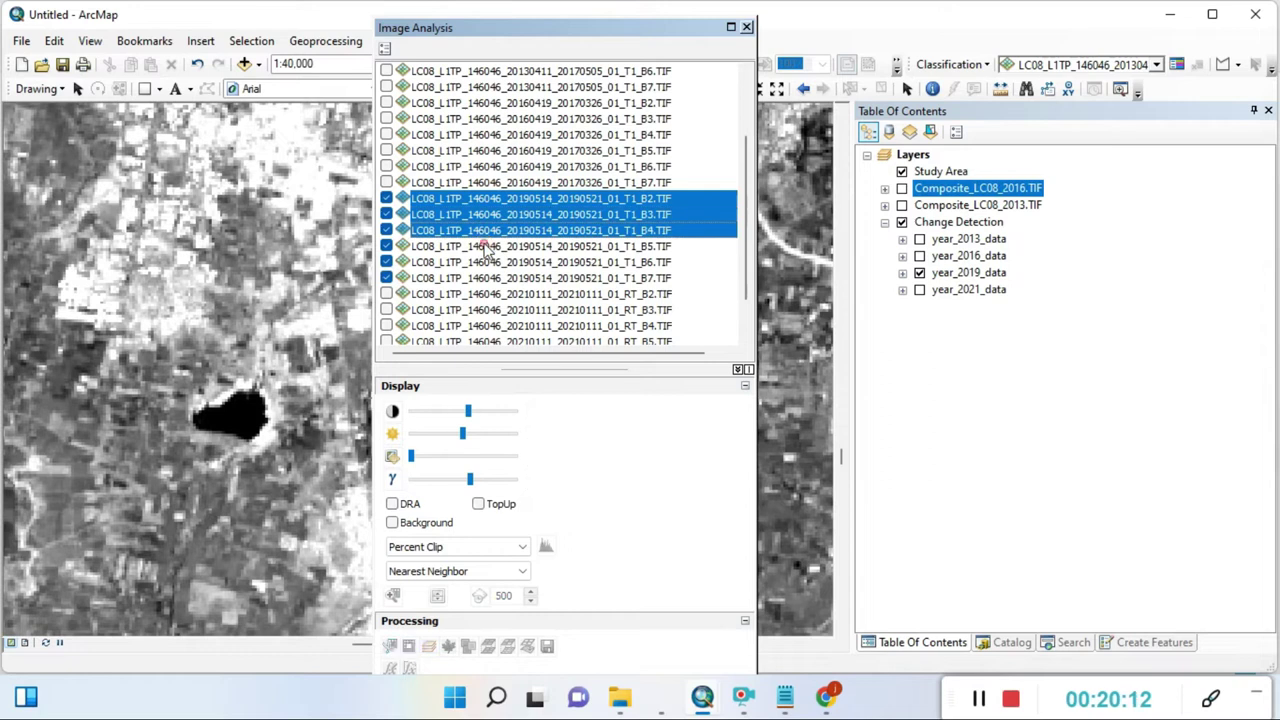
left_click(483, 246, "ctrl")
left_click(485, 262, "ctrl")
left_click(487, 279, "ctrl")
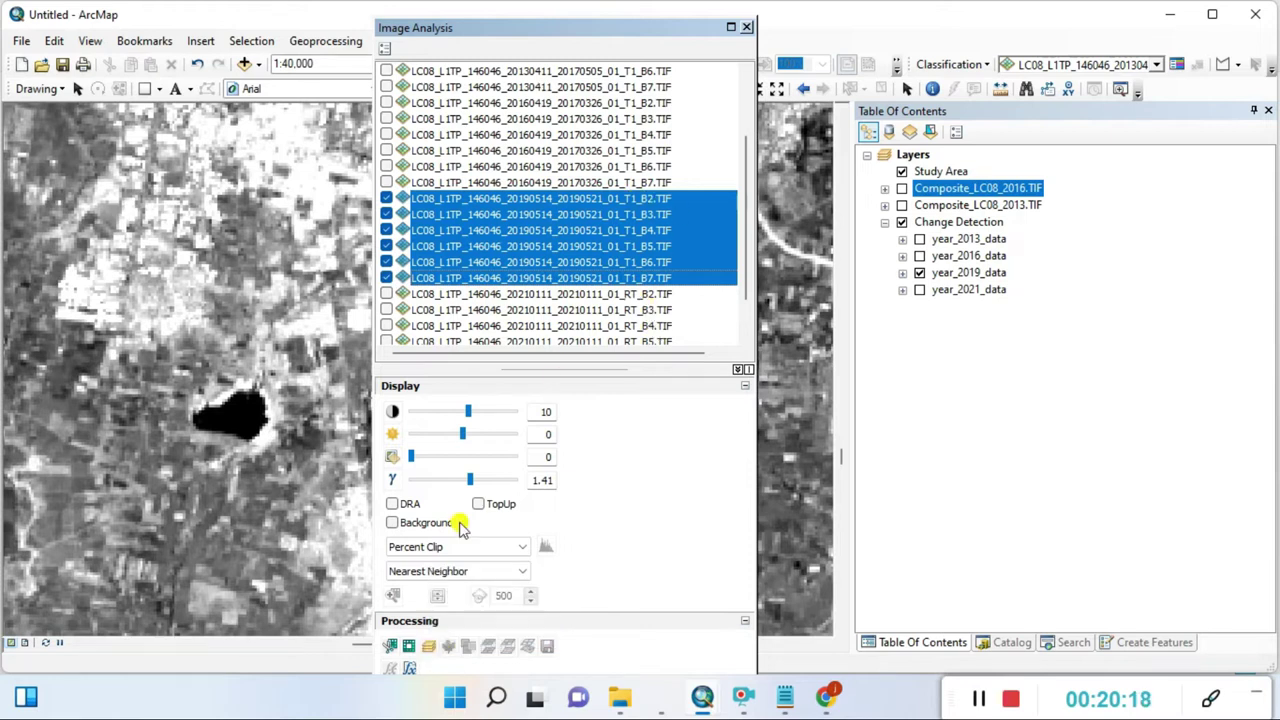
left_click(427, 648)
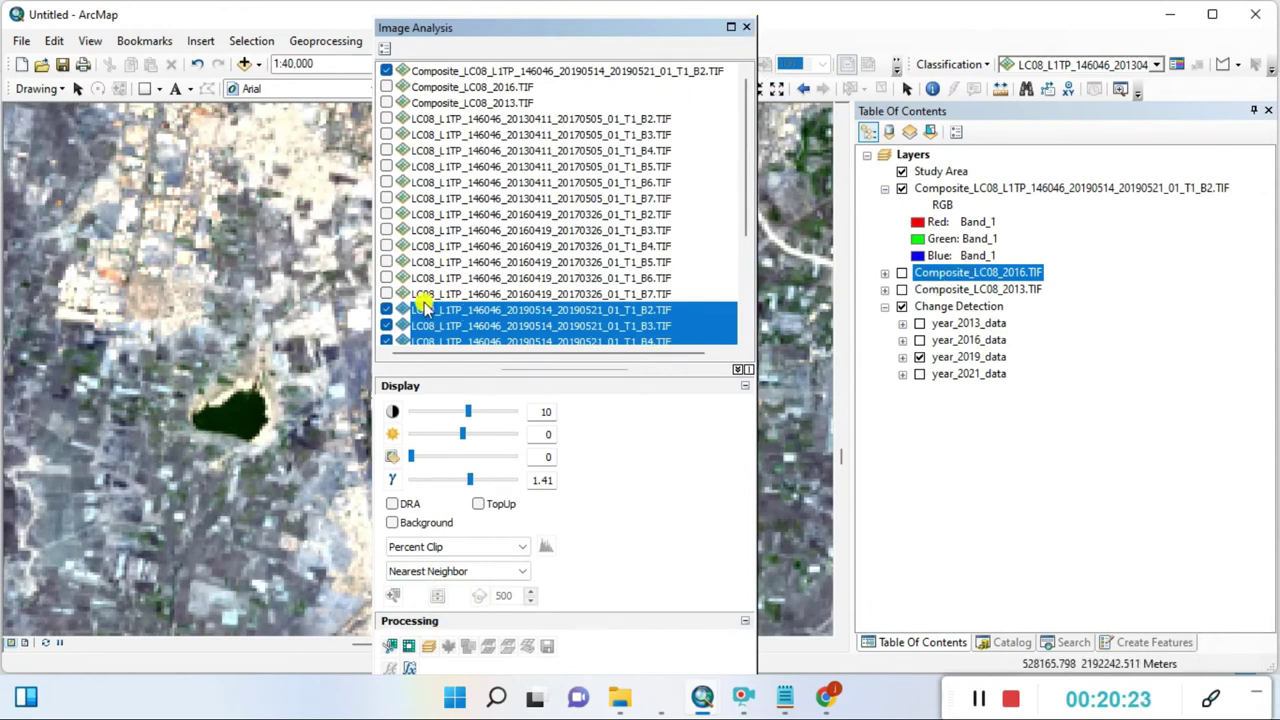
Step: Hide the new 2019 composite and close the Image Analysis window
scroll(423, 300, "down", 3)
scroll(460, 260, "up", 3)
left_click(387, 71)
scroll(463, 325, "down", 3)
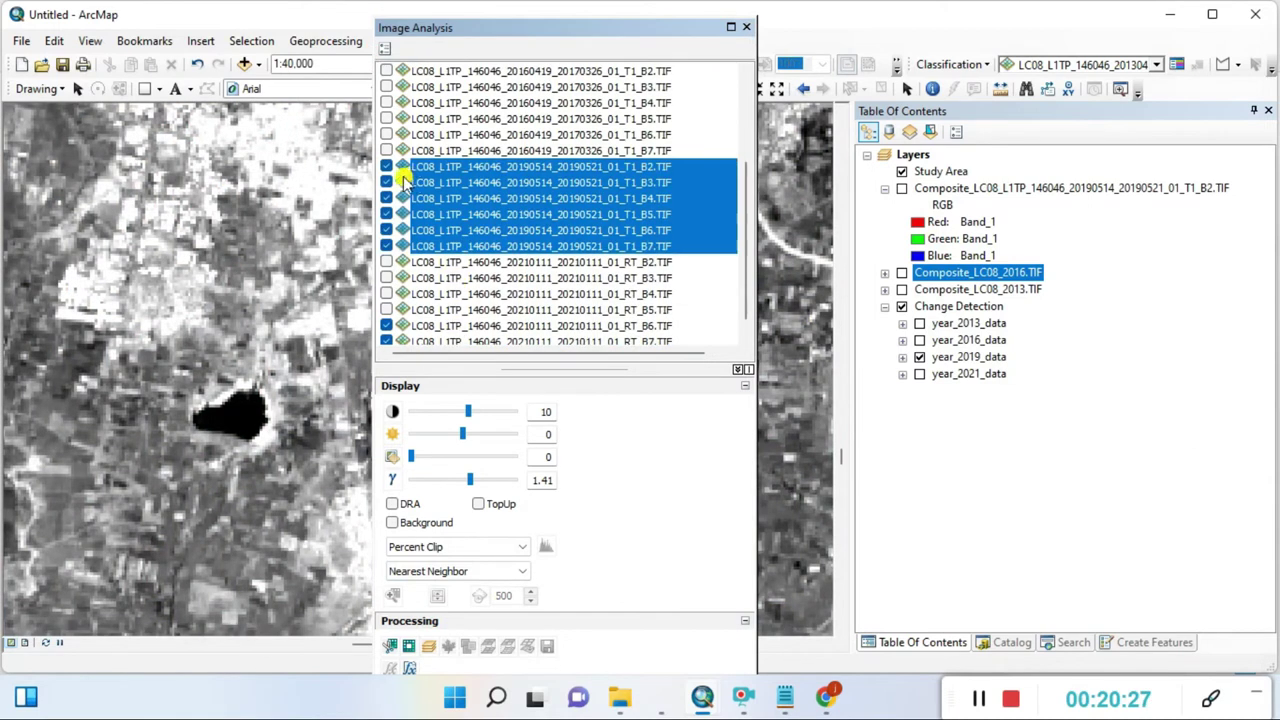
left_click(745, 27)
Step: Rename the 2019 composite layer as Composite_LC08_L1TP_12019.TIF and collapse its band listing
left_click(955, 189)
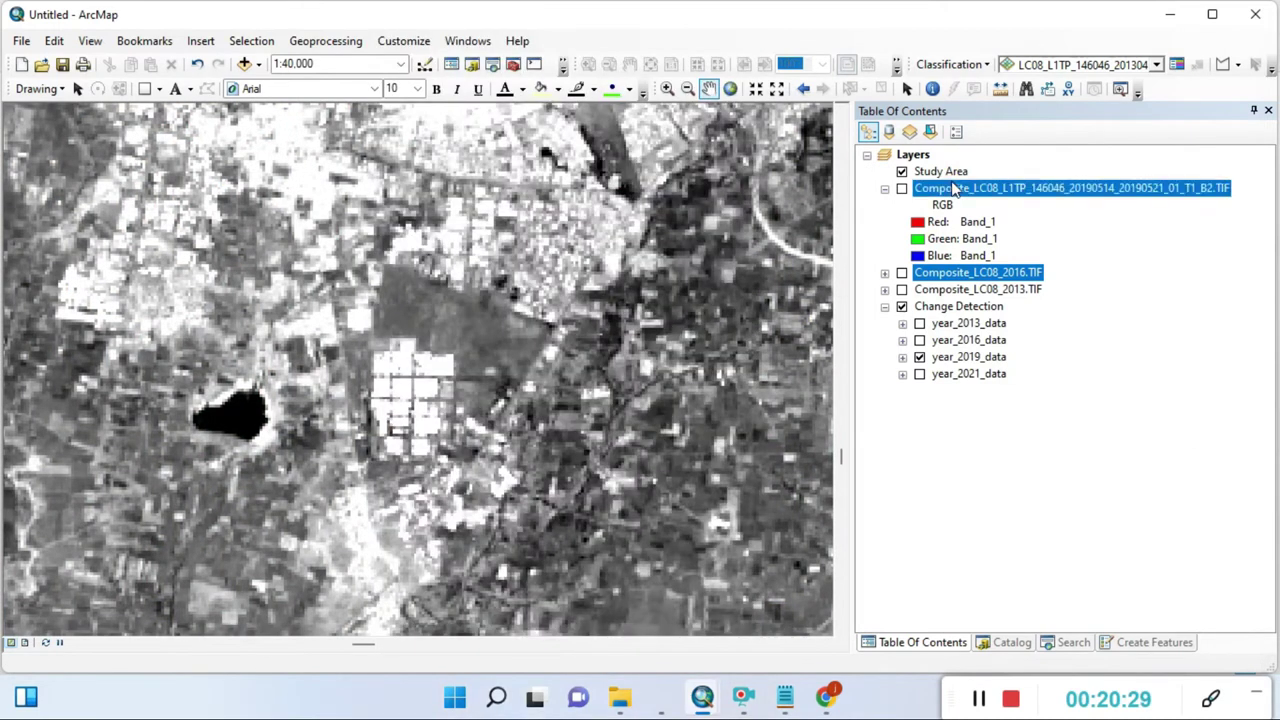
left_click(955, 190)
left_click(943, 187)
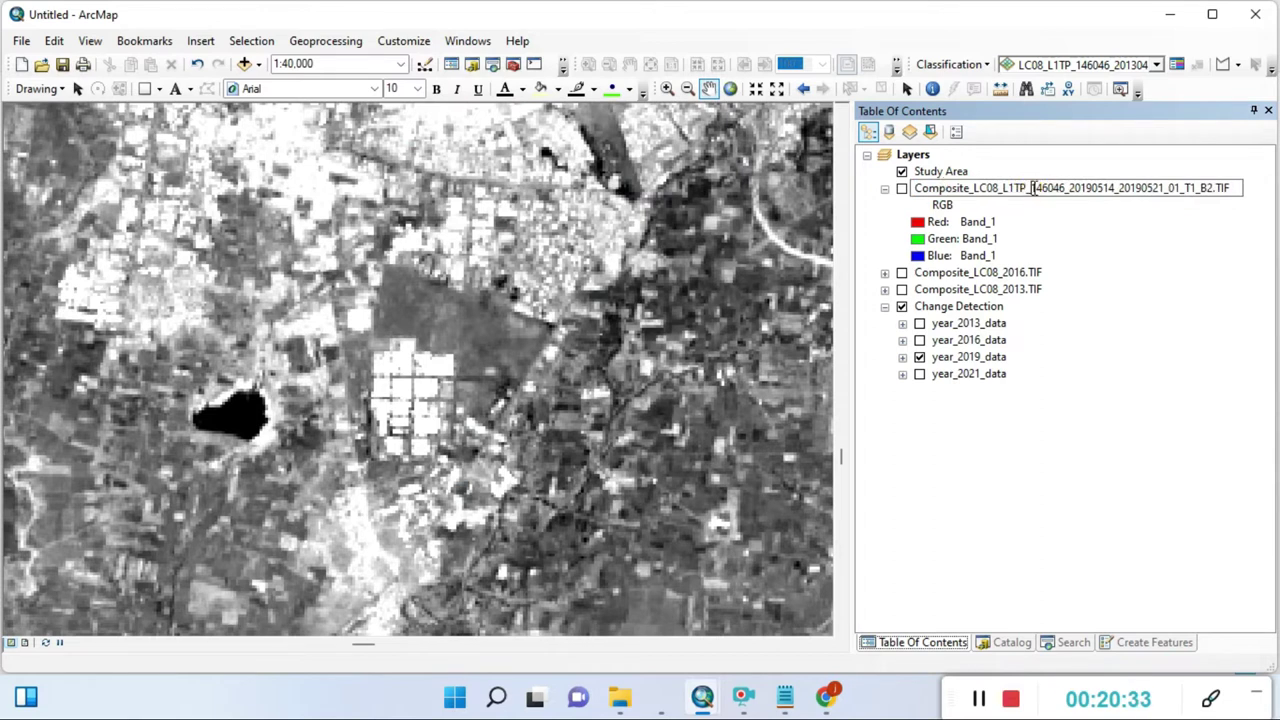
left_click_drag(1003, 187, 1168, 193)
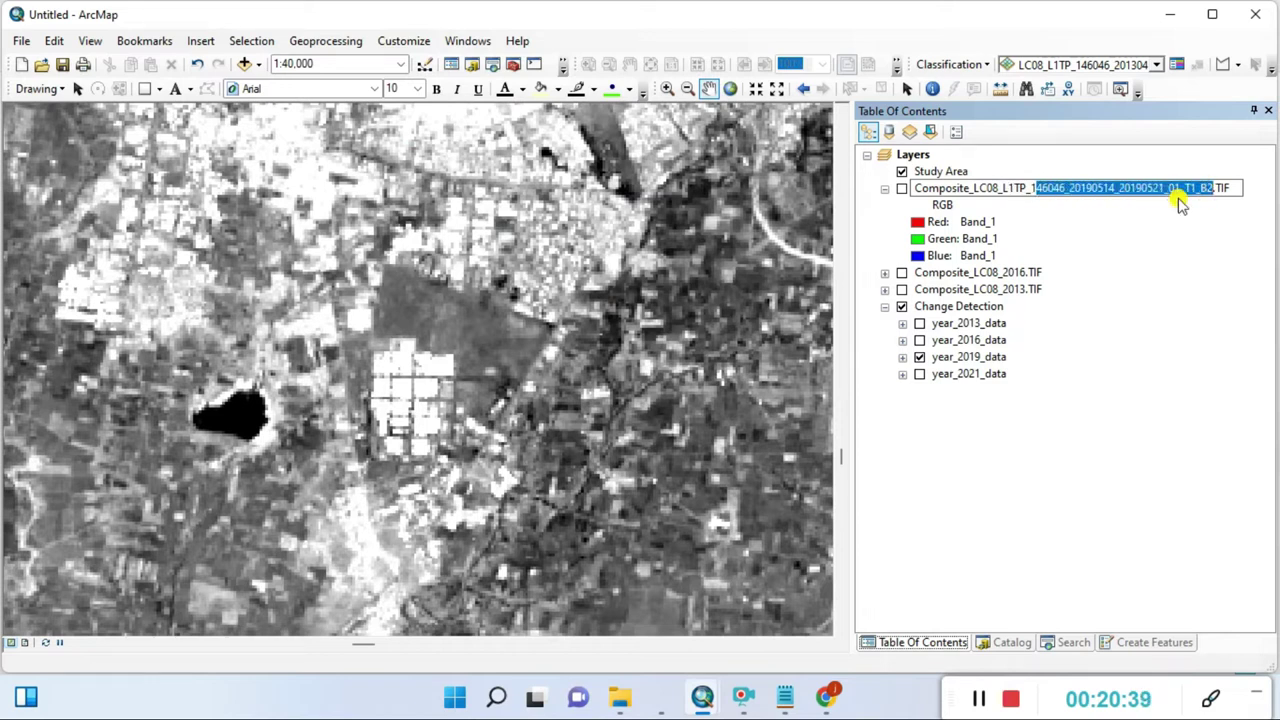
type("20")
key("Return")
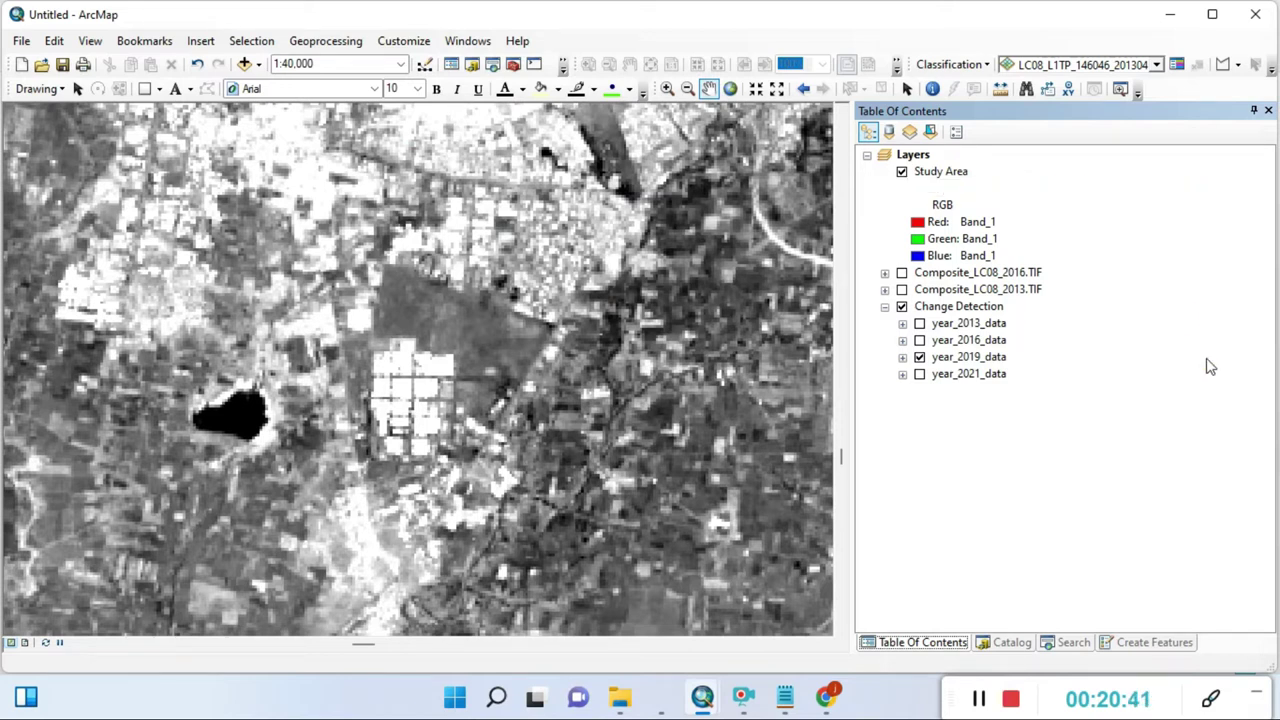
left_click(884, 188)
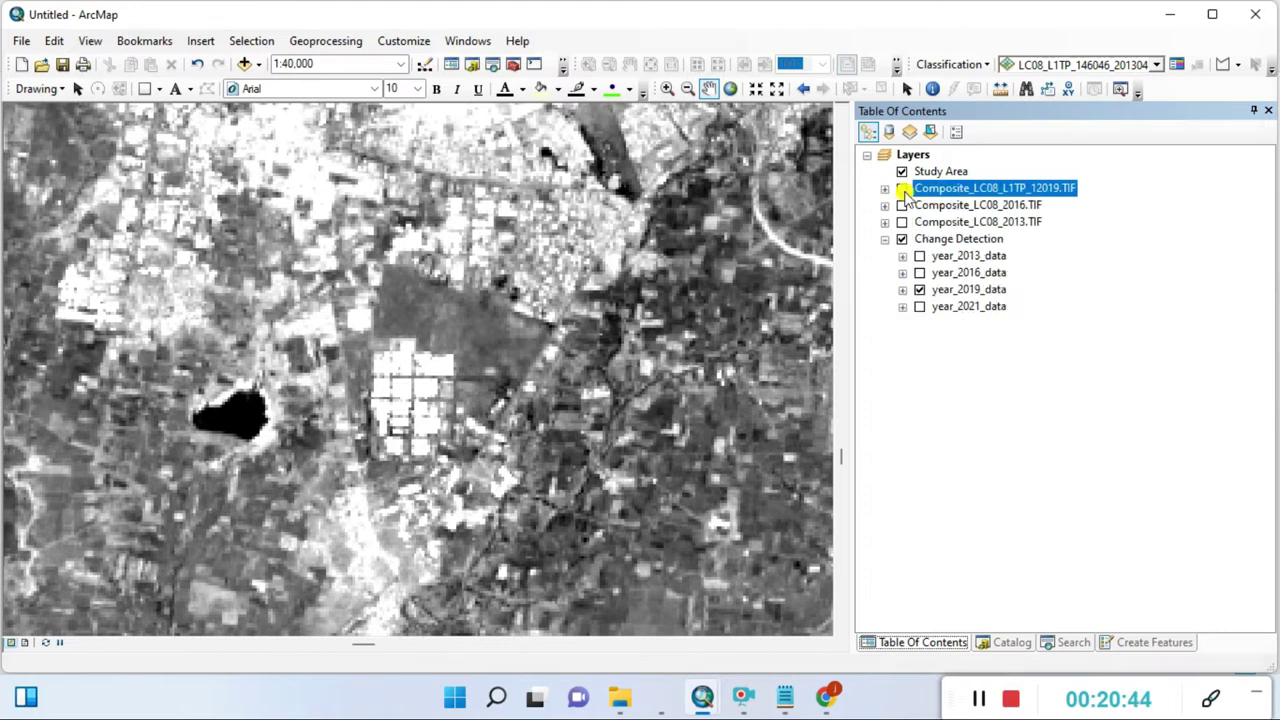
Step: Hide the year_2019_data group, make the year_2021_data group visible and expand its band list
left_click(902, 189)
left_click(884, 239)
left_click(884, 239)
left_click(919, 289)
left_click(919, 306)
left_click(902, 306)
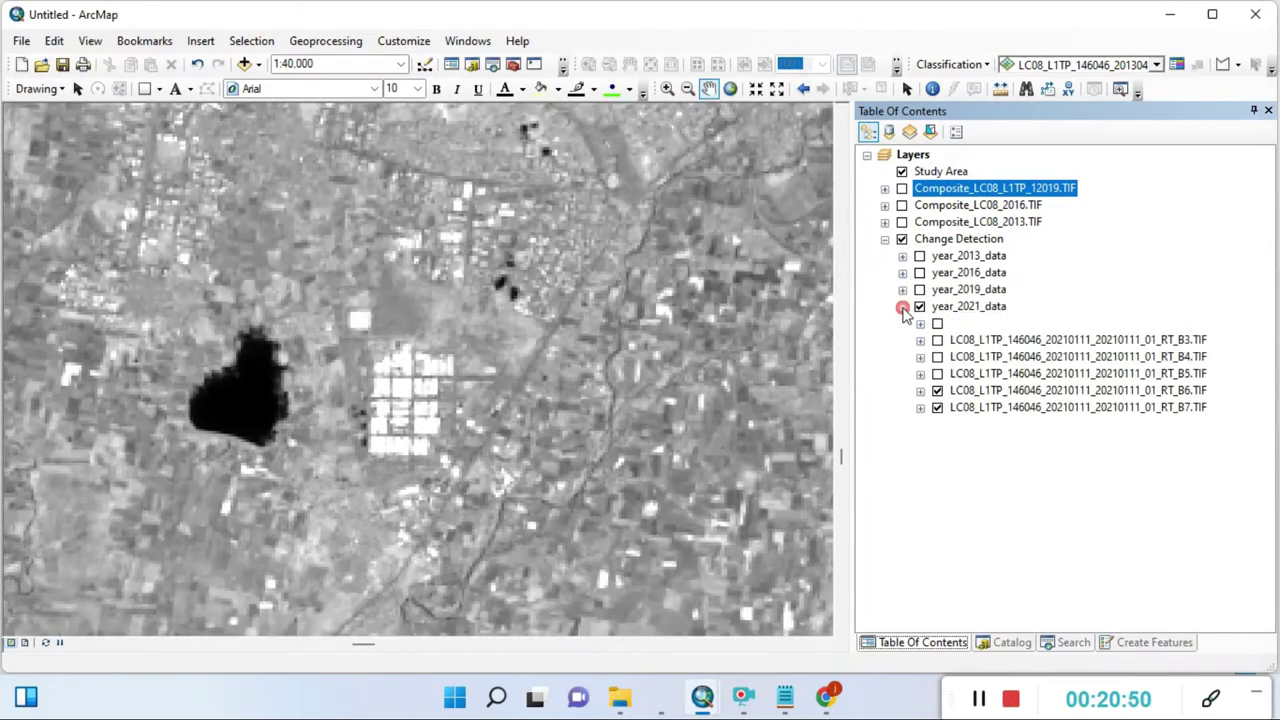
Step: Reopen the Image Analysis window and hide all the 2019 bands B2 through B7
left_click(467, 40)
left_click(505, 192)
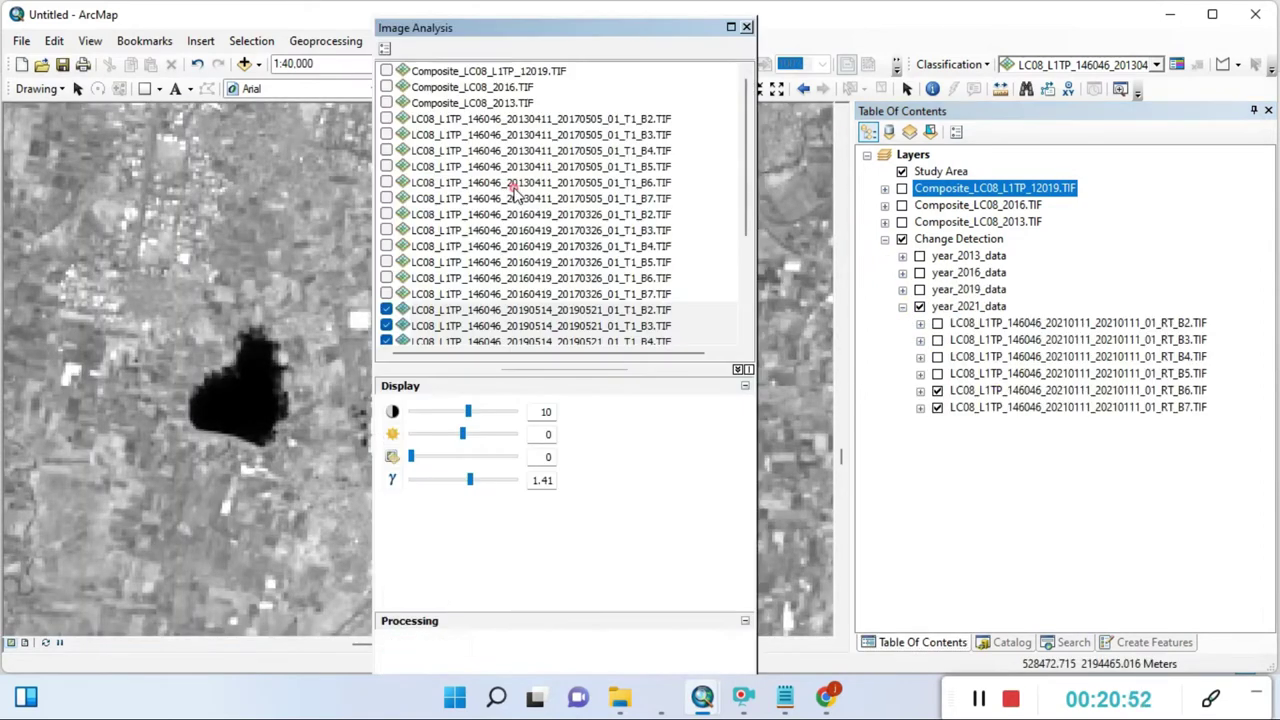
scroll(467, 305, "down", 3)
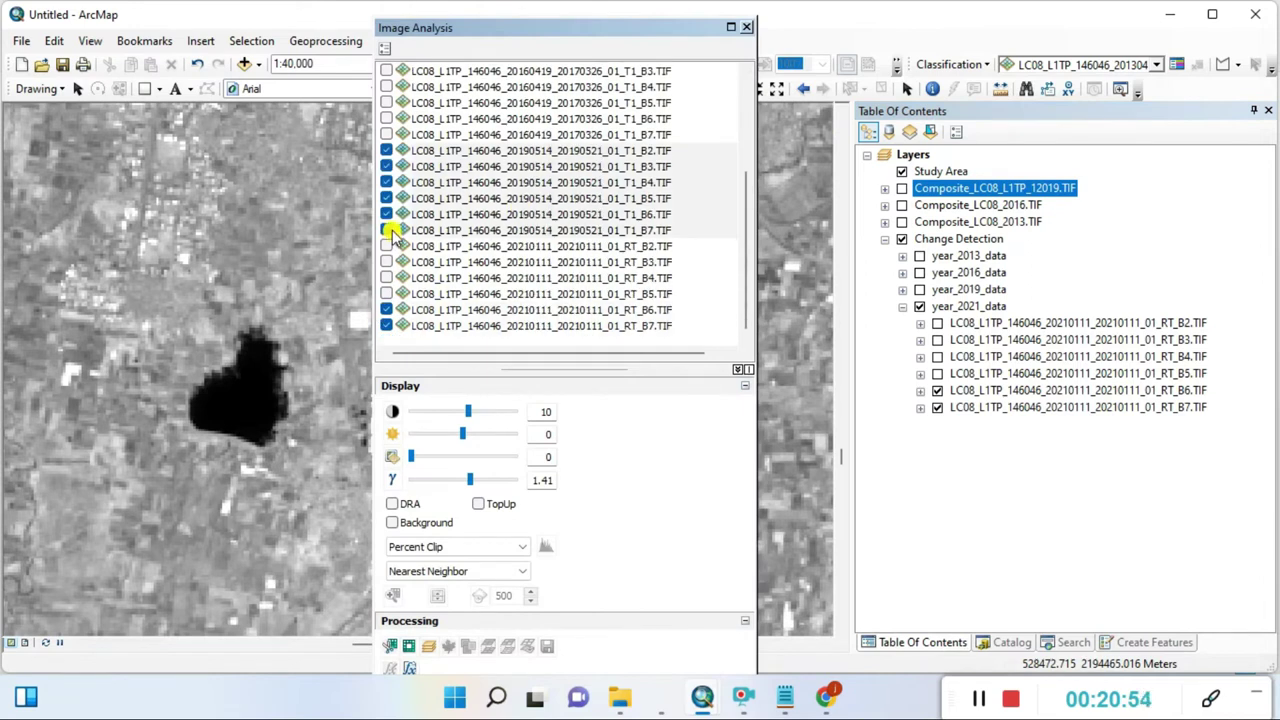
left_click_drag(393, 232, 390, 150)
left_click(386, 166)
left_click(385, 134)
left_click(386, 150)
left_click(386, 134)
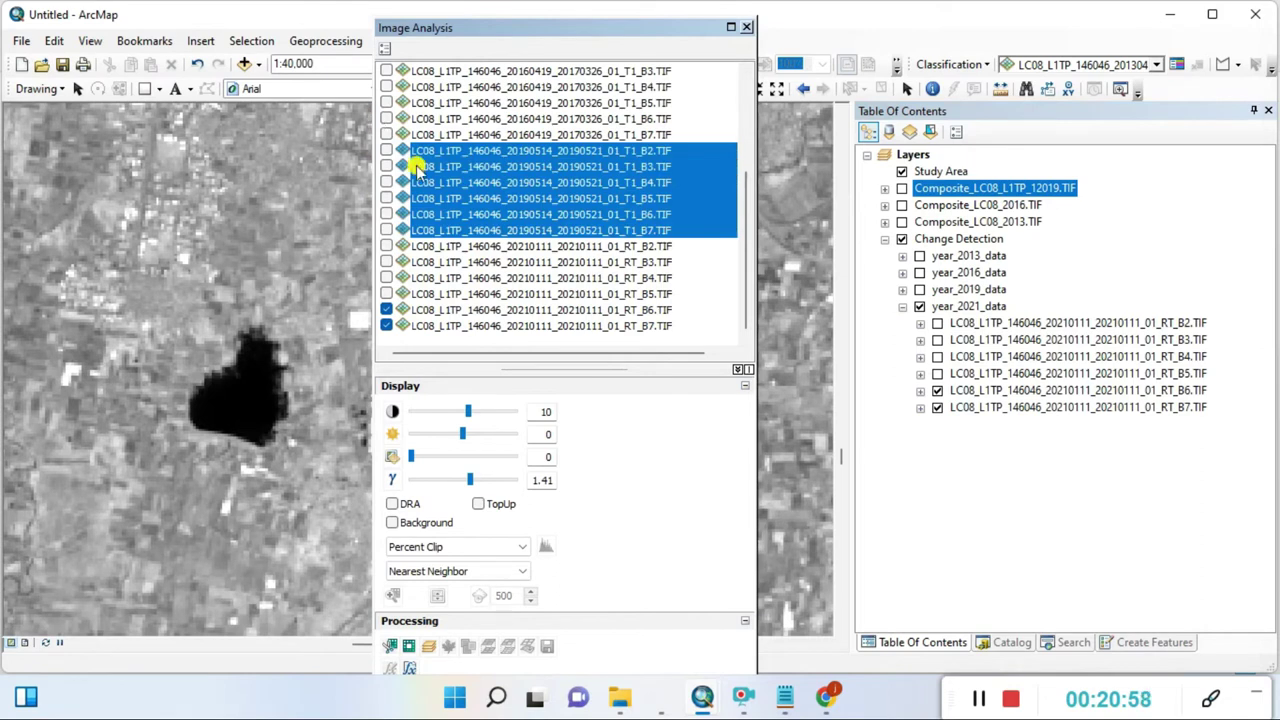
Step: Make the 2021 bands B2, B3, B4 and B5 visible in the Image Analysis layer list
left_click(420, 247)
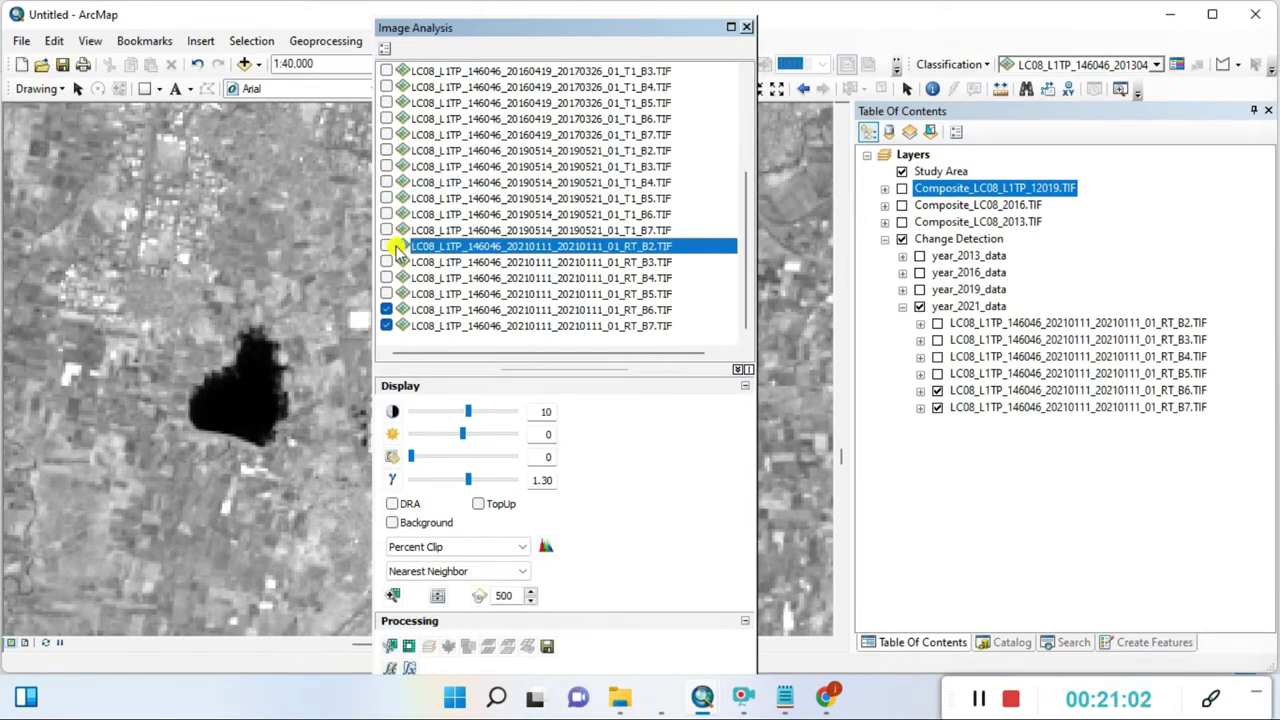
left_click(386, 246)
left_click(386, 262)
left_click(386, 278)
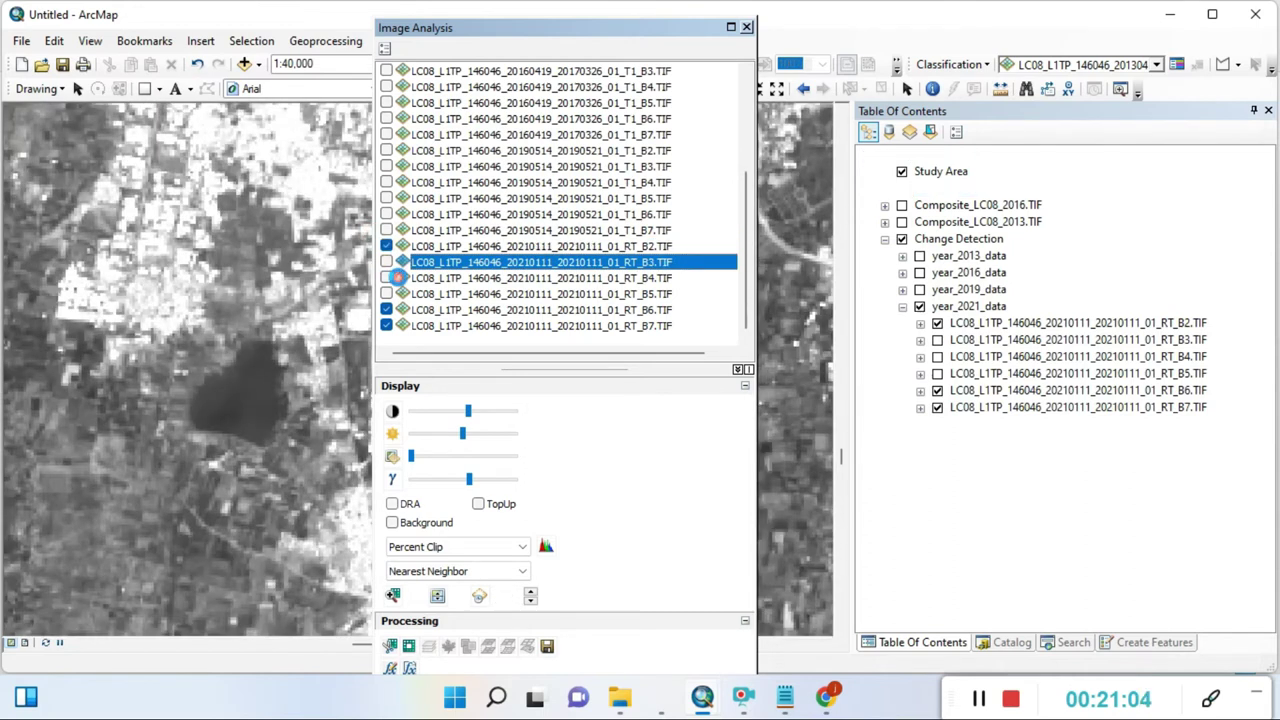
left_click(386, 294)
Step: Composite the 2021 bands B2 through B7 into one multiband image
left_click(596, 249)
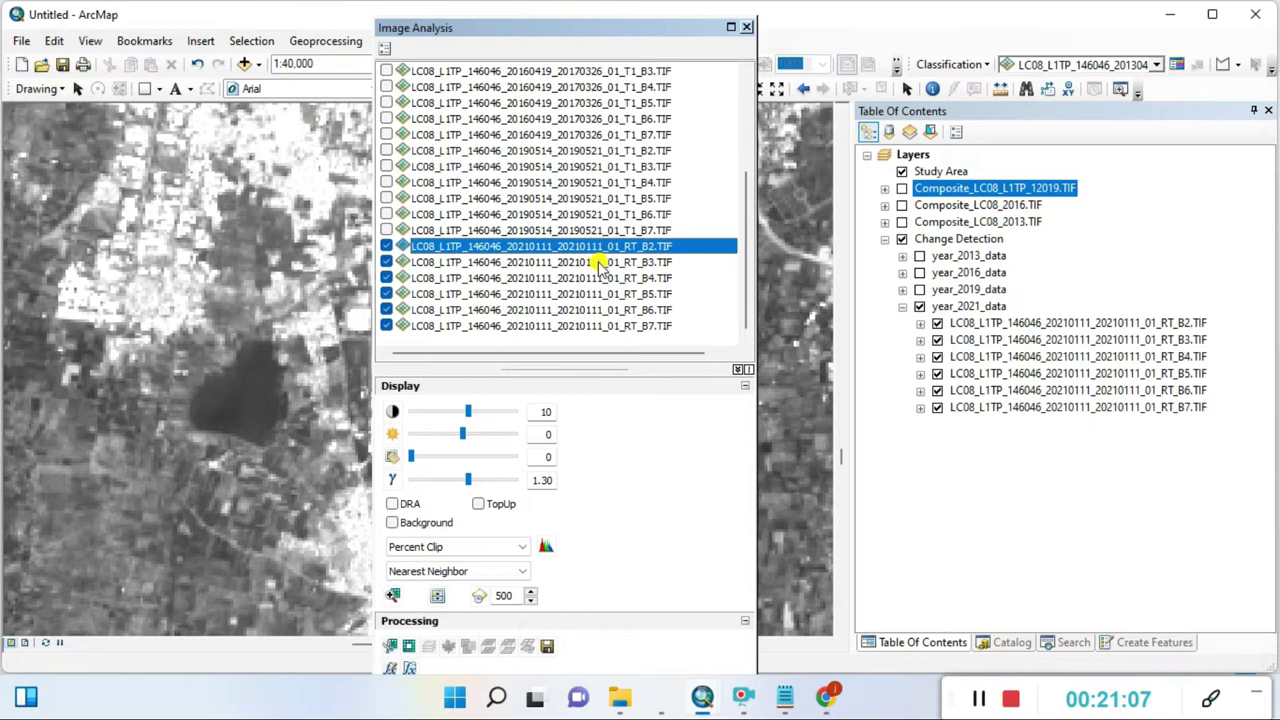
left_click(598, 263, "ctrl")
left_click(604, 279, "ctrl")
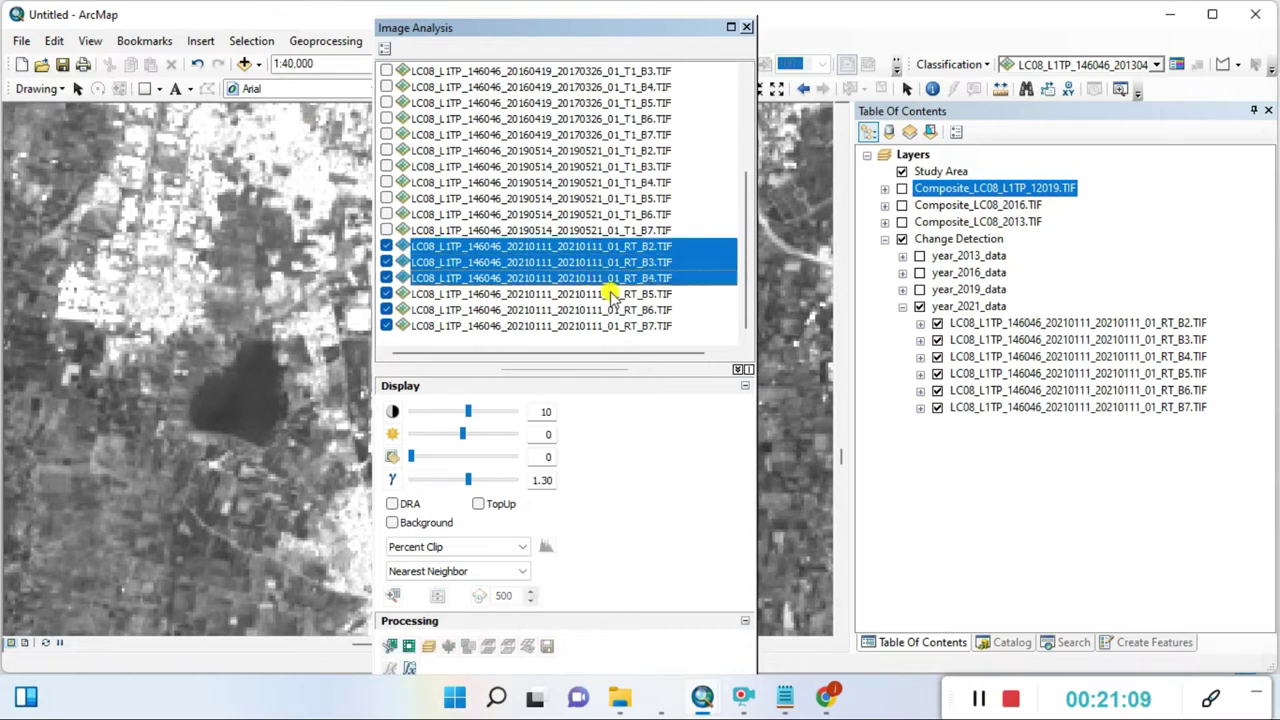
left_click(611, 295, "ctrl")
left_click(618, 311, "ctrl")
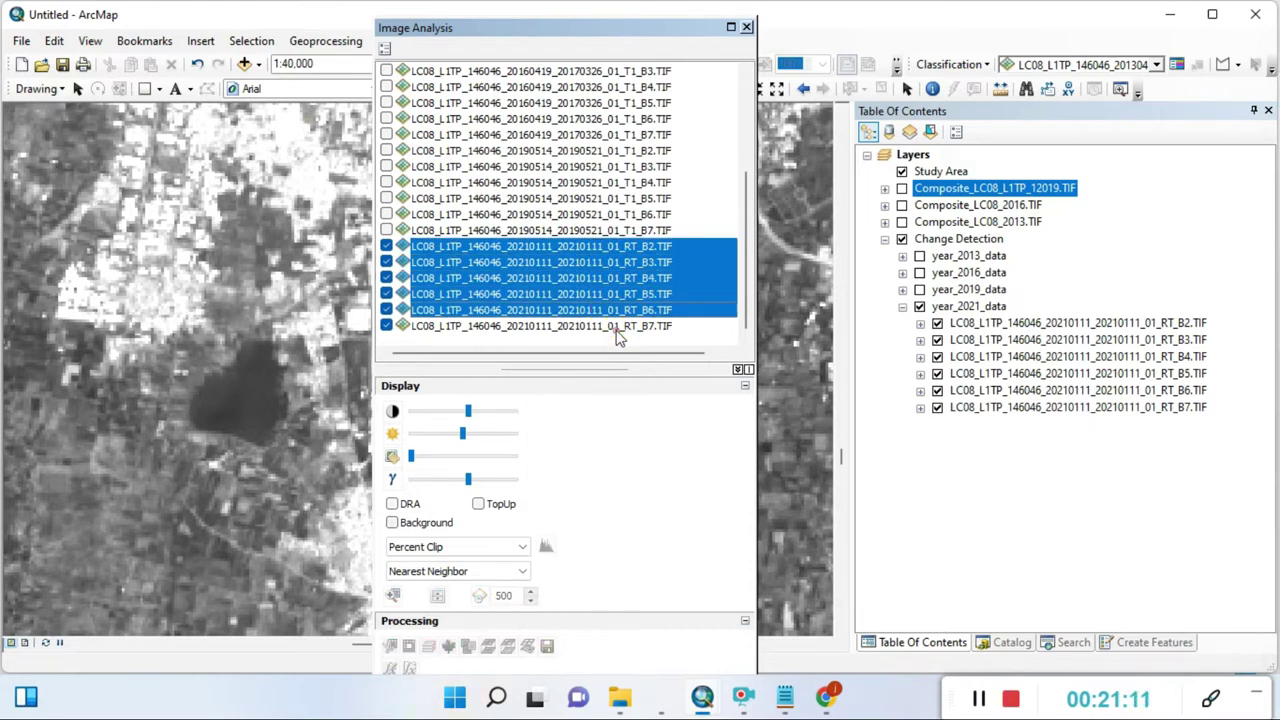
left_click(617, 327, "ctrl")
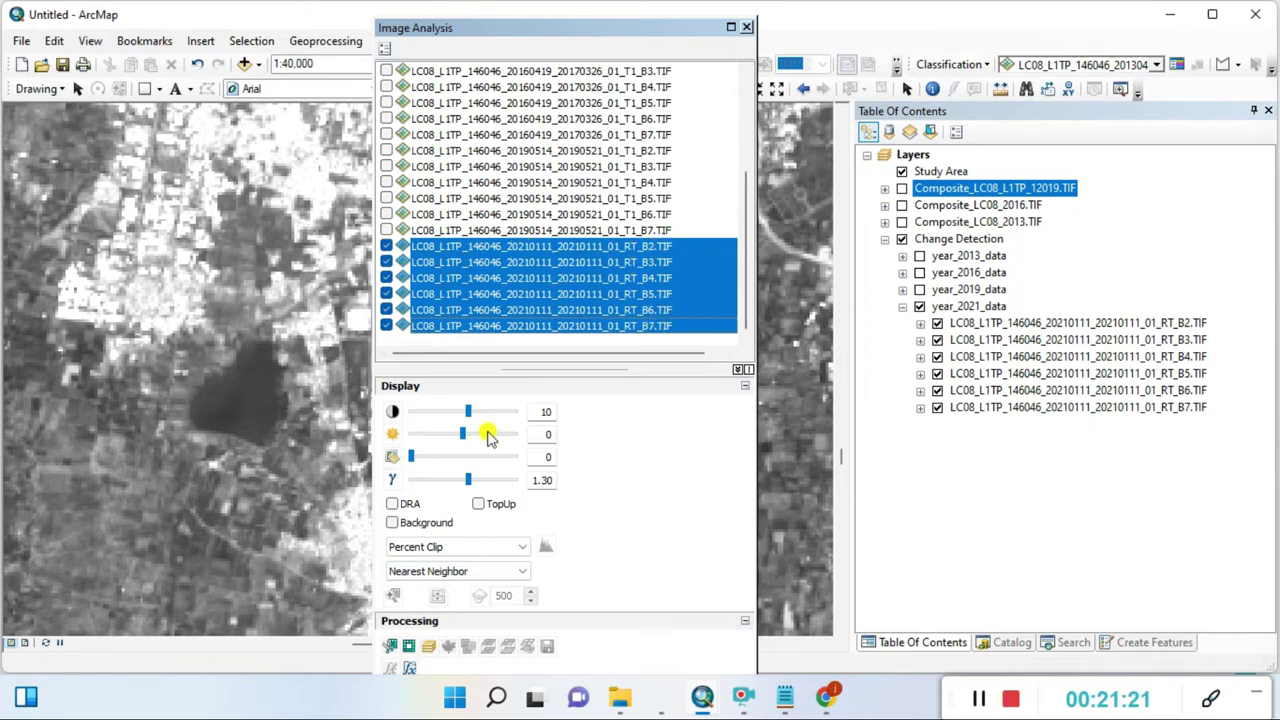
left_click(428, 647)
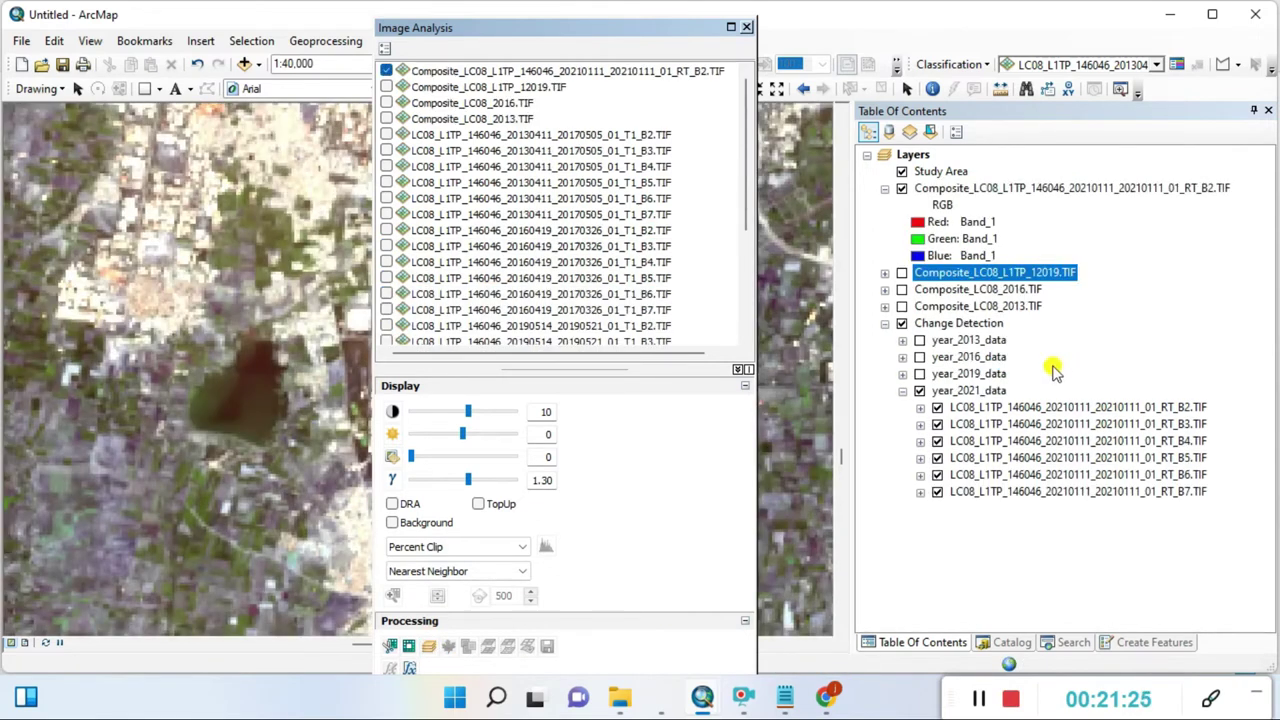
Step: Collapse the year_2021_data group and rename the new 2021 composite as Composite_LC08_2021.TIF
left_click(903, 391)
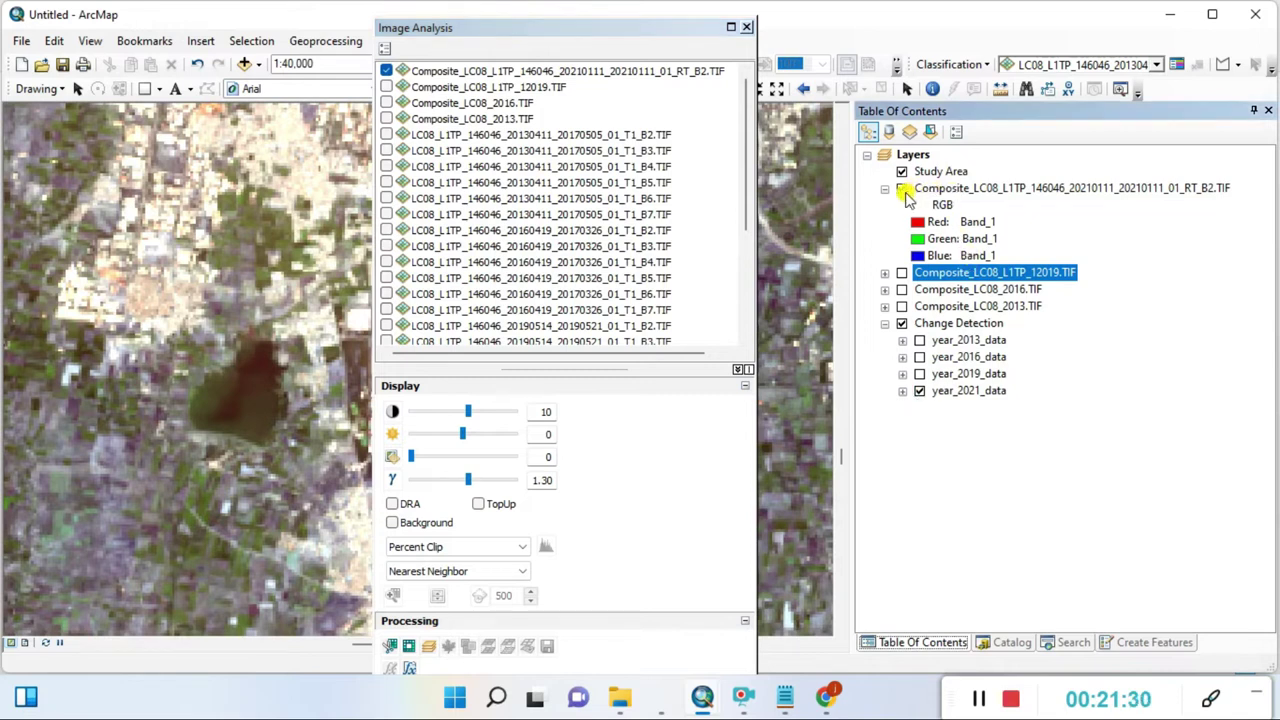
left_click(925, 190)
left_click(960, 190)
left_click(980, 190)
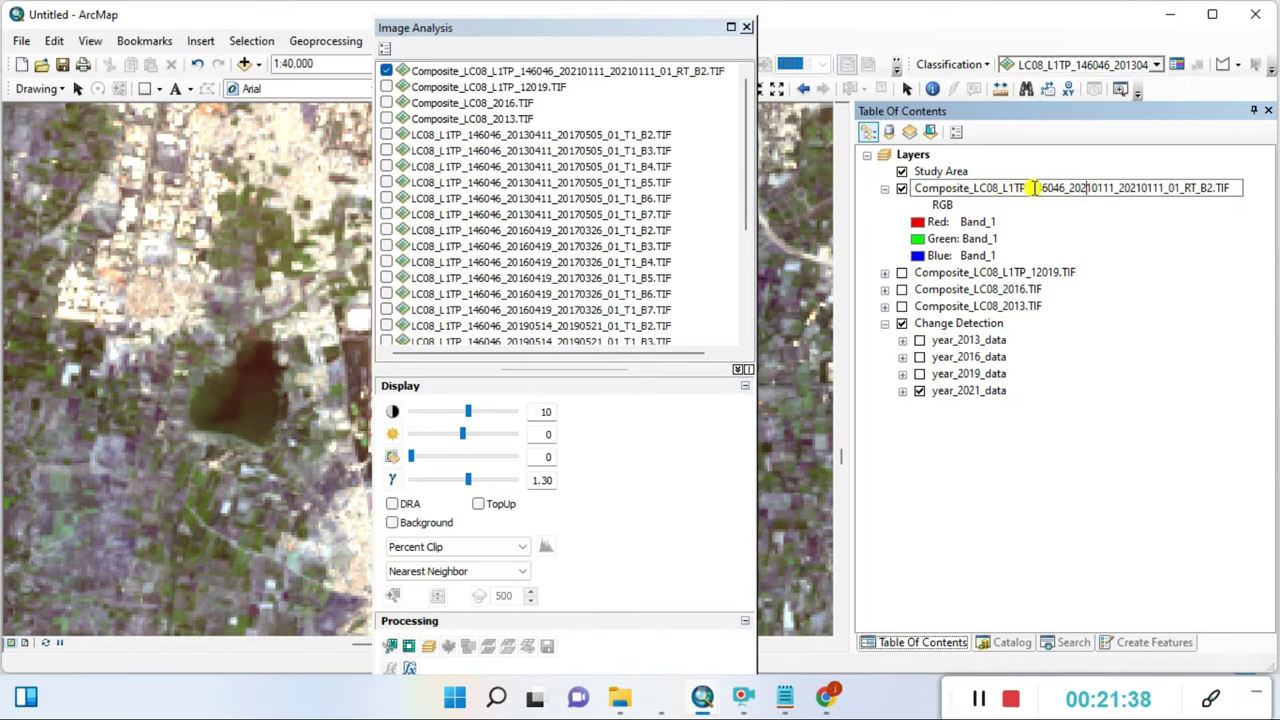
left_click_drag(1004, 190, 1216, 176)
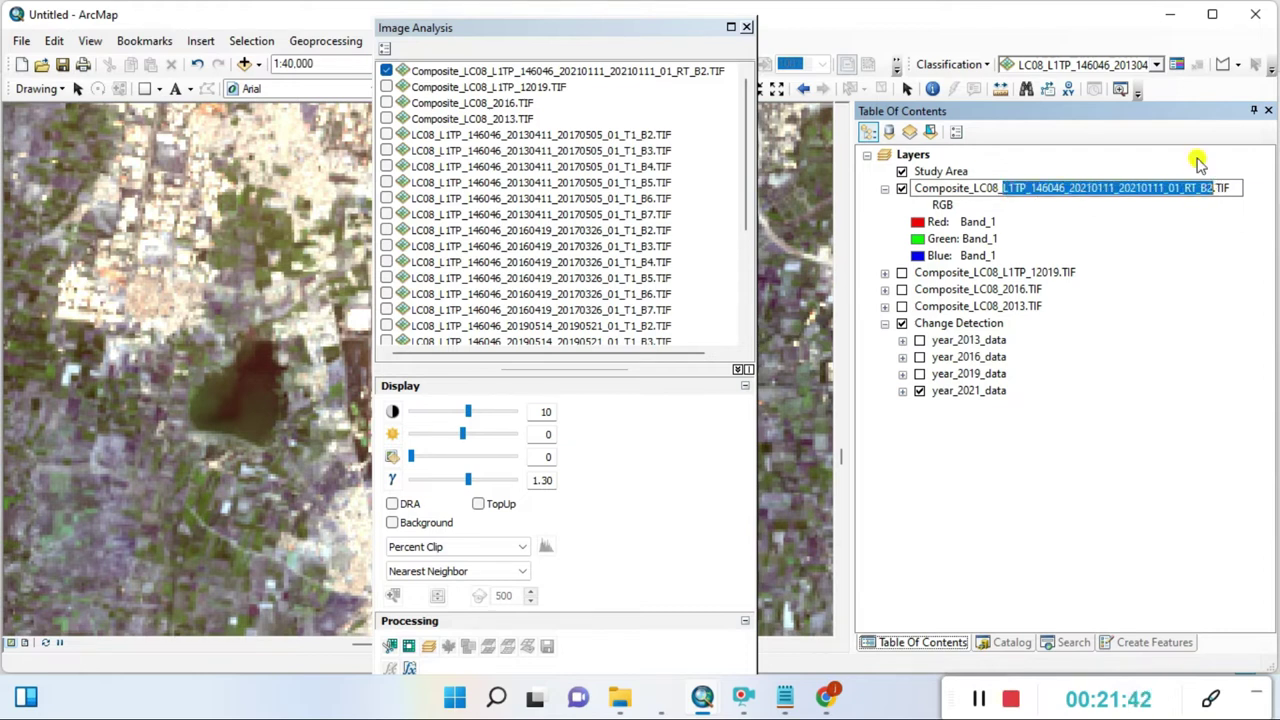
type("202")
key("Return")
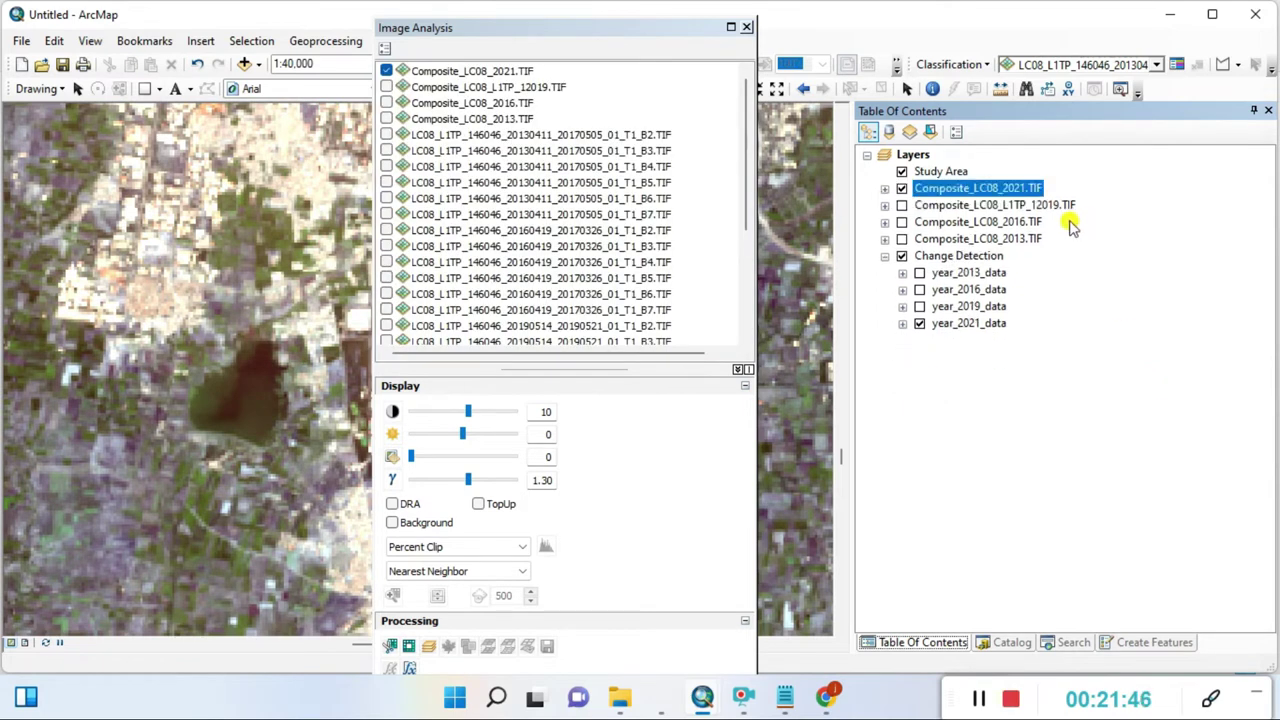
Step: Correct the 2019 composite's layer name to Composite_LC08_2019.TIF
left_click(1020, 206)
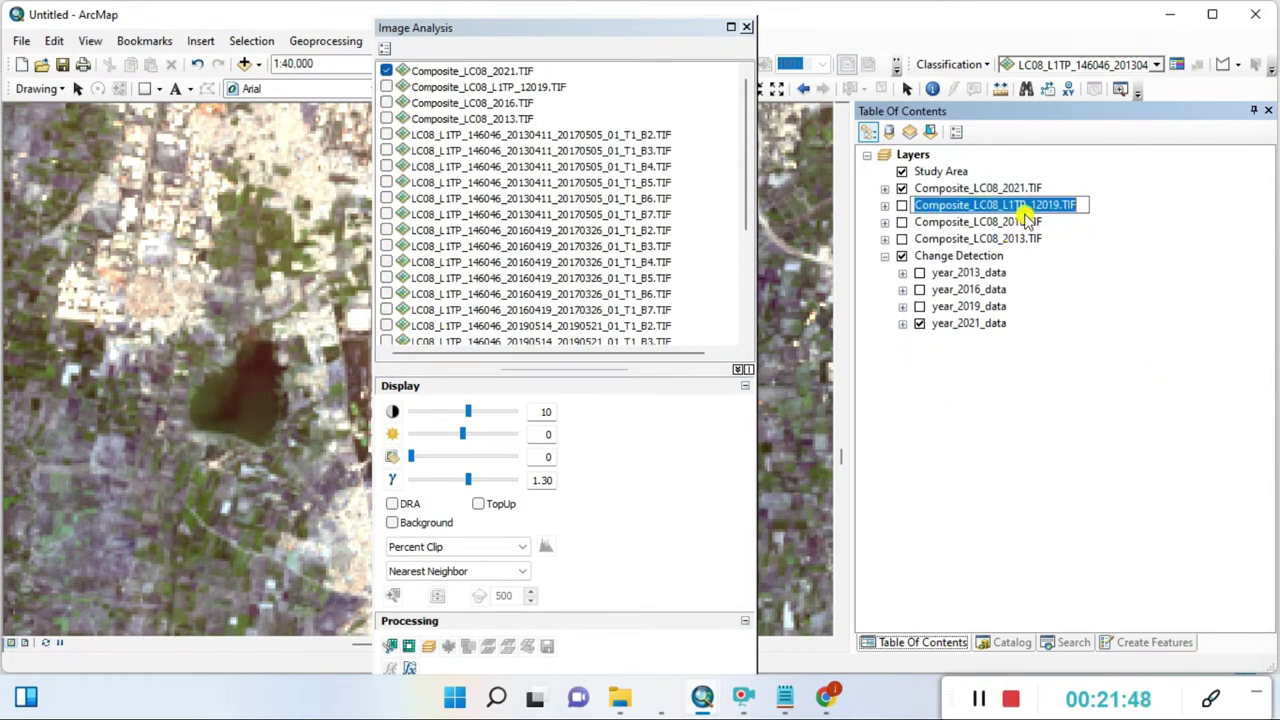
left_click(1020, 206)
left_click_drag(1002, 204, 1022, 206)
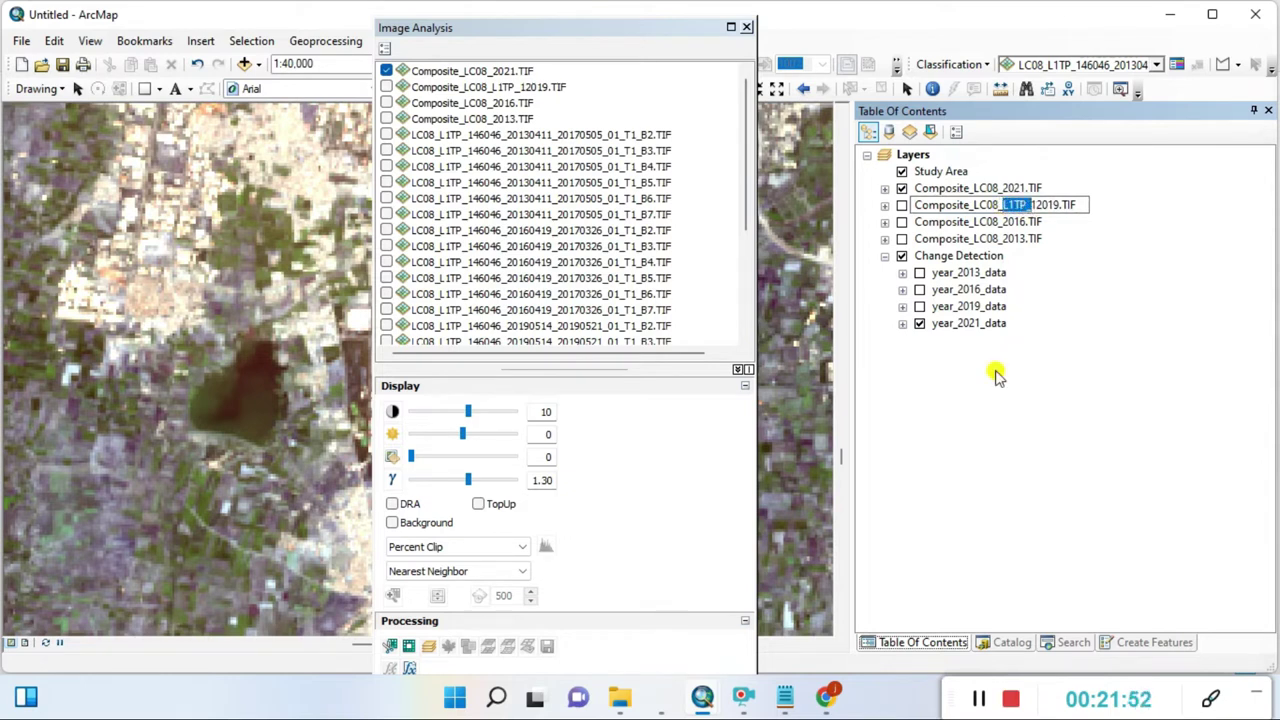
key("BackSpace")
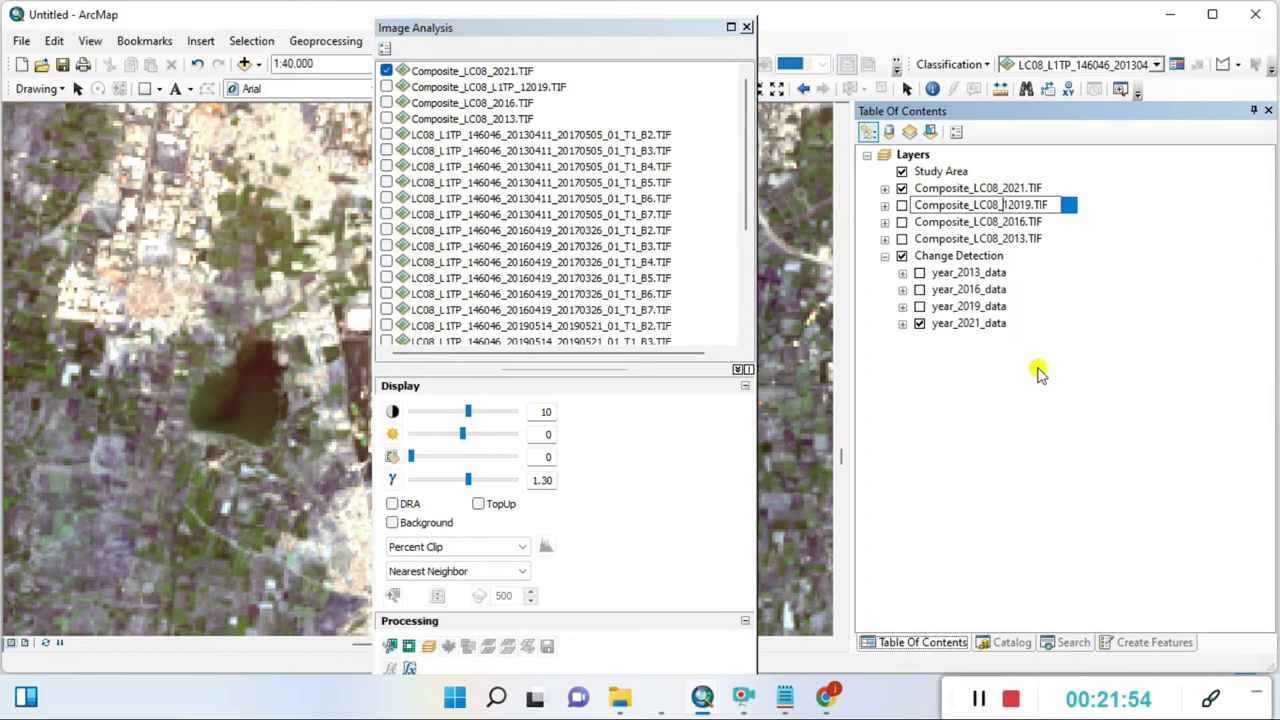
key("Delete")
key("Return")
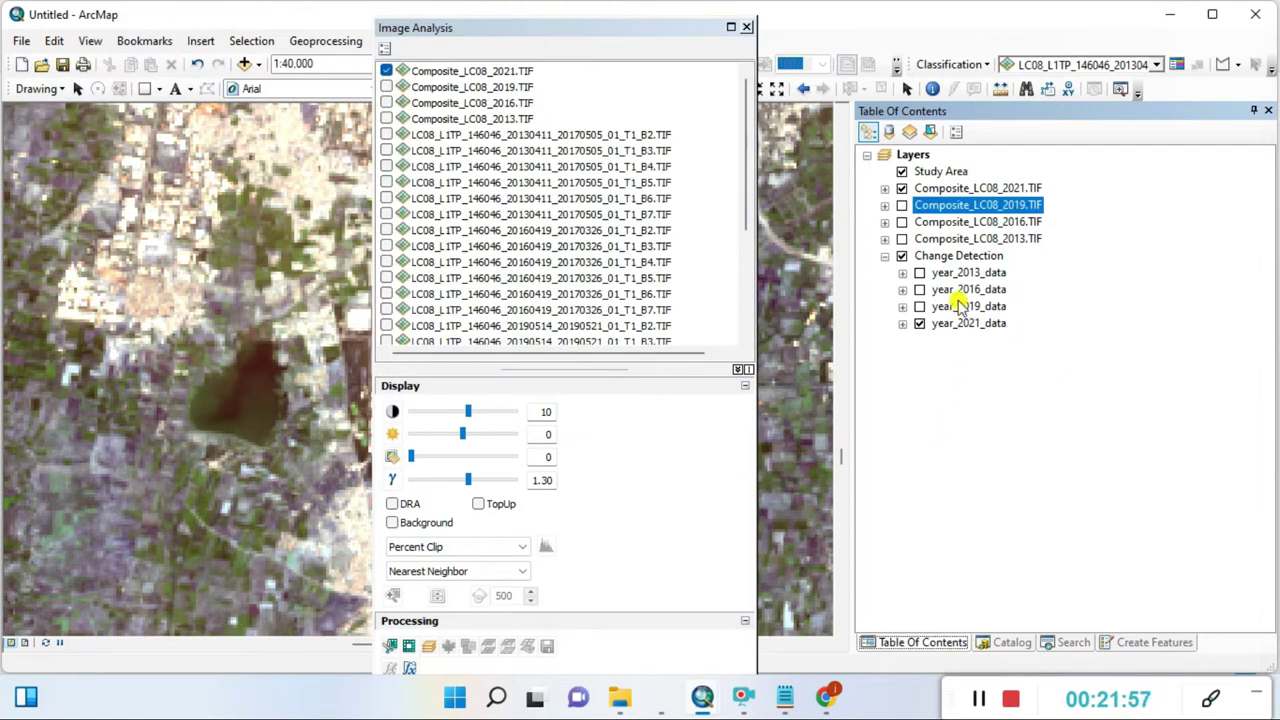
left_click(902, 273)
left_click(902, 273)
left_click(902, 273)
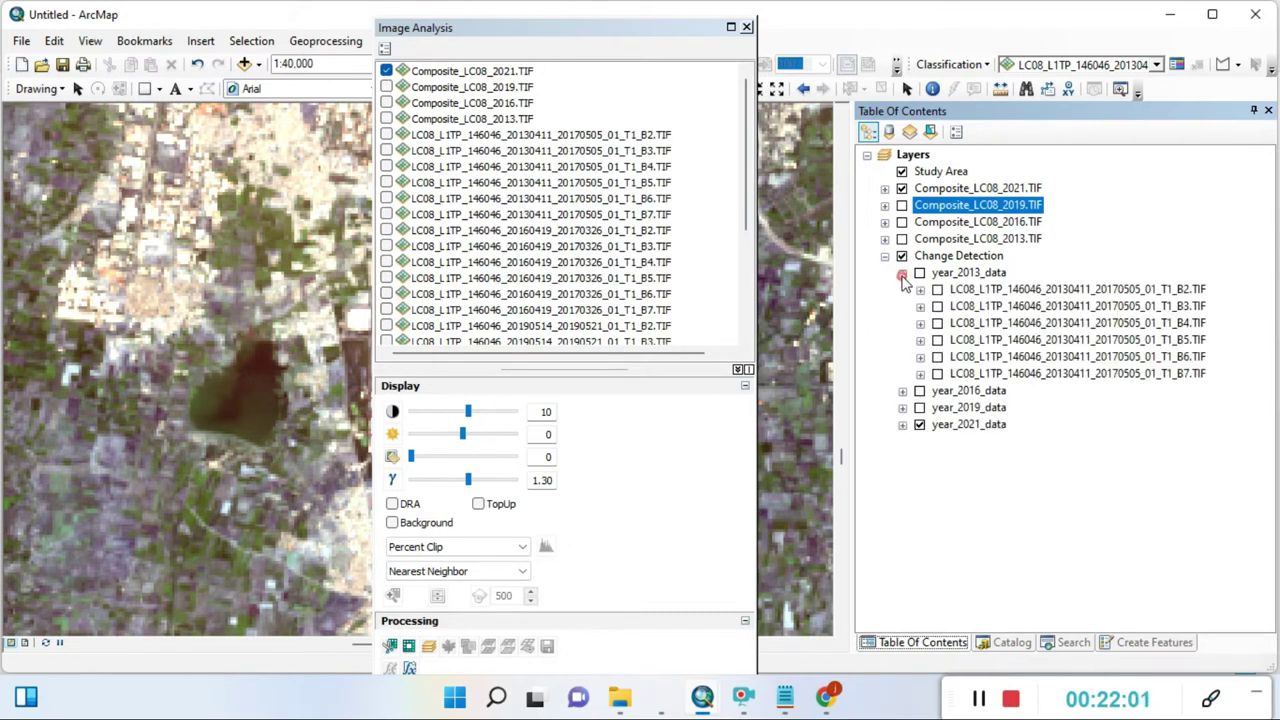
left_click(902, 273)
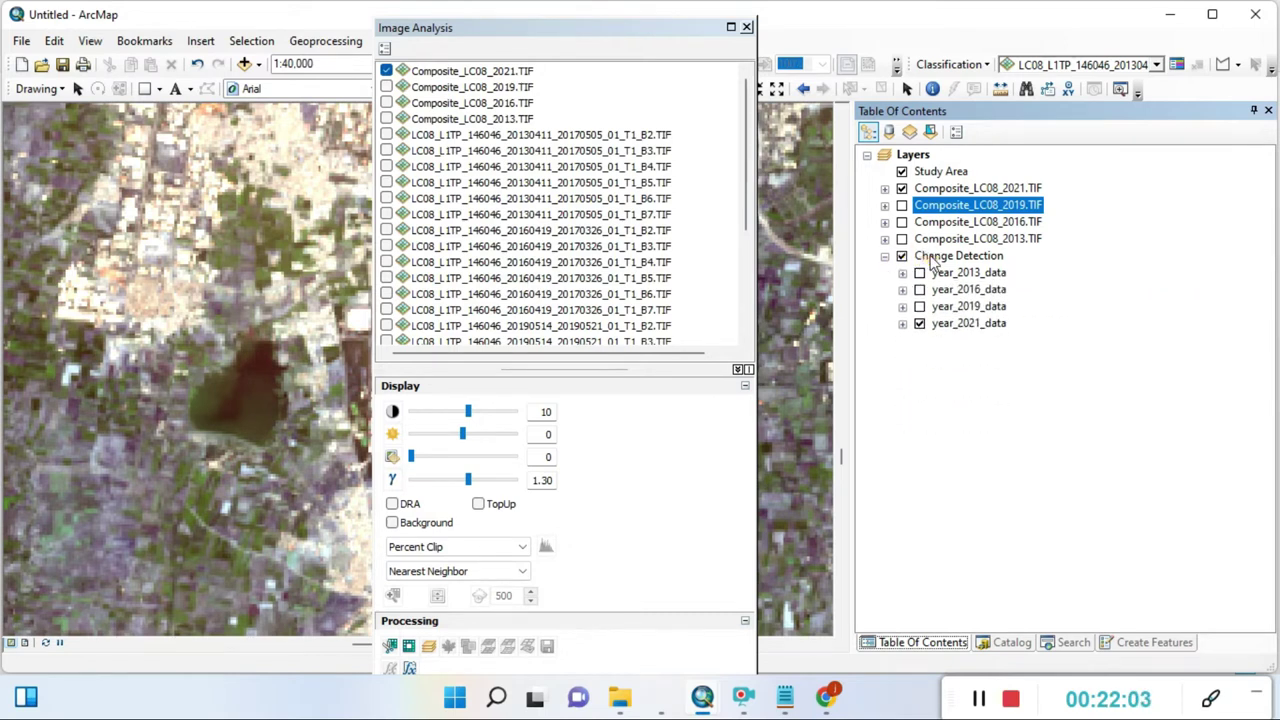
Step: Rename the Change Detection group layer as "Change Detection -single bands"
left_click(932, 259)
left_click(932, 259)
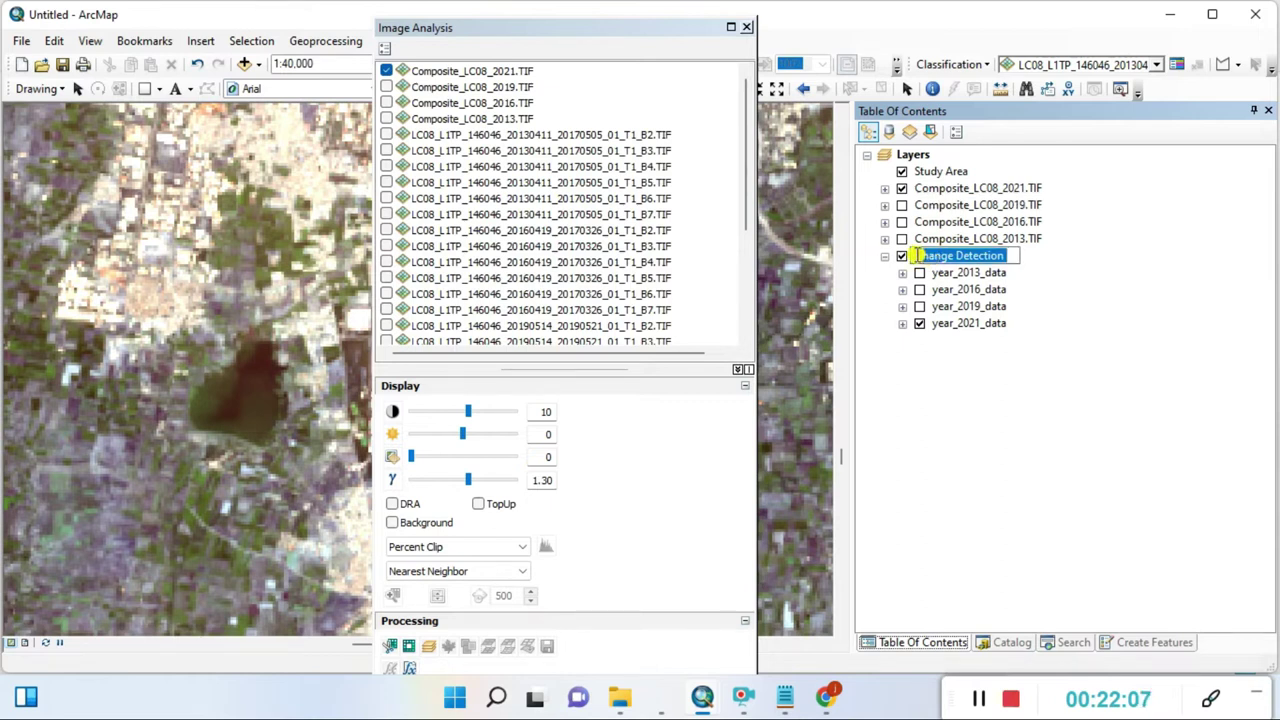
left_click(914, 256)
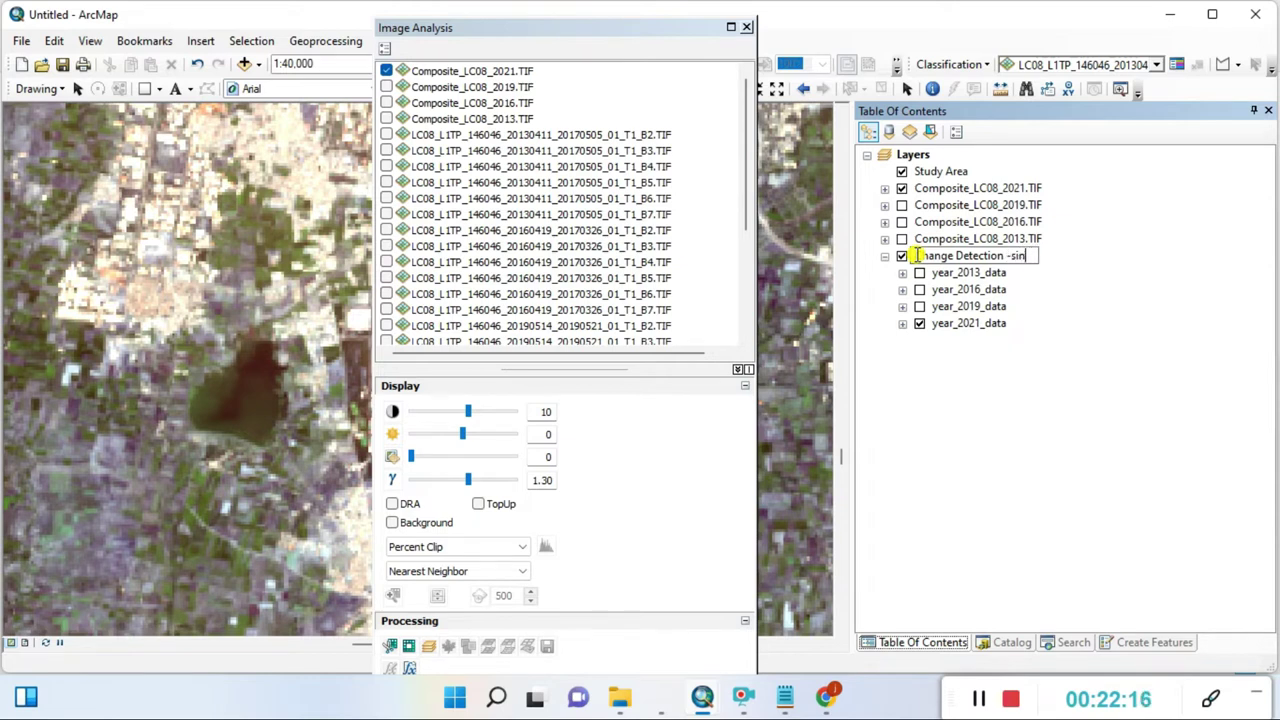
type("and")
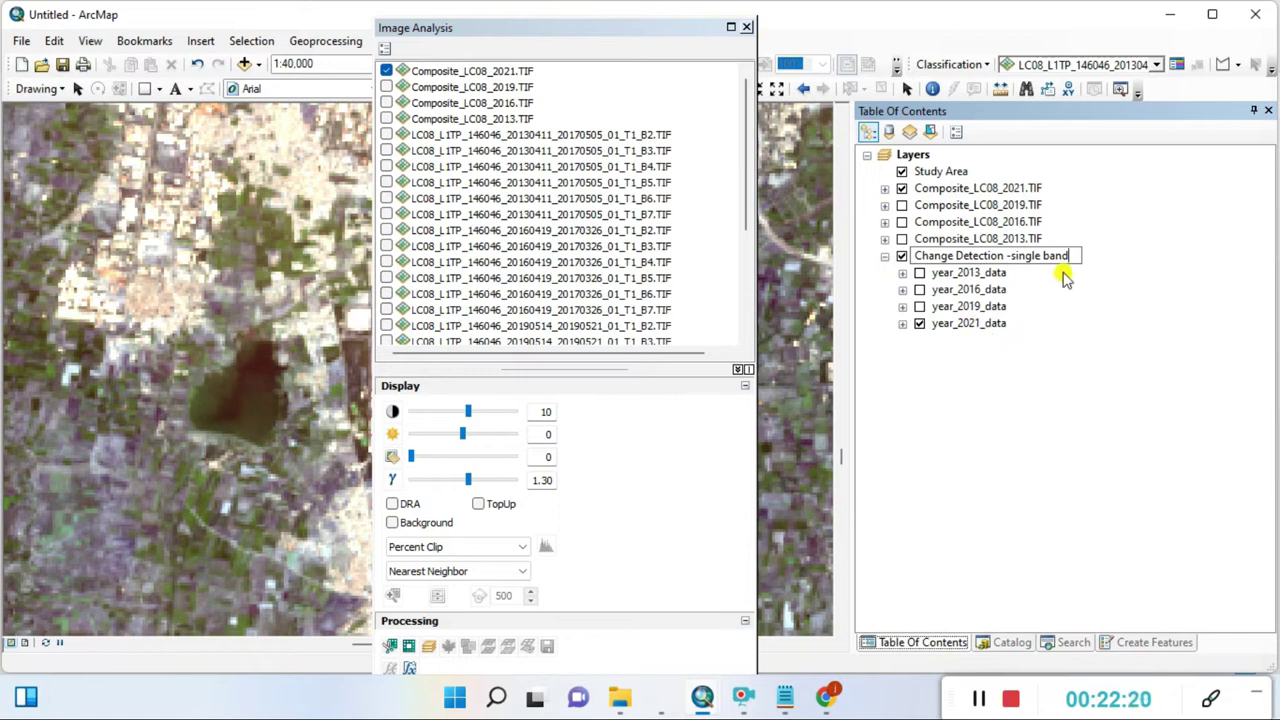
type("s")
key("Return")
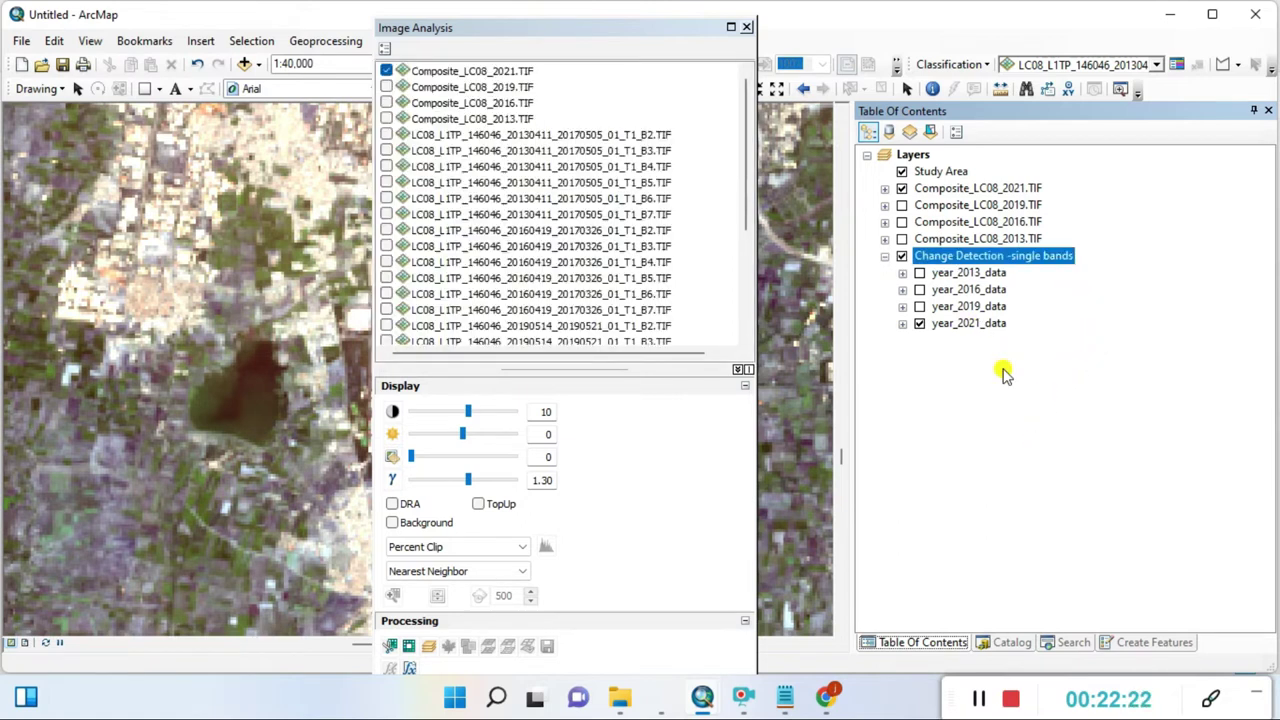
Step: Toggle the single-bands group's visibility off and on again, and close the Image Analysis window
left_click(901, 259)
left_click(902, 257)
left_click(746, 28)
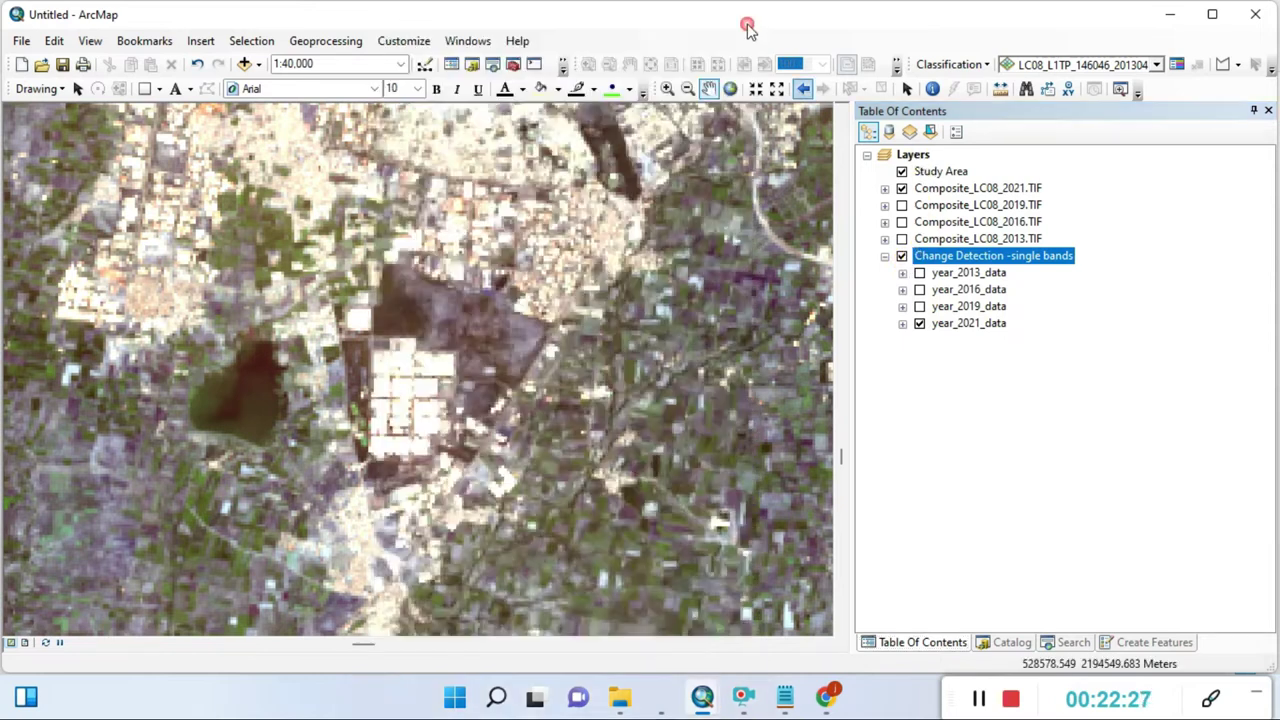
Step: Create a new group layer under Layers and name it "Change Detection or LULC_composit_bands"
right_click(916, 155)
left_click(975, 188)
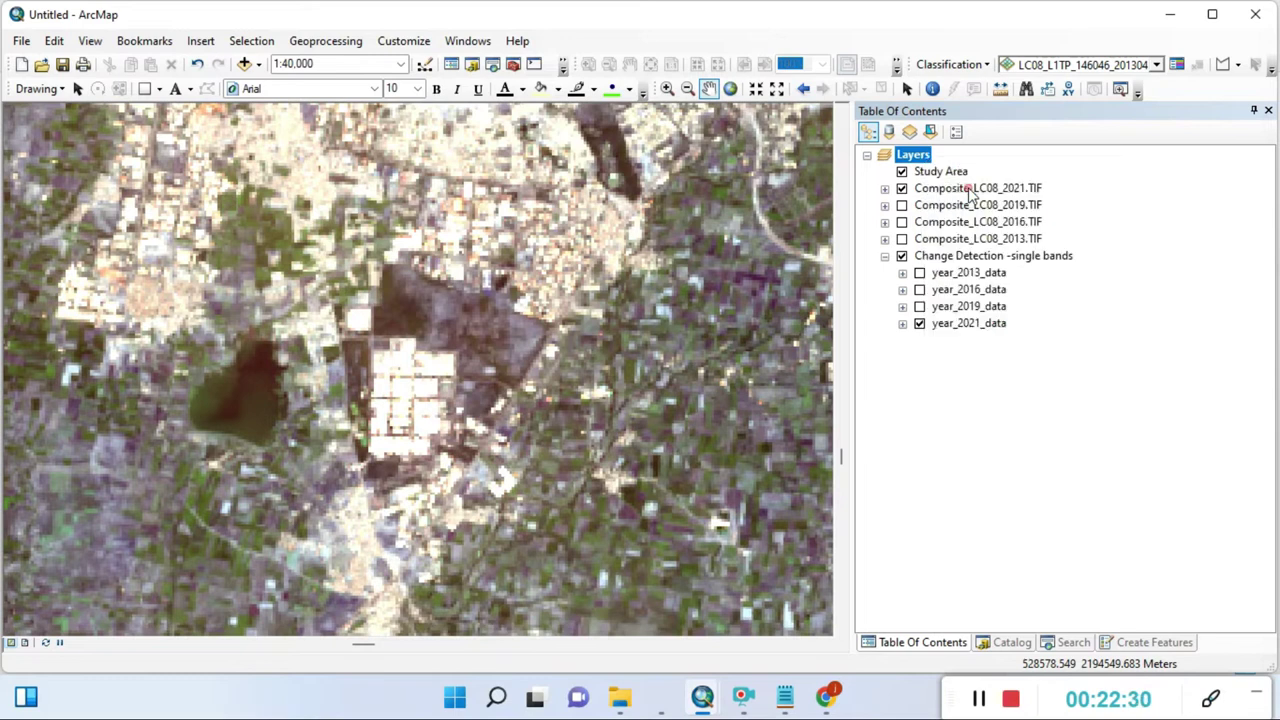
left_click(929, 172)
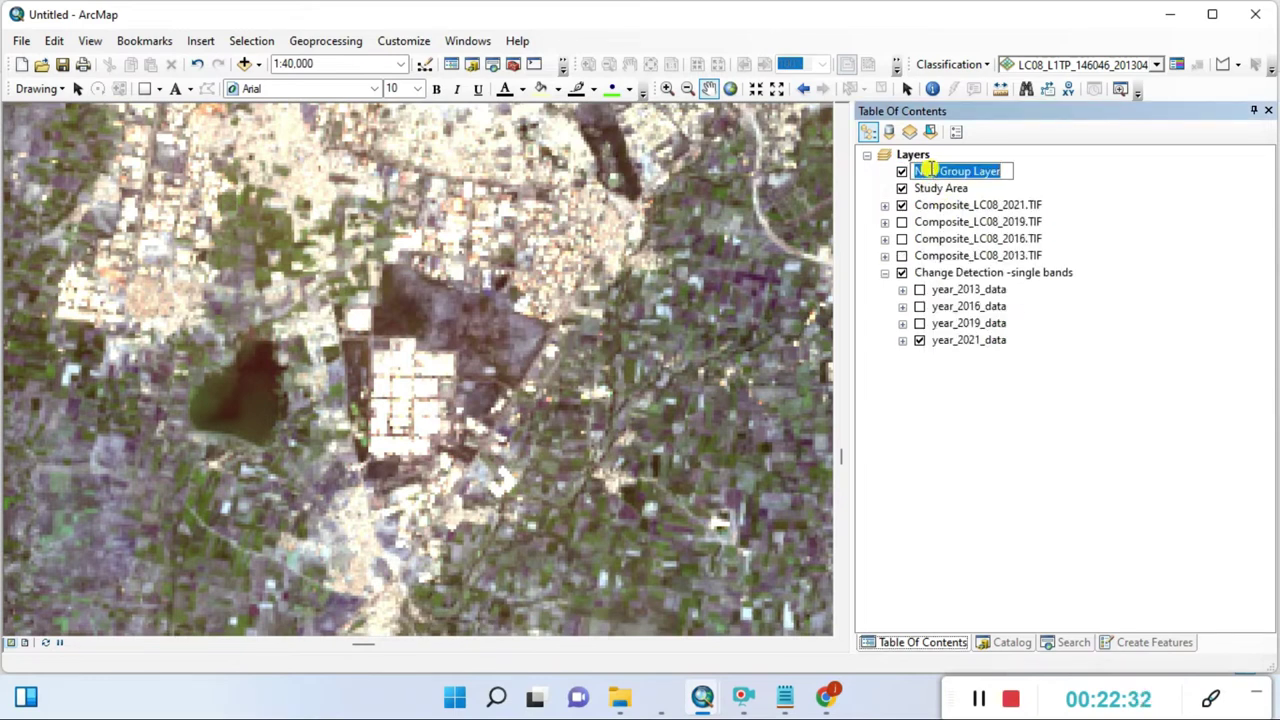
type("Change Det")
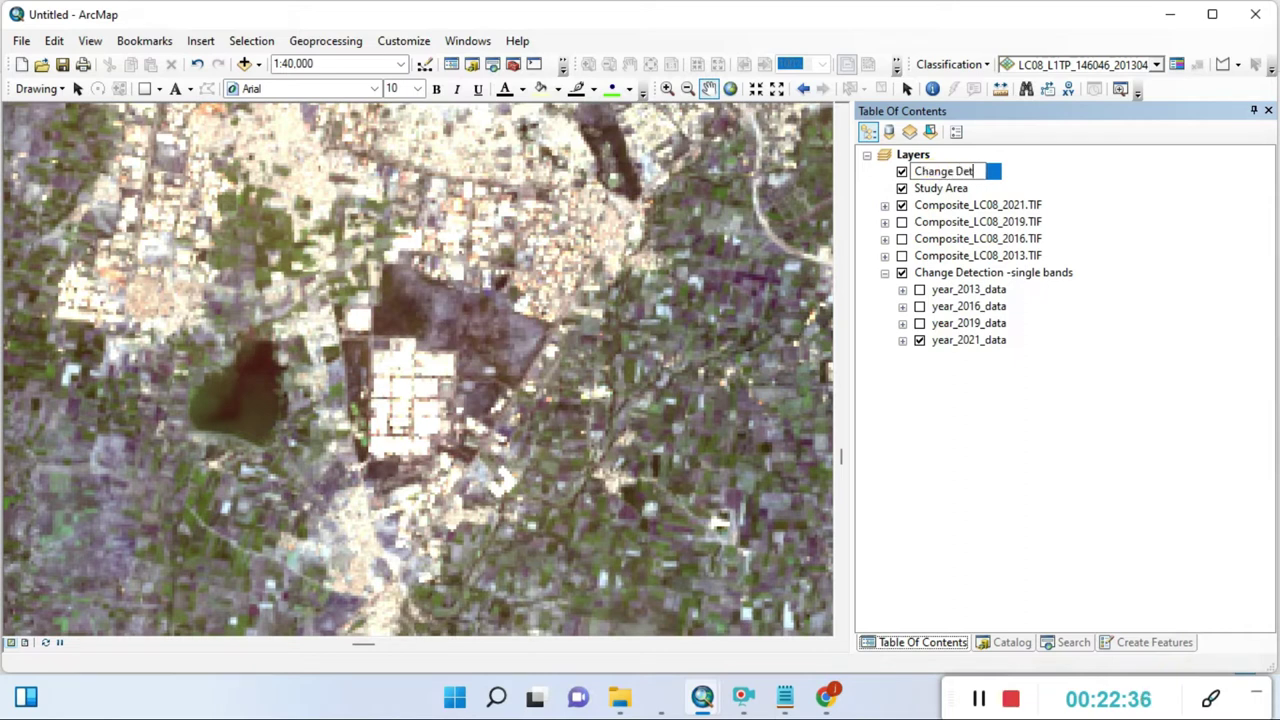
type("ection or LULC")
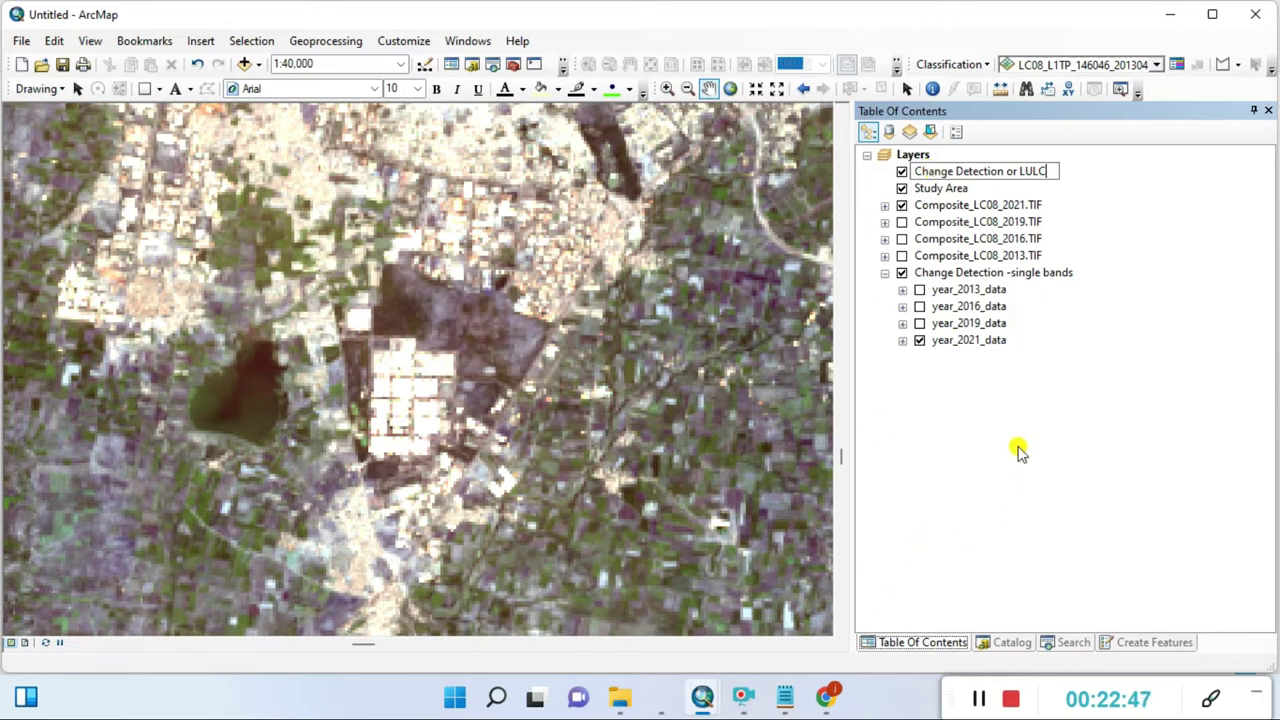
type("_composit")
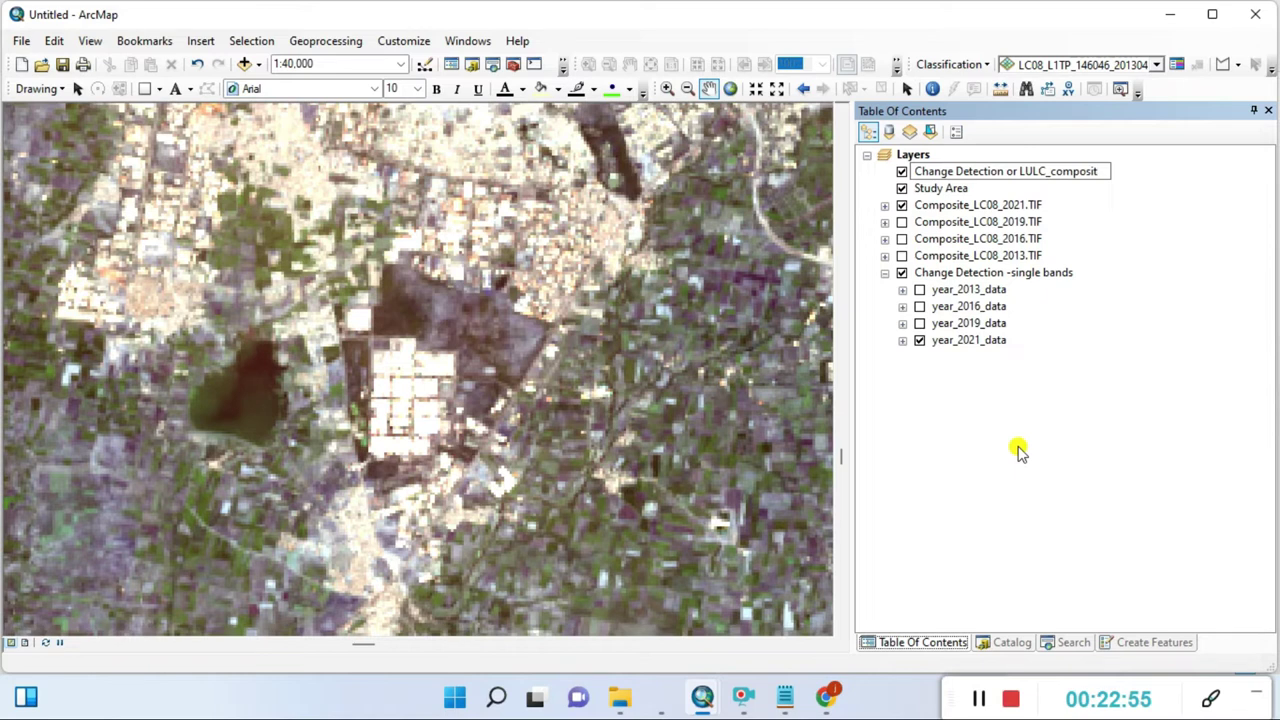
type("_bands")
key("Return")
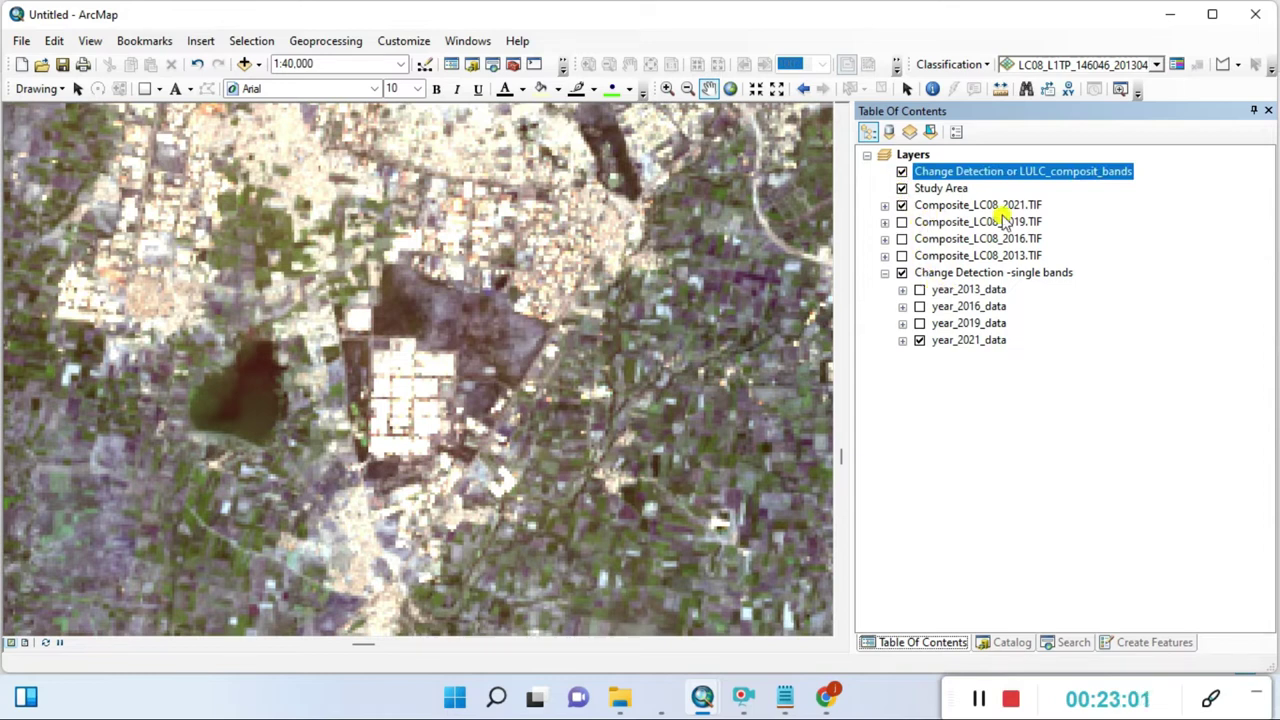
Step: Move the 2021, 2019, 2016 and 2013 composites into the Change Detection or LULC_composit_bands group layer
left_click(1066, 206)
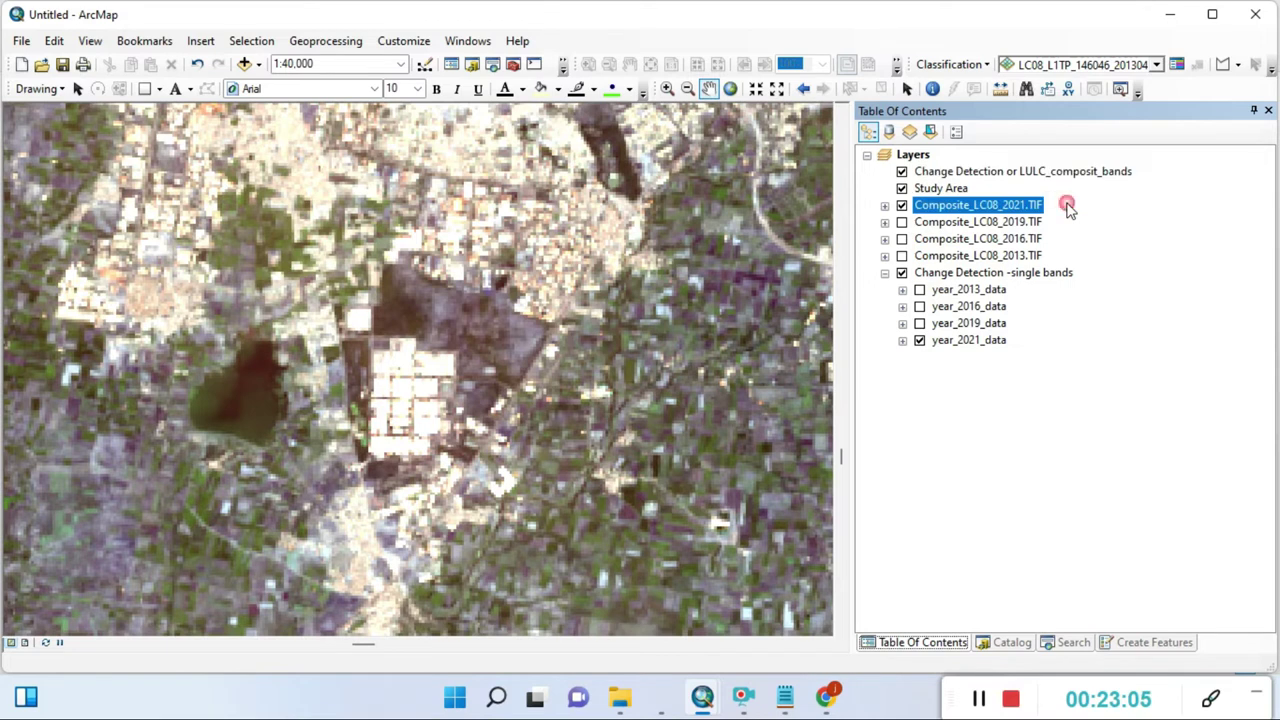
left_click_drag(1036, 207, 1050, 182)
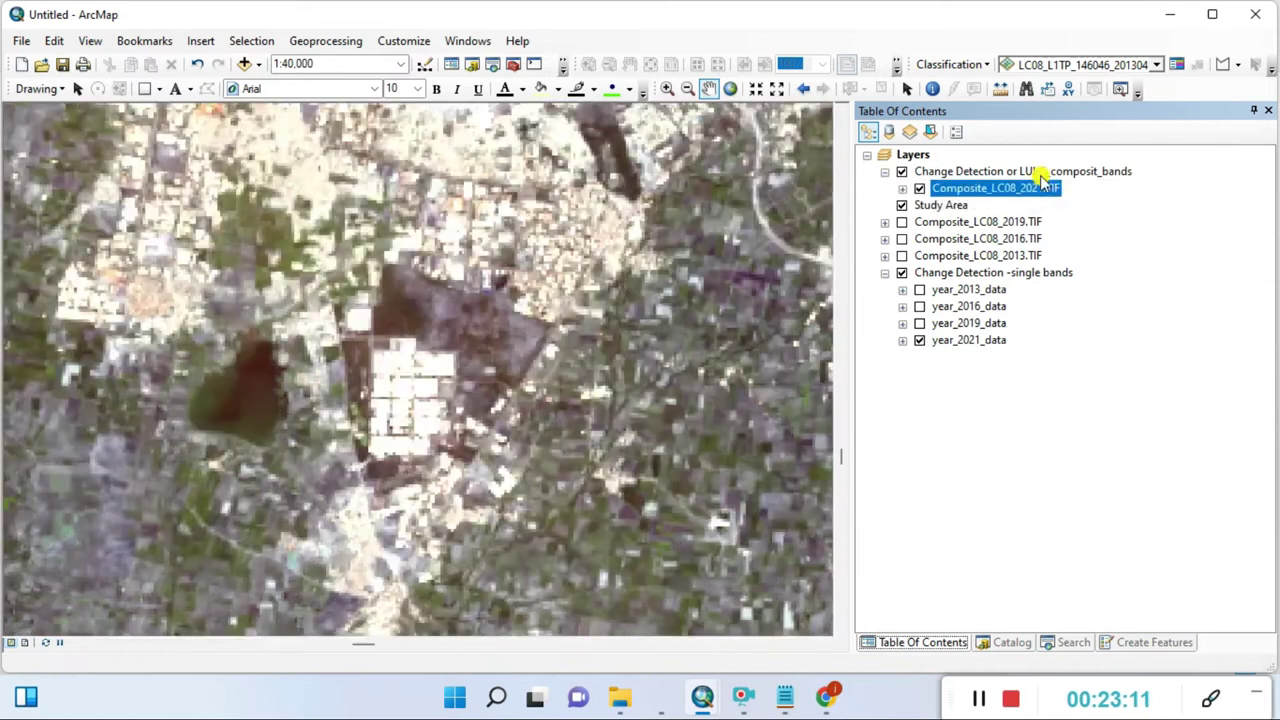
left_click_drag(993, 222, 1005, 198)
left_click(985, 240, "ctrl")
mouse_move(985, 245)
left_mouse_down()
mouse_move(960, 222)
mouse_move(1010, 215)
mouse_move(1002, 234)
left_mouse_up()
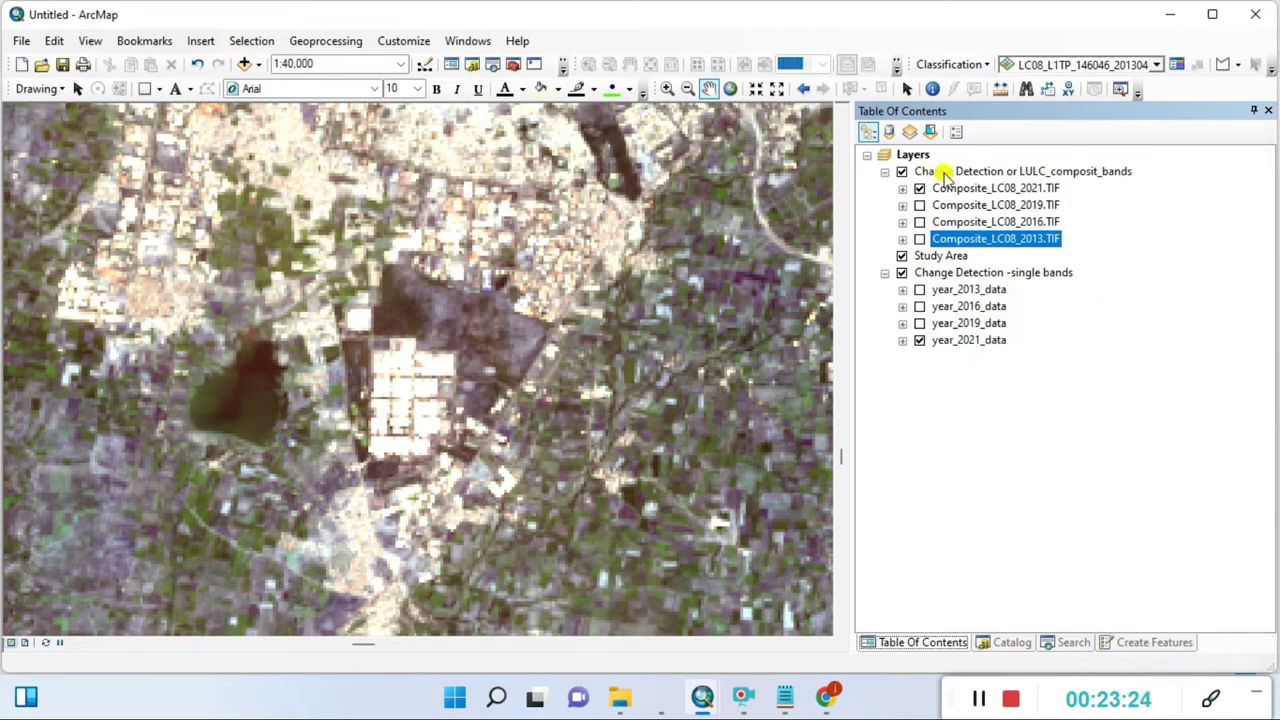
Step: Turn off the composite group, the single-bands group and year_2021_data, and collapse the single-bands group
left_click(901, 172)
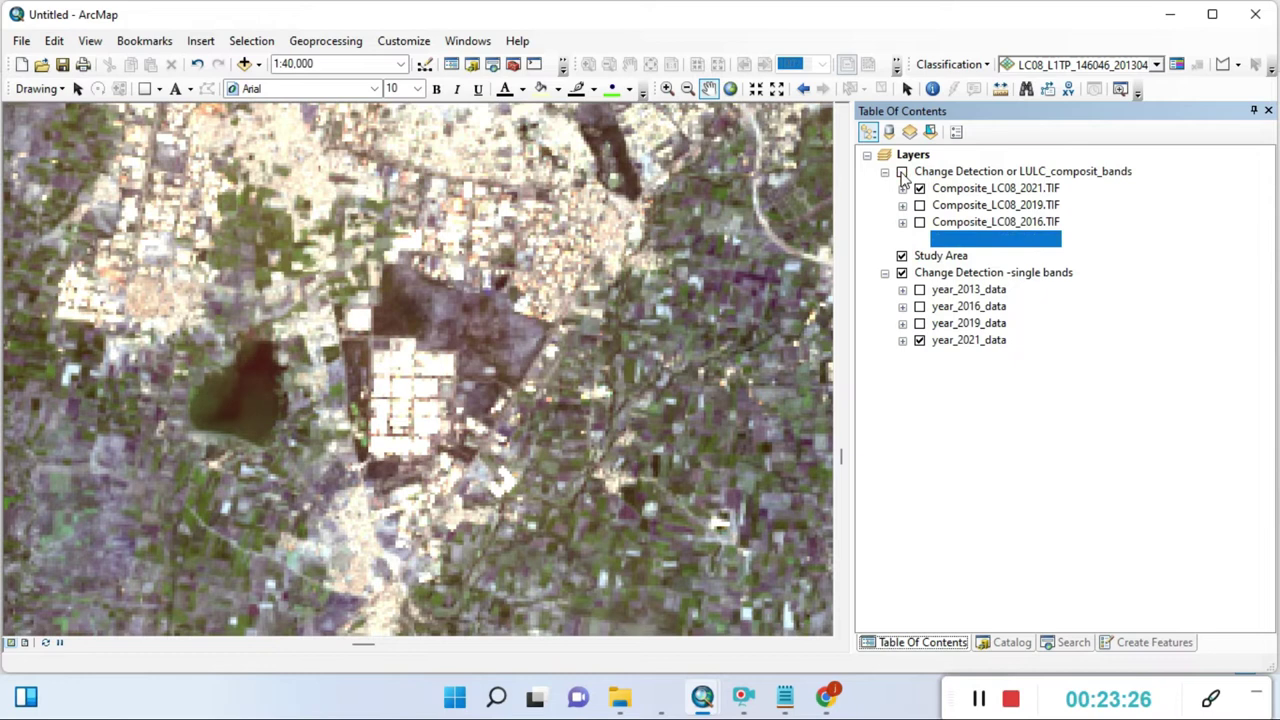
left_click(899, 274)
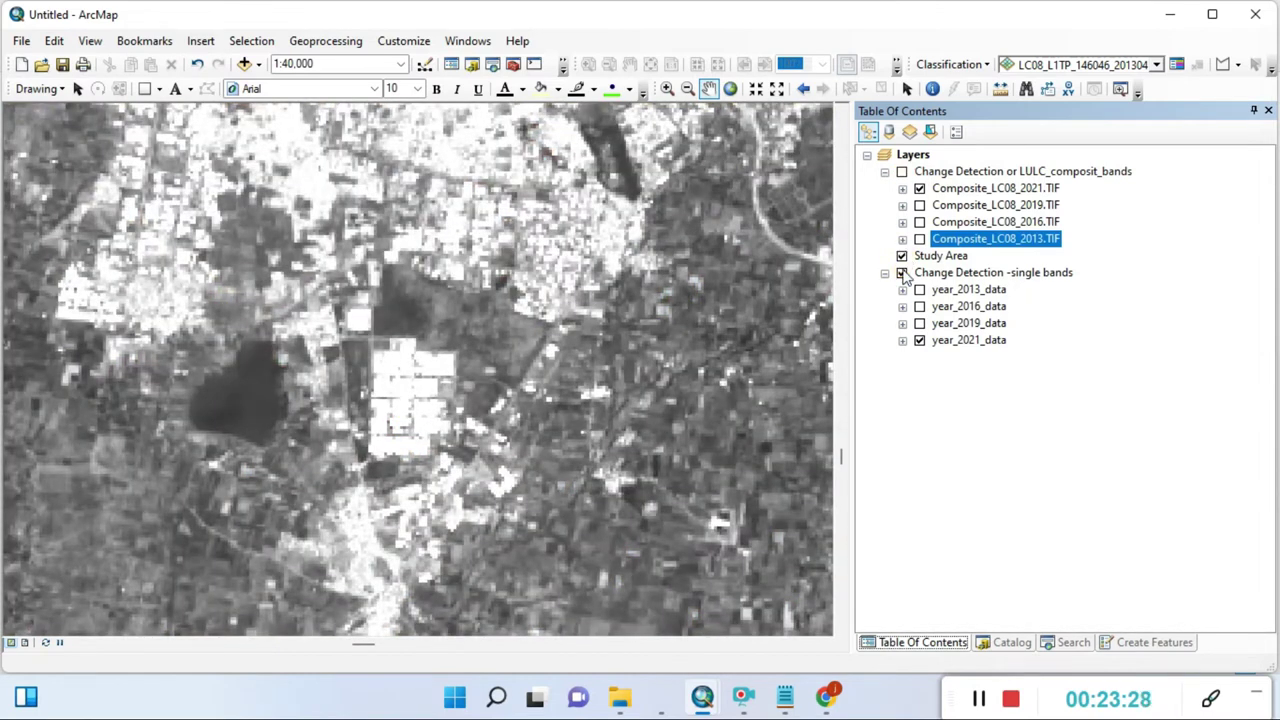
left_click(919, 340)
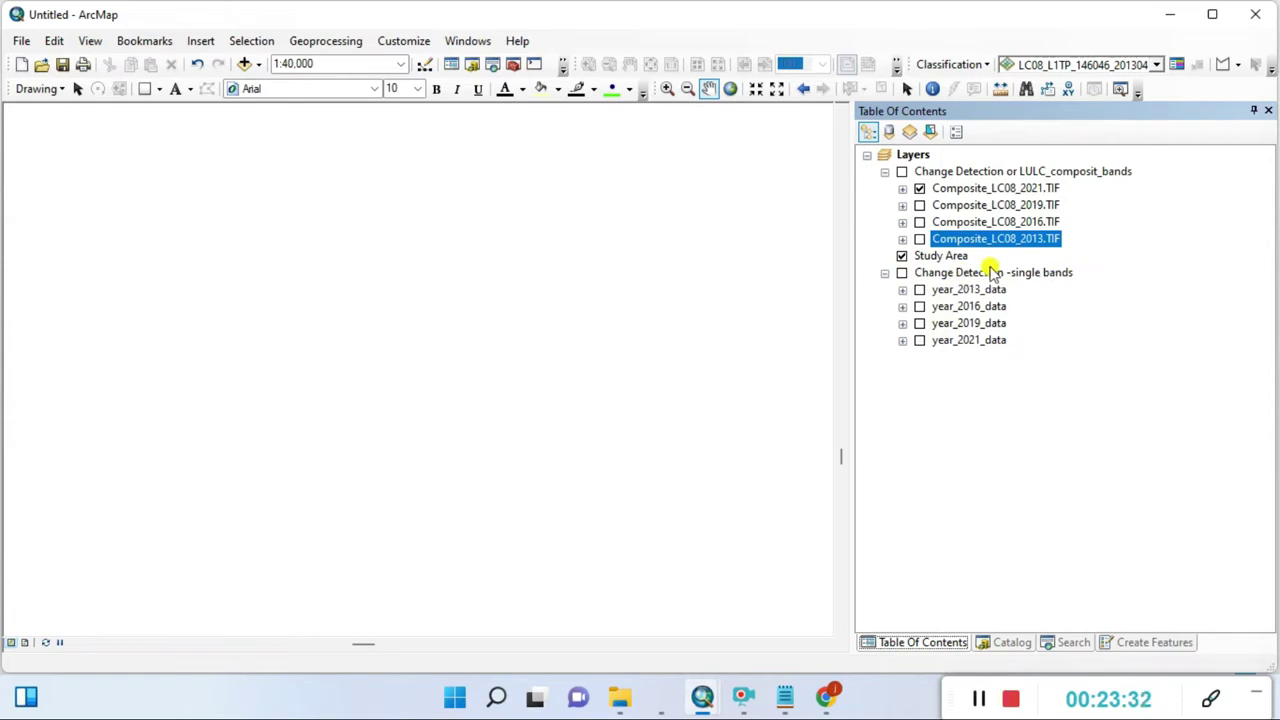
left_click(884, 273)
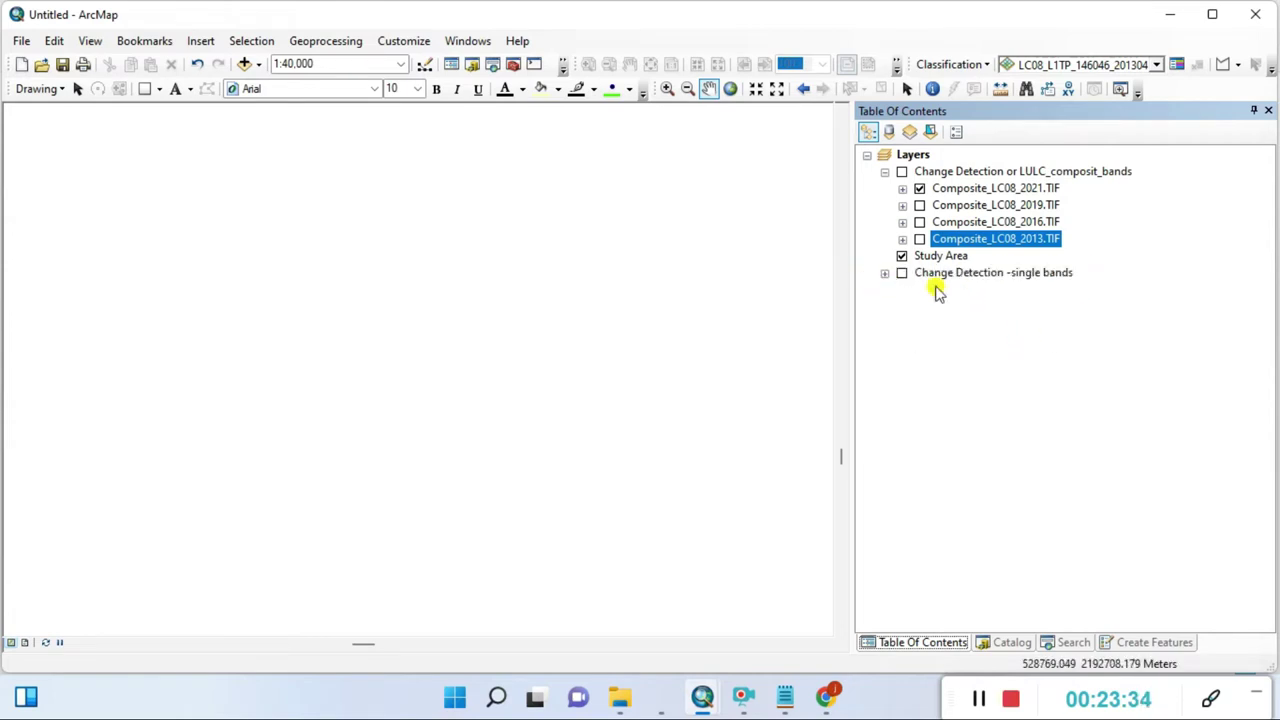
Step: Make the composite group visible again and reorder its composites chronologically, from 2013 at the top to 2021 at the bottom
mouse_move(950, 176)
left_mouse_down()
mouse_move(958, 272)
mouse_move(956, 184)
left_mouse_up()
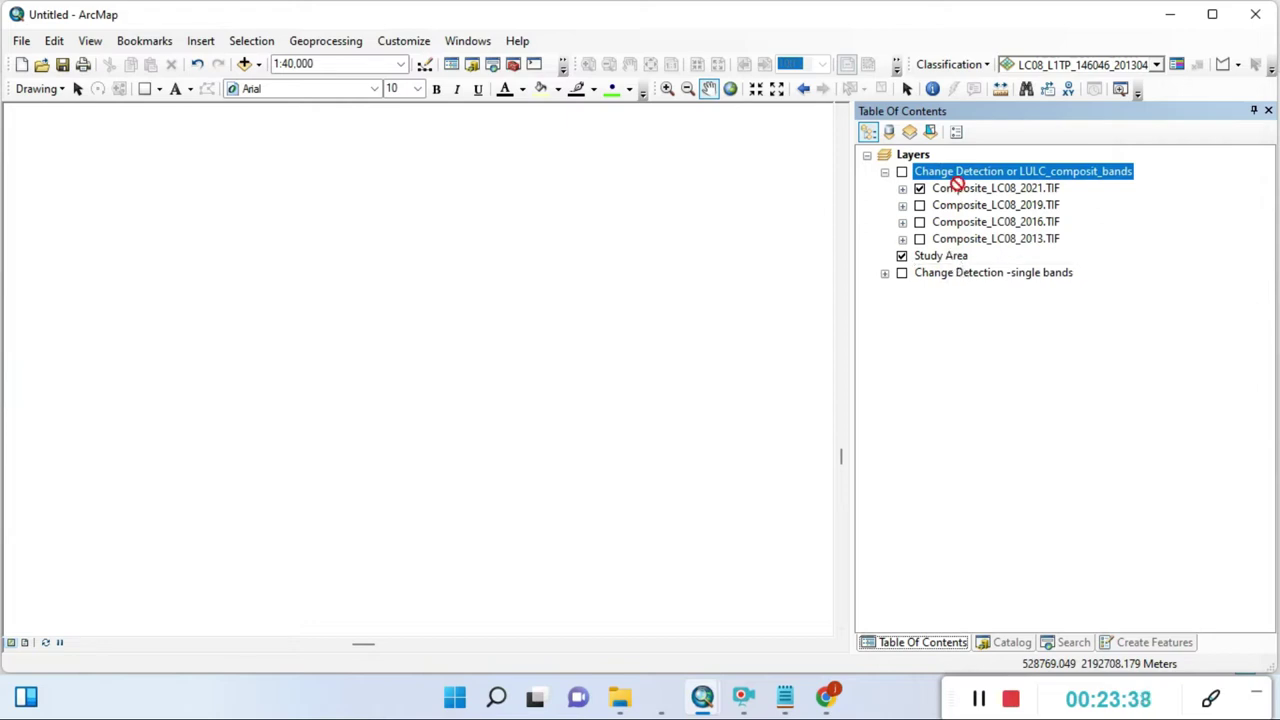
left_click(901, 172)
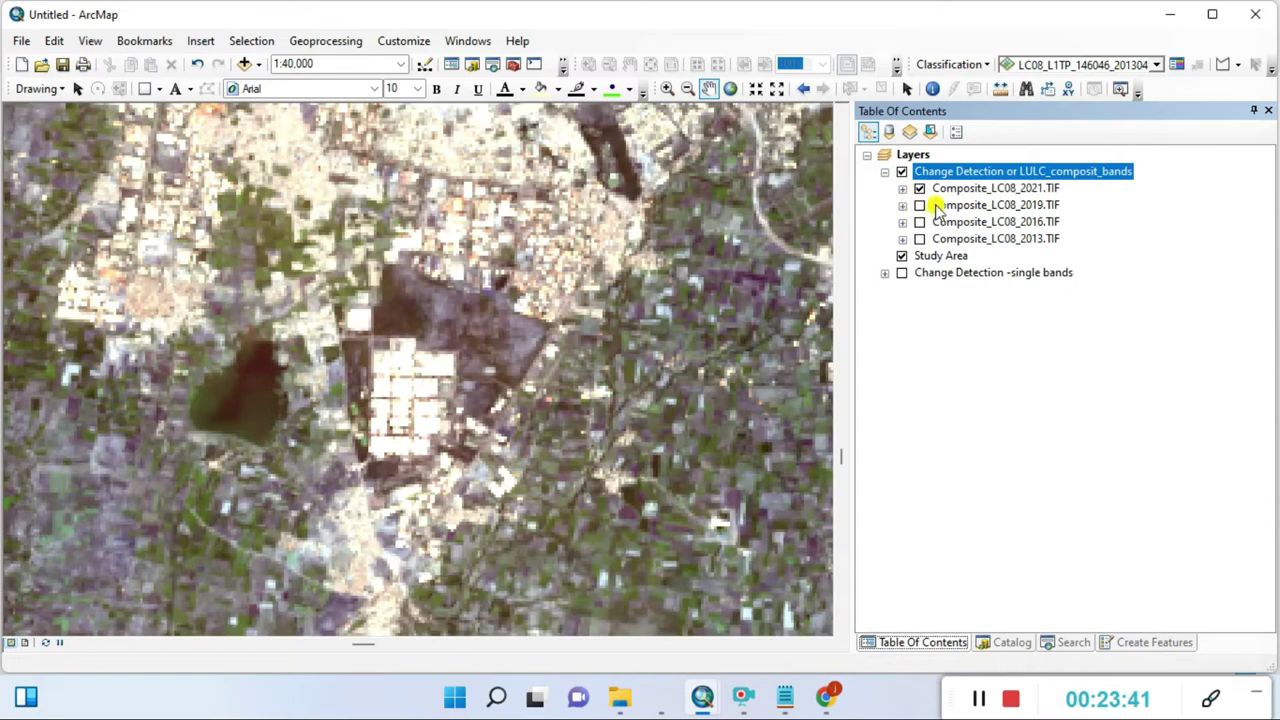
left_click(937, 190)
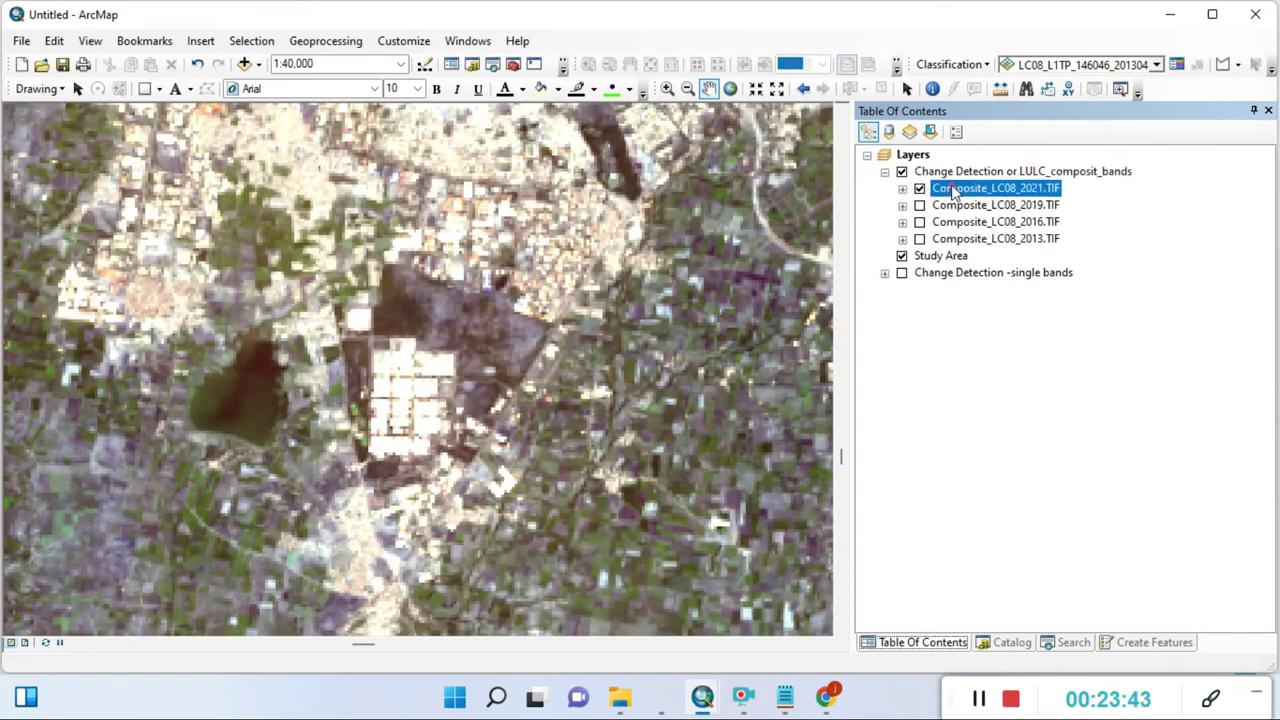
left_click_drag(980, 238, 974, 188)
mouse_move(989, 238)
left_mouse_down()
mouse_move(993, 198)
mouse_move(1000, 218)
left_mouse_up()
left_click(1000, 238)
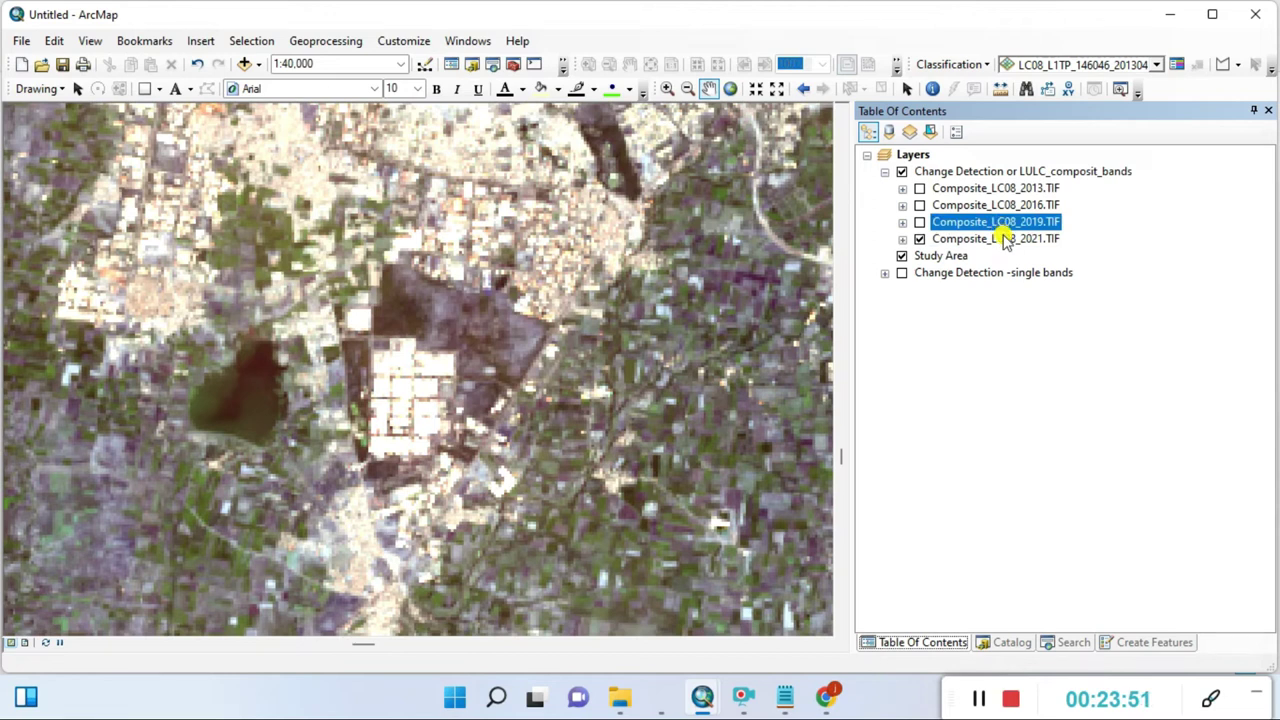
Step: Toggle the 2013, 2016, 2019 and 2021 composites to compare the imagery, leaving all four switched on
left_click(919, 239)
left_click(919, 188)
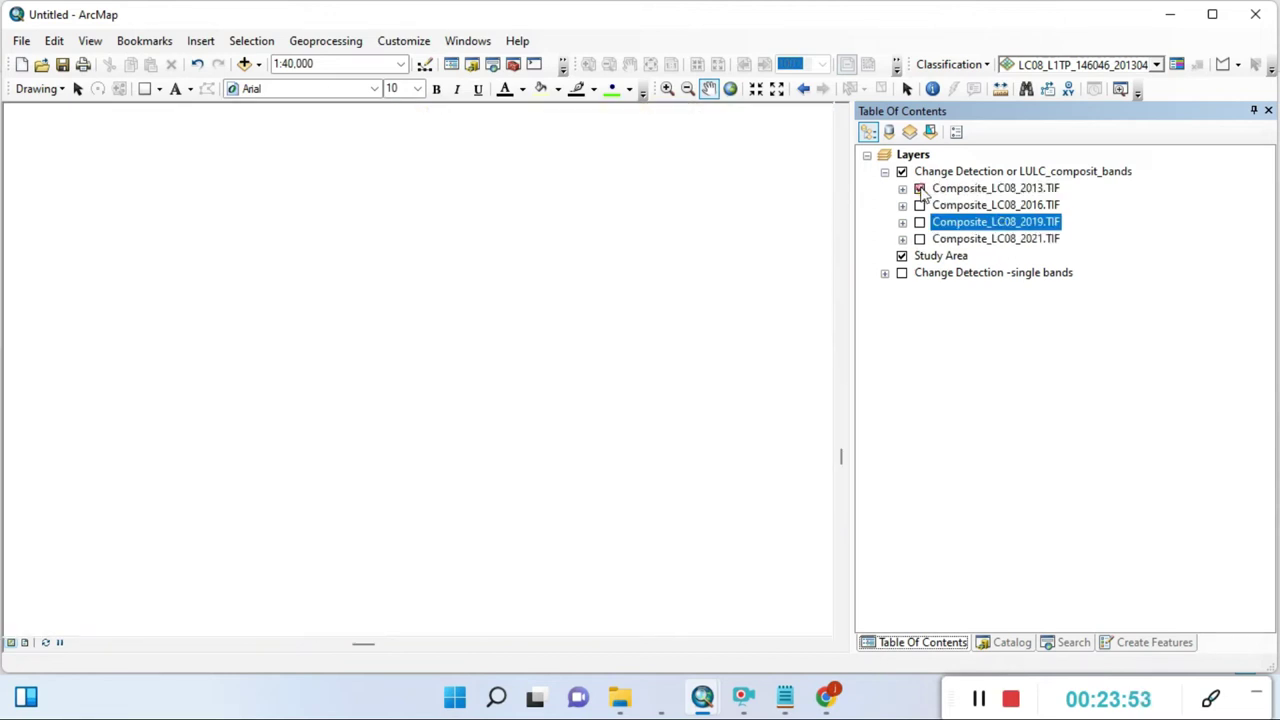
left_click(919, 222)
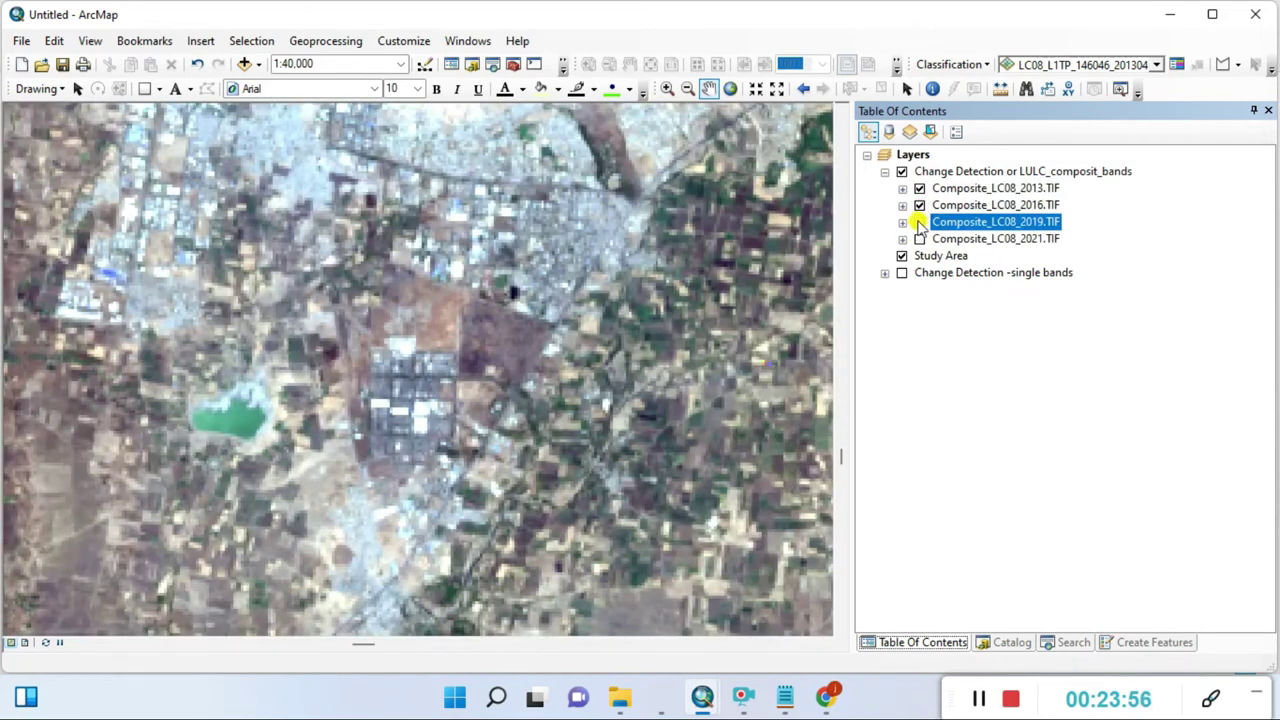
left_click(919, 188)
left_click(919, 205)
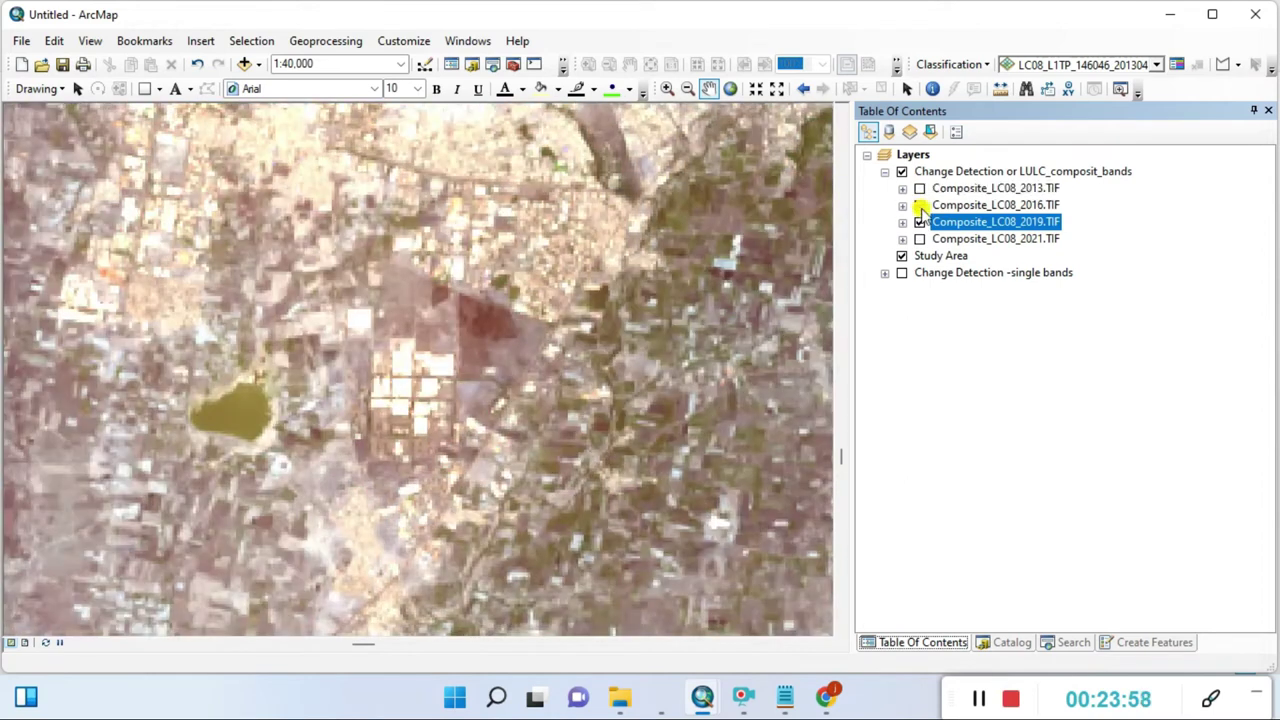
left_click(919, 239)
left_click(919, 188)
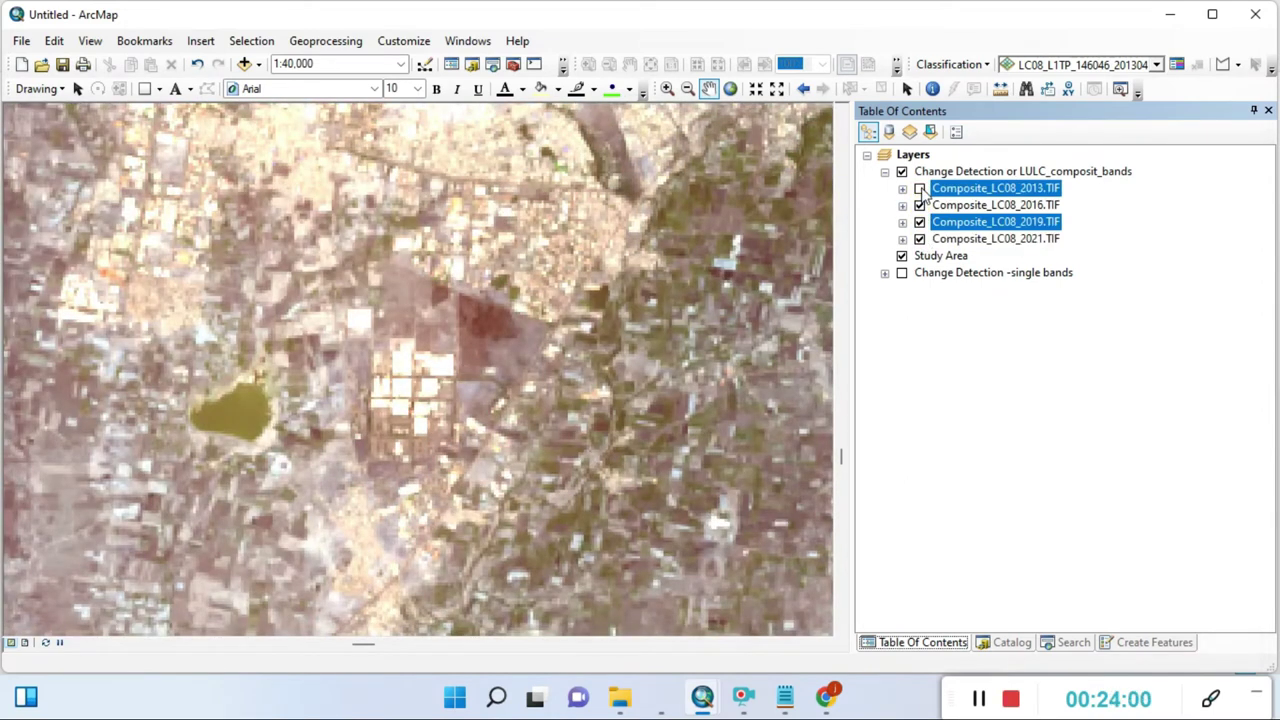
left_click(919, 188)
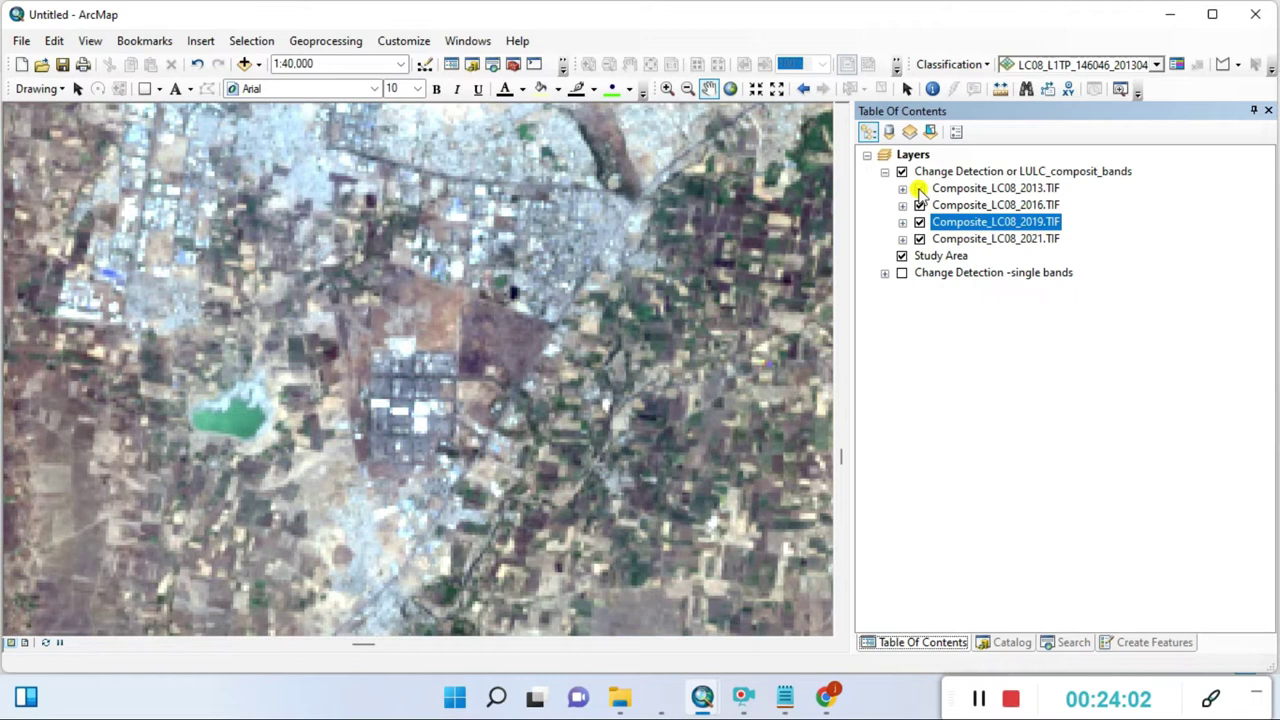
left_click(919, 188)
left_click(968, 188)
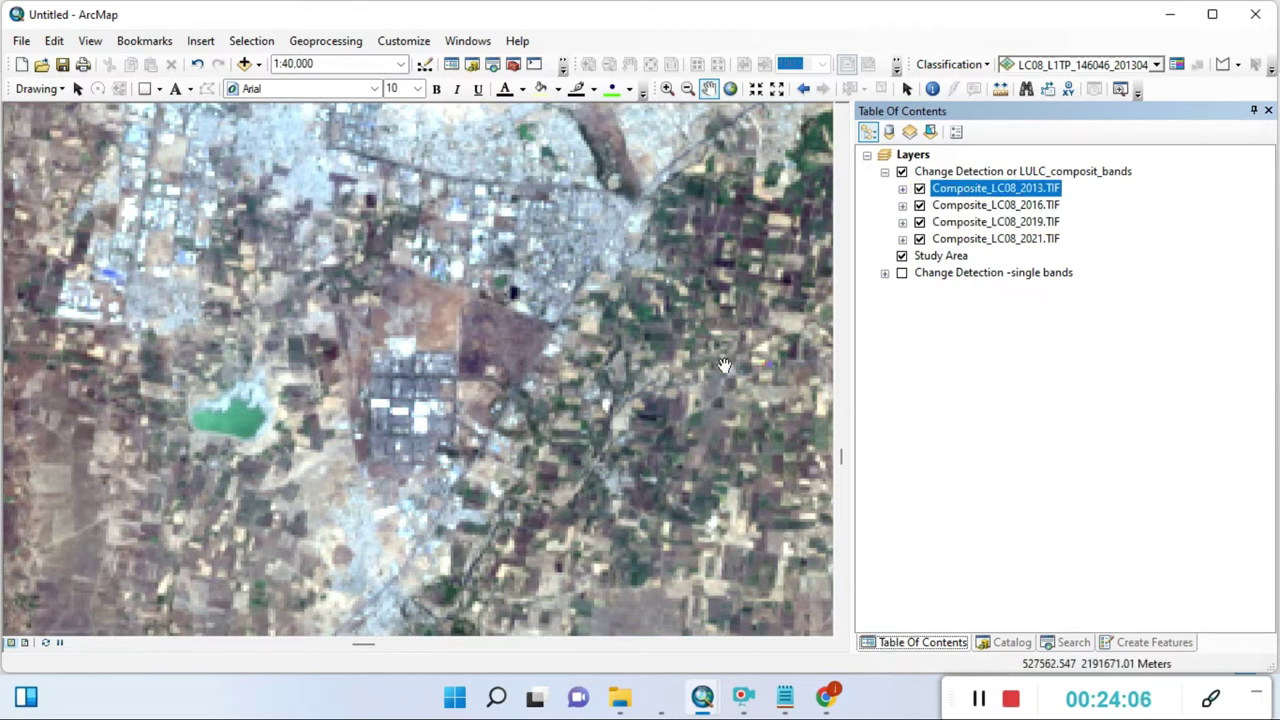
Step: Compare the composites year by year over the area to the northeast, leaving 2013, 2016 and 2019 on and 2021 off
left_click_drag(732, 368, 593, 432)
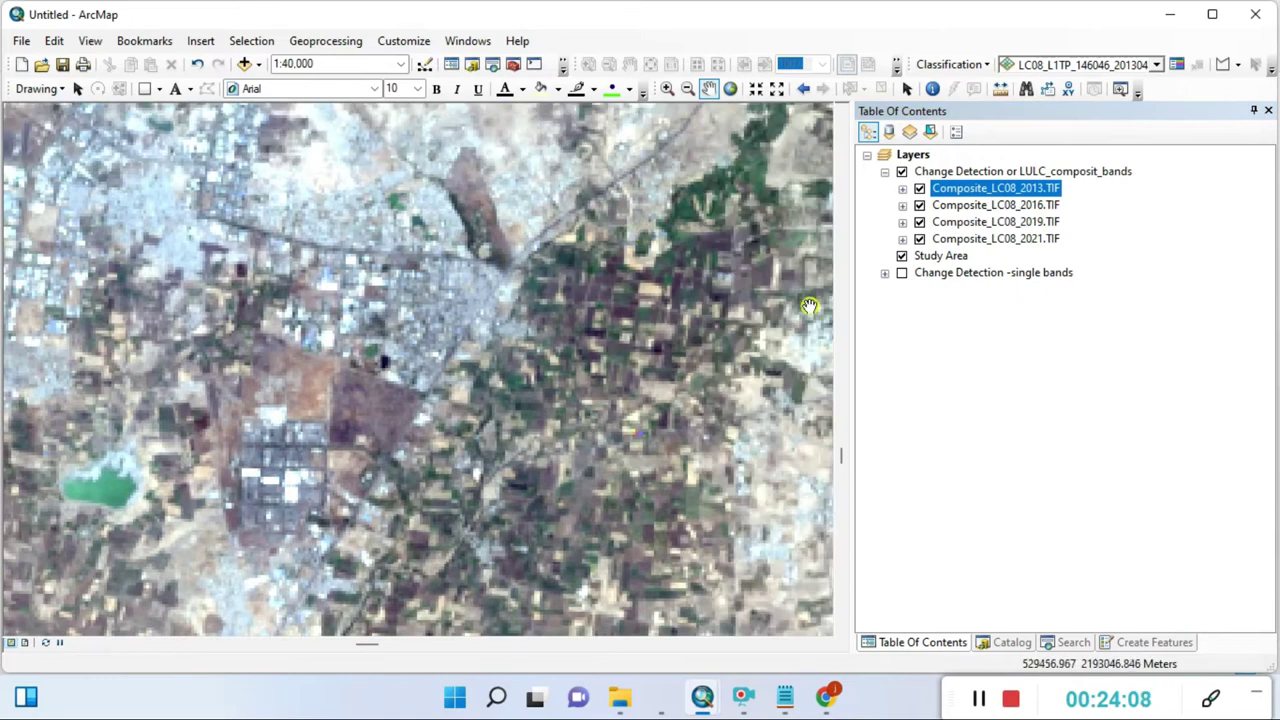
left_click(919, 189)
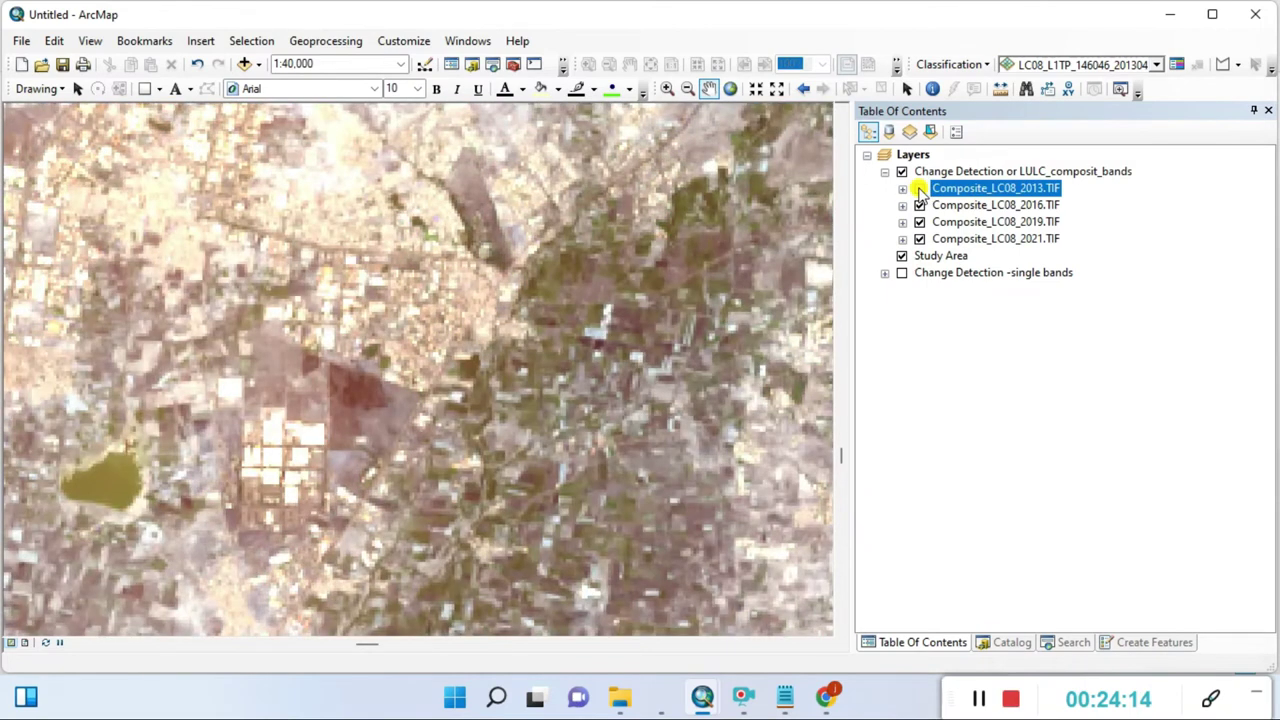
left_click(919, 205)
left_click(920, 239)
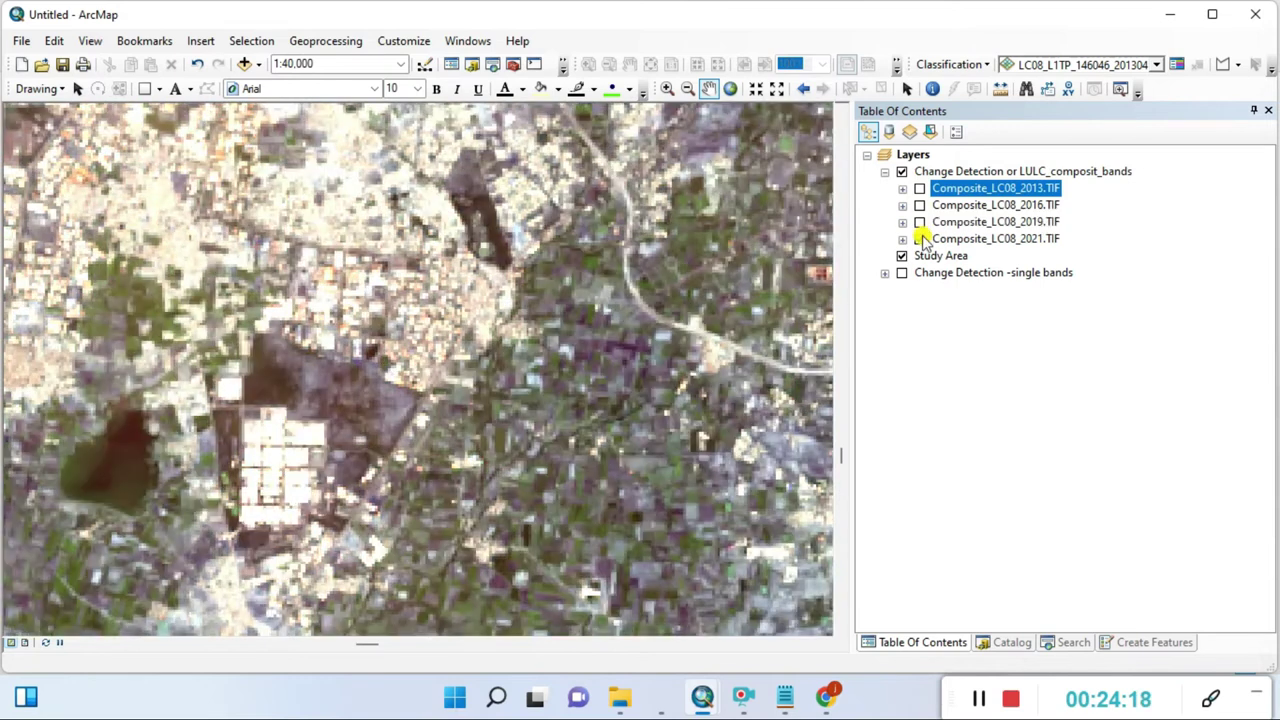
left_click(920, 240)
left_click(920, 239)
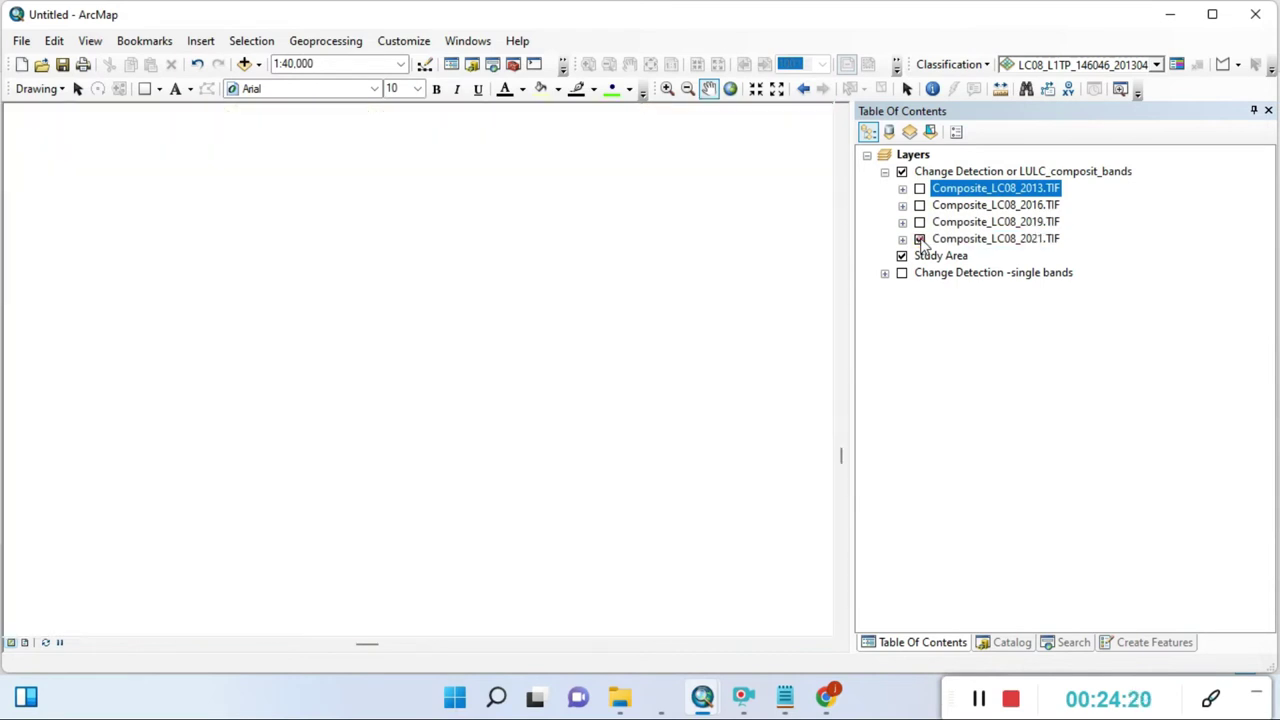
left_click(920, 239)
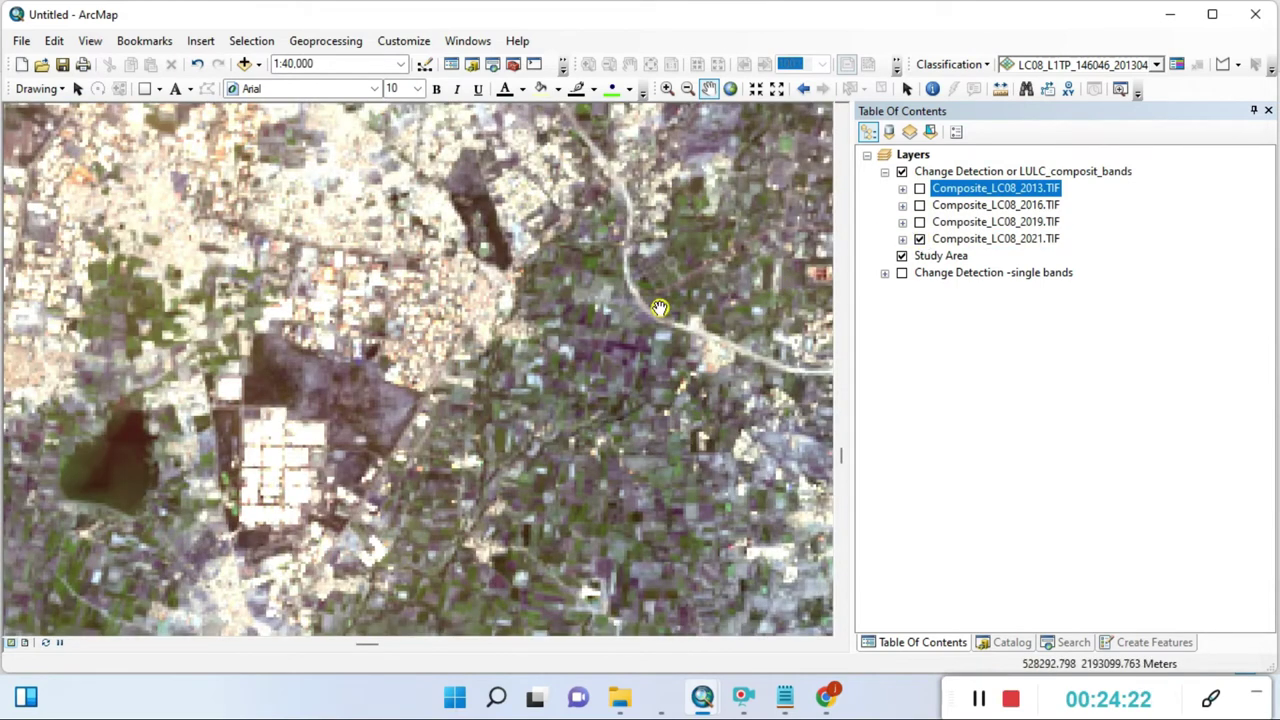
left_click(920, 239)
left_click(920, 222)
left_click(920, 206, "ctrl")
left_click(920, 205)
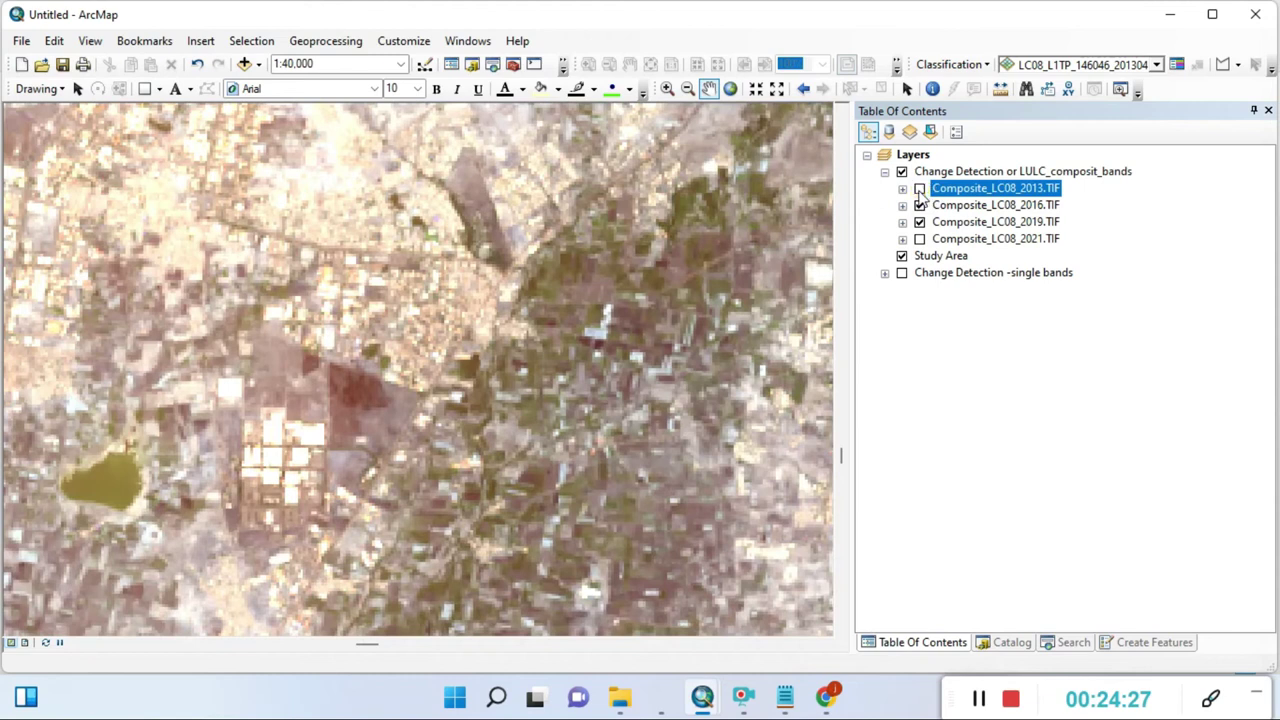
left_click(920, 189)
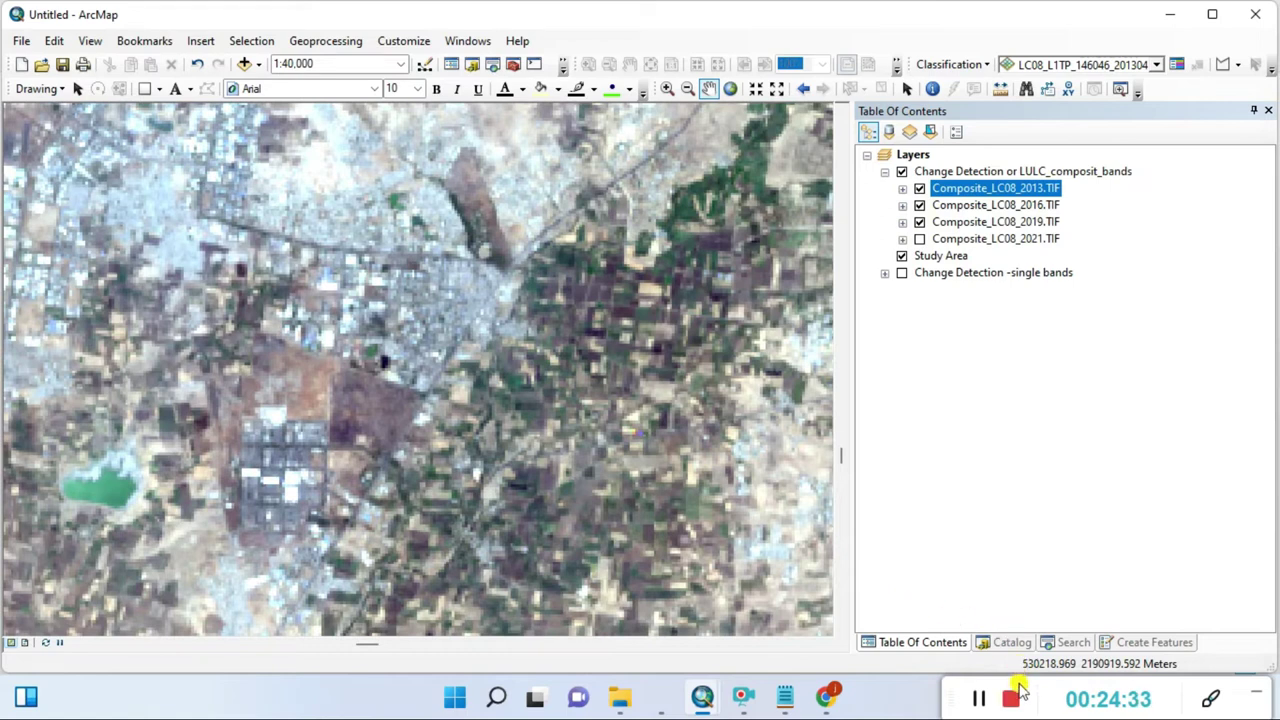
Step: Review the bands of year_2013_data inside the single-bands group and collapse the single-bands group again
left_click(978, 705)
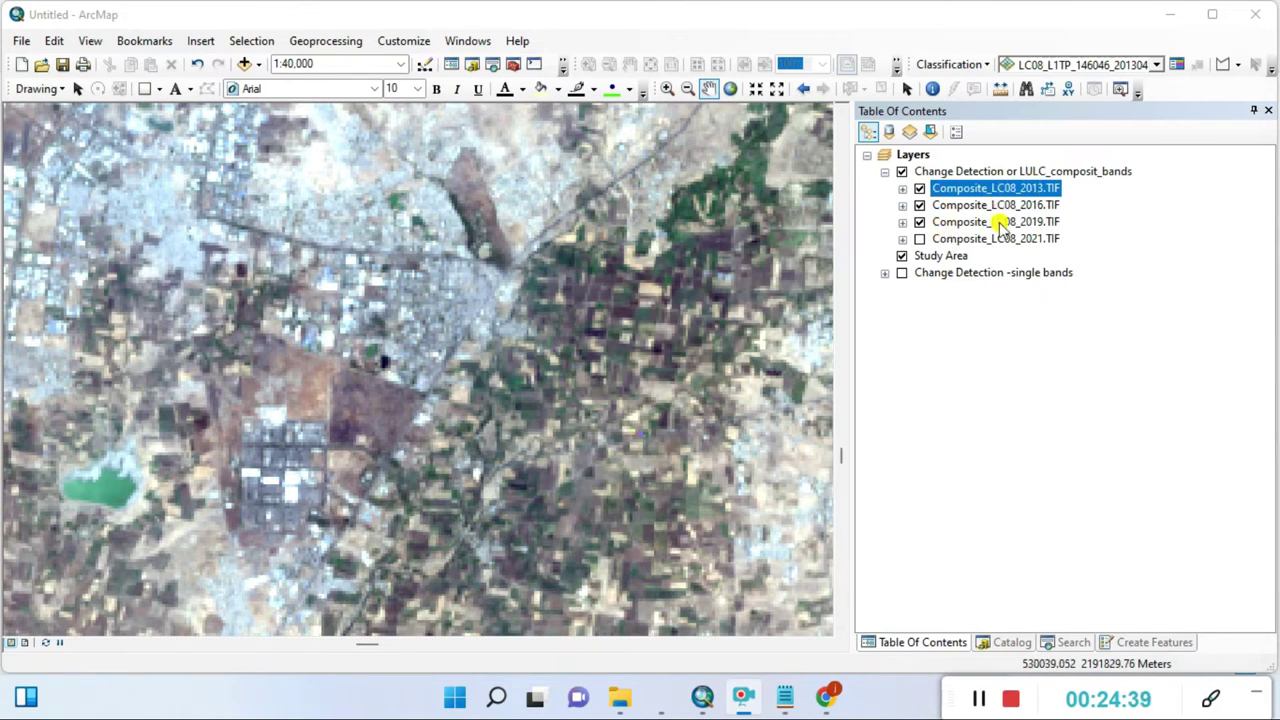
left_click(884, 273)
left_click(903, 290)
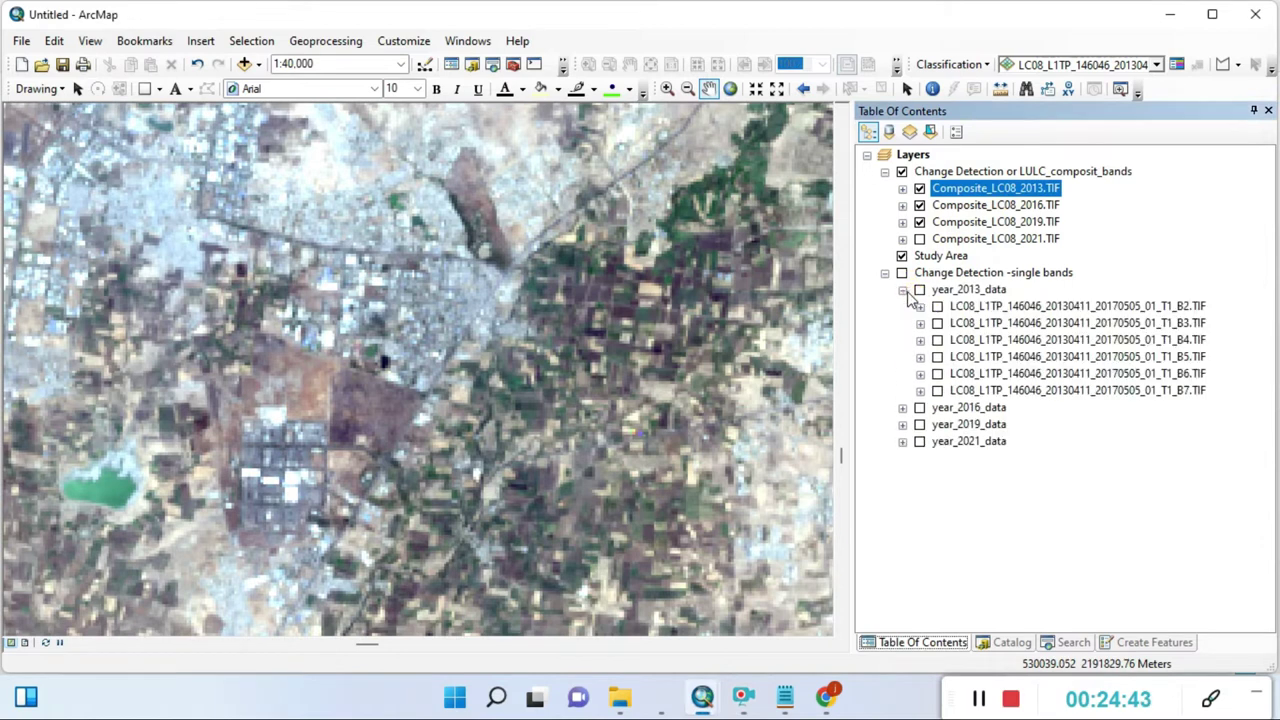
left_click(885, 273)
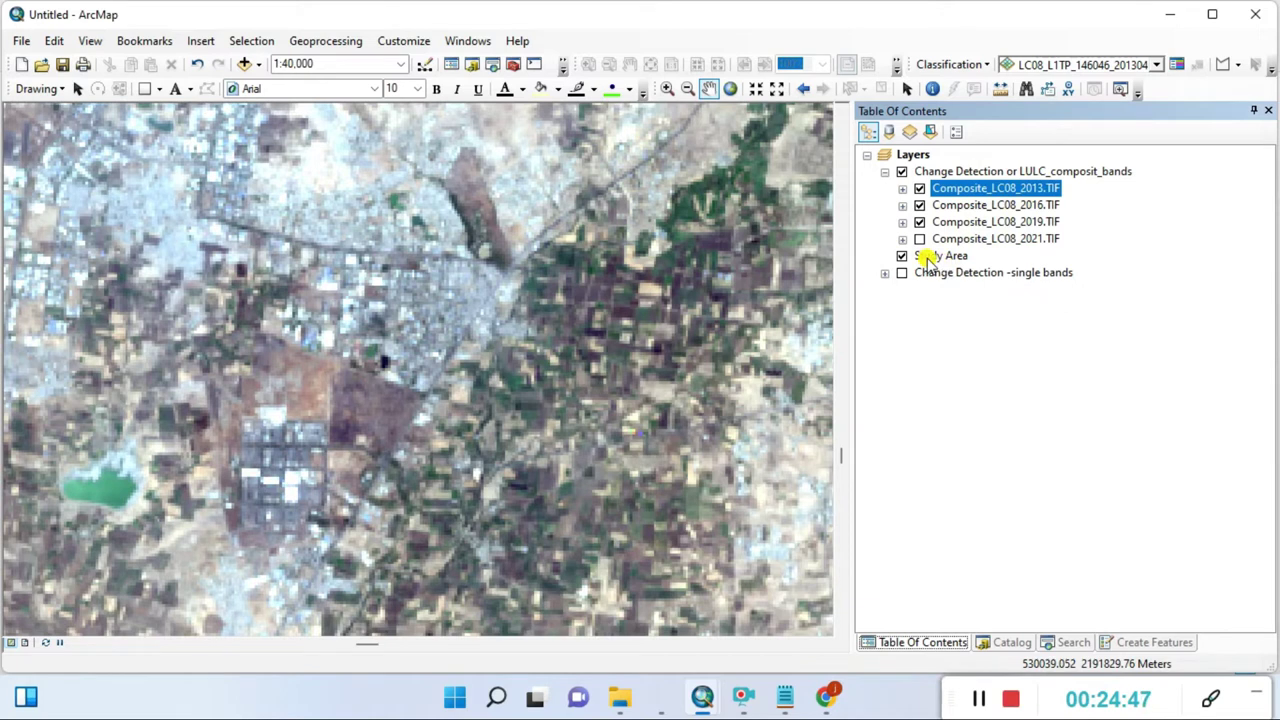
Step: Start adding data to the Study Area group layer and browse from the 2021 Landsat folder up to the main project folder
right_click(926, 258)
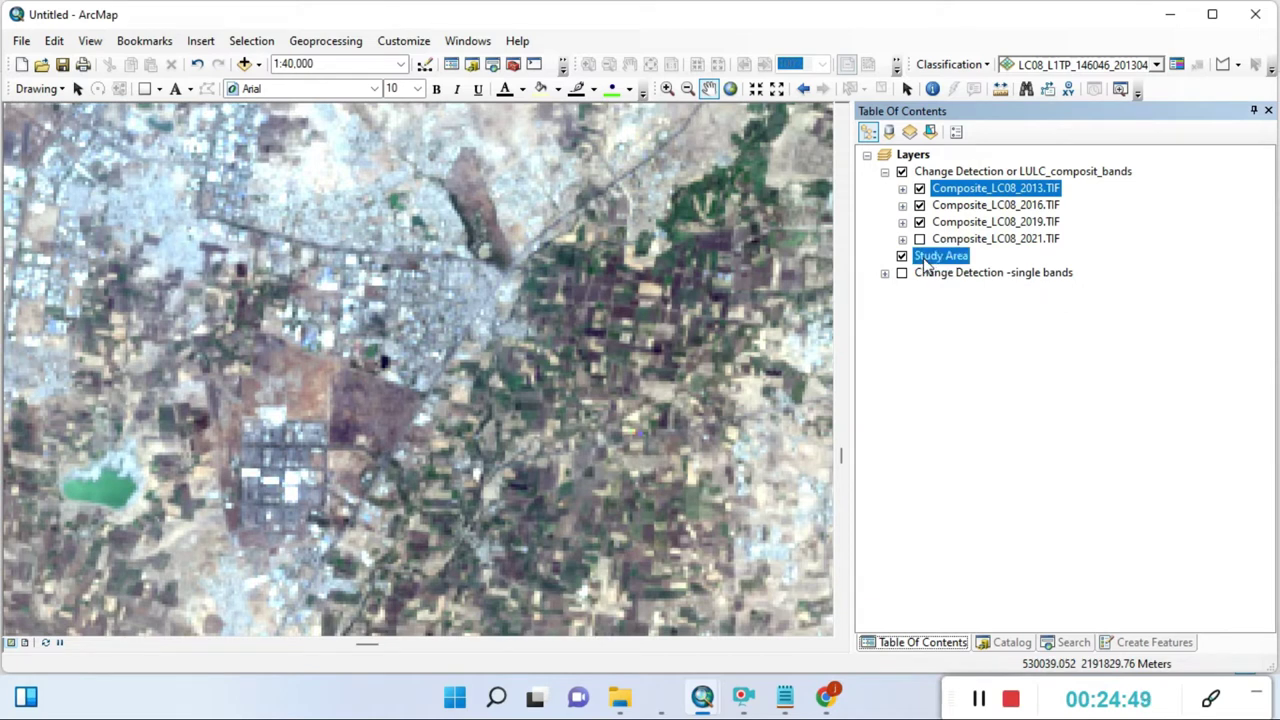
left_click(960, 237)
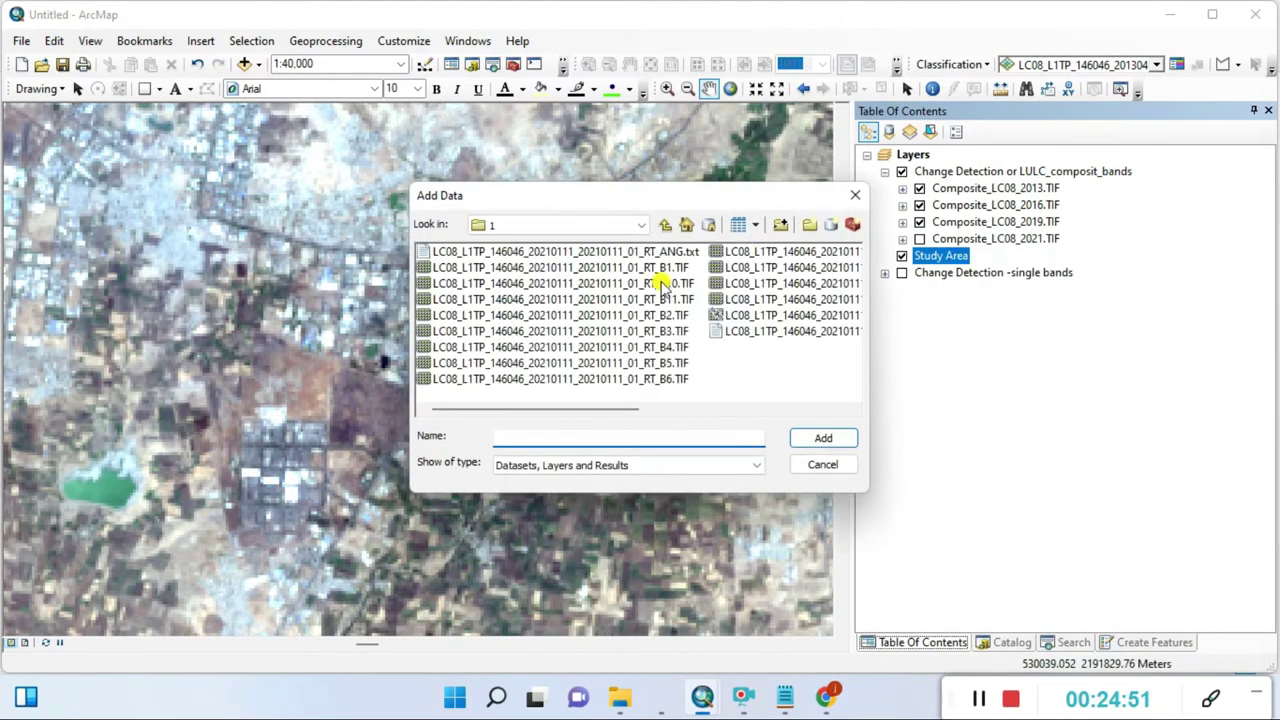
left_click(665, 226)
left_click(665, 226)
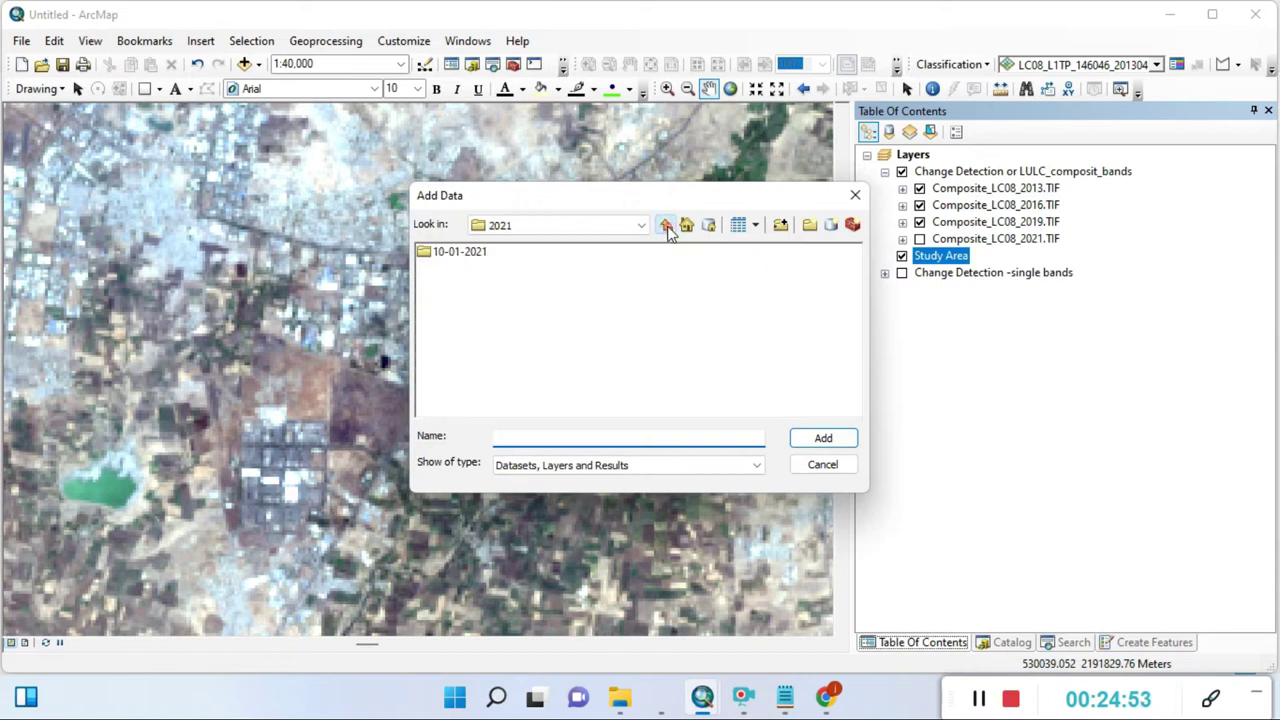
left_click(665, 226)
left_click(665, 226)
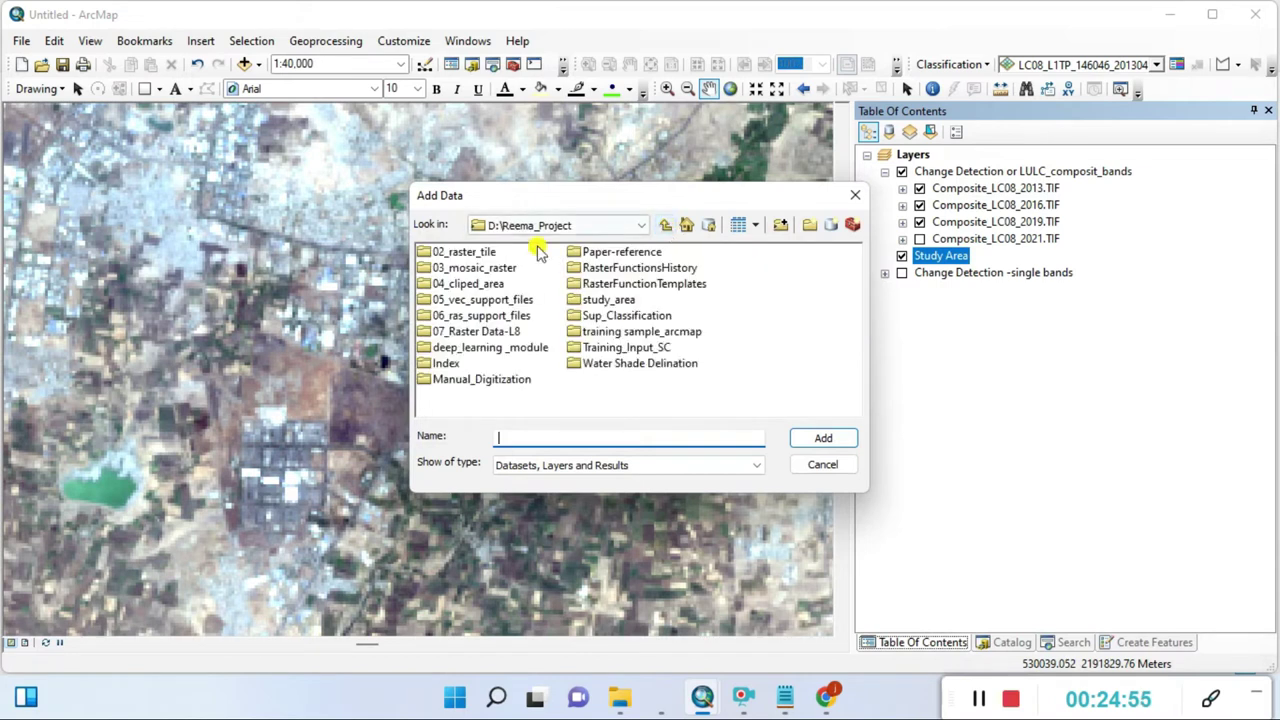
double_click(474, 302)
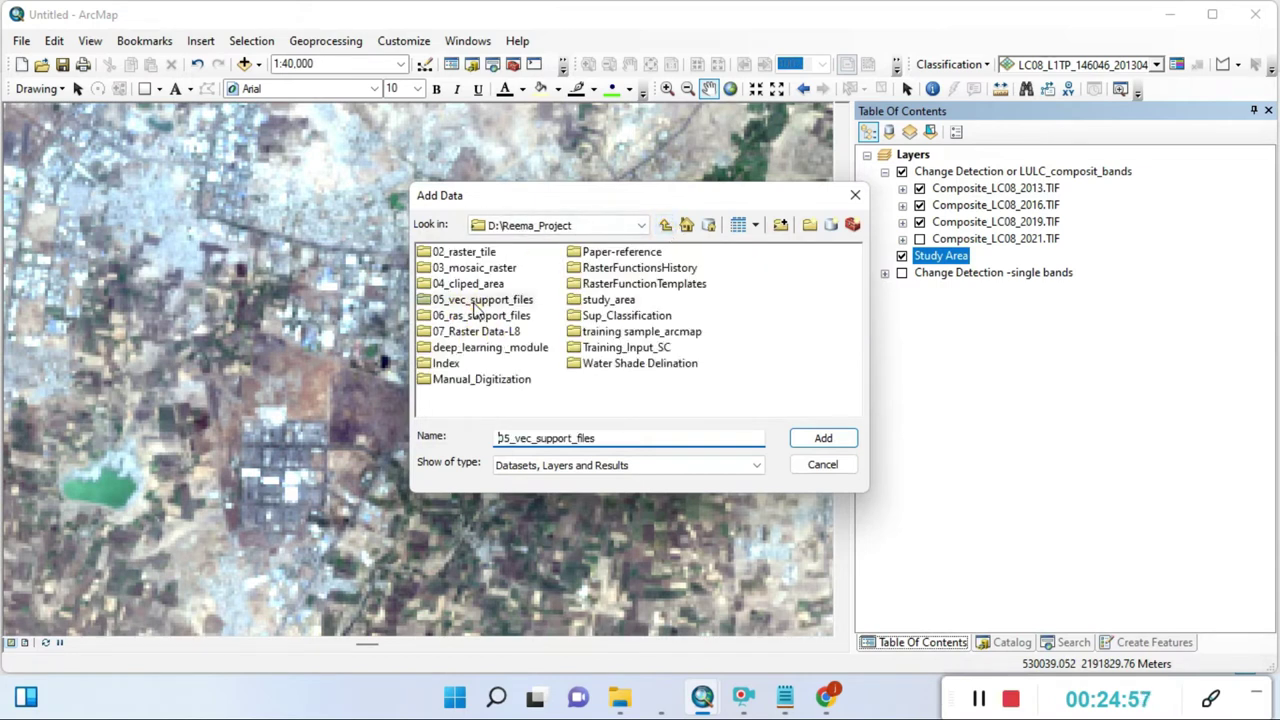
left_click(665, 228)
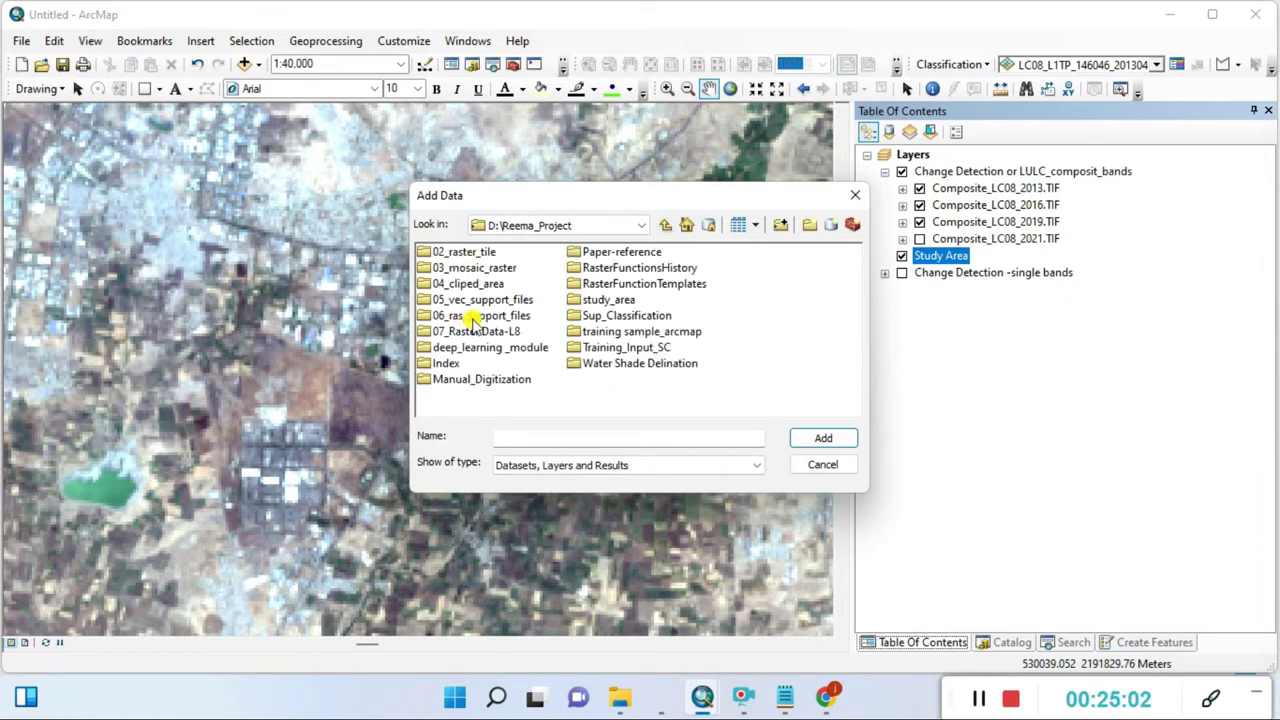
Step: Add vec_study_area.shp from the study_area folder to the Study Area group layer
double_click(607, 299)
left_click(488, 258)
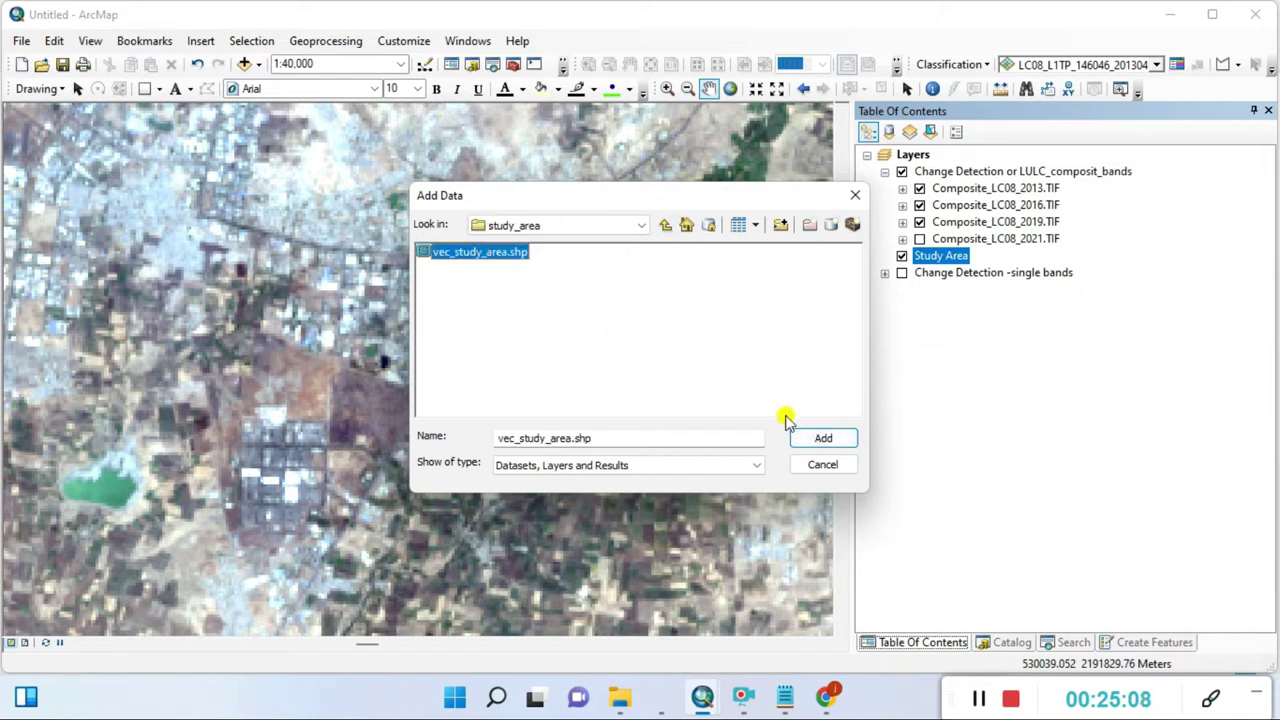
left_click(820, 441)
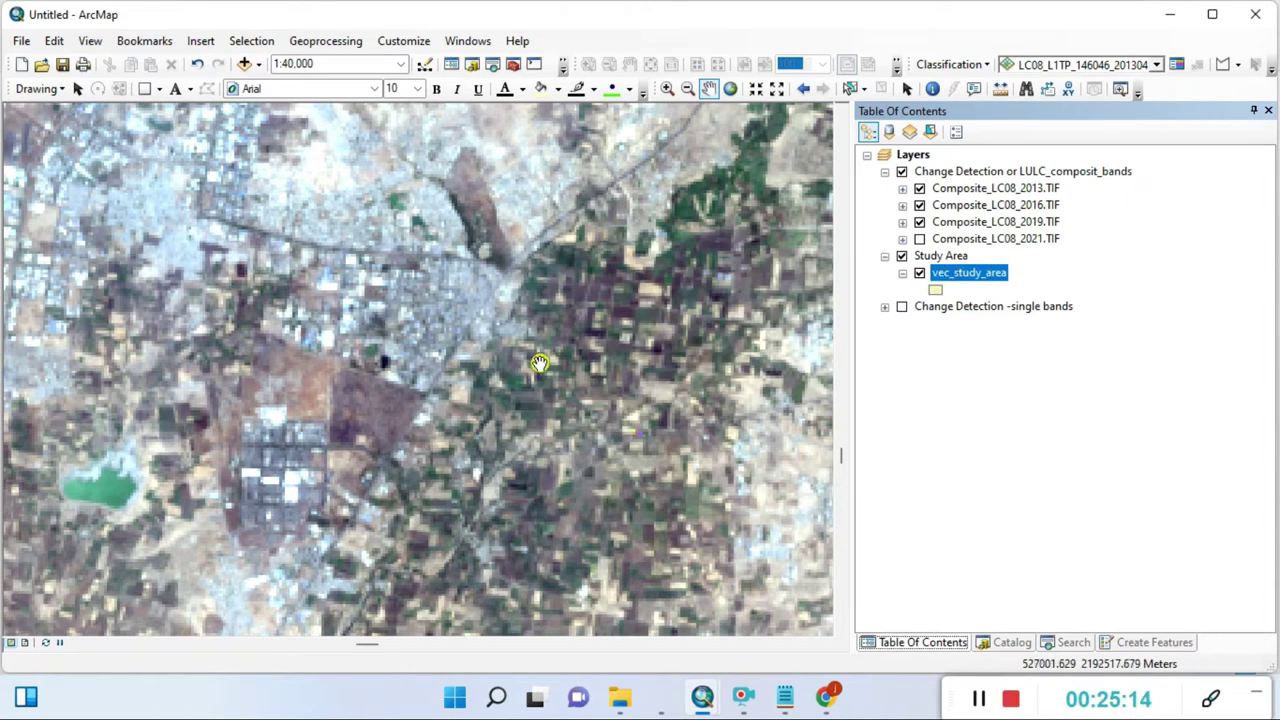
scroll(505, 415, "up", 2)
scroll(505, 415, "up", 2)
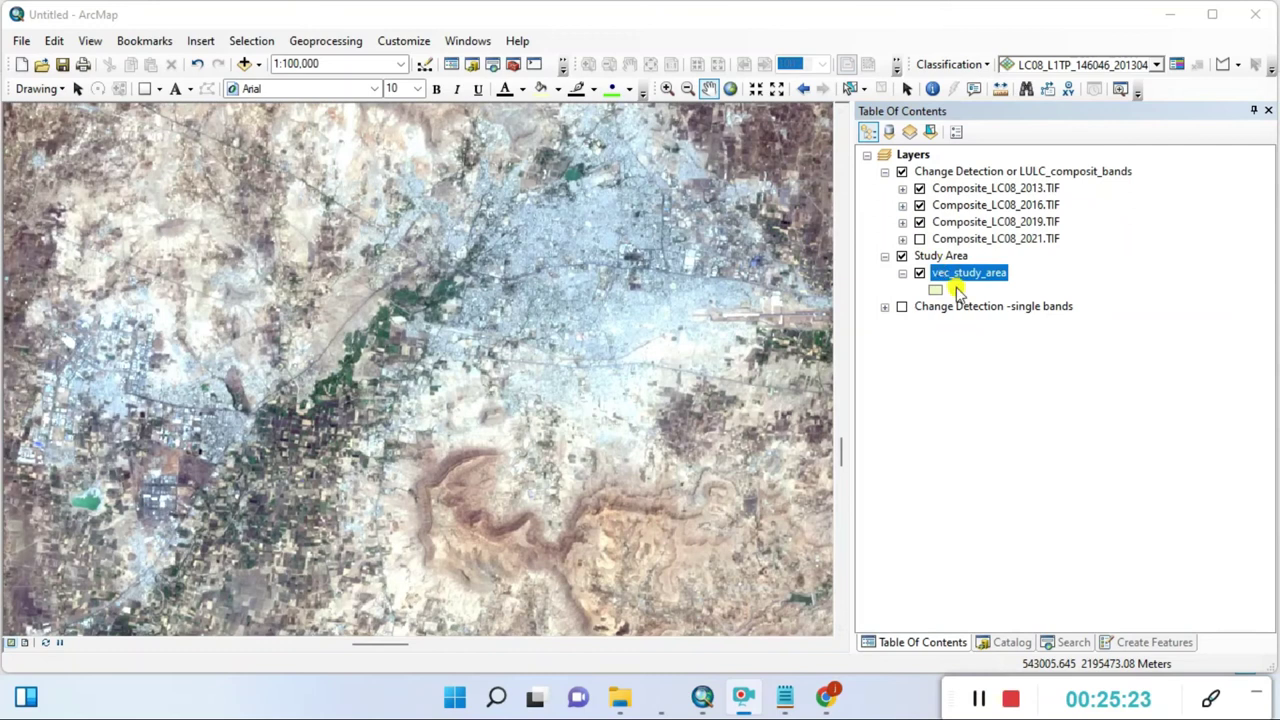
Step: Move the Study Area group above the composite bands group and enlarge the map area to show the whole polygon
left_click(940, 258)
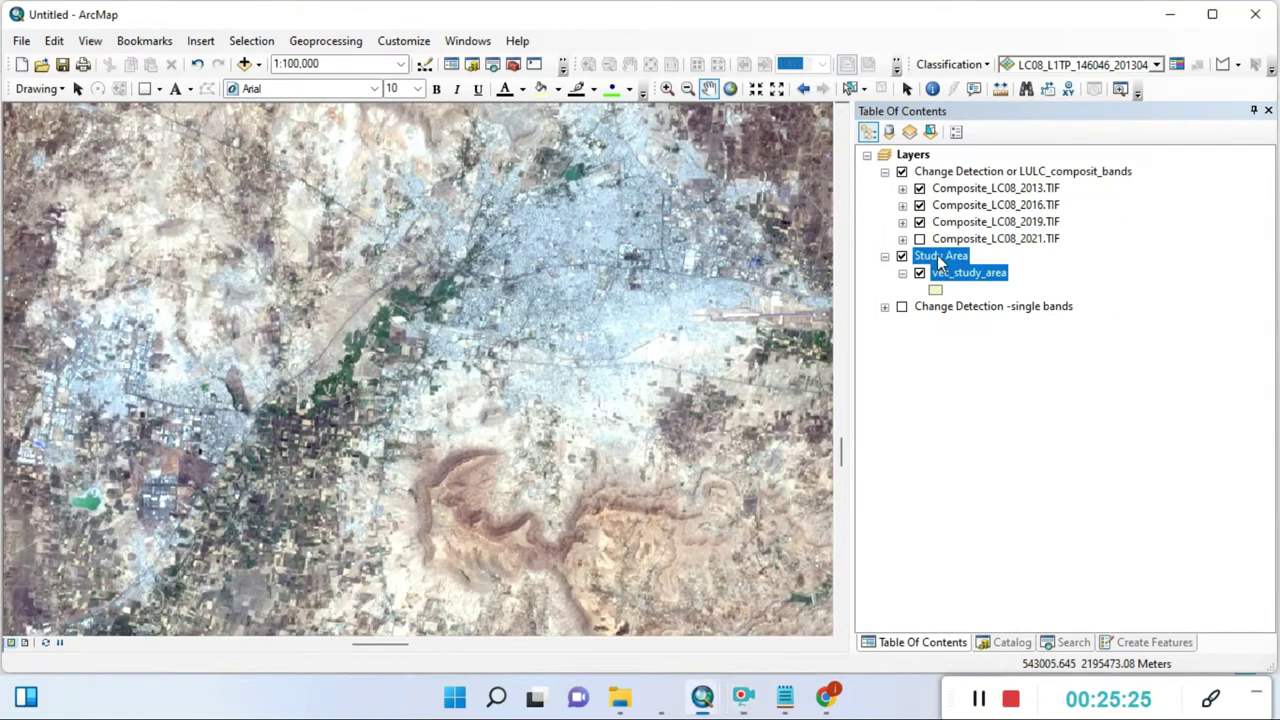
left_click_drag(965, 175, 940, 170)
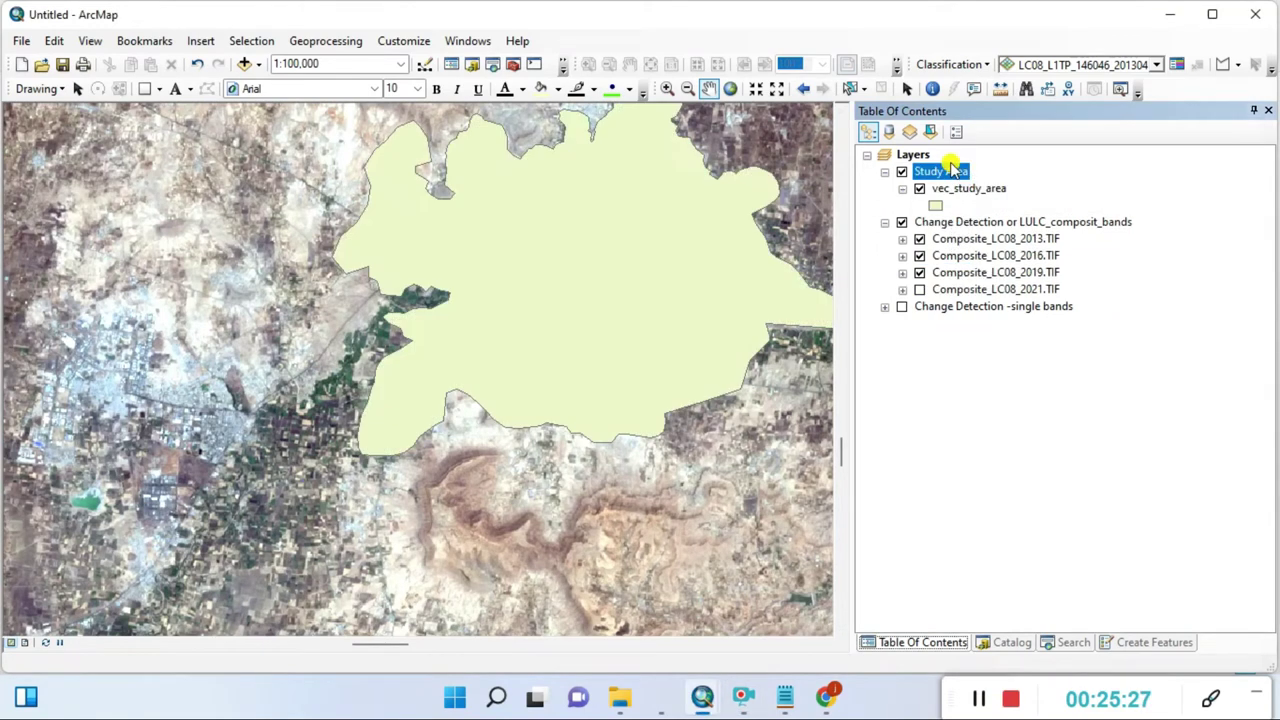
left_click_drag(566, 354, 537, 414)
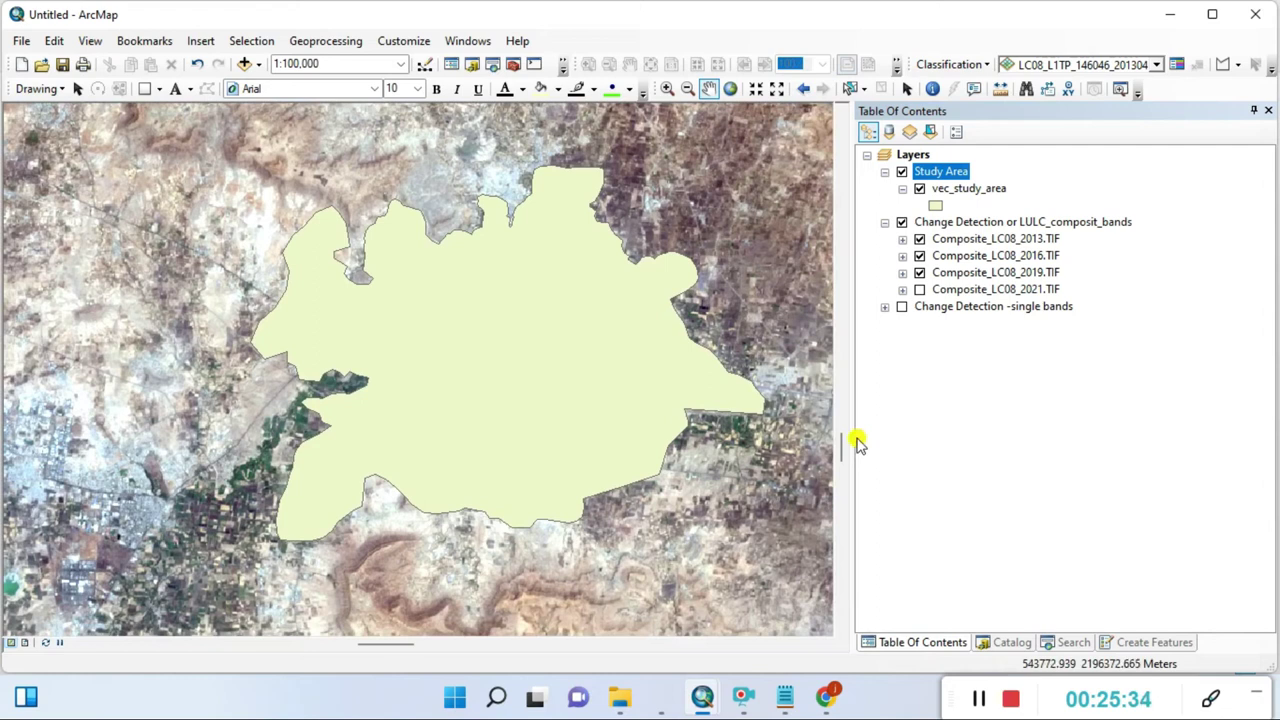
left_click_drag(853, 437, 908, 437)
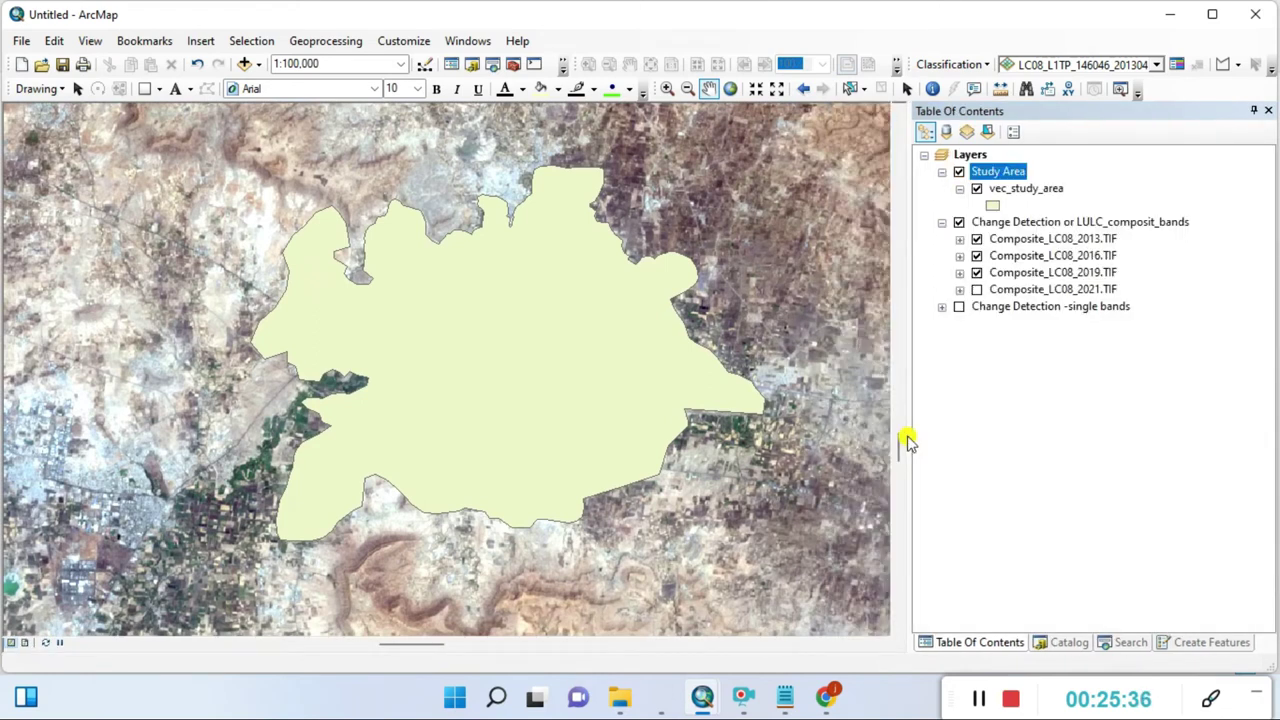
left_click_drag(603, 371, 640, 384)
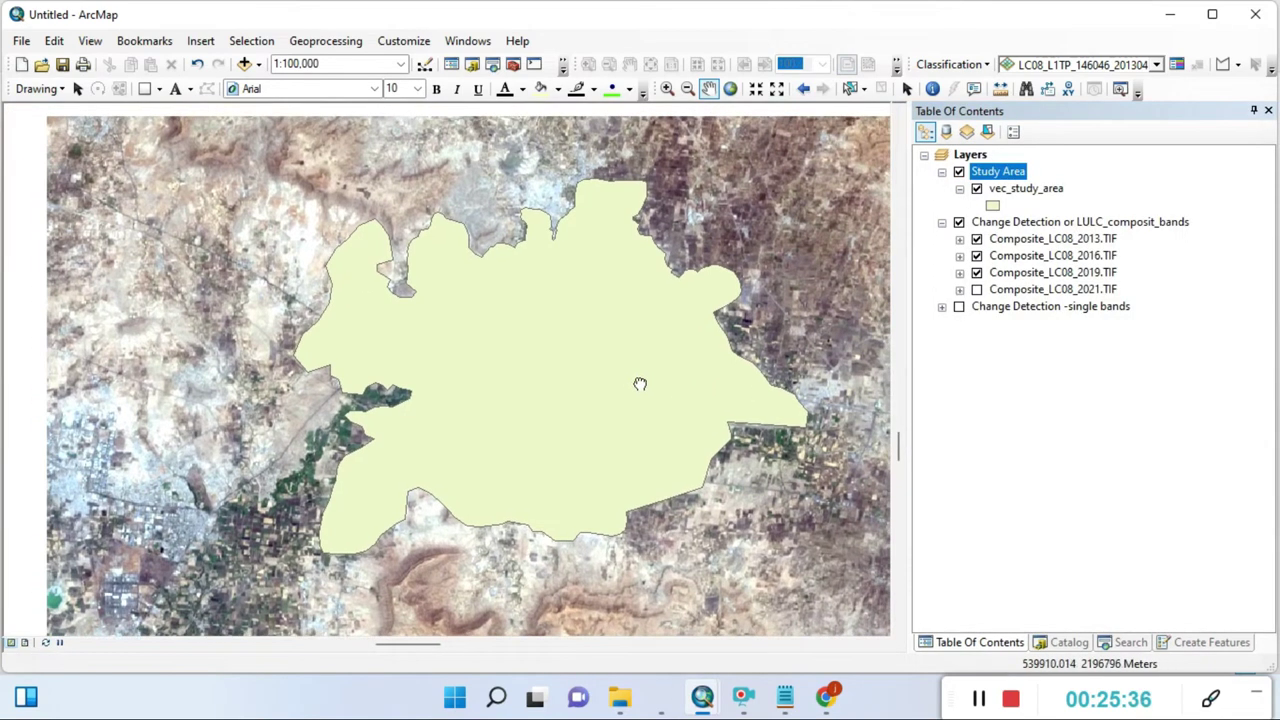
Step: Symbolize the vec_study_area layer with the Sun style, a black outline and a bright yellow fill
left_click(993, 206)
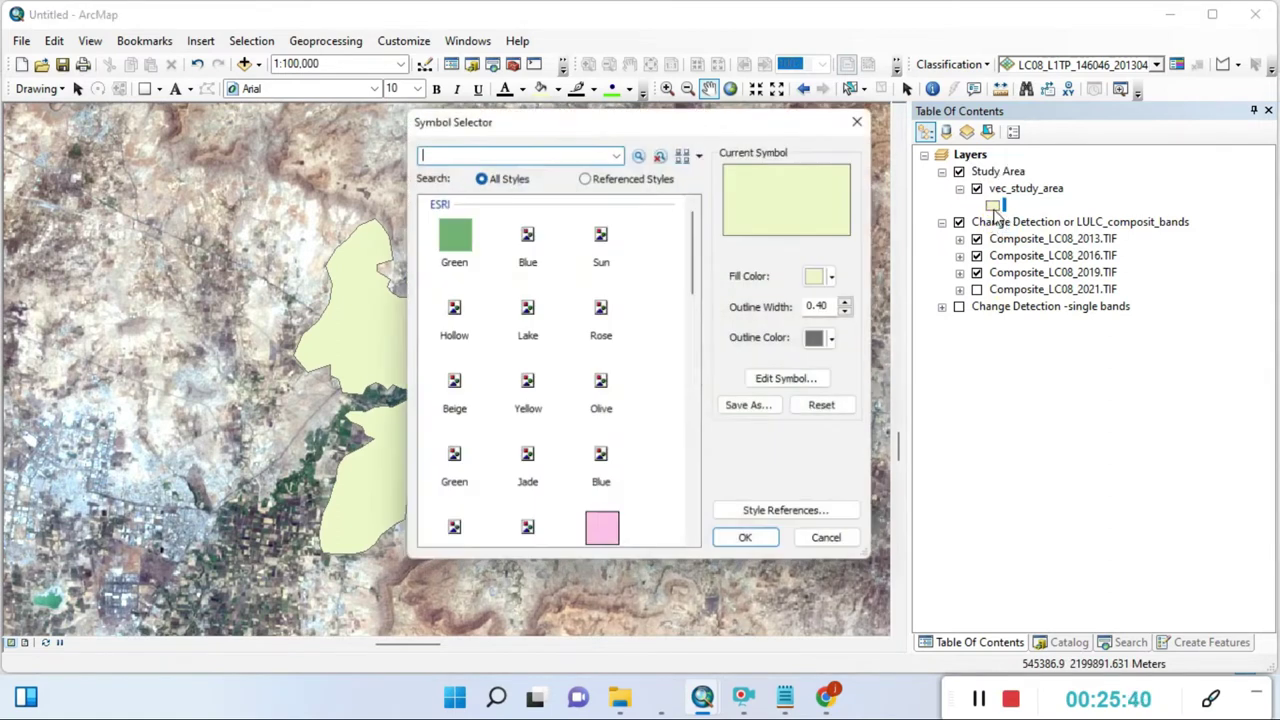
left_click(604, 245)
left_click(740, 542)
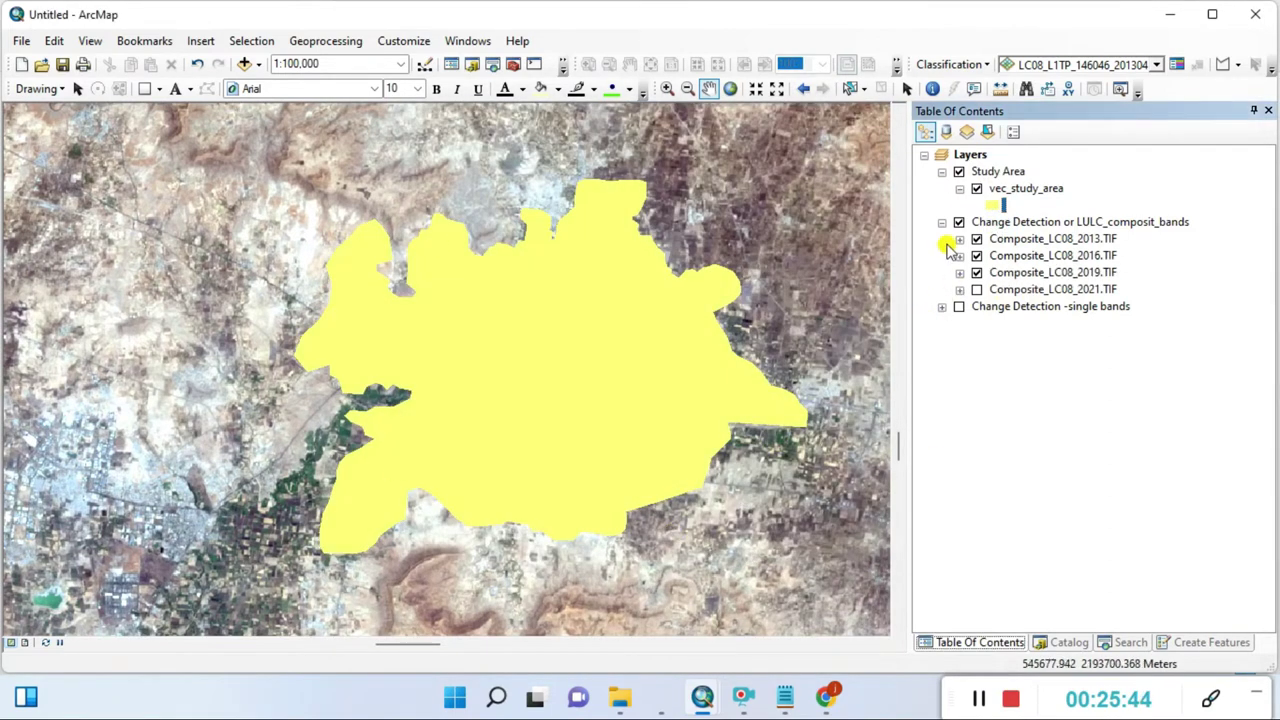
left_click(993, 205)
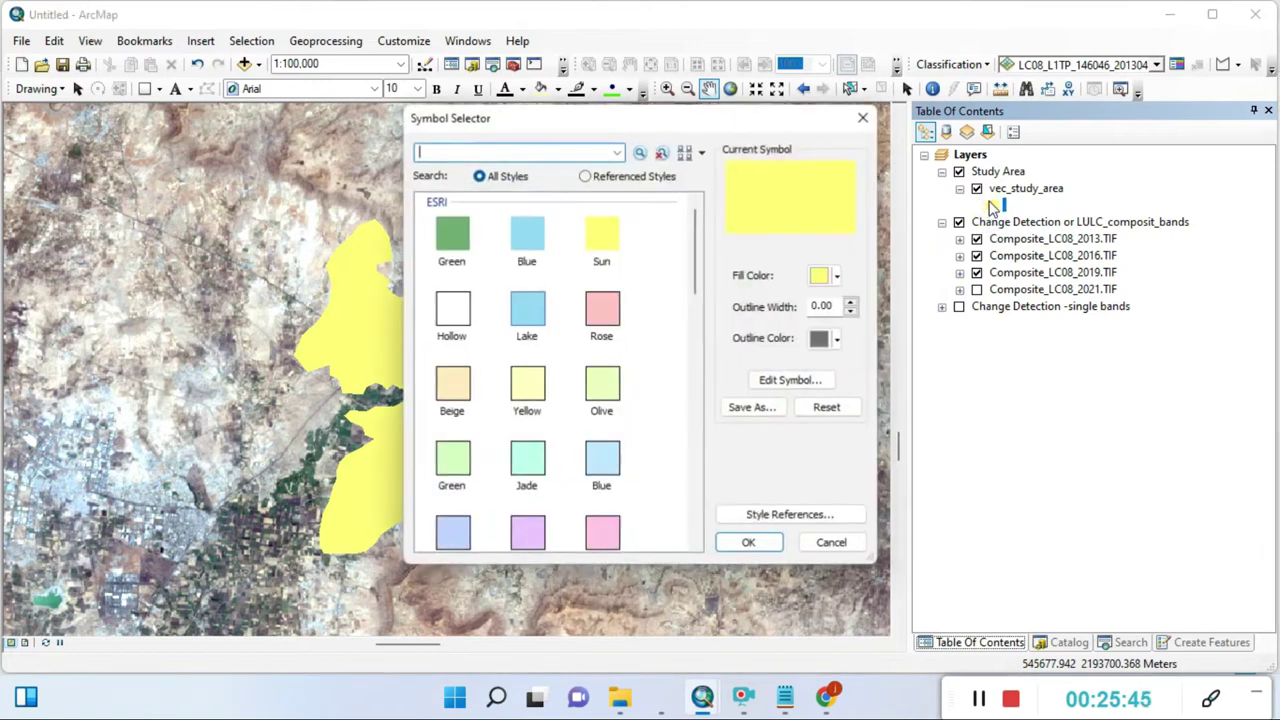
left_click(824, 339)
left_click(817, 541)
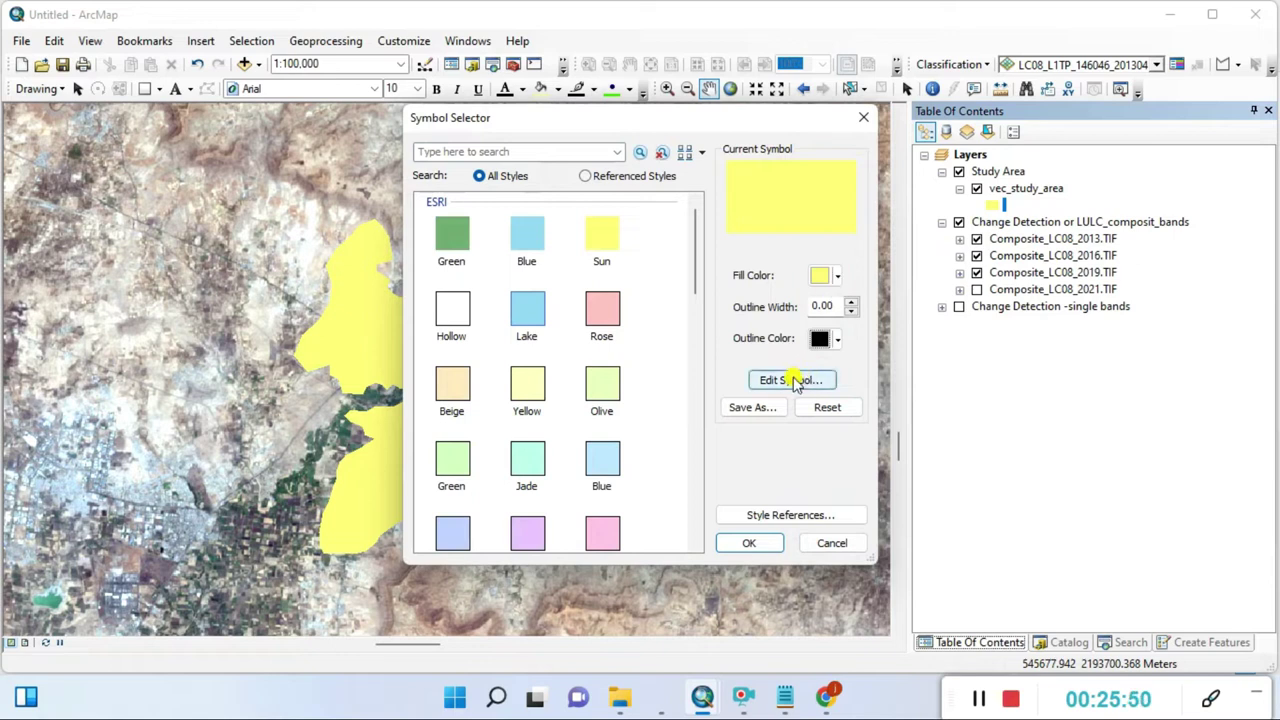
left_click(835, 277)
left_click(884, 359)
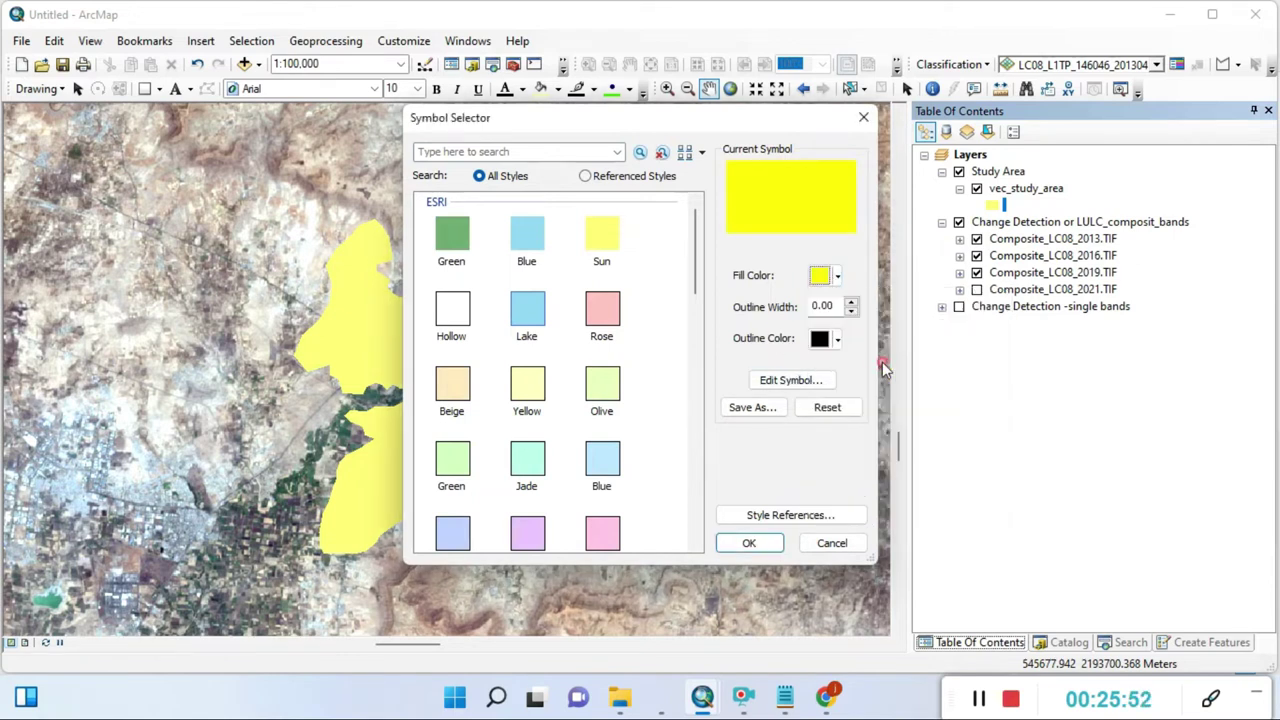
left_click(752, 540)
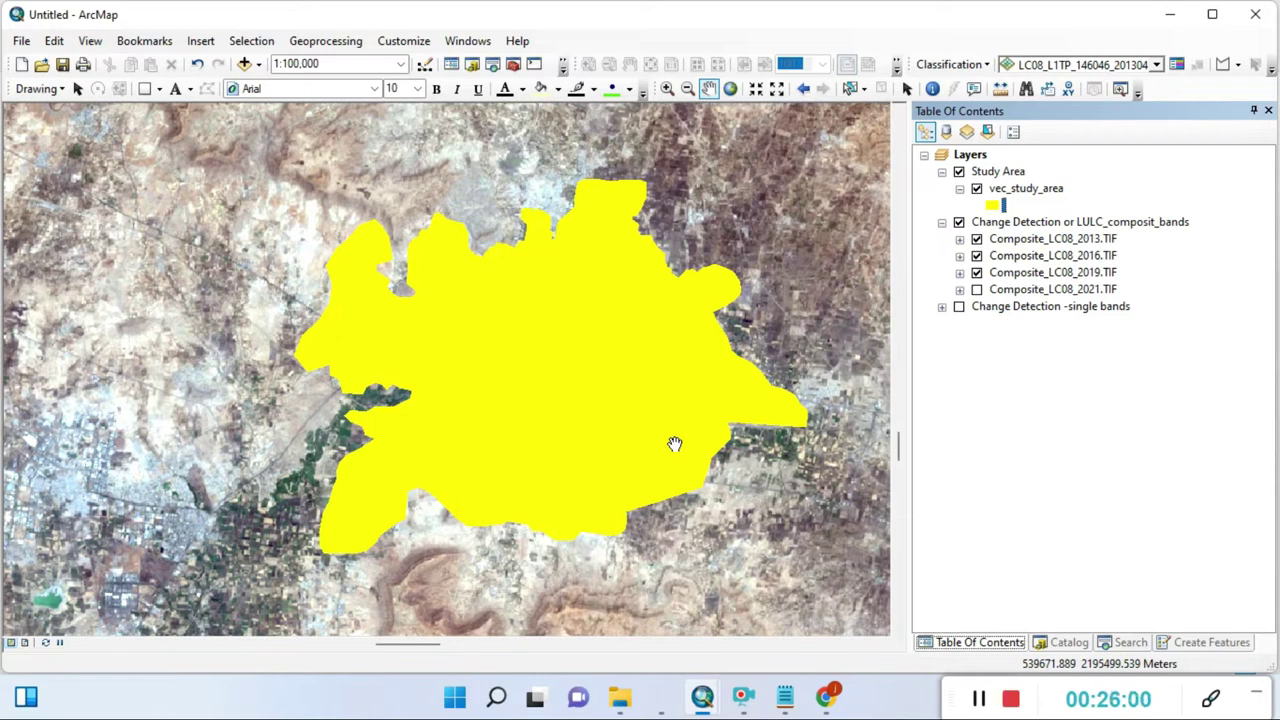
Step: Examine the RGB band assignment of Composite_LC08_2013.TIF and the single-band files in the year_2013_data group
left_click(960, 239)
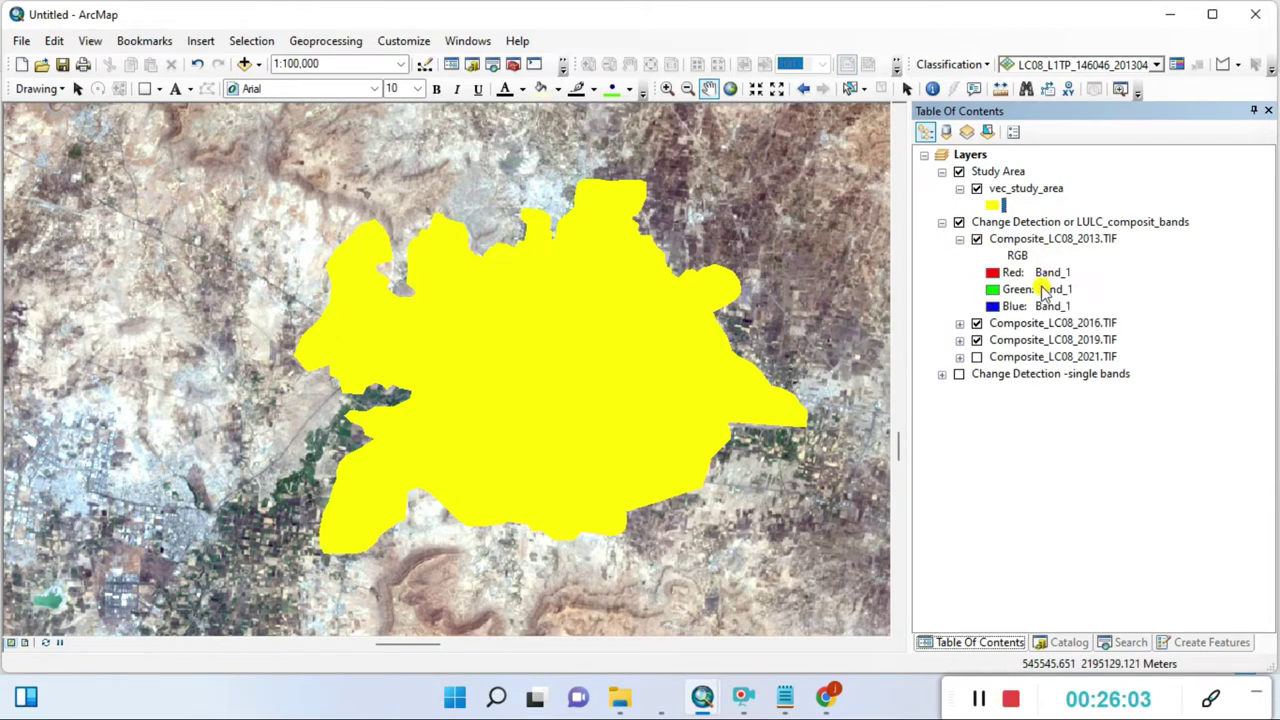
left_click(942, 374)
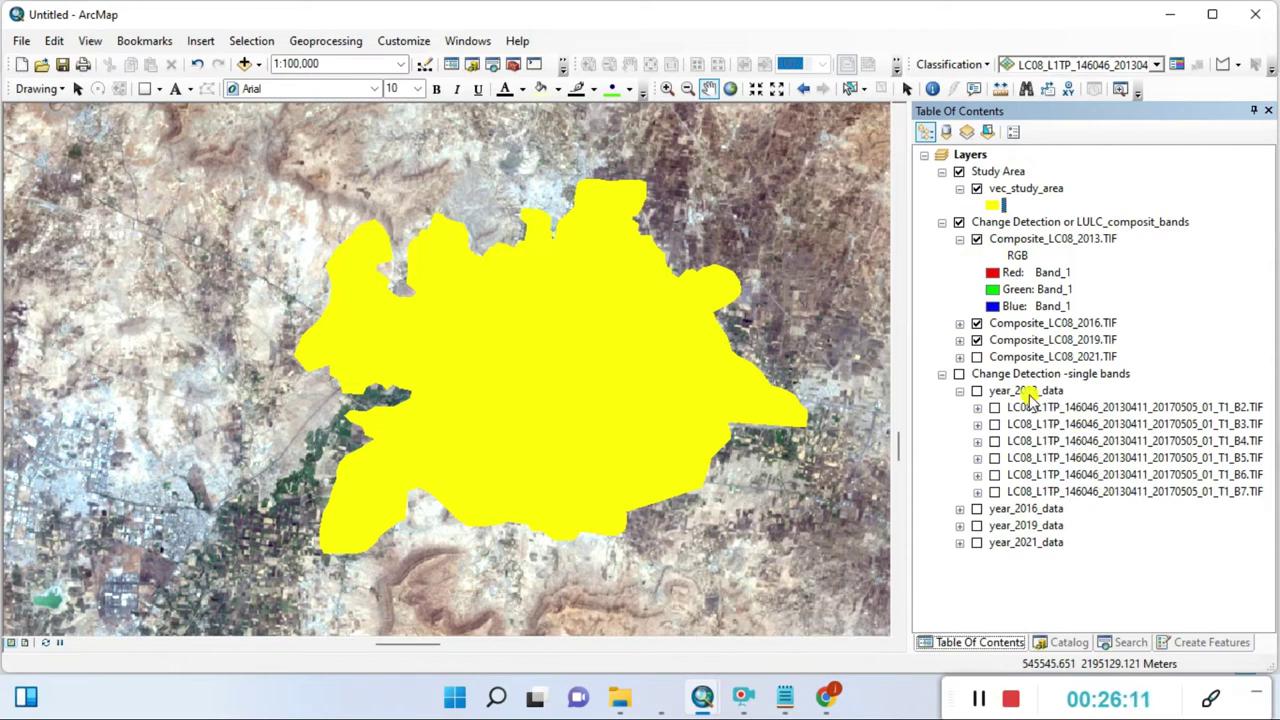
left_click(1018, 423)
left_click(1044, 458)
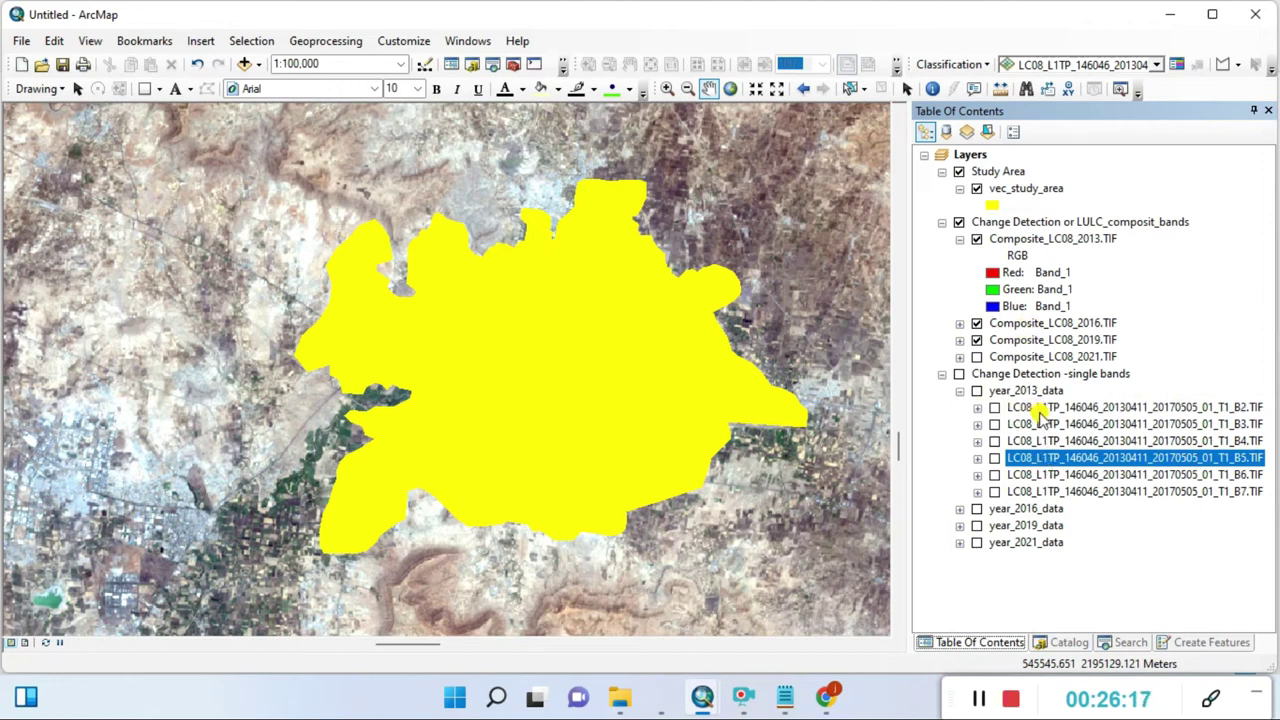
left_click(1028, 330, "ctrl")
left_click(1028, 330)
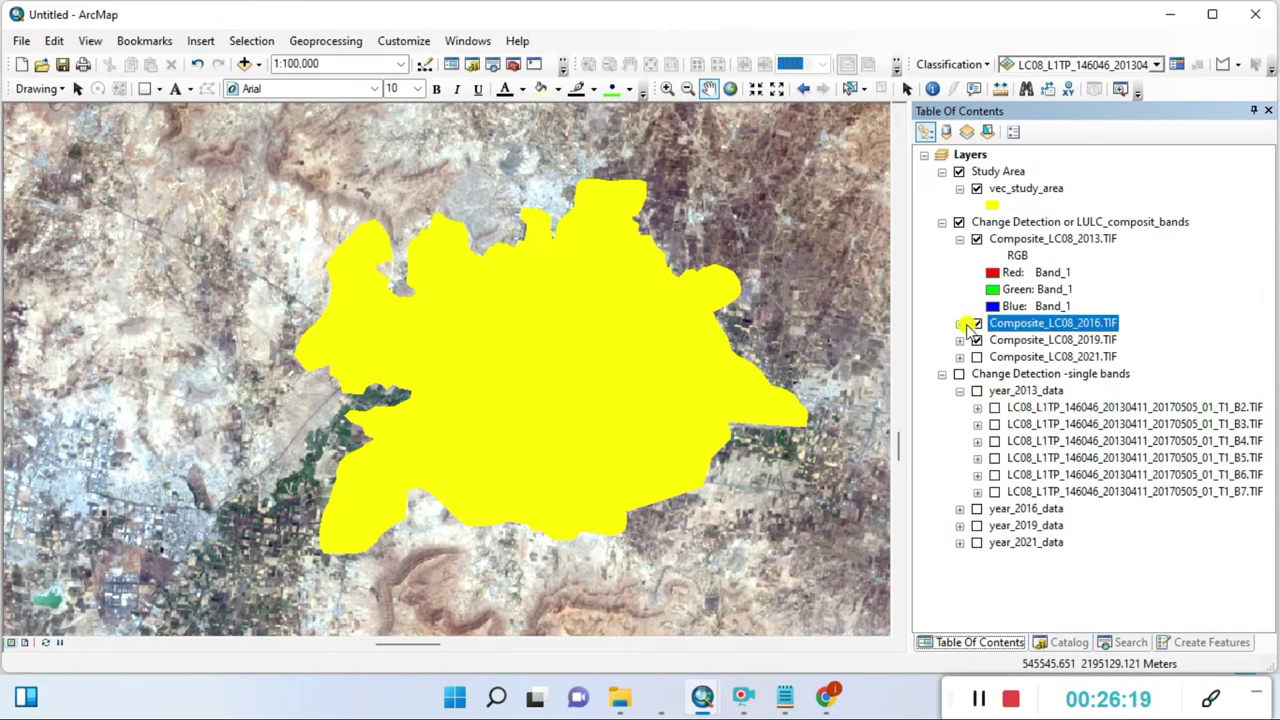
left_click(1003, 278)
left_click(1004, 281)
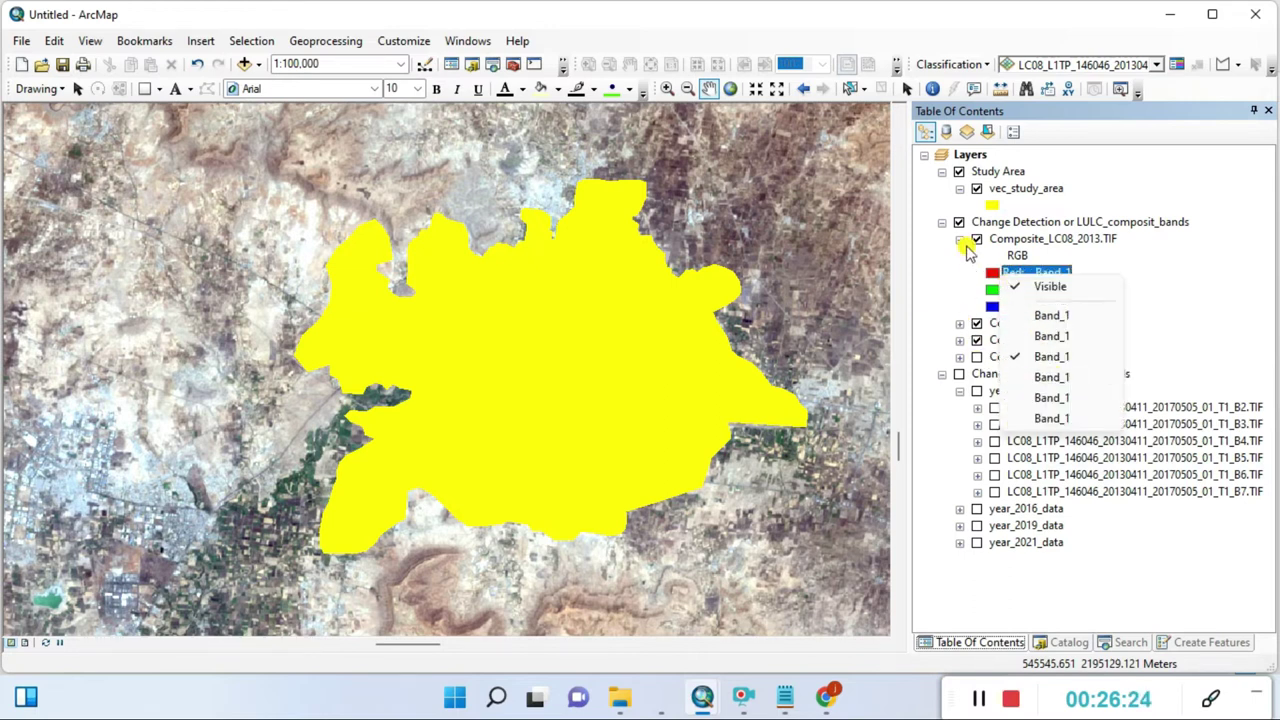
left_click(961, 241)
left_click(961, 241)
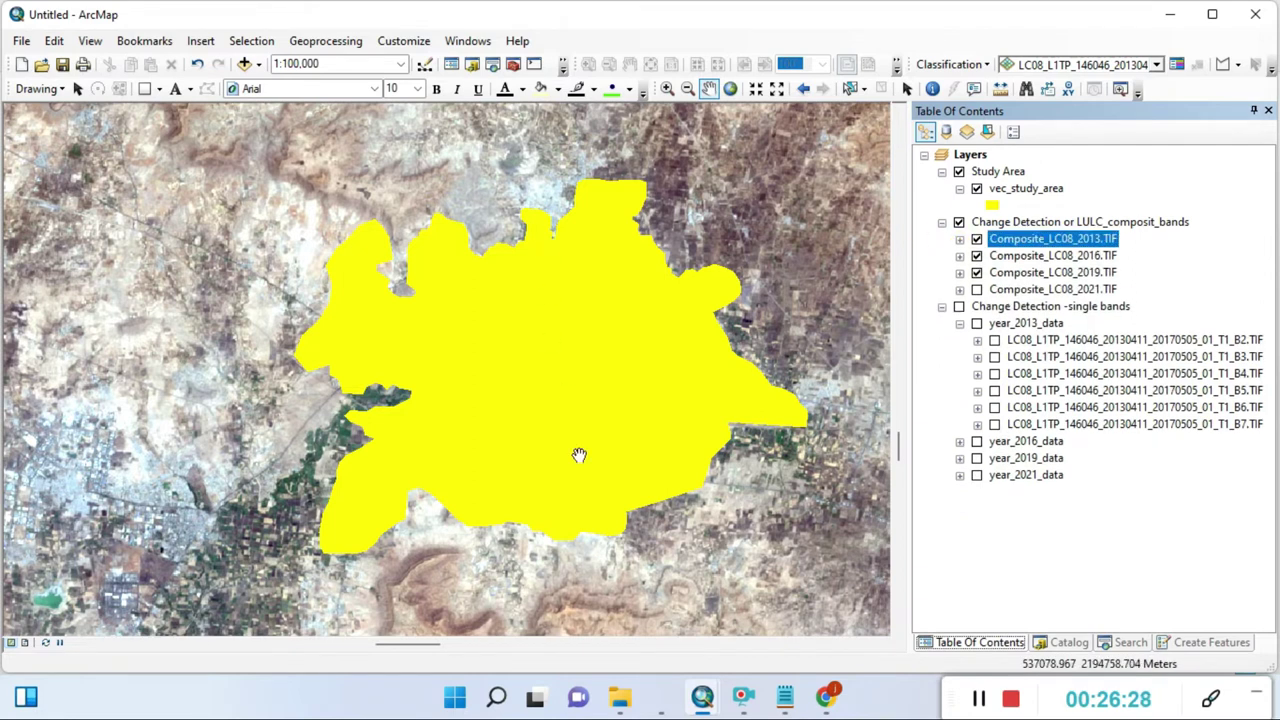
Step: Hide the Composite_LC08_2019.TIF and Composite_LC08_2016.TIF layers and view the full extent of the 2013 scene
scroll(584, 529, "down", 3)
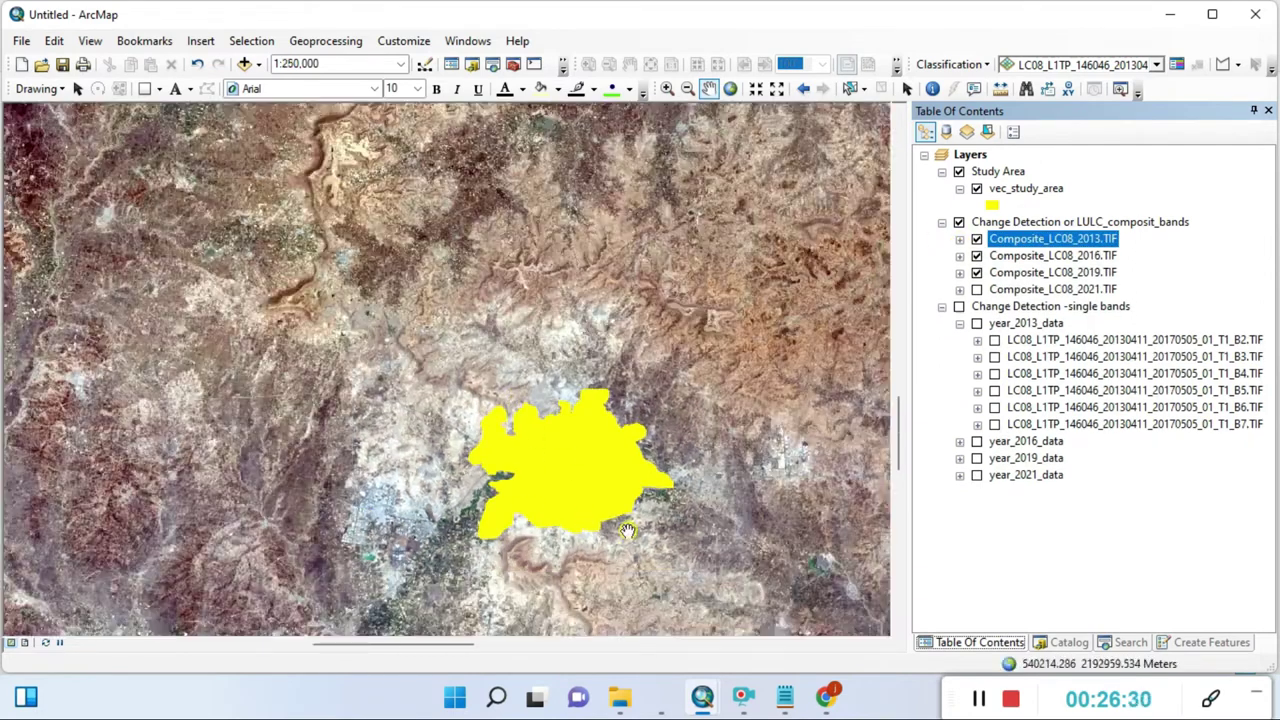
scroll(600, 525, "down", 3)
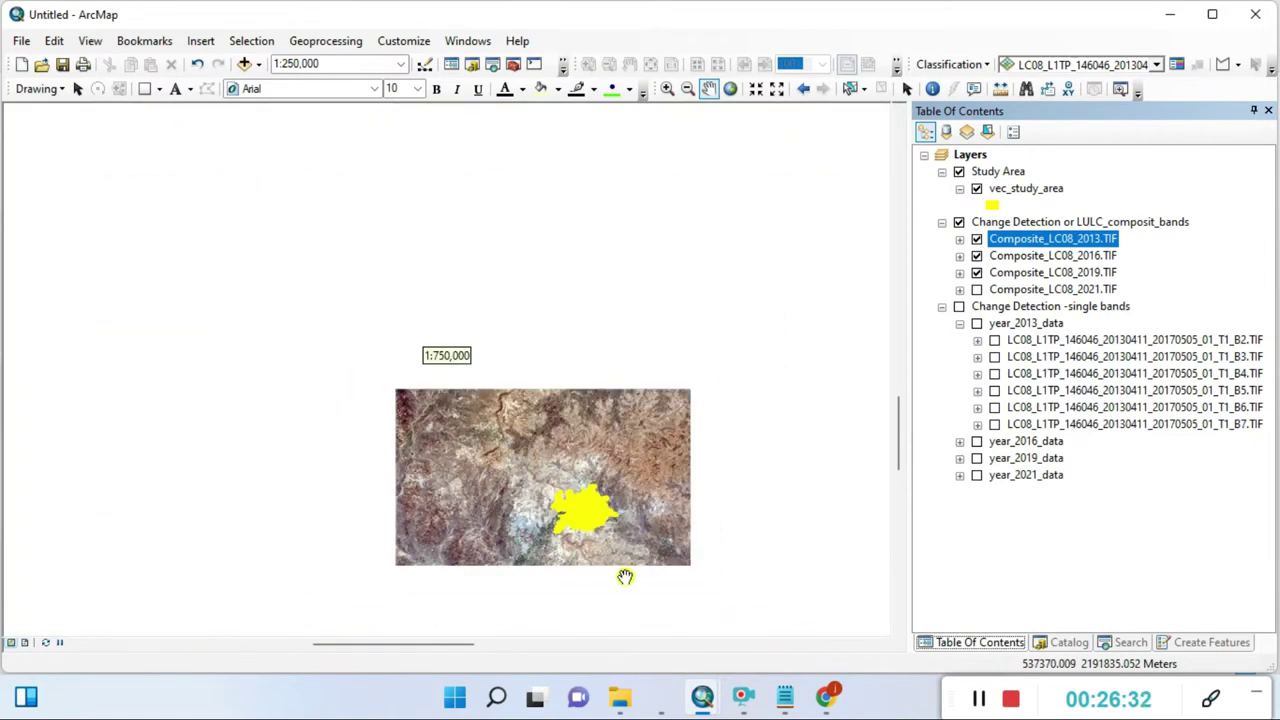
scroll(537, 528, "down", 1)
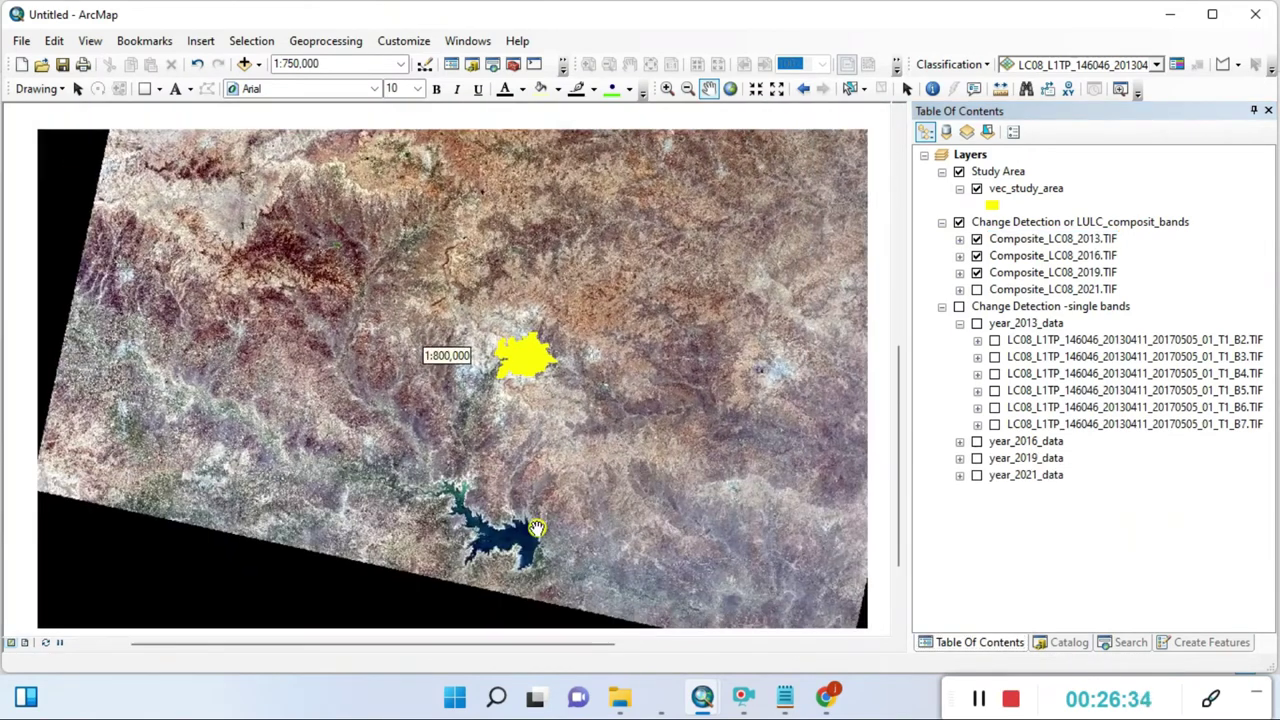
scroll(537, 528, "down", 2)
scroll(600, 430, "up", 2)
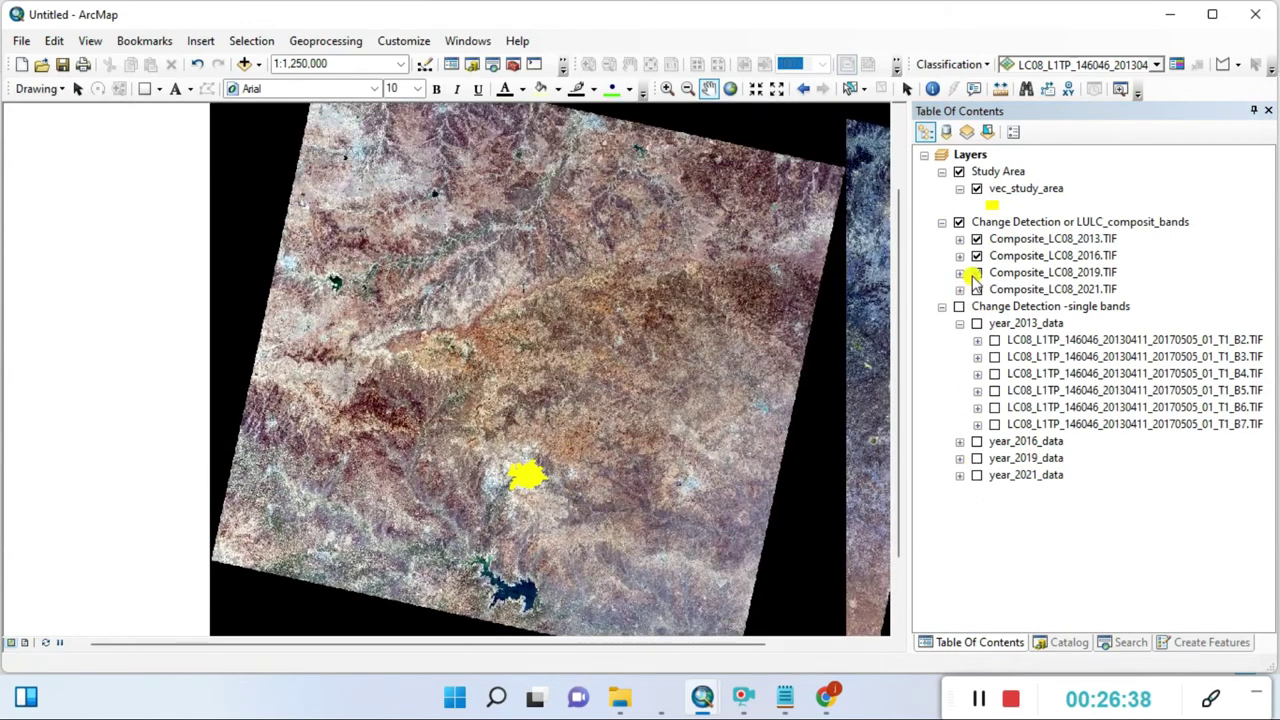
left_click(976, 272)
left_click(976, 255)
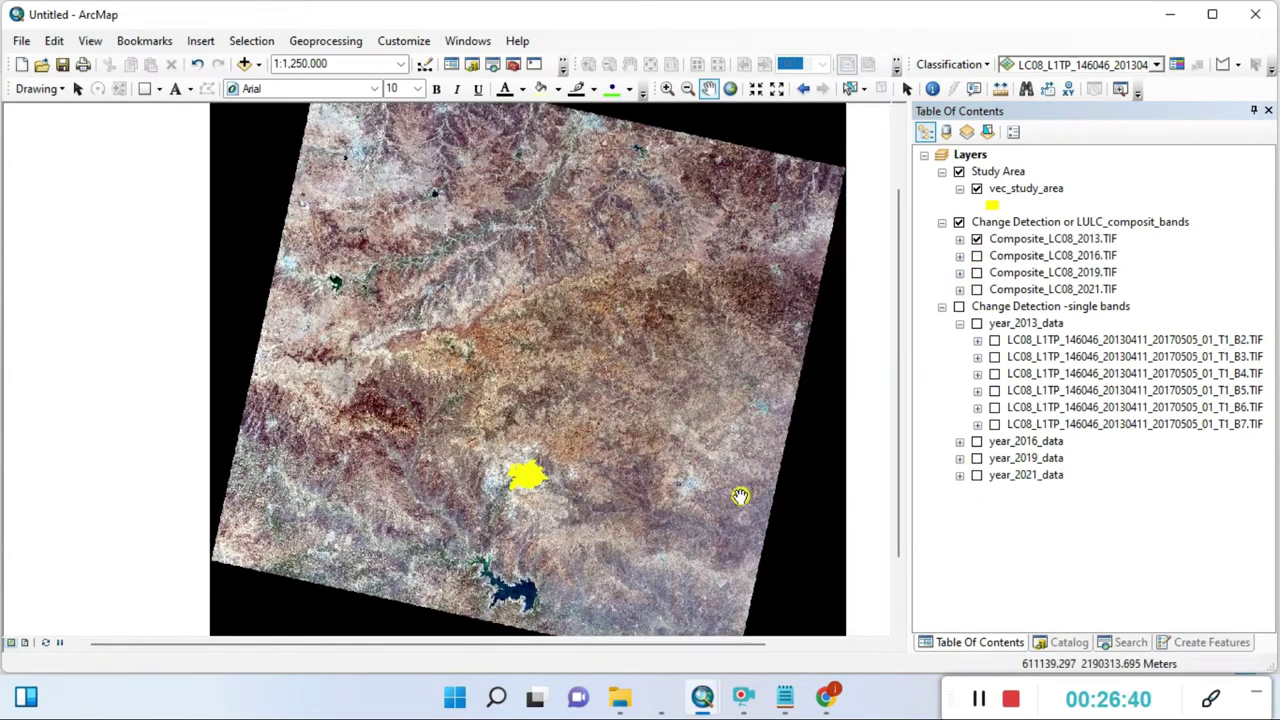
left_click_drag(740, 496, 743, 451)
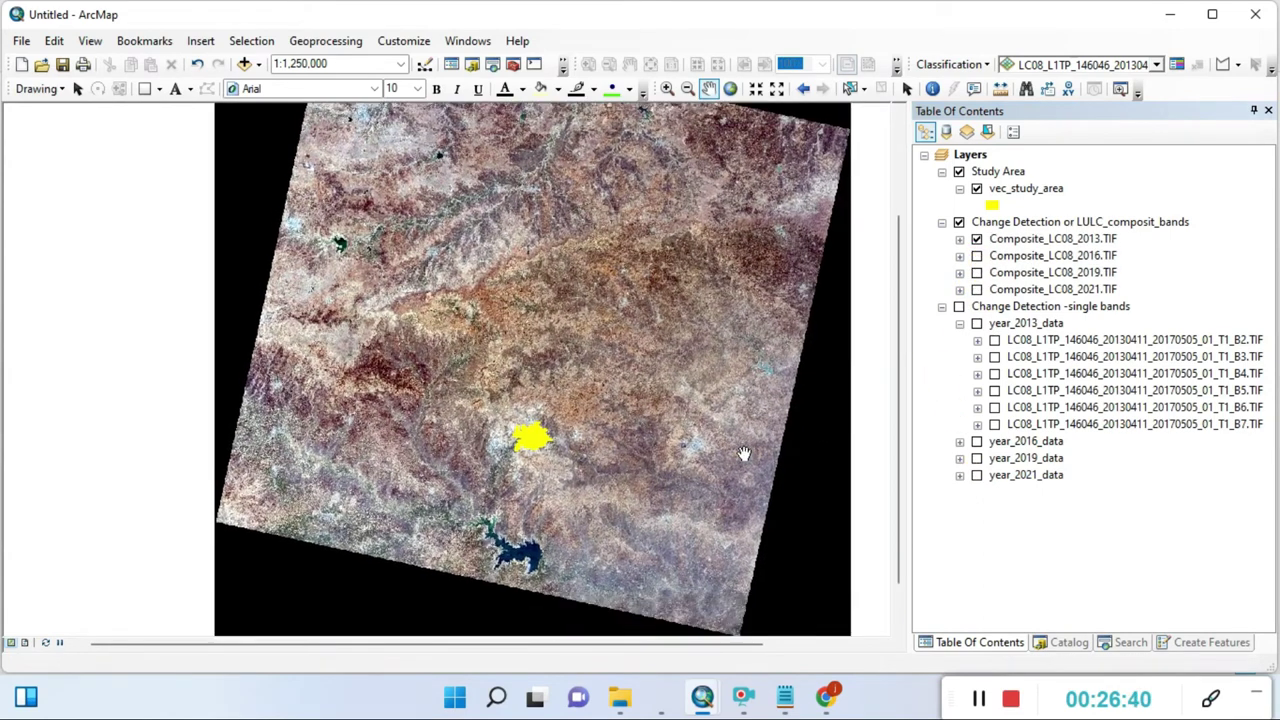
Step: Show and hide the 2013, 2016, 2019 and 2021 composites in turn to compare their coverage around the study area
left_click(976, 239)
left_click(976, 256)
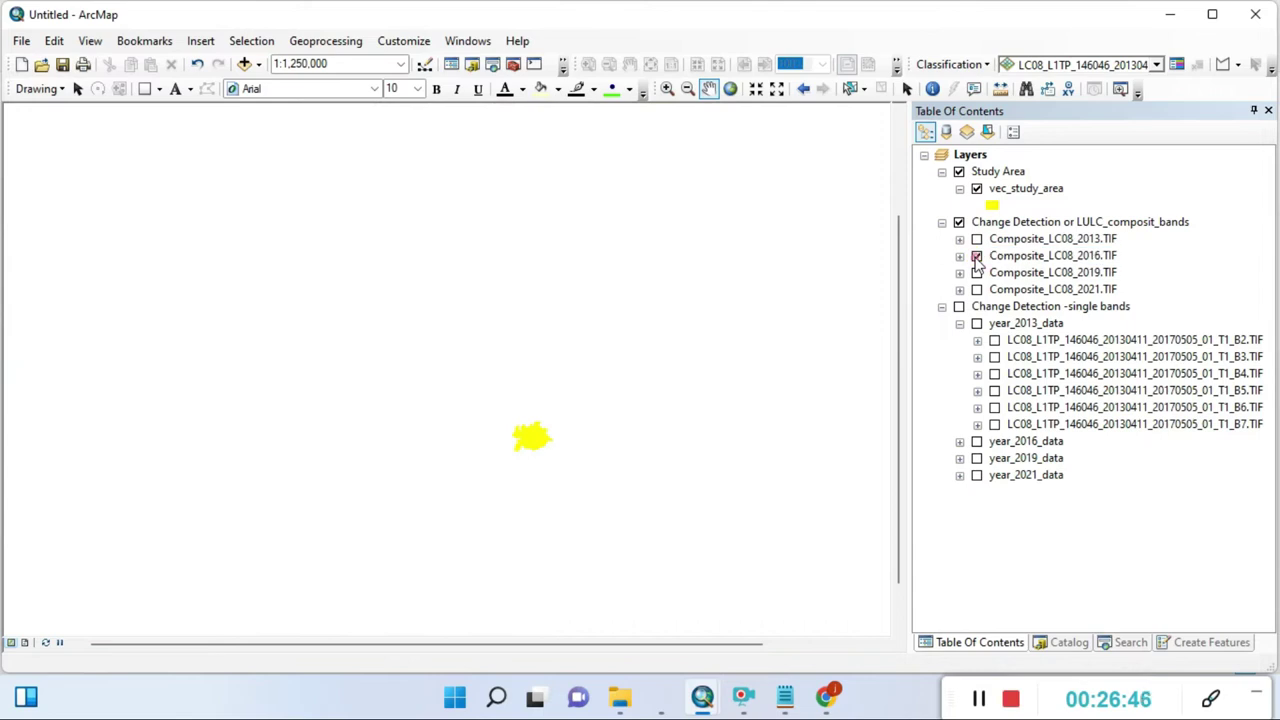
left_click(976, 256)
left_click(976, 272)
left_click(976, 289)
left_click(976, 272)
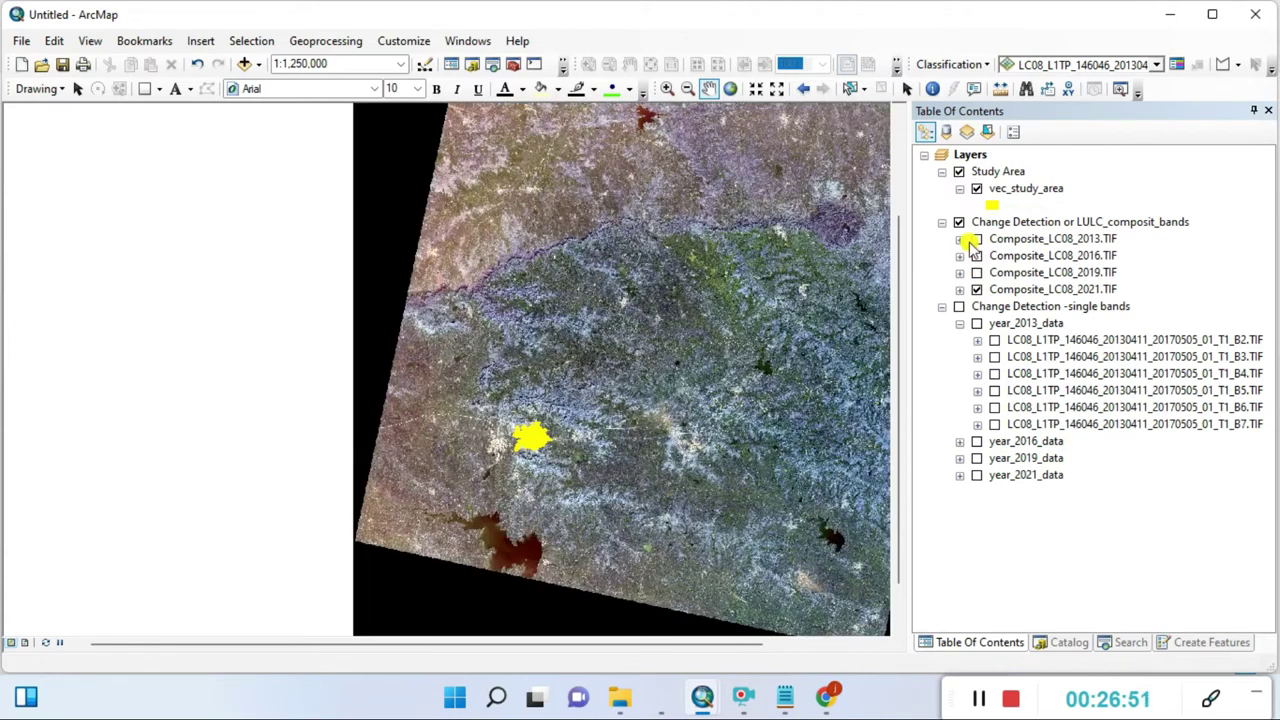
left_click(976, 240)
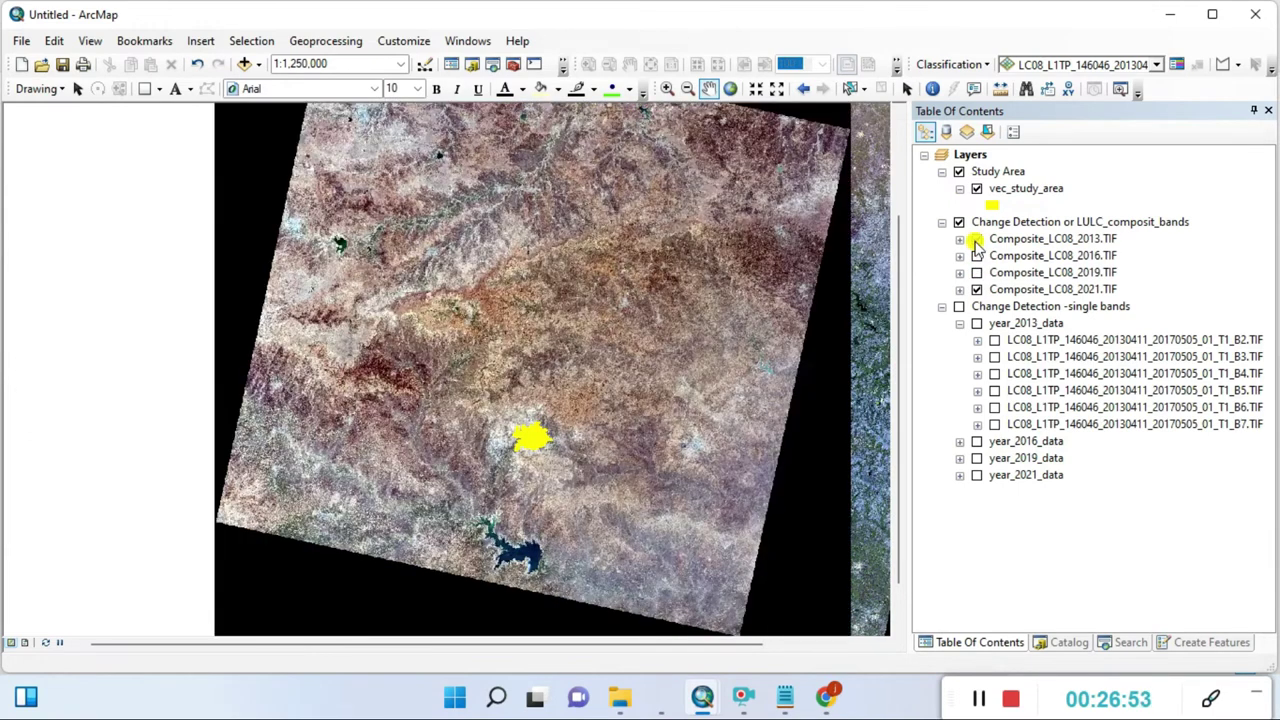
left_click(960, 239)
left_click(960, 239)
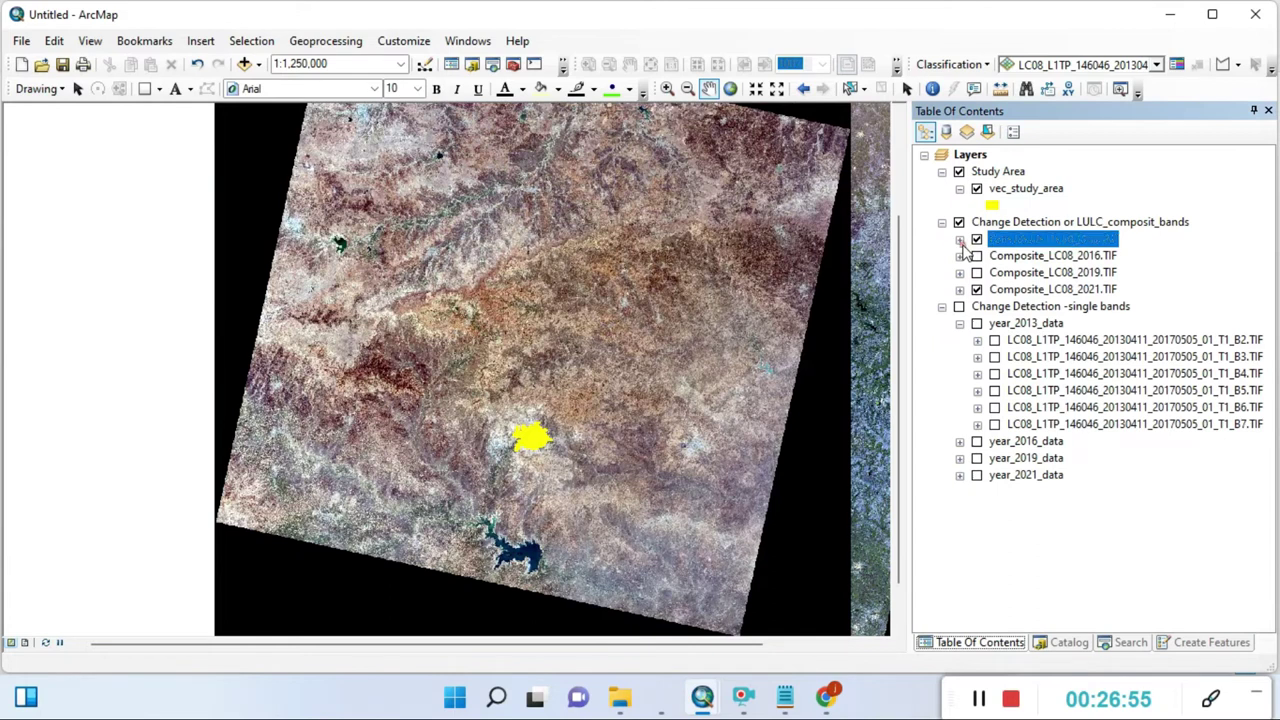
left_click(976, 239)
left_click(985, 291)
left_click(976, 289)
left_click(962, 240)
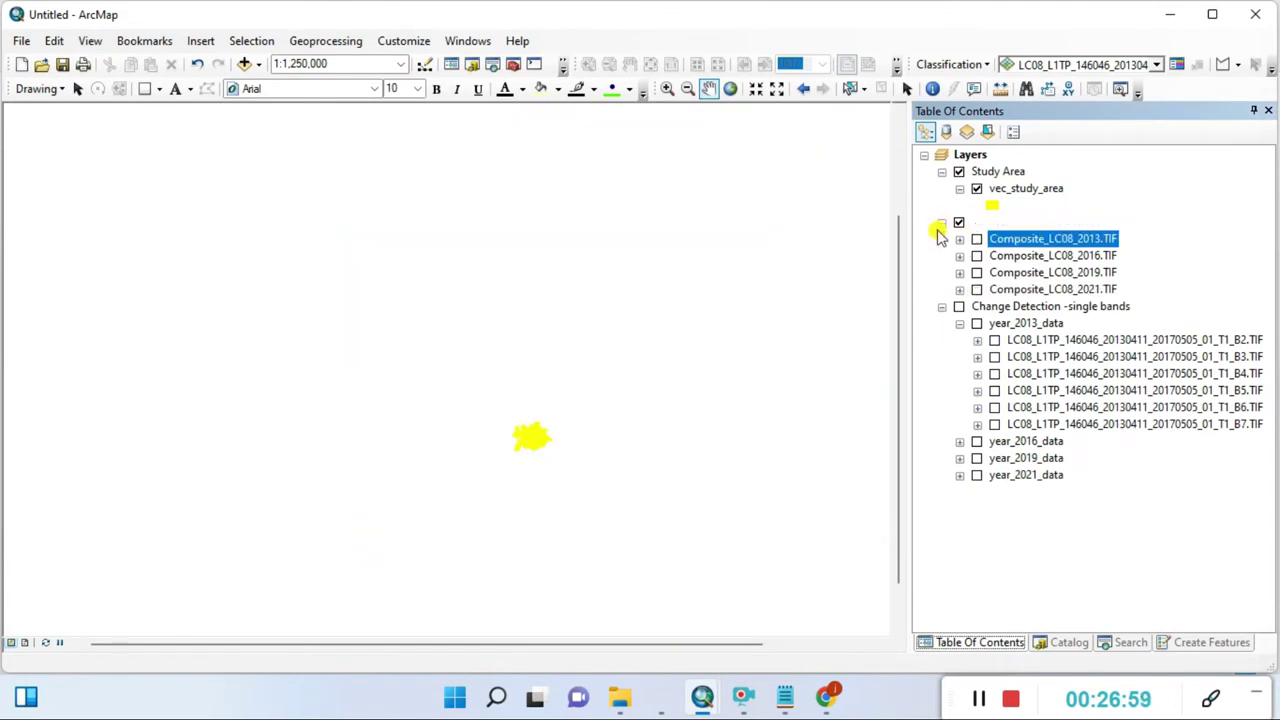
Step: Collapse the single bands group and display only Composite_LC08_2013.TIF from the composite bands group beneath the study area
left_click(941, 223)
left_click(942, 240)
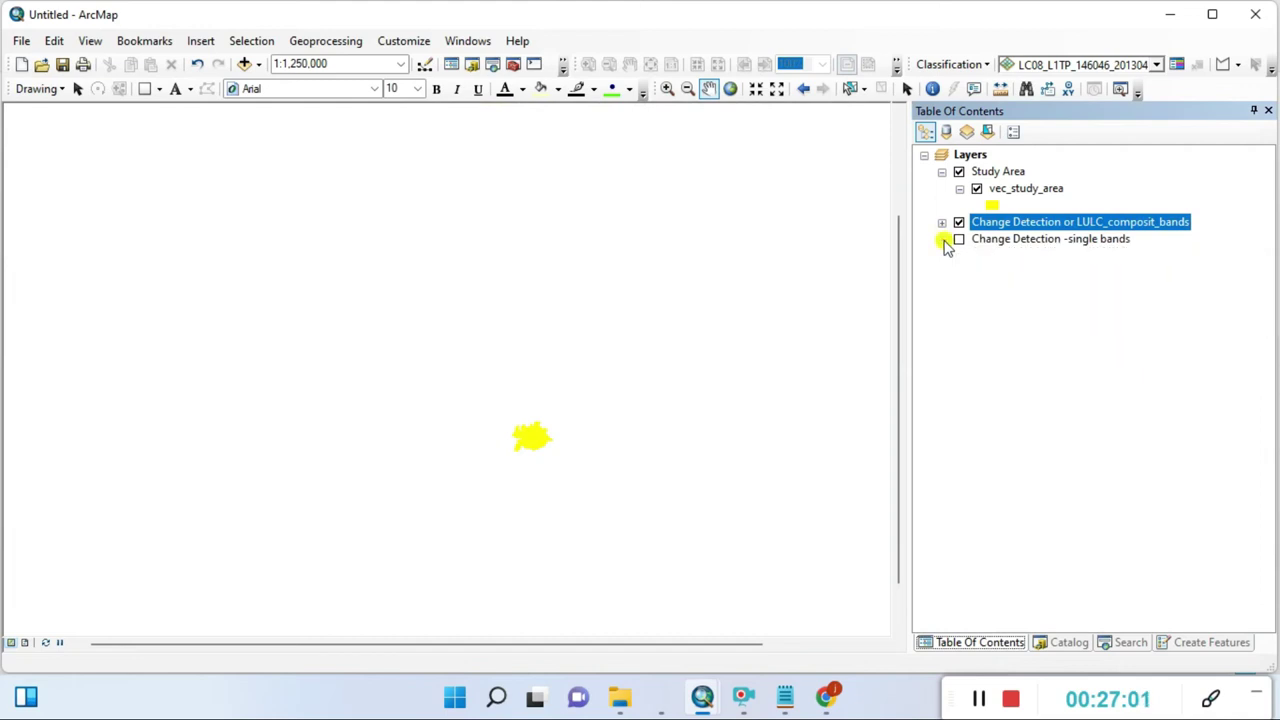
left_click(960, 222)
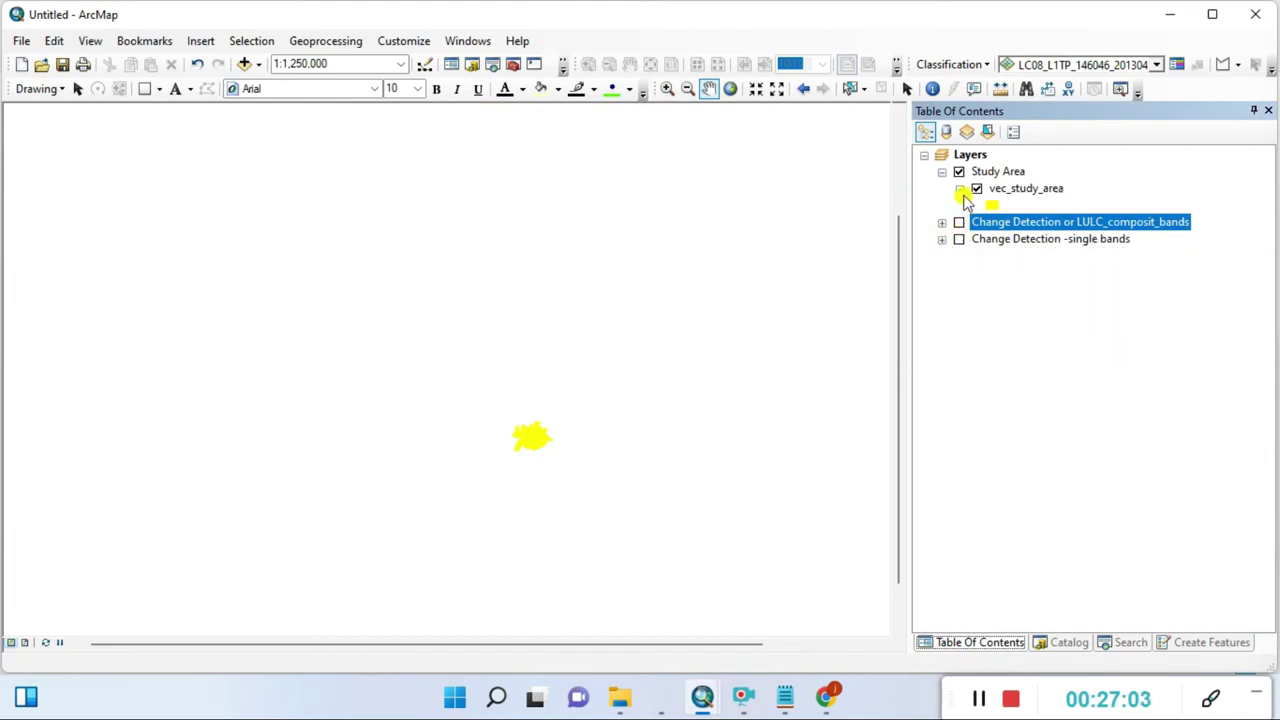
left_click(975, 189)
left_click(942, 223)
left_click(975, 240)
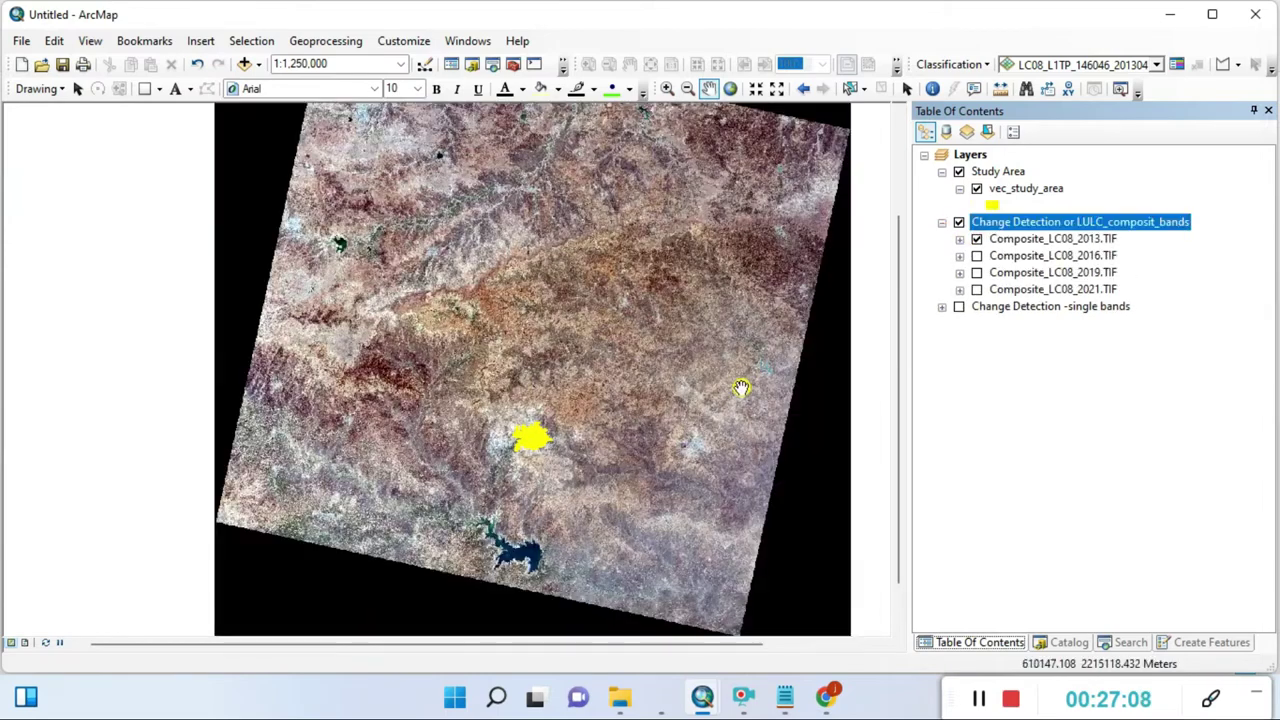
Step: Set the fill of the vec_study_area symbol to No Color and increase its outline width
scroll(540, 465, "down", 2)
scroll(540, 465, "up", 4)
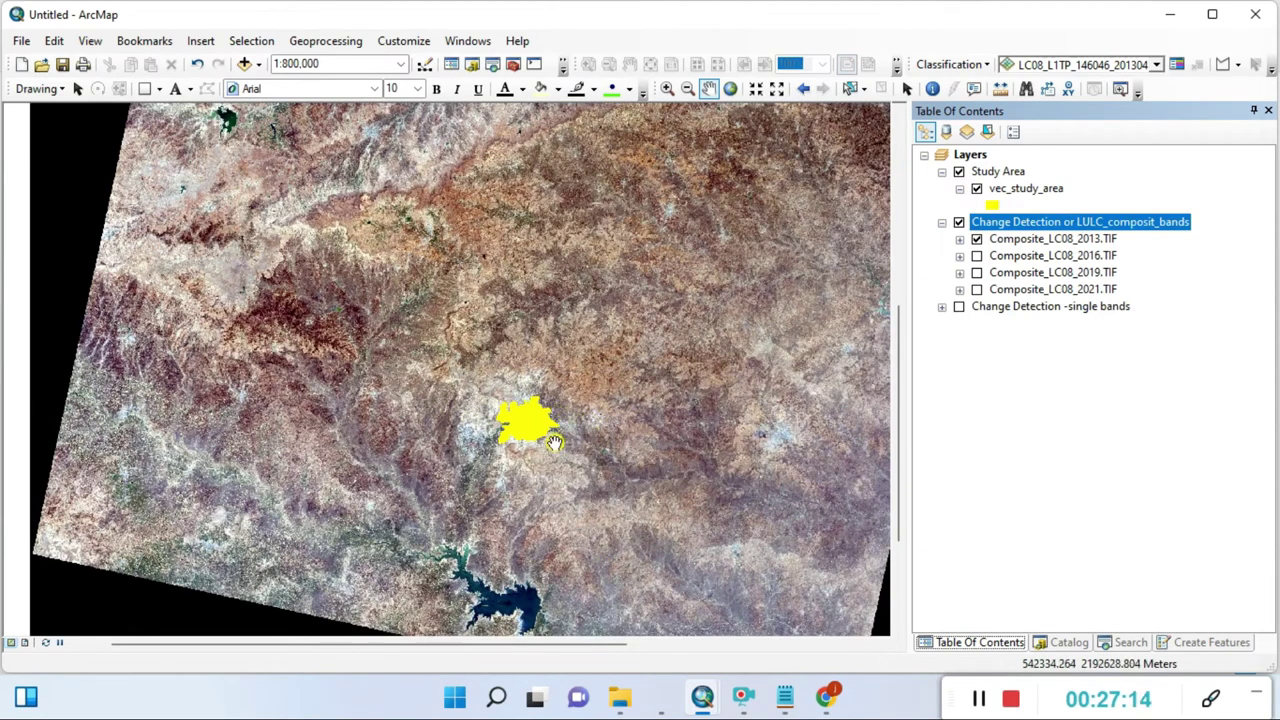
scroll(530, 425, "up", 1)
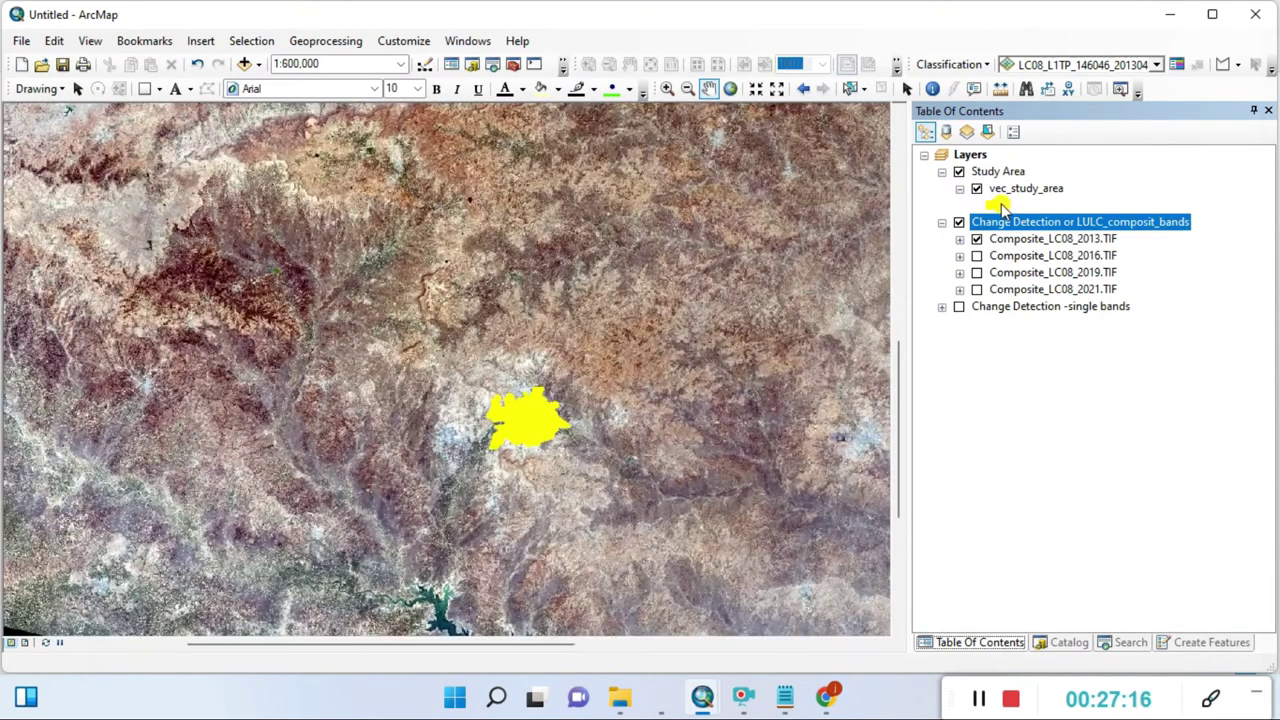
left_click(999, 205)
left_click(822, 275)
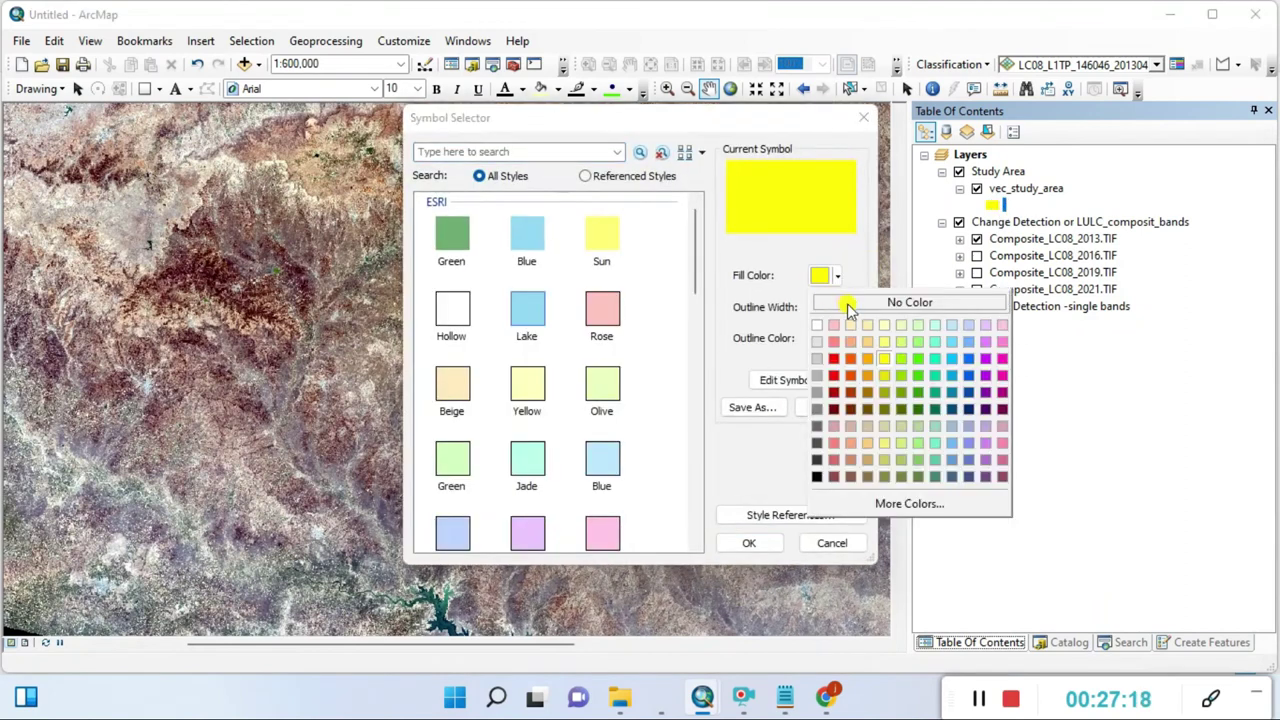
left_click(847, 305)
left_click(849, 306)
left_click(849, 302)
left_click(776, 540)
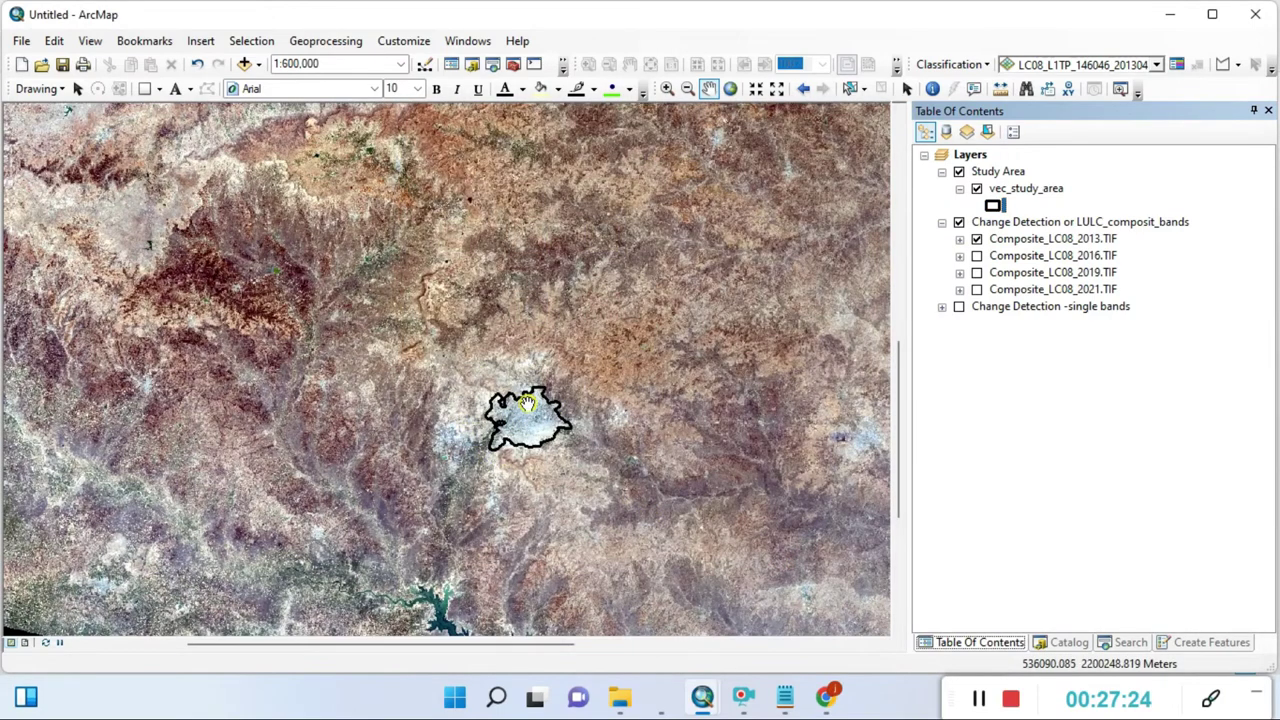
Step: Zoom in on the vec_study_area boundary over the 2013 composite to a scale of 1:80,000
scroll(522, 408, "down", 4)
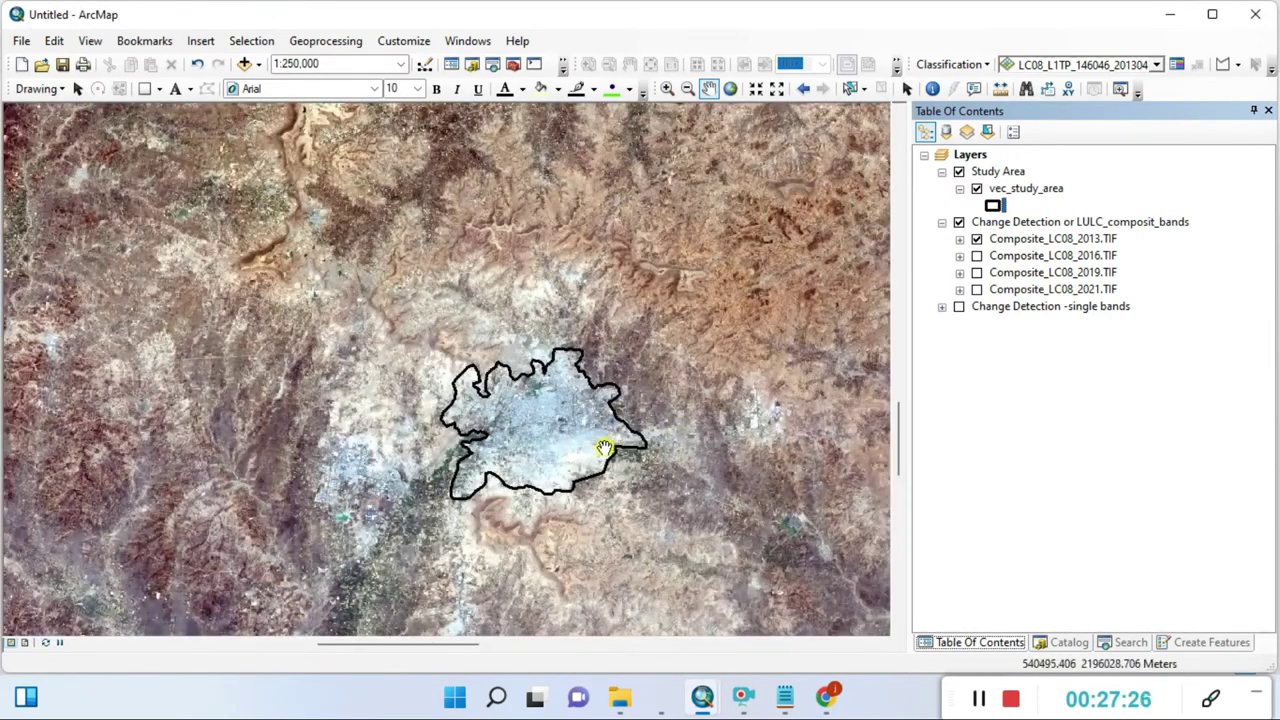
scroll(578, 445, "down", 3)
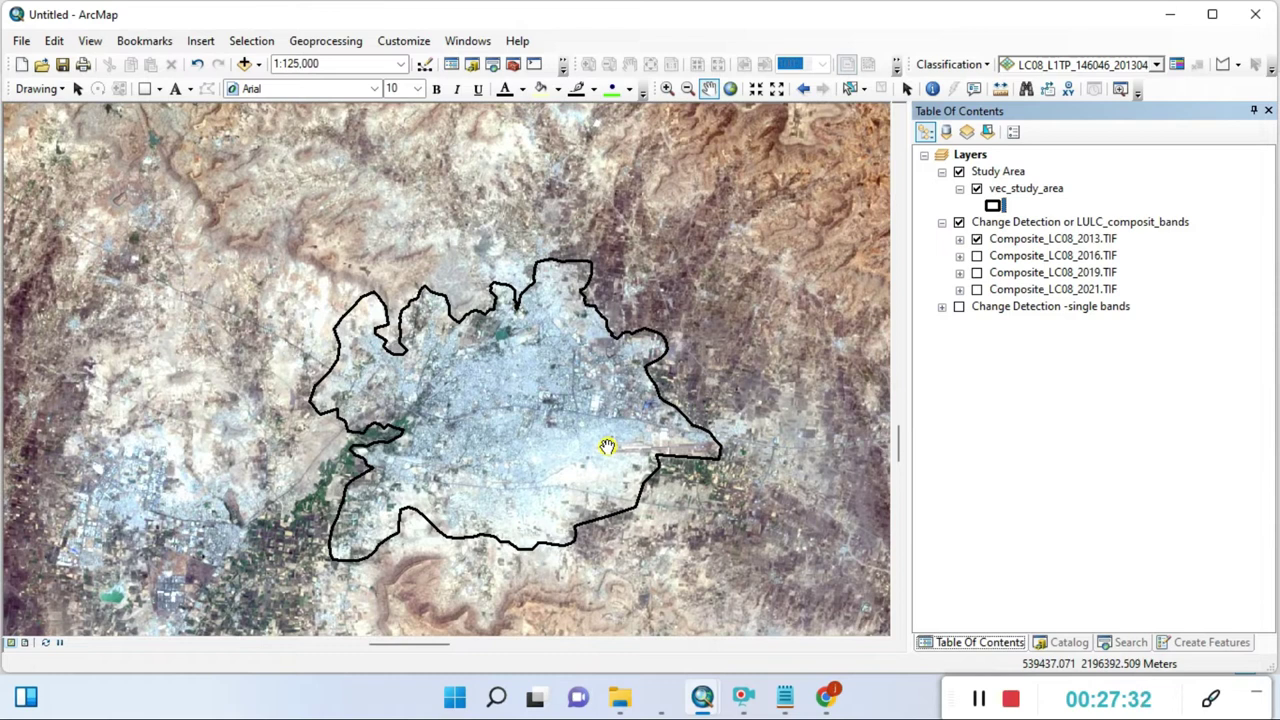
scroll(604, 430, "down", 2)
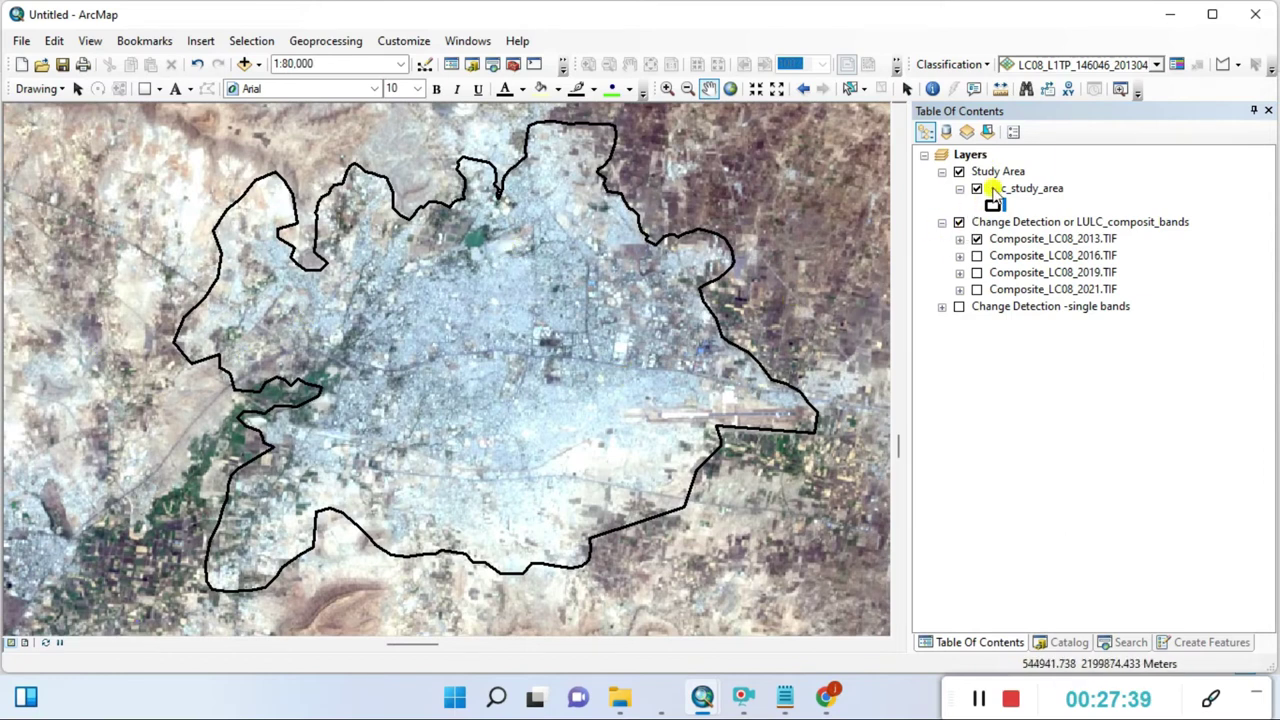
left_click(1025, 240)
left_click(1048, 256)
left_click(1052, 273)
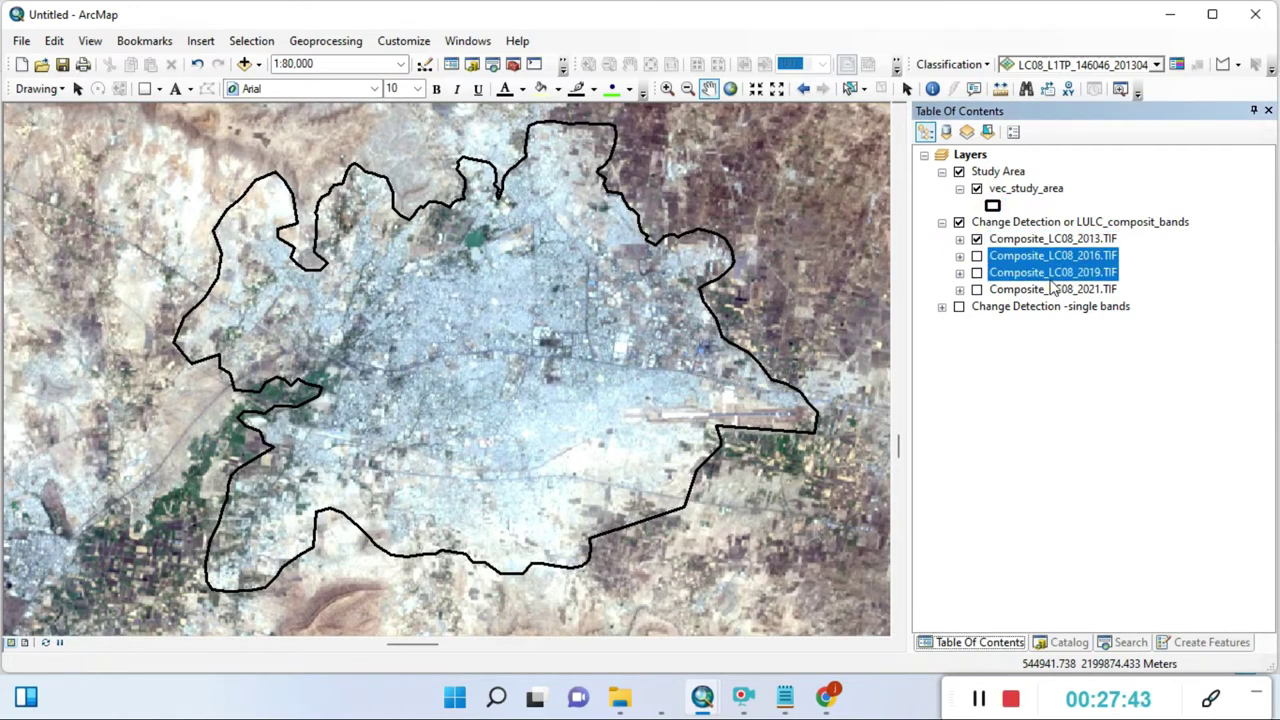
left_click(1055, 289)
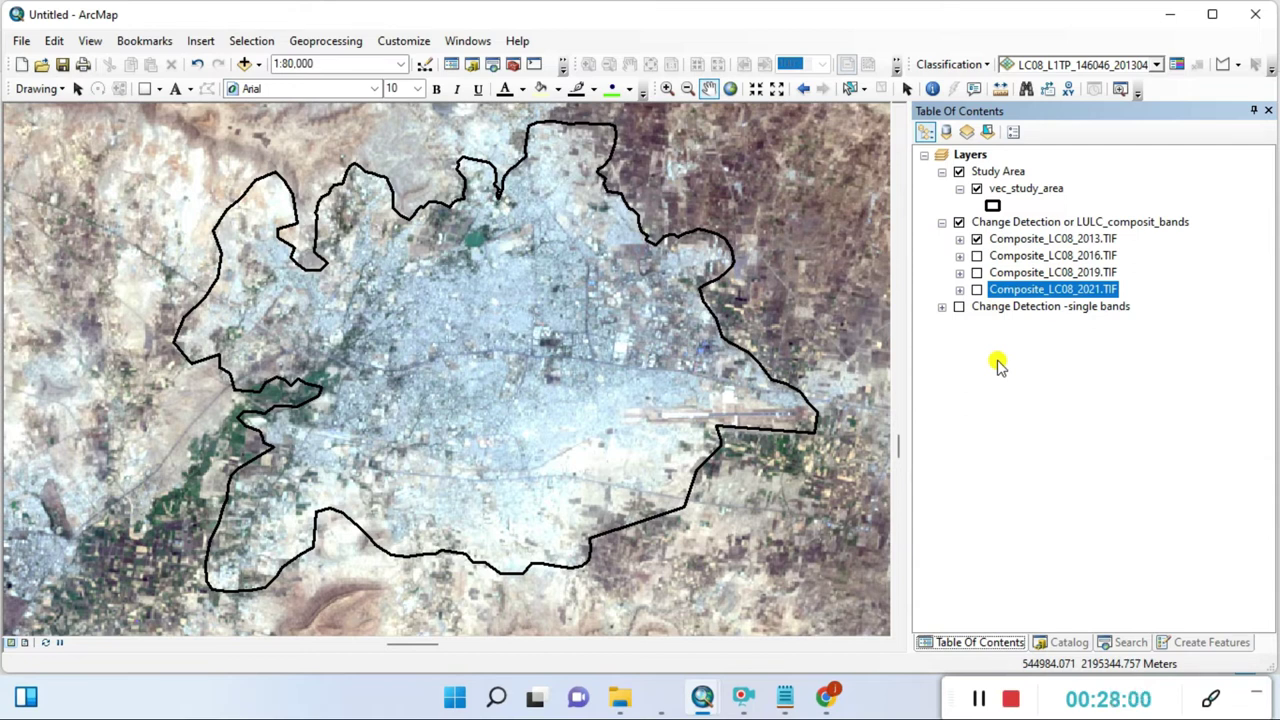
left_click(979, 698)
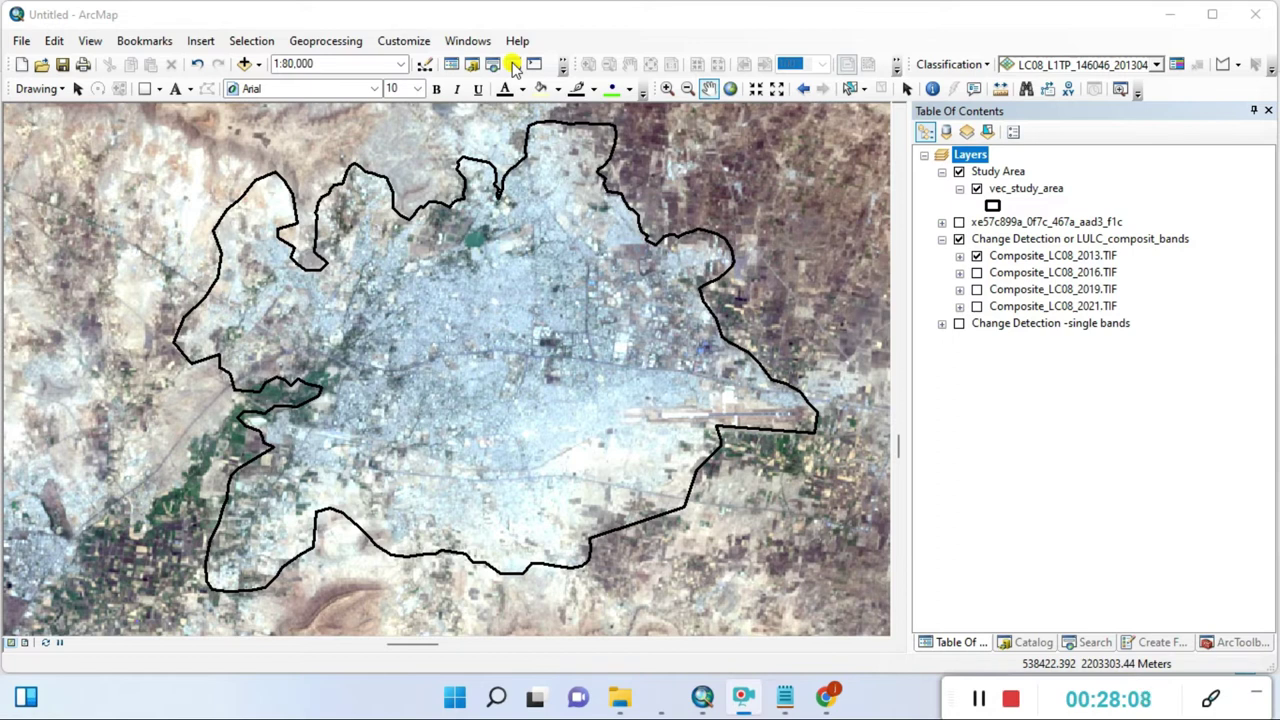
Step: Open the raster Clip tool from the Raster Processing toolset of the Data Management Tools
left_click(1240, 643)
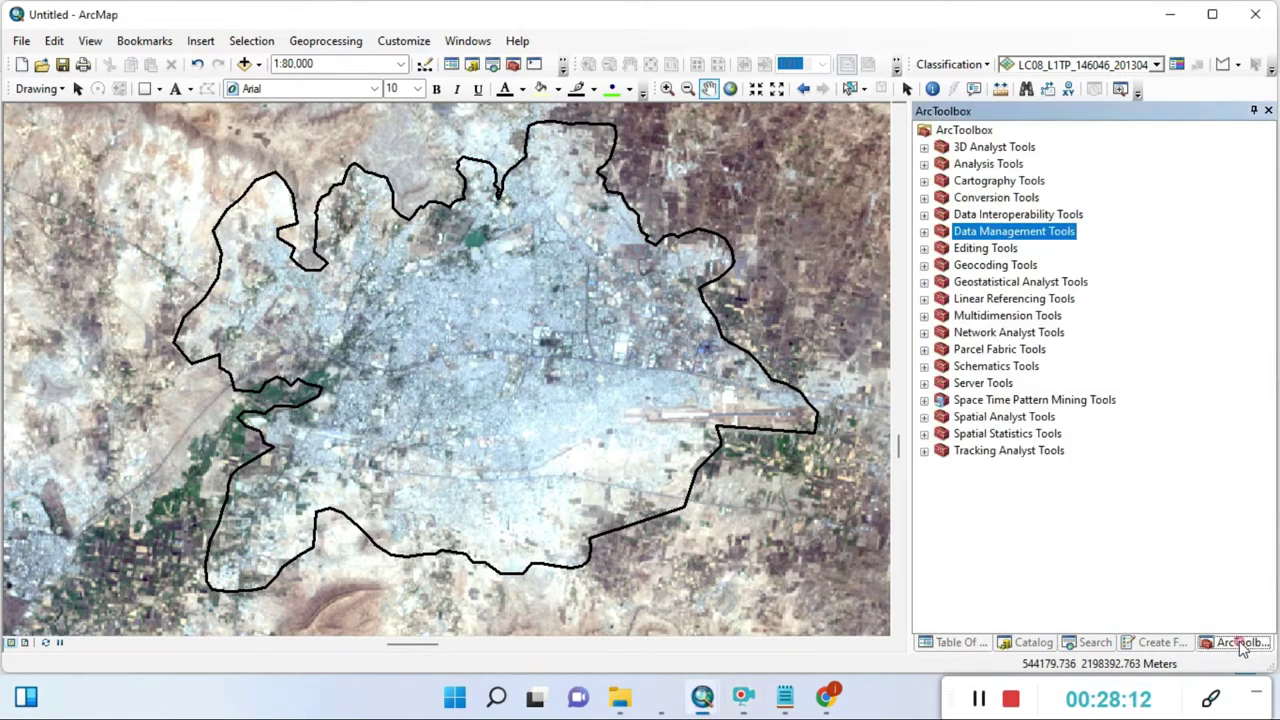
left_click(924, 232)
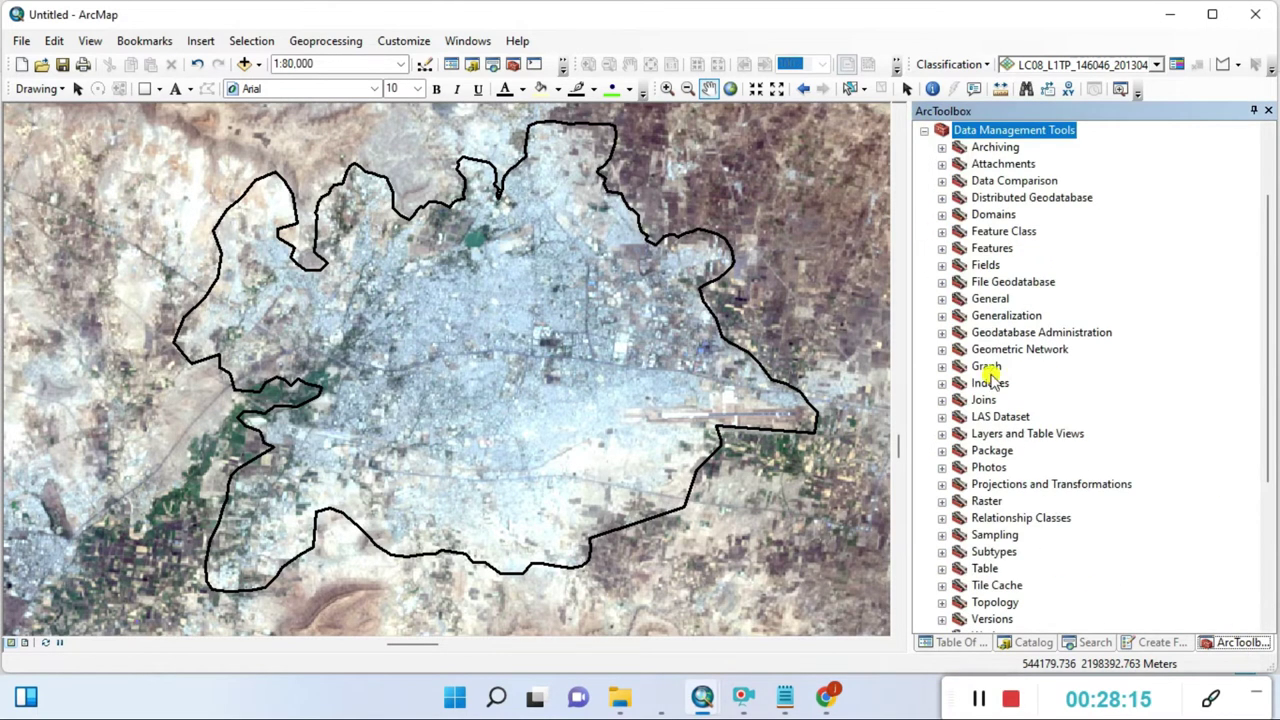
left_click(943, 502)
scroll(1005, 534, "down", 2)
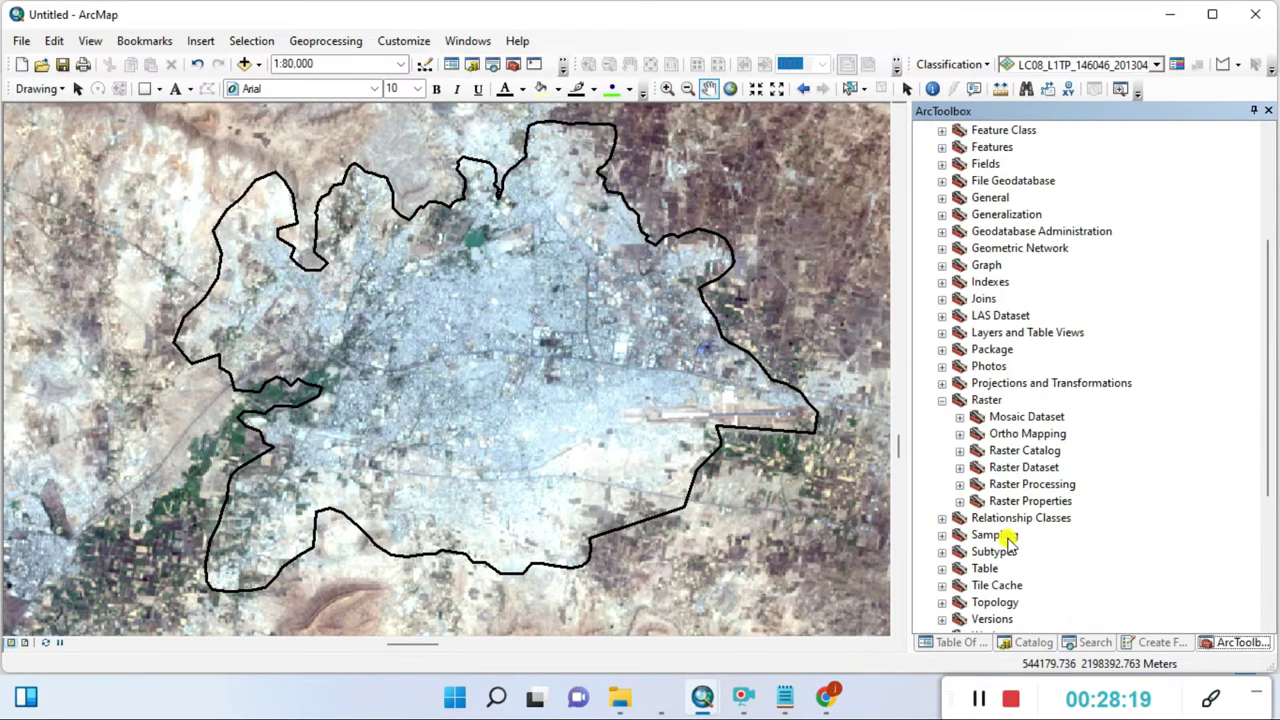
left_click(961, 484)
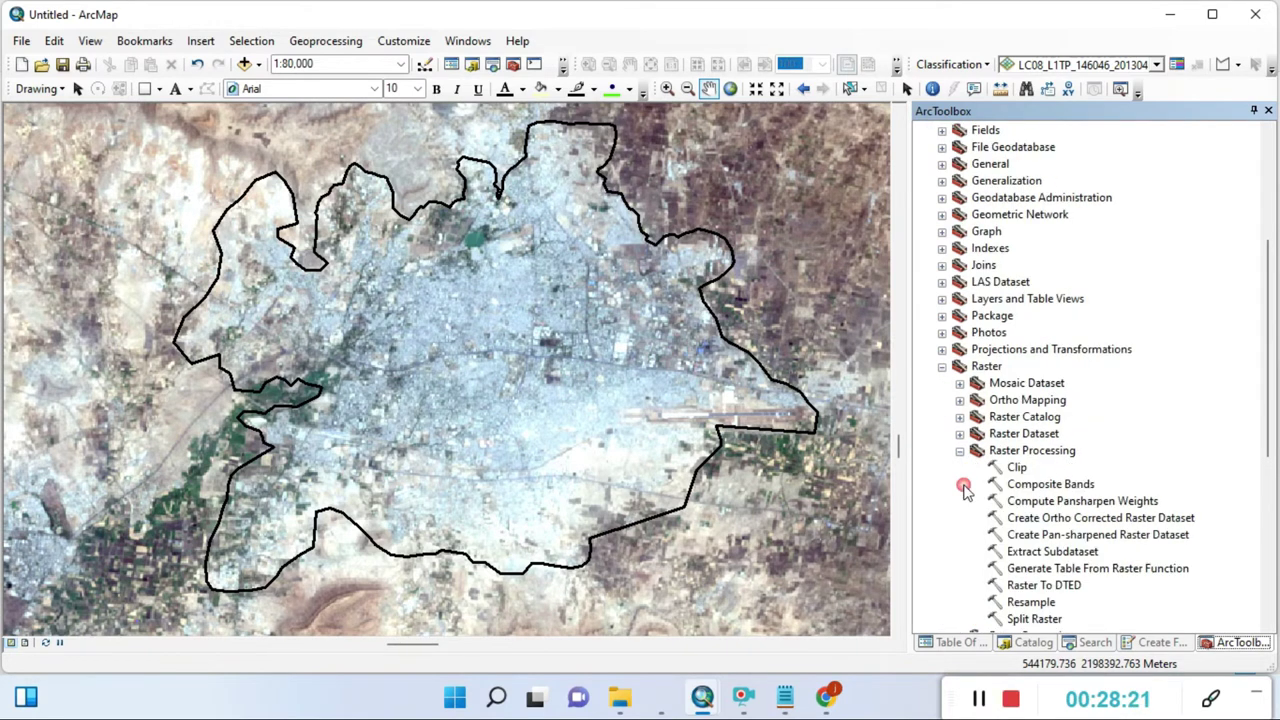
left_click(1033, 455)
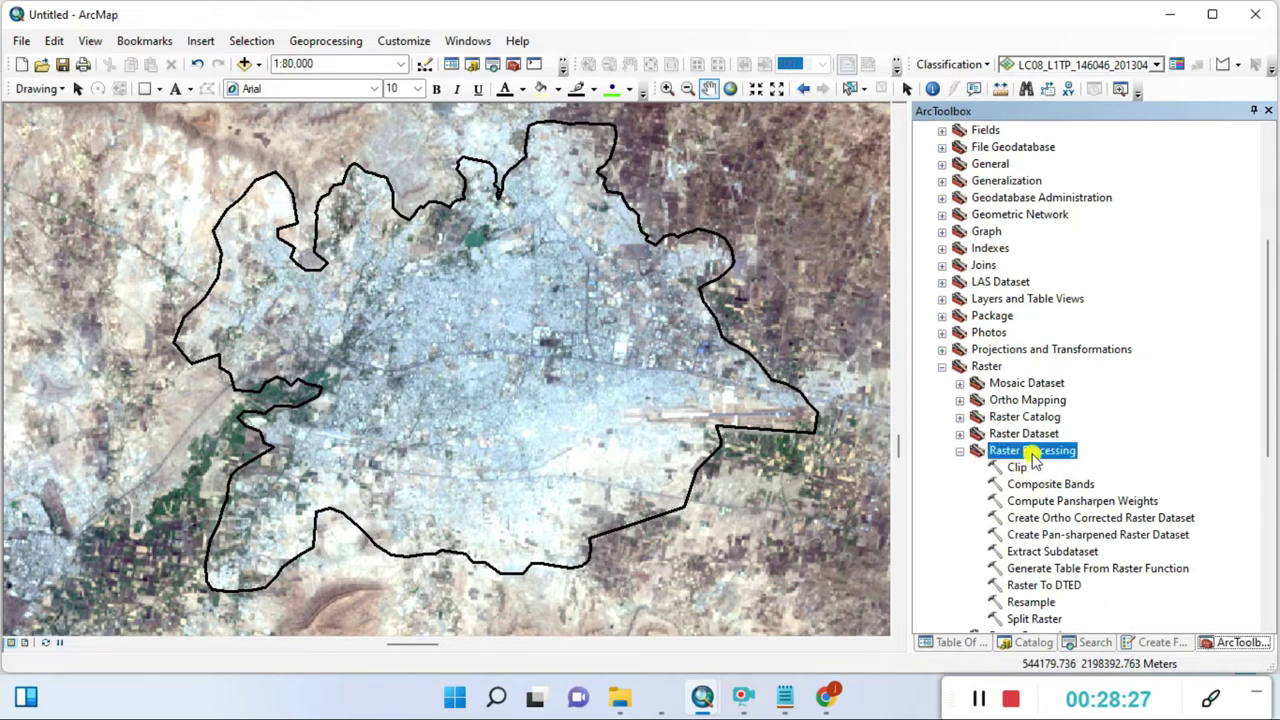
scroll(1050, 588, "down", 3)
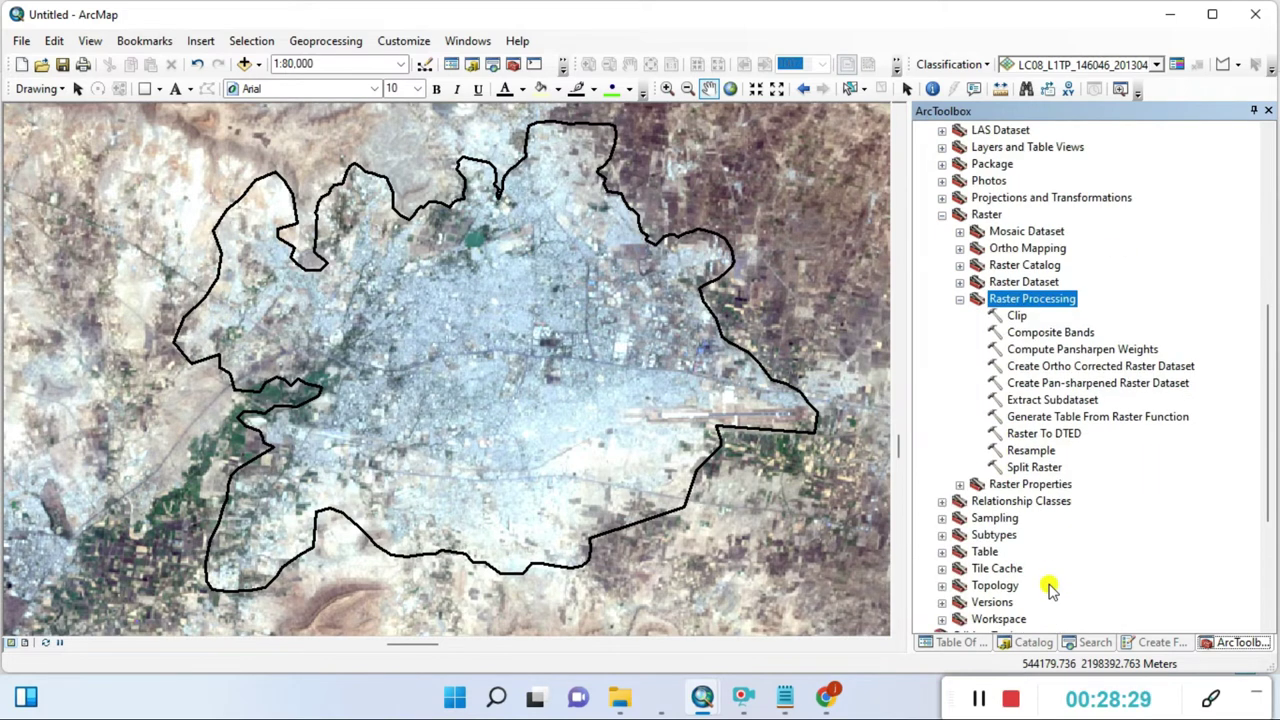
double_click(1016, 316)
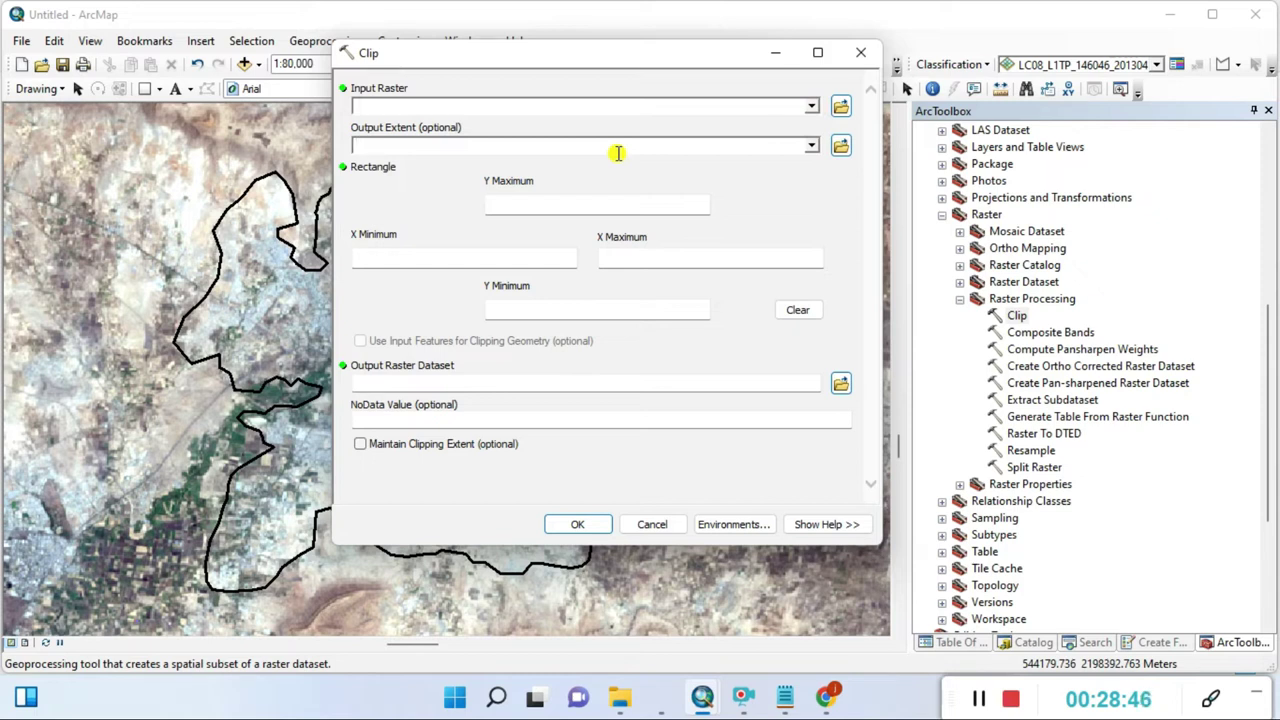
Step: Set Composite_LC08_2013.TIF as the Clip input raster and vec_study_area as the output extent
left_click(810, 108)
left_click_drag(814, 266, 828, 155)
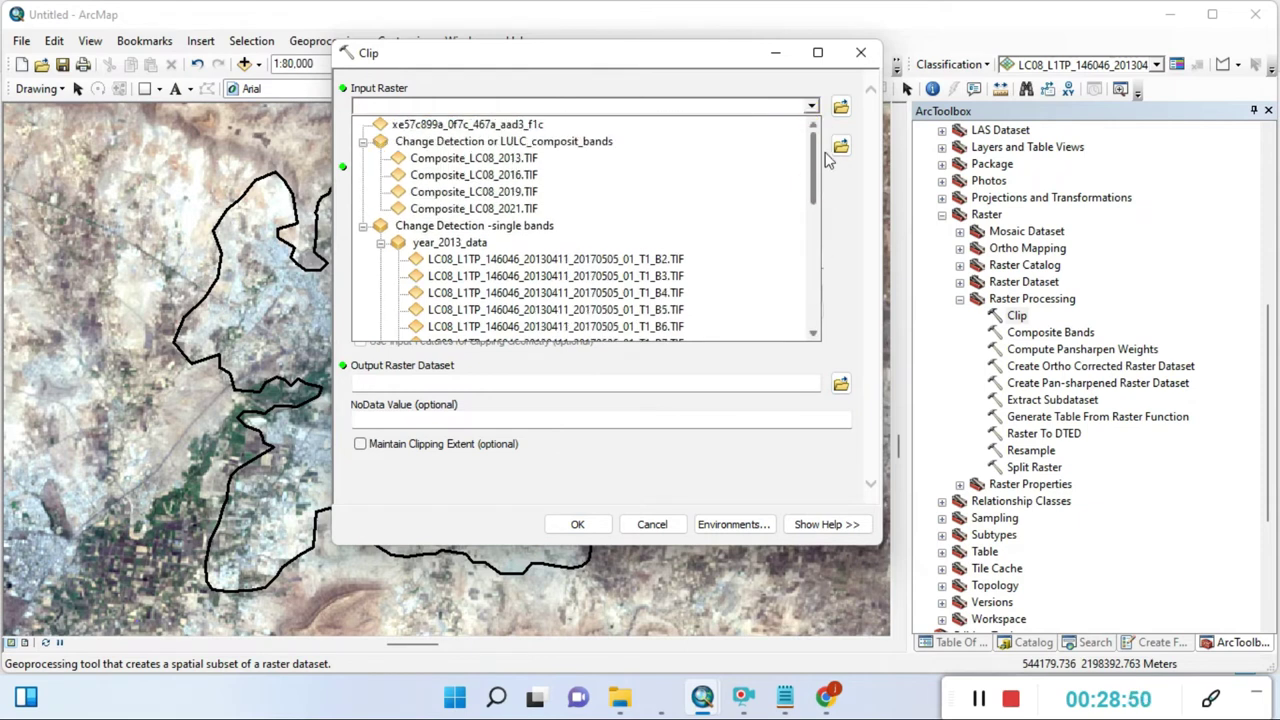
left_click(474, 160)
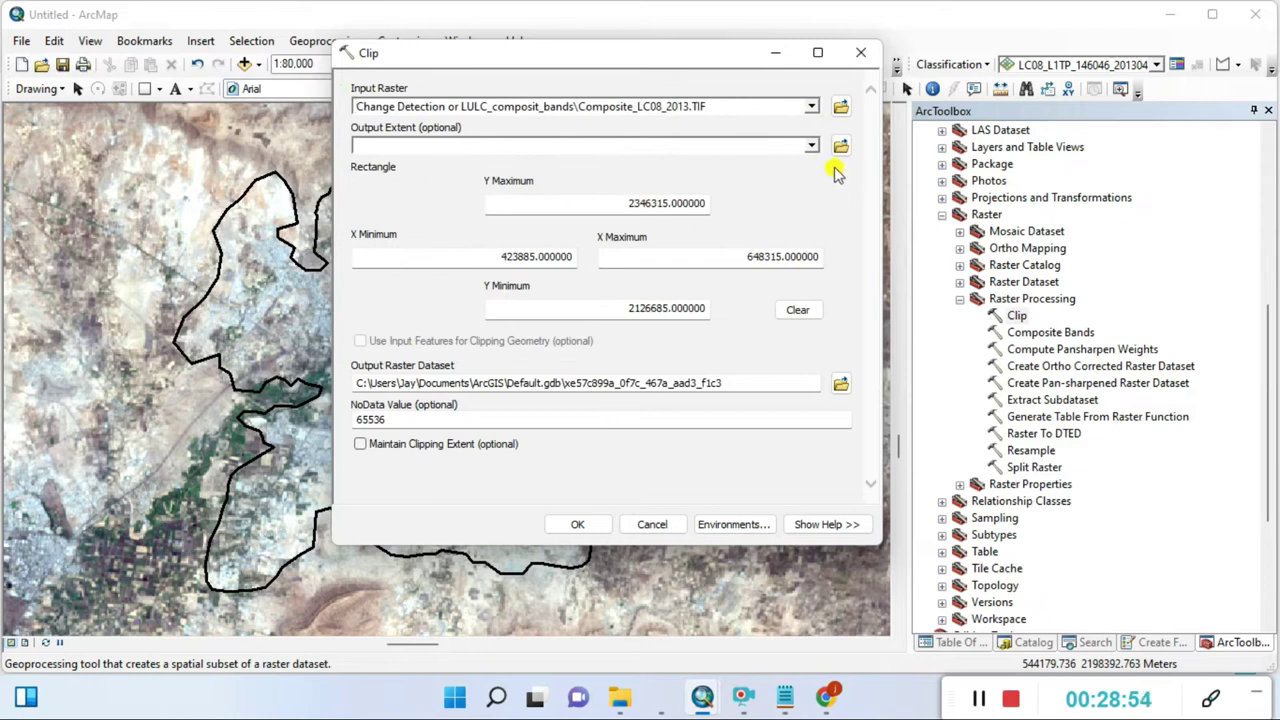
left_click(811, 145)
scroll(517, 197, "up", 7)
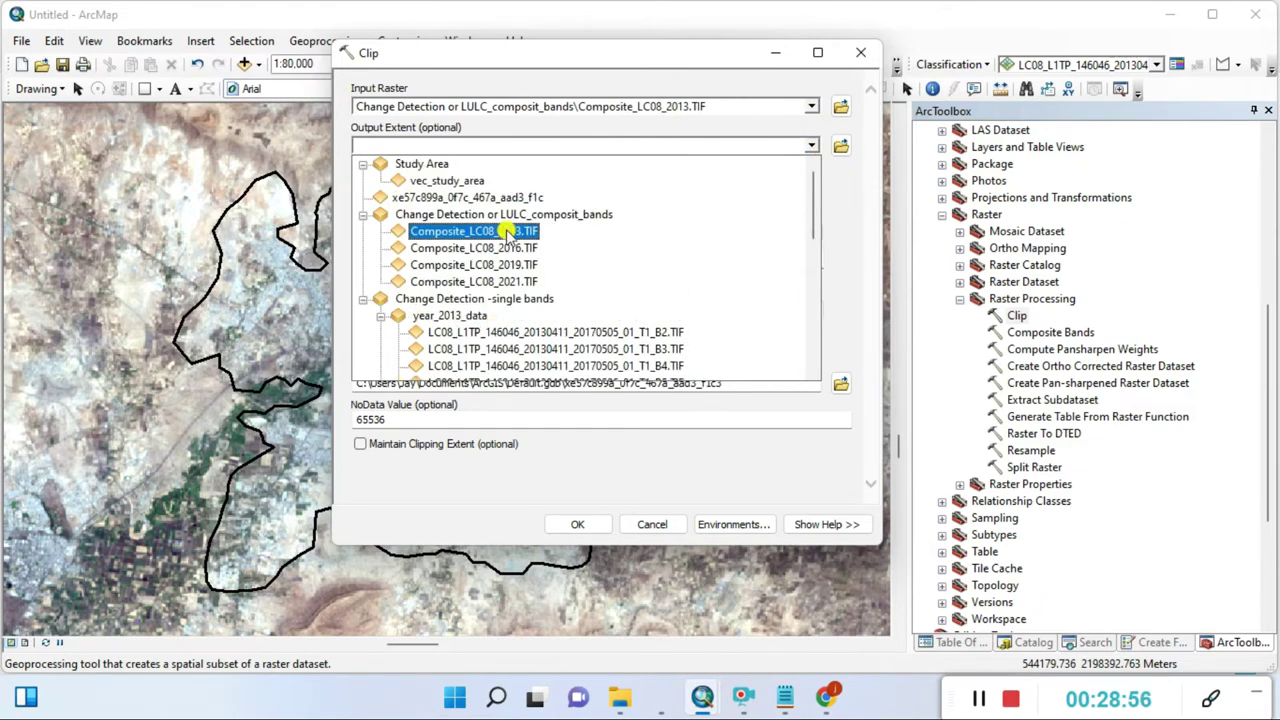
left_click(463, 181)
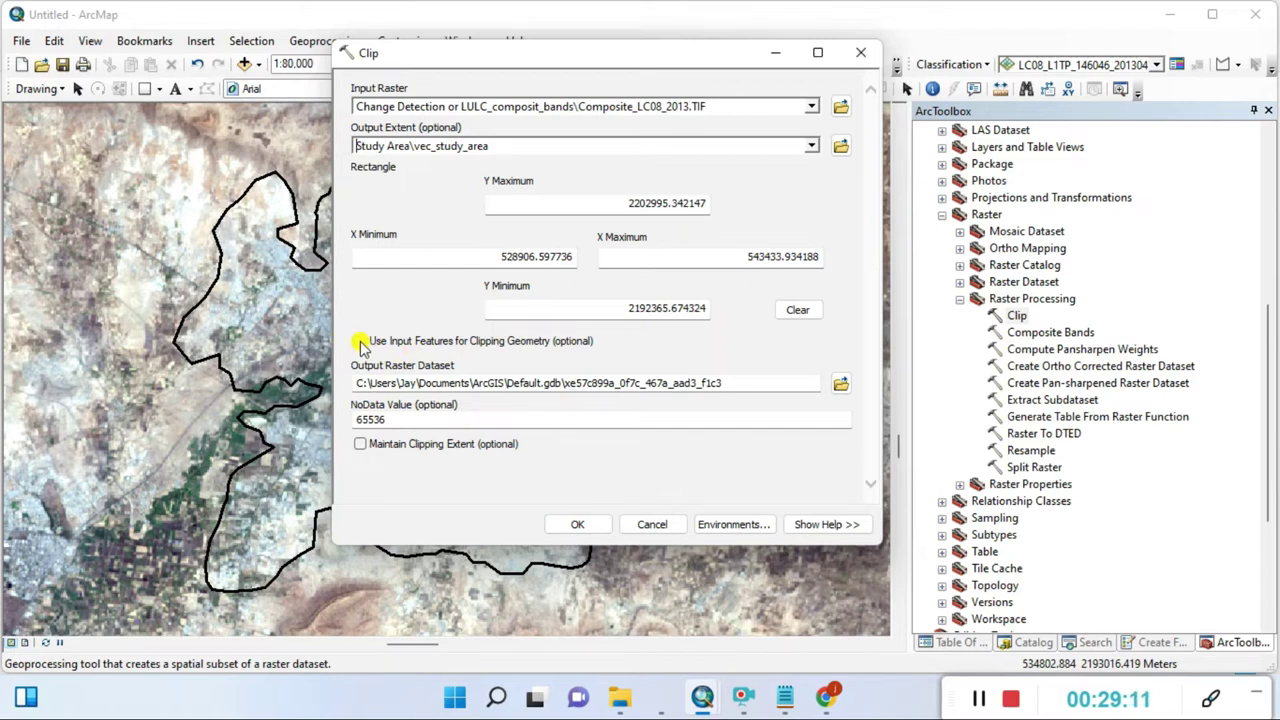
Step: Hide the composite bands group and briefly show xe57c899a_0f7c_467a_aad3_f1c to compare its rectangular extent with the study area boundary
left_click(962, 642)
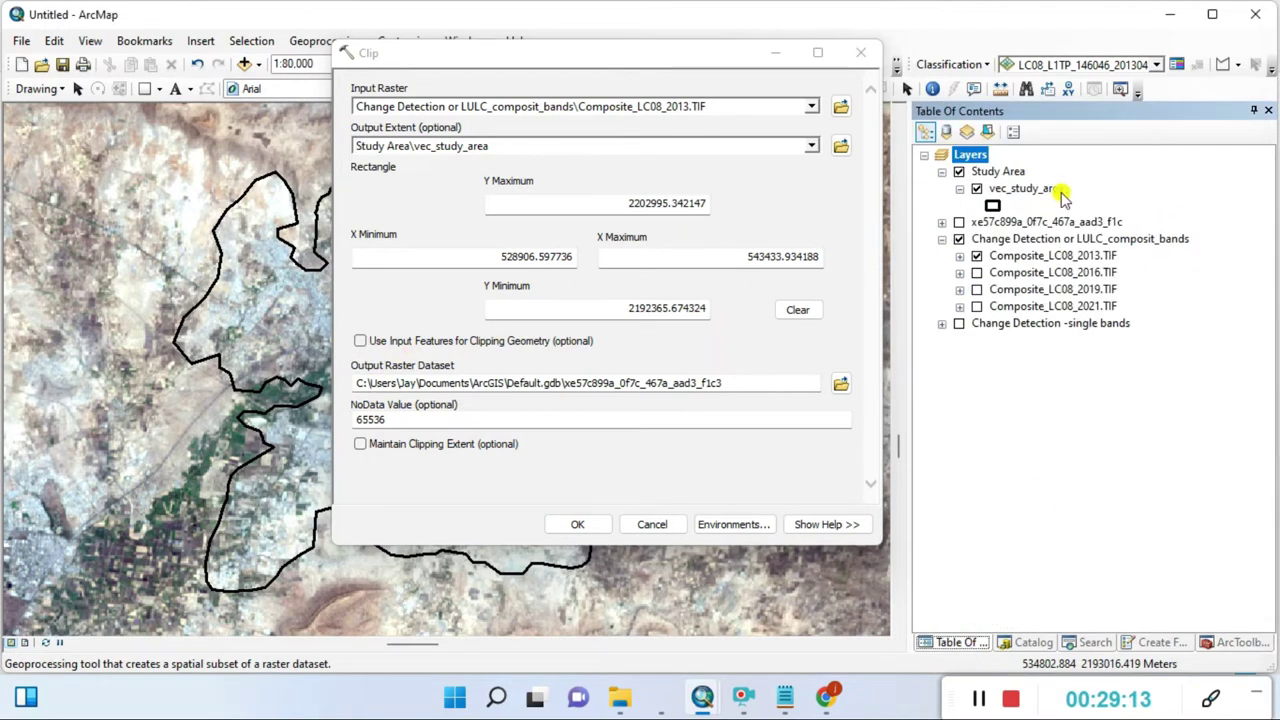
left_click_drag(652, 52, 952, 396)
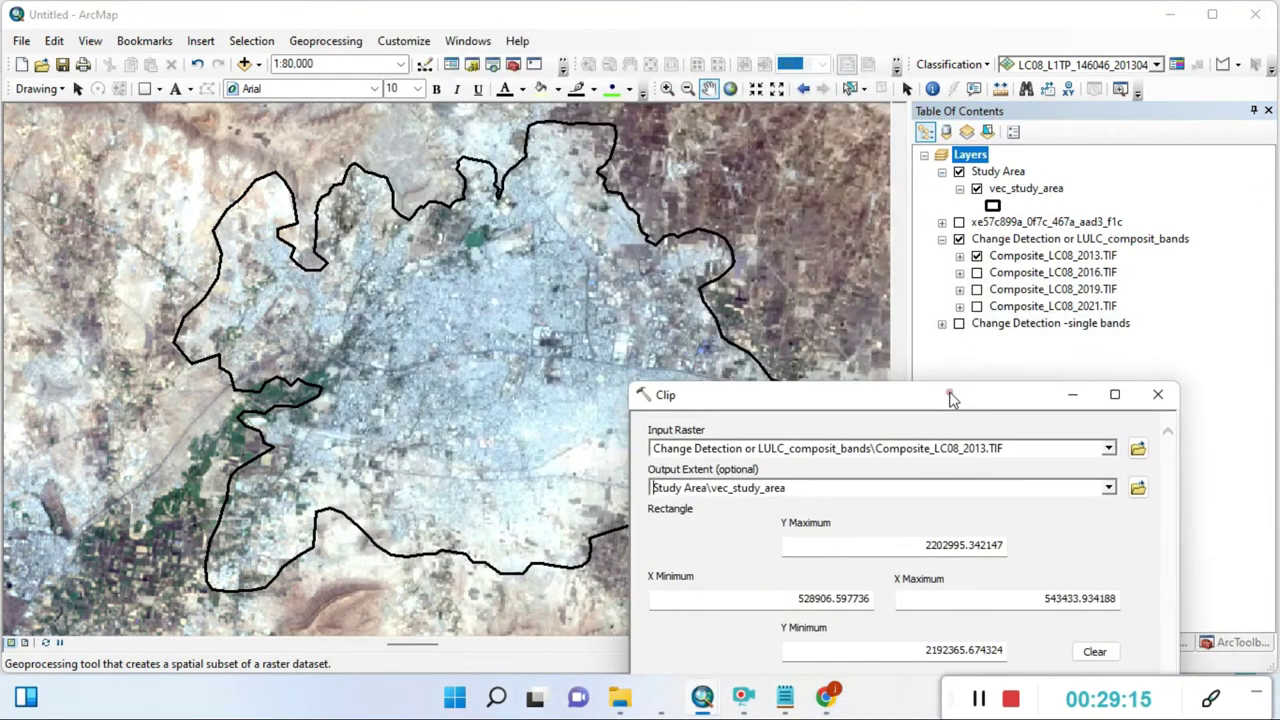
left_click(959, 239)
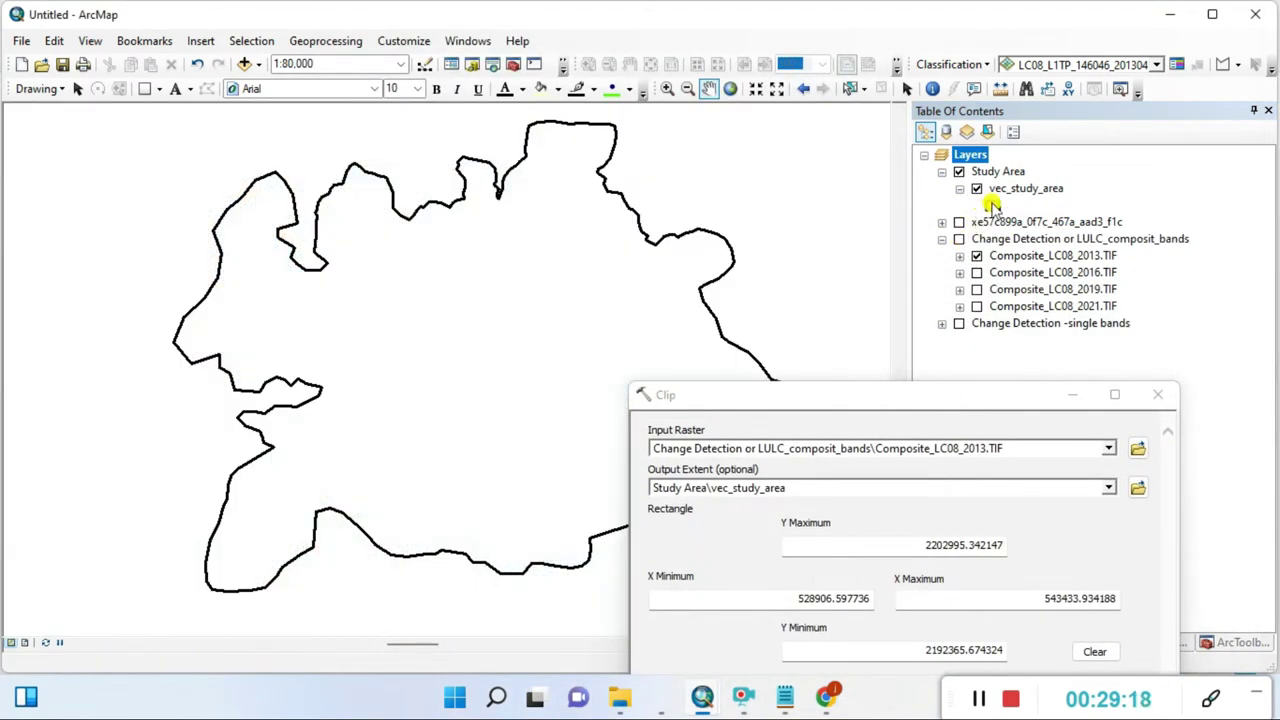
left_click(959, 222)
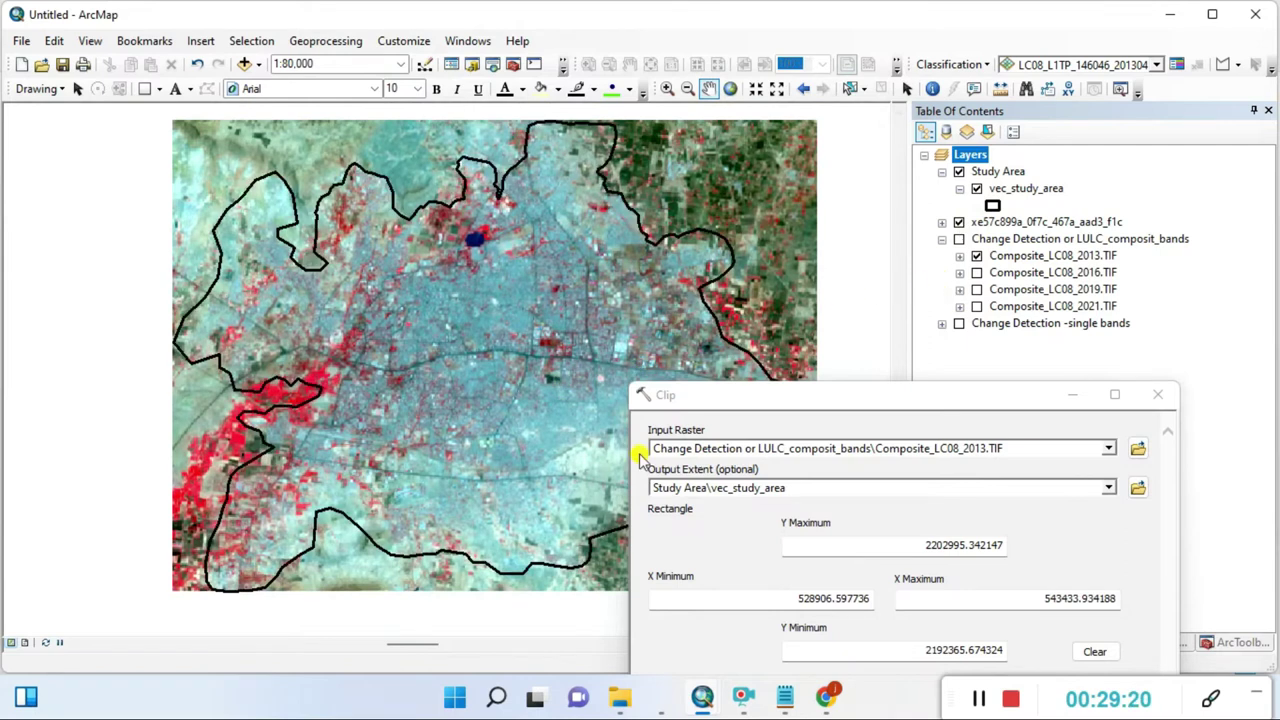
left_click_drag(763, 400, 860, 55)
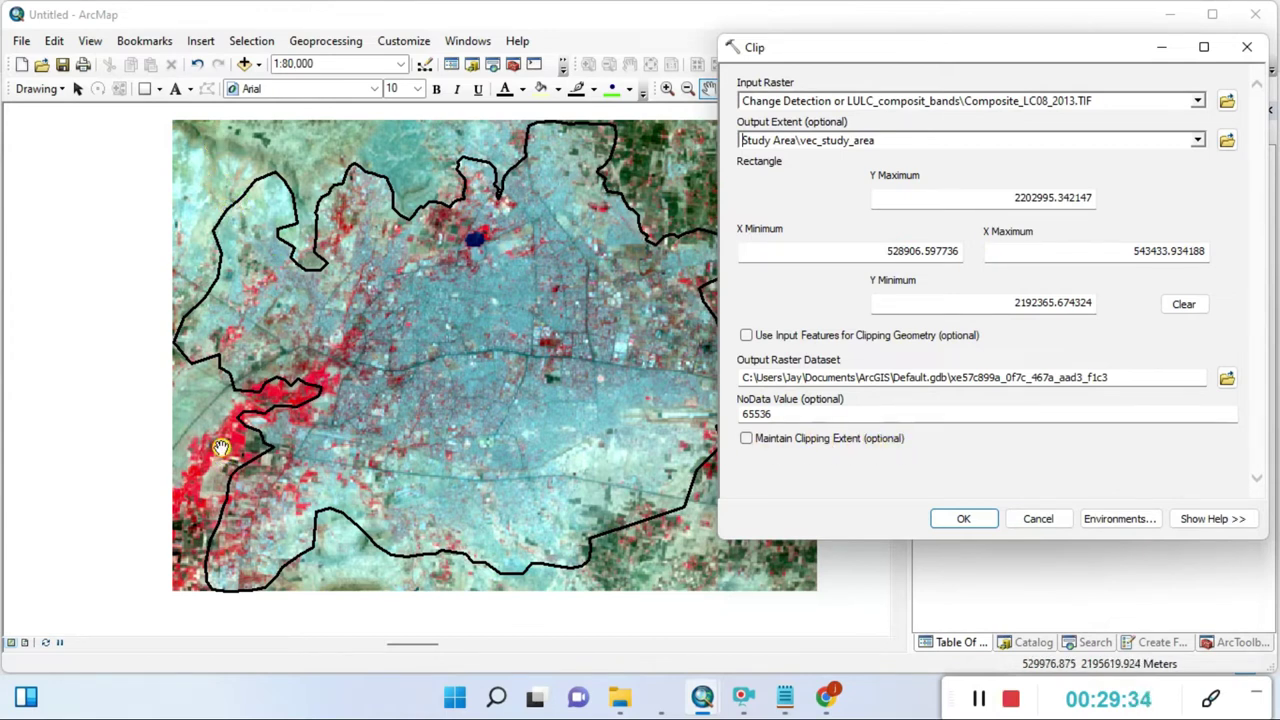
left_click(1162, 47)
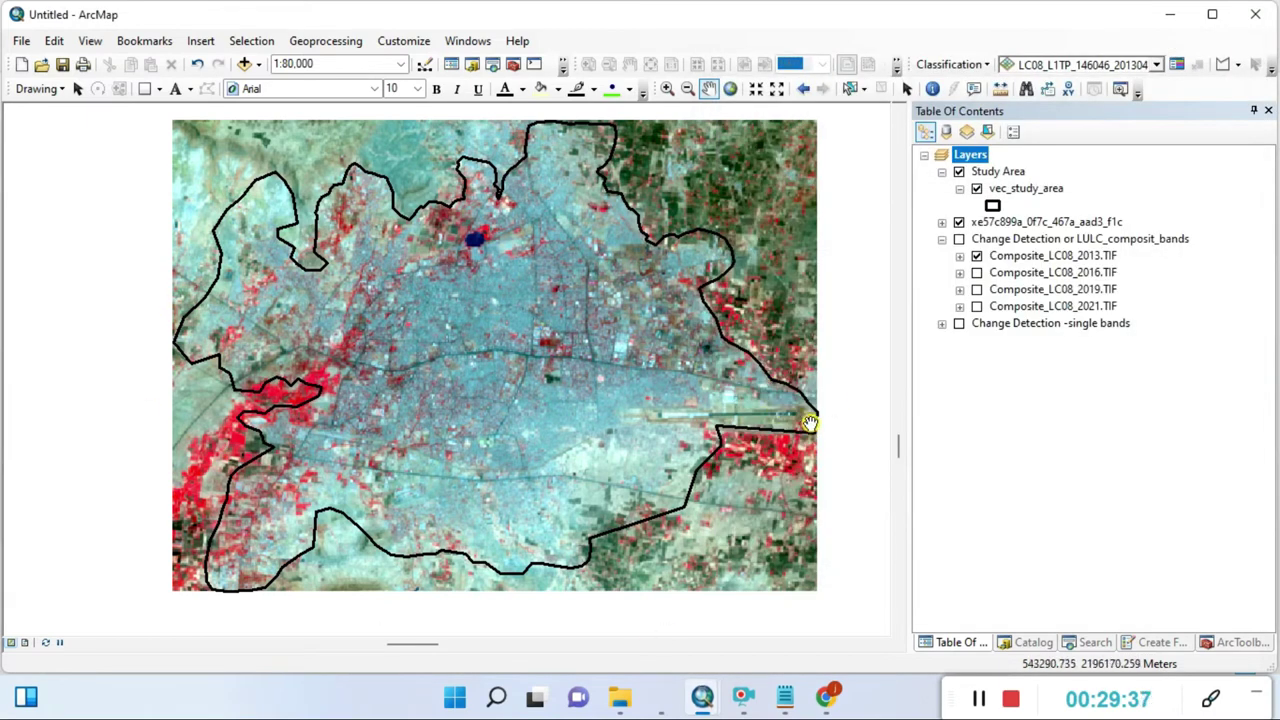
left_click(958, 224)
left_click(958, 222)
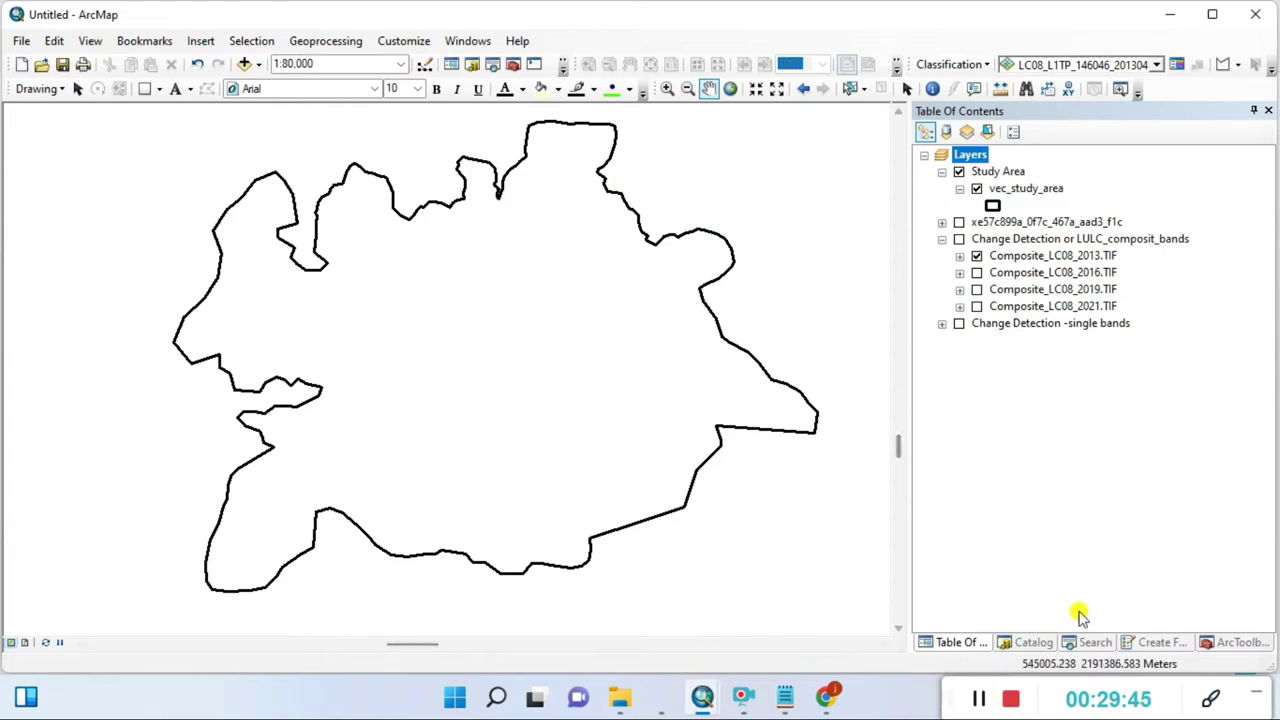
Step: Return to the Clip settings and enable Use Input Features for Clipping Geometry for the vec_study_area extent
mouse_move(713, 697)
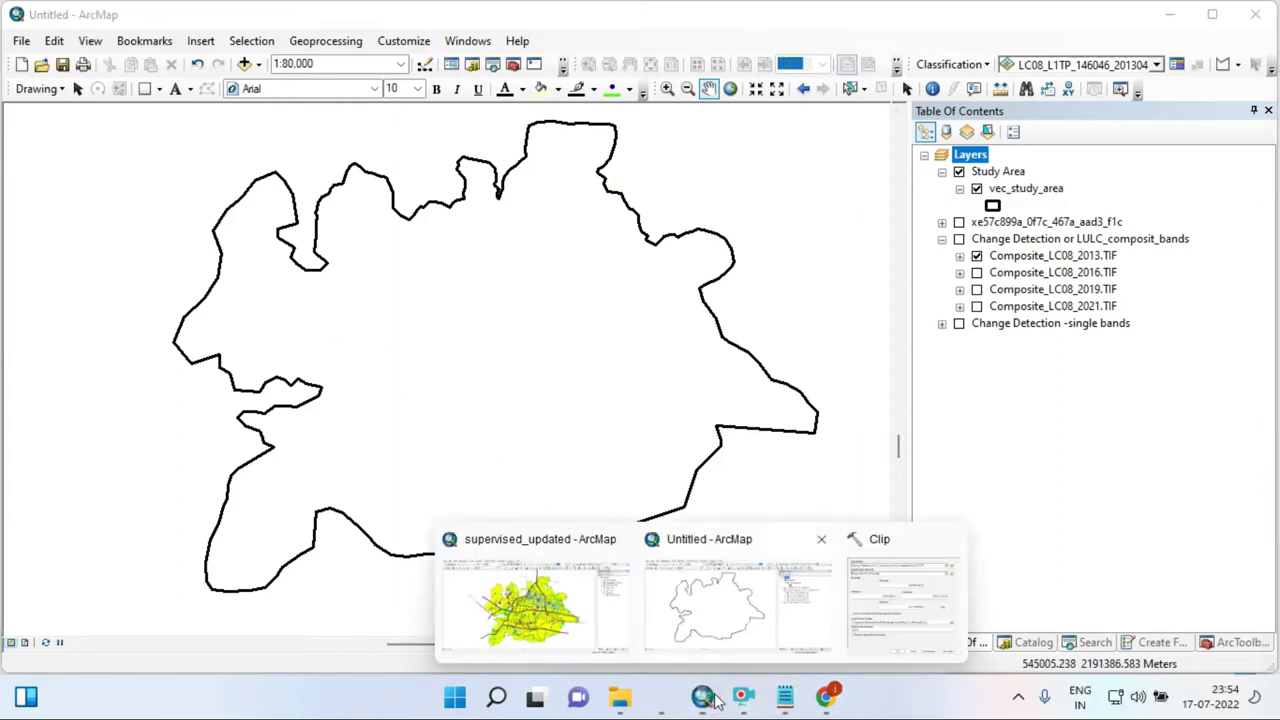
left_click(890, 616)
left_click(765, 343)
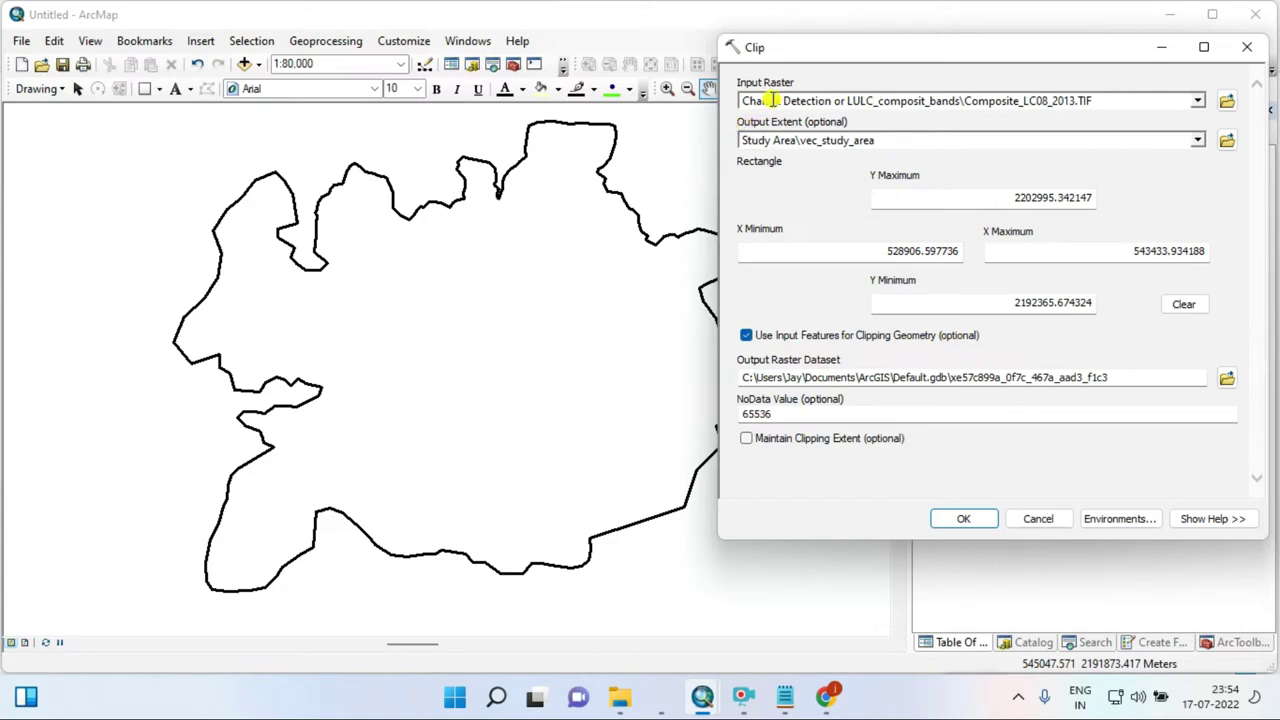
left_click_drag(769, 101, 930, 100)
left_click_drag(781, 140, 917, 136)
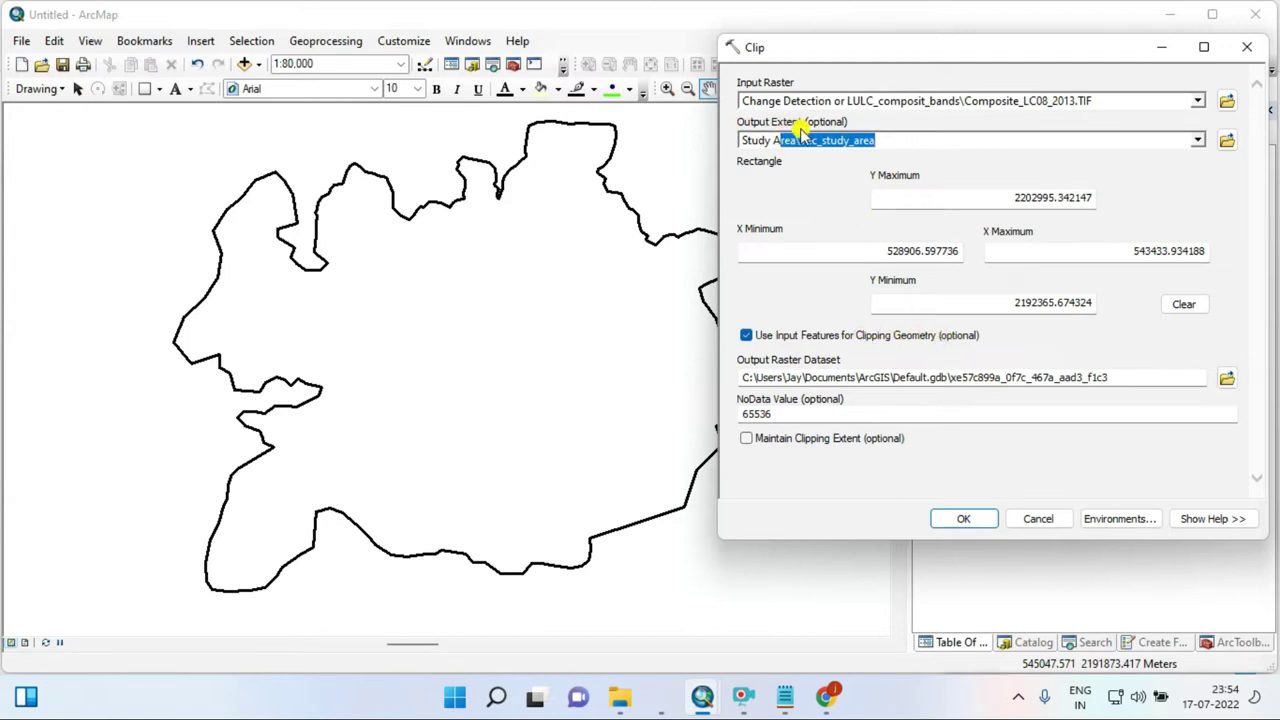
left_click(745, 336)
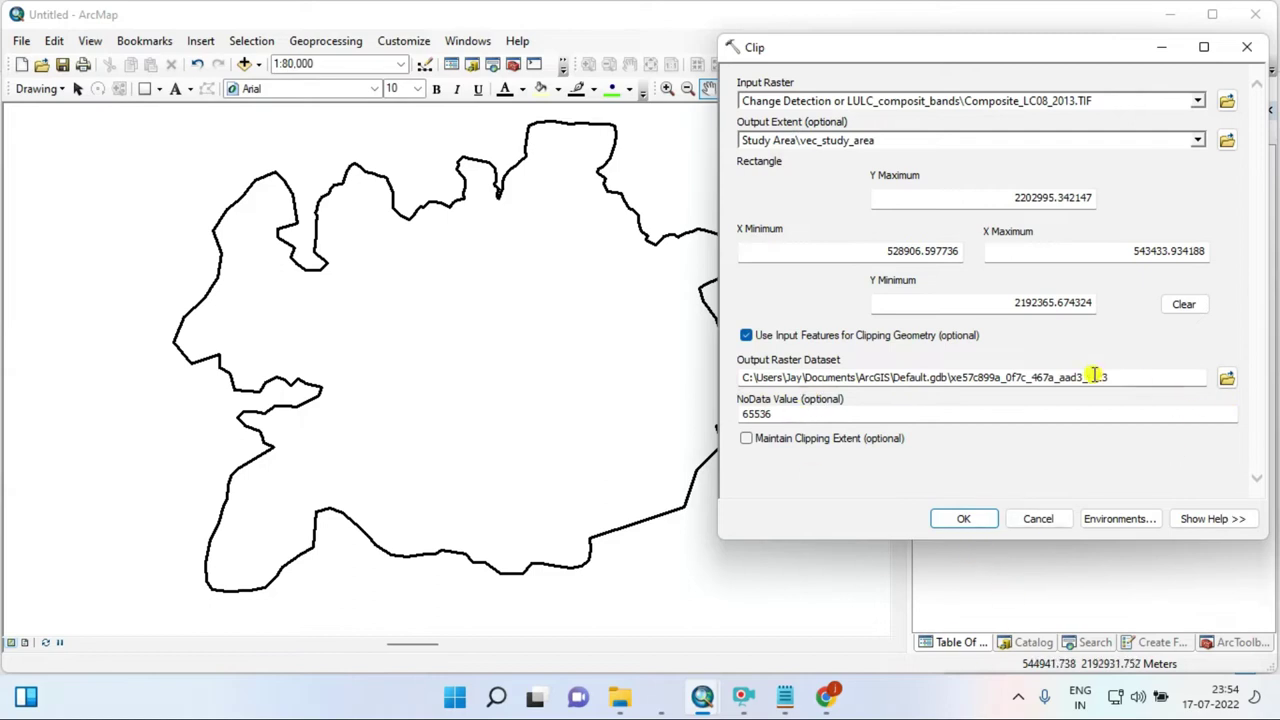
Step: Create a Clip_data folder inside D:\Reema_Project\07_Raster Data-L8 and open it as the output raster location
left_click(1227, 377)
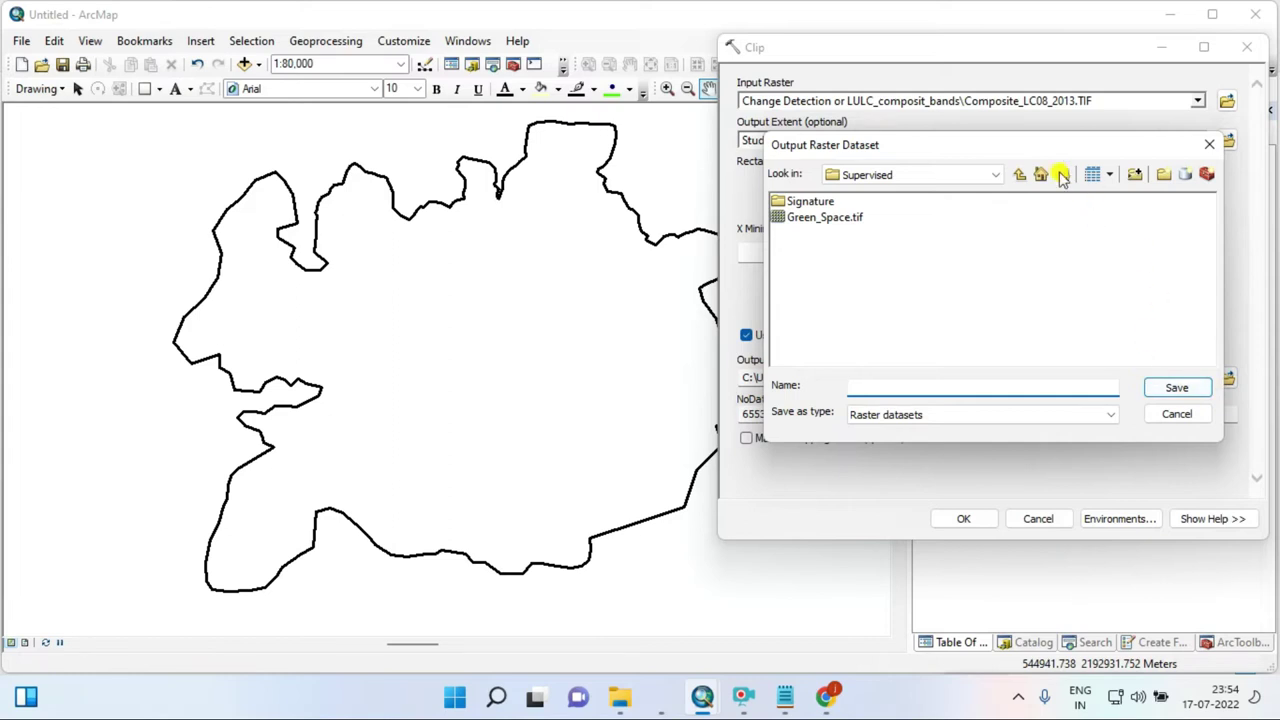
left_click(1019, 175)
left_click(1019, 175)
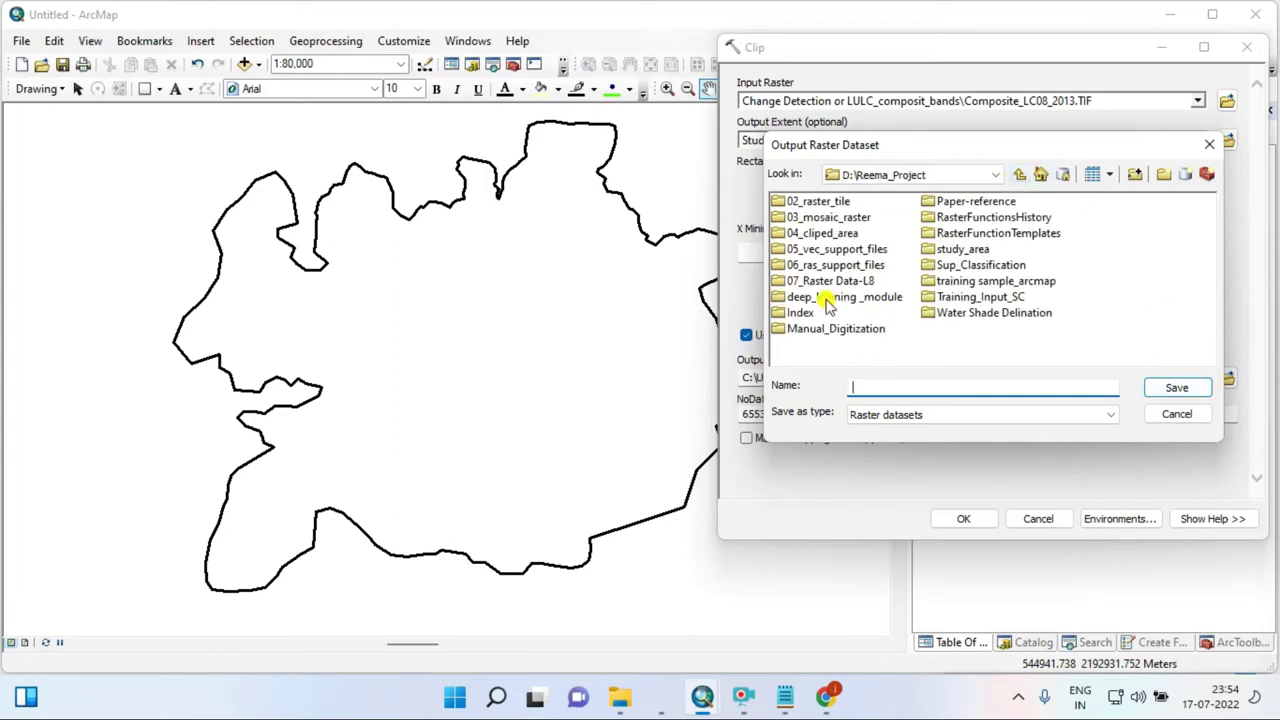
double_click(822, 282)
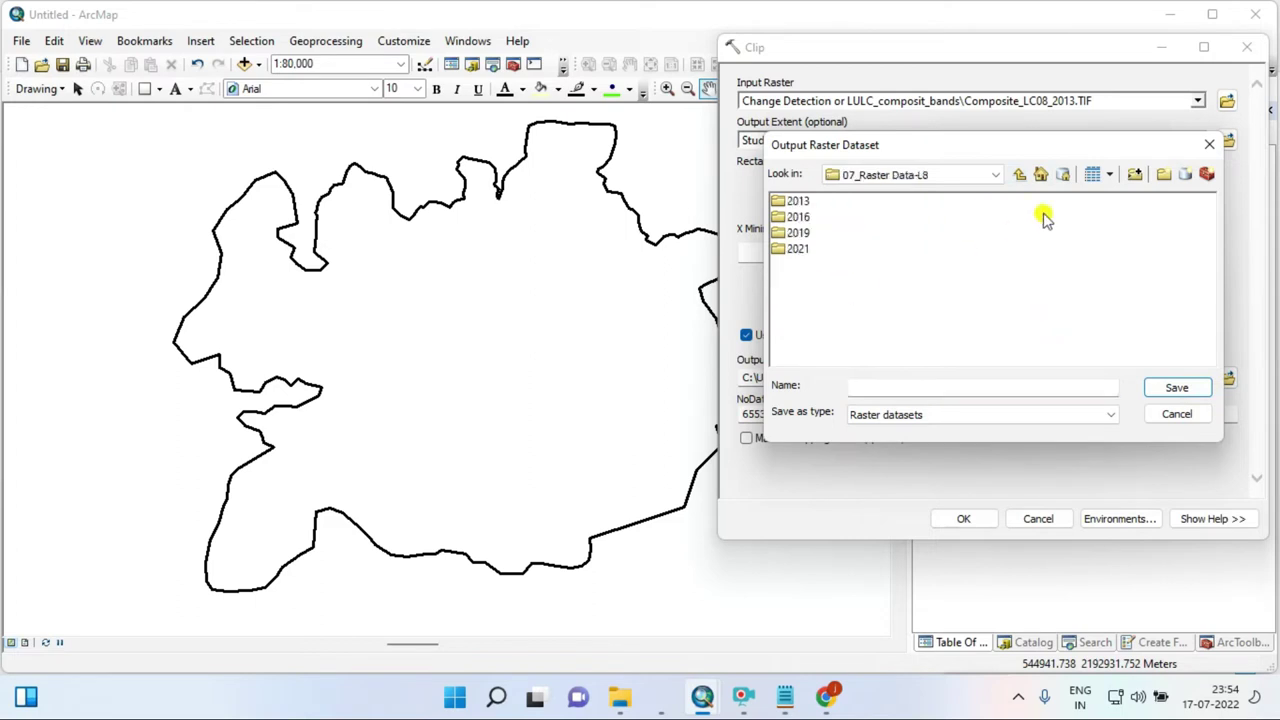
left_click(1163, 174)
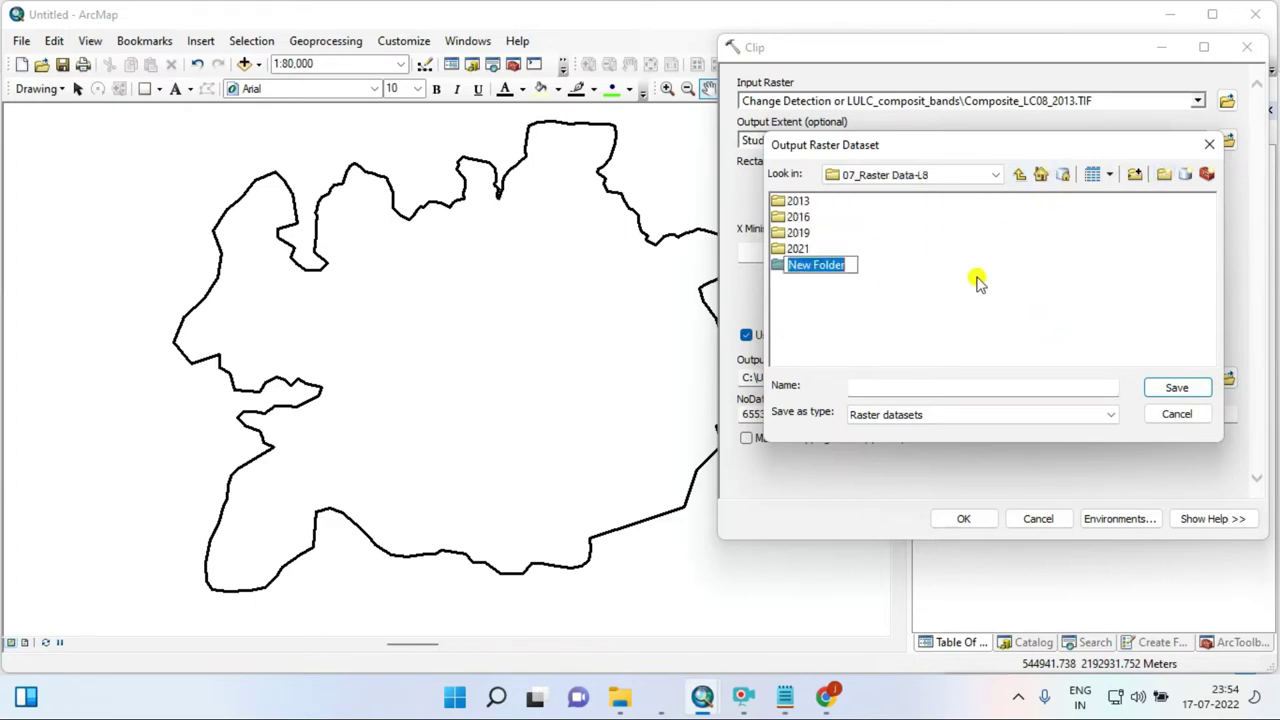
type("clip")
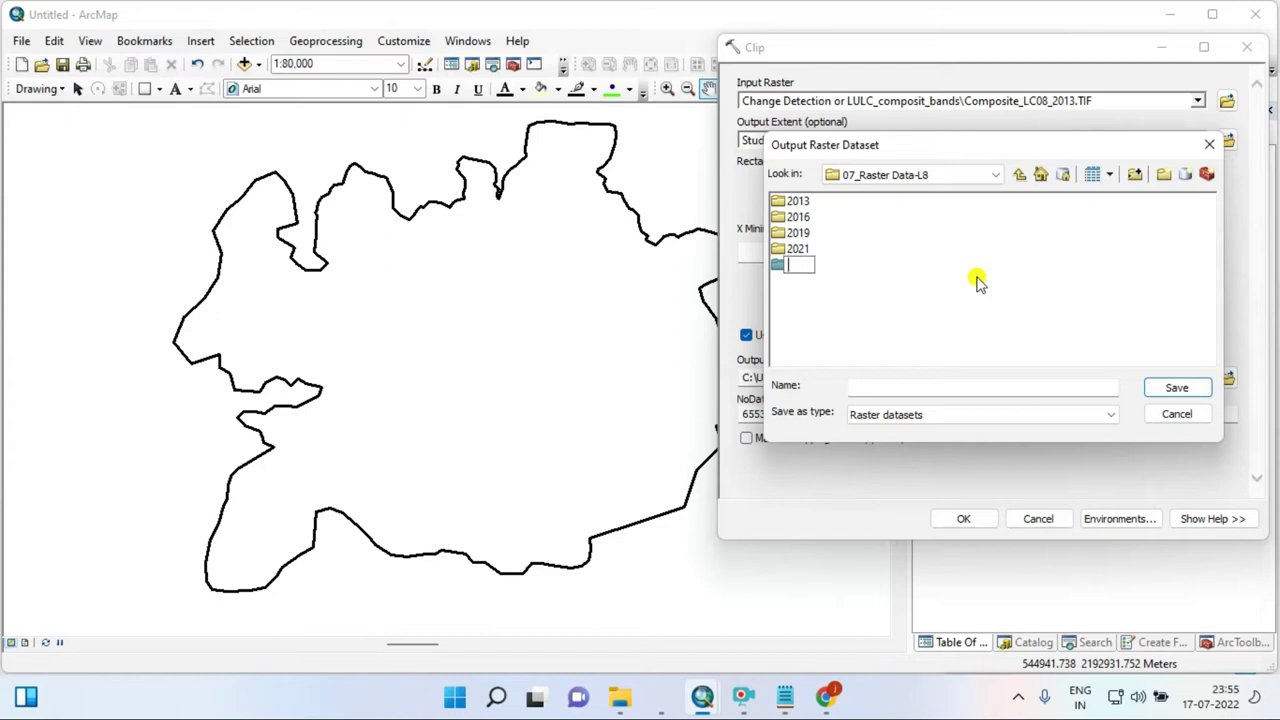
type("p_data")
left_click(977, 281)
double_click(815, 266)
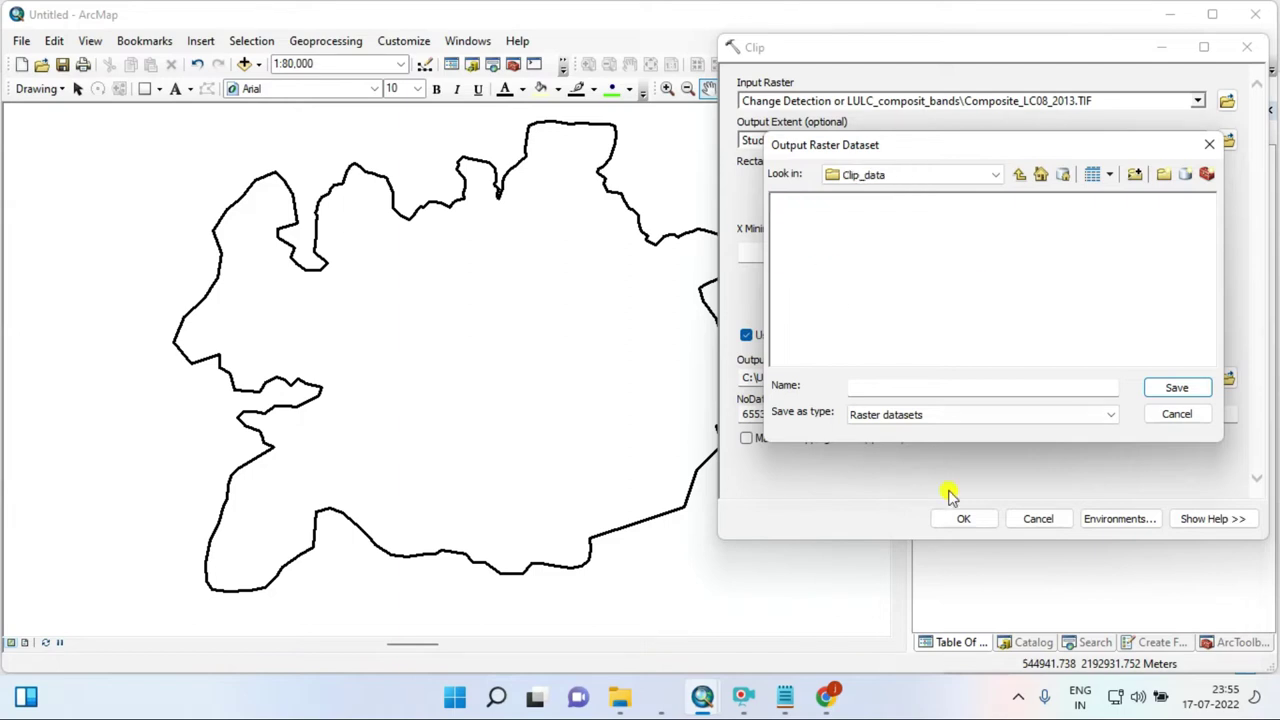
Step: Name the output raster L8_Data_2013.tif and run the Clip tool
left_click(891, 385)
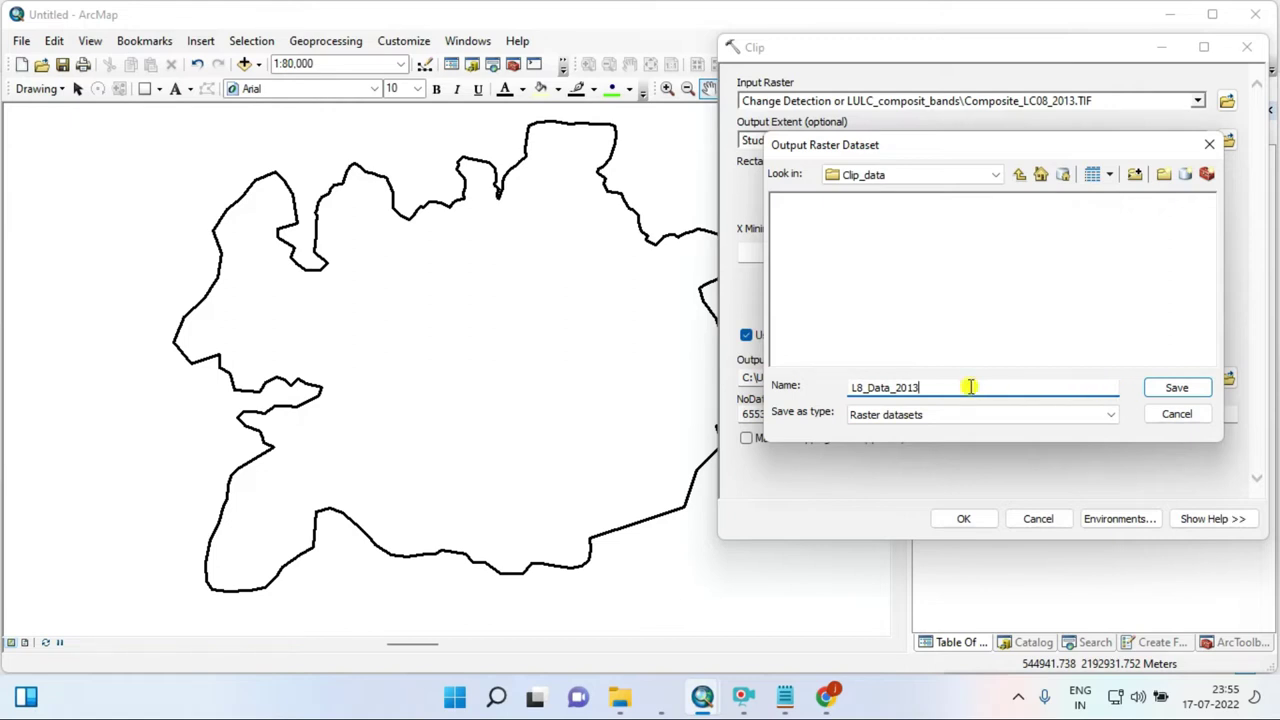
left_click(962, 418)
left_click(961, 419)
left_click(956, 387)
type(".tif")
left_click(1172, 388)
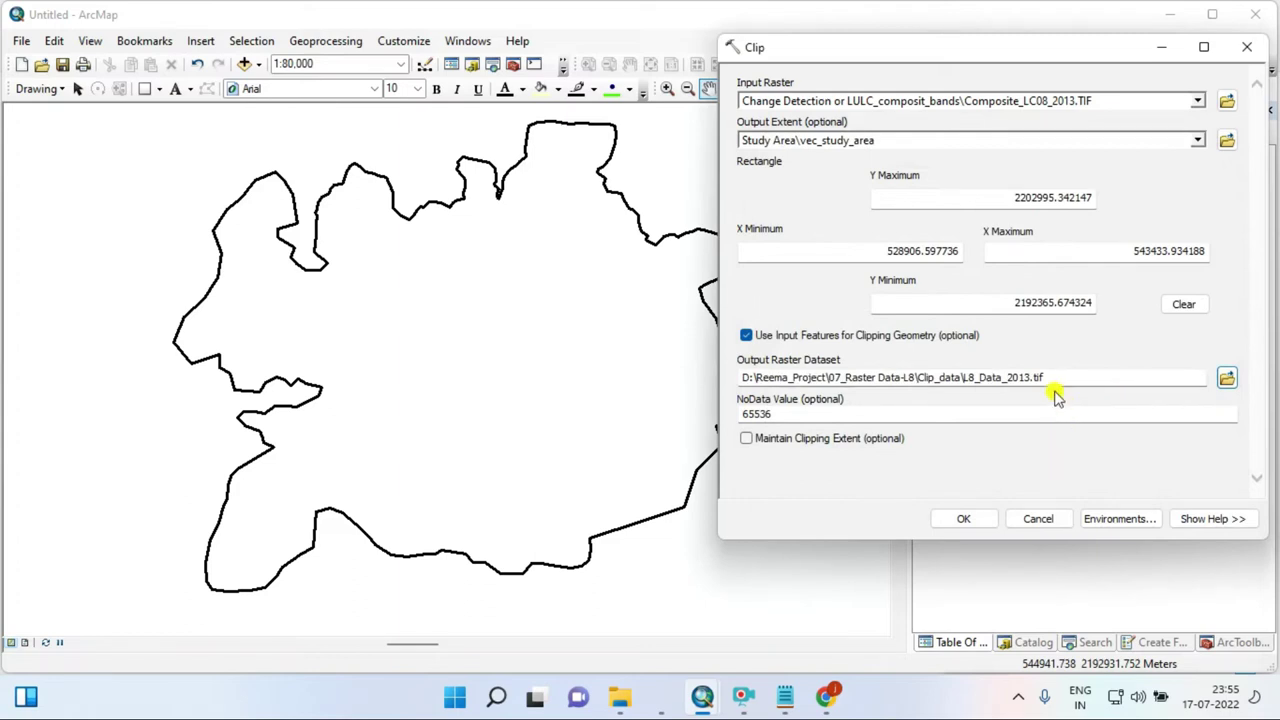
left_click_drag(1050, 376, 975, 377)
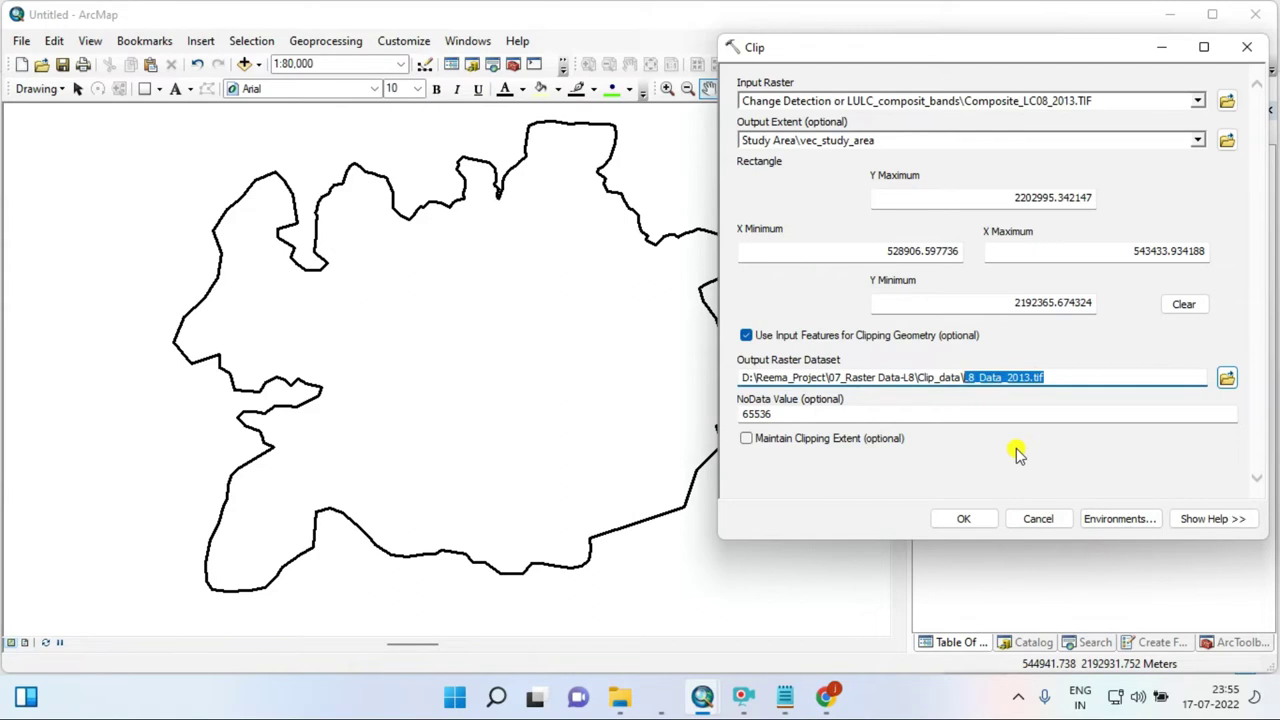
left_click(825, 440)
left_click(966, 518)
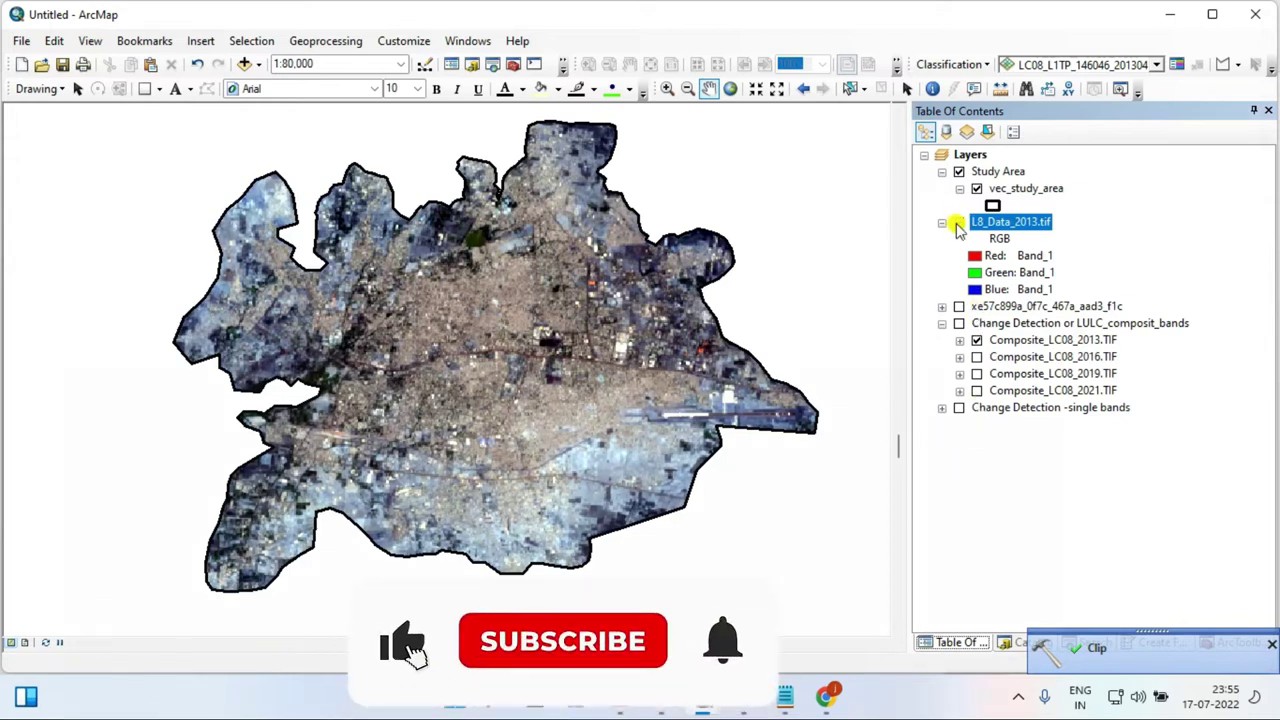
Step: Toggle L8_Data_2013.tif and xe57c899a_0f7c_467a_aad3_f1c to compare the boundary clip with the rectangular clip
left_click(943, 222)
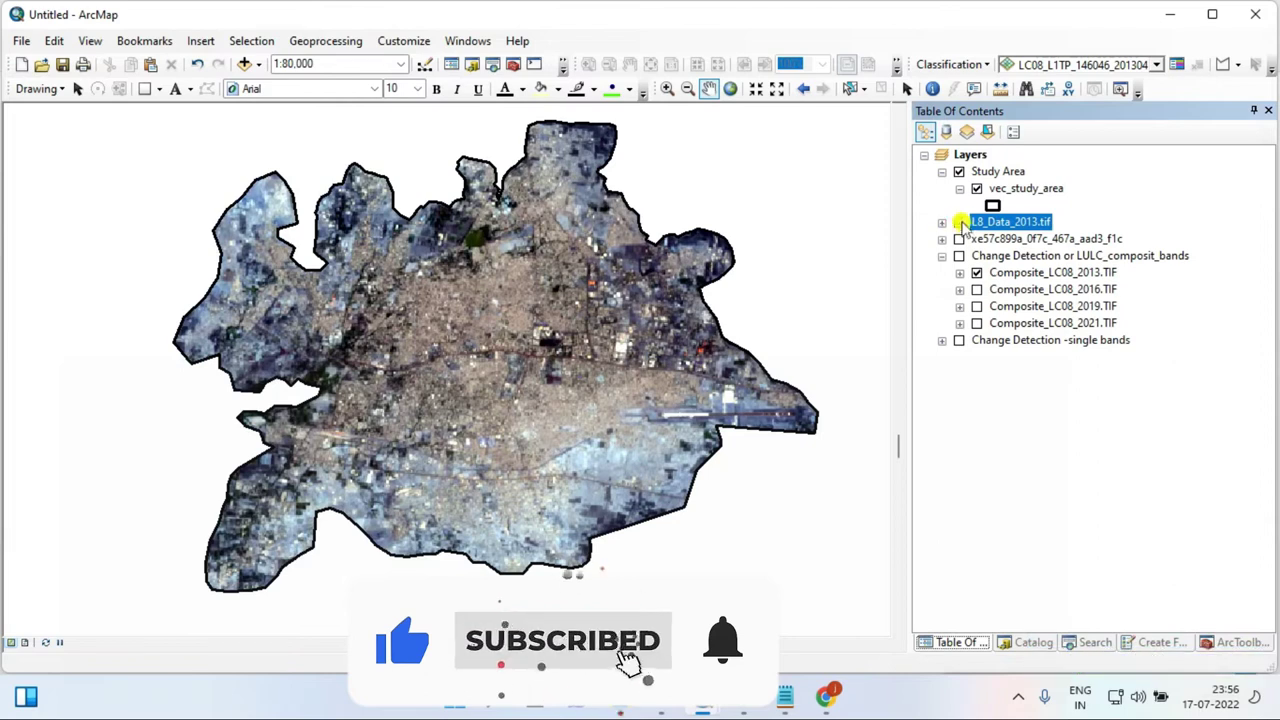
left_click(959, 222)
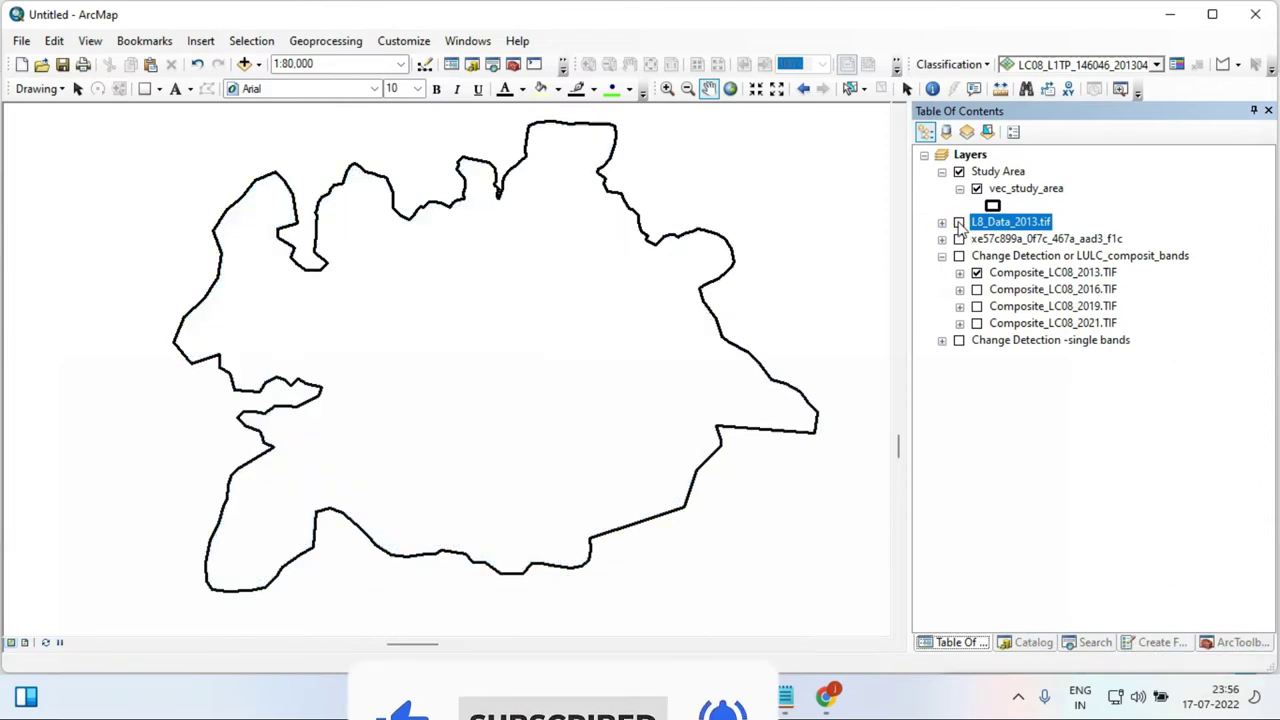
left_click(959, 239)
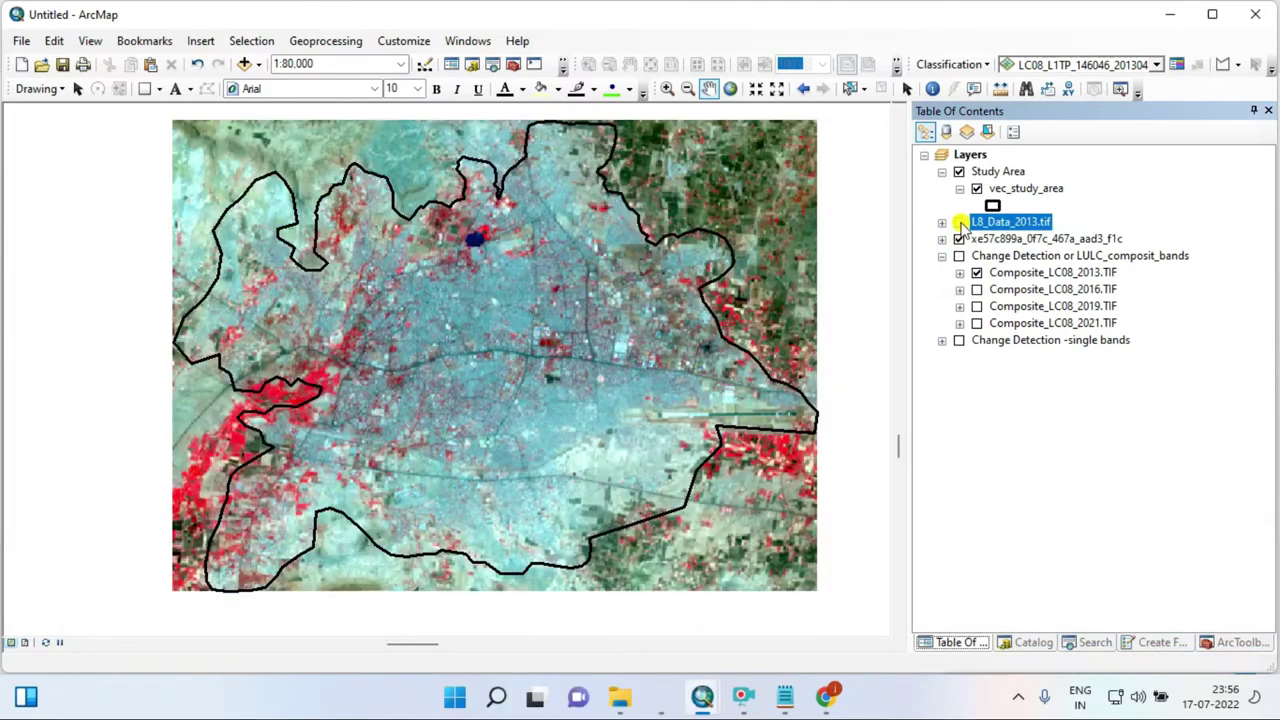
left_click(959, 239)
left_click(959, 239)
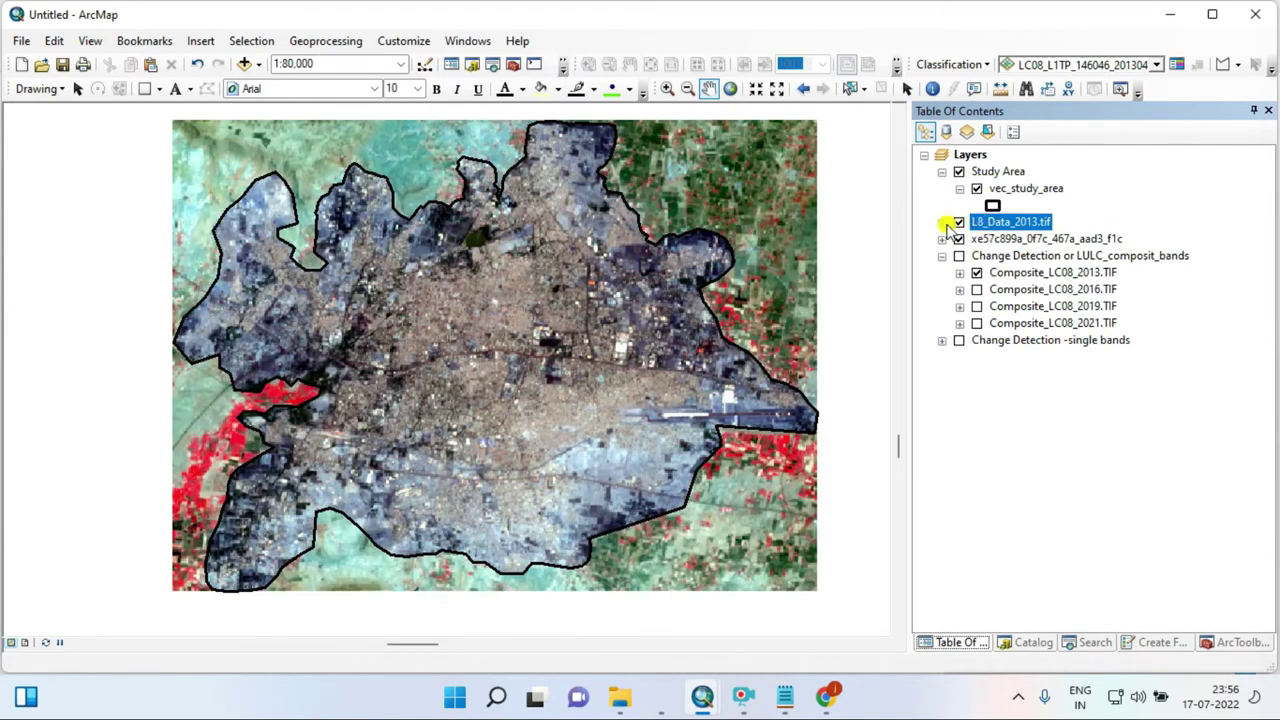
Step: Set the RGB composite of L8_Data_2013.tif to the fourth band for red, third for green and second for blue
left_click(943, 222)
left_click(984, 255)
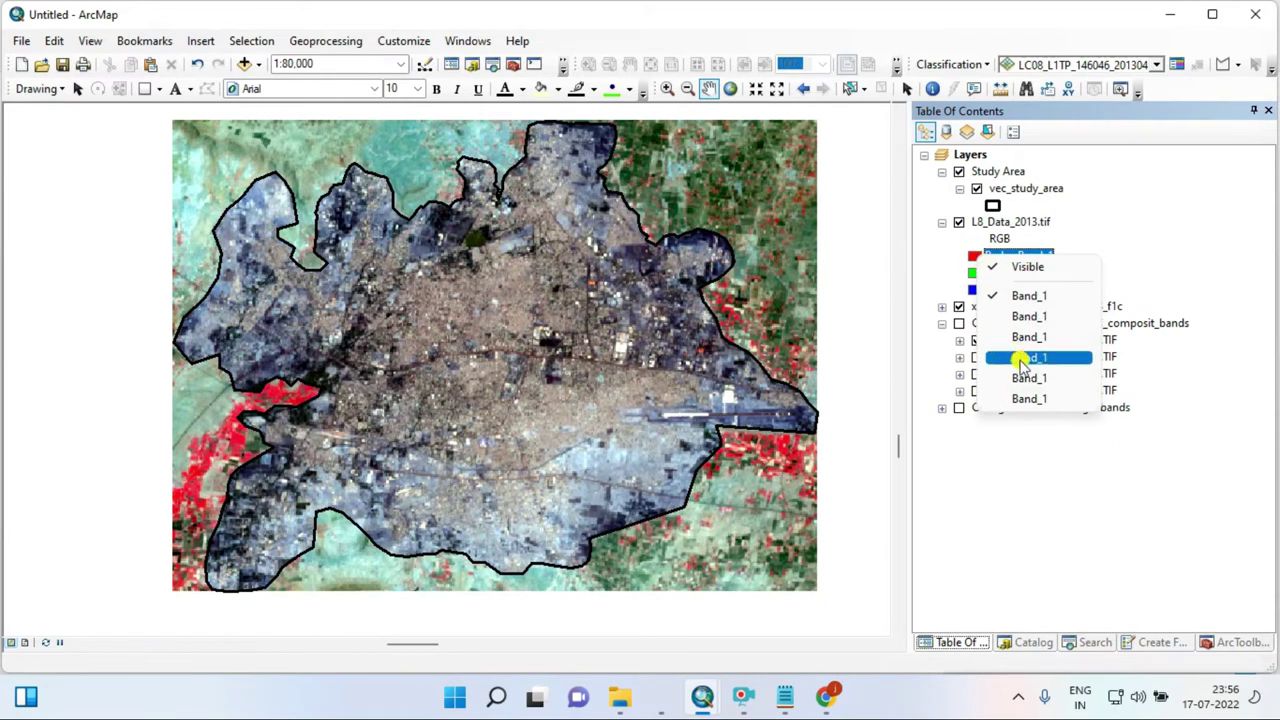
left_click(1020, 360)
left_click(1020, 272)
left_click(1020, 357)
left_click(985, 290)
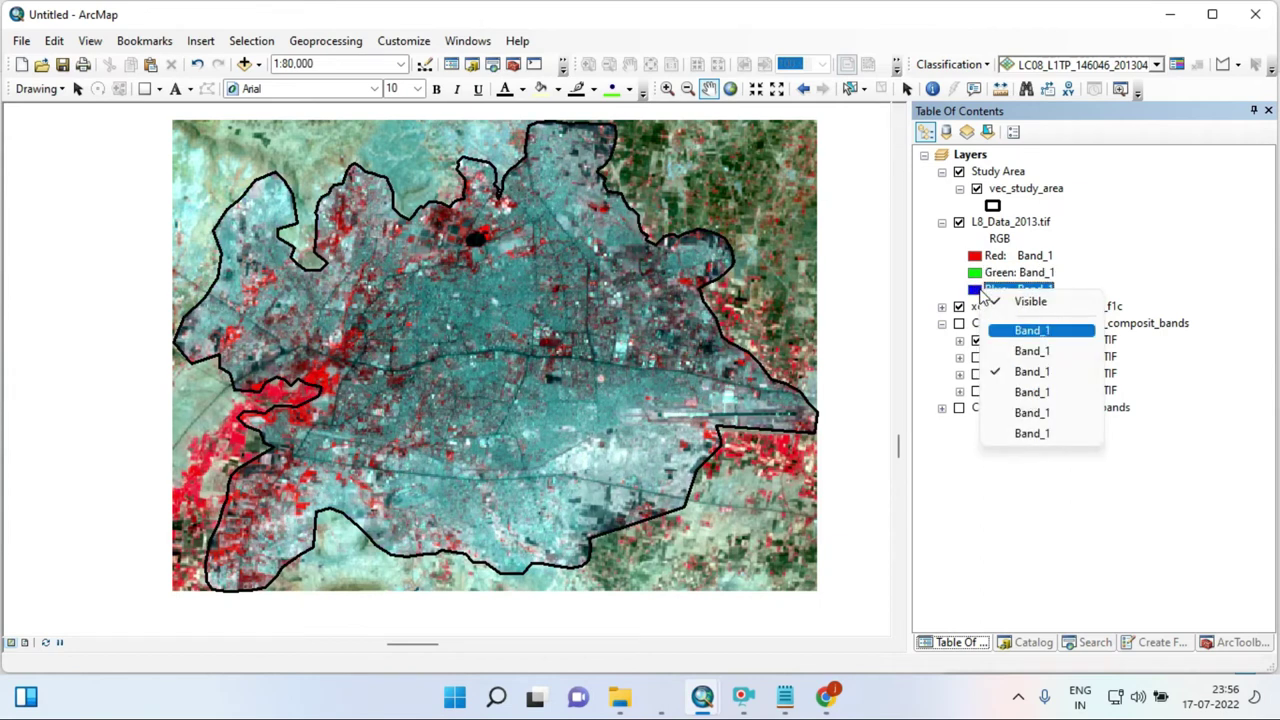
left_click(1030, 368)
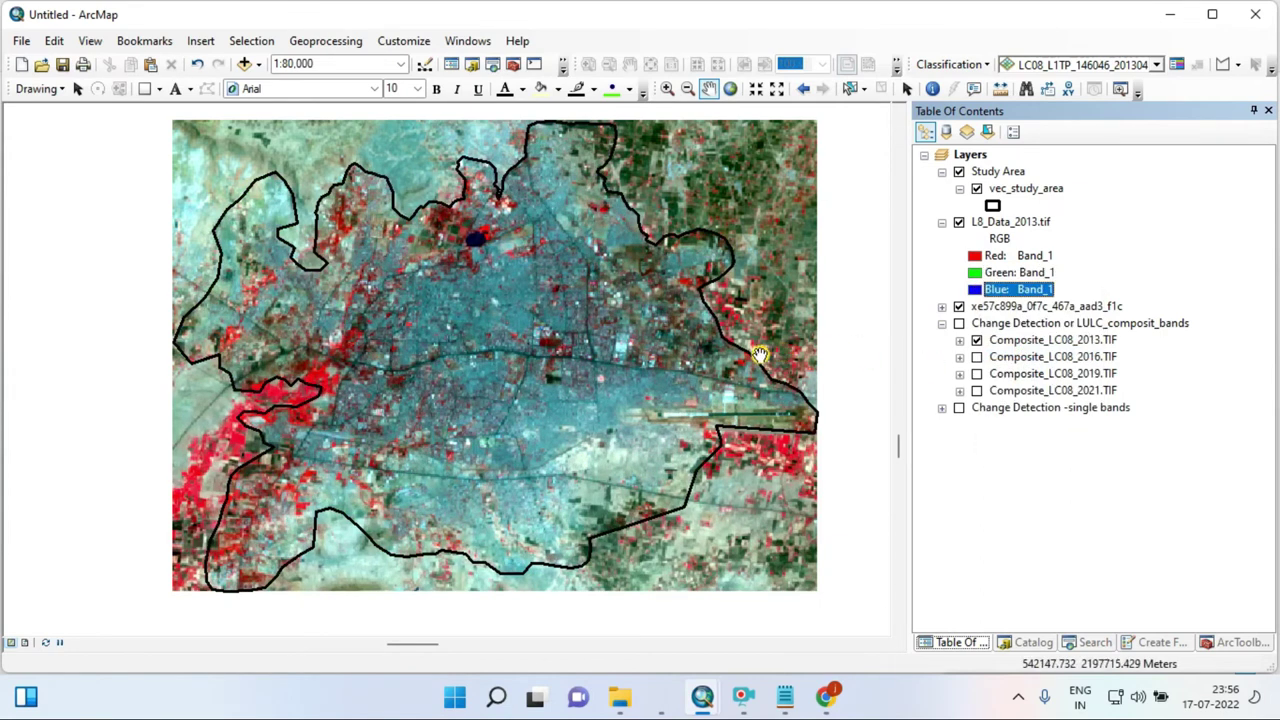
Step: Hide and collapse L8_Data_2013.tif, and remove the rectangular clip layer xe57c899a_0f7c_467a_aad3_f1c from the map
left_click(958, 306)
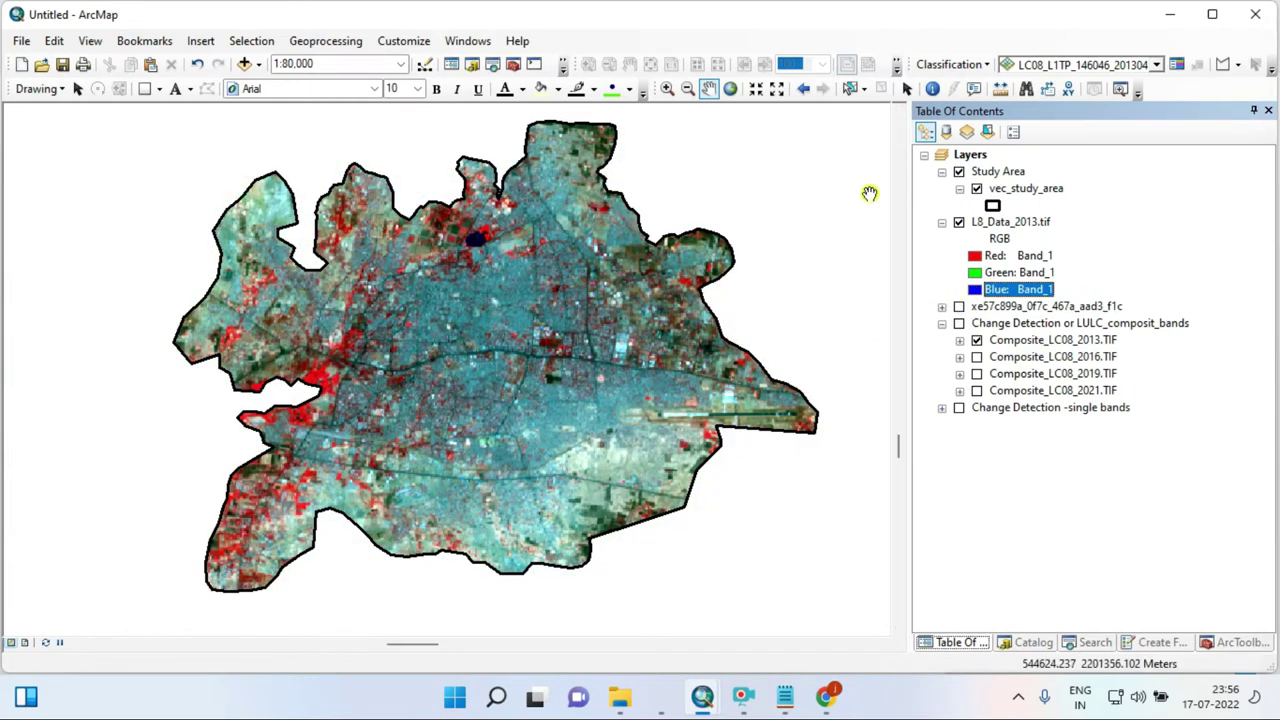
left_click(959, 222)
left_click(942, 222)
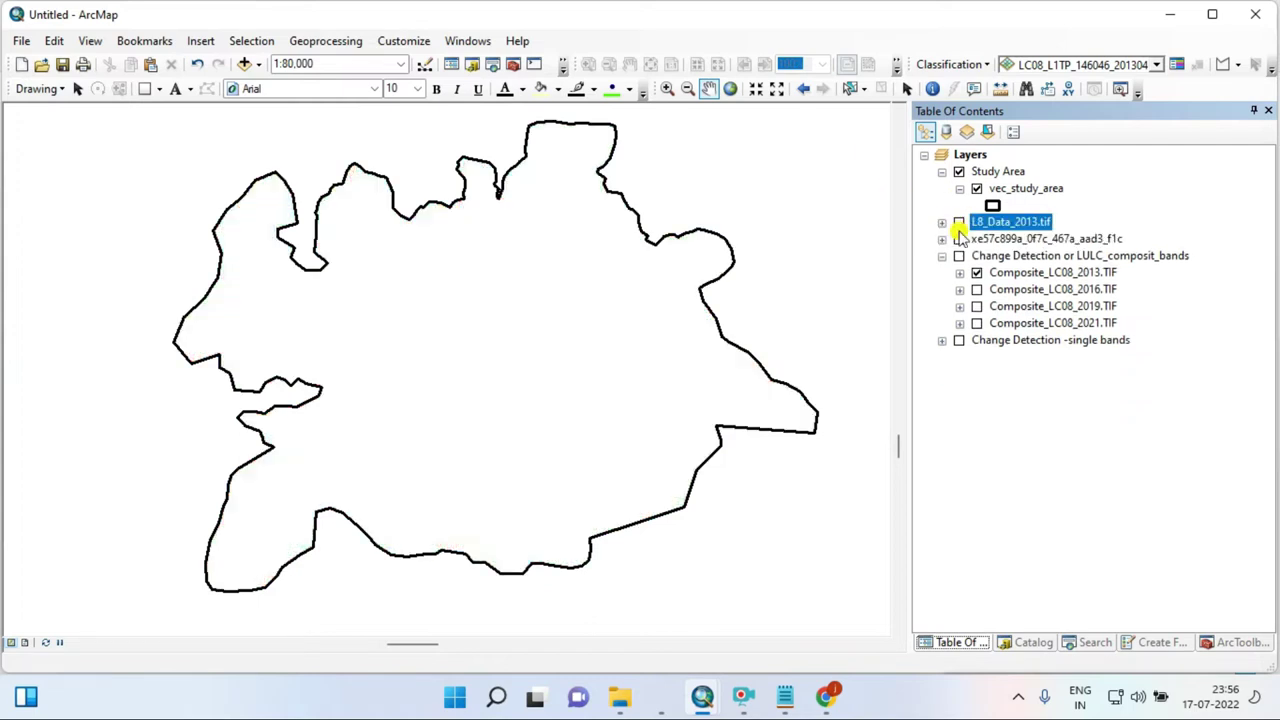
right_click(980, 240)
left_click(1022, 273)
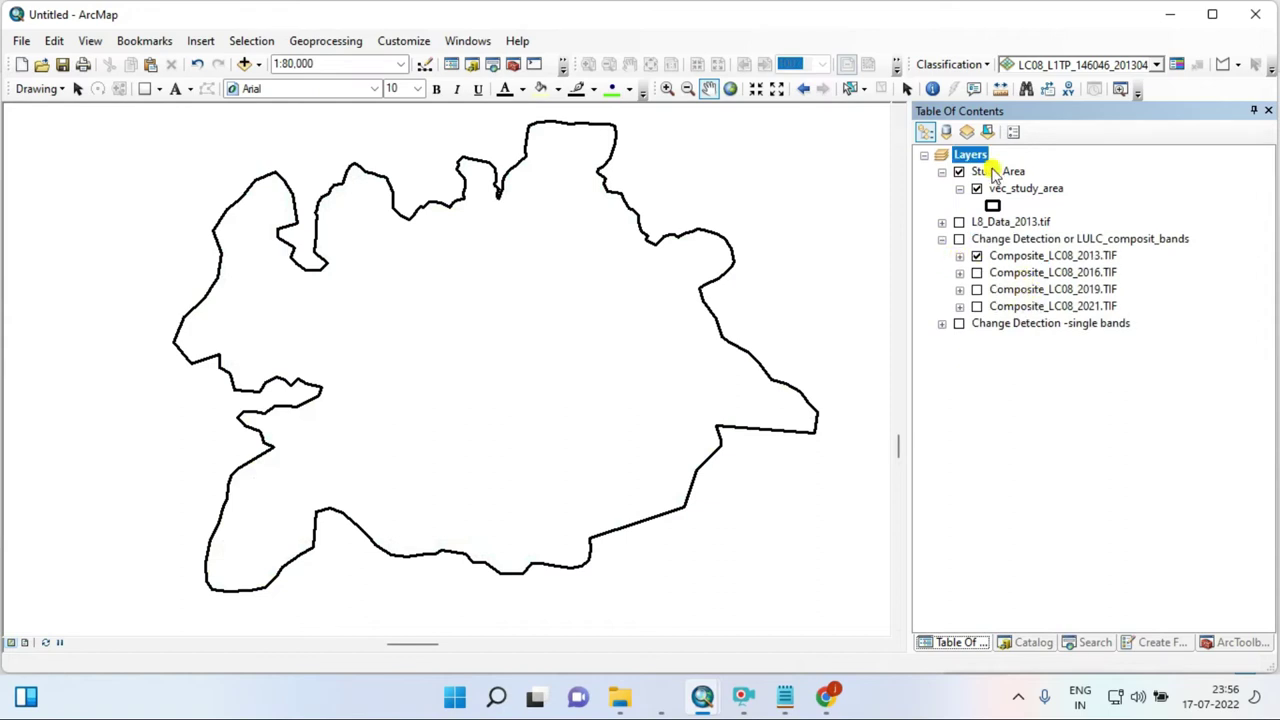
Step: Open the raster Clip tool again and set Composite_LC08_2016.TIF as the input raster
left_click(1240, 642)
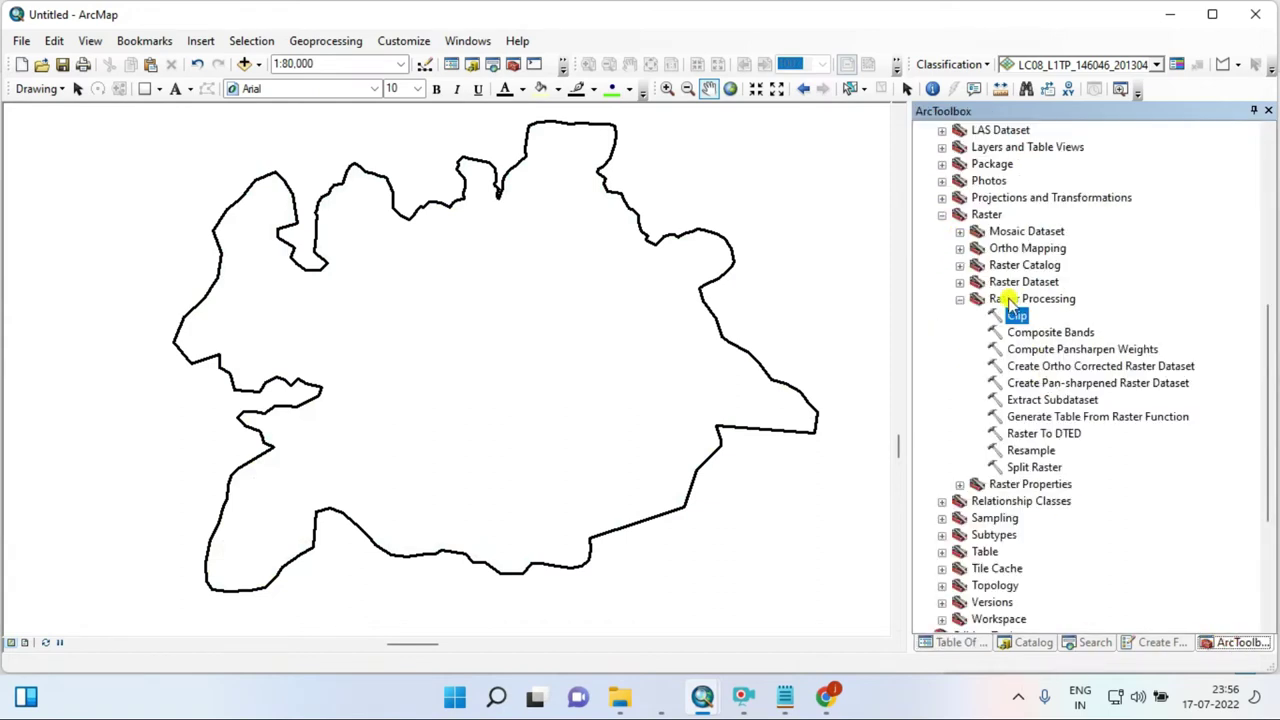
double_click(1017, 318)
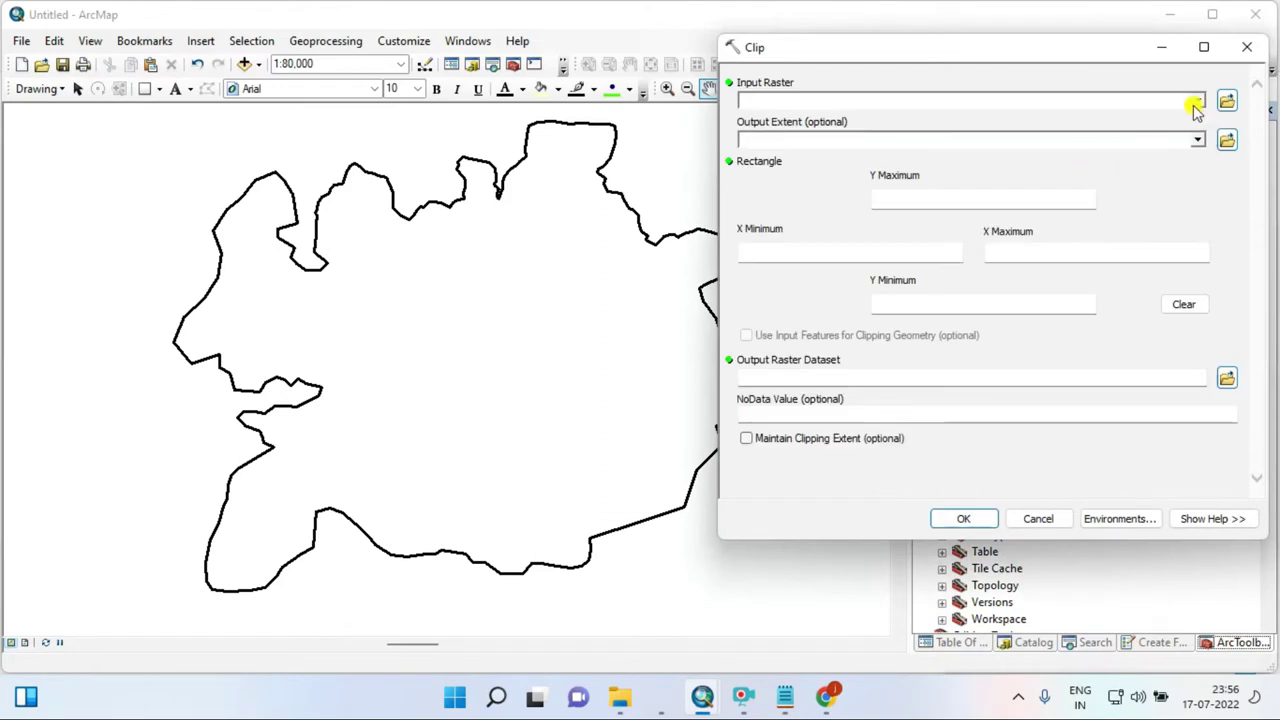
left_click(1197, 103)
left_click(1200, 110)
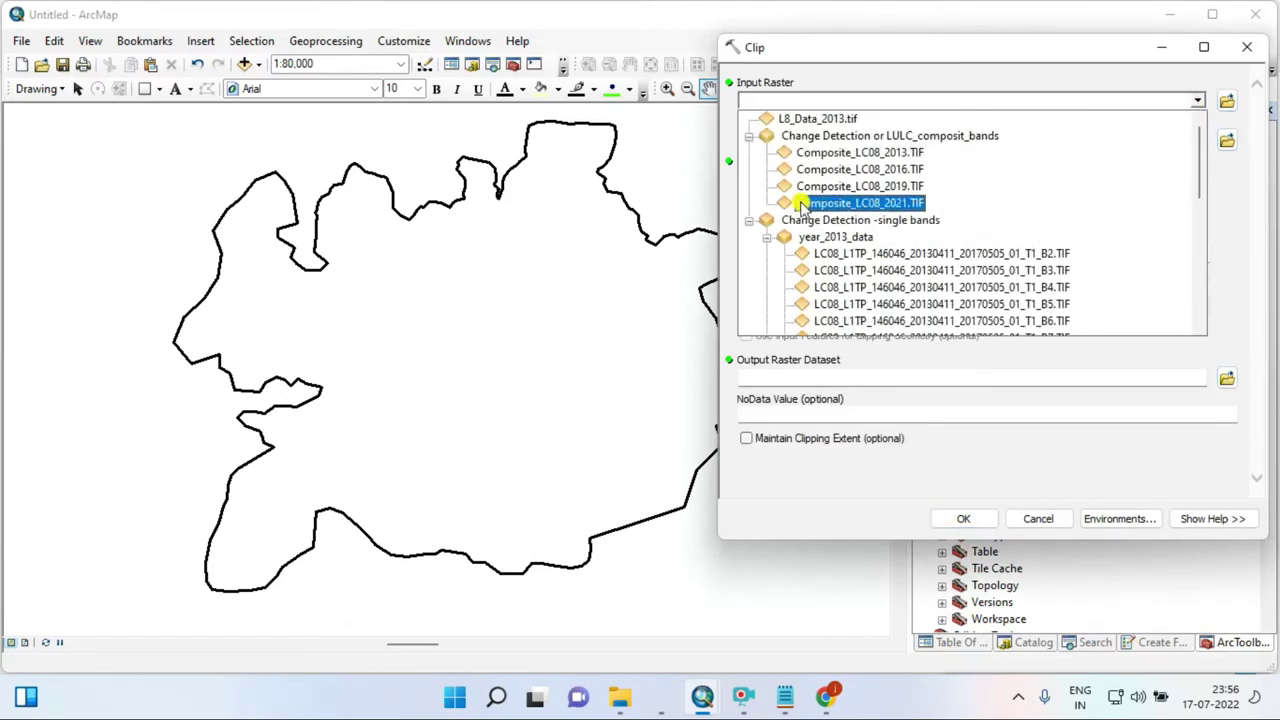
left_click(750, 221)
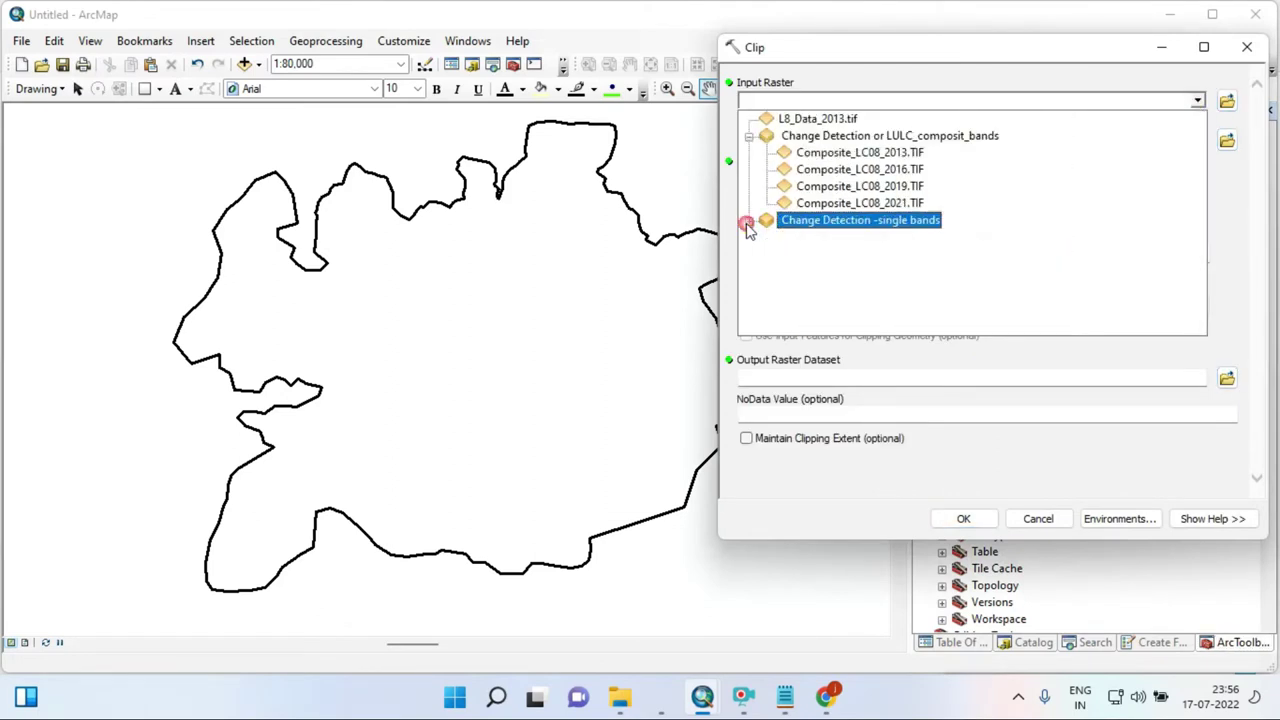
left_click(838, 170)
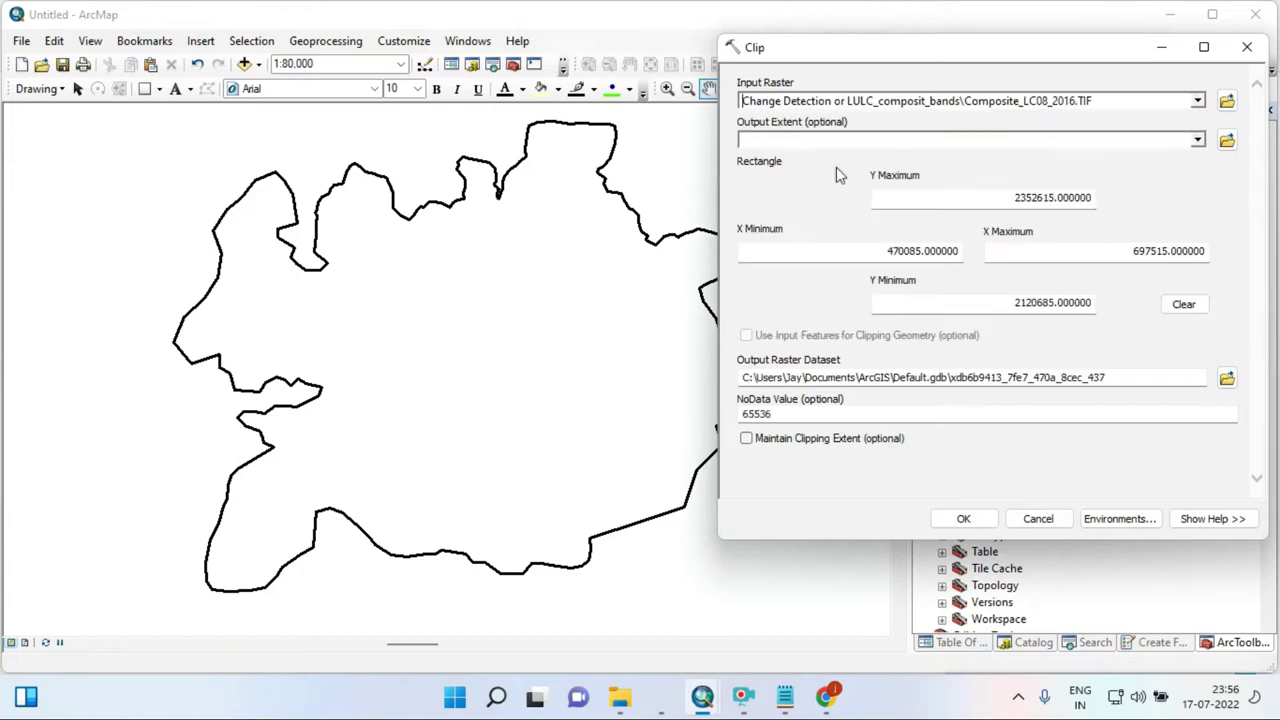
Step: Set vec_study_area as the output extent and enable Use Input Features for Clipping Geometry
left_click(1197, 140)
scroll(815, 340, "up", 3)
scroll(815, 340, "up", 2)
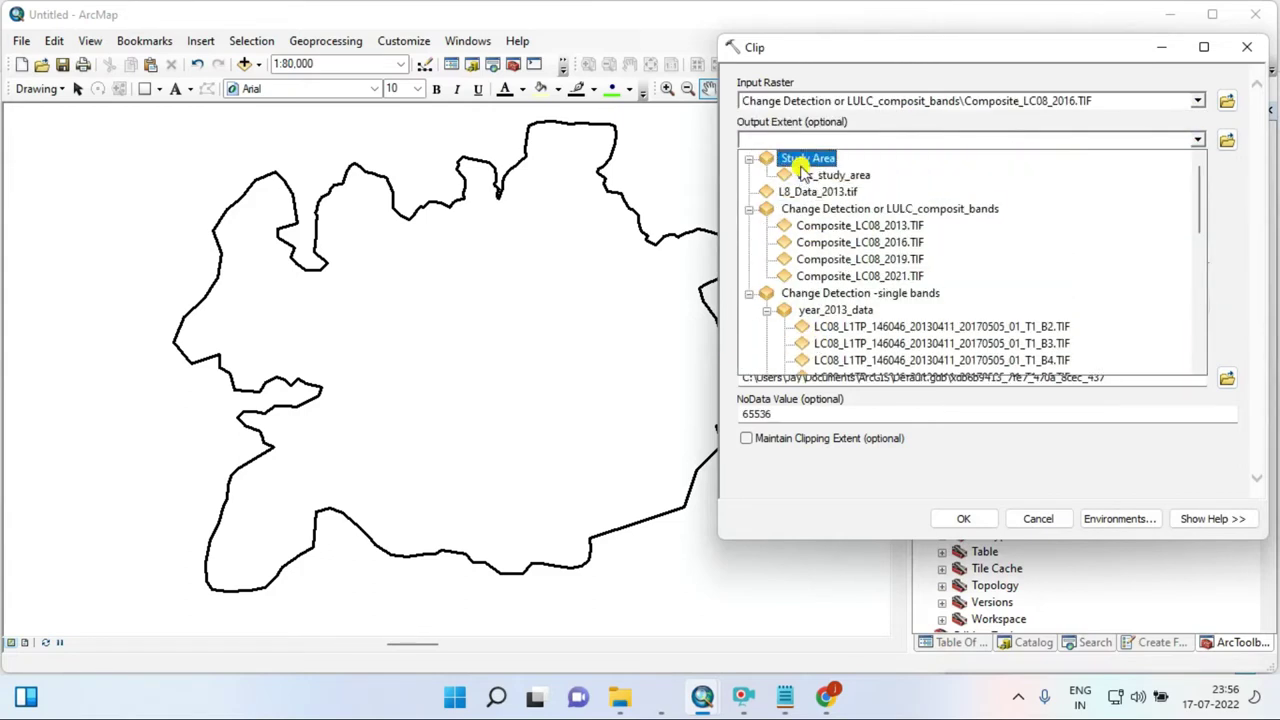
left_click(830, 178)
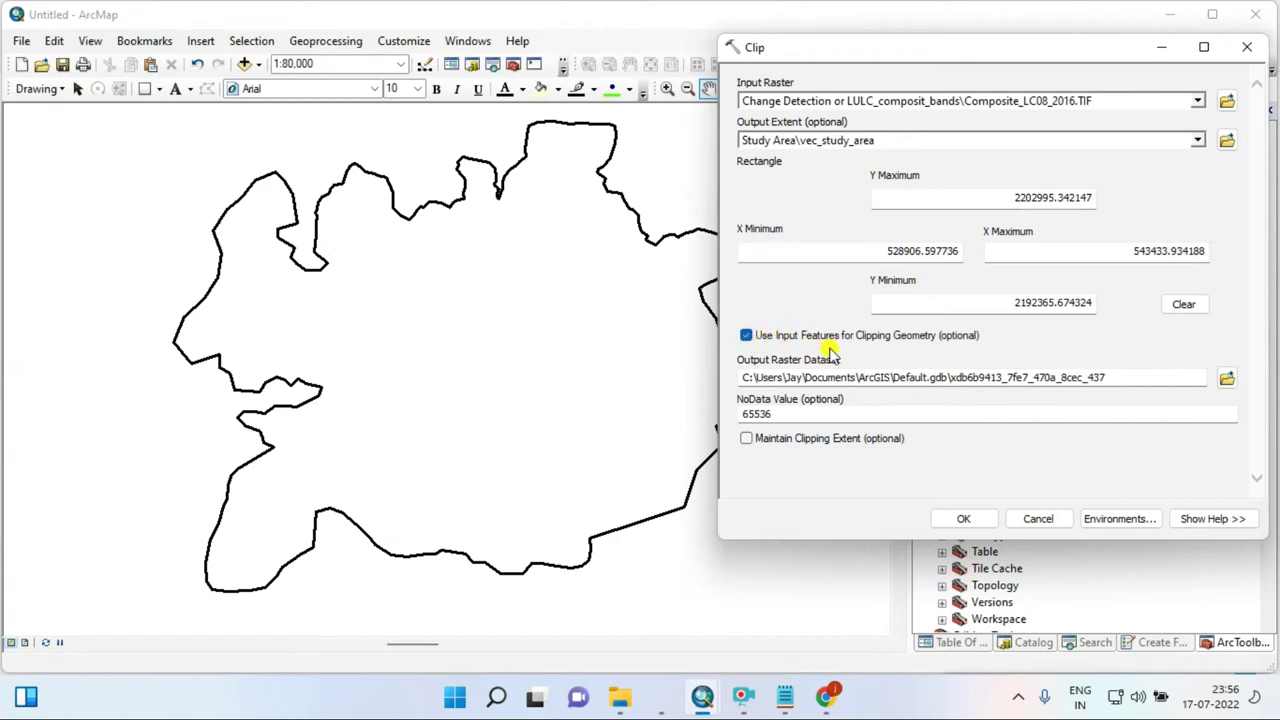
Step: Name the output raster L8_Data_2016.tif in the Clip_data folder and run the clip
left_click(1226, 378)
left_click(846, 204)
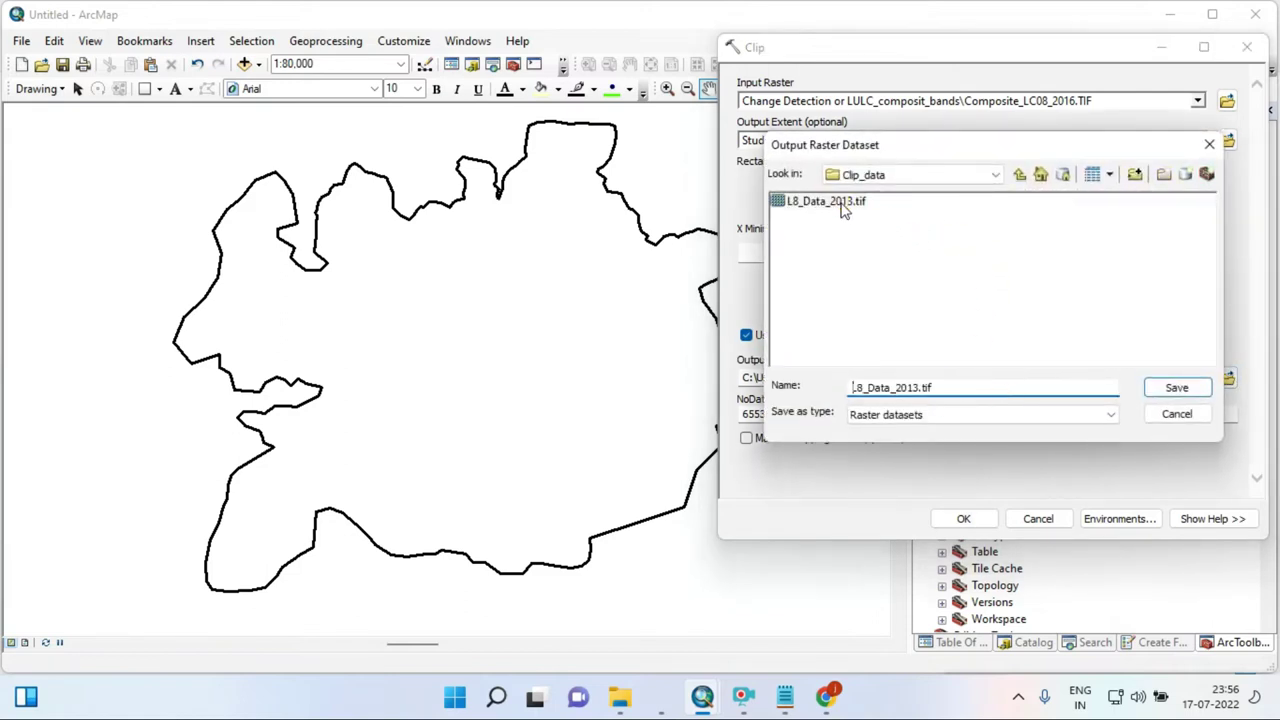
left_click(914, 388)
type("6")
left_click(1172, 390)
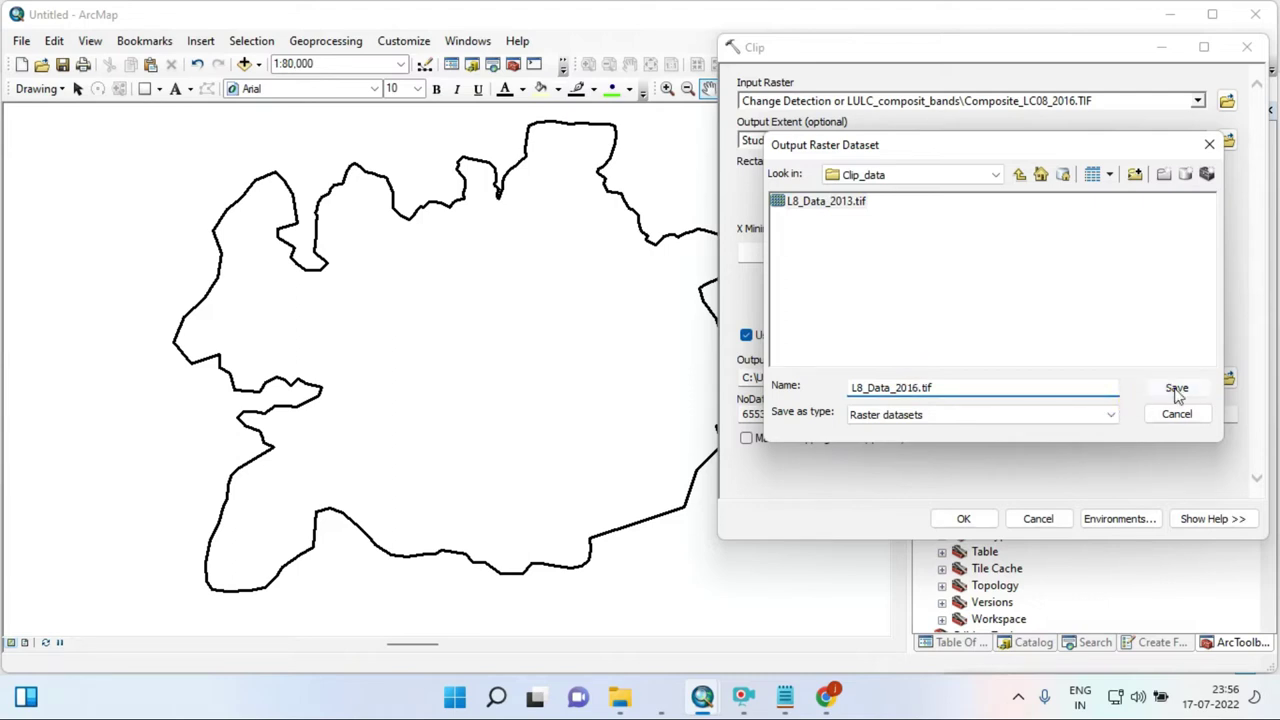
left_click(963, 518)
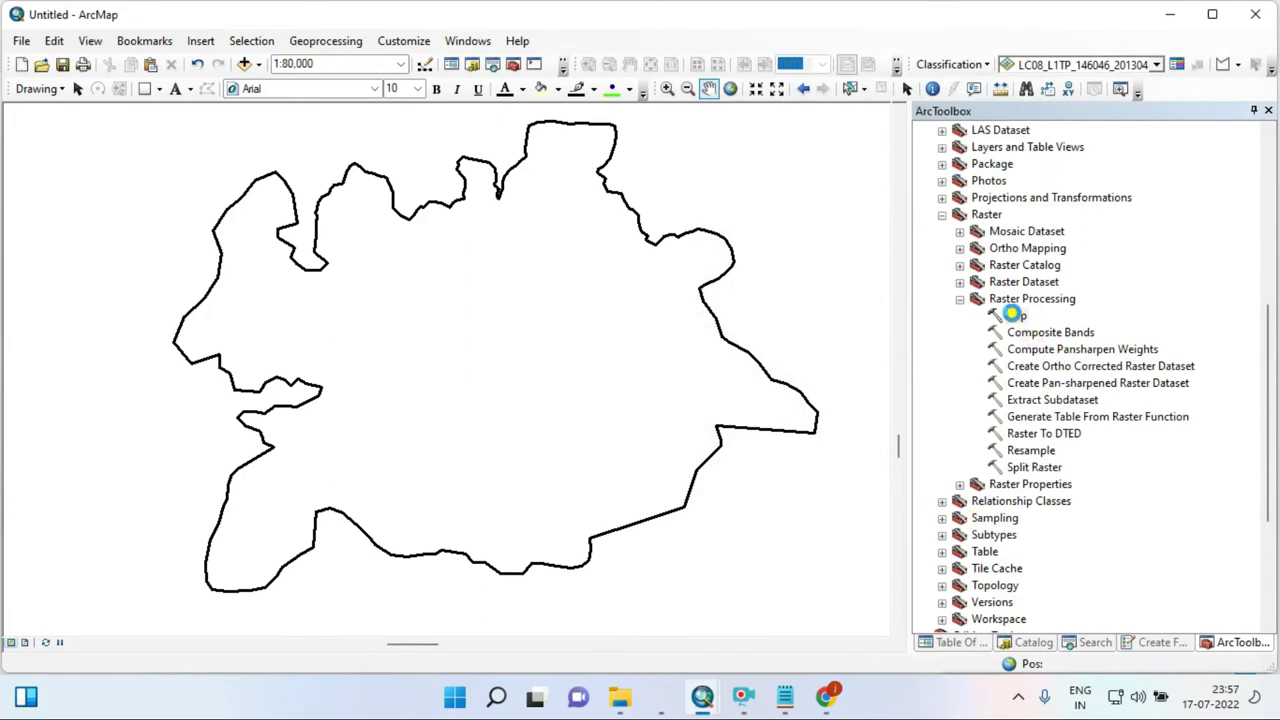
Step: Open the raster Clip tool and set Composite_LC08_2019.TIF as the input raster
double_click(1012, 315)
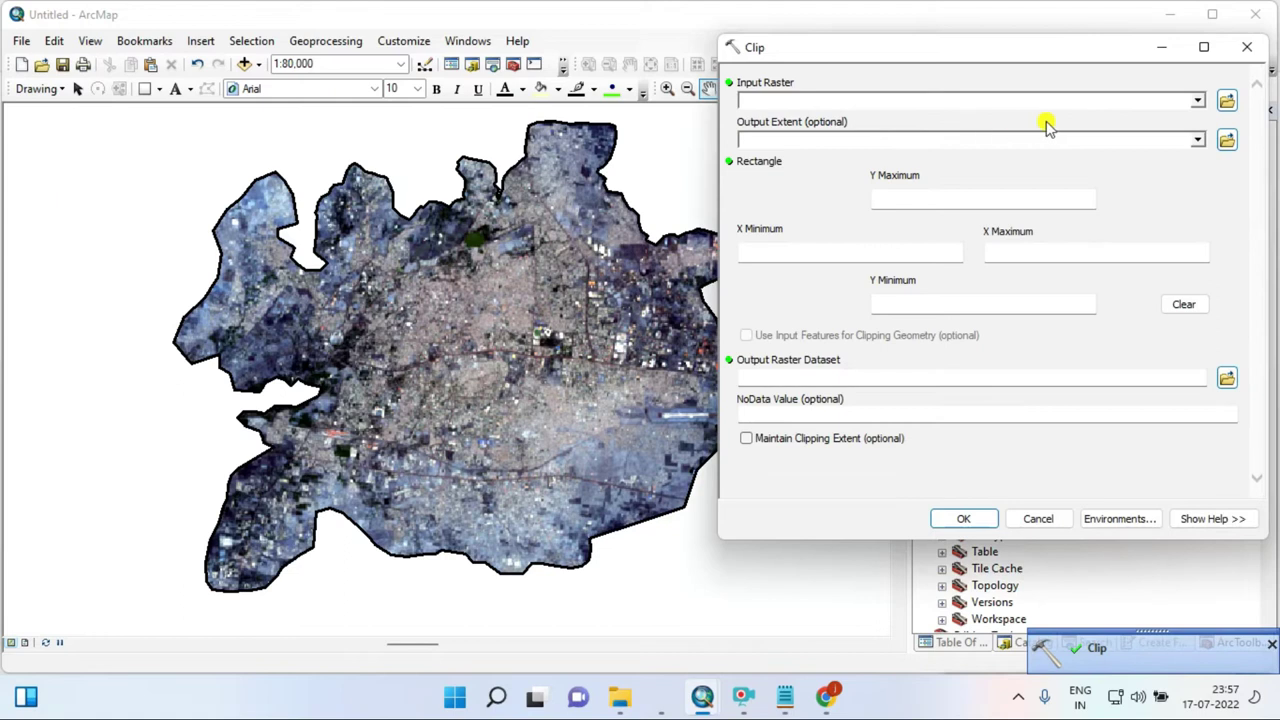
left_click(1190, 97)
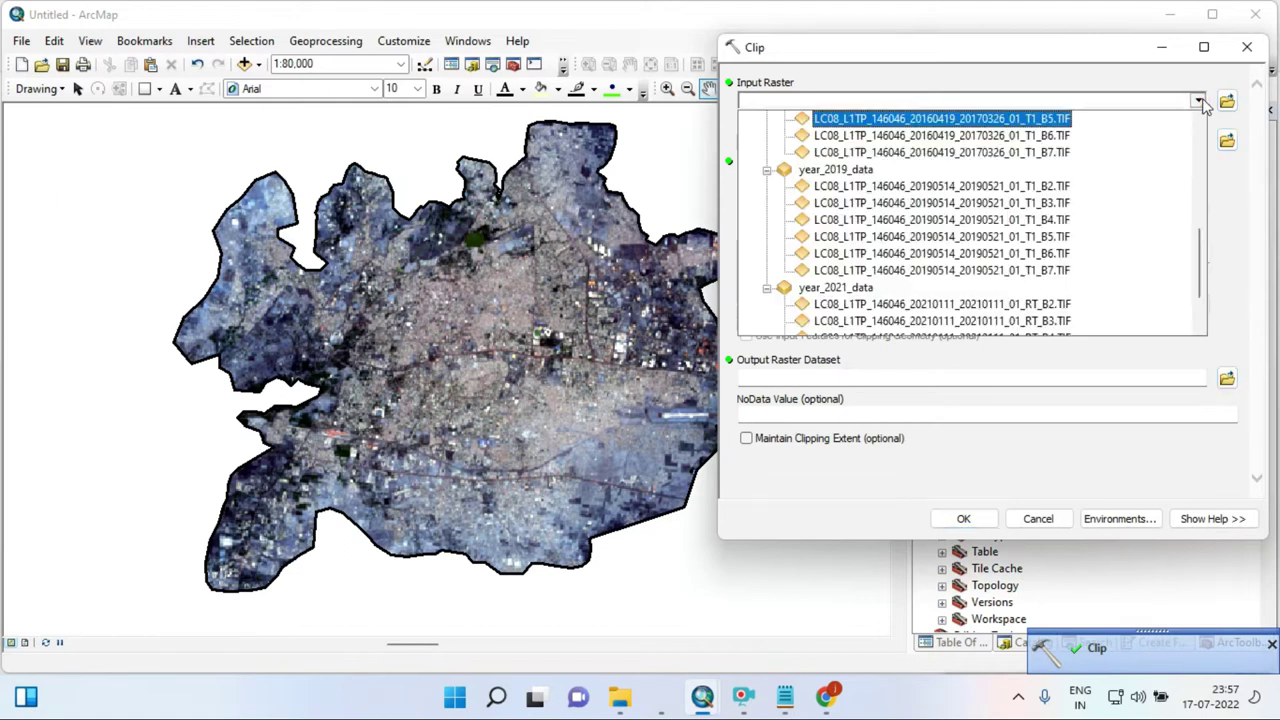
scroll(988, 208, "up", 5)
scroll(988, 208, "up", 2)
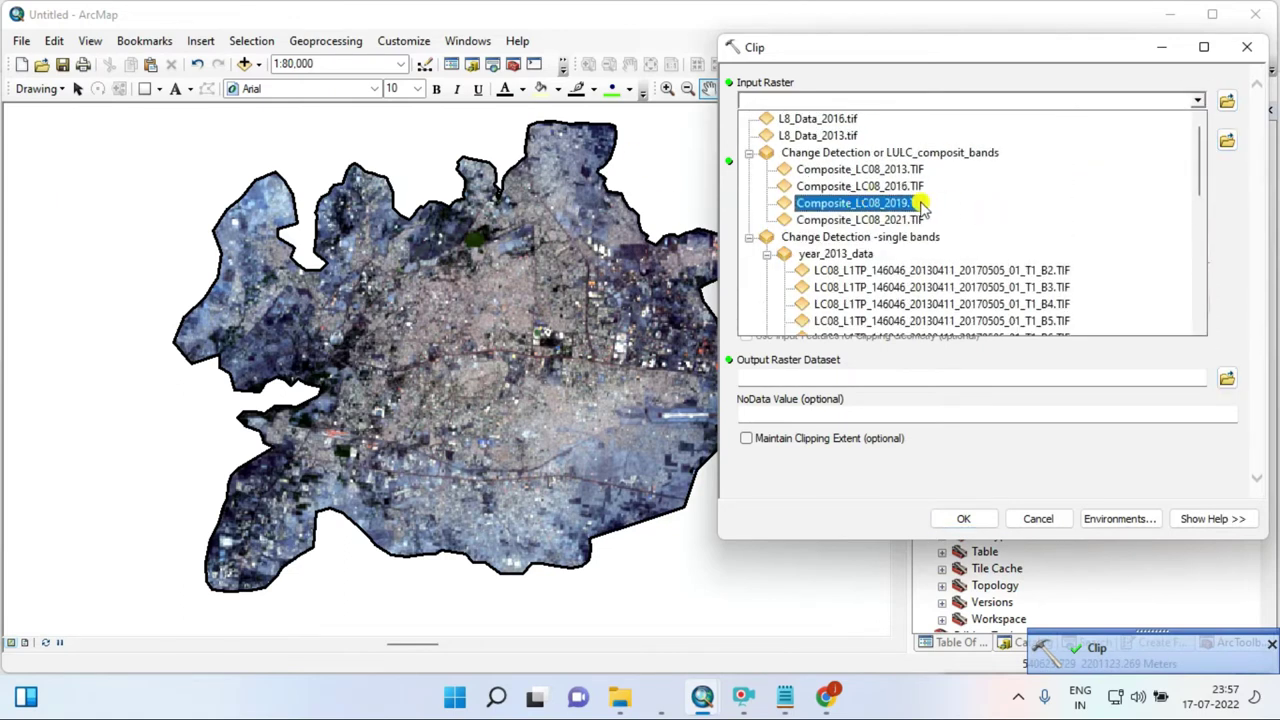
left_click(860, 214)
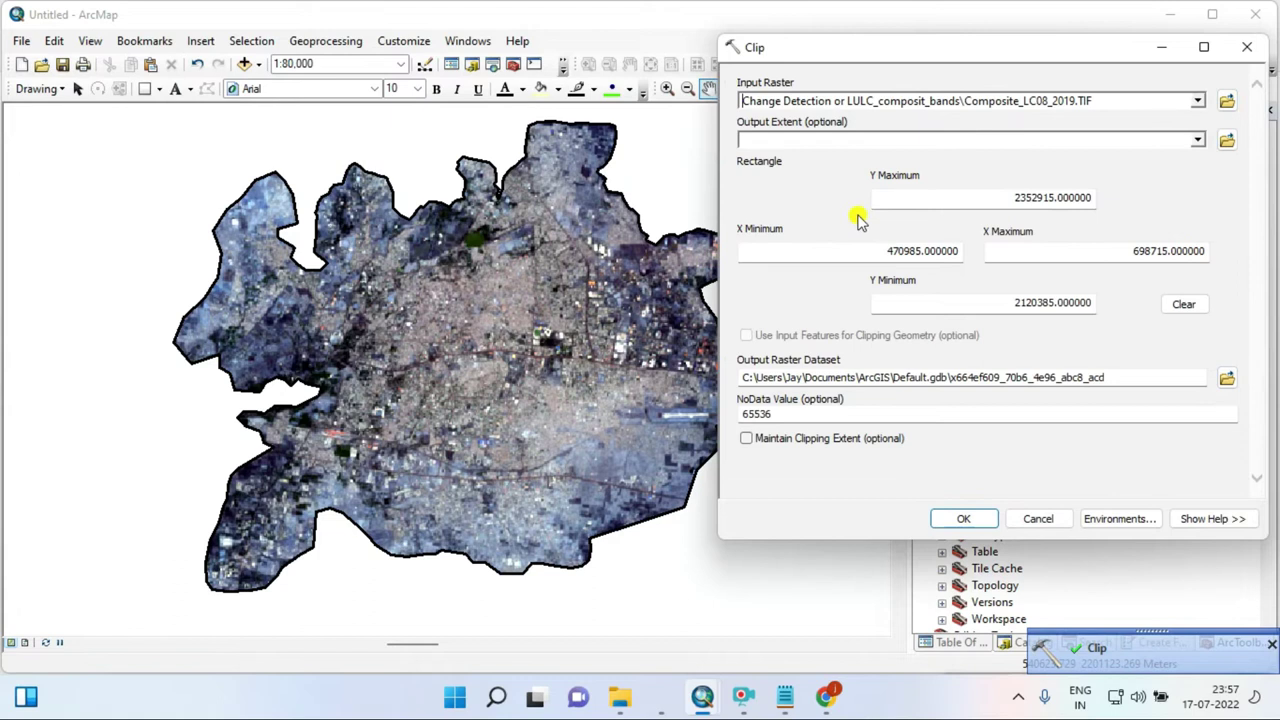
Step: Use vec_study_area as the output extent for the 2019 clip and enable Use Input Features for Clipping Geometry
left_click(1200, 141)
scroll(937, 283, "up", 5)
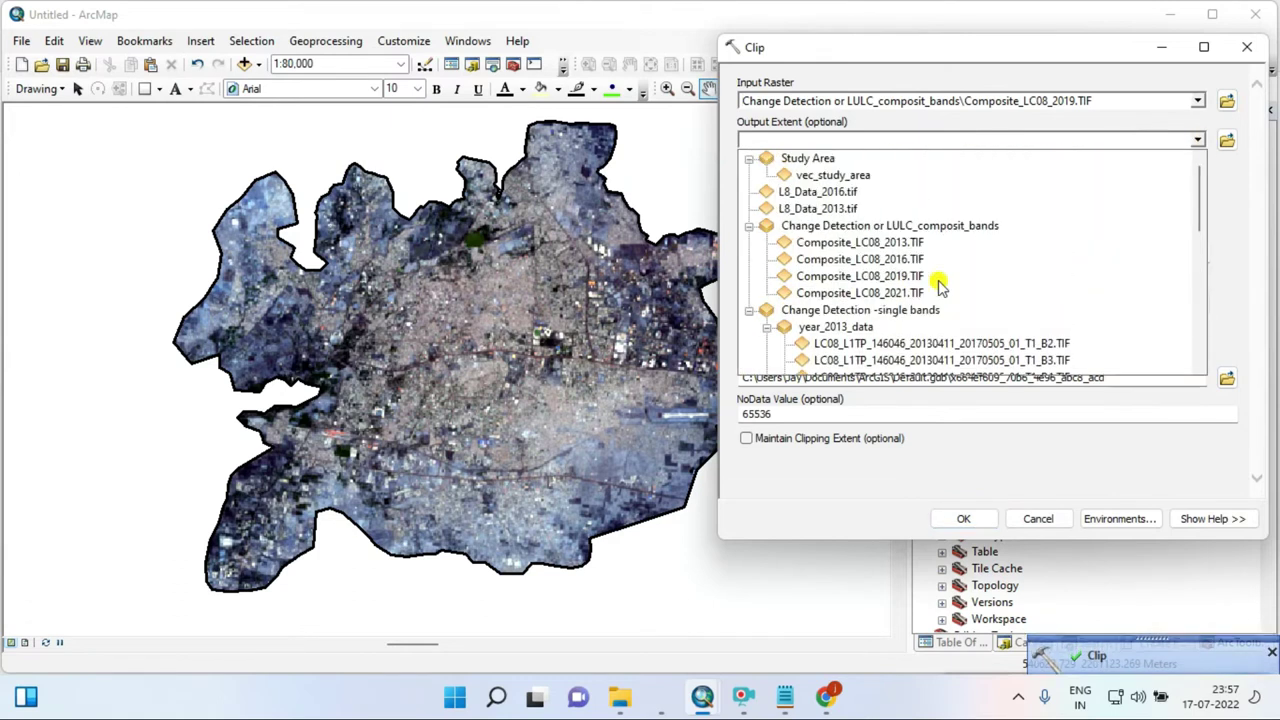
left_click(739, 702)
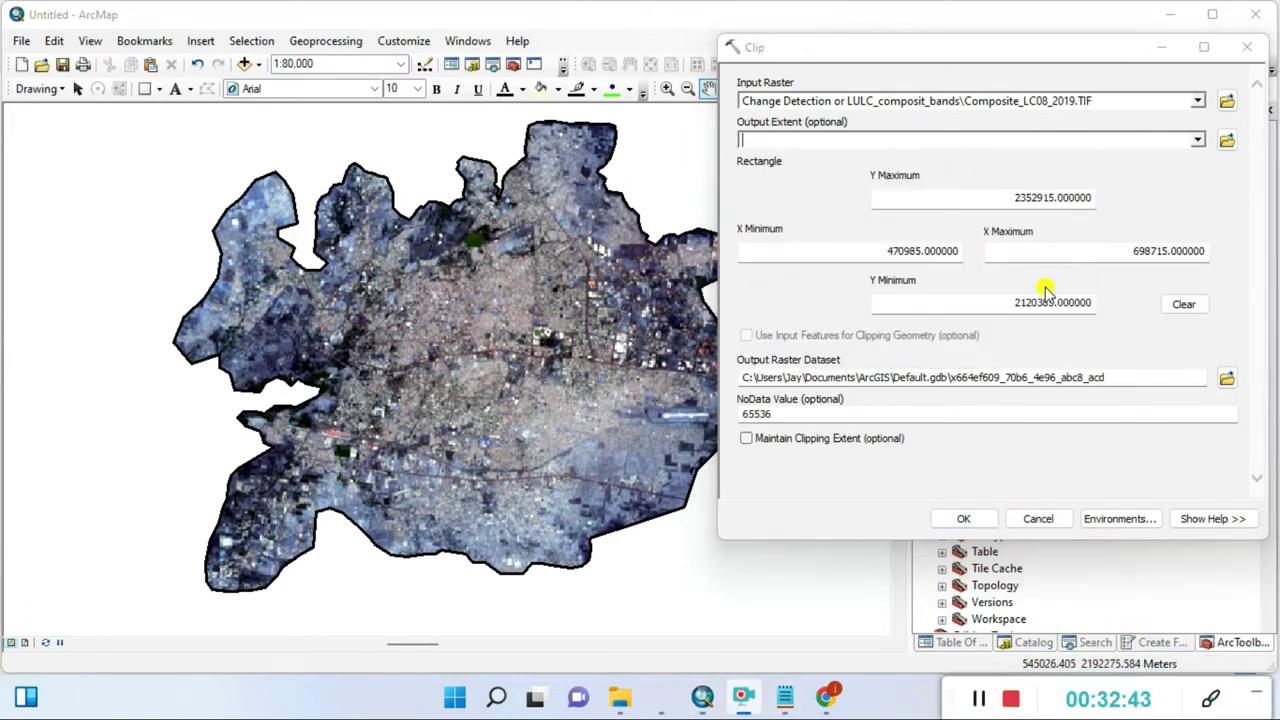
left_click(1197, 141)
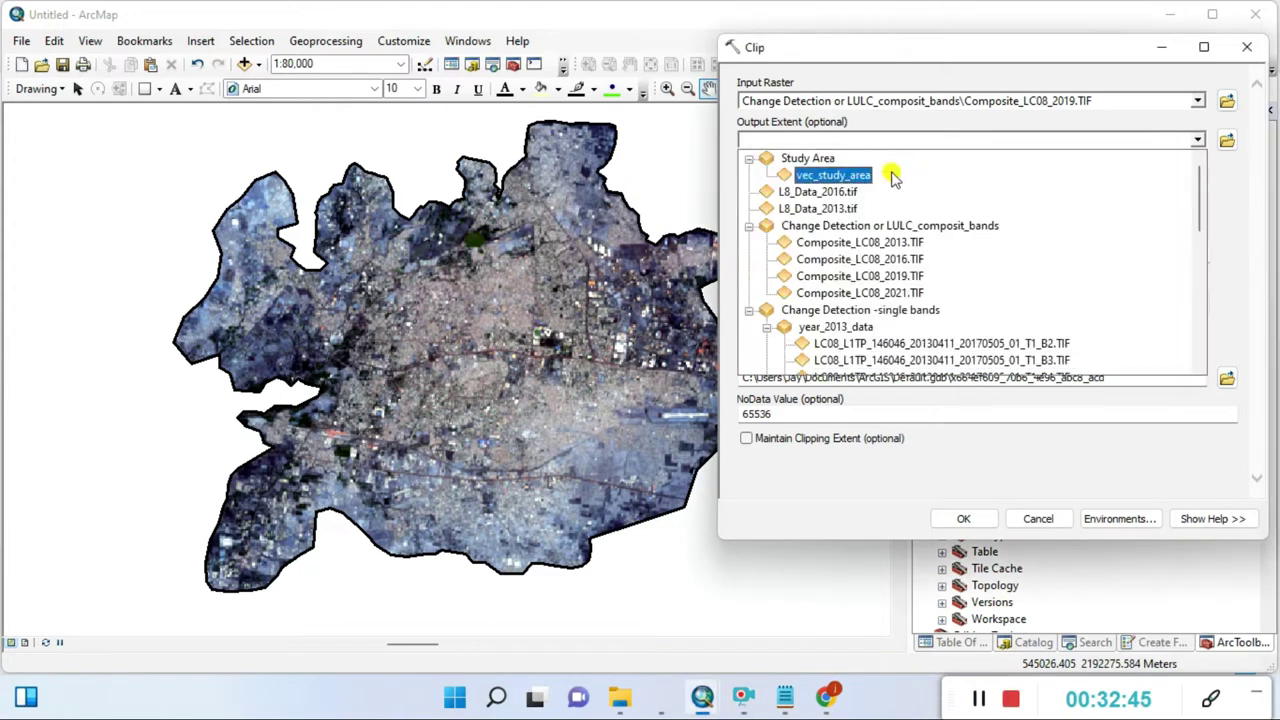
left_click(835, 175)
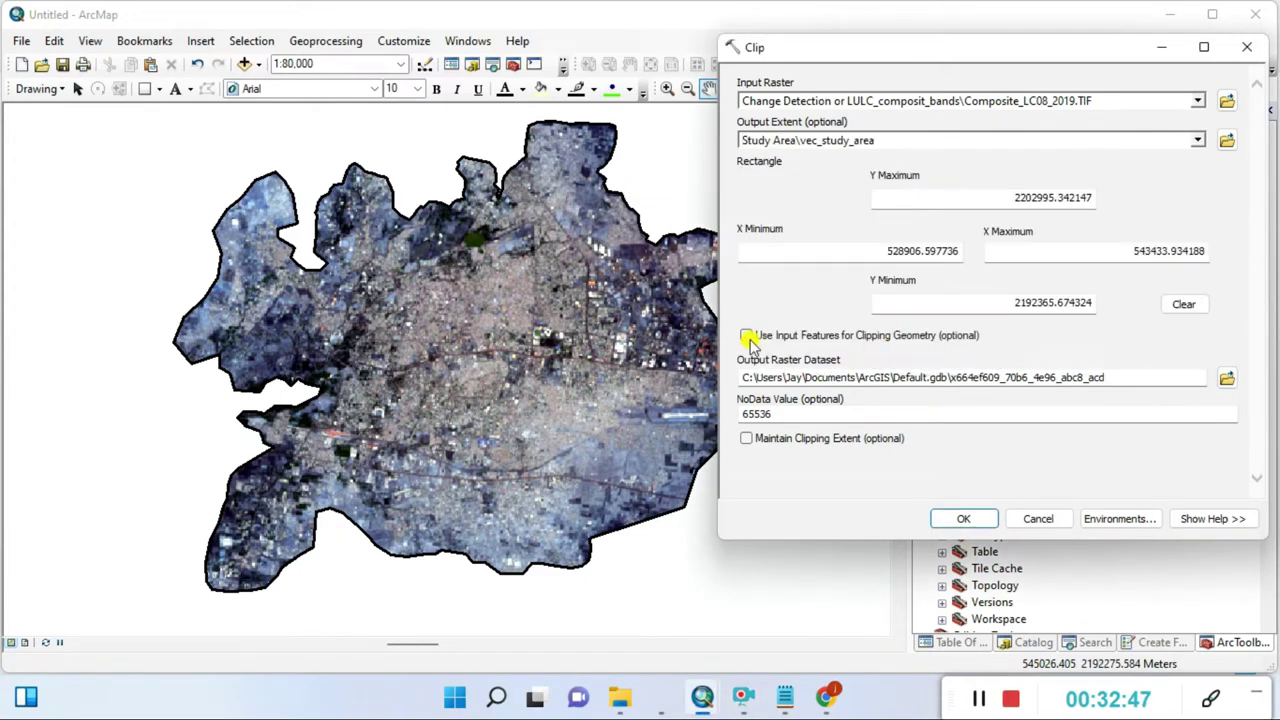
Step: Name the output raster L8_Data_2019.tif in the Clip_data folder and run the clip
left_click(1226, 377)
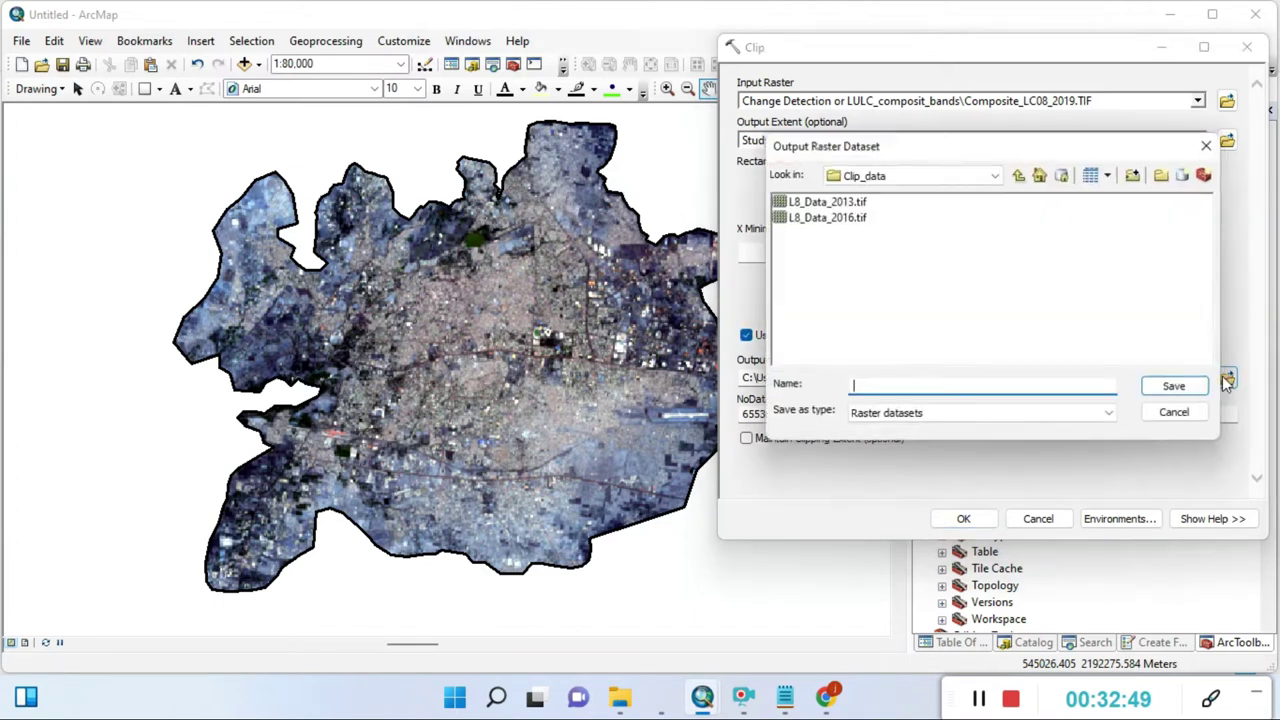
left_click(838, 218)
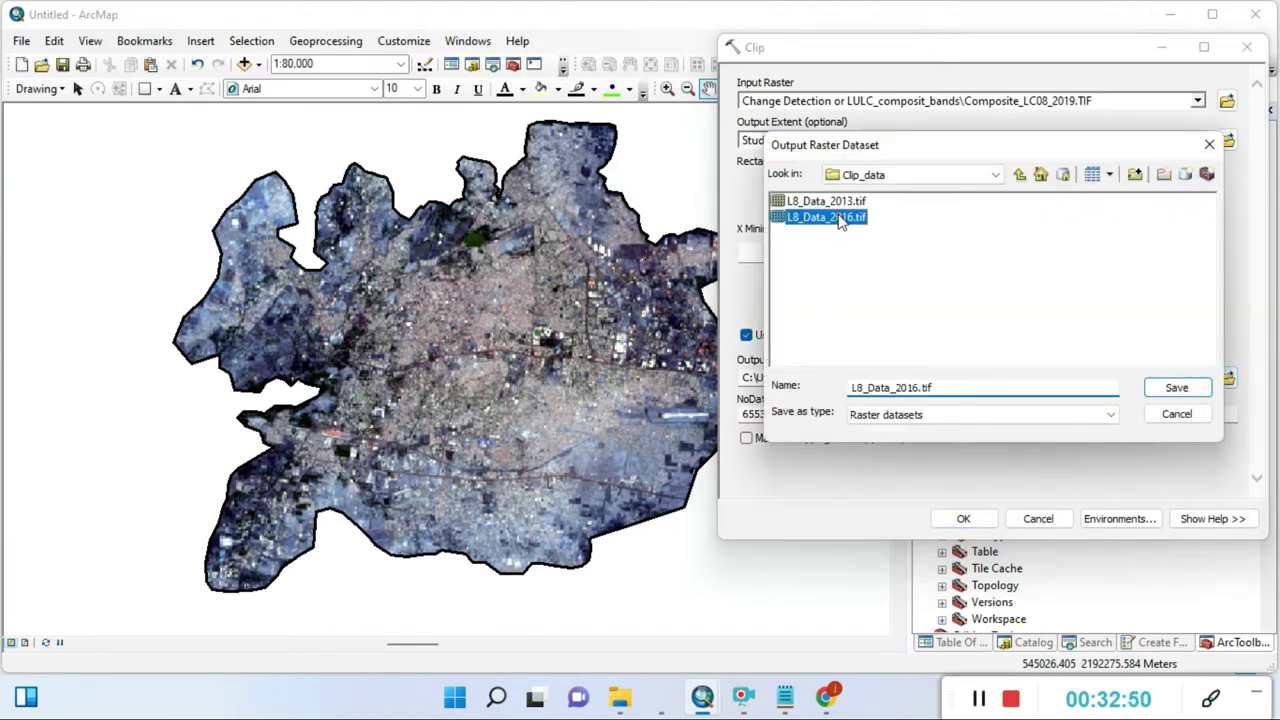
left_click(913, 388)
key("BackSpace")
type("9")
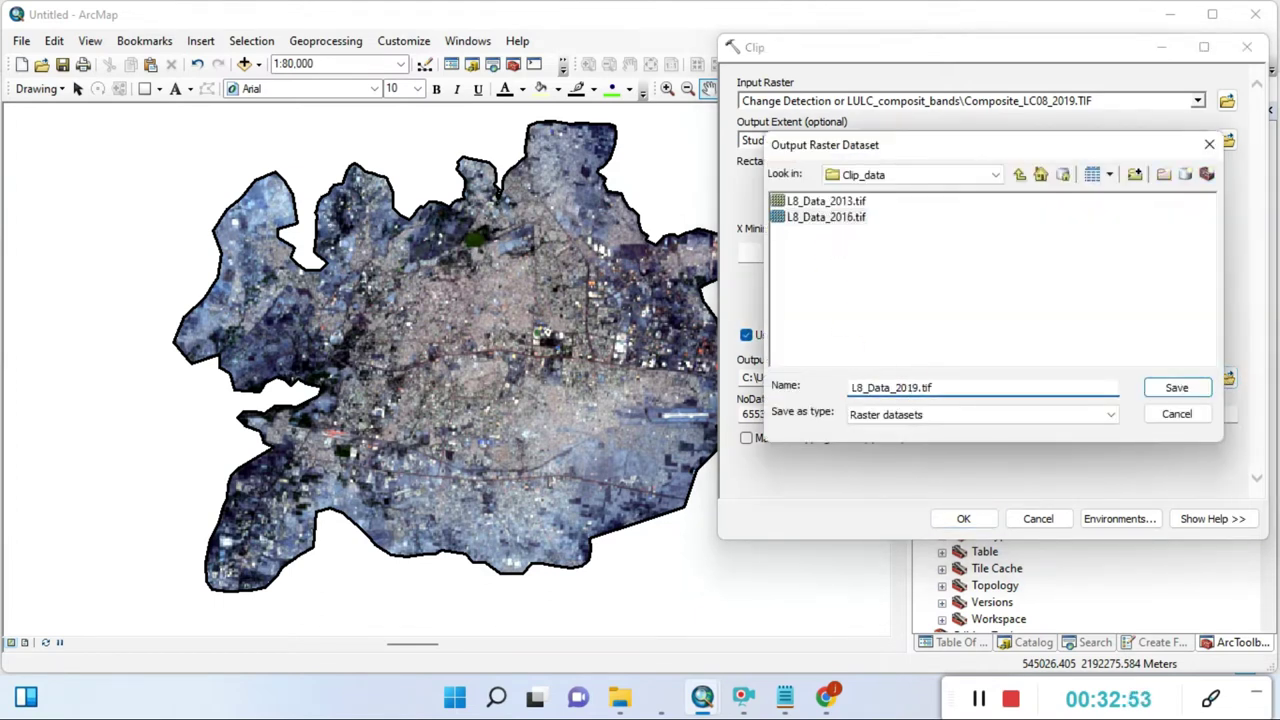
left_click(1176, 388)
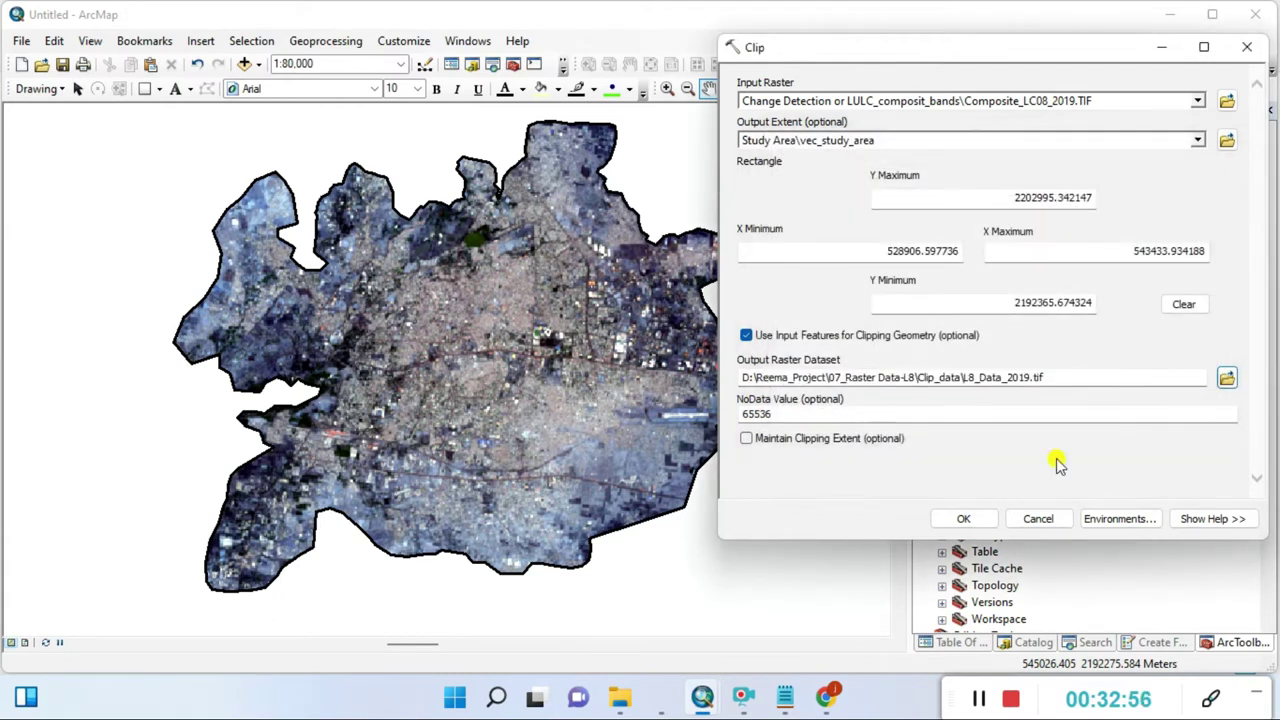
left_click(985, 530)
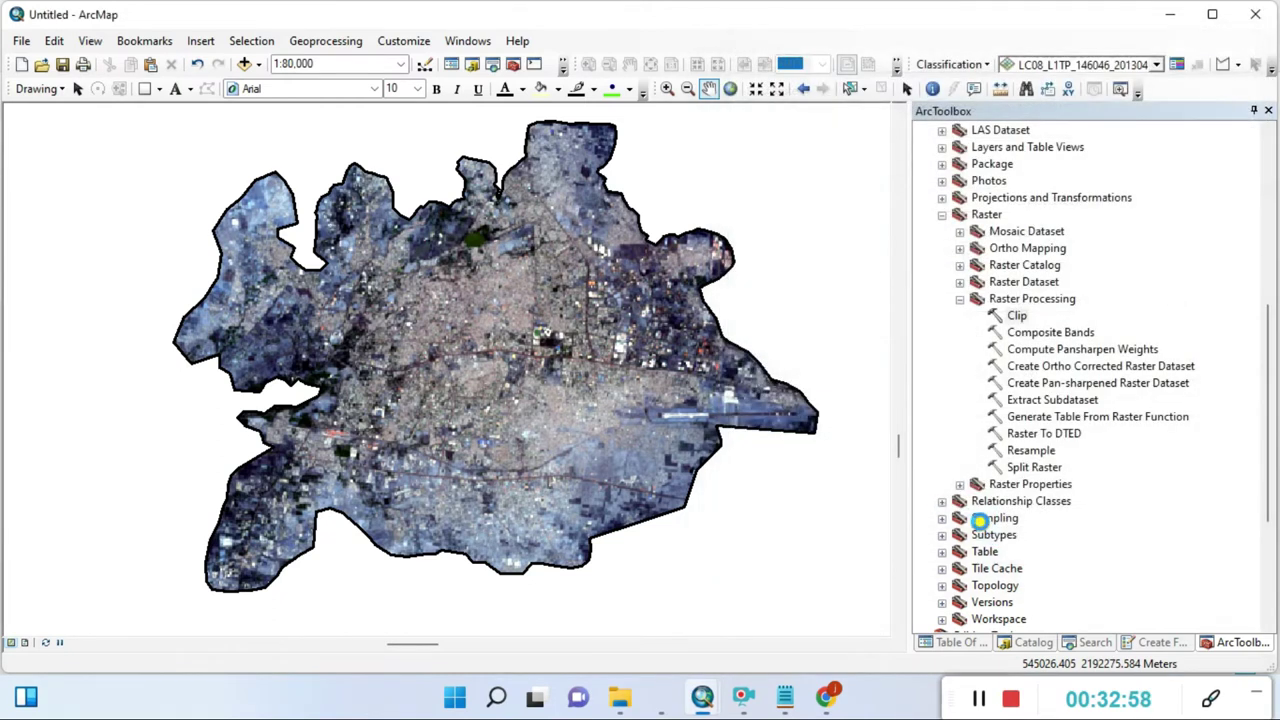
Step: Open the raster Clip tool again and set Composite_LC08_2021.TIF as the input raster
left_click(1015, 315)
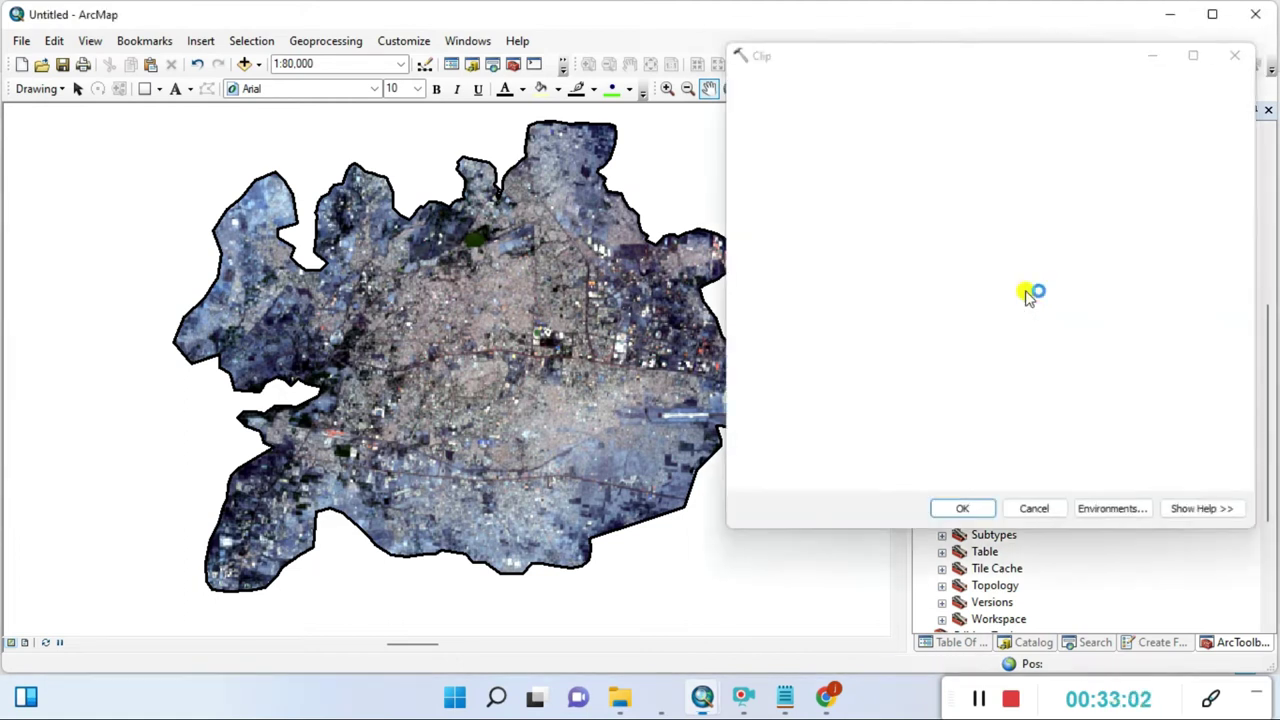
left_click(1197, 100)
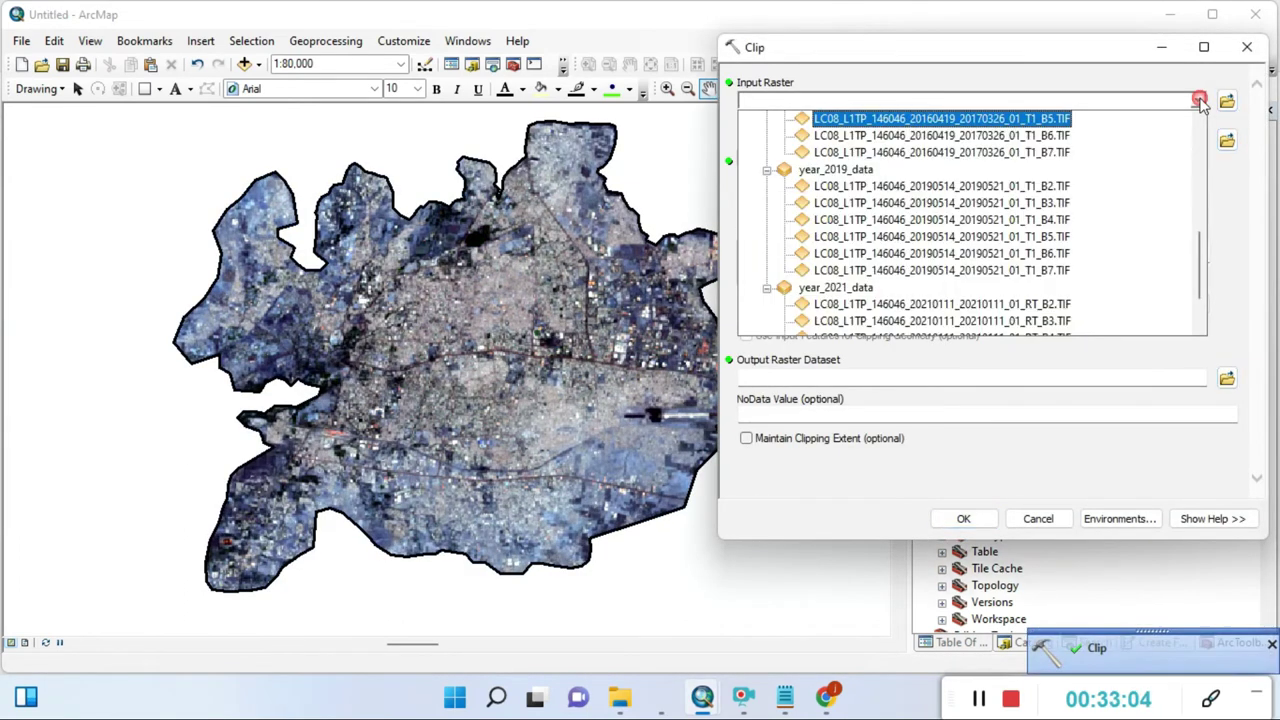
scroll(915, 275, "up", 5)
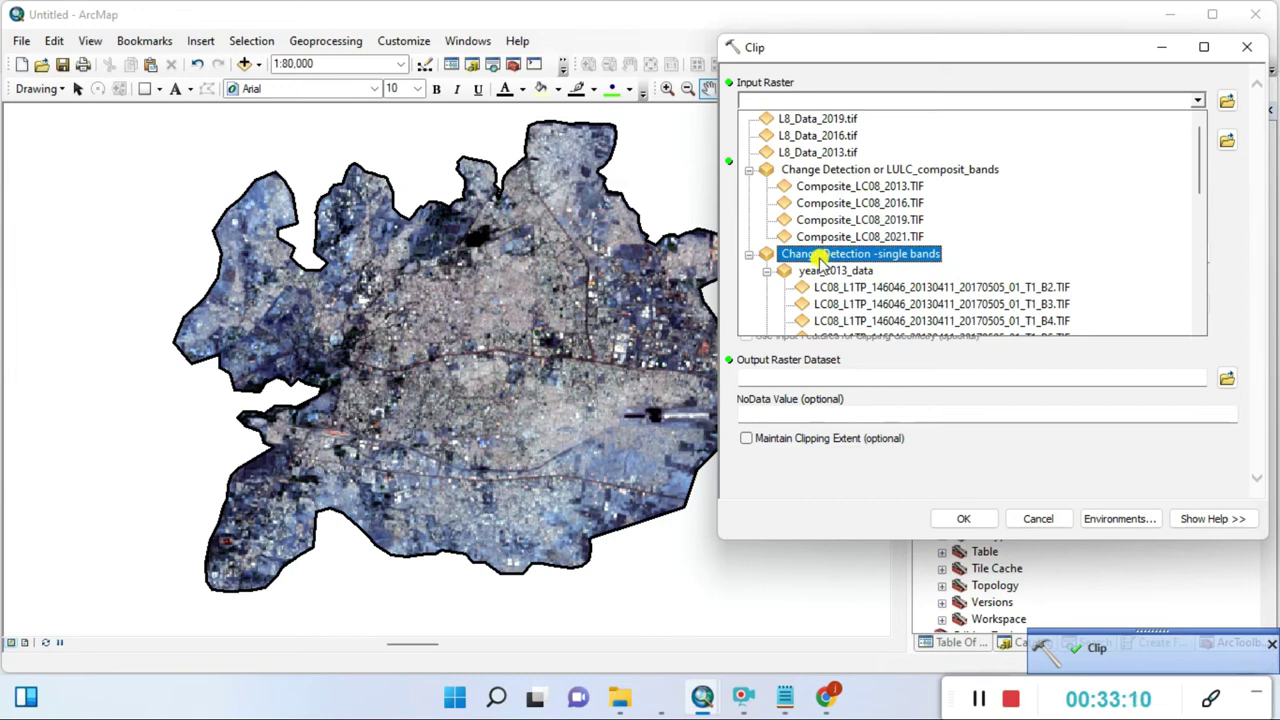
left_click(1240, 45)
left_click(1197, 100)
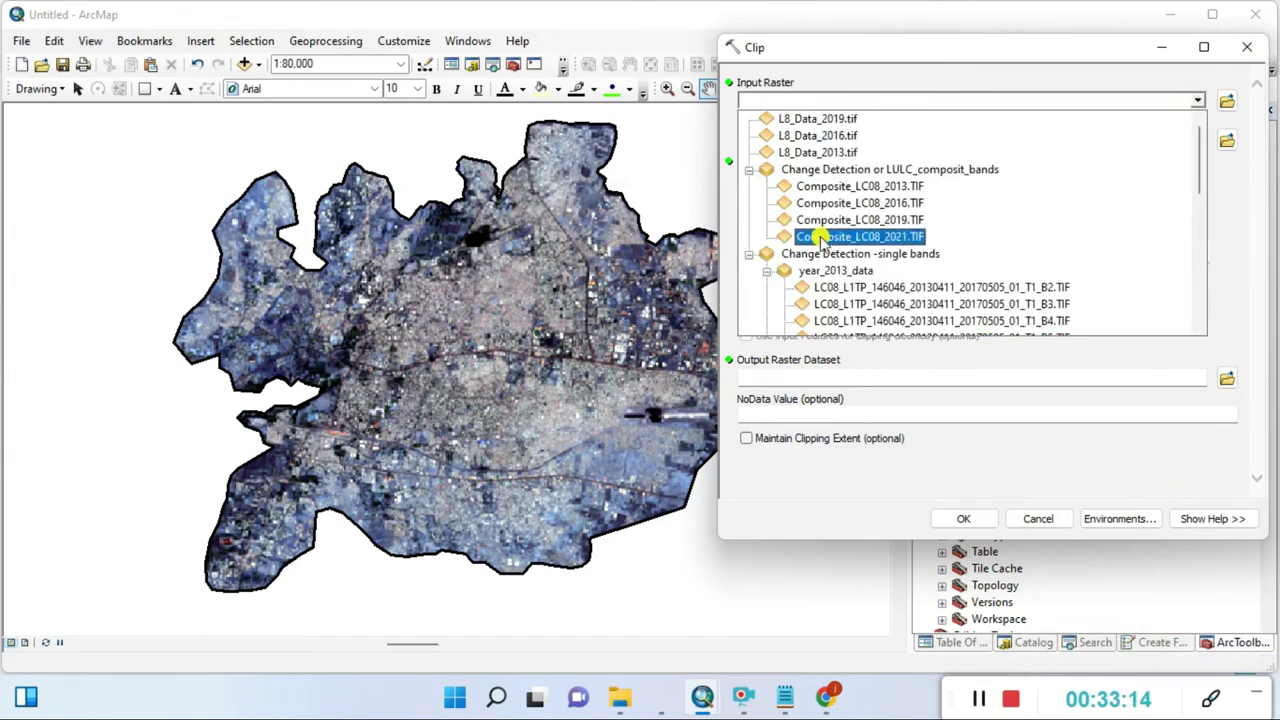
left_click(873, 240)
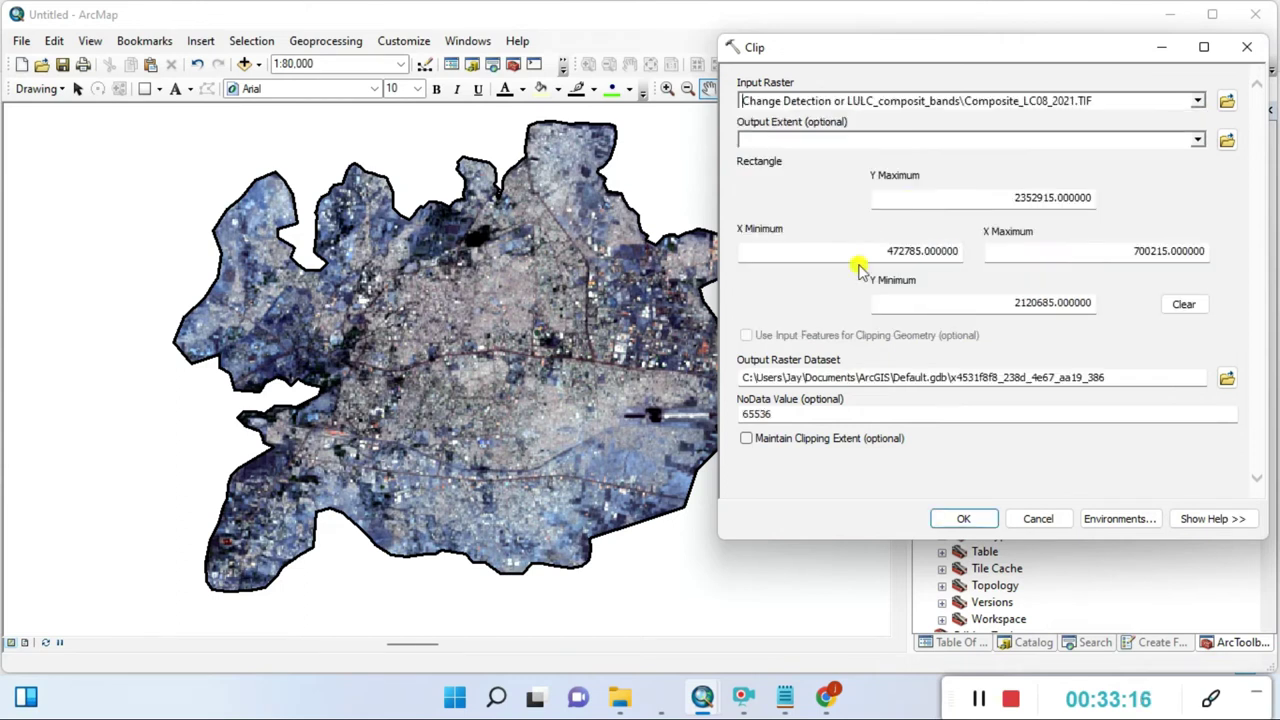
Step: Set vec_study_area as the output extent for the 2021 clip, with Use Input Features for Clipping Geometry enabled
left_click(1197, 139)
scroll(838, 230, "up", 6)
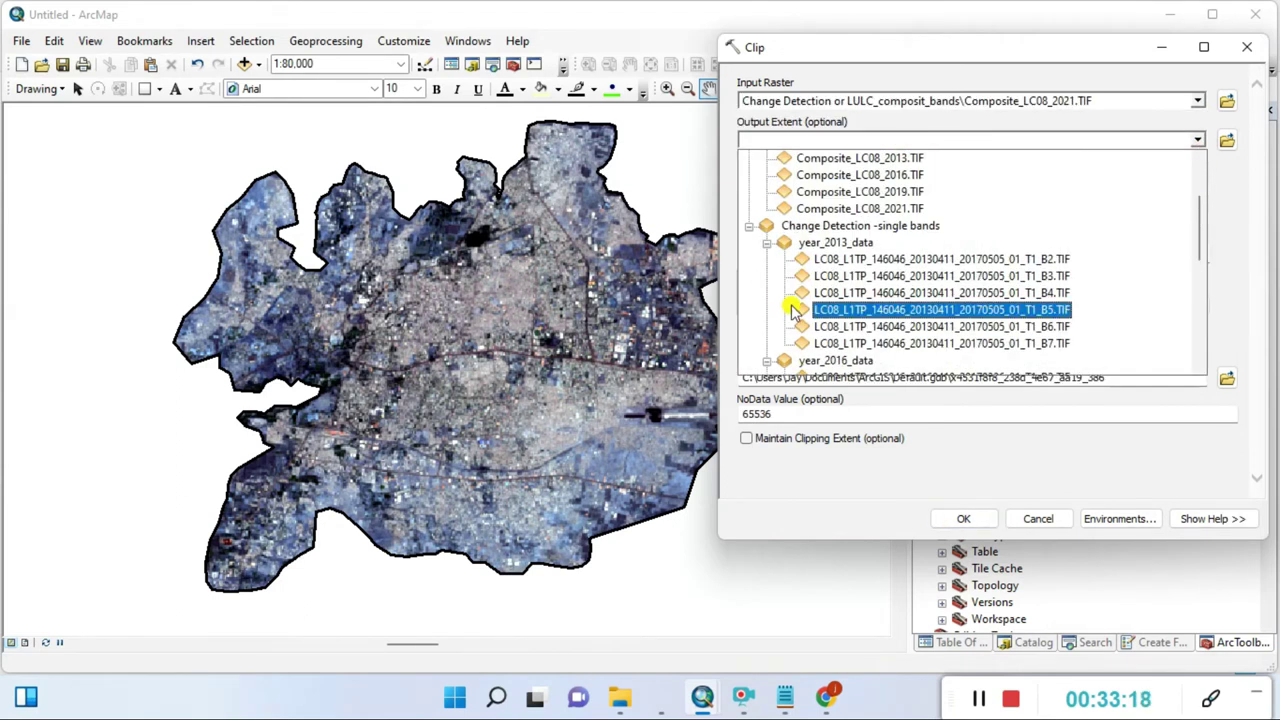
left_click(834, 176)
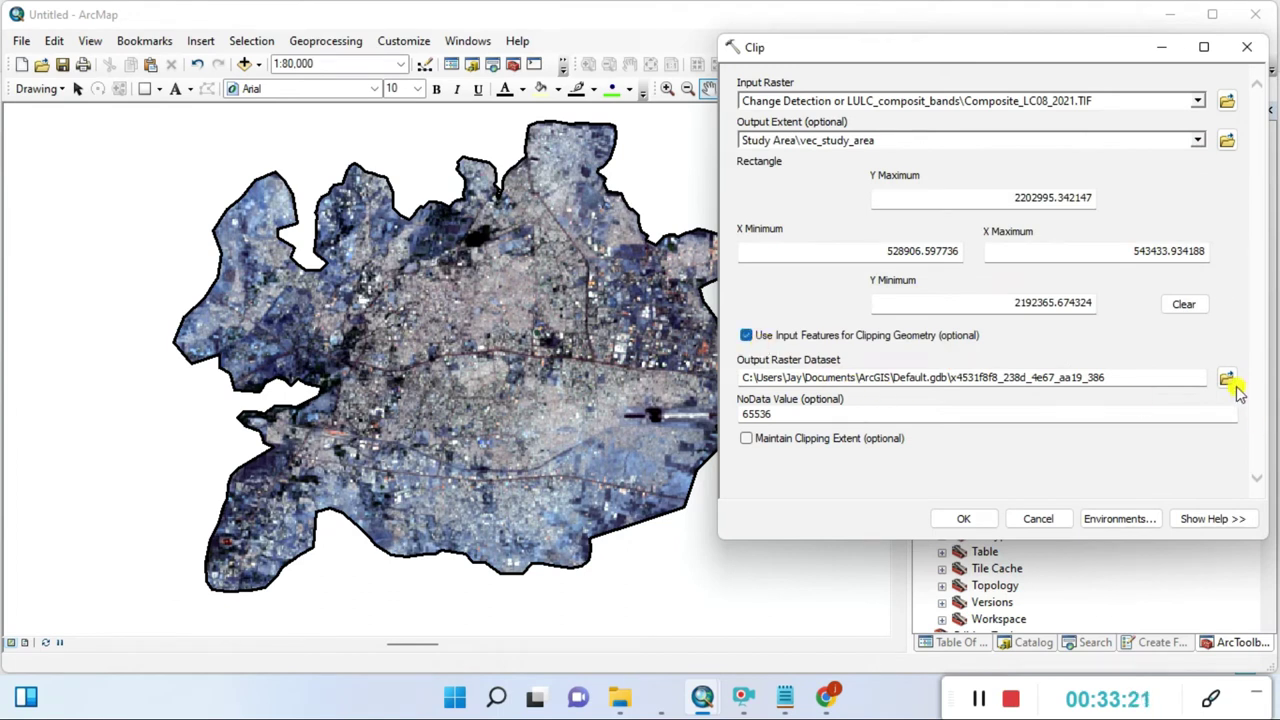
Step: Name the output raster L8_Data_2021.tif in the Clip_data folder and run the clip
left_click(1230, 382)
left_click(858, 234)
left_click(924, 387)
key("BackSpace")
key("BackSpace")
key("BackSpace")
key("BackSpace")
key("BackSpace")
left_click(918, 387)
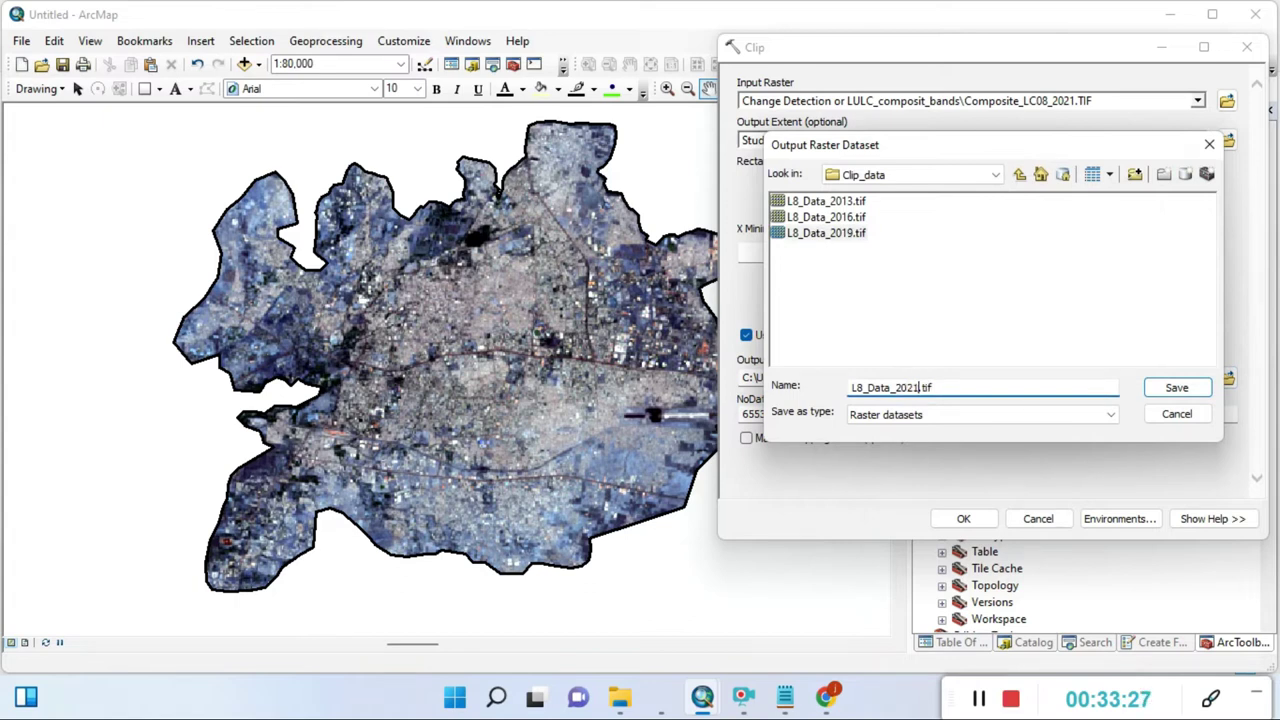
left_click(1175, 390)
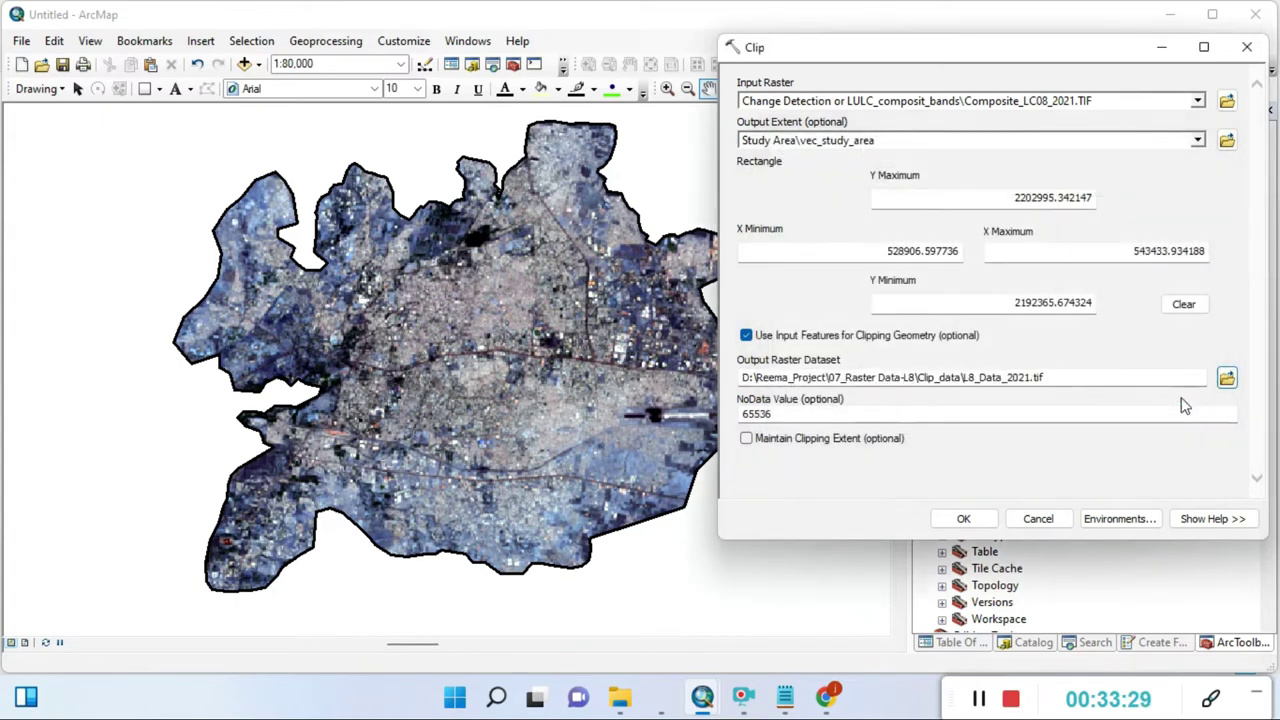
left_click(960, 519)
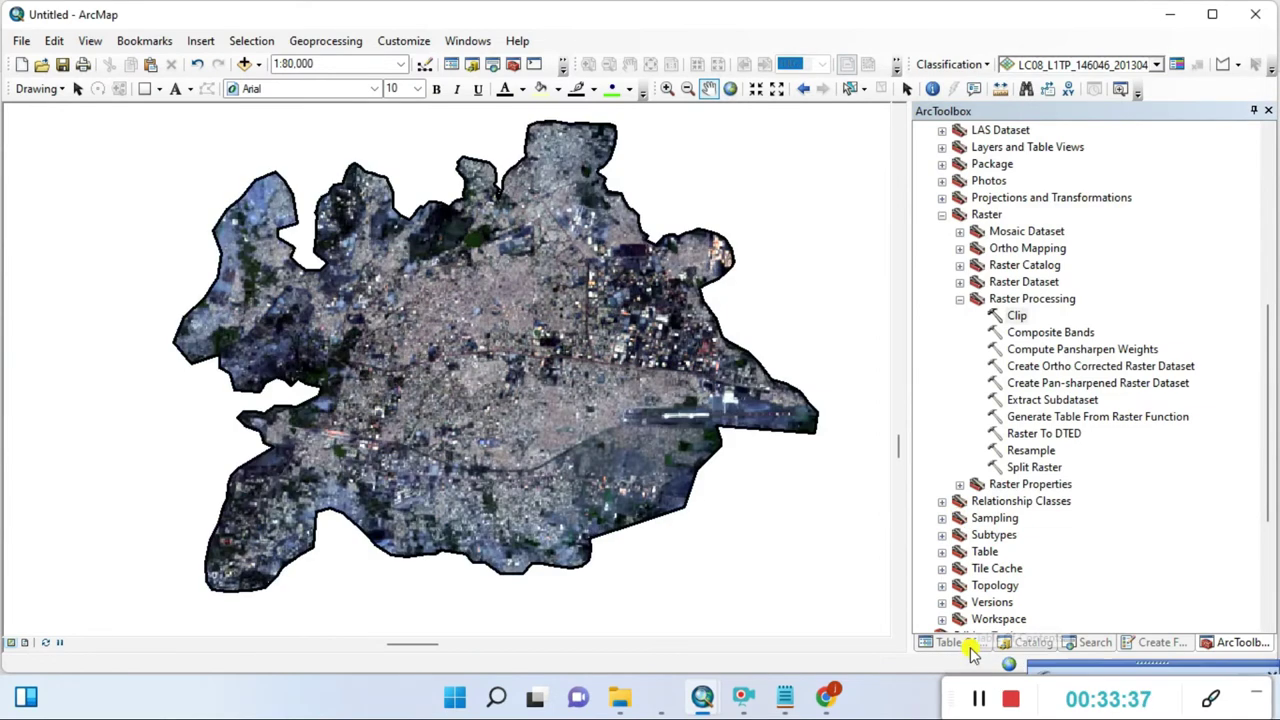
Step: Collapse the L8_Data_2021, 2019 and 2016 layers plus the Study Area and Change Detection or LULC_composit_bands groups in the layer list
left_click(971, 648)
left_click(941, 222)
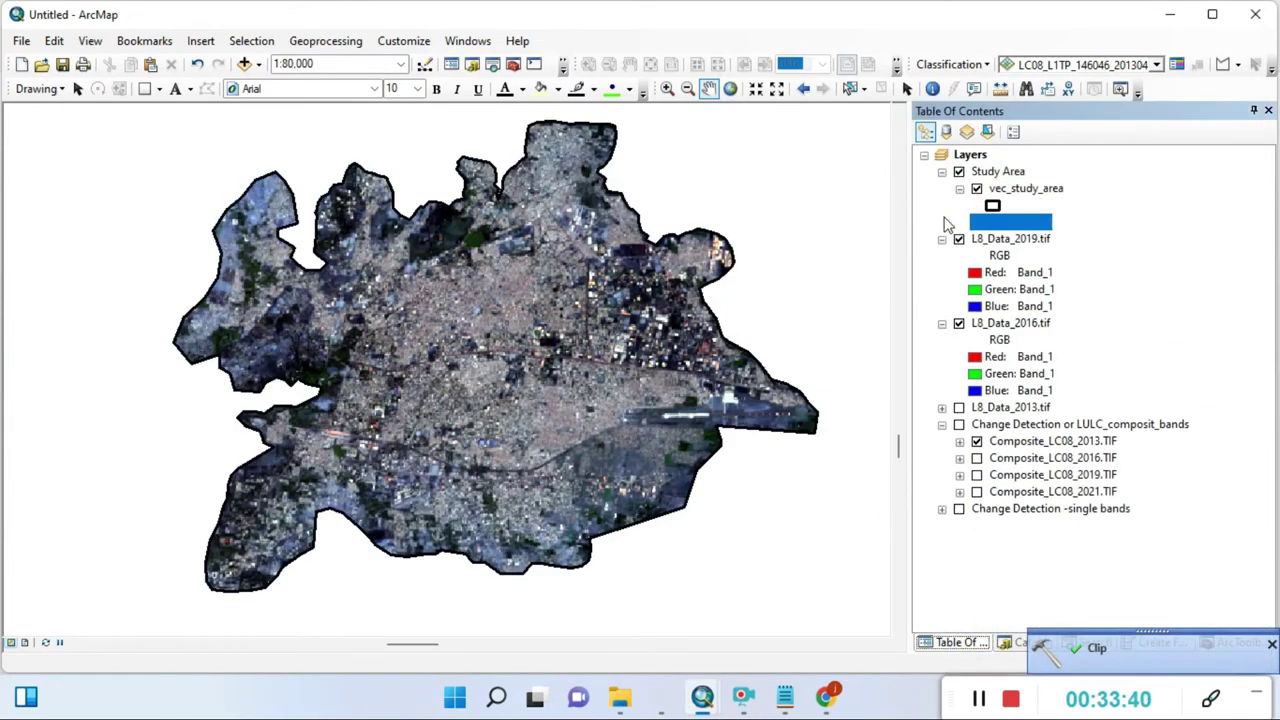
left_click(941, 239)
left_click(941, 256)
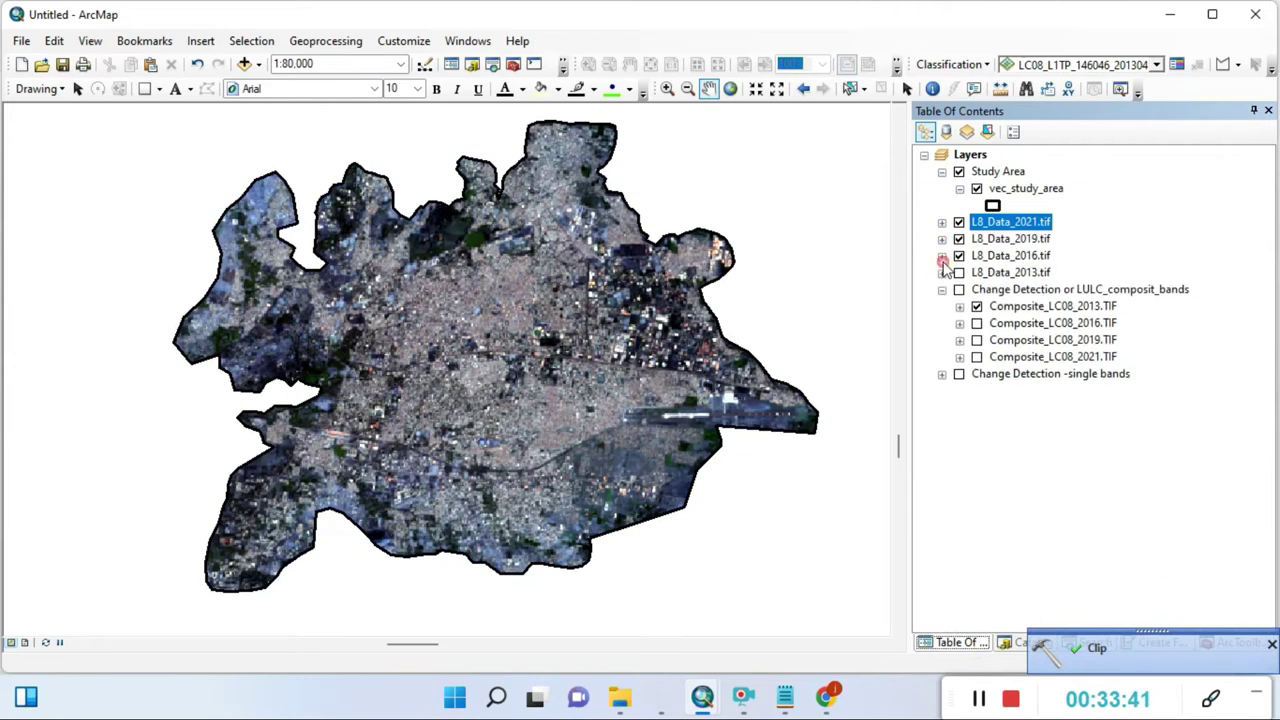
left_click(941, 171)
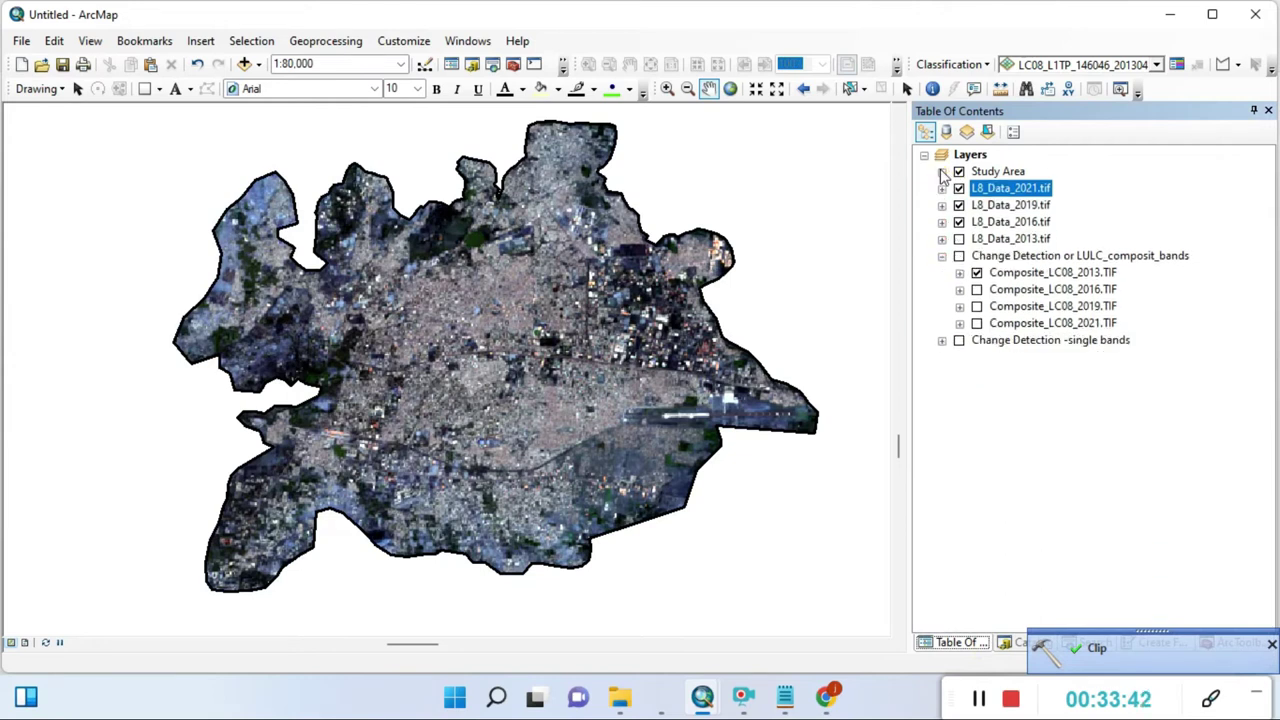
left_click(941, 256)
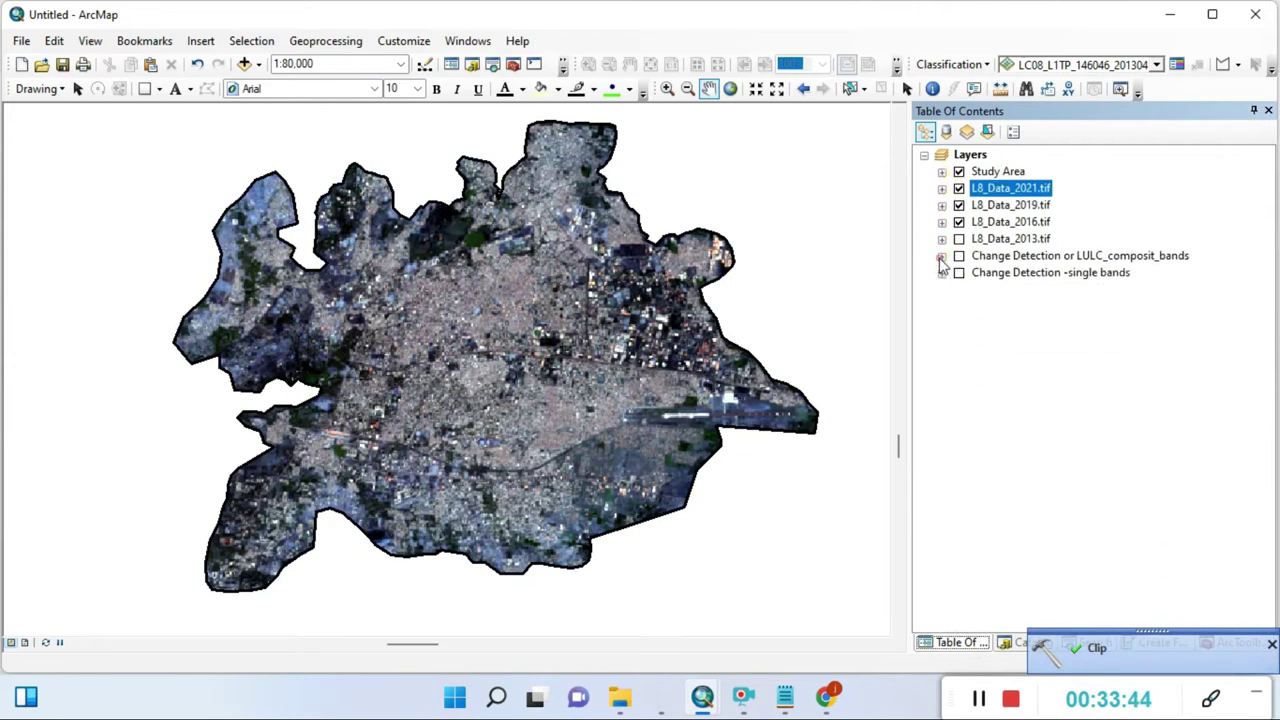
left_click(1048, 277)
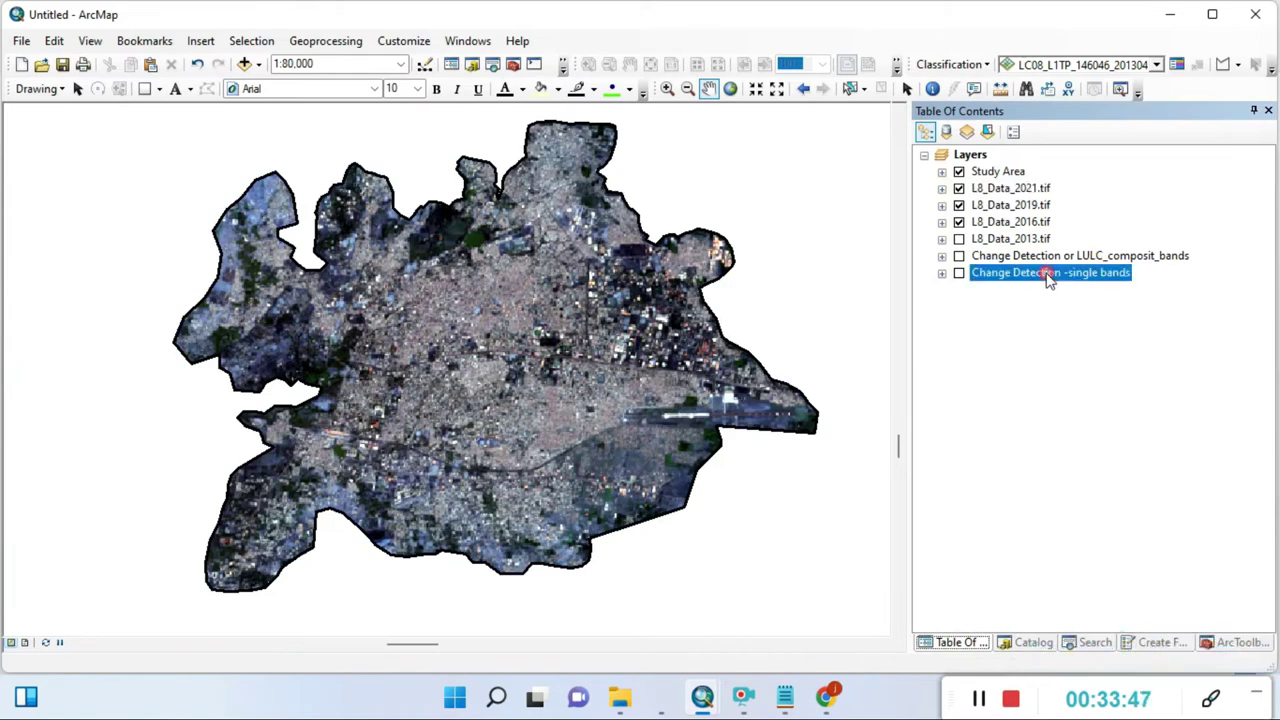
left_click(995, 320)
left_click(1024, 277)
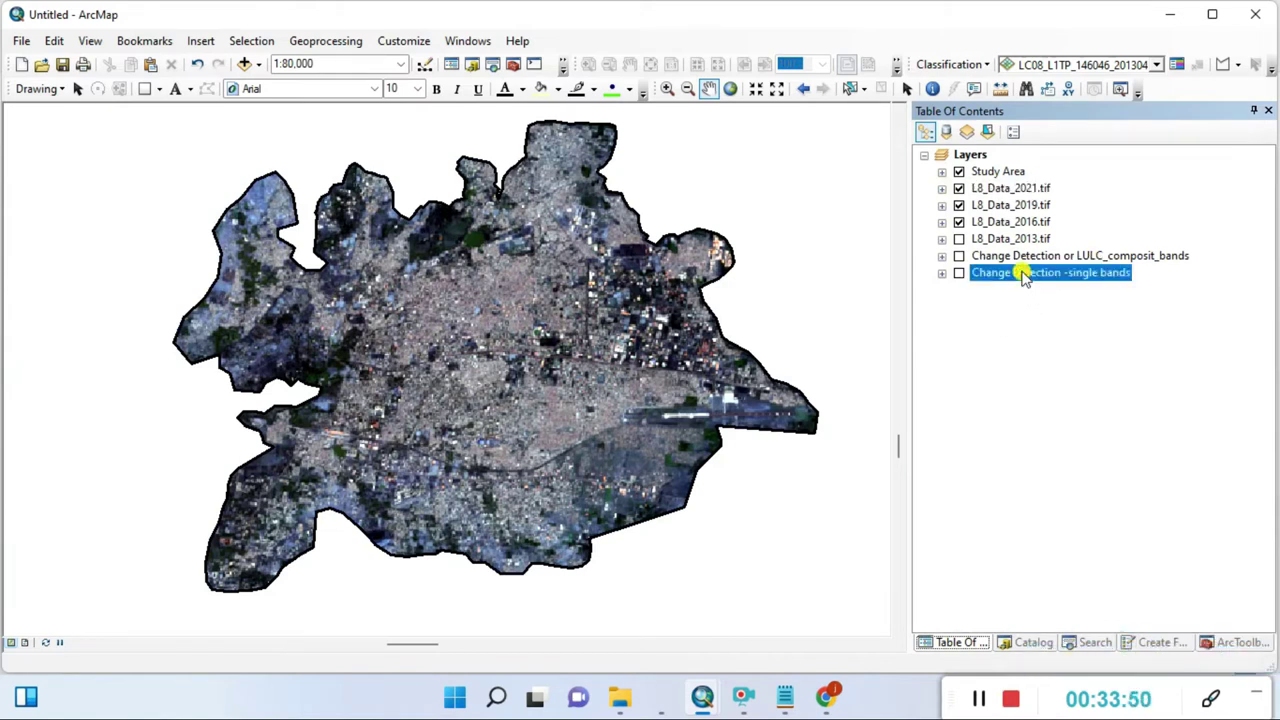
left_click(1022, 257)
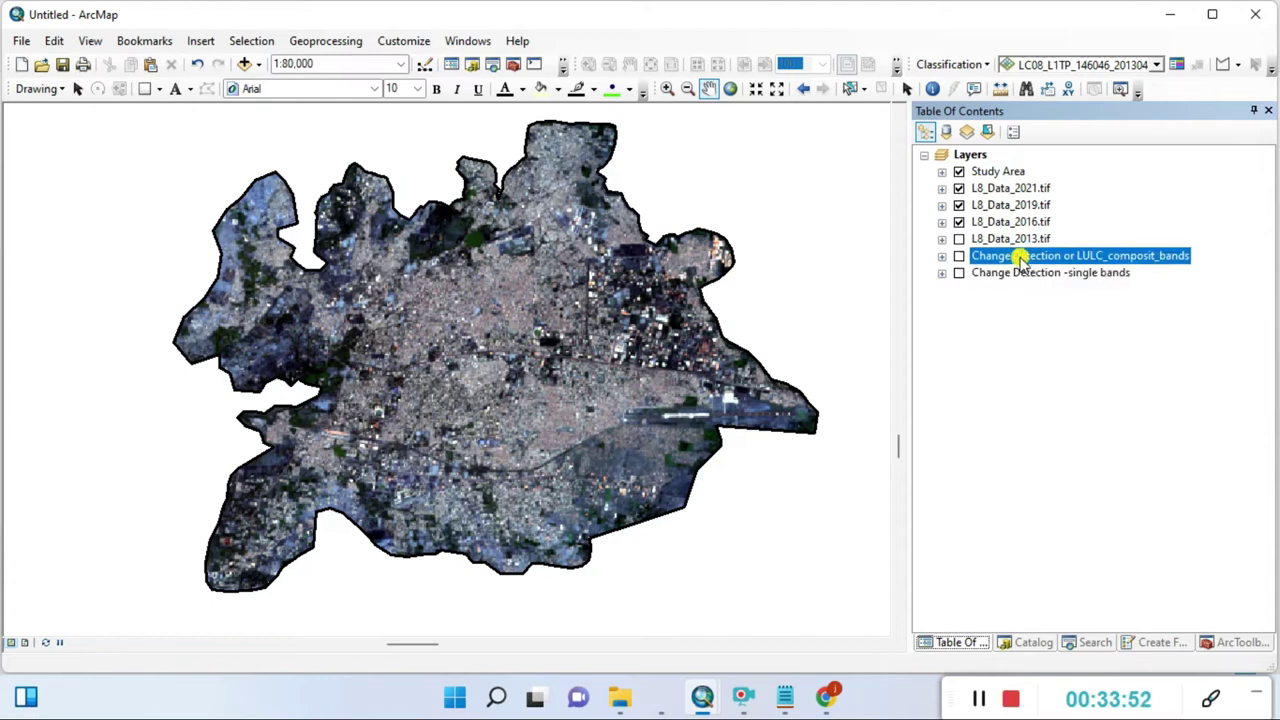
left_click(1014, 240)
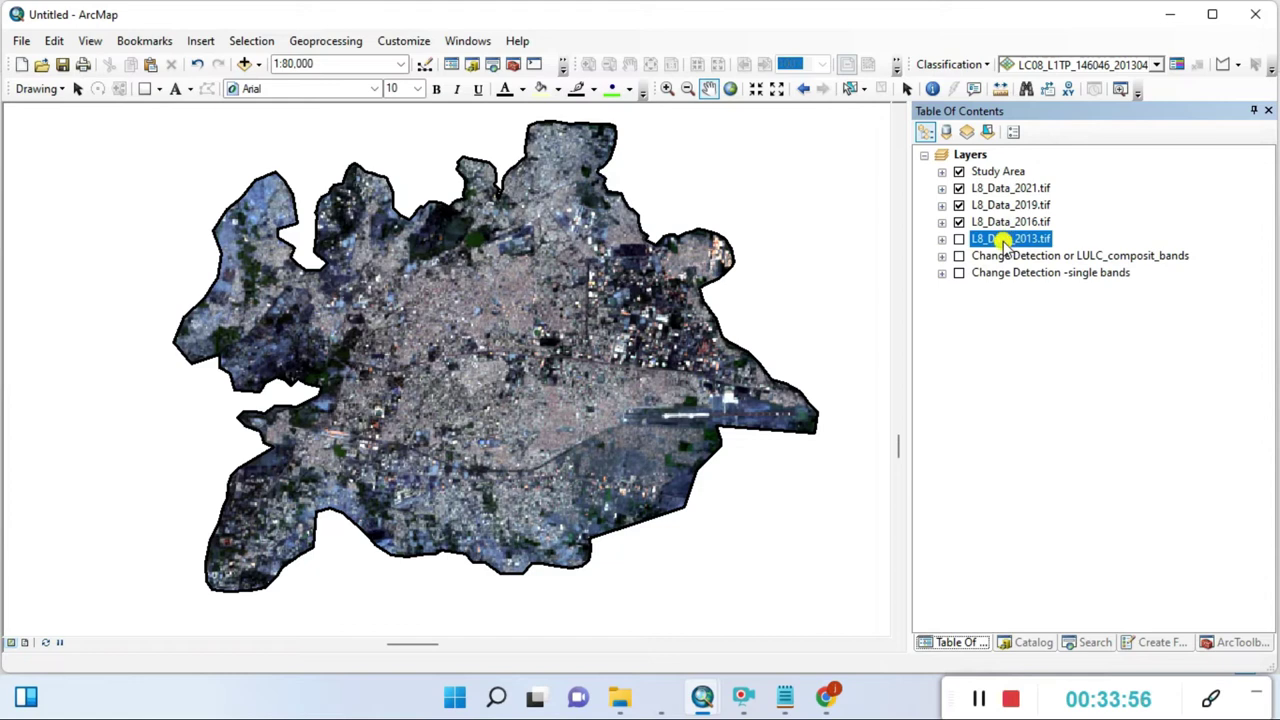
Step: Create a new group layer under Layers and name it L8-Cliped_Raster_Data_LULC
right_click(970, 156)
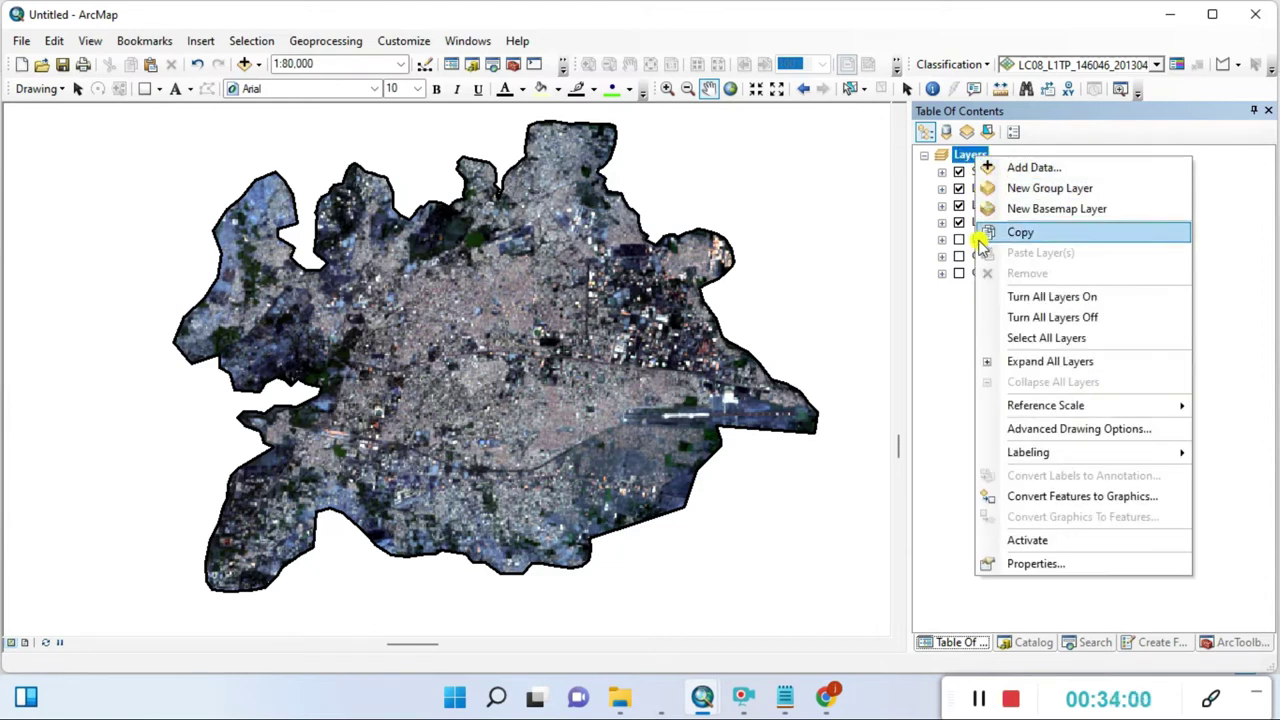
left_click(1046, 188)
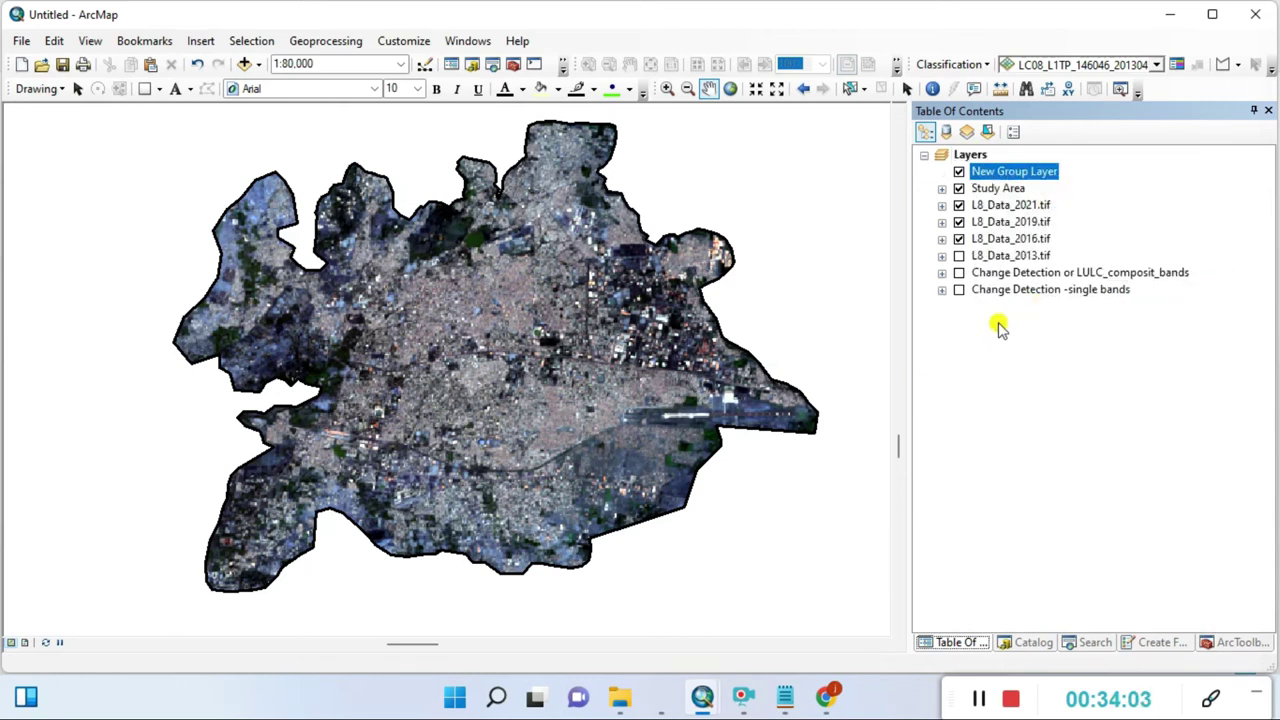
left_click(1018, 177)
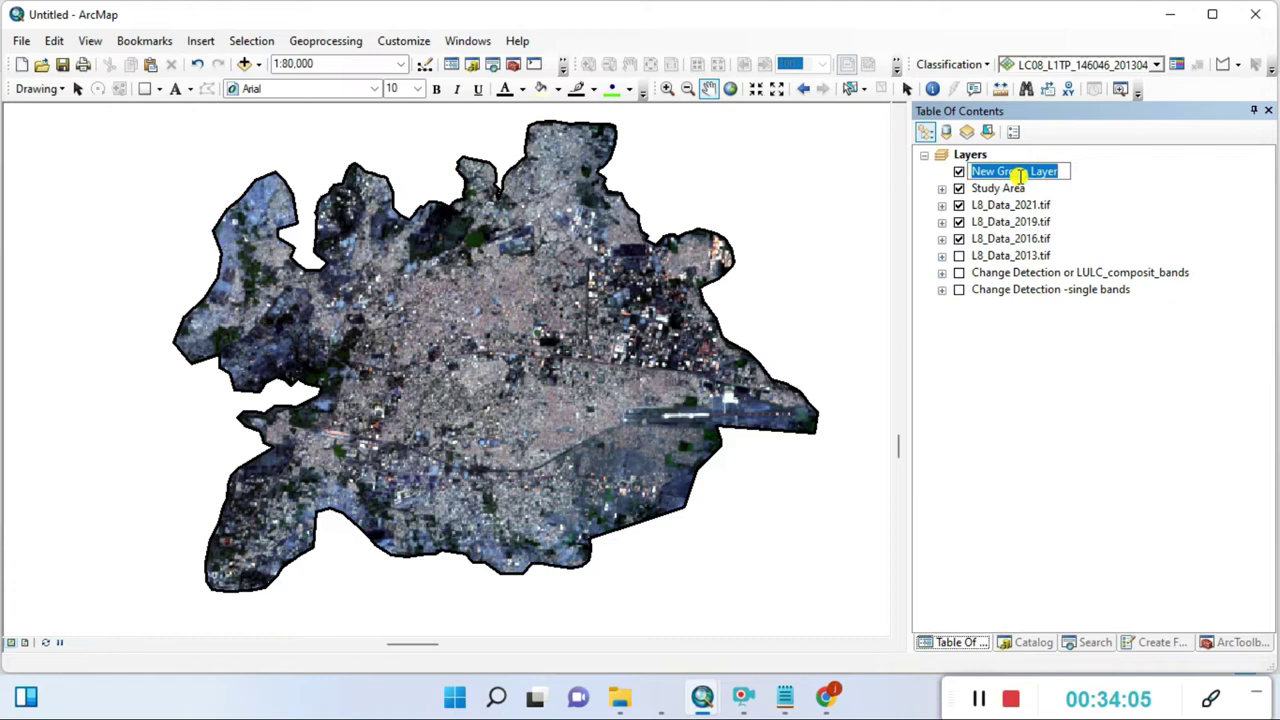
type("Clipe")
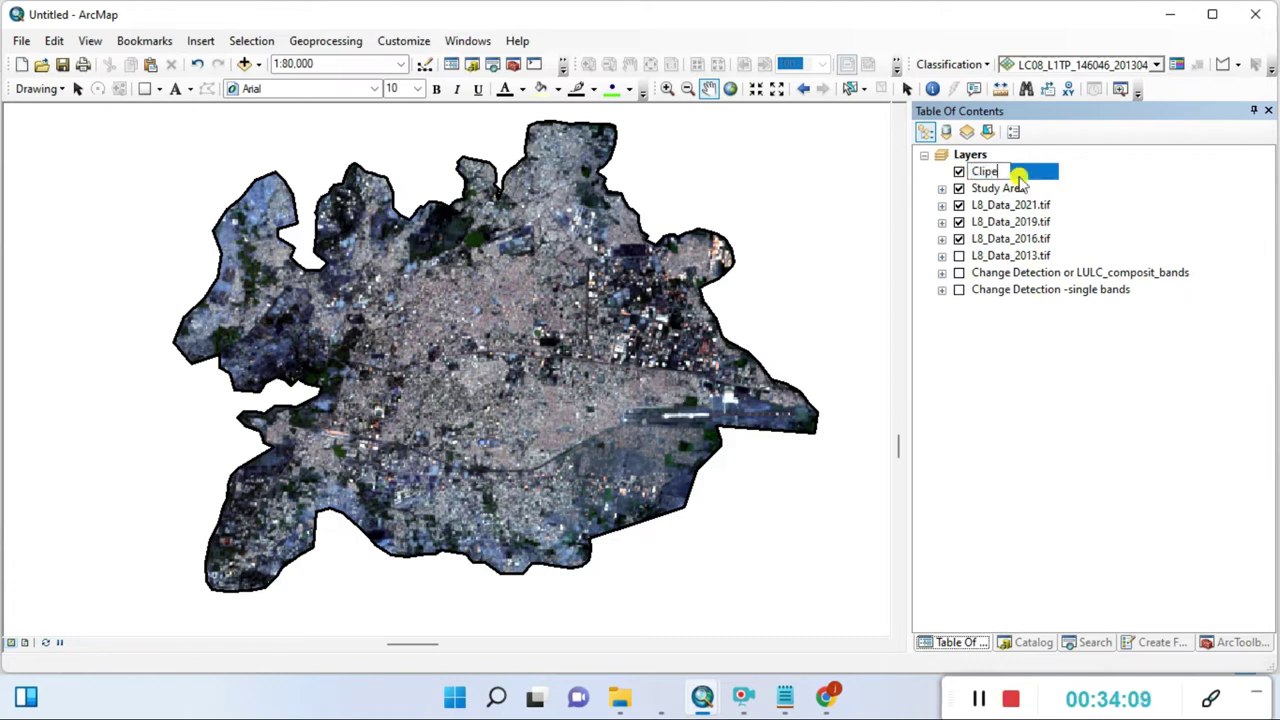
type("d_s")
key("BackSpace")
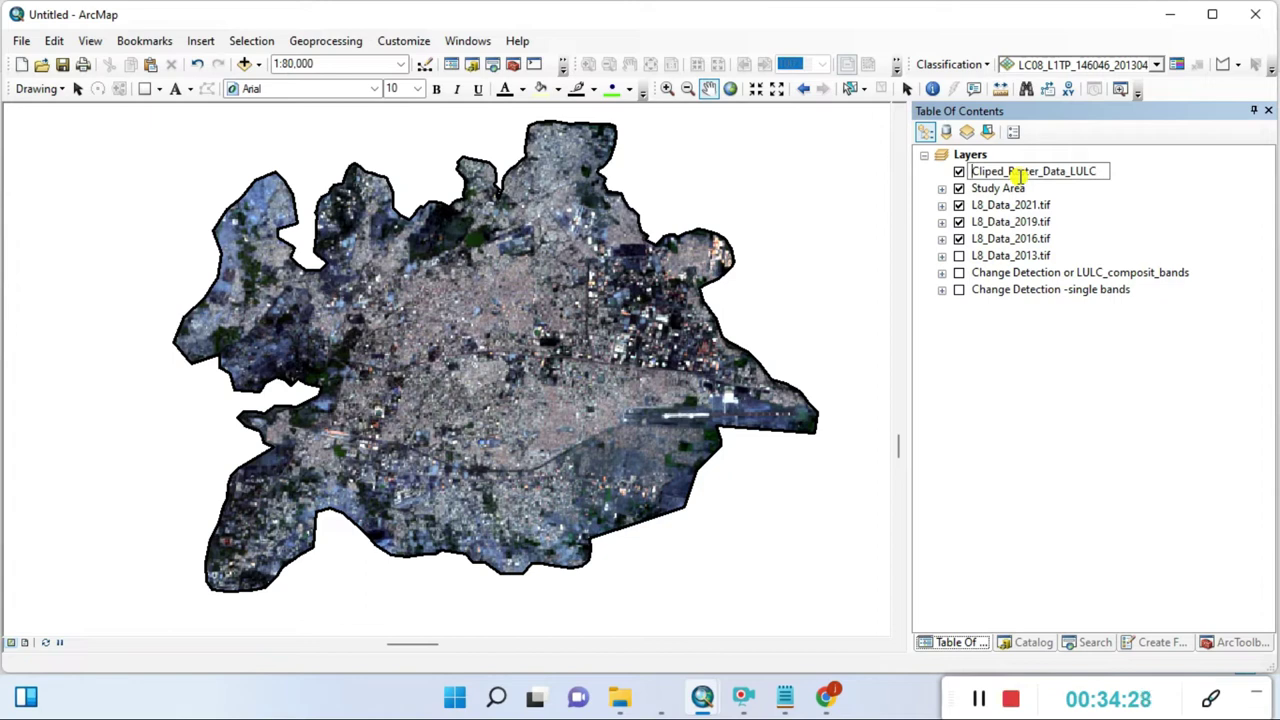
type("L8")
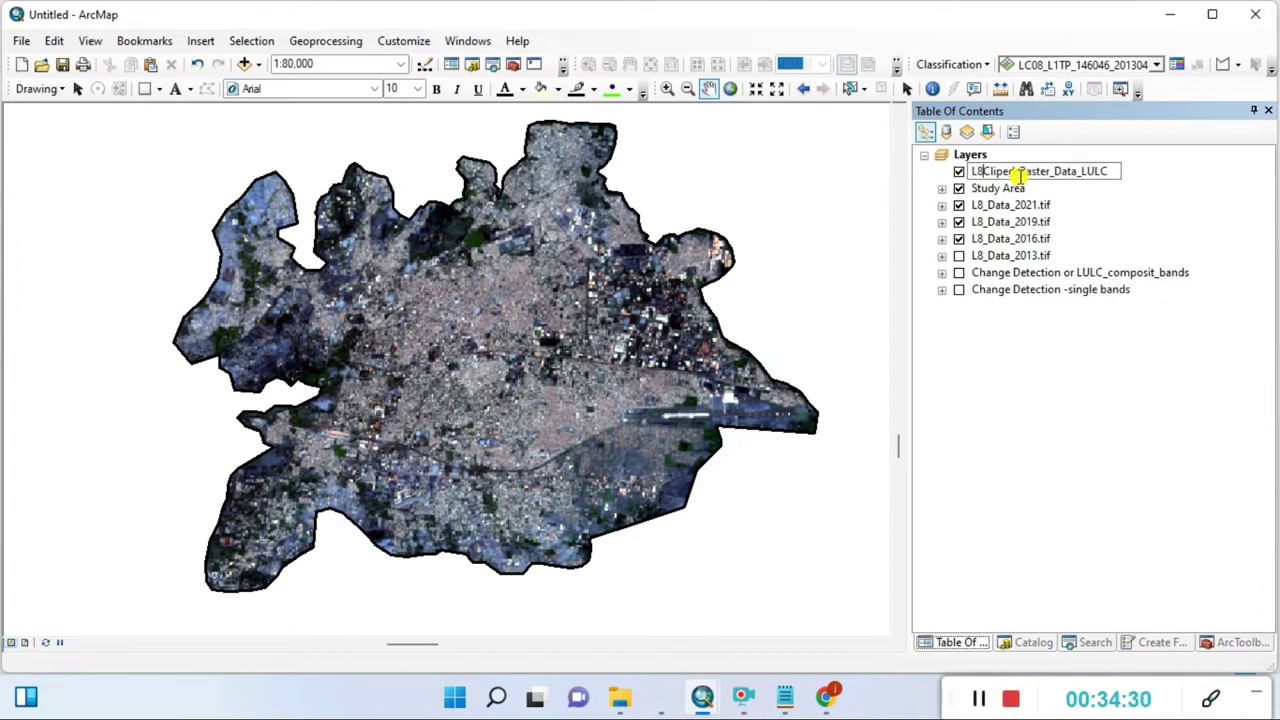
type("-")
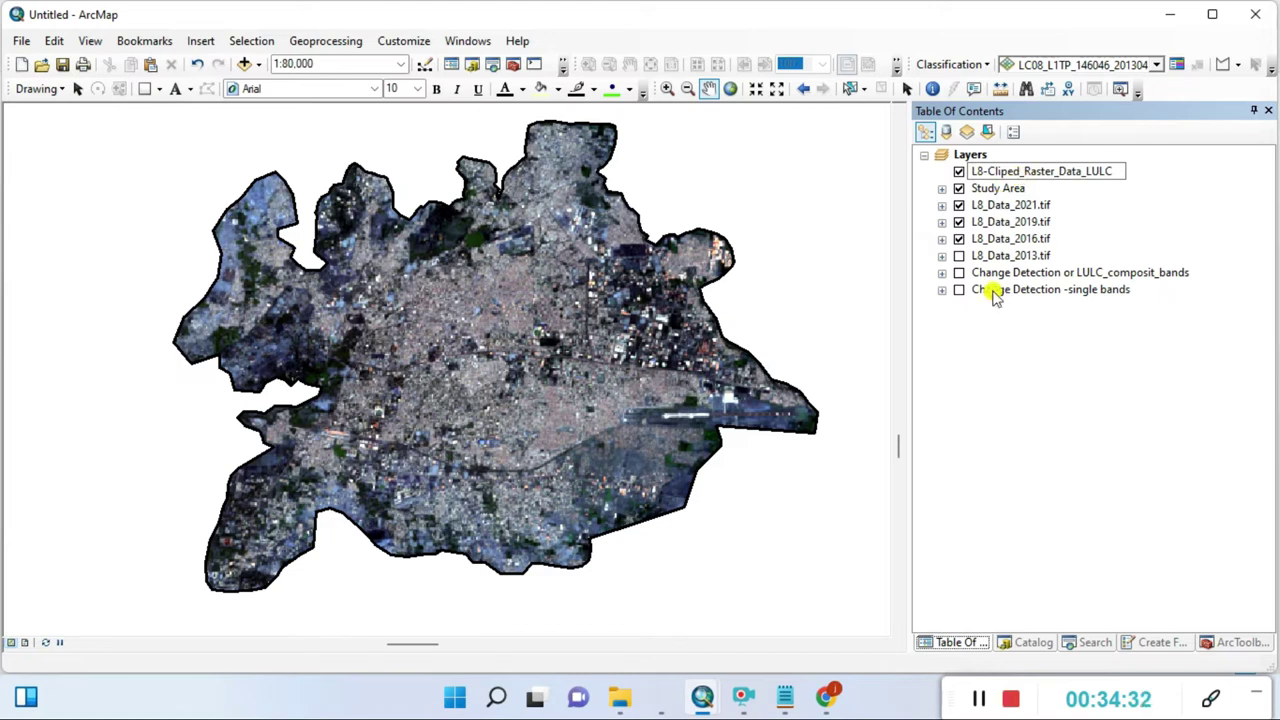
key("Return")
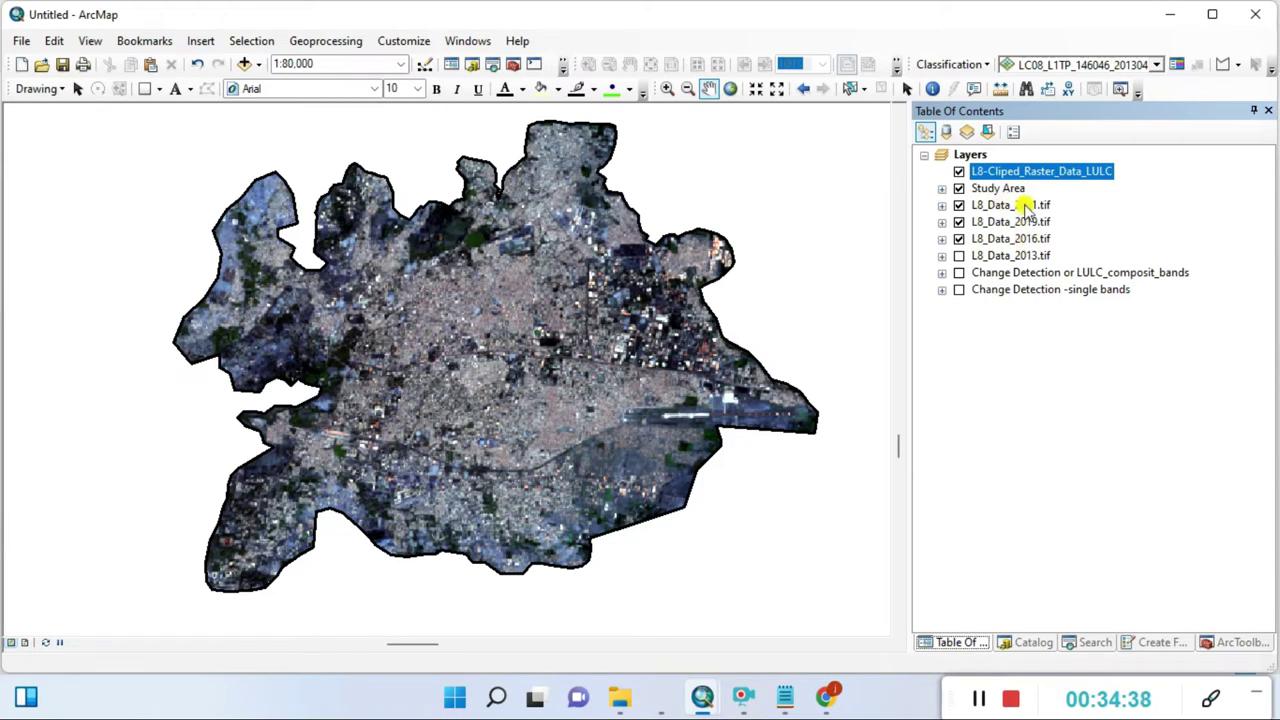
Step: Move the clipped L8_Data 2021, 2019, 2016 and 2013 rasters into the L8-Cliped_Raster_Data_LULC group, ordered from 2013 down to 2021
left_click_drag(1025, 207, 1040, 176)
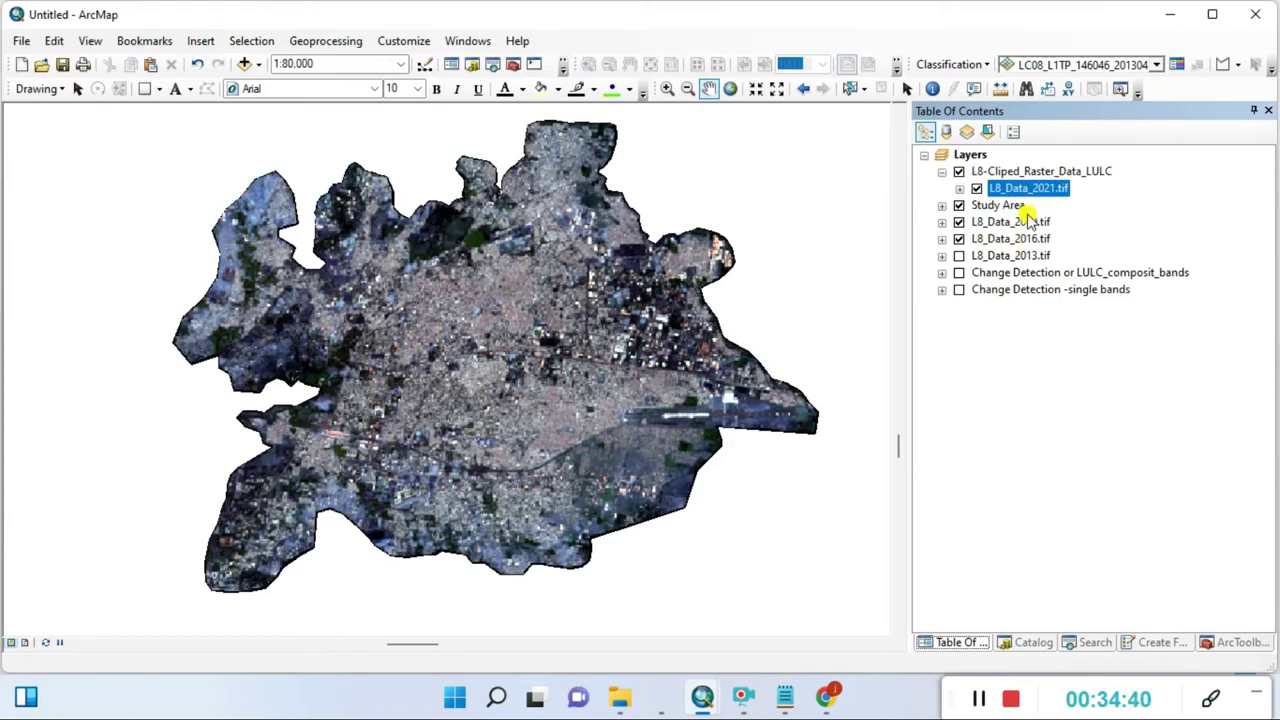
left_click_drag(1025, 225, 1066, 190)
left_click_drag(1040, 256, 1080, 187)
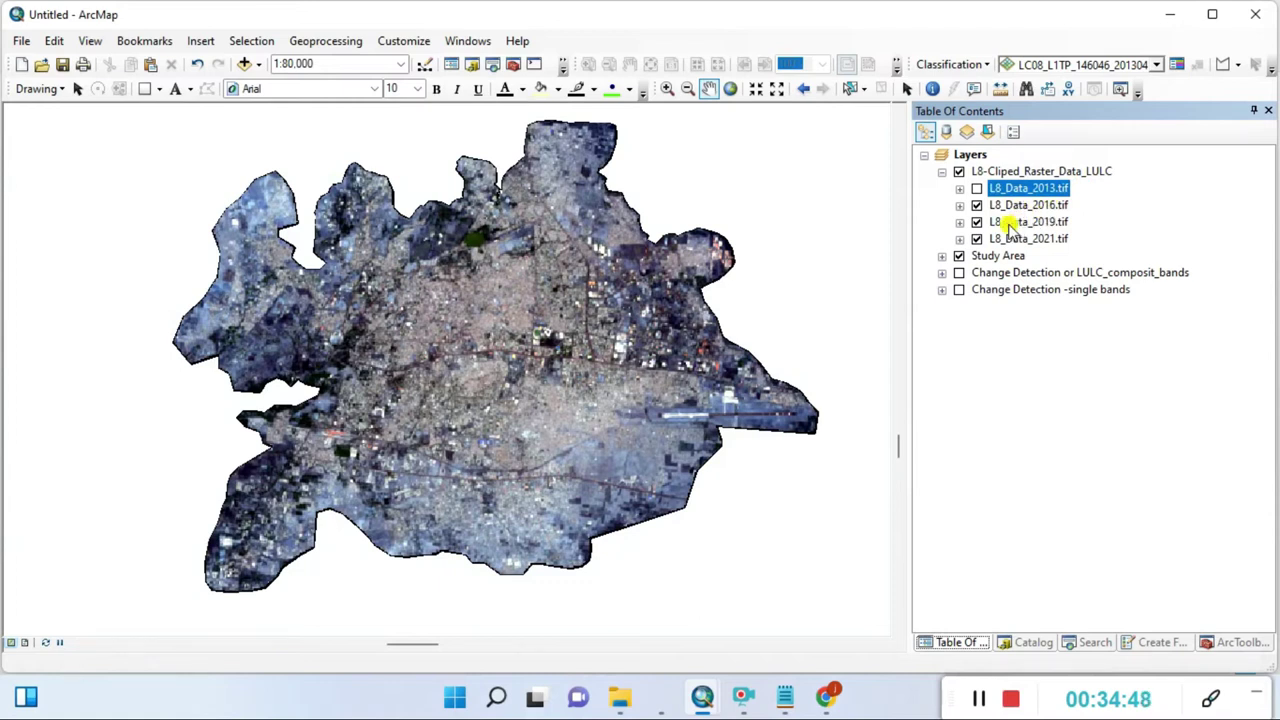
Step: Expand the Study Area group and try a yellow outline colour for the vec_study_area boundary
left_click(958, 256)
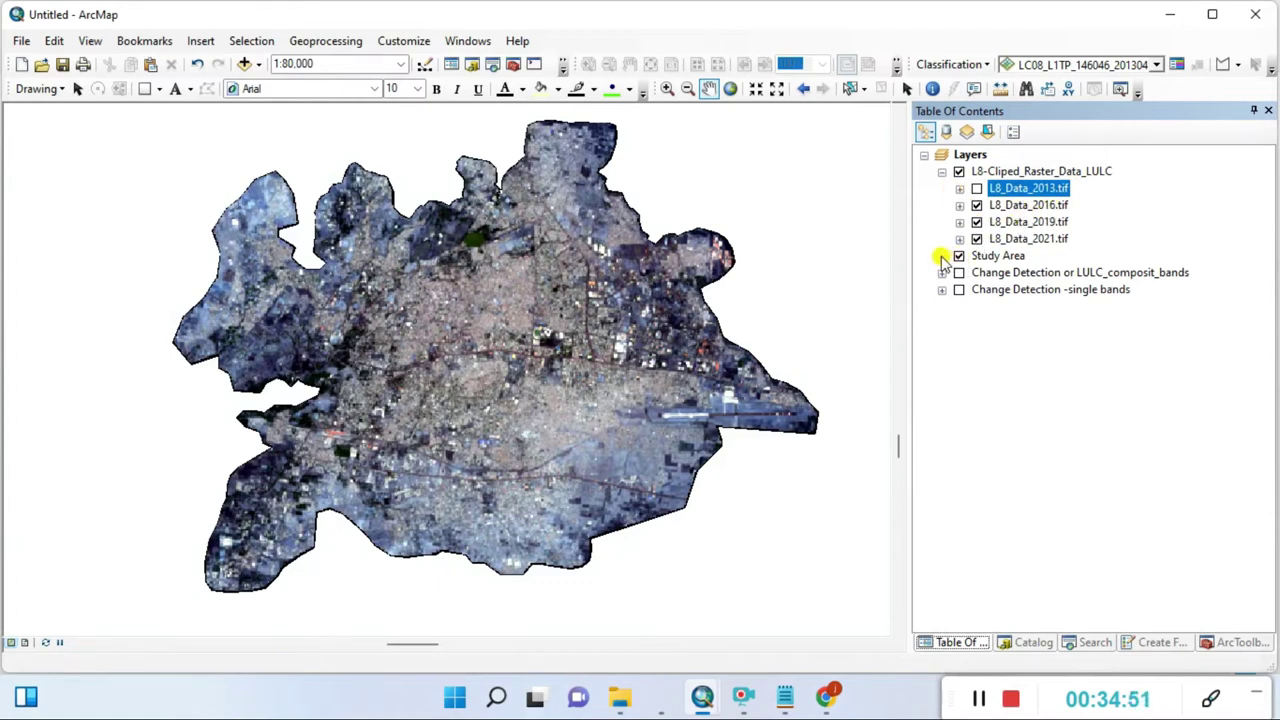
left_click(942, 256)
left_click(993, 289)
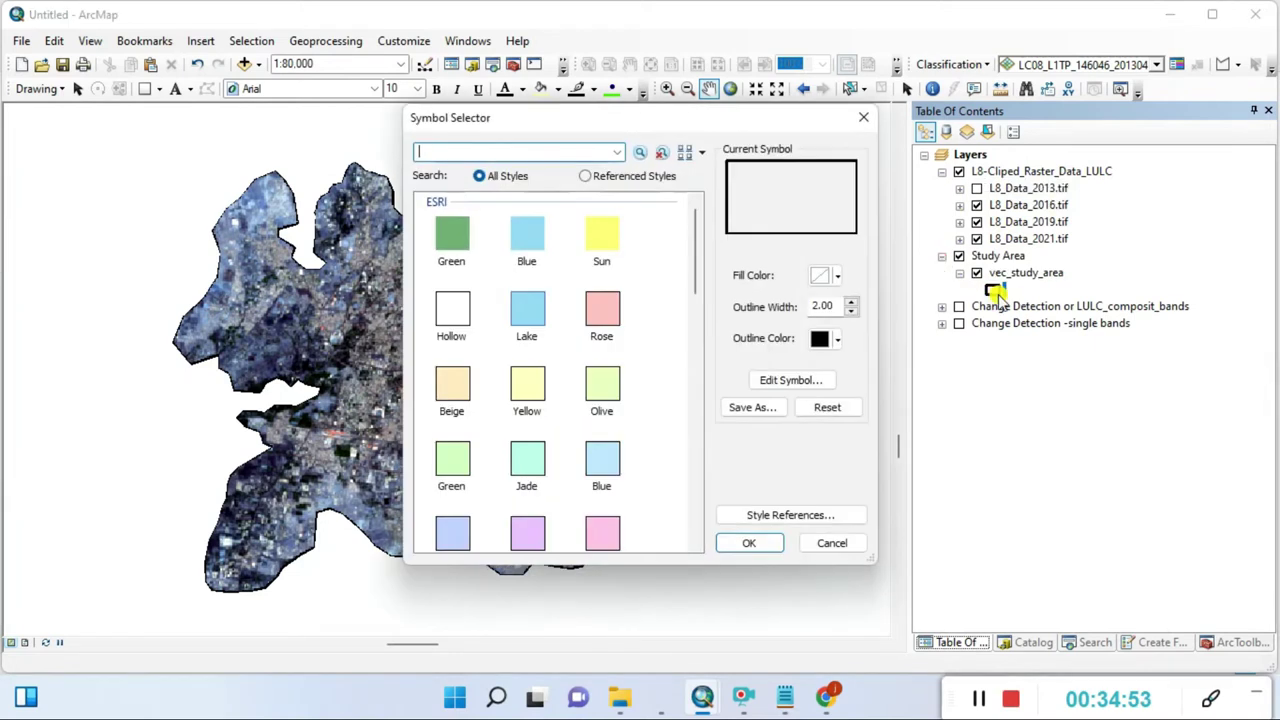
left_click(826, 338)
left_click(883, 422)
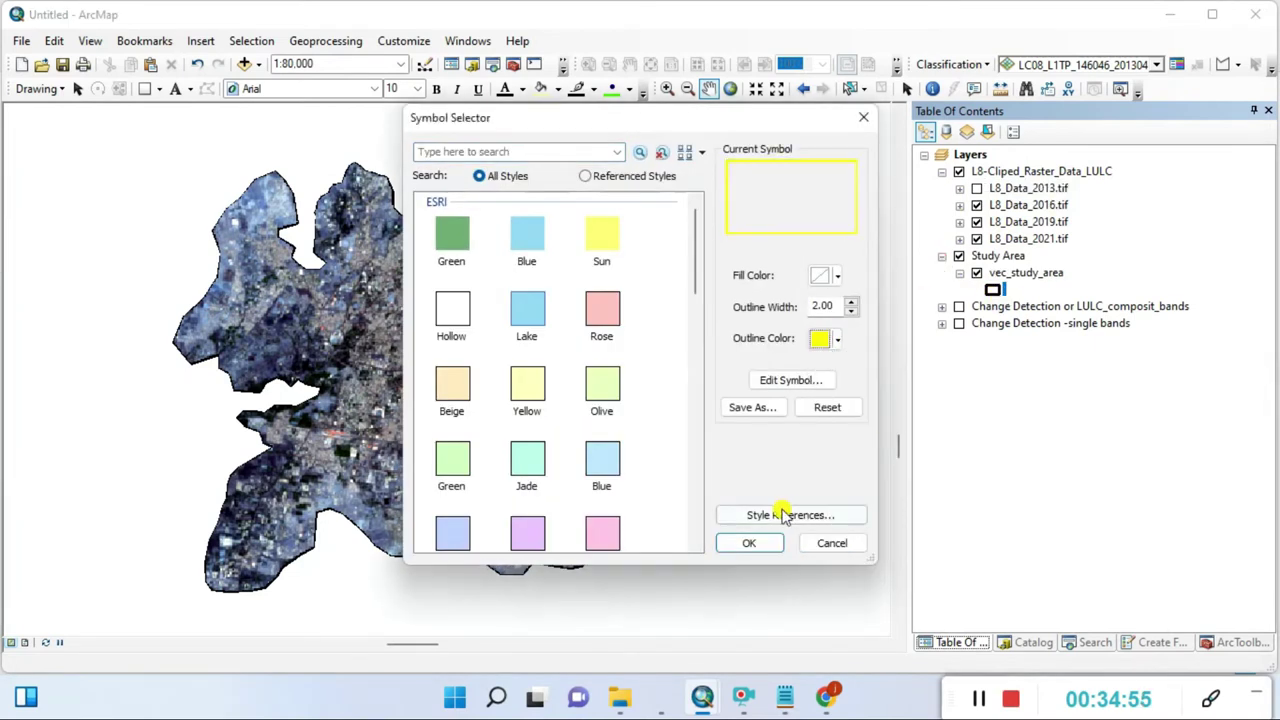
left_click(758, 545)
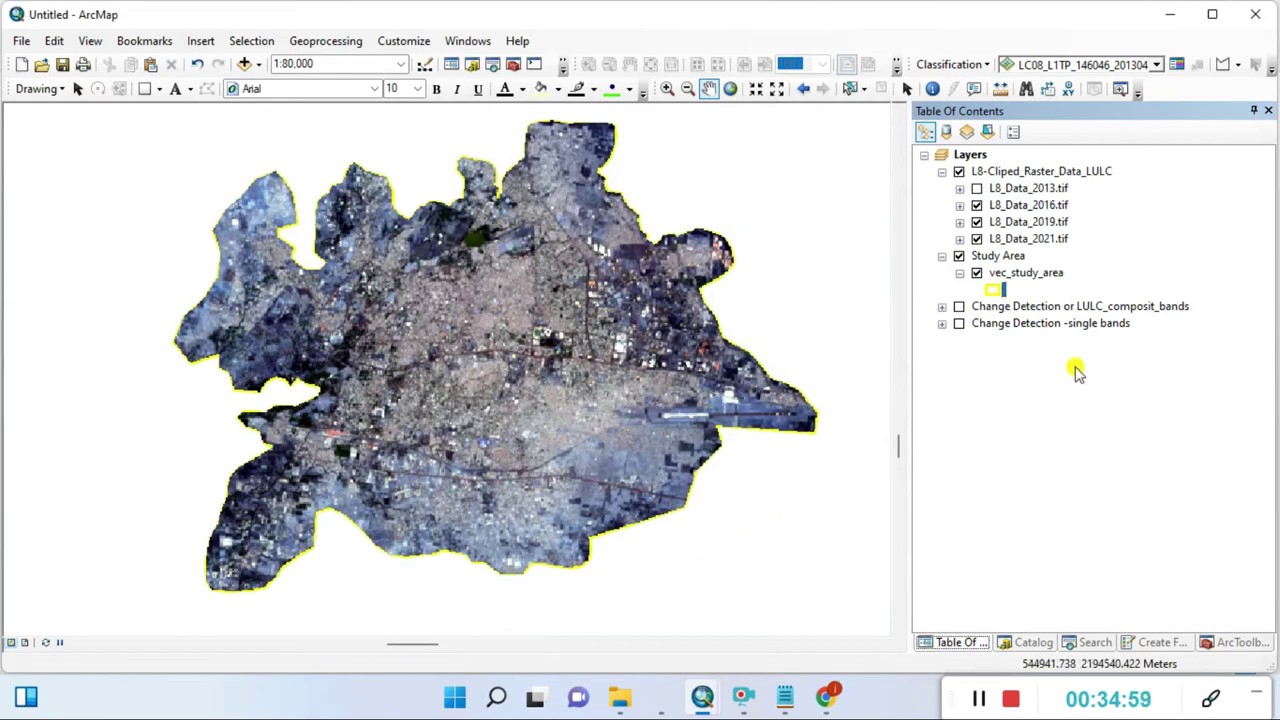
Step: Set the outline colour of the vec_study_area symbol to magenta
left_click(995, 289)
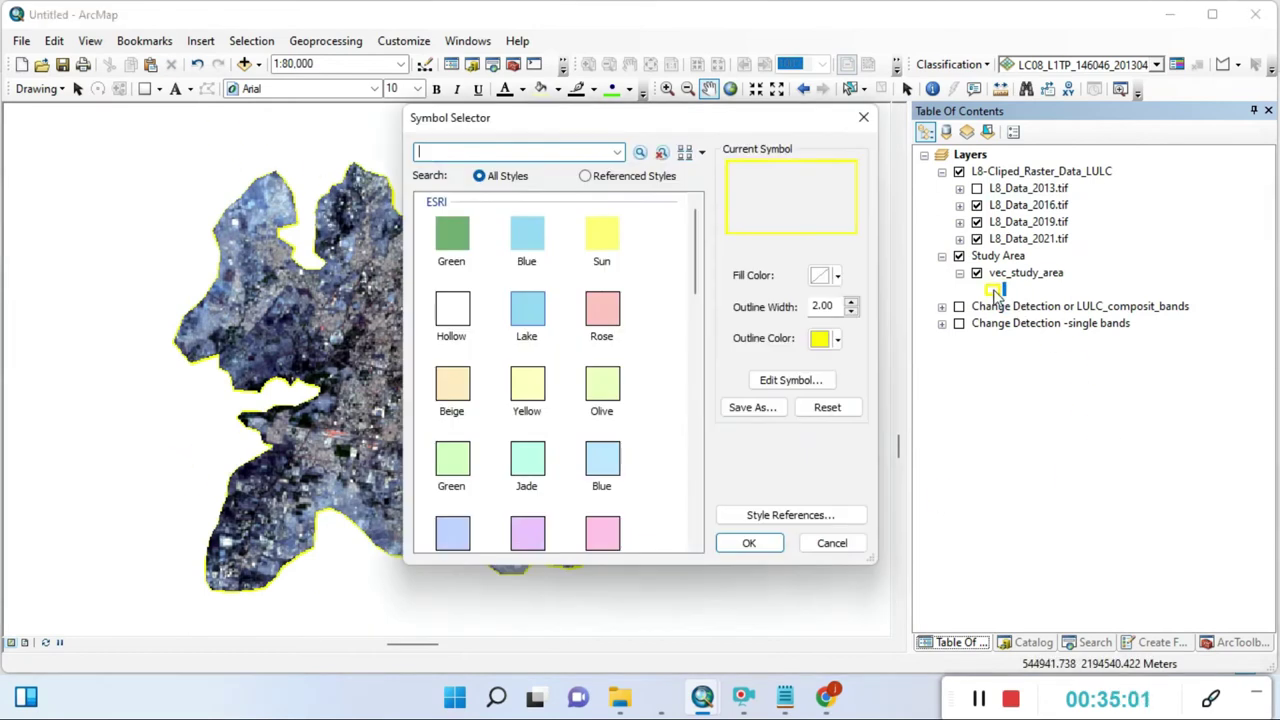
left_click(826, 338)
left_click(1002, 440)
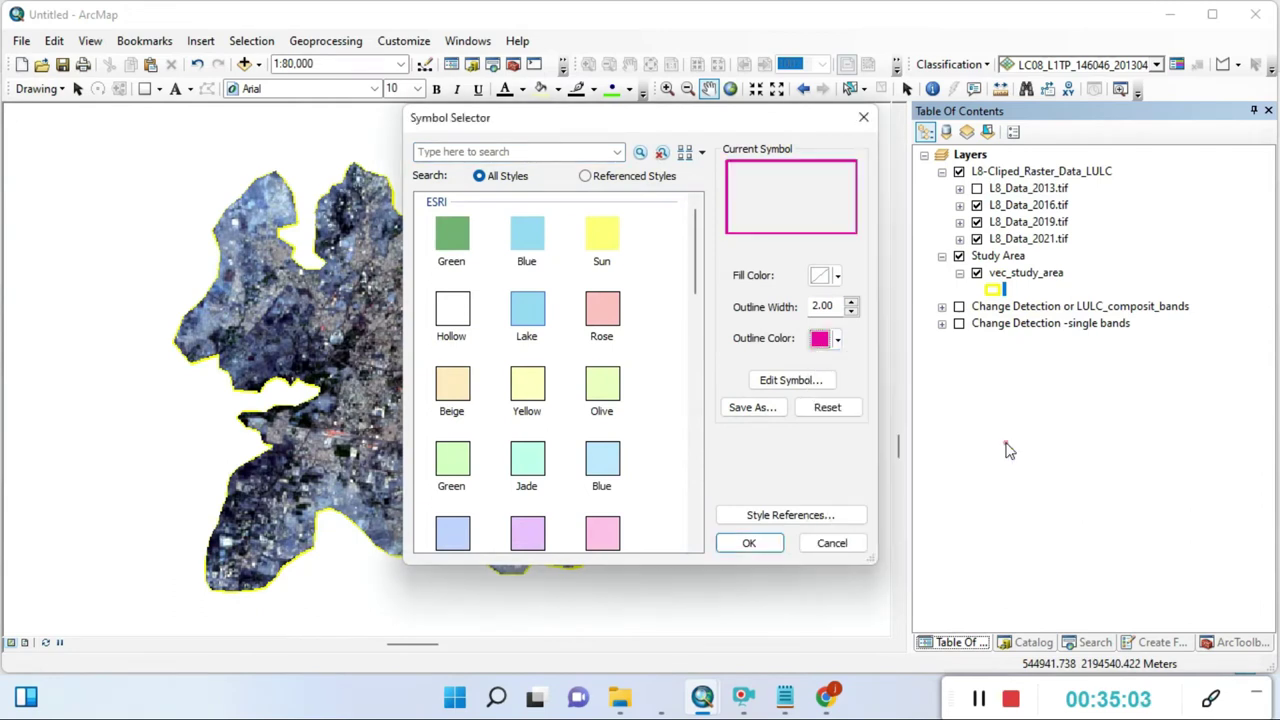
Step: Switch the clipped raster group off and on to compare its extent with the study area boundary
left_click(958, 171)
left_click(958, 172)
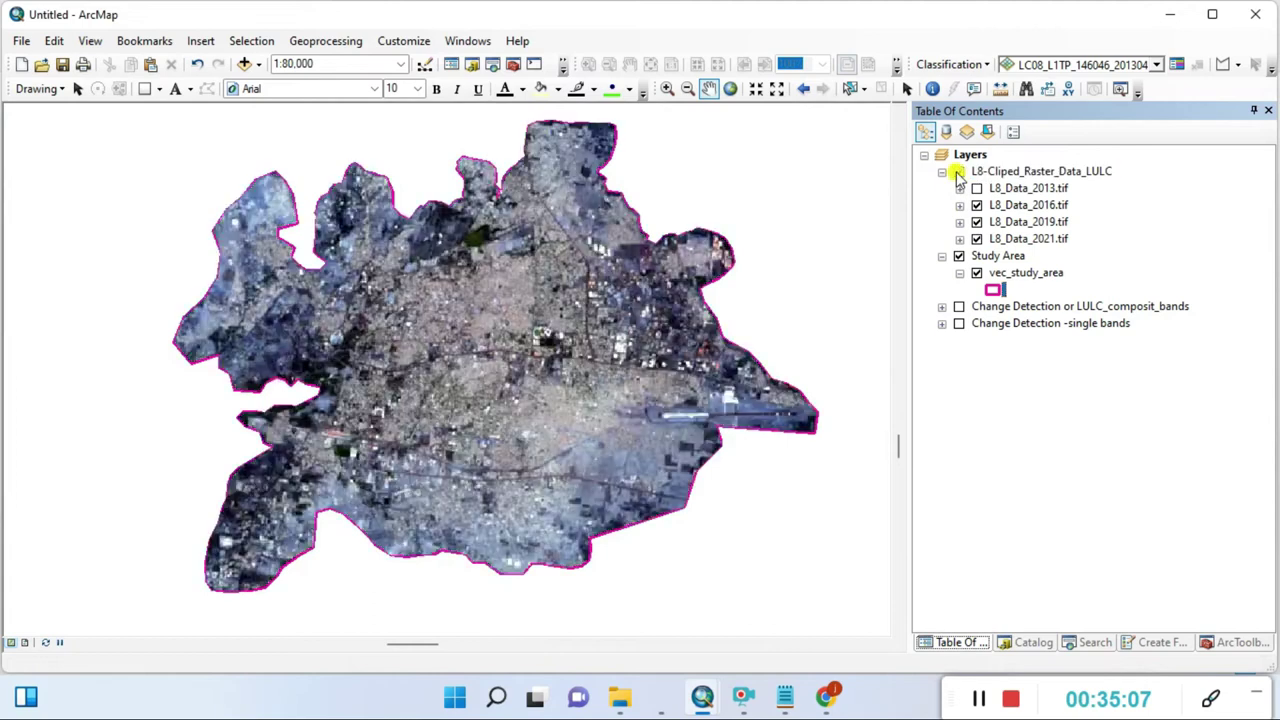
left_click(958, 172)
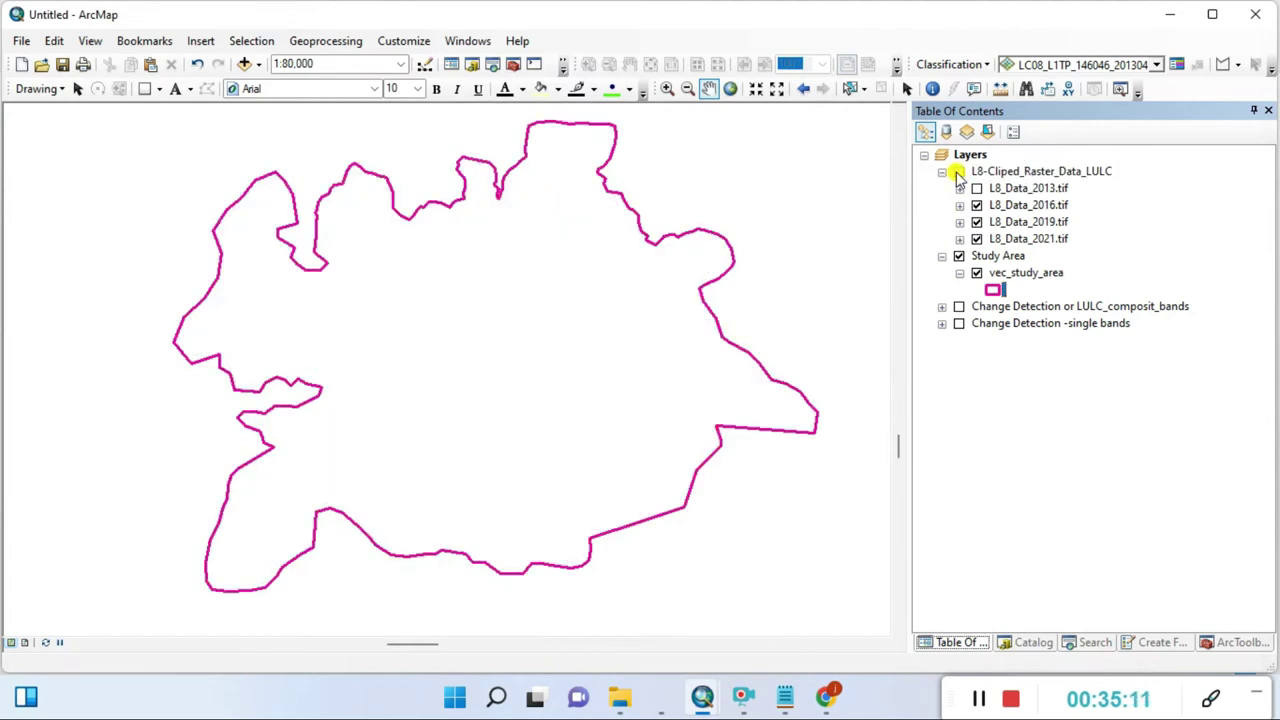
left_click(958, 172)
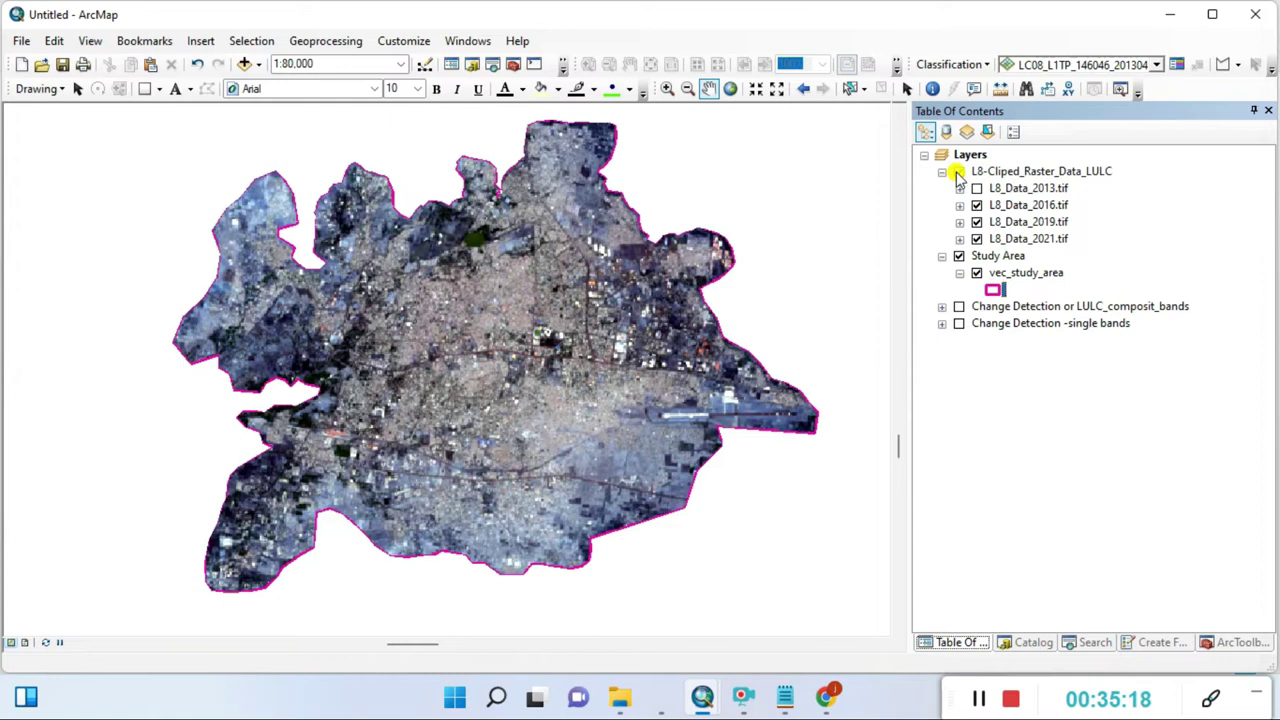
Step: Turn off the L8_Data_2016, L8_Data_2019 and L8_Data_2021 rasters in the clipped group
left_click(980, 208)
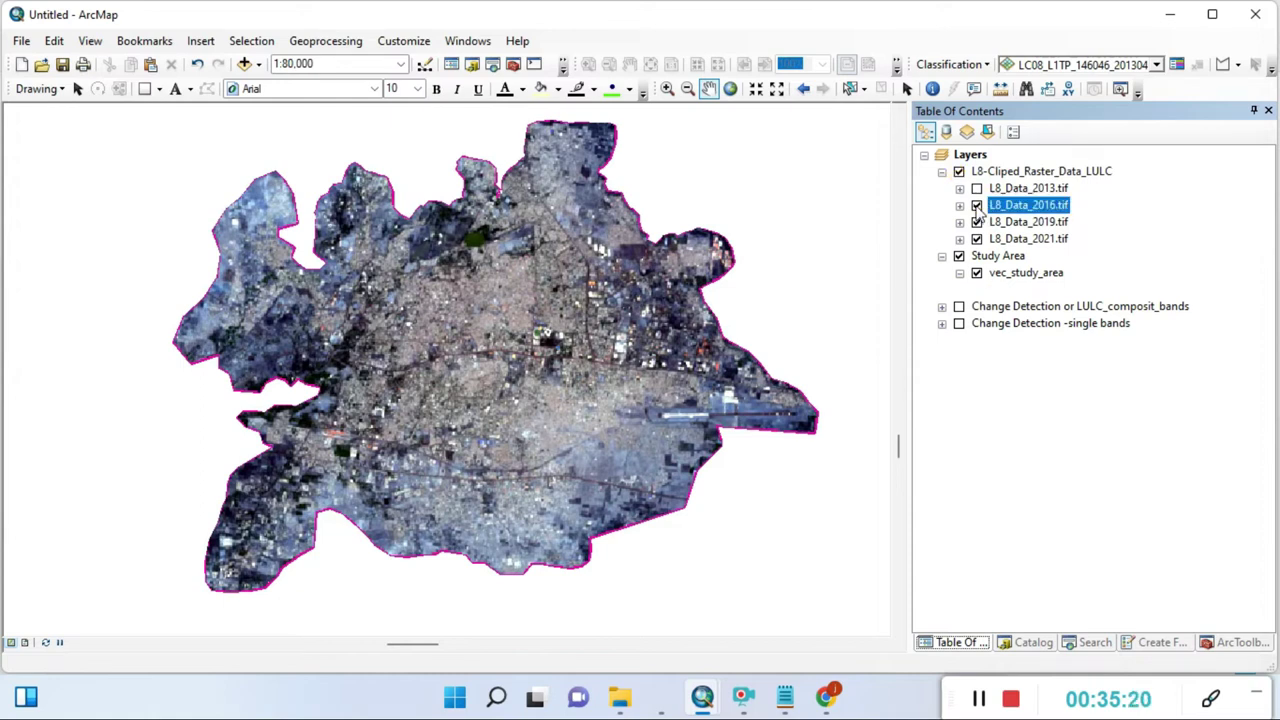
left_click(977, 205)
left_click(977, 222)
left_click(977, 239)
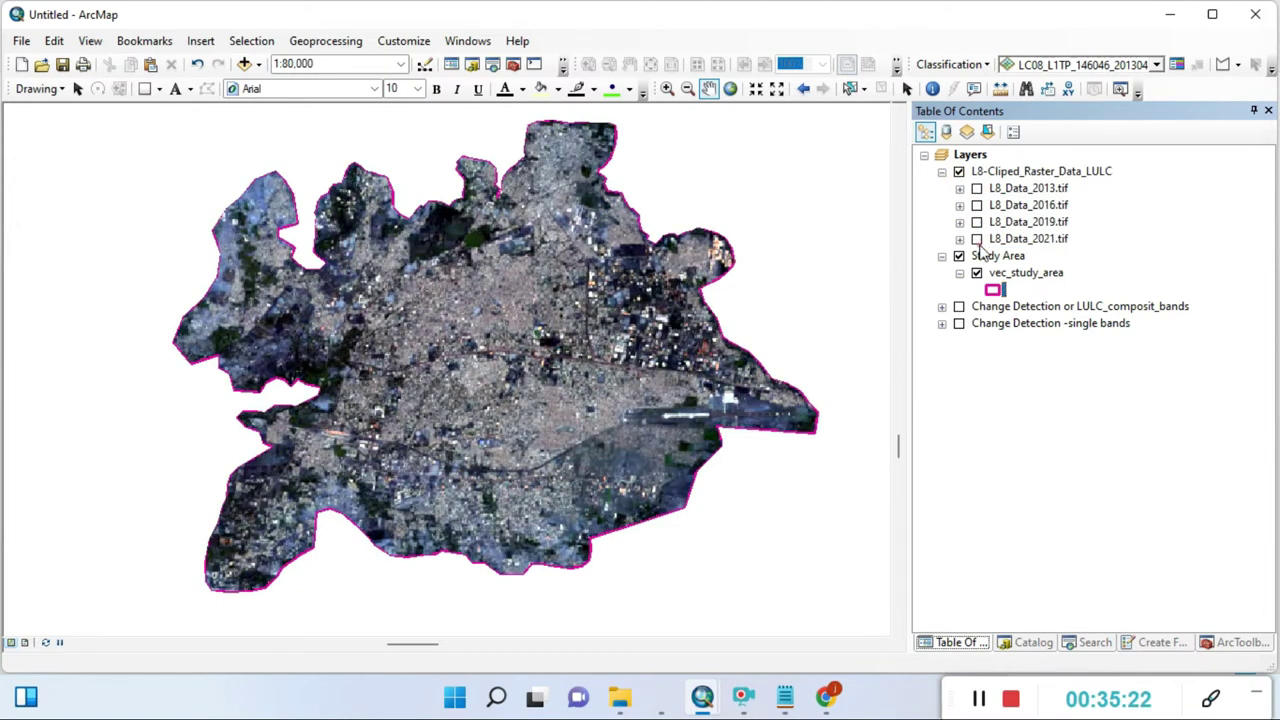
Step: Turn on the 2013, 2016 and 2019 clipped rasters with their group visible, and collapse the Study Area group
left_click(958, 172)
left_click(977, 189)
left_click(977, 205)
left_click(977, 222)
left_click(959, 172)
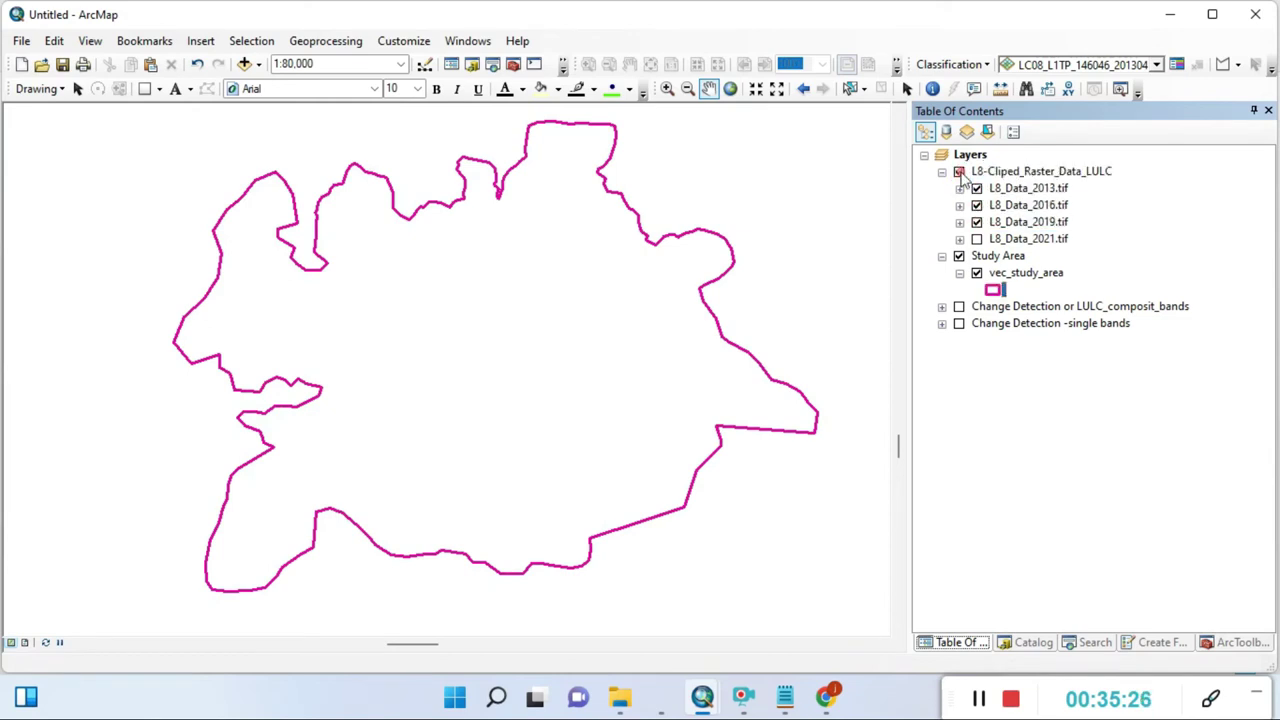
left_click(967, 278)
left_click(941, 257)
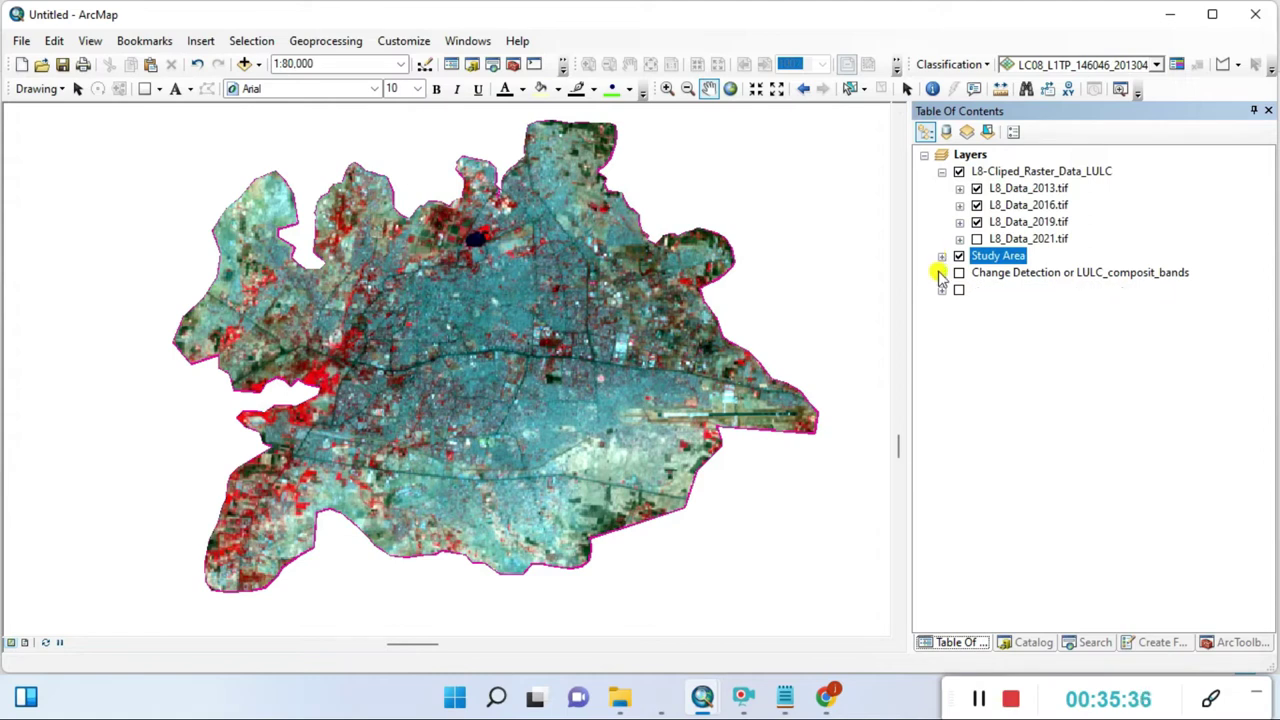
left_click(979, 698)
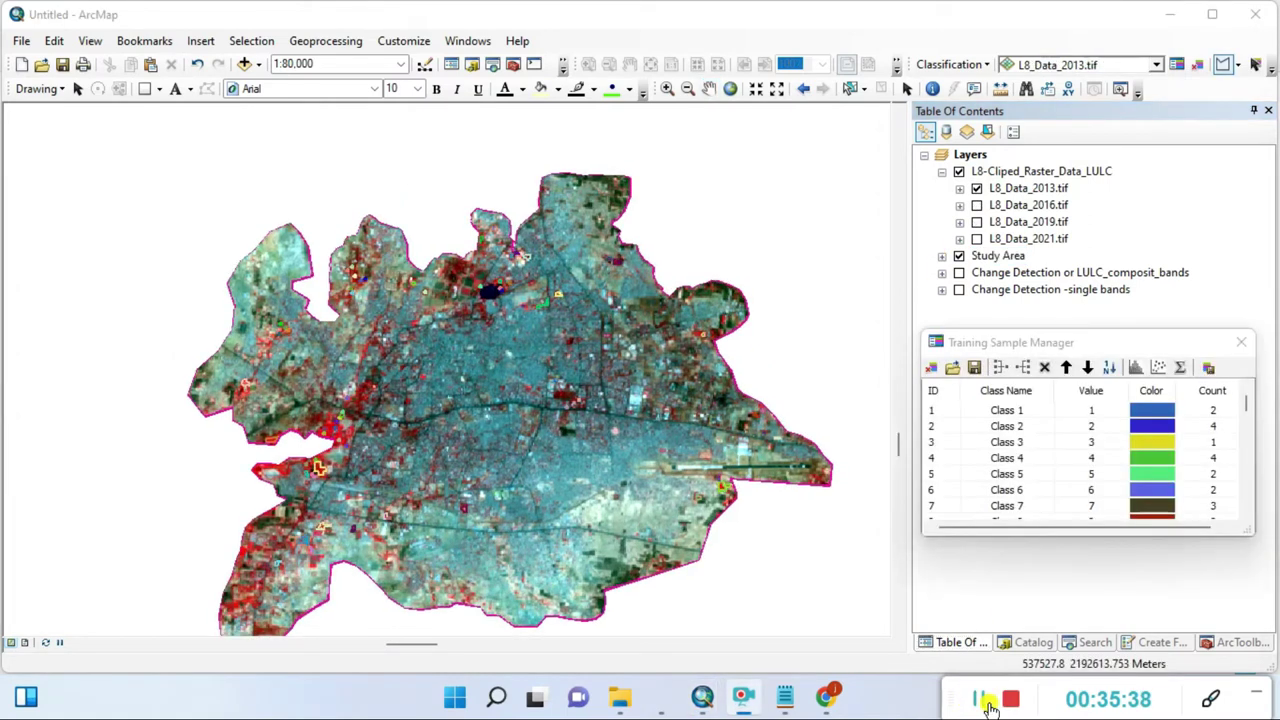
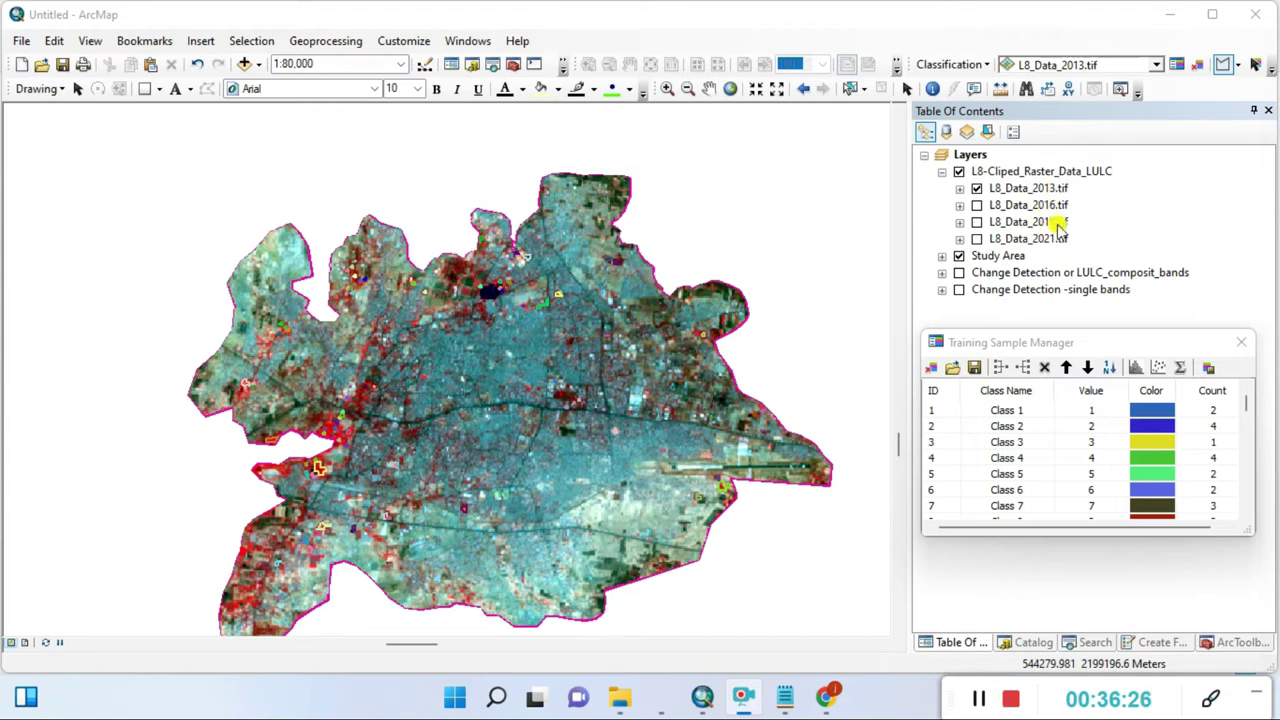
Step: Examine the Image Classification tools: the toolbar's entry in the toolbar list, the available classification methods and the selectable input rasters
scroll(497, 334, "up", 3)
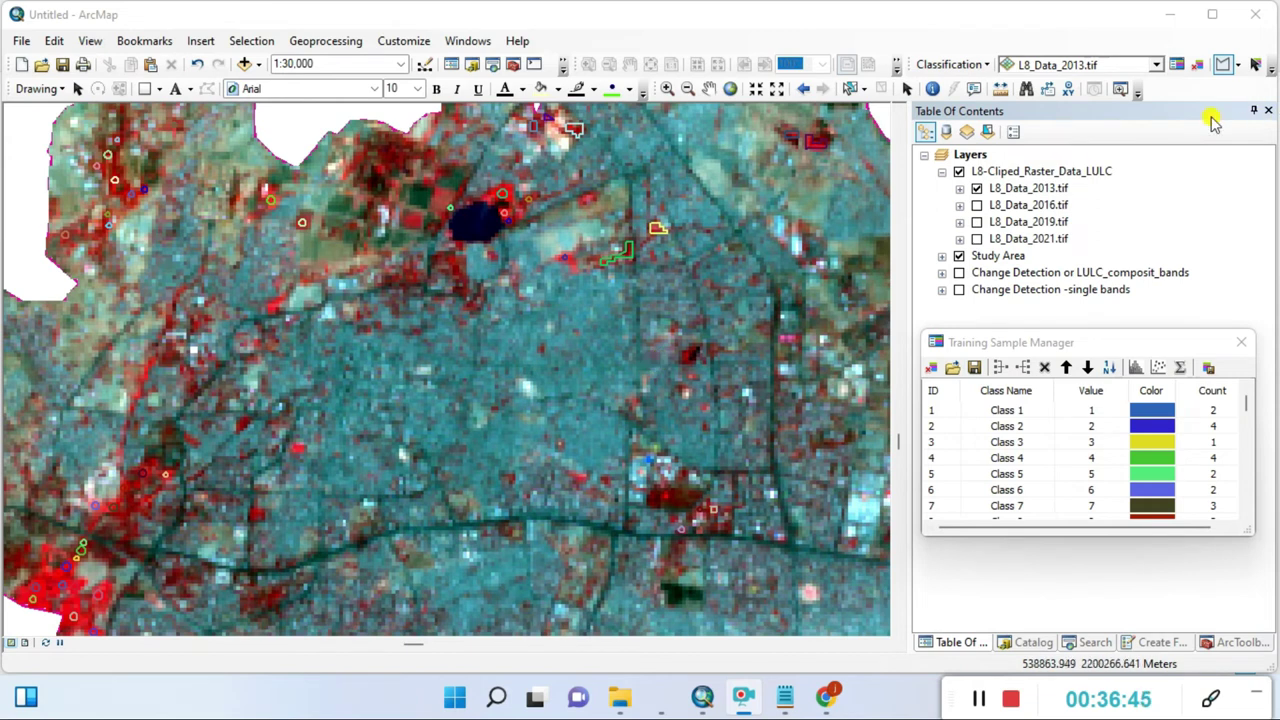
right_click(950, 40)
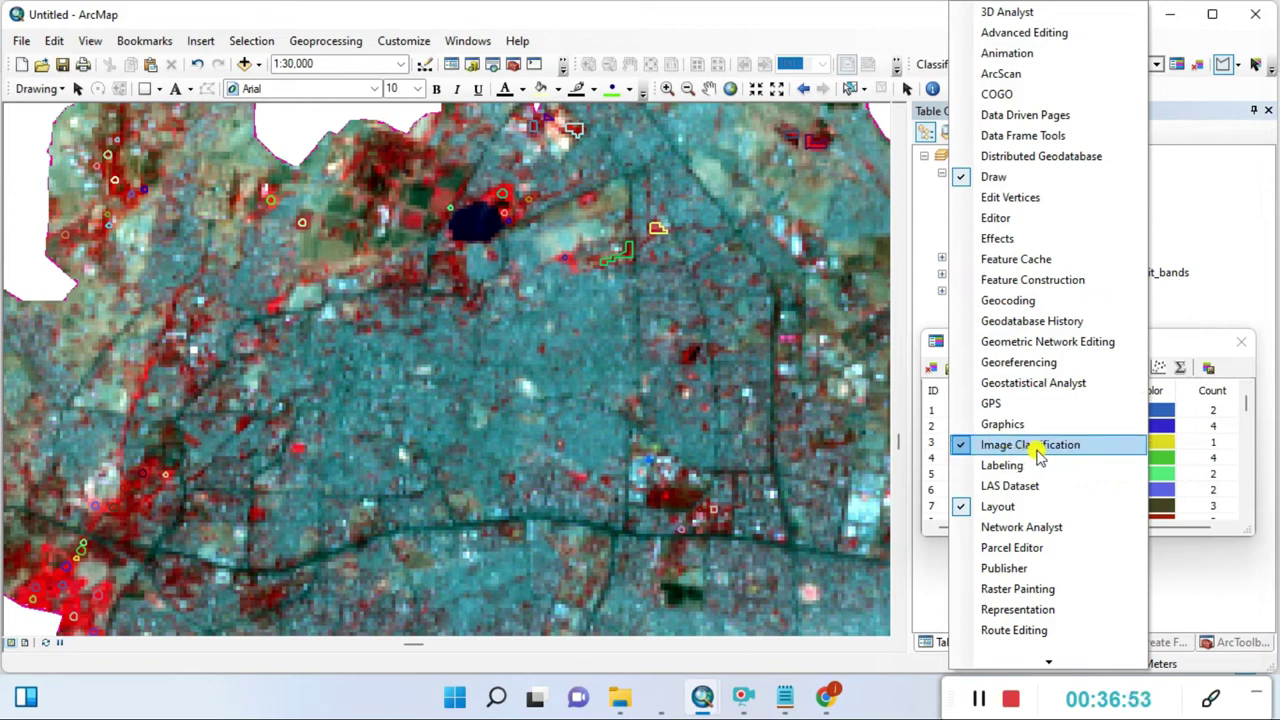
left_click(962, 450)
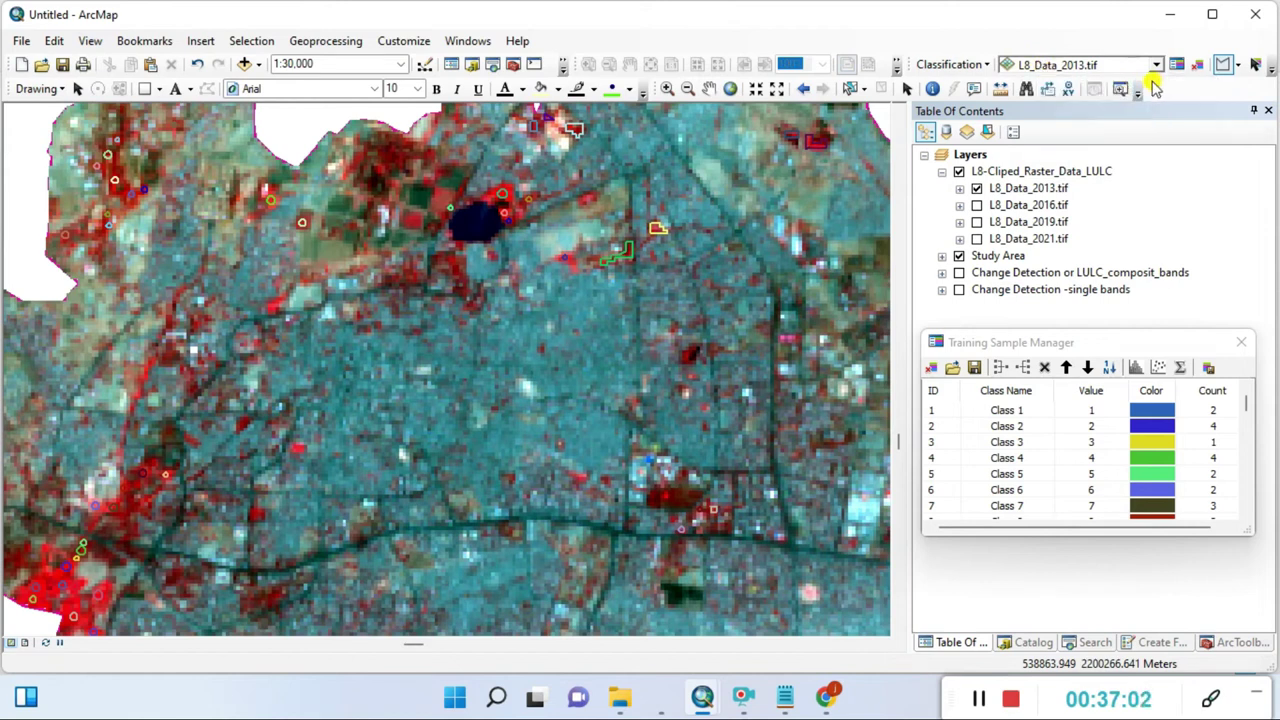
left_click(986, 66)
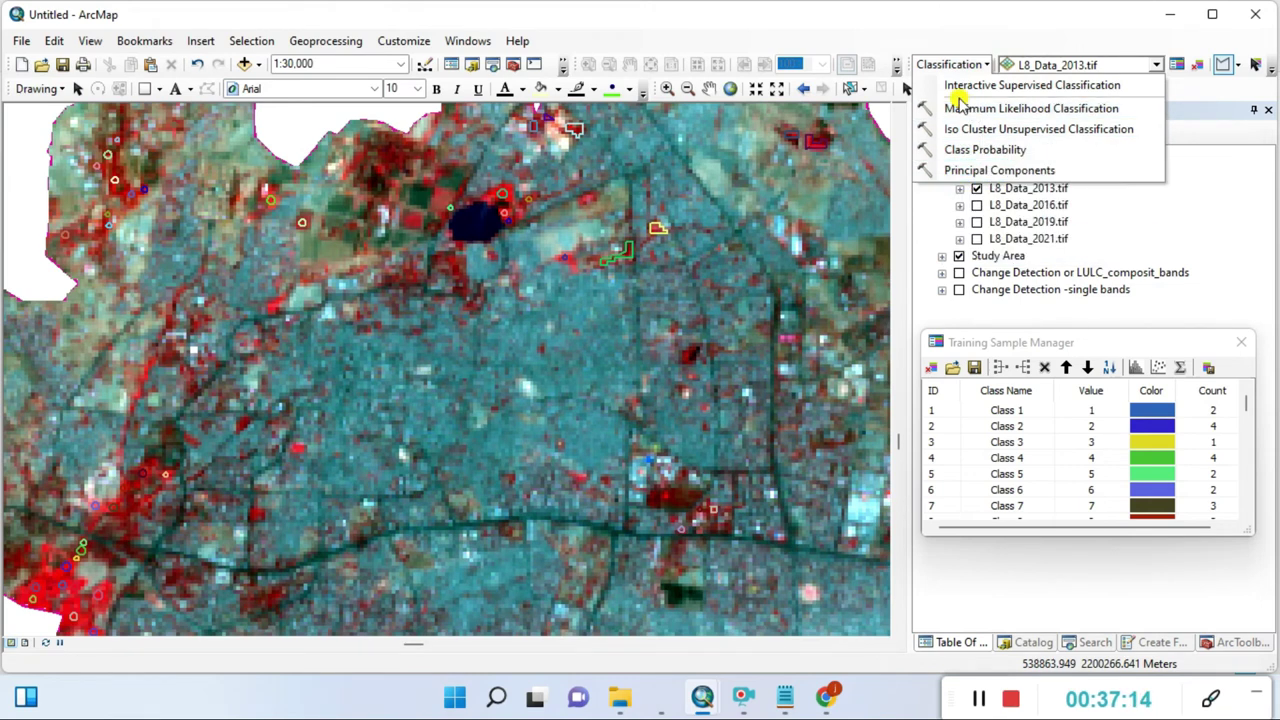
left_click(958, 33)
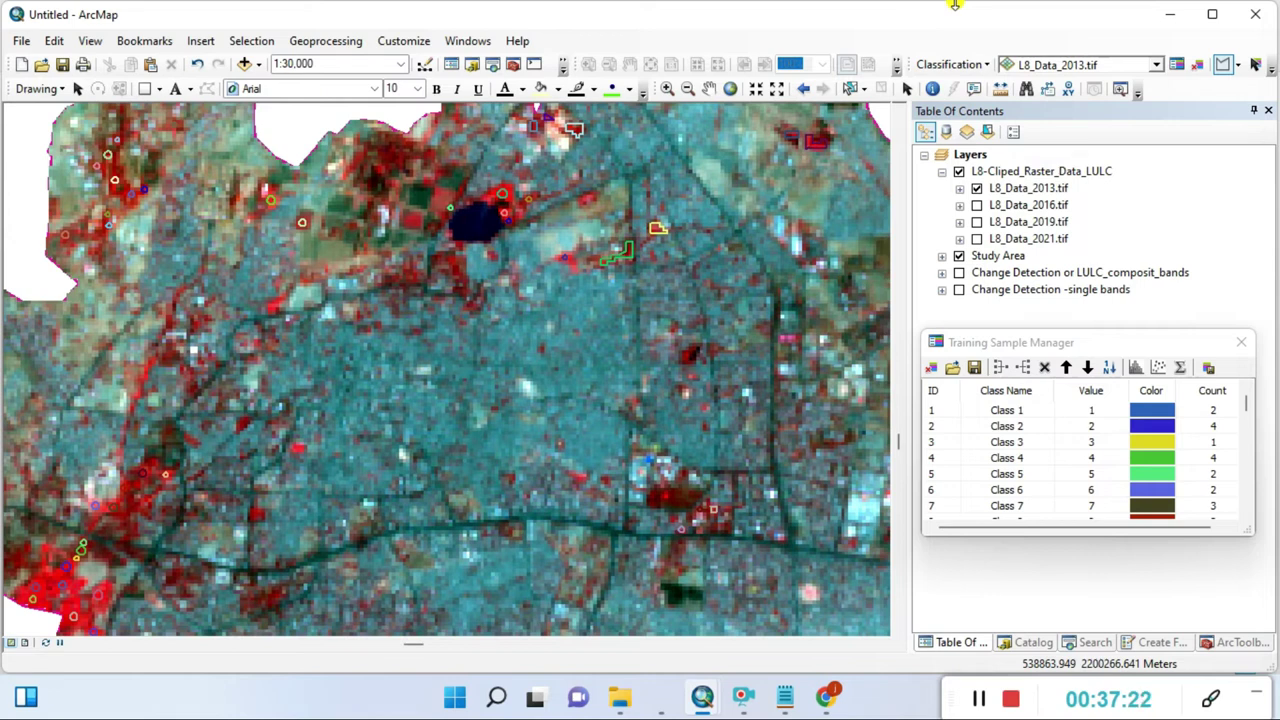
left_click(1156, 65)
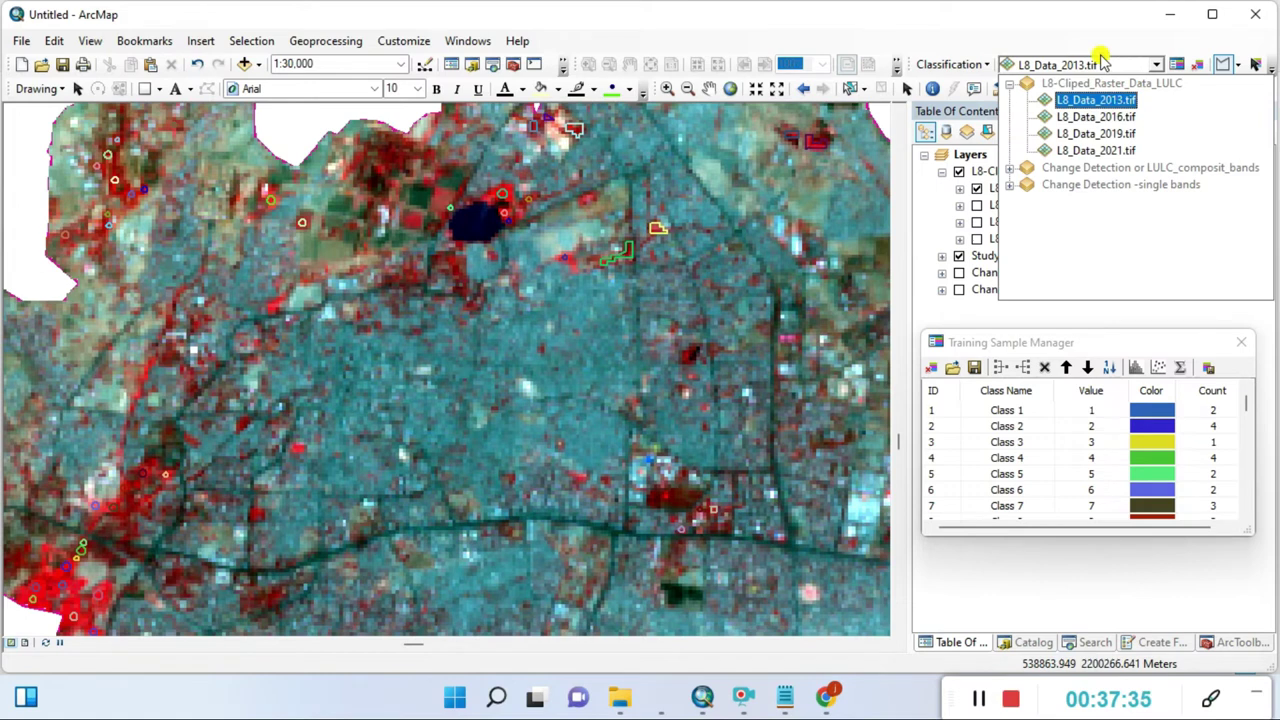
left_click(1130, 32)
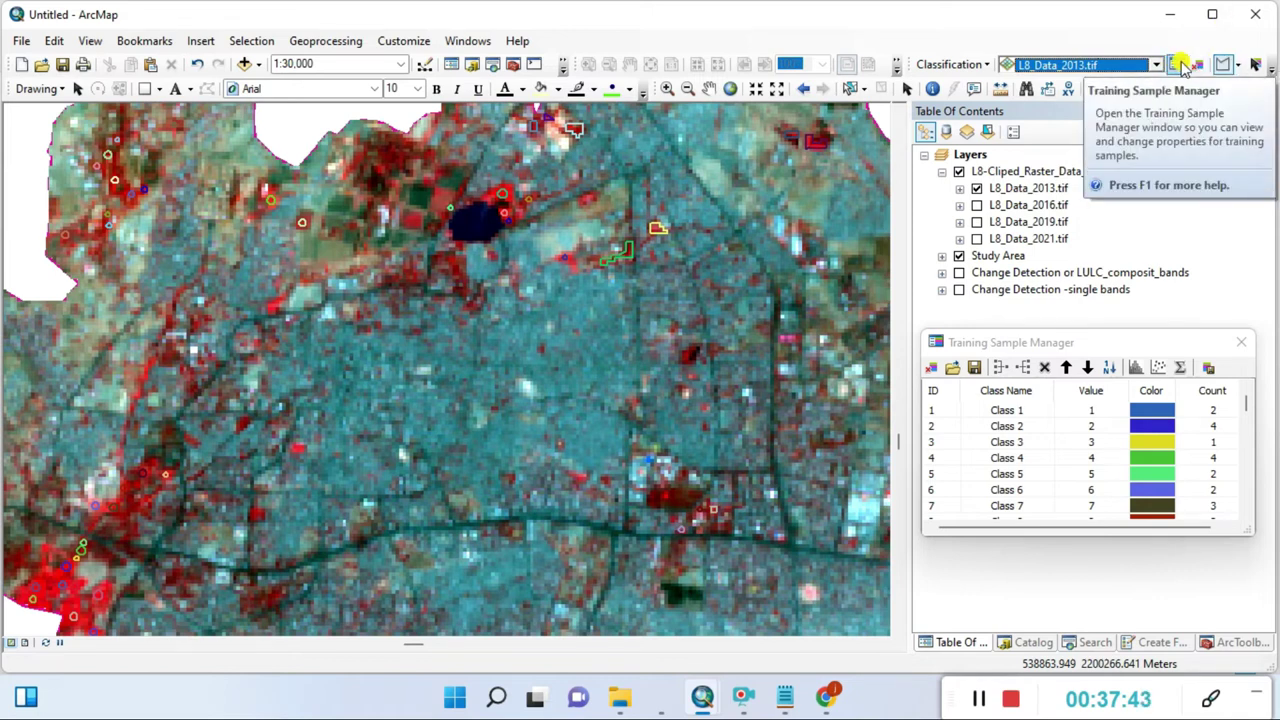
Step: Move and enlarge the Training Sample Manager to show more rows, and review the training classes down to Class 85
left_click(988, 344)
left_click_drag(988, 344, 988, 317)
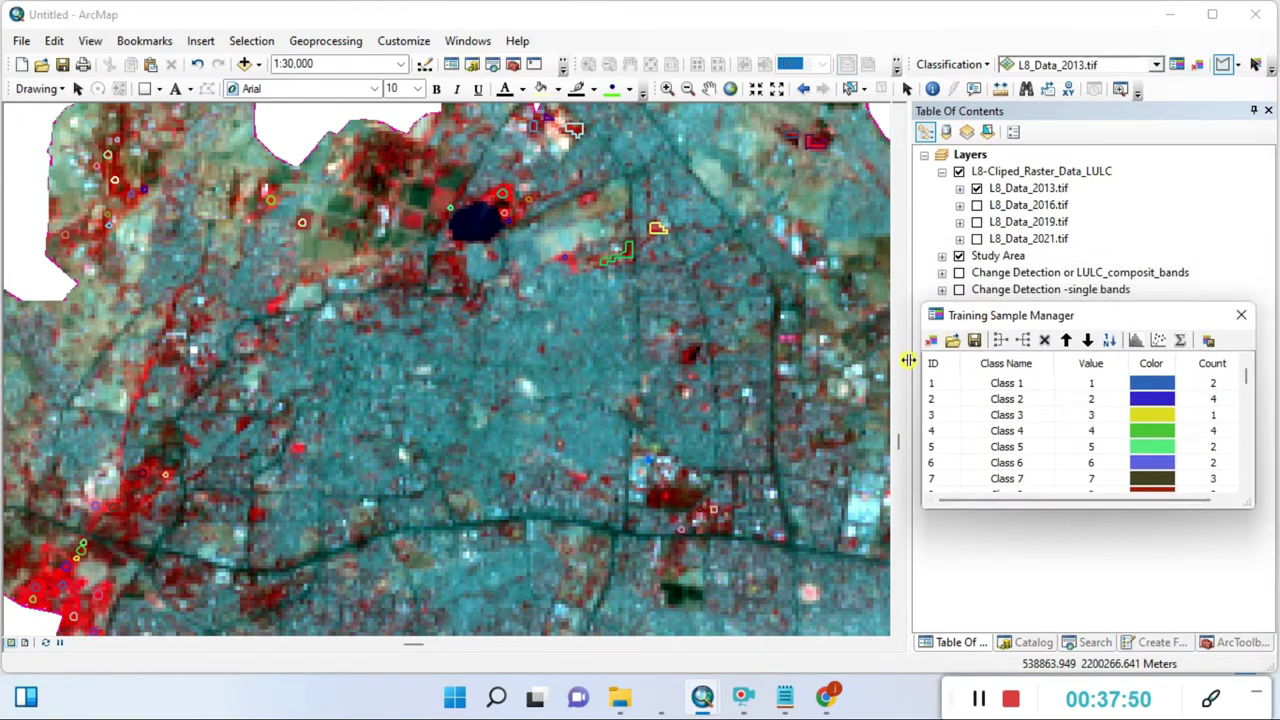
scroll(1076, 470, "down", 5)
scroll(1076, 470, "down", 20)
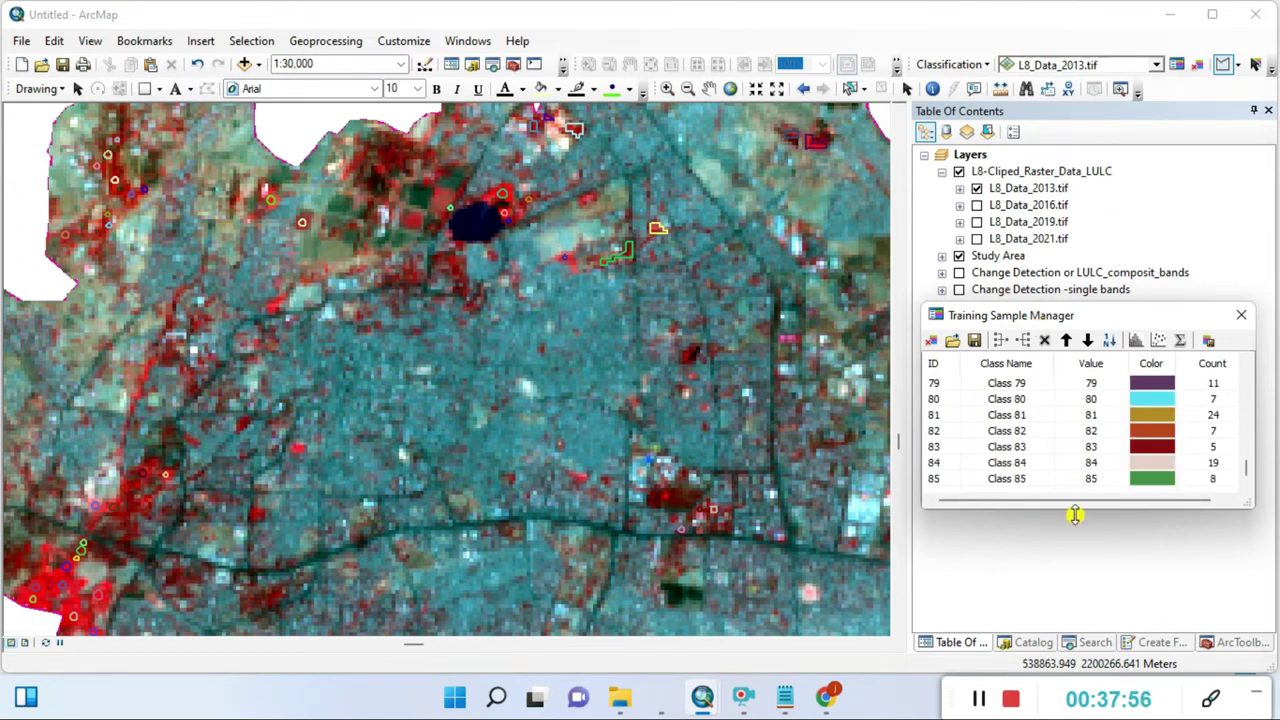
left_click_drag(1073, 517, 1078, 658)
left_click_drag(1085, 304, 1088, 265)
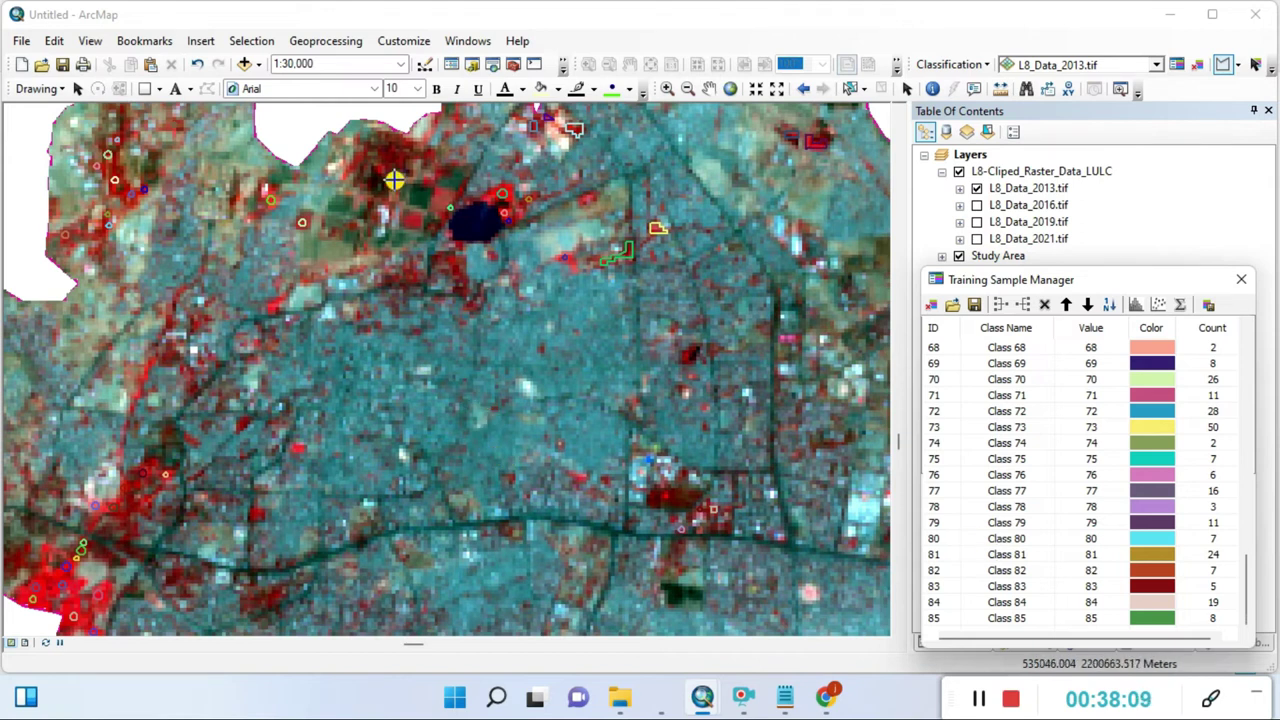
Step: Draw three circular training samples on the reddish vegetation patches around the dark green field west of the lake
scroll(393, 158, "down", 1)
scroll(393, 158, "down", 4)
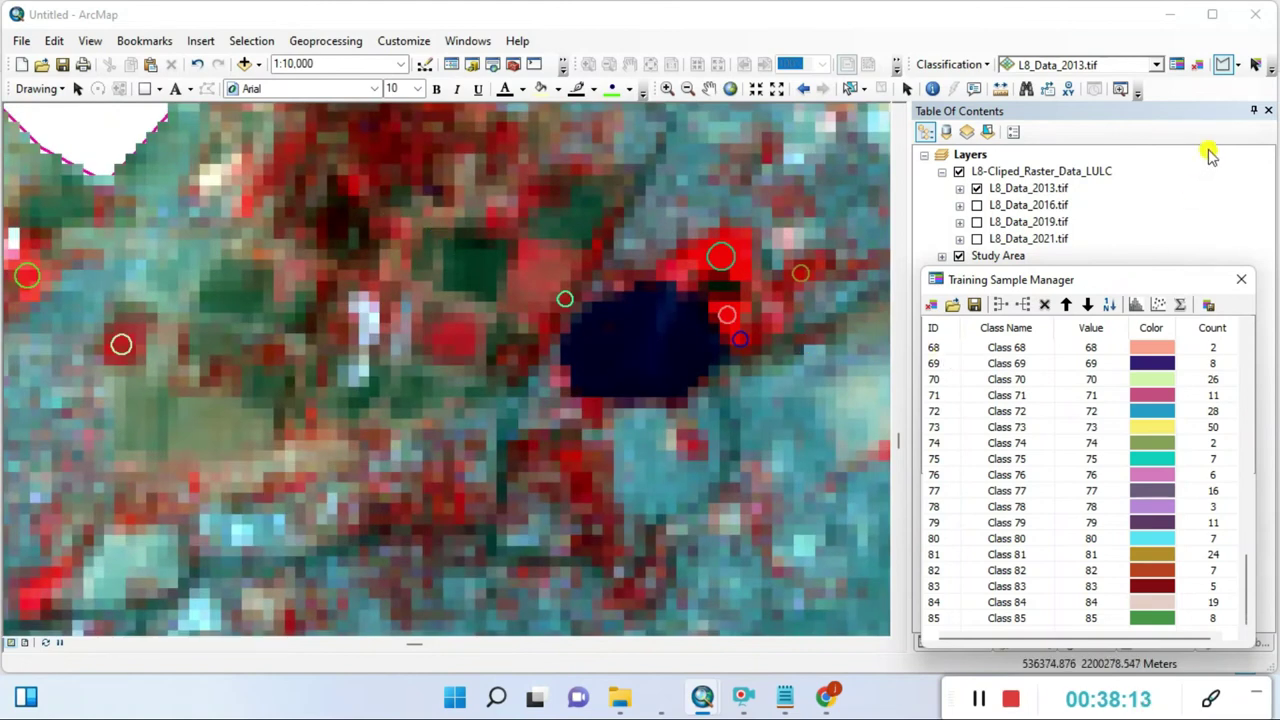
left_click(1239, 65)
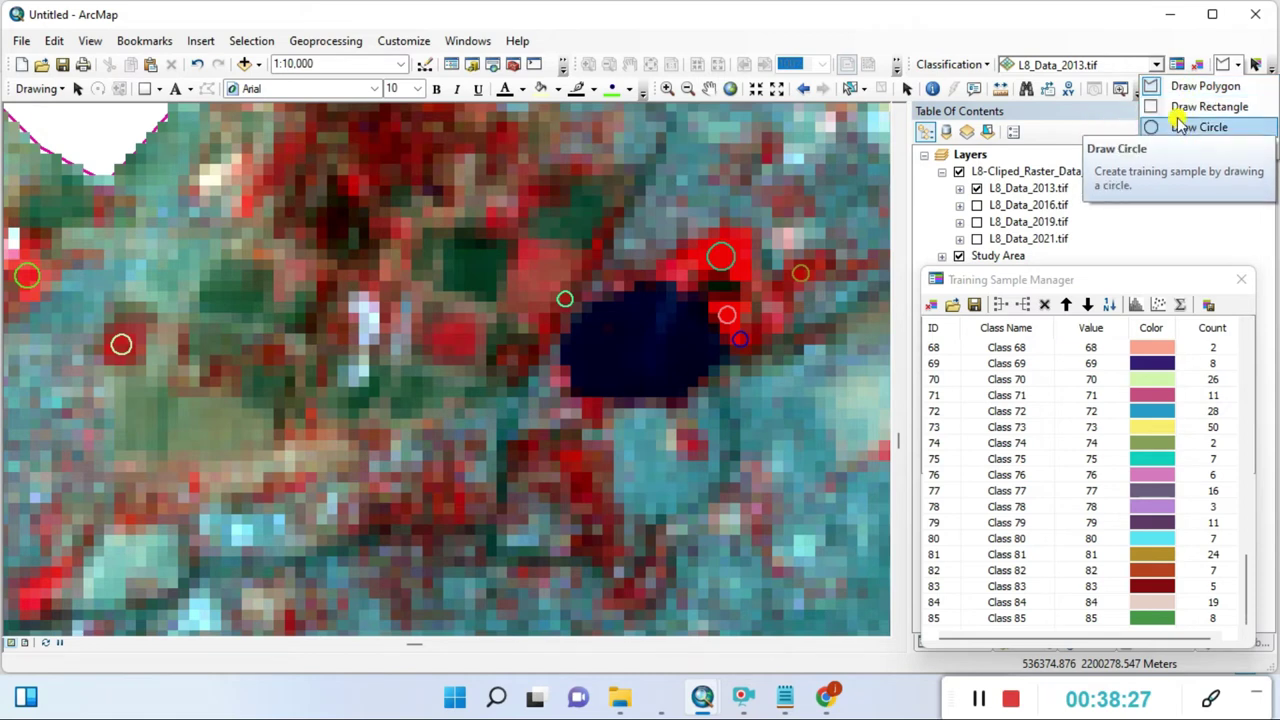
left_click(1181, 127)
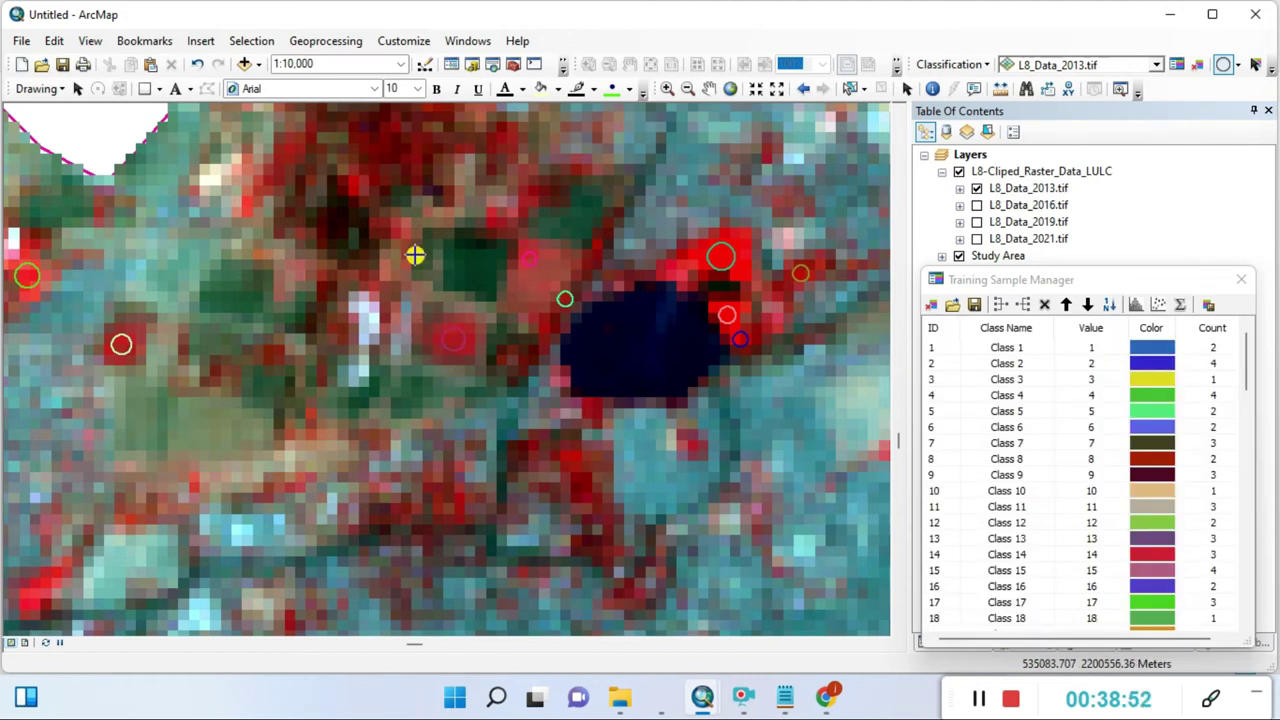
scroll(394, 228, "up", 3)
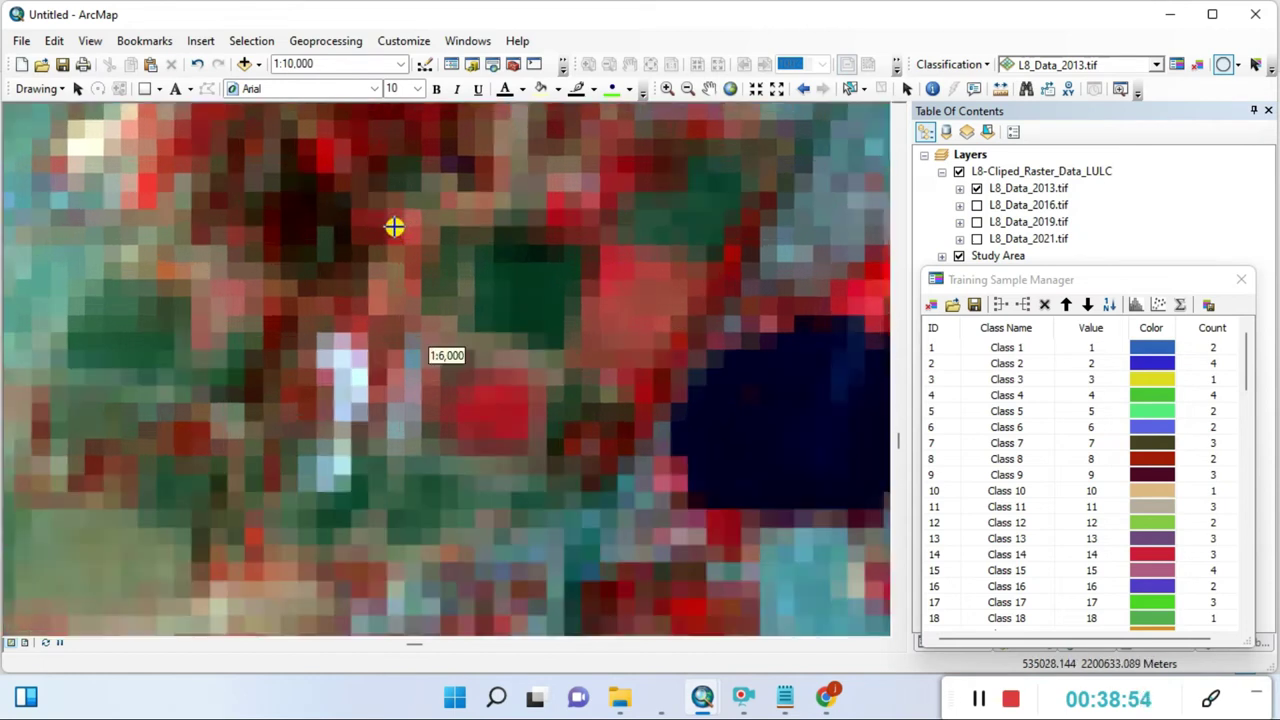
scroll(394, 233, "up", 2)
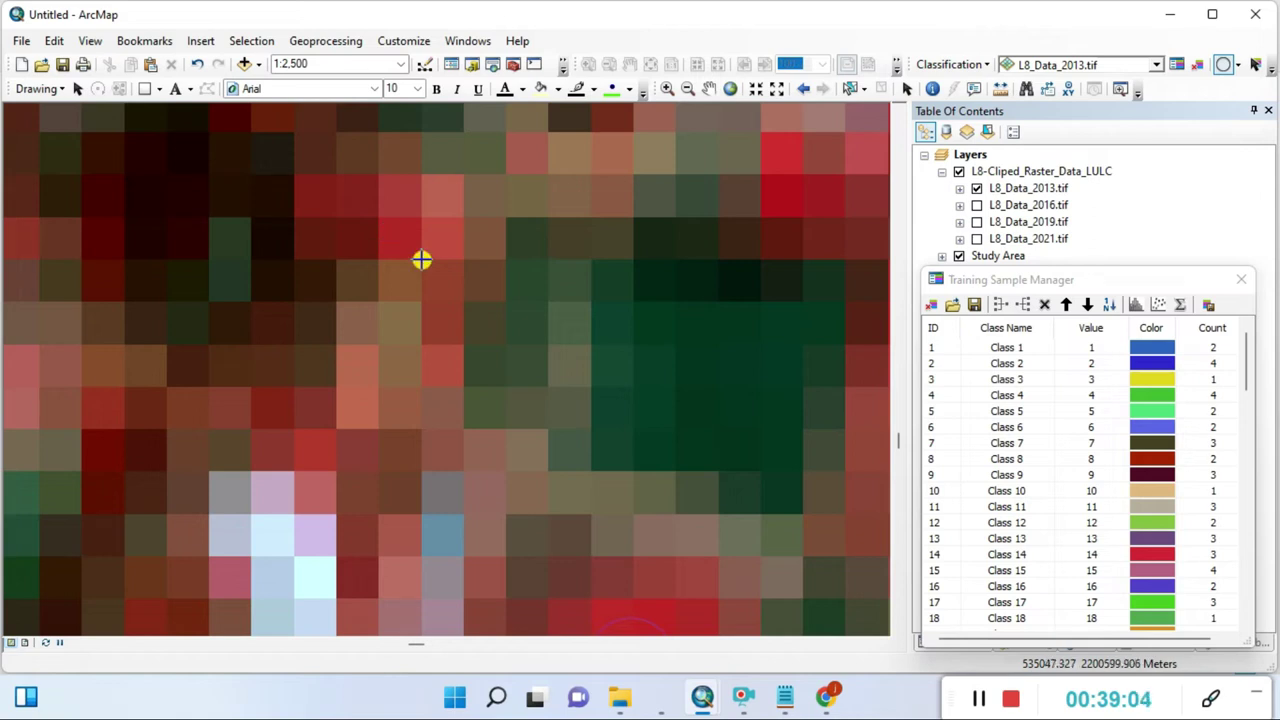
left_click_drag(408, 227, 426, 234)
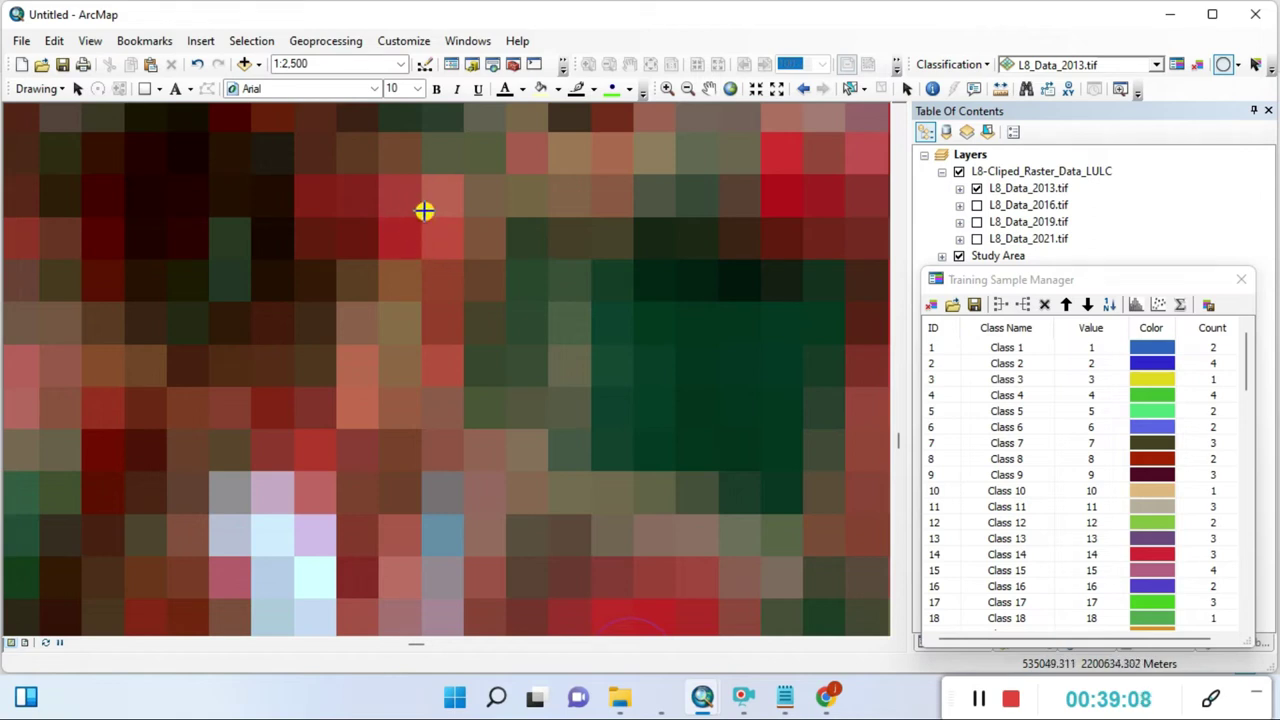
left_click_drag(428, 224, 440, 243)
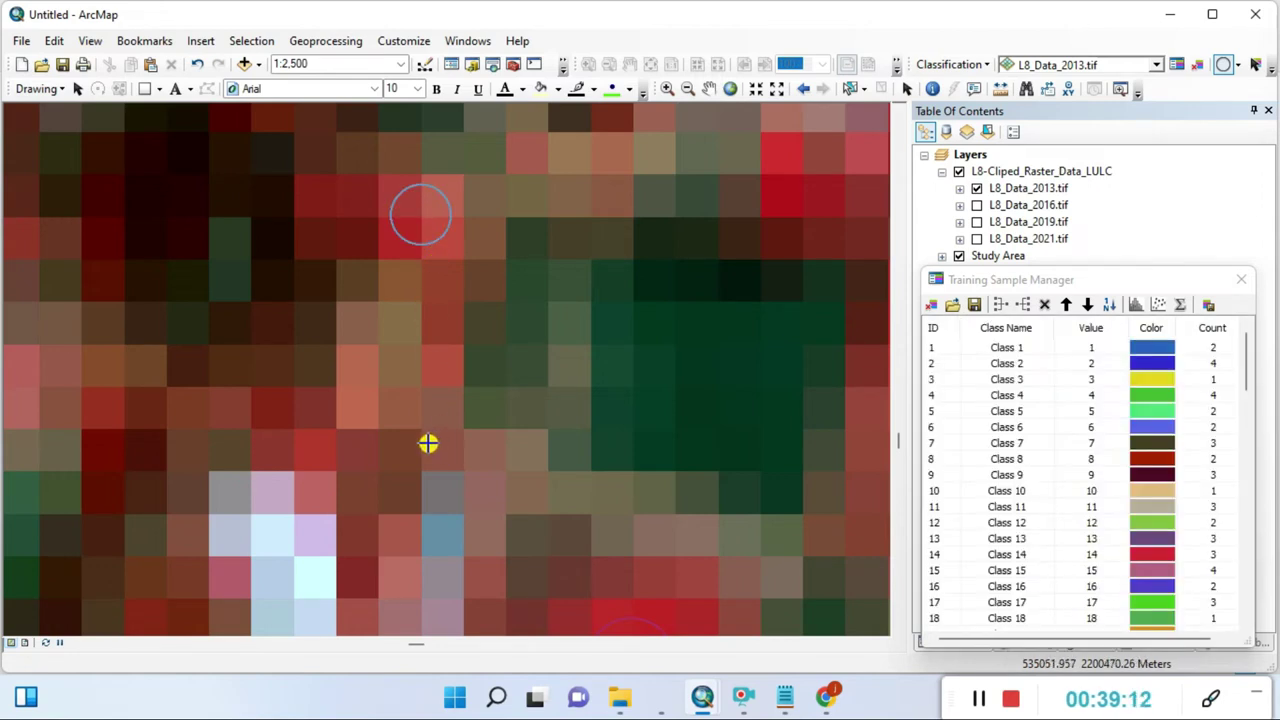
Step: Draw rectangular training samples on the pale red field northwest of the lake and the bright red patch at the lake's northern edge
scroll(569, 430, "up", 3)
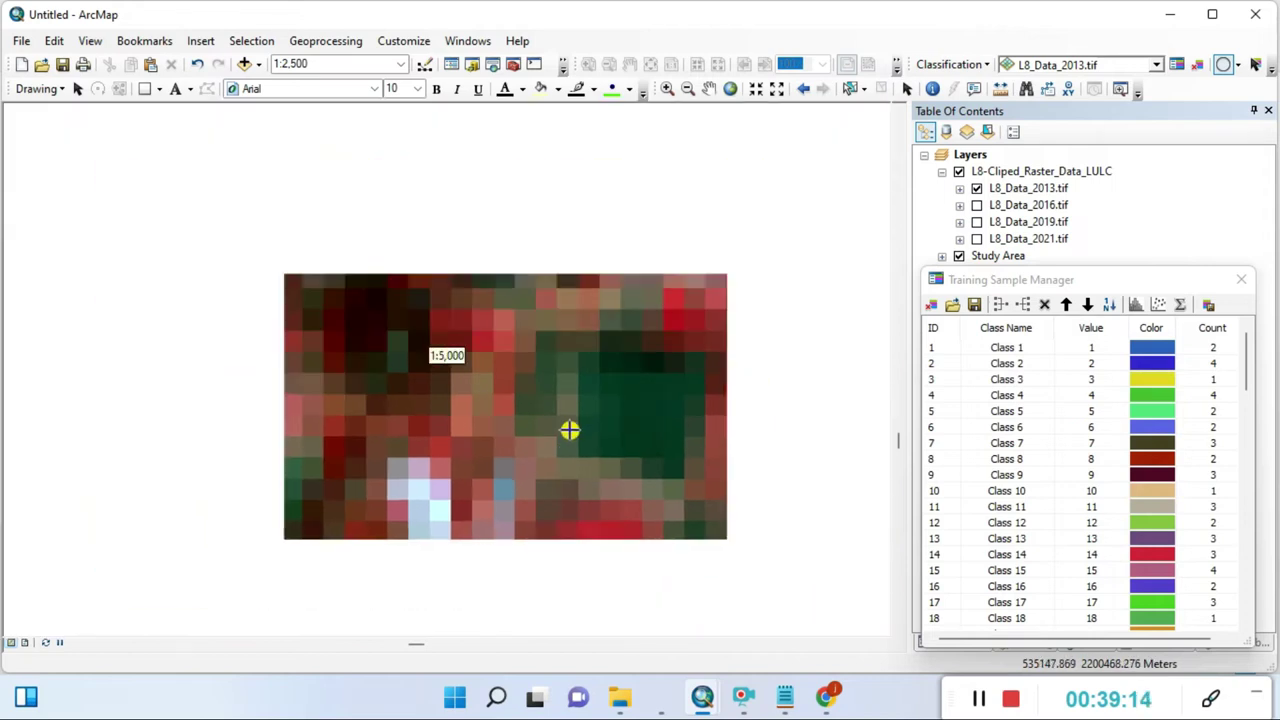
scroll(569, 430, "up", 2)
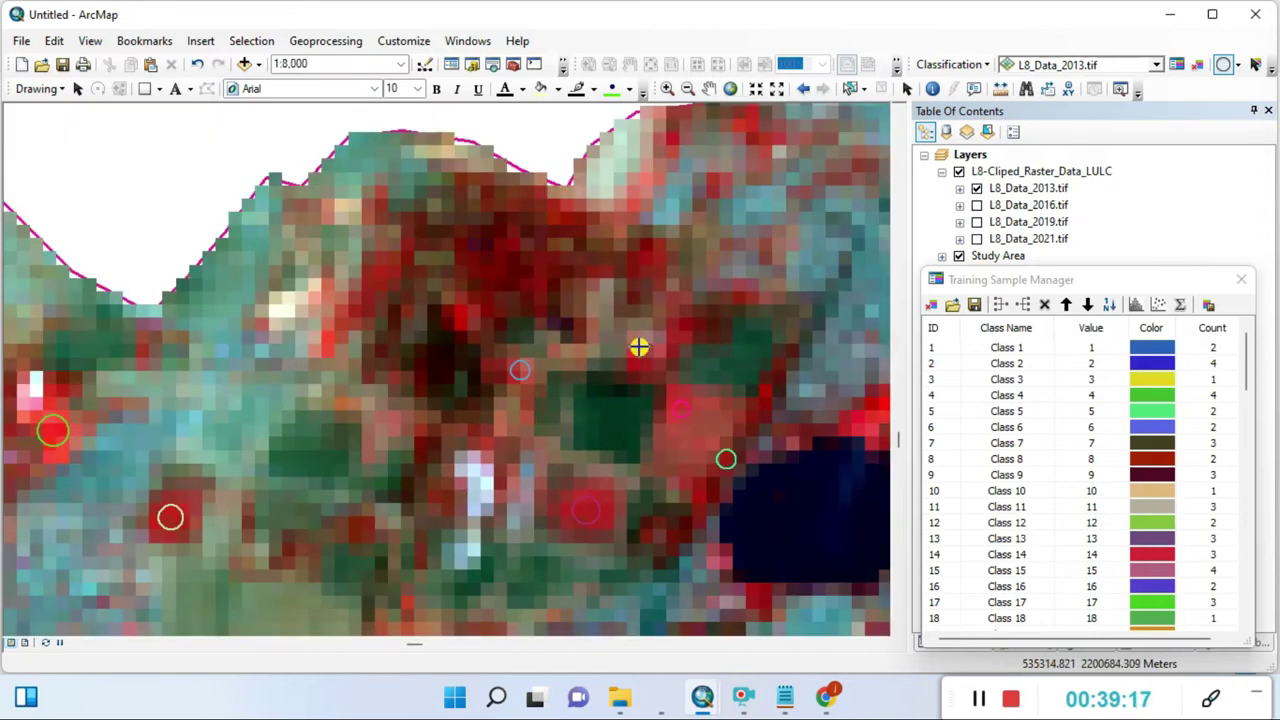
left_click(1238, 68)
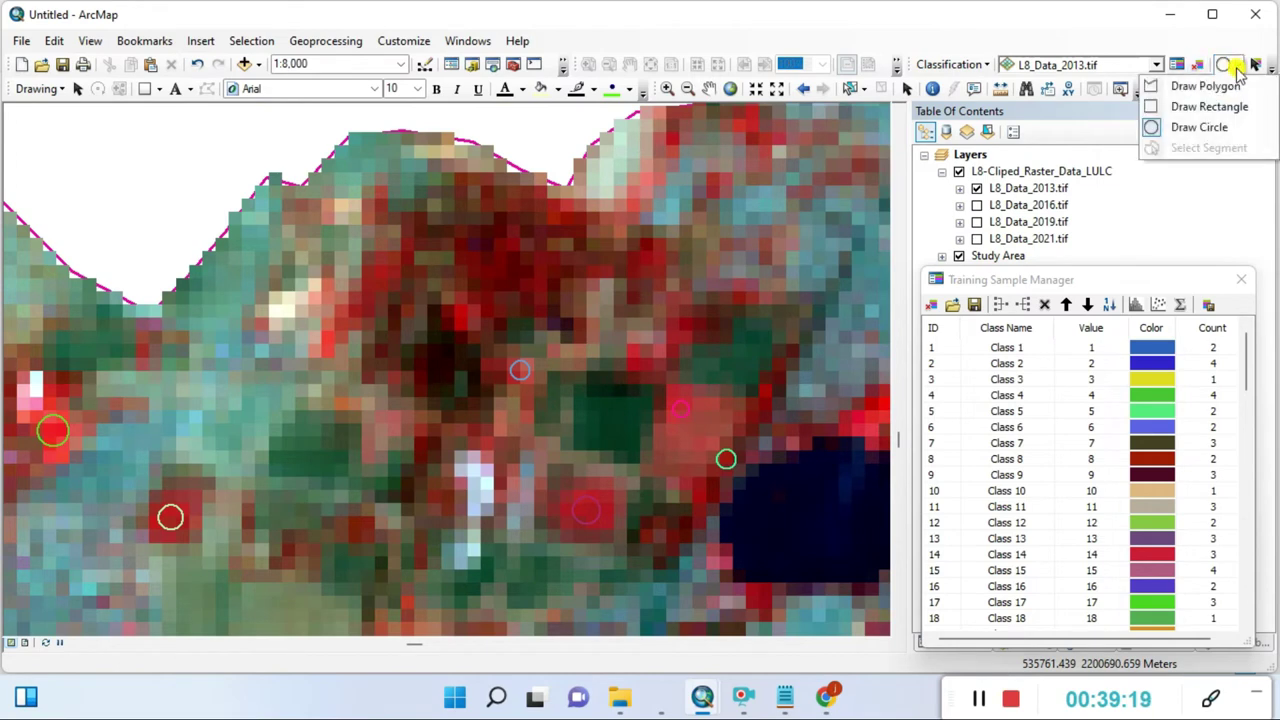
left_click(1205, 106)
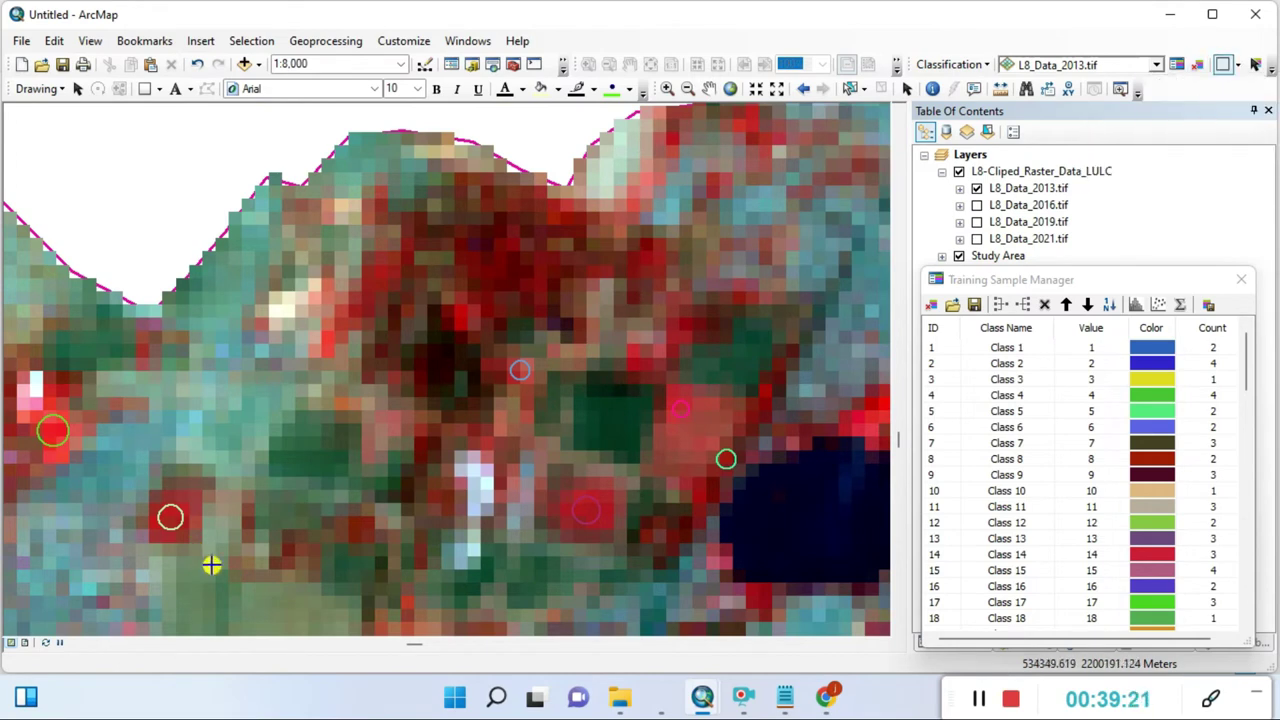
scroll(859, 450, "up", 3)
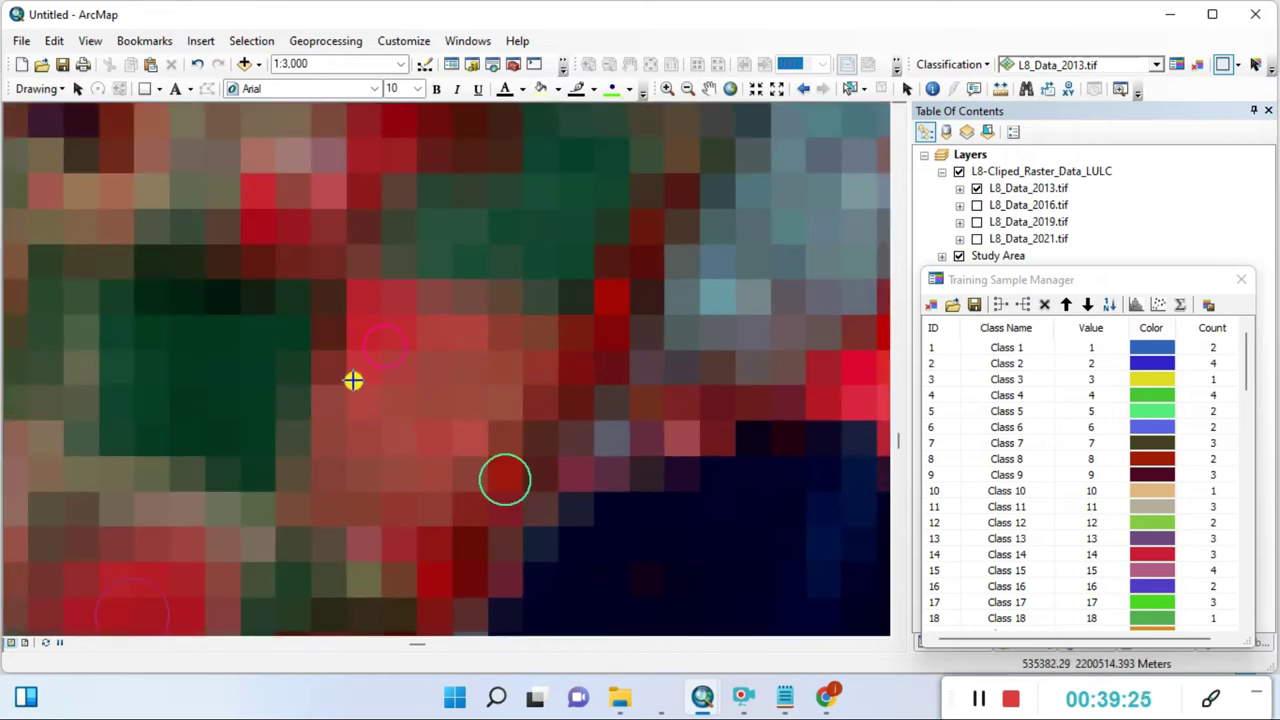
mouse_move(350, 378)
left_mouse_down()
mouse_move(384, 497)
mouse_move(448, 477)
left_mouse_up()
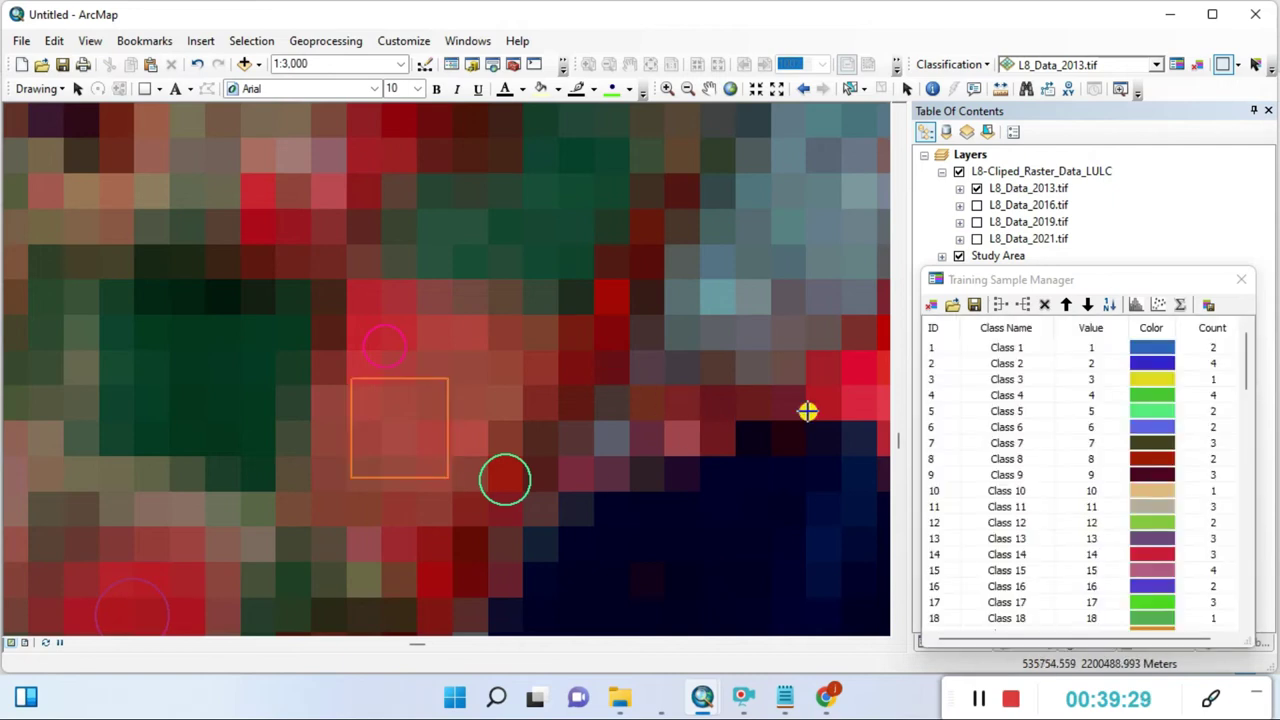
left_click_drag(817, 365, 884, 410)
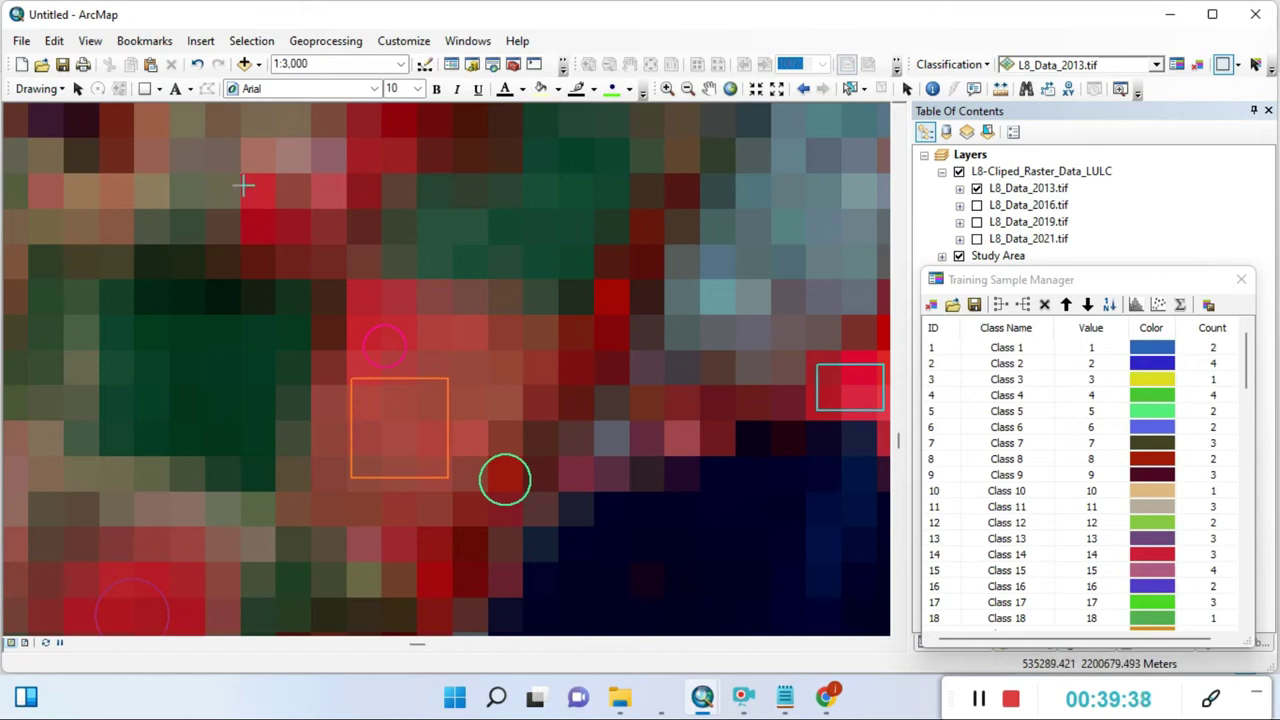
left_click_drag(253, 233, 265, 236)
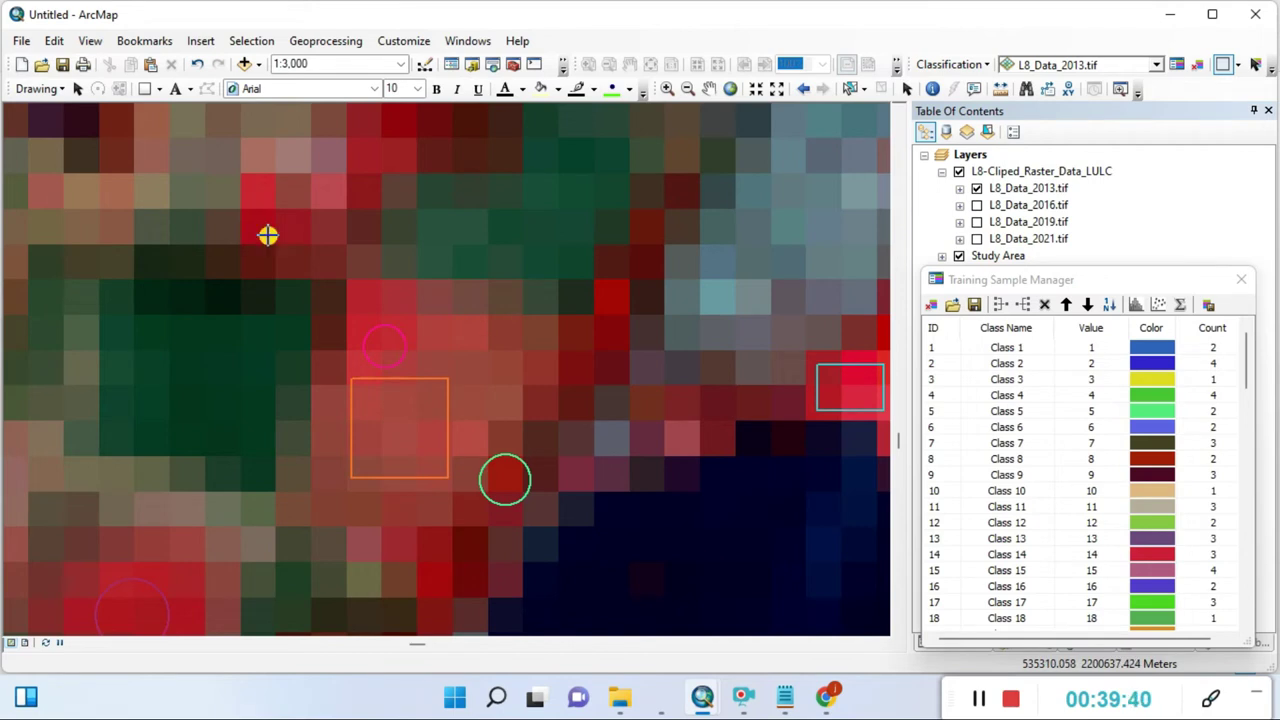
Step: Draw a narrow polygon training sample around the bright red pixels just northeast of the dark green field
scroll(634, 409, "down", 2)
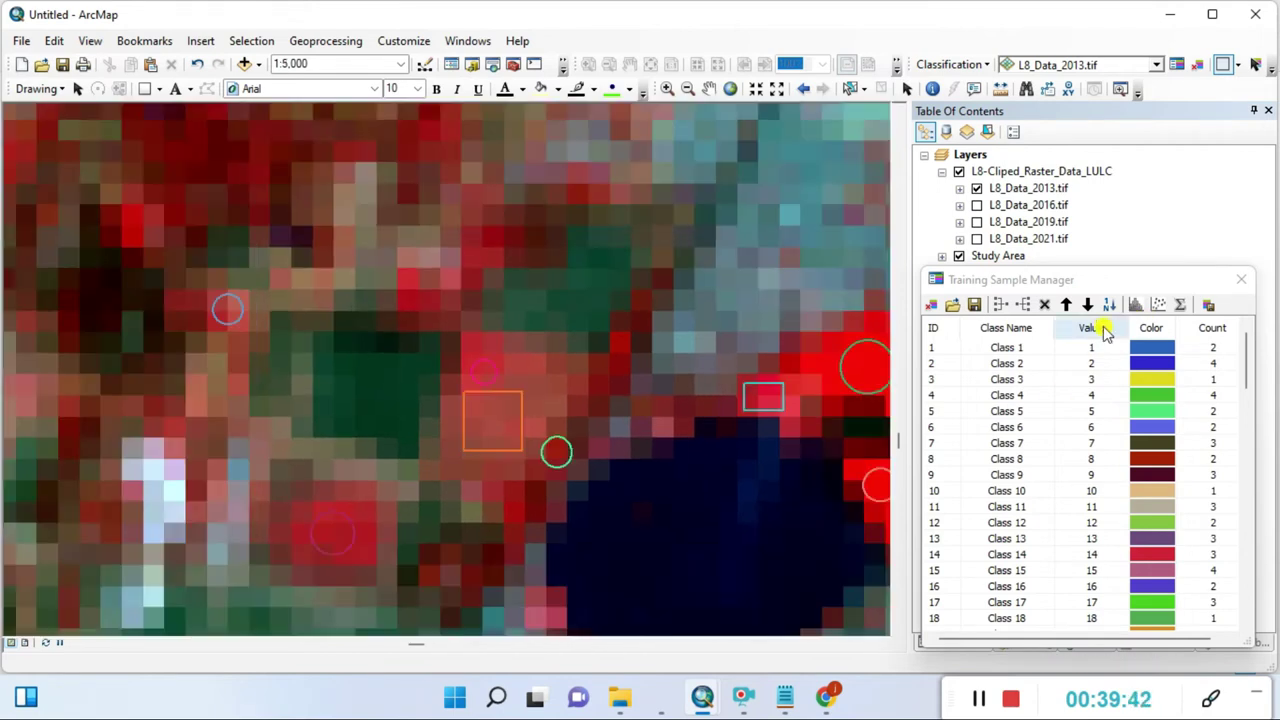
scroll(384, 260, "up", 2)
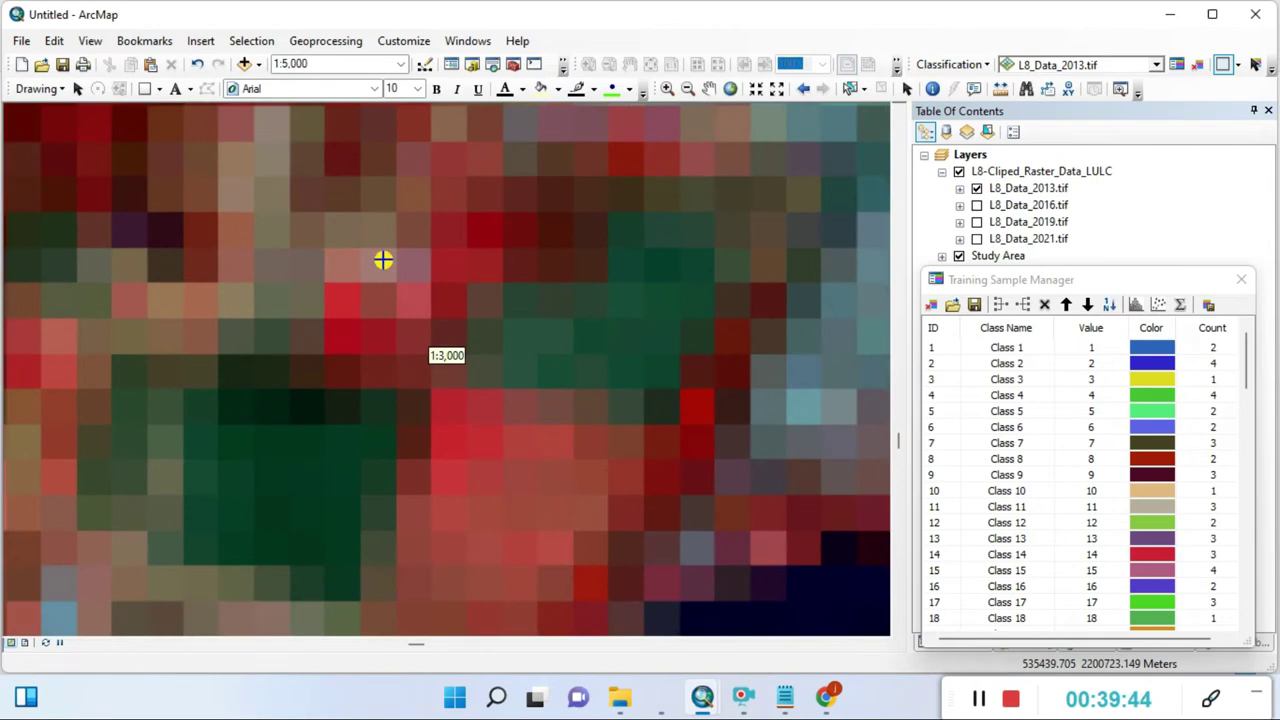
left_click(1239, 68)
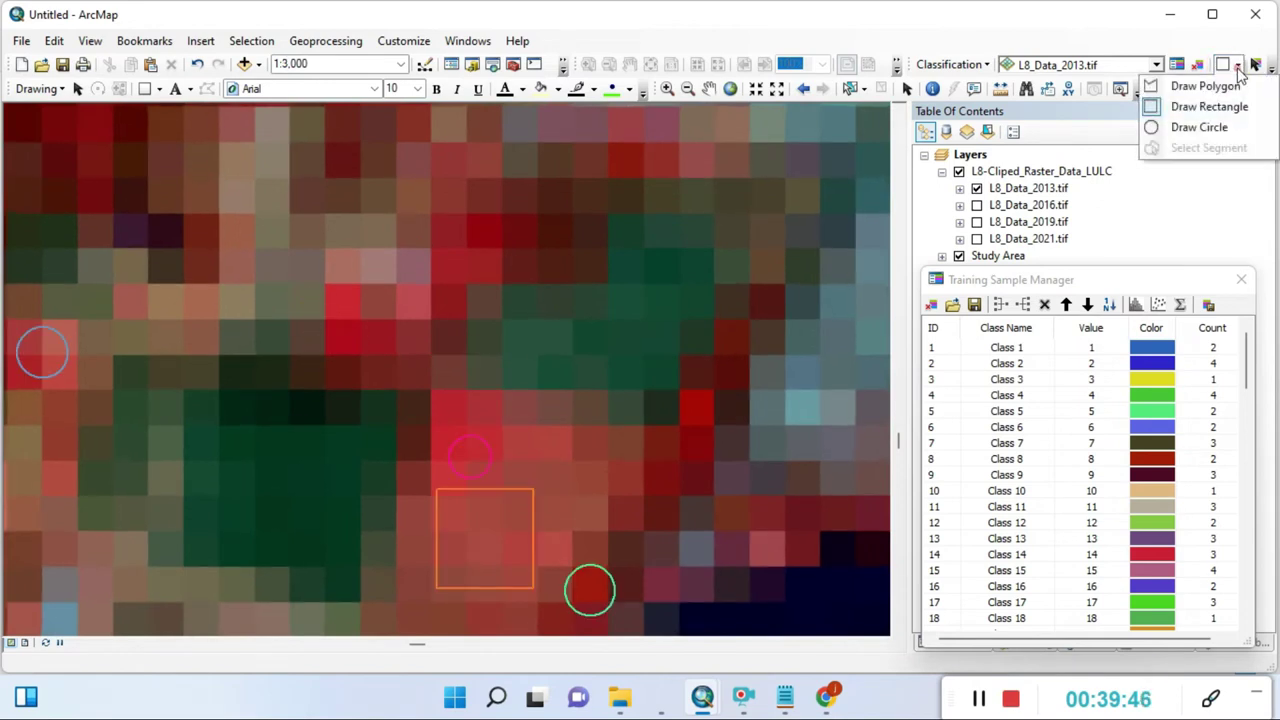
left_click(1176, 88)
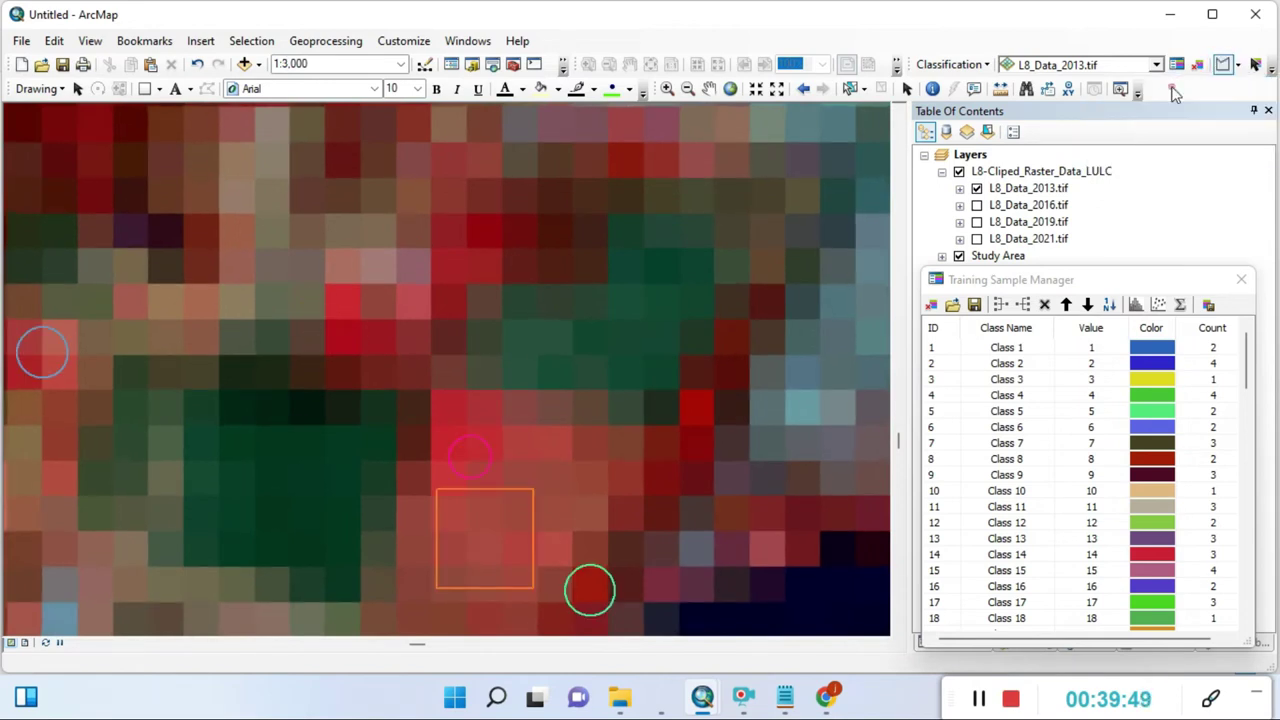
left_click(332, 355)
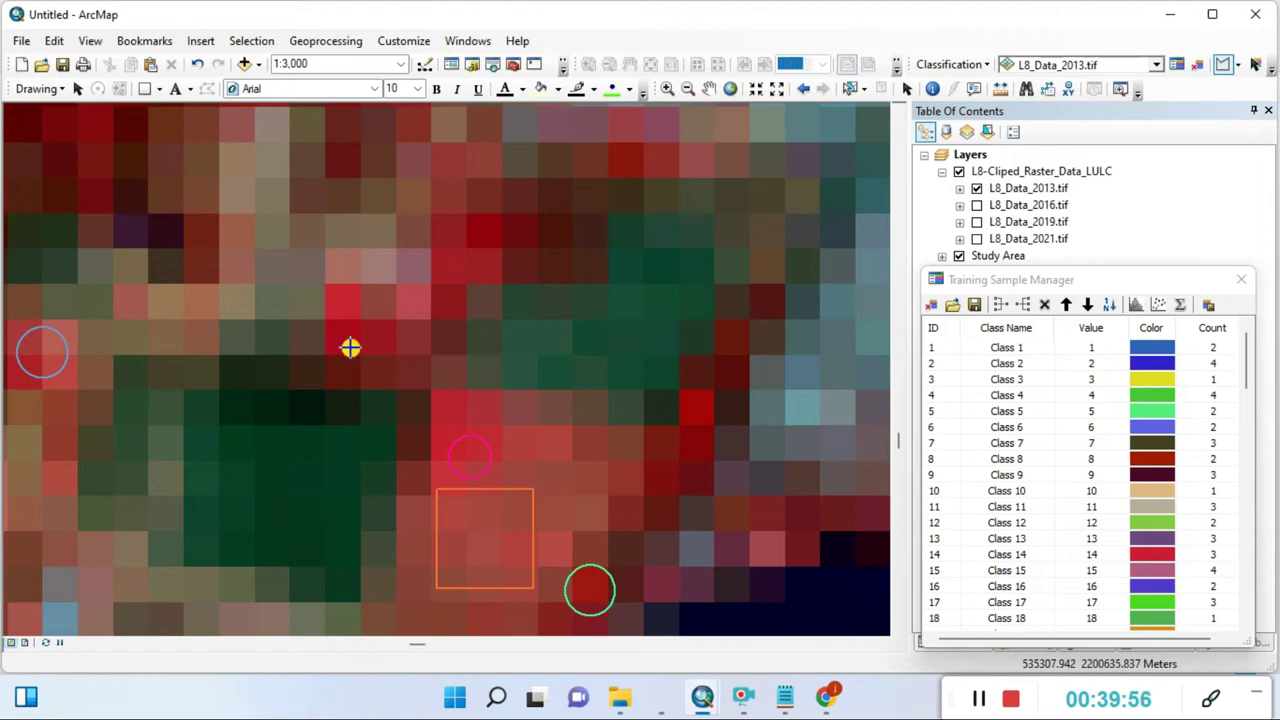
left_click_drag(329, 291, 329, 352)
double_click(356, 291)
Step: Outline a small polygon training sample on the red strip beside the existing circle southeast of the lake
scroll(400, 355, "up", 2)
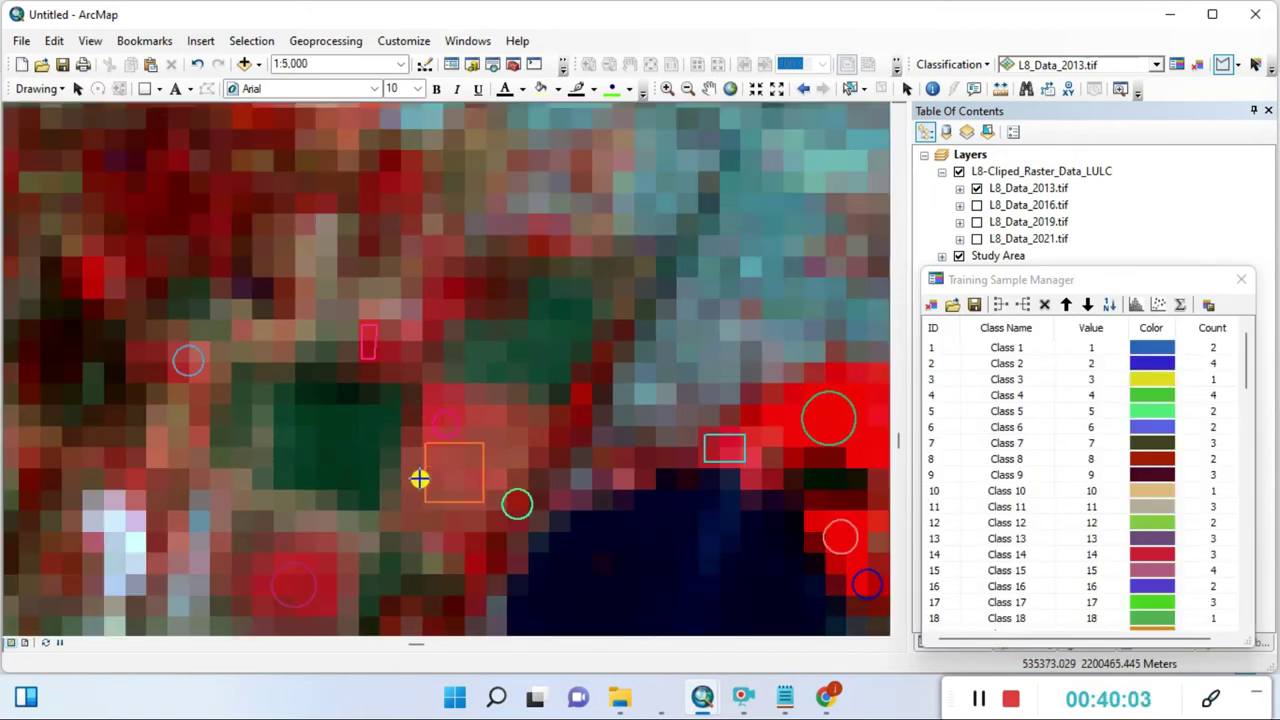
scroll(517, 420, "up", 2)
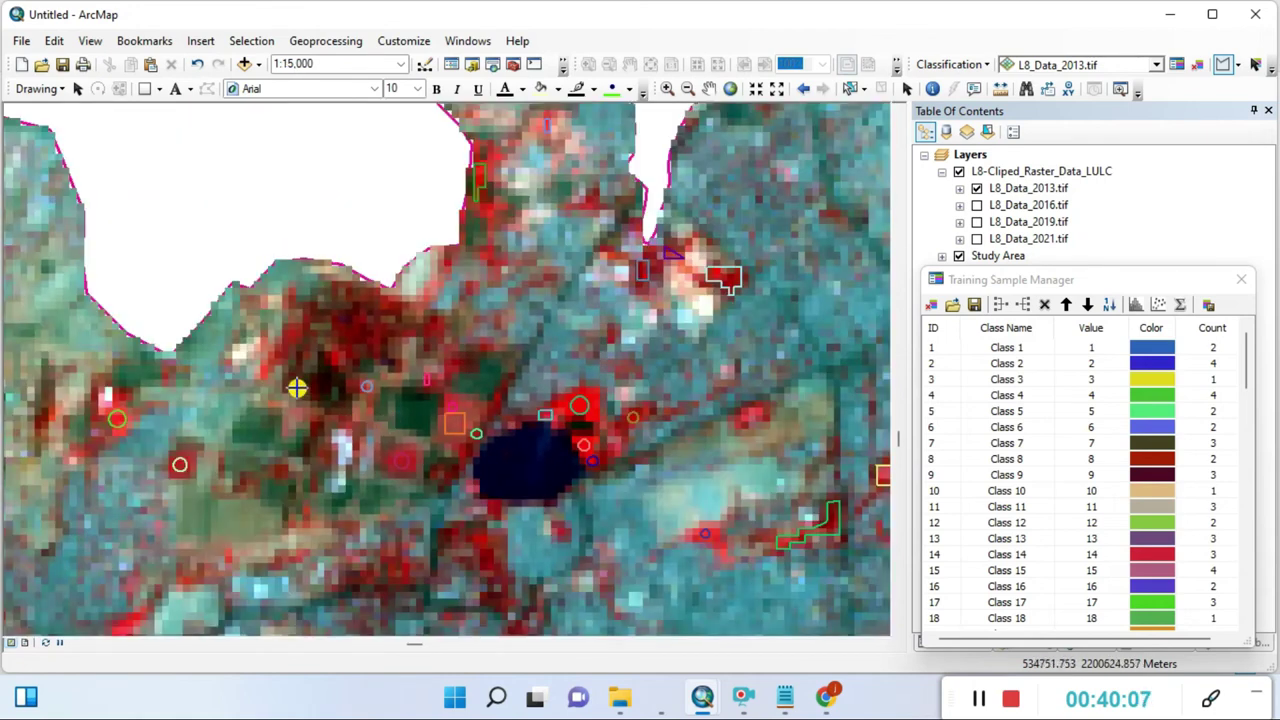
scroll(720, 586, "down", 1)
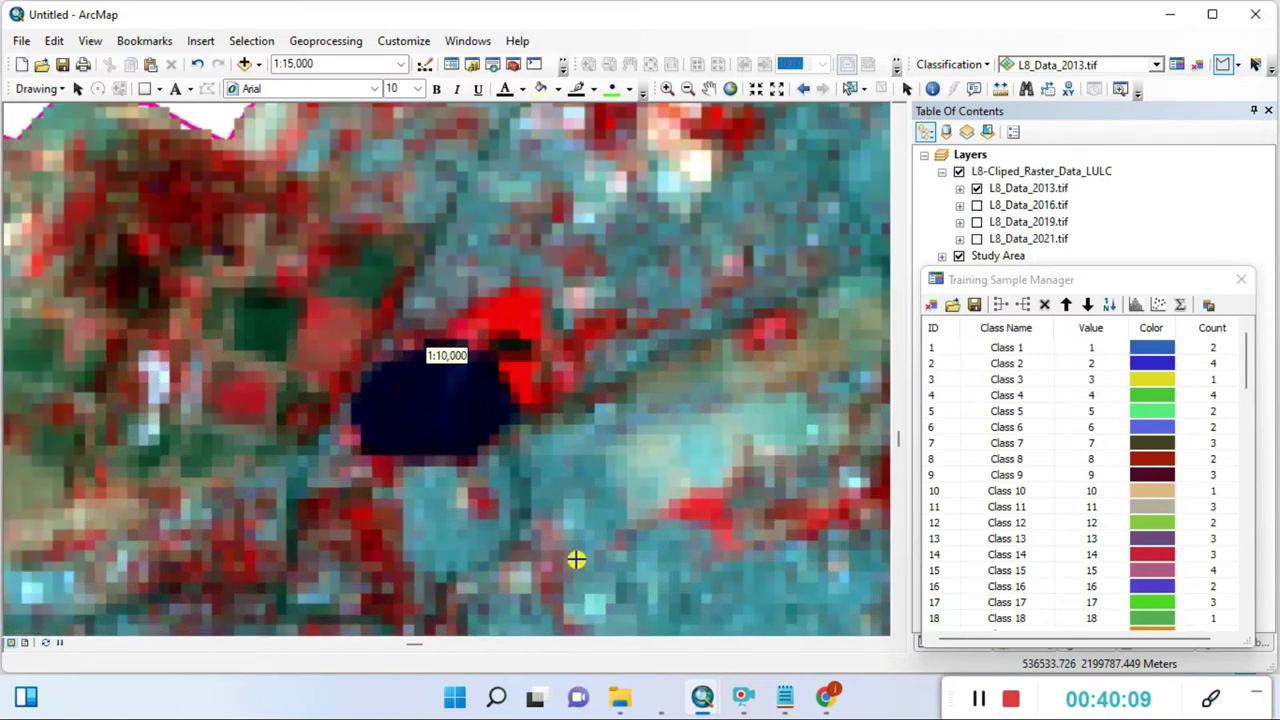
scroll(706, 554, "down", 1)
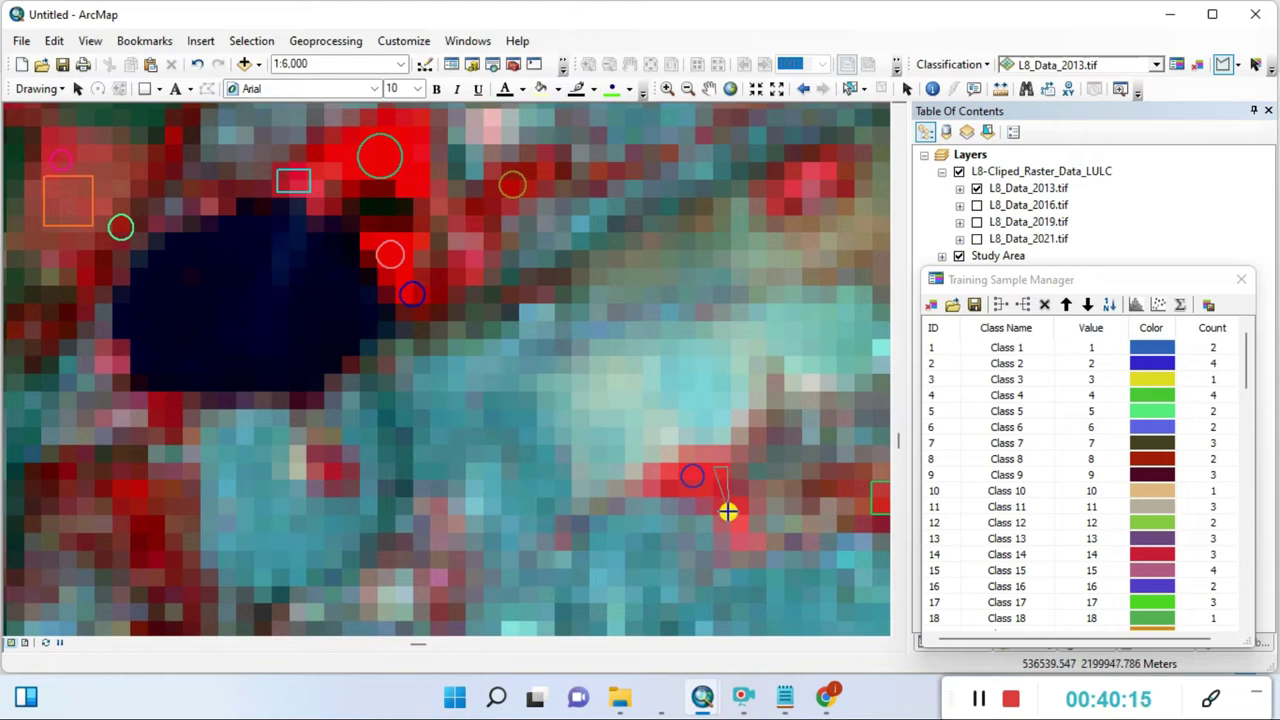
left_click(742, 502)
left_click(726, 514)
left_click(718, 512)
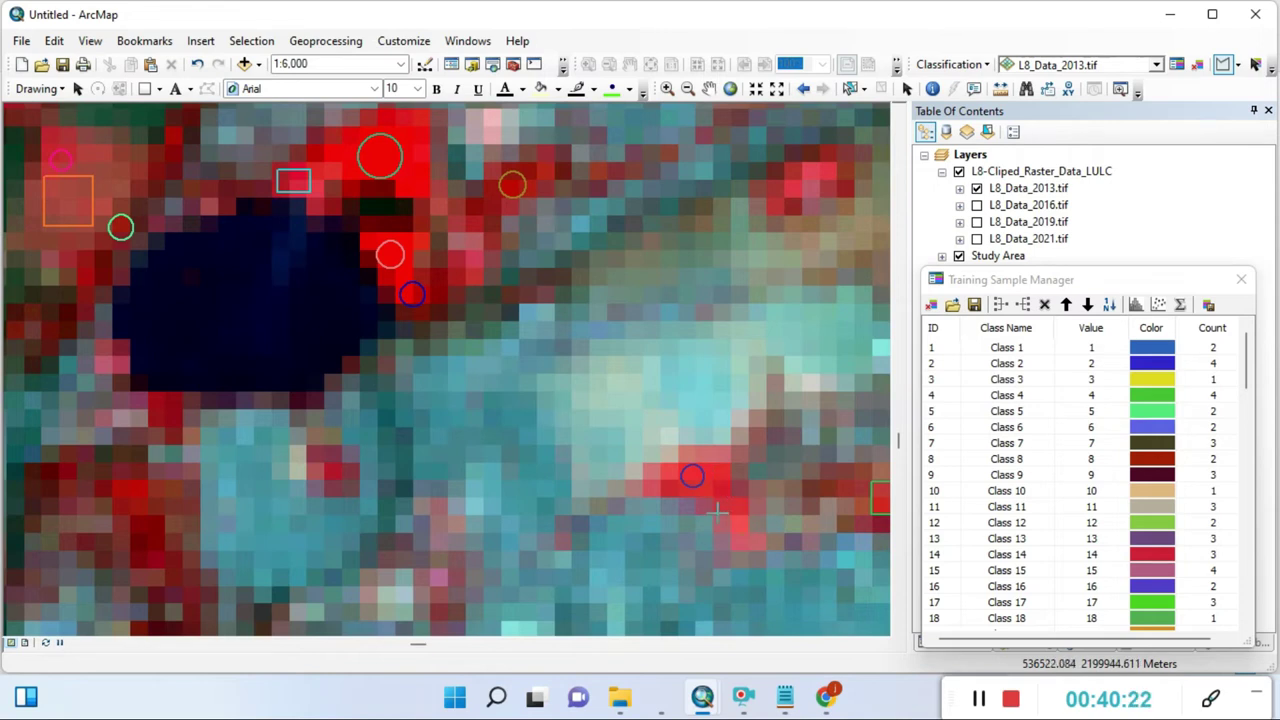
Step: Draw a large rectangular training sample over the bright red block near the southwestern edge of the study area
scroll(480, 475, "up", 3)
scroll(545, 503, "up", 1)
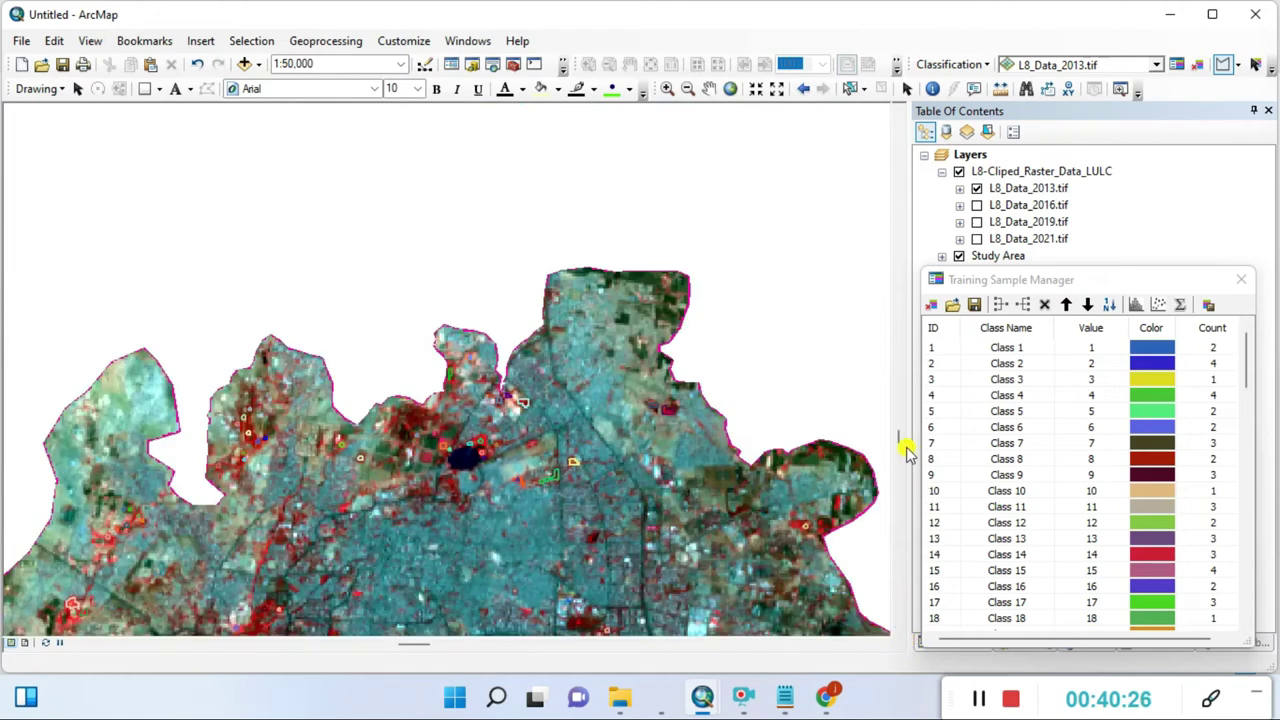
left_click_drag(900, 443, 906, 460)
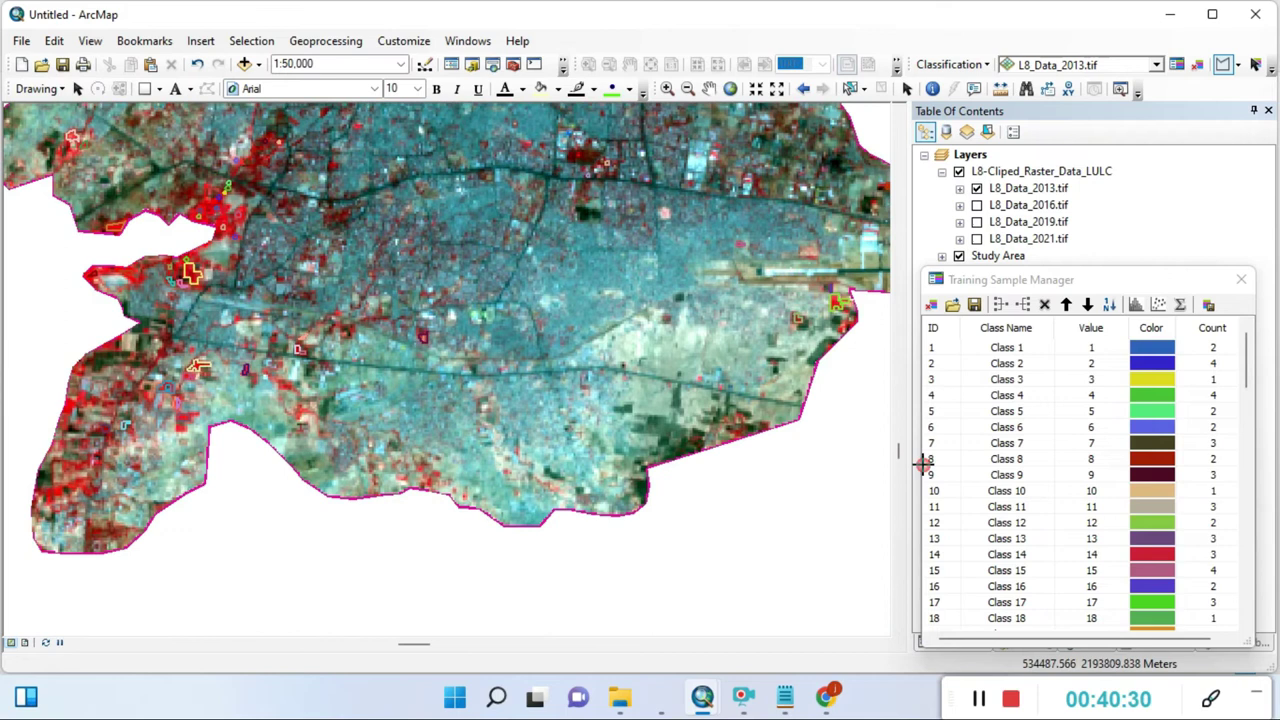
scroll(38, 487, "down", 2)
scroll(40, 487, "down", 5)
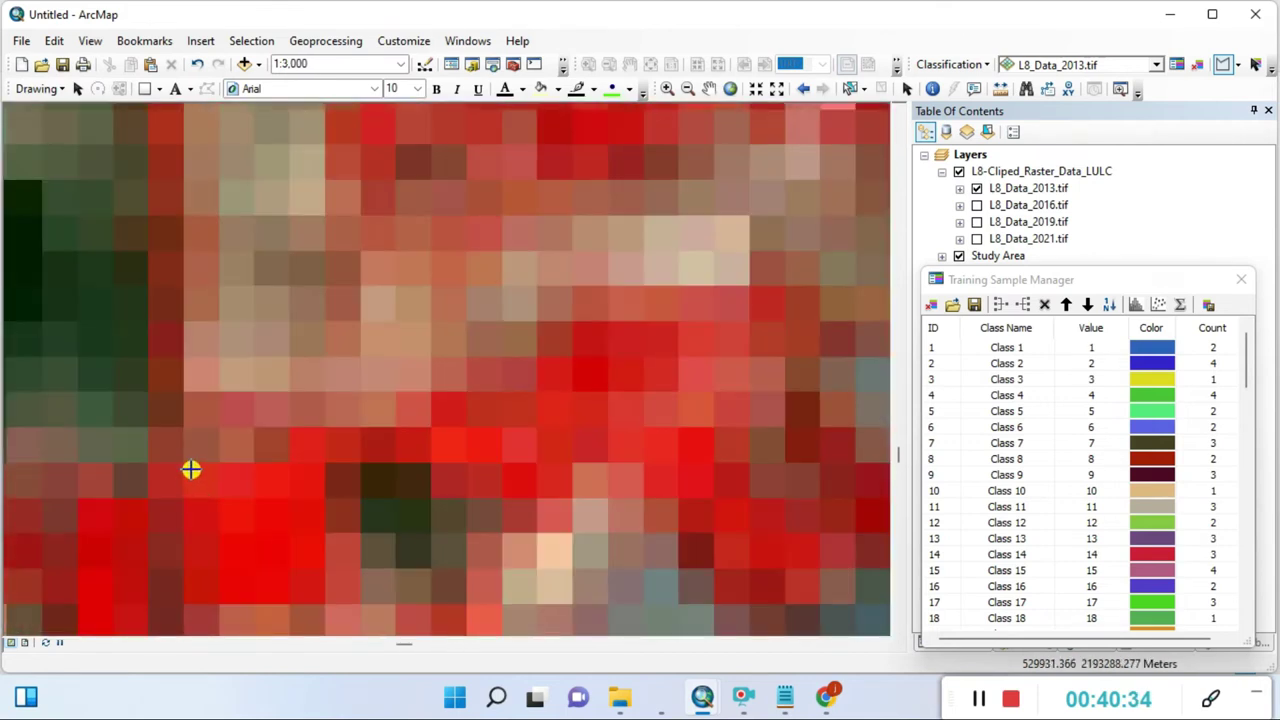
left_click(1233, 70)
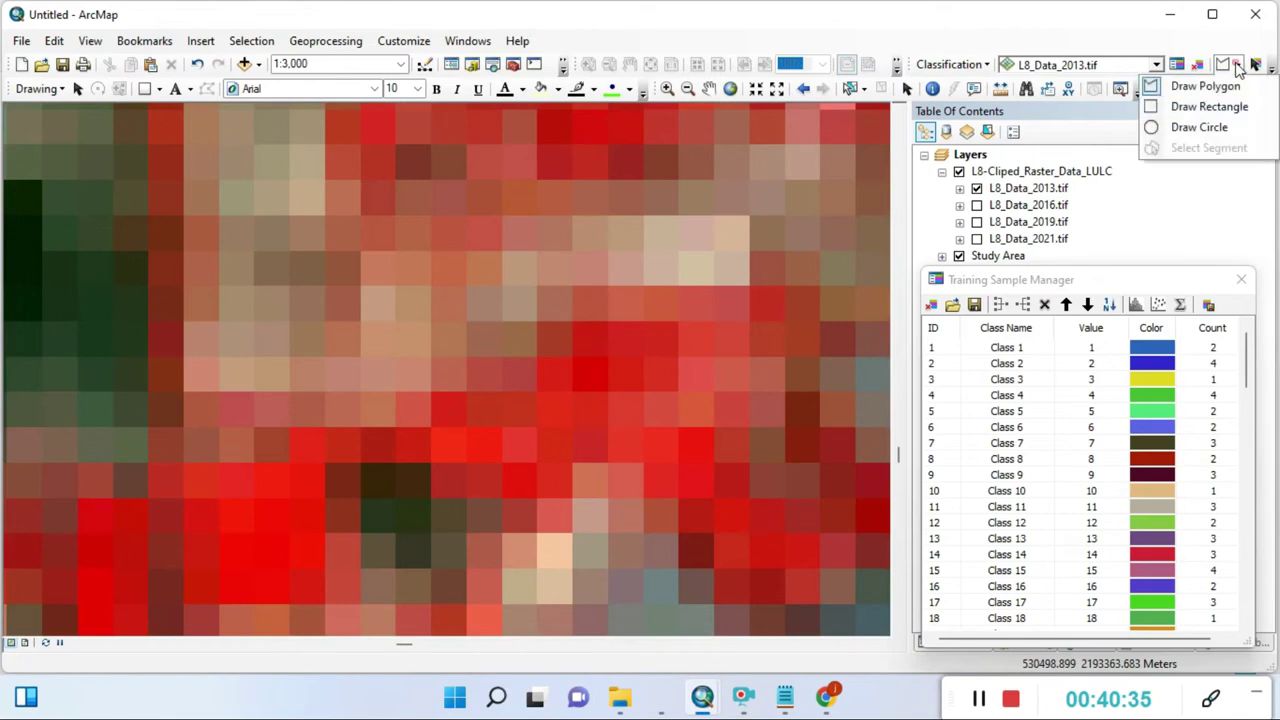
left_click(1205, 106)
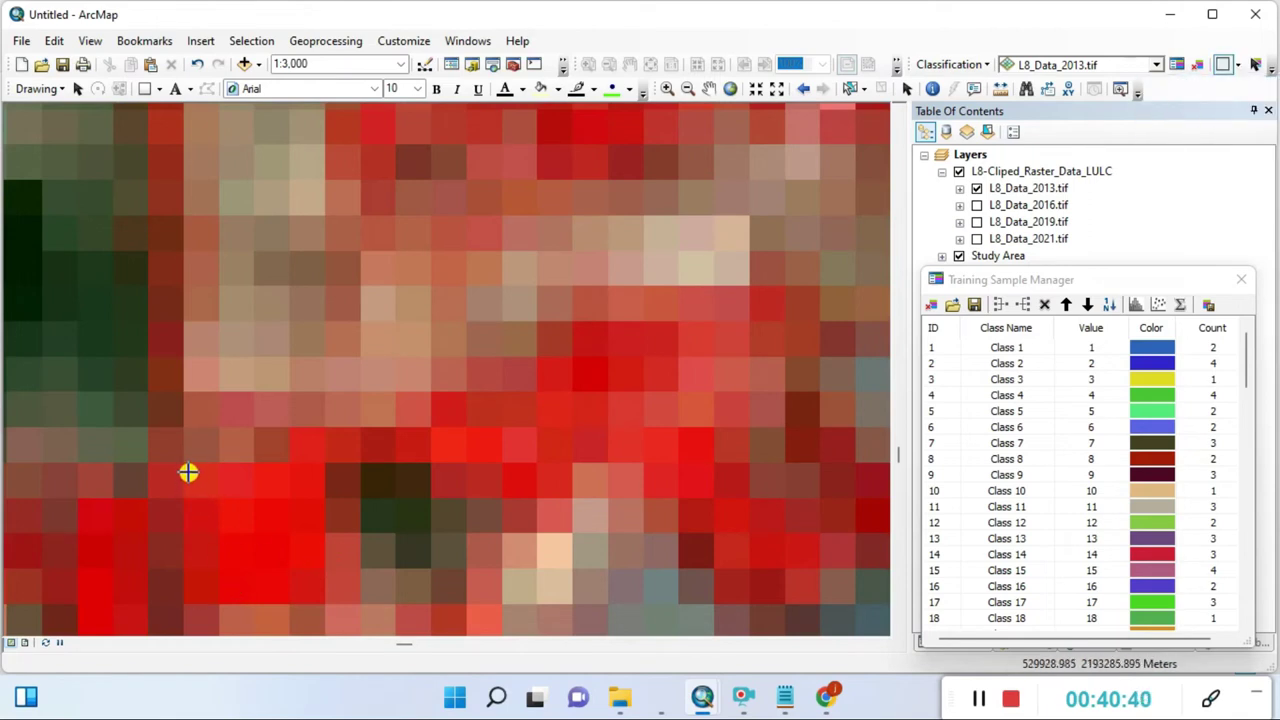
left_click_drag(188, 470, 311, 596)
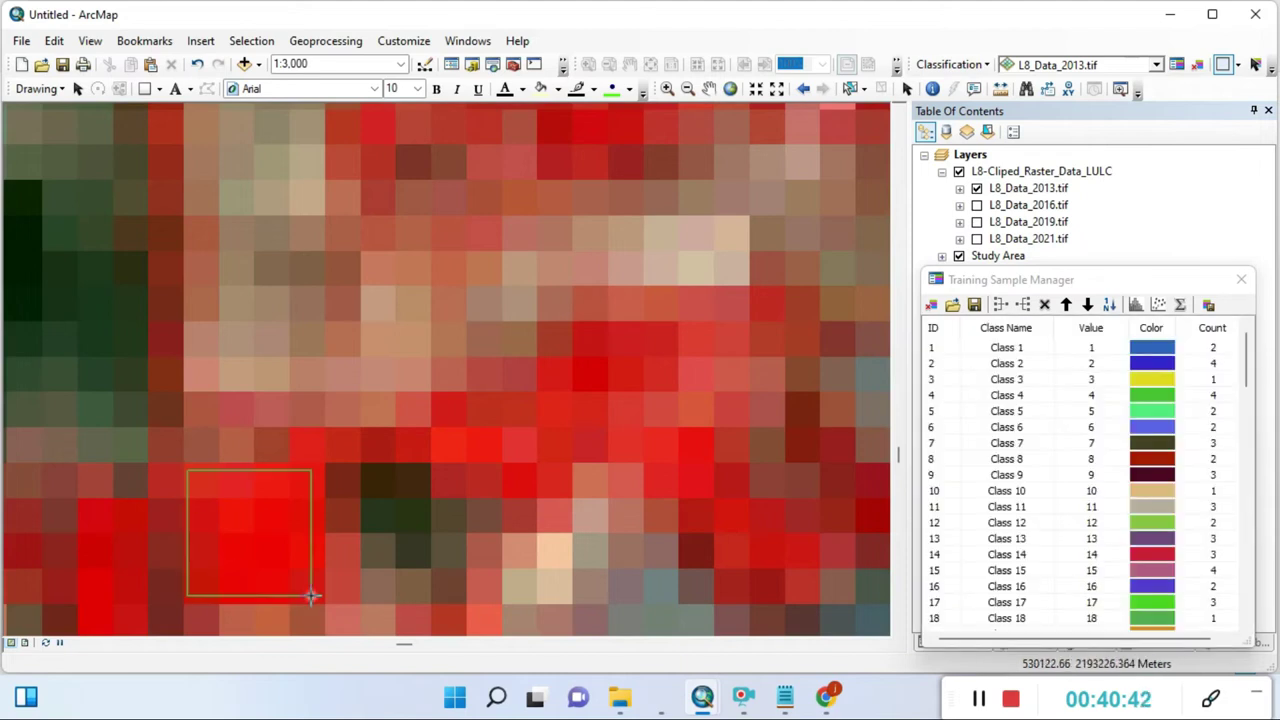
Step: Add six more rectangular training samples on the red vegetation patches east, west and north of the large southwestern rectangle
left_click_drag(463, 445, 493, 456)
left_click_drag(549, 372, 601, 407)
left_click_drag(655, 444, 708, 488)
left_click_drag(726, 540, 814, 566)
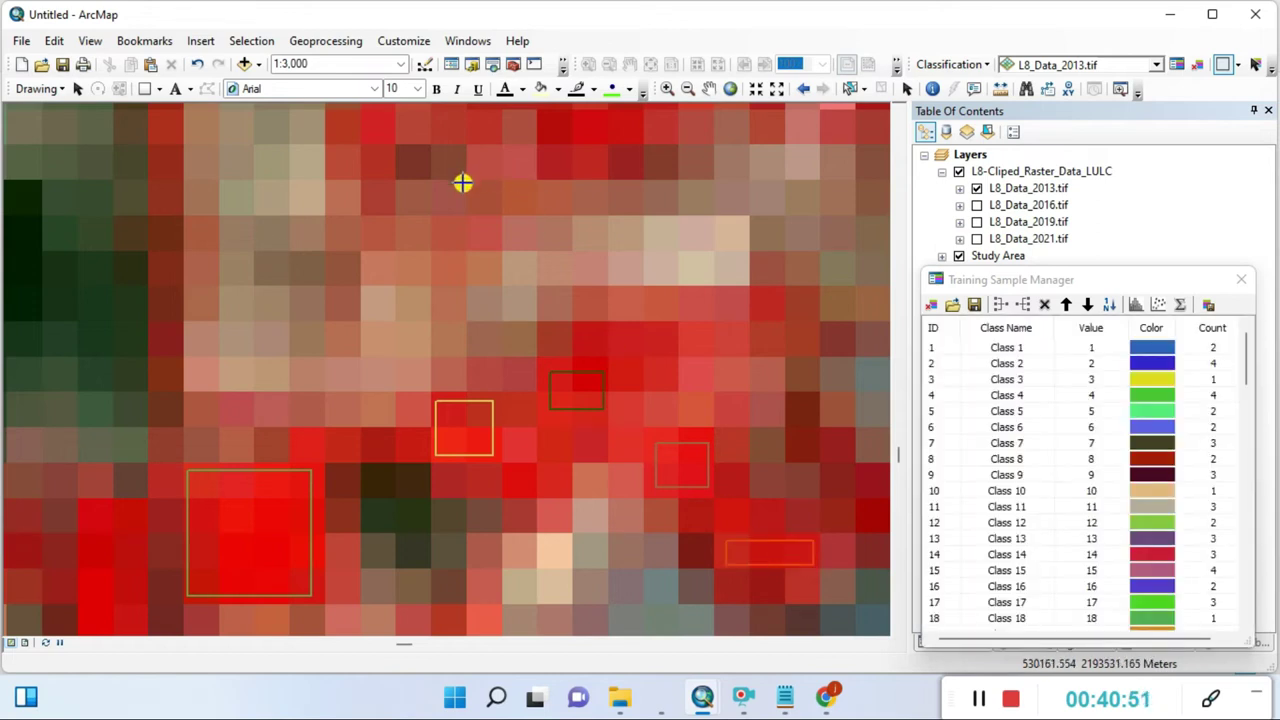
left_click_drag(82, 502, 140, 632)
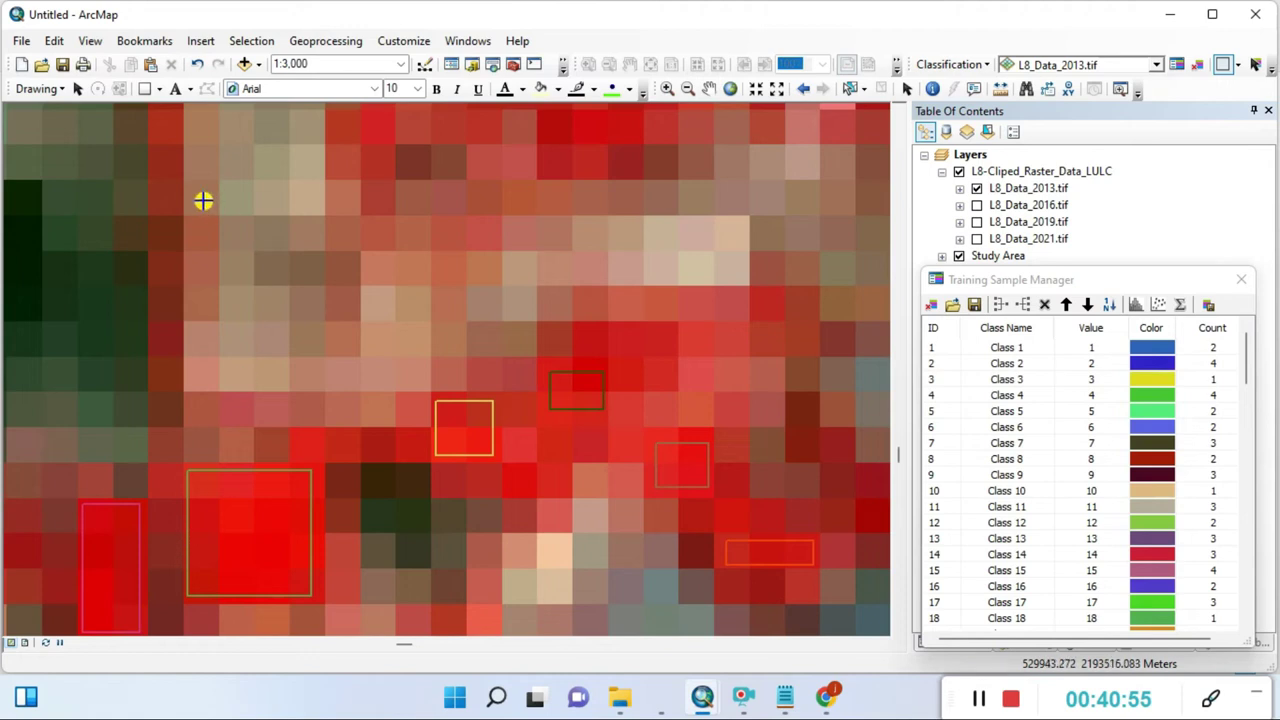
scroll(543, 514, "up", 2)
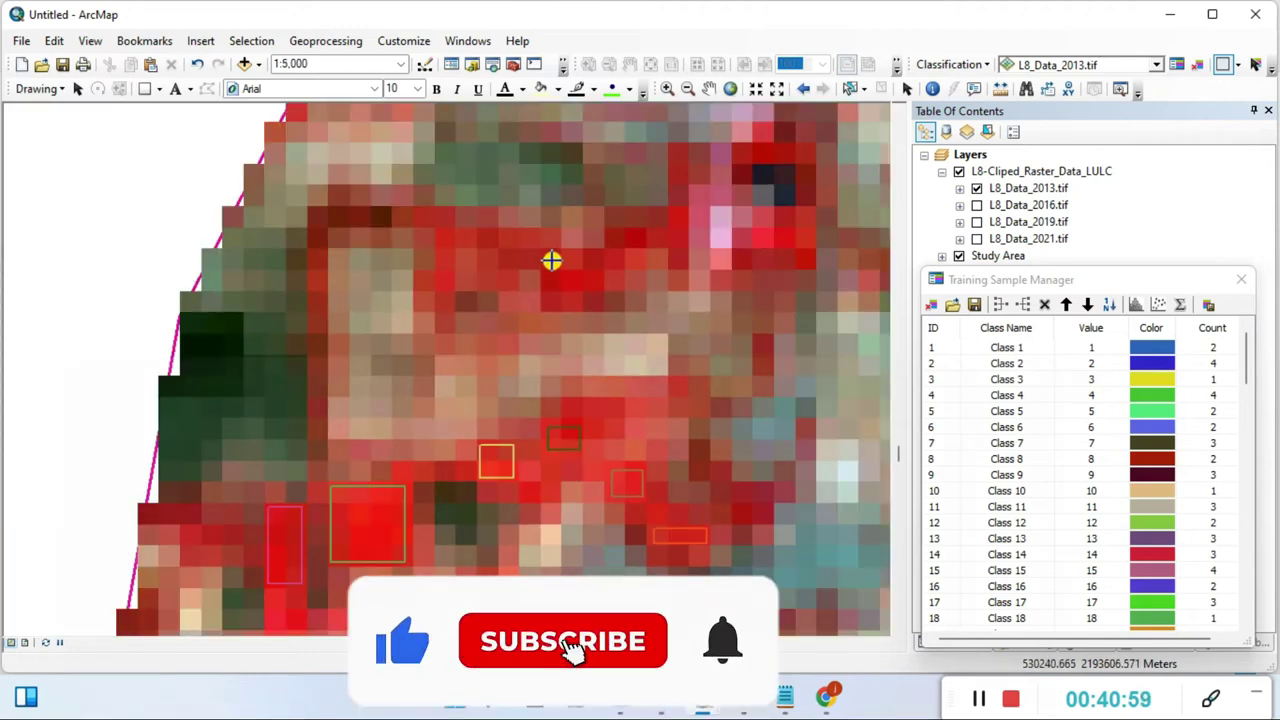
left_click_drag(550, 262, 578, 306)
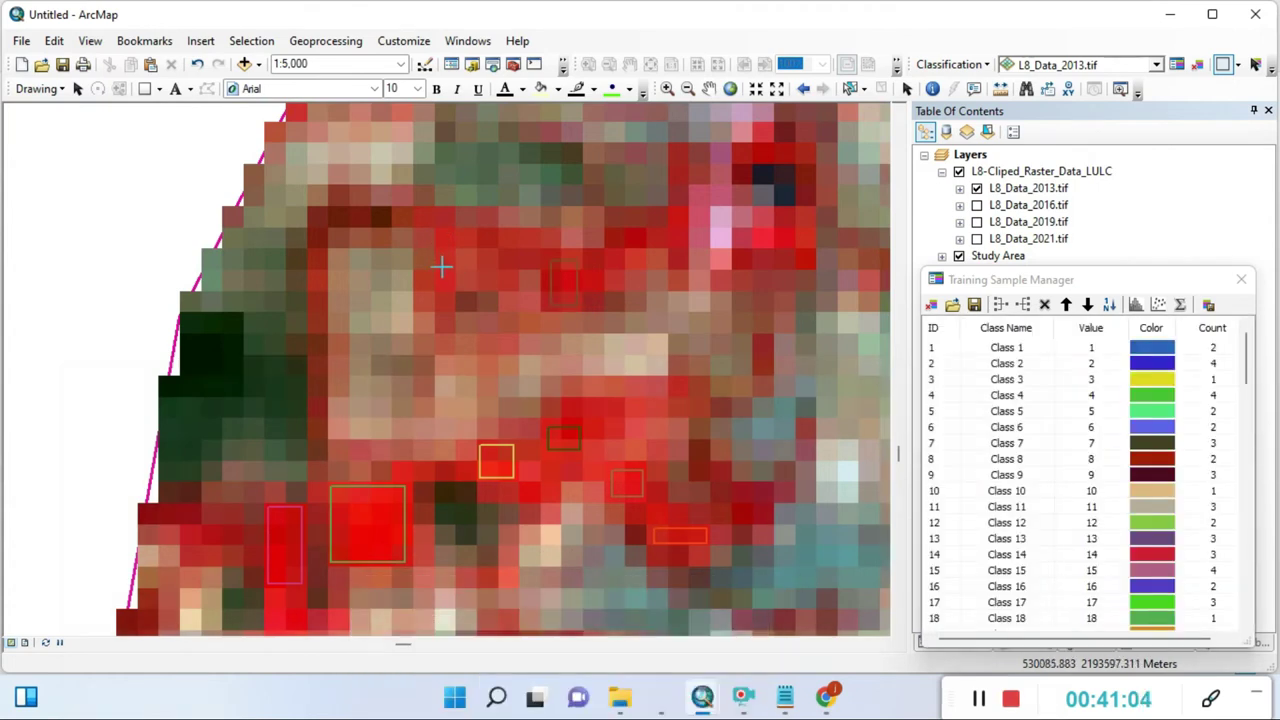
Step: Draw two more rectangular training samples, one on the northern red strip and one on the bright red patch beside the pink pixels in the northeast
left_click_drag(450, 295, 450, 295)
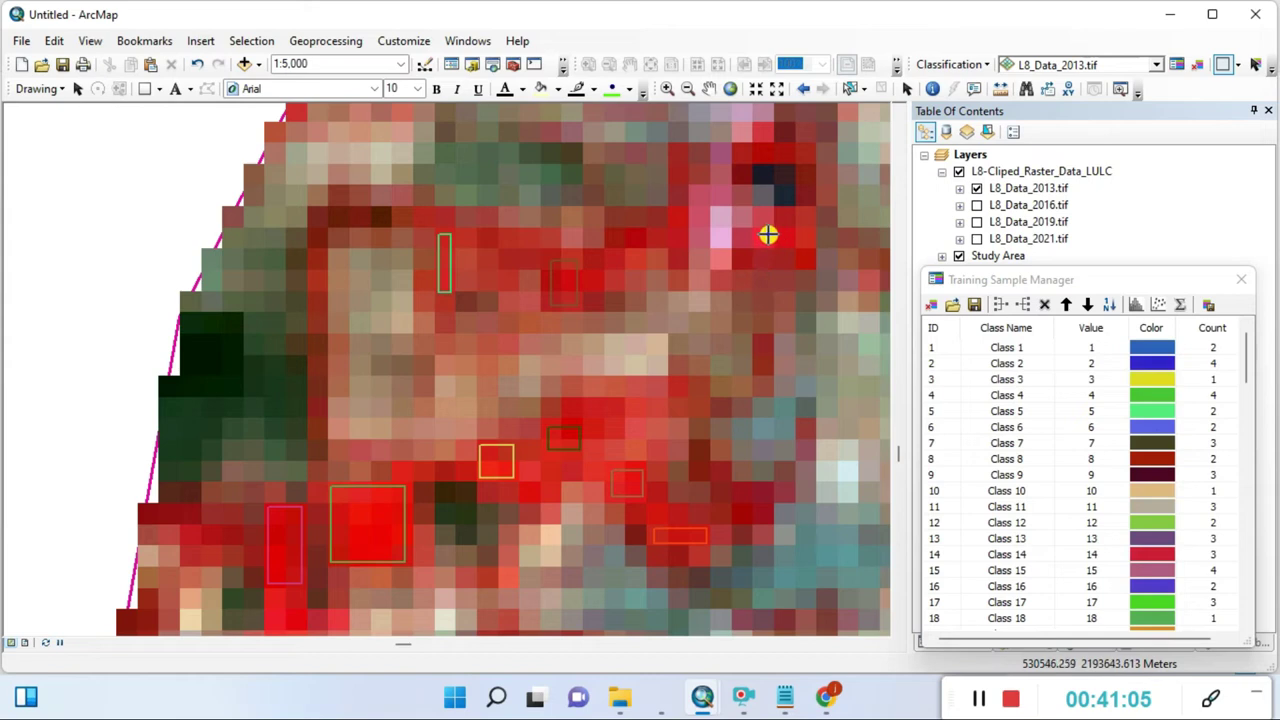
left_click_drag(760, 233, 816, 246)
scroll(557, 545, "down", 4)
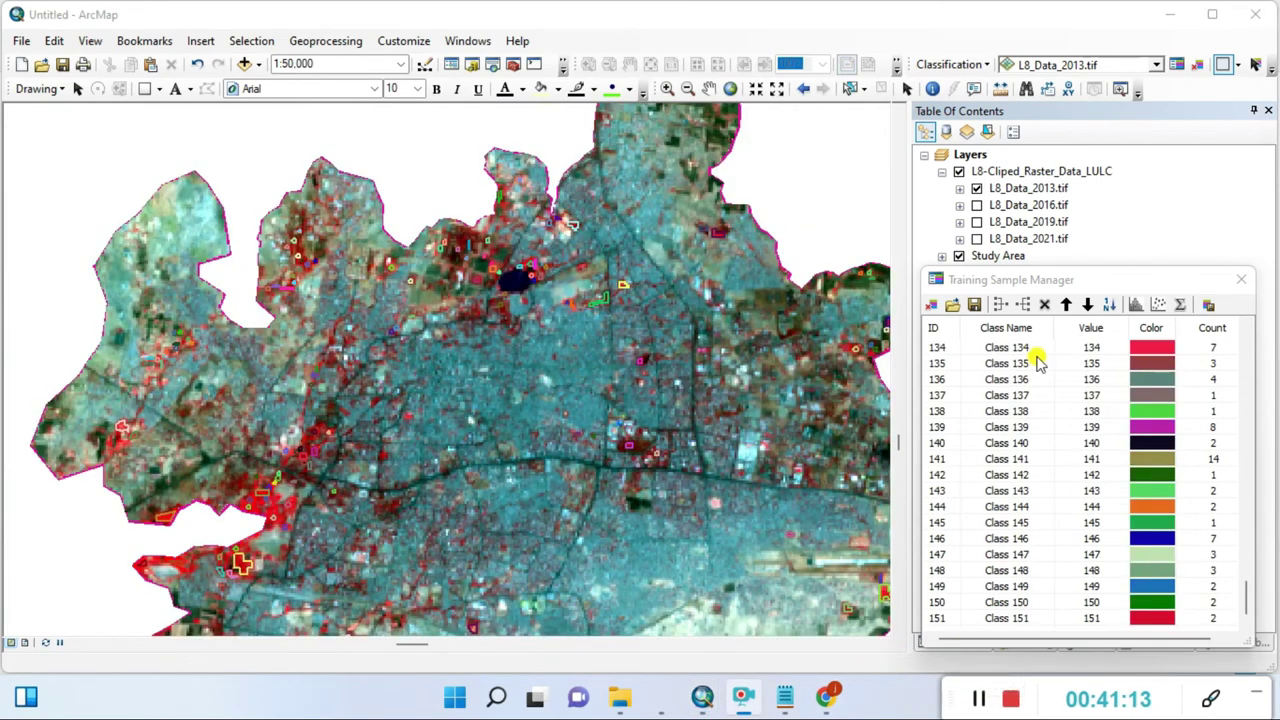
Step: Merge all training sample classes in the list into a single class
scroll(1003, 478, "up", 15)
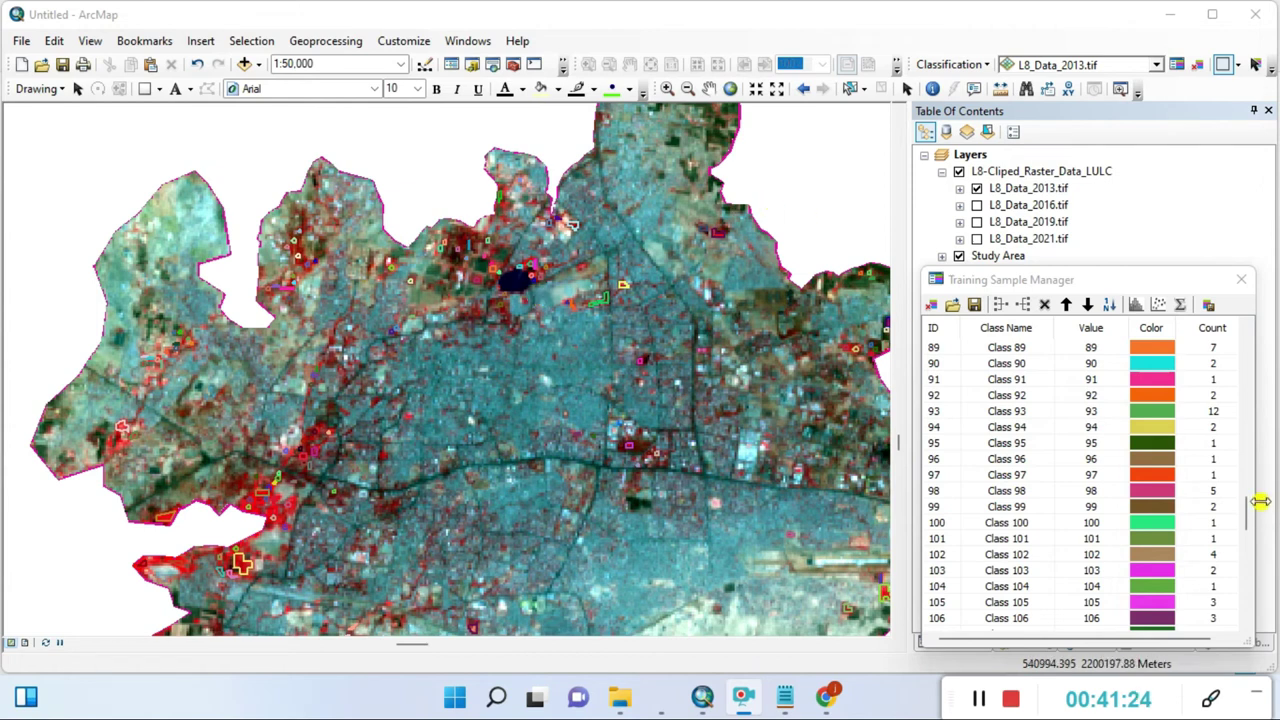
left_click_drag(1249, 514, 1262, 637)
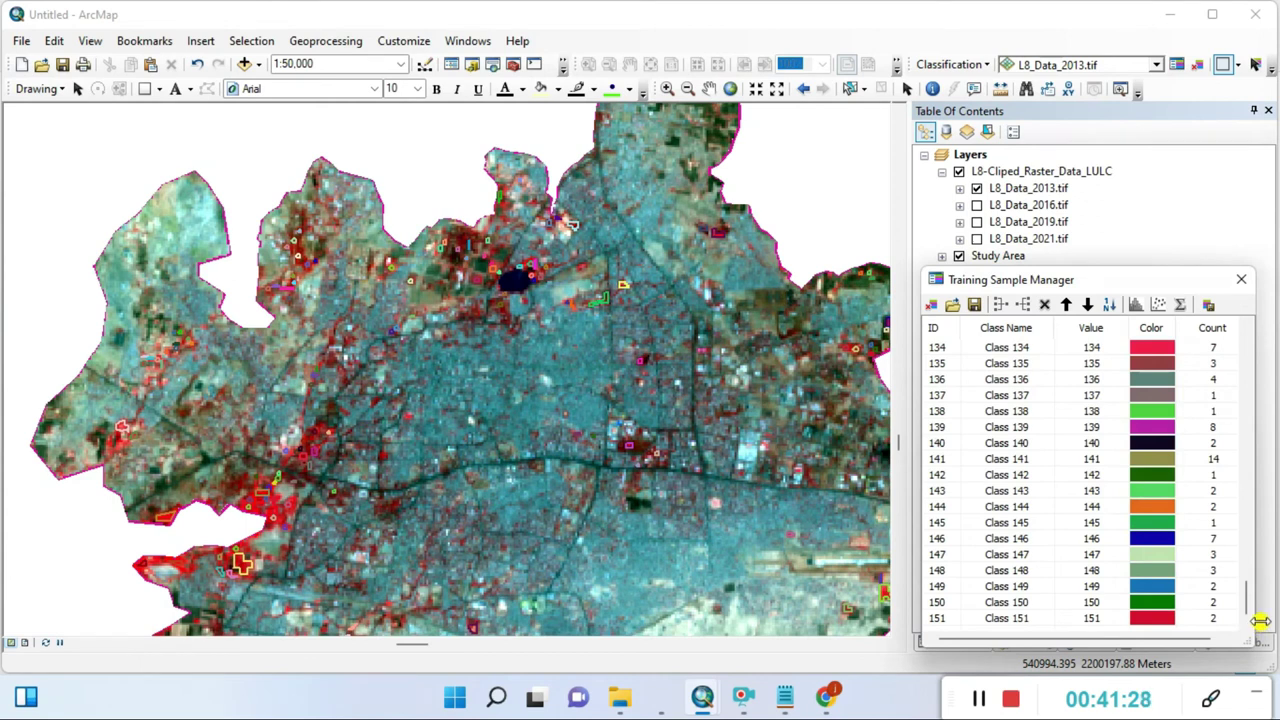
scroll(1066, 563, "up", 10)
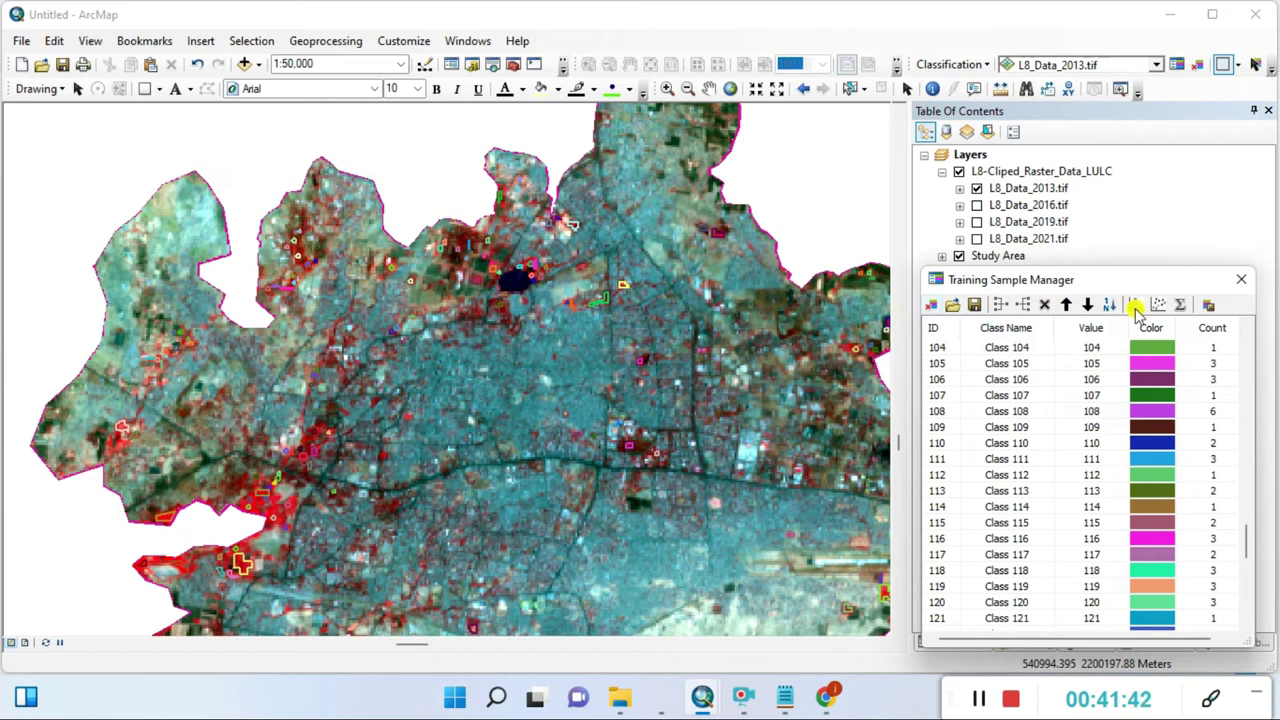
left_click(1000, 305)
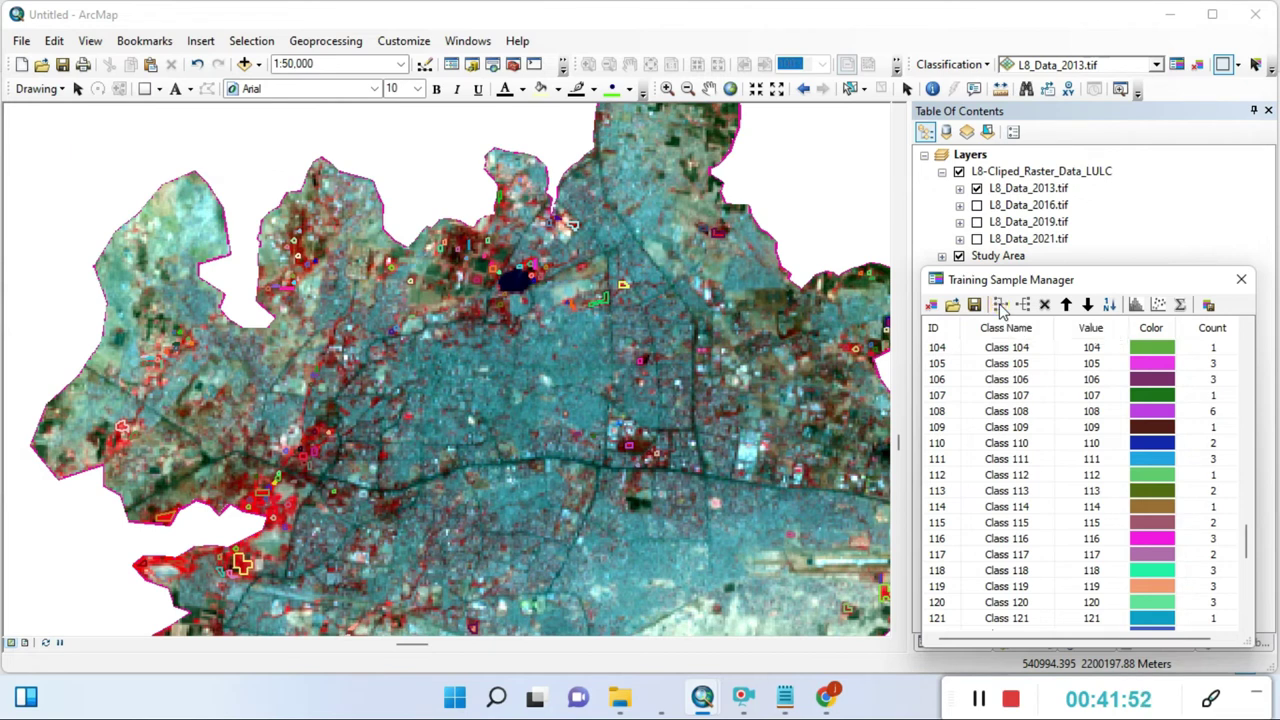
left_click(988, 442)
left_click(992, 442)
key("Return")
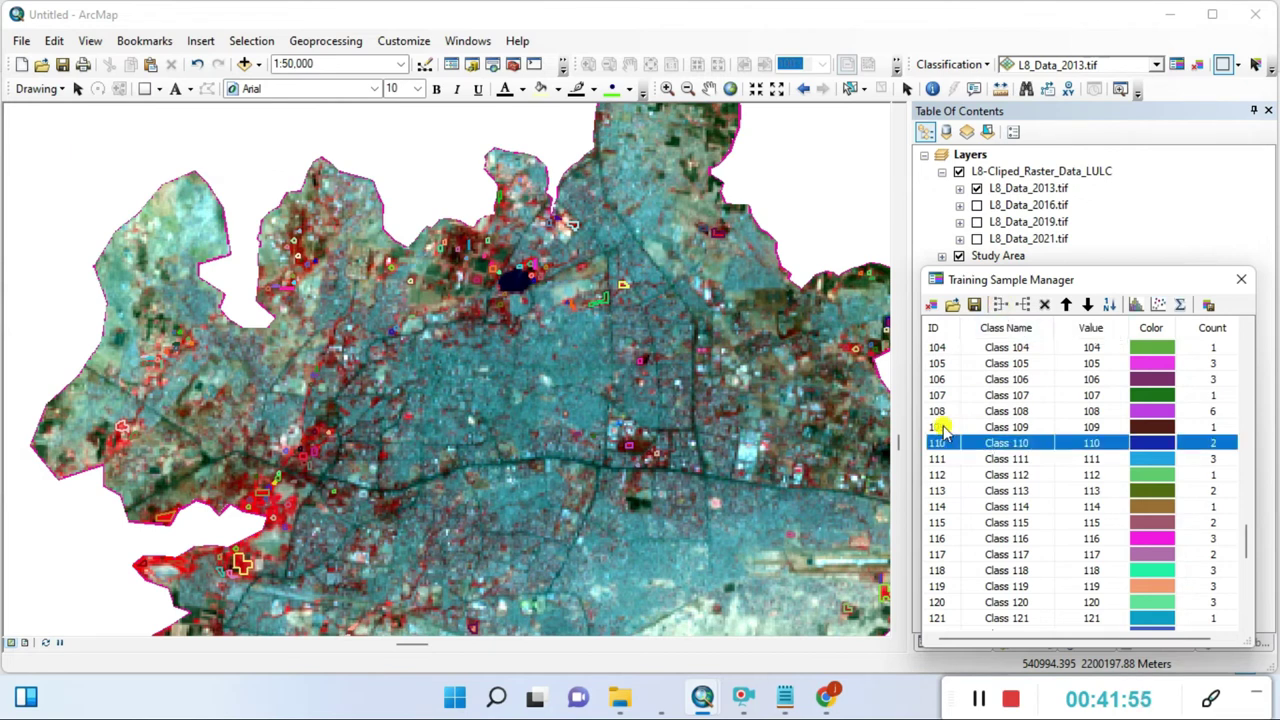
key("ctrl+a")
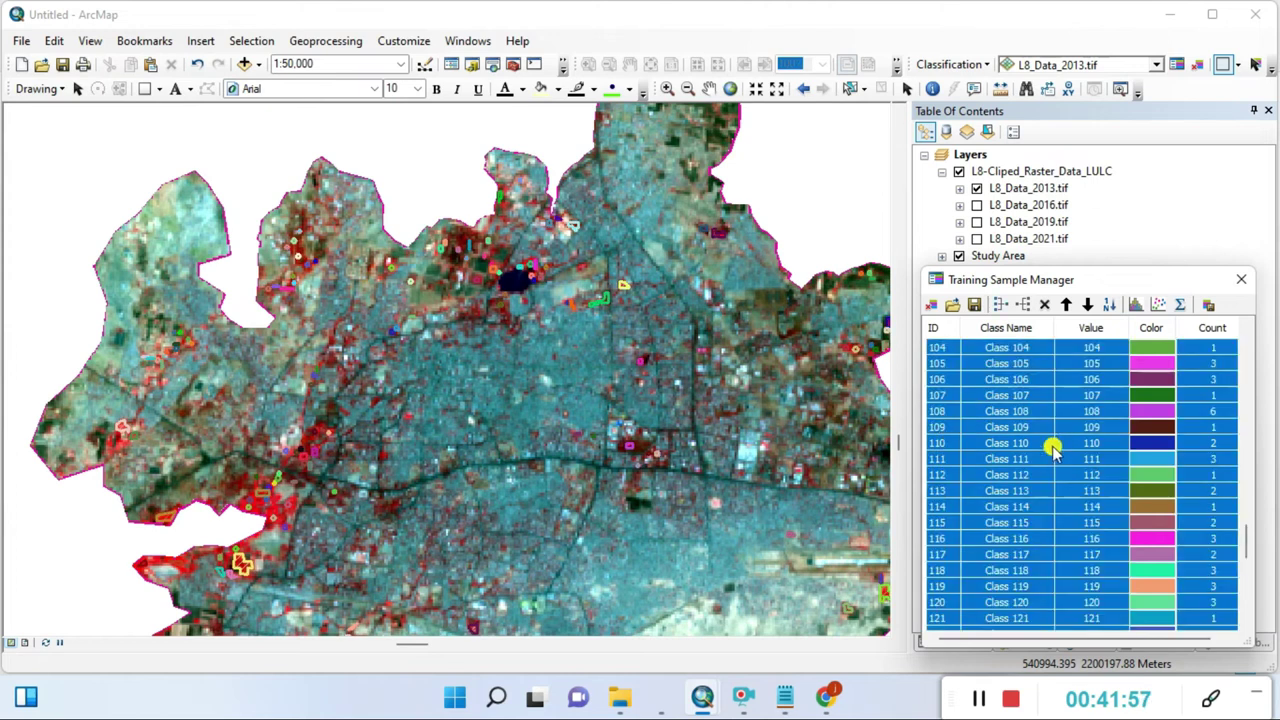
scroll(1050, 492, "up", 20)
scroll(1034, 505, "up", 13)
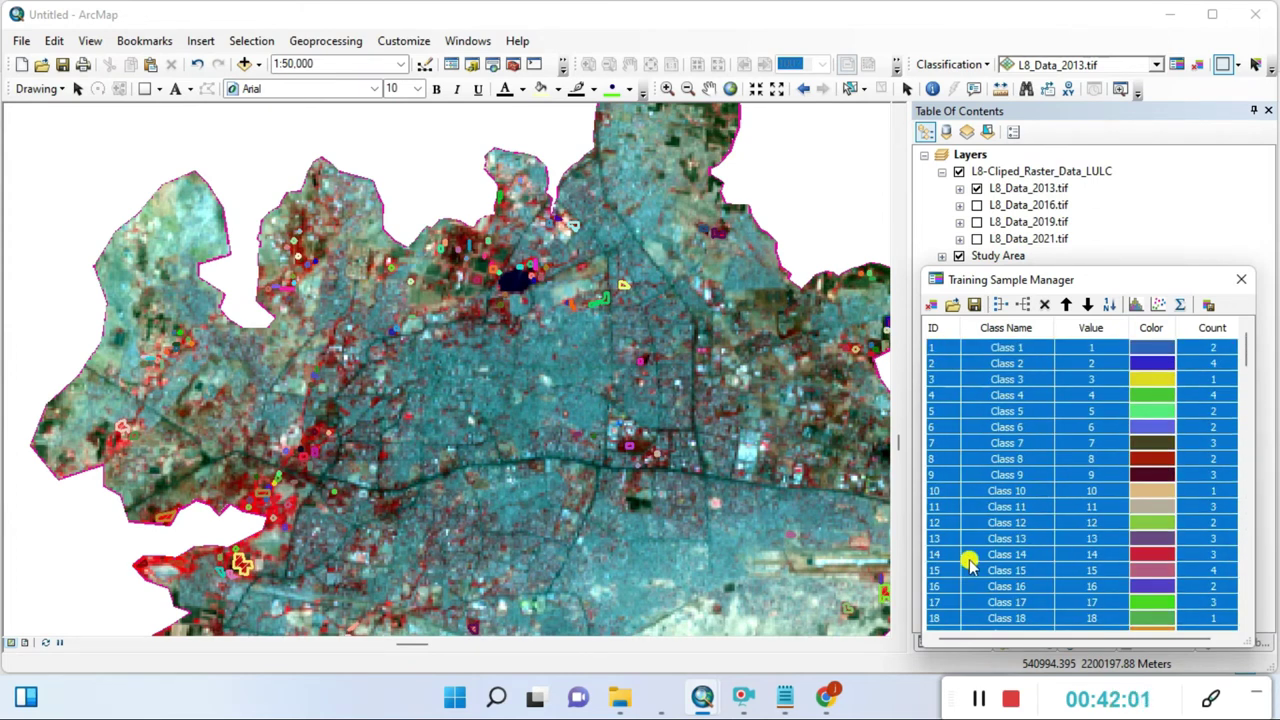
left_click(935, 345)
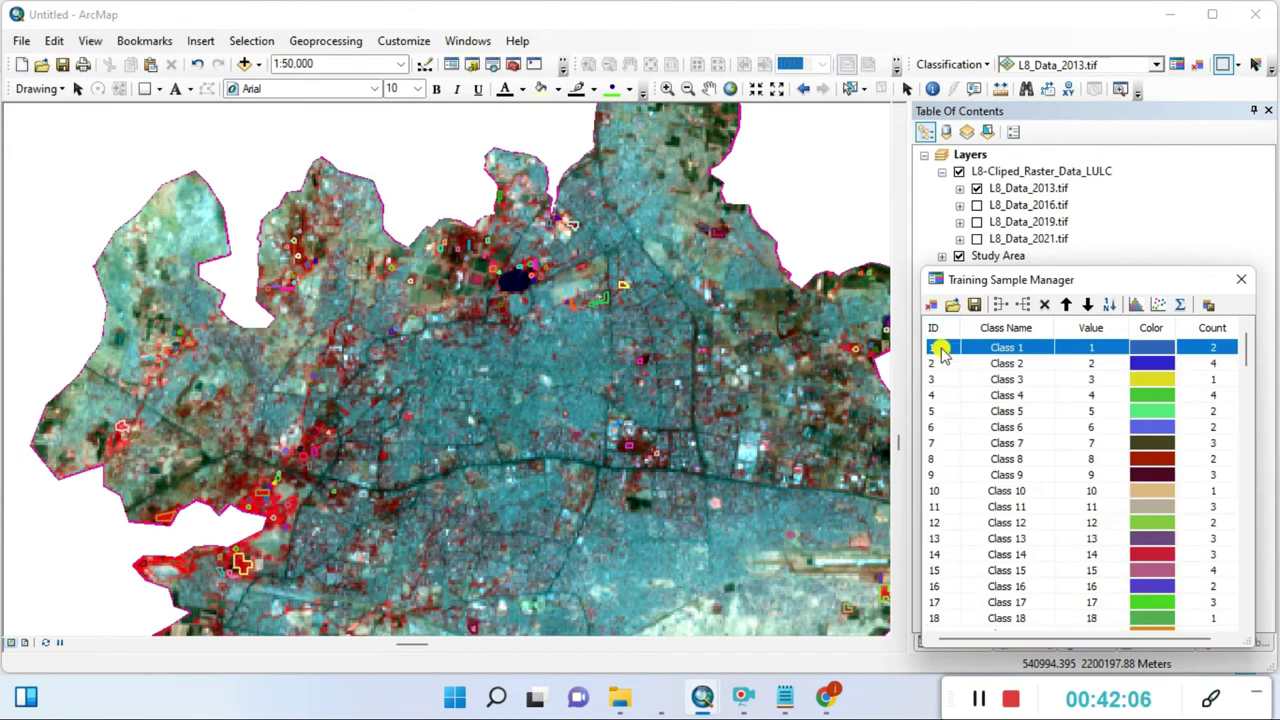
key("ctrl+a")
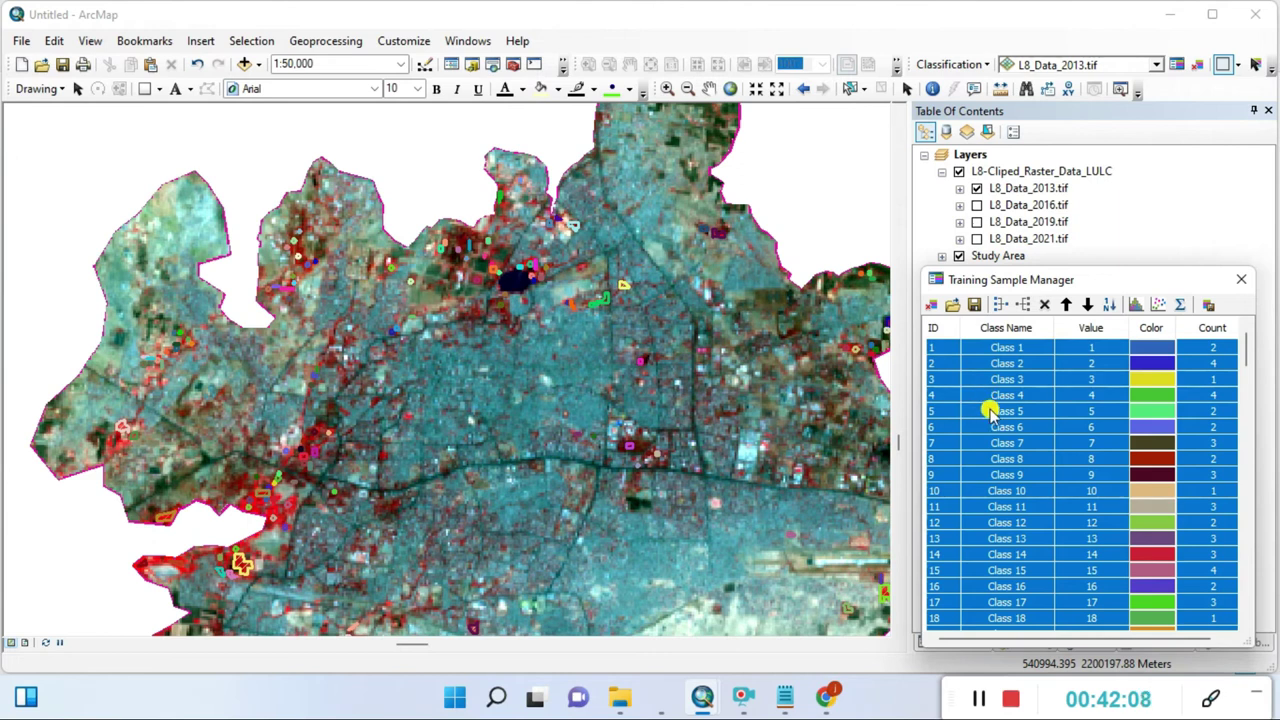
left_click(998, 306)
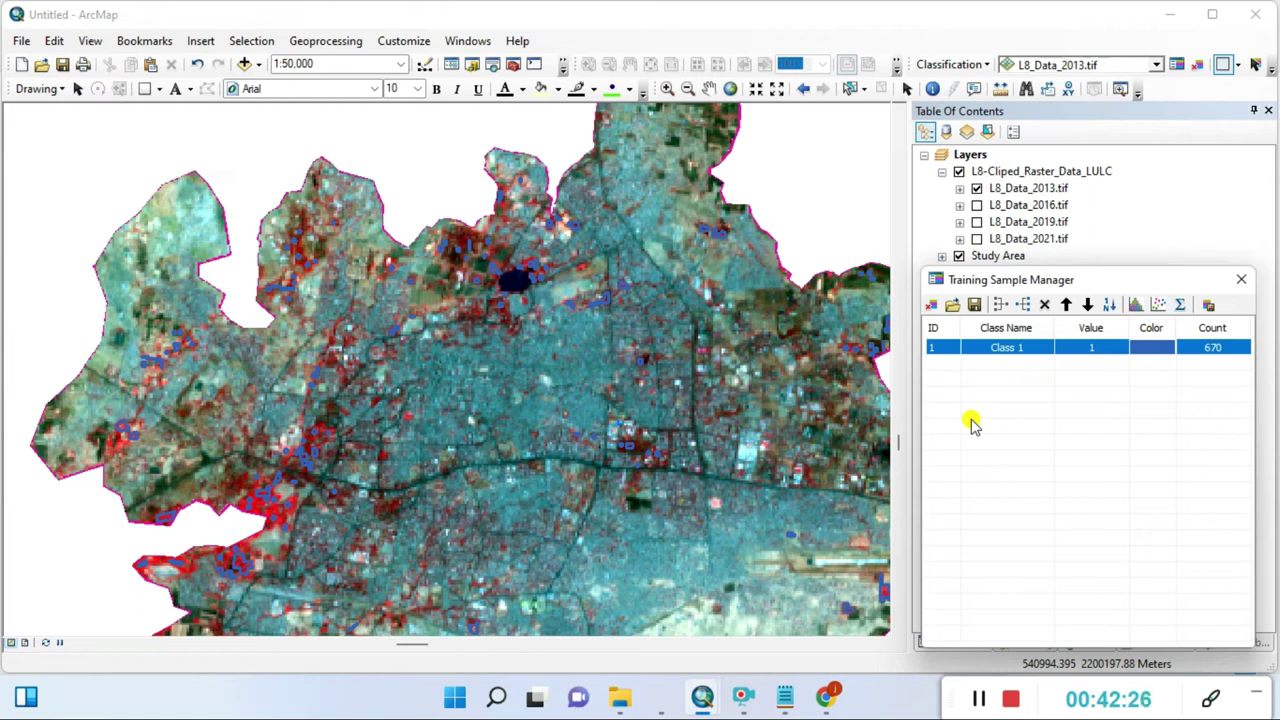
Step: Rename the merged class "Urban green space" and set its color to bright green
double_click(1018, 357)
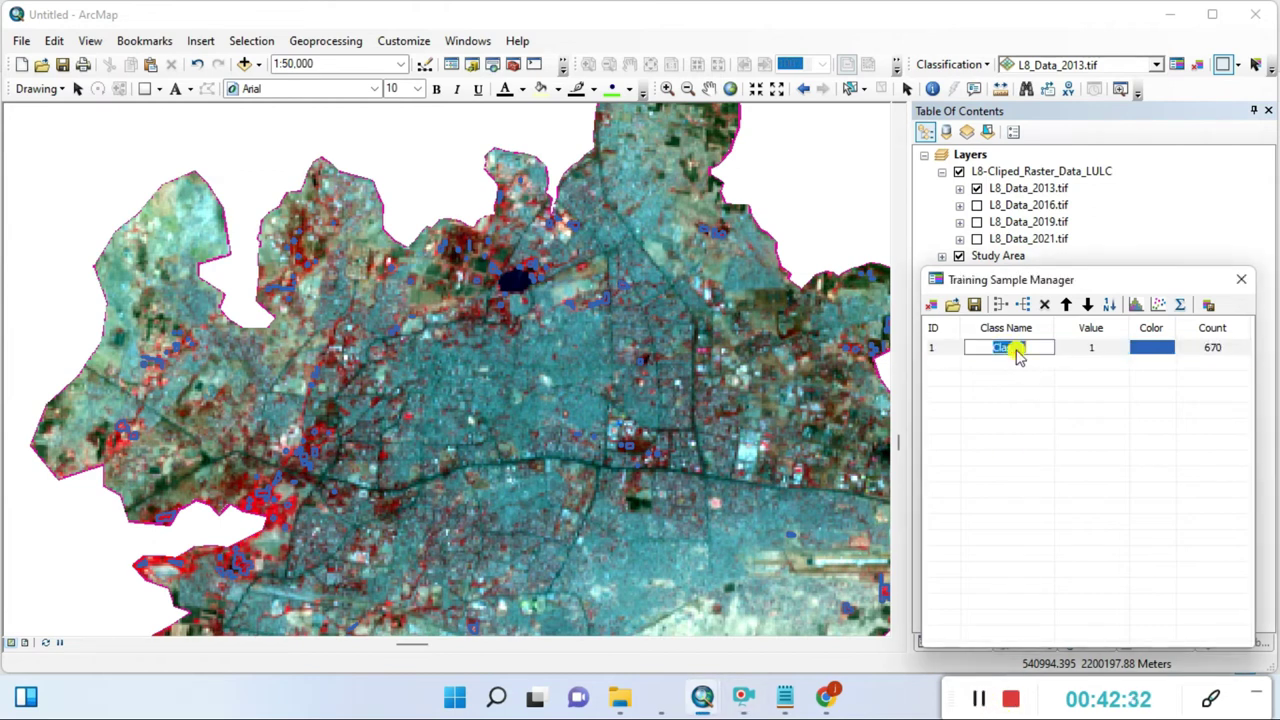
type("Urban green space")
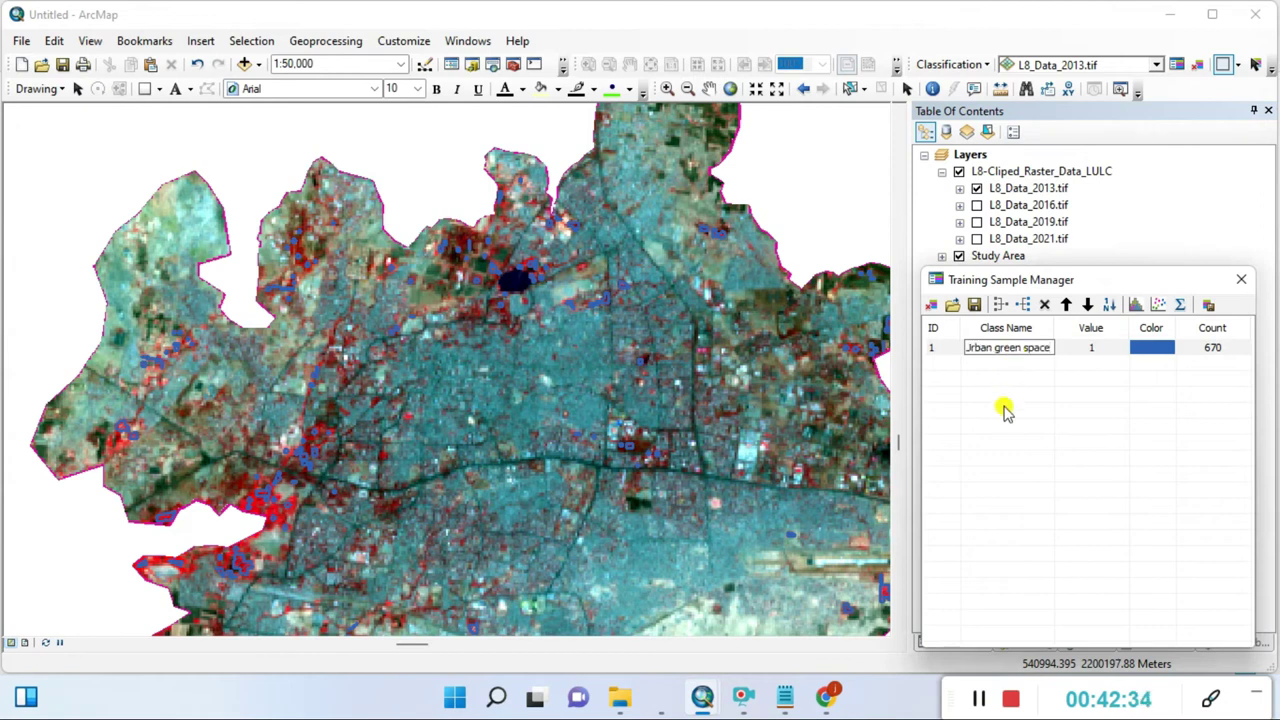
left_click(1141, 352)
left_click(1142, 352)
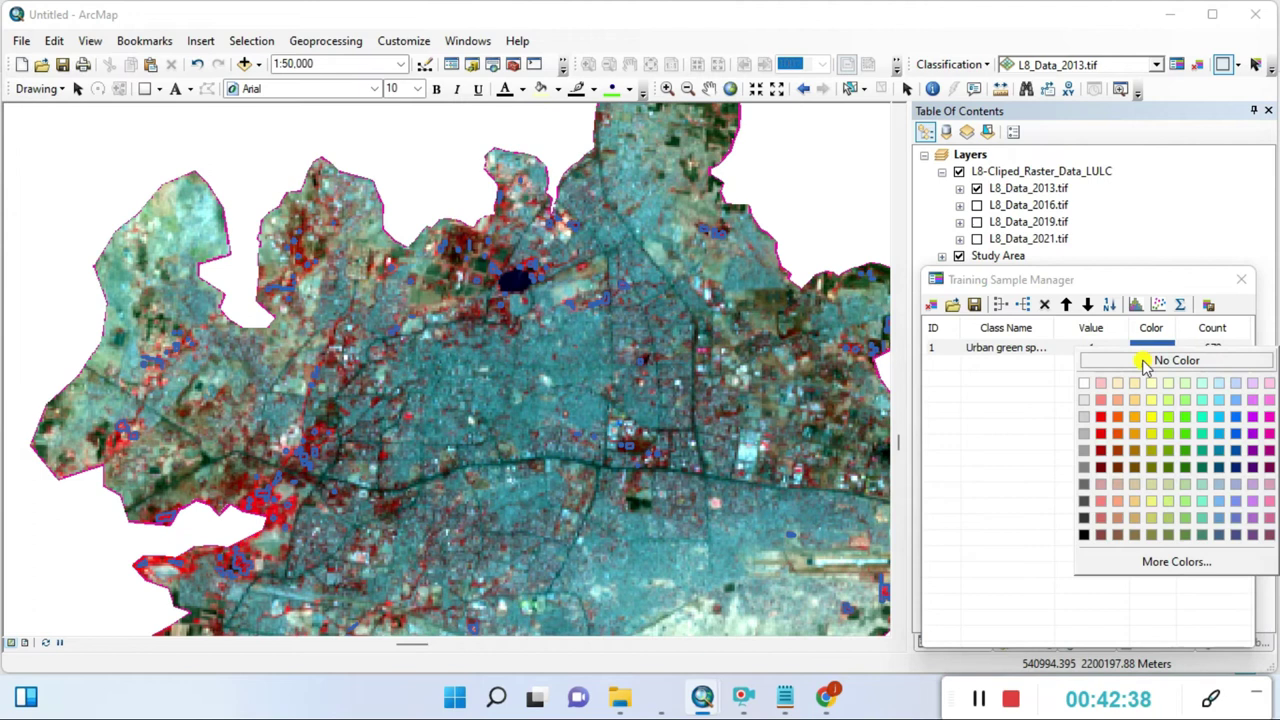
left_click(1181, 433)
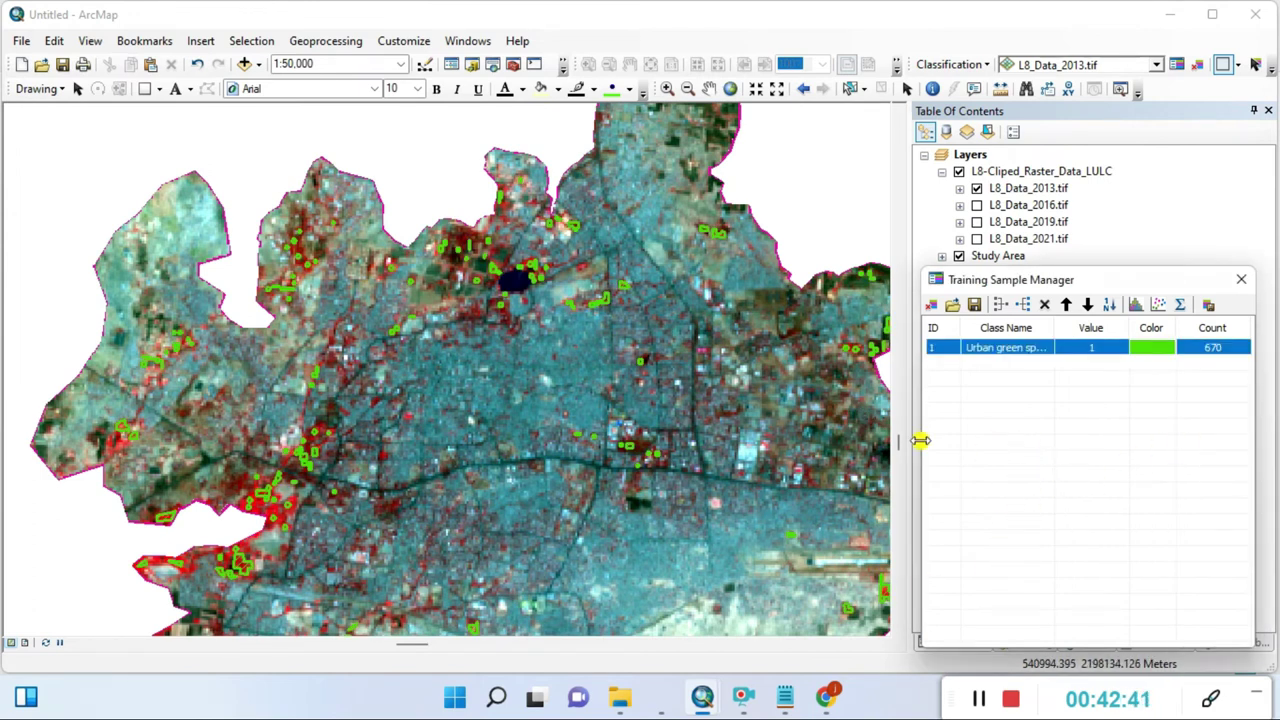
left_click(1014, 436)
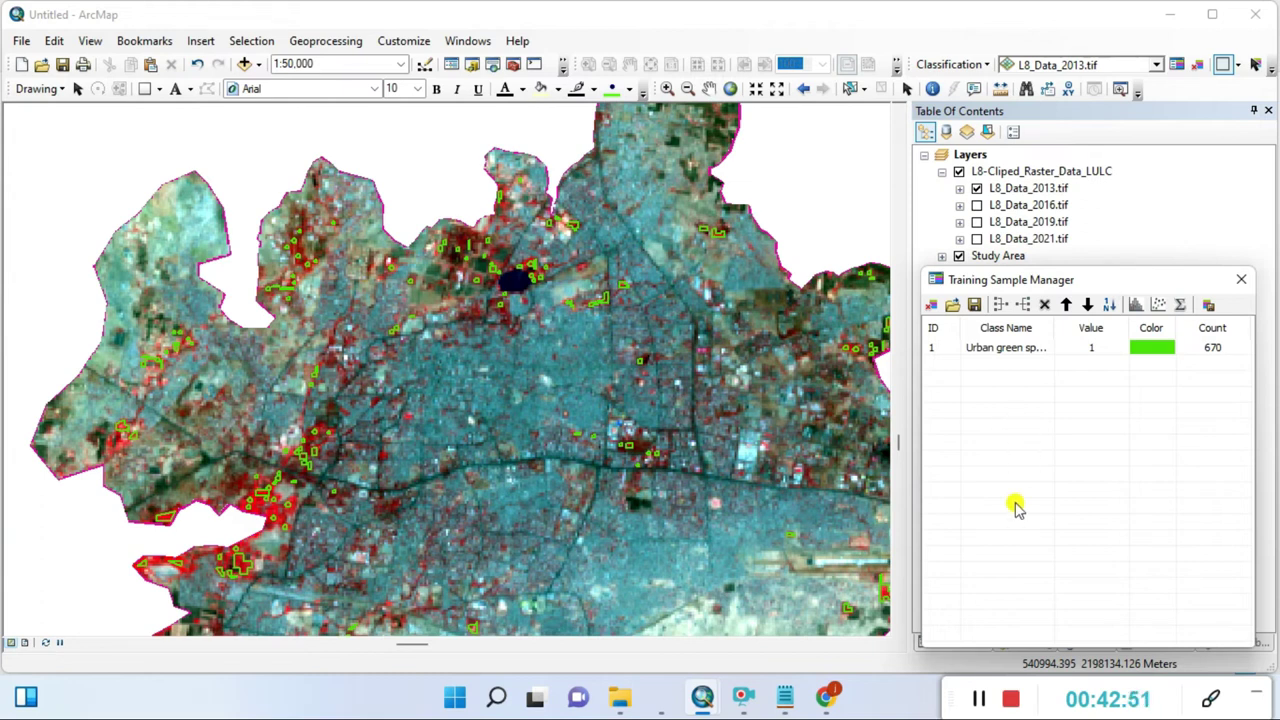
Step: Start saving the training samples, choosing Shapefile as the output type
left_click(975, 305)
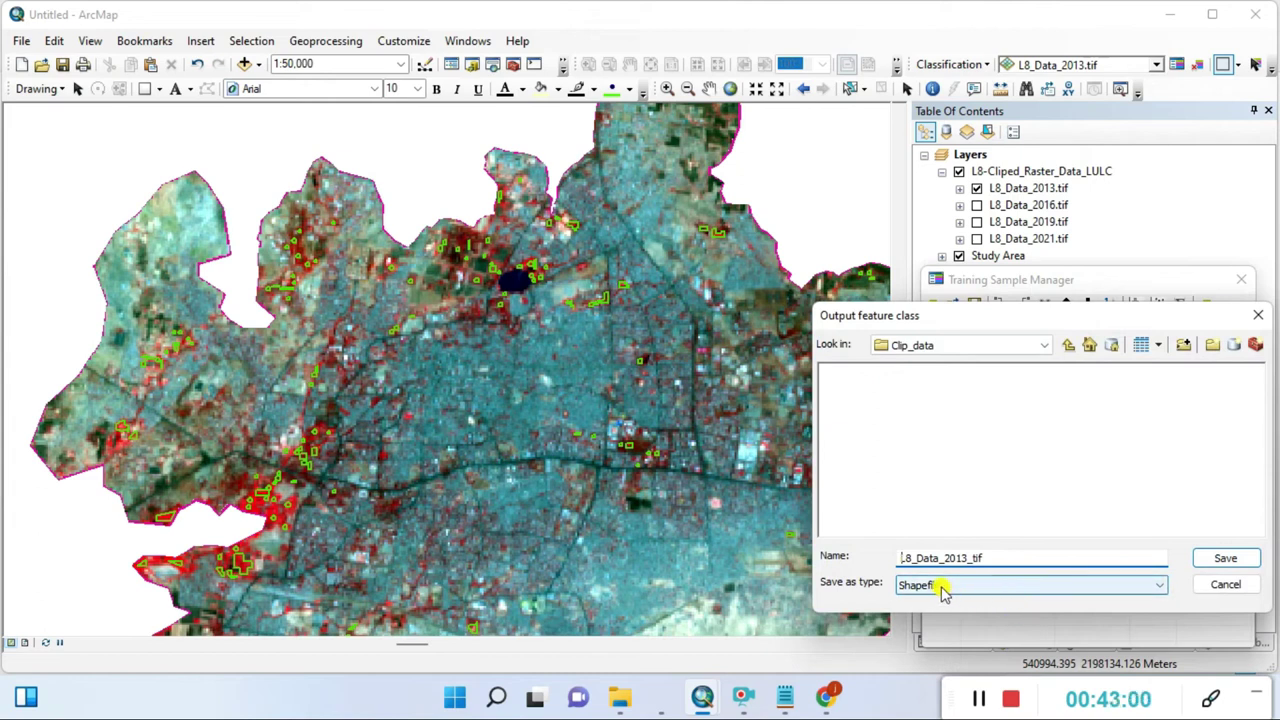
left_click_drag(1168, 316, 862, 159)
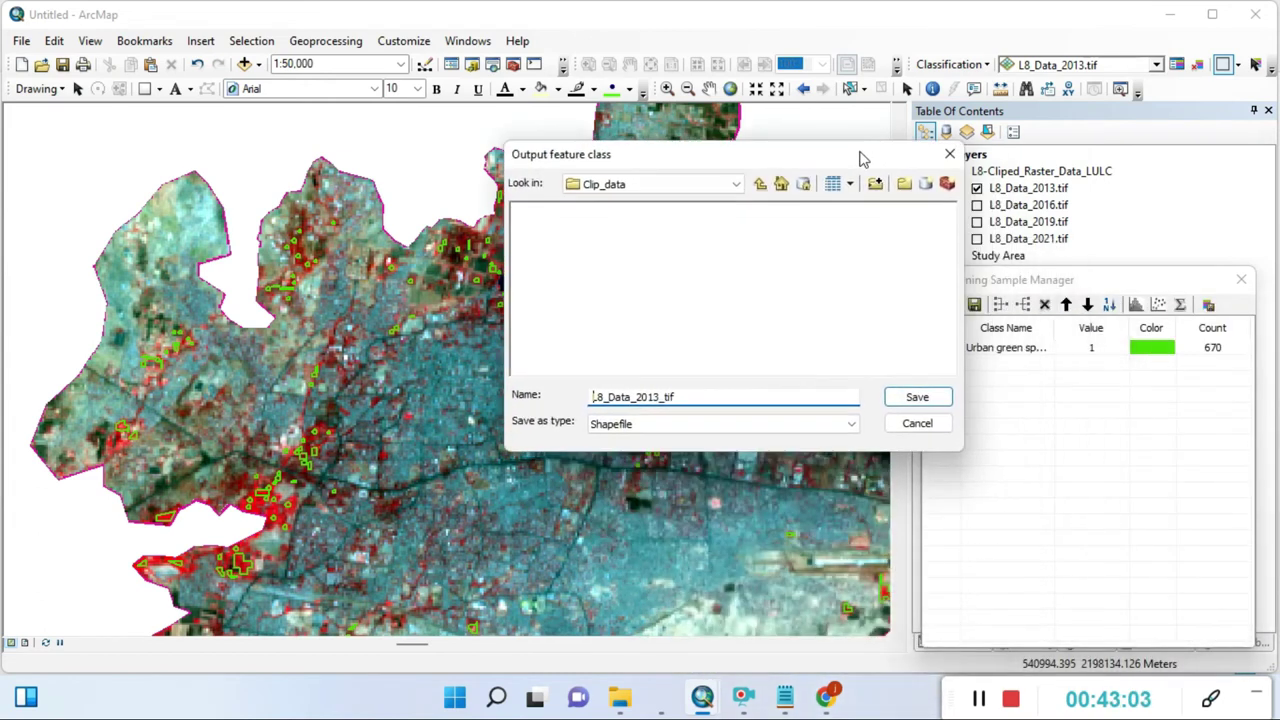
left_click(851, 424)
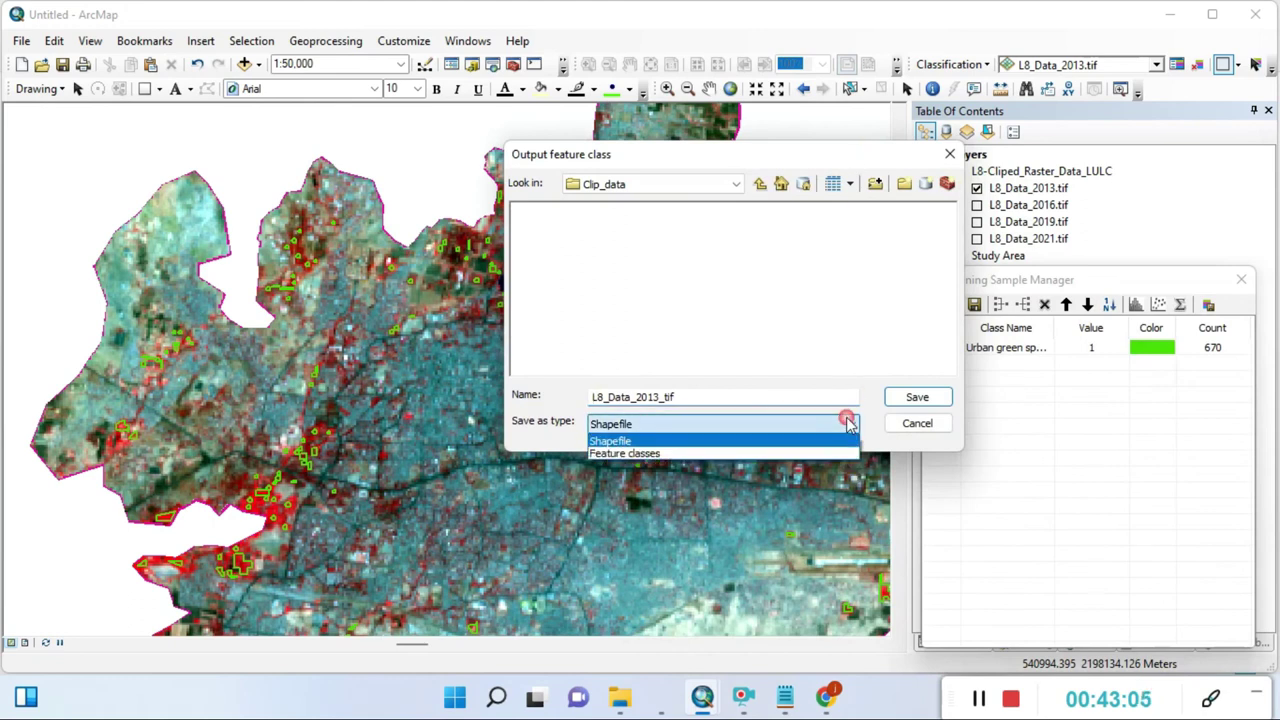
left_click(632, 441)
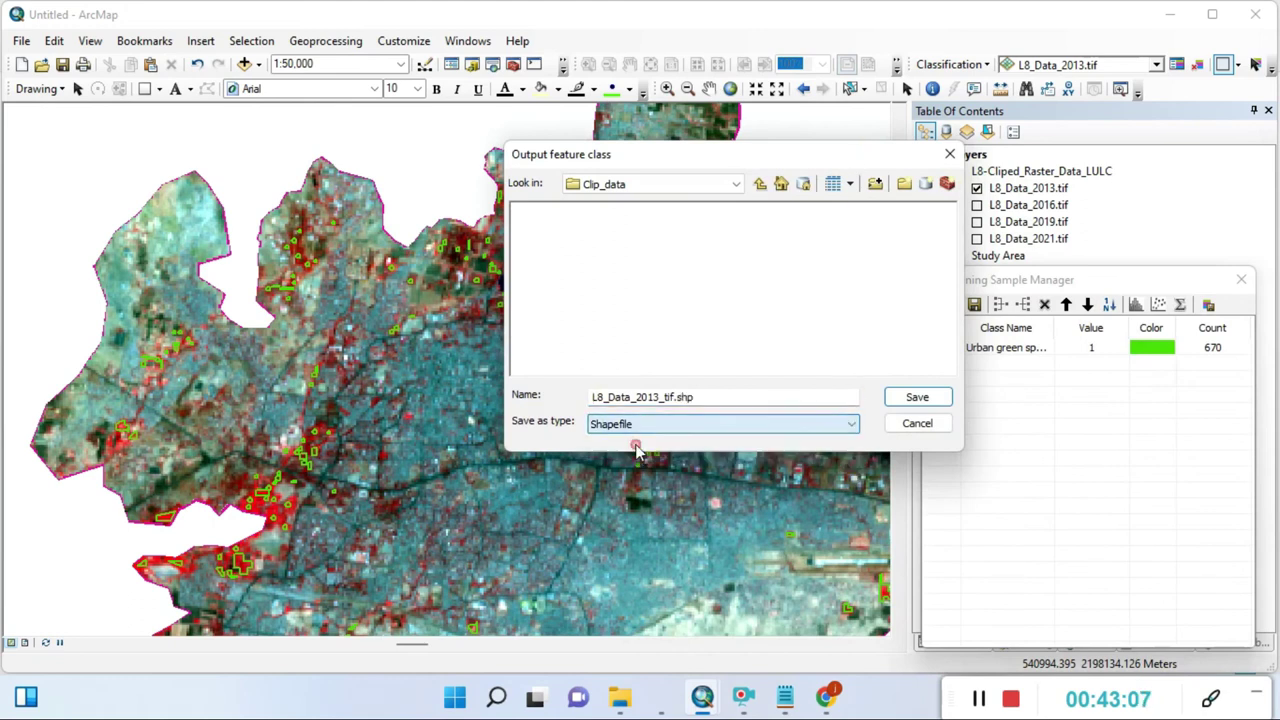
left_click(760, 186)
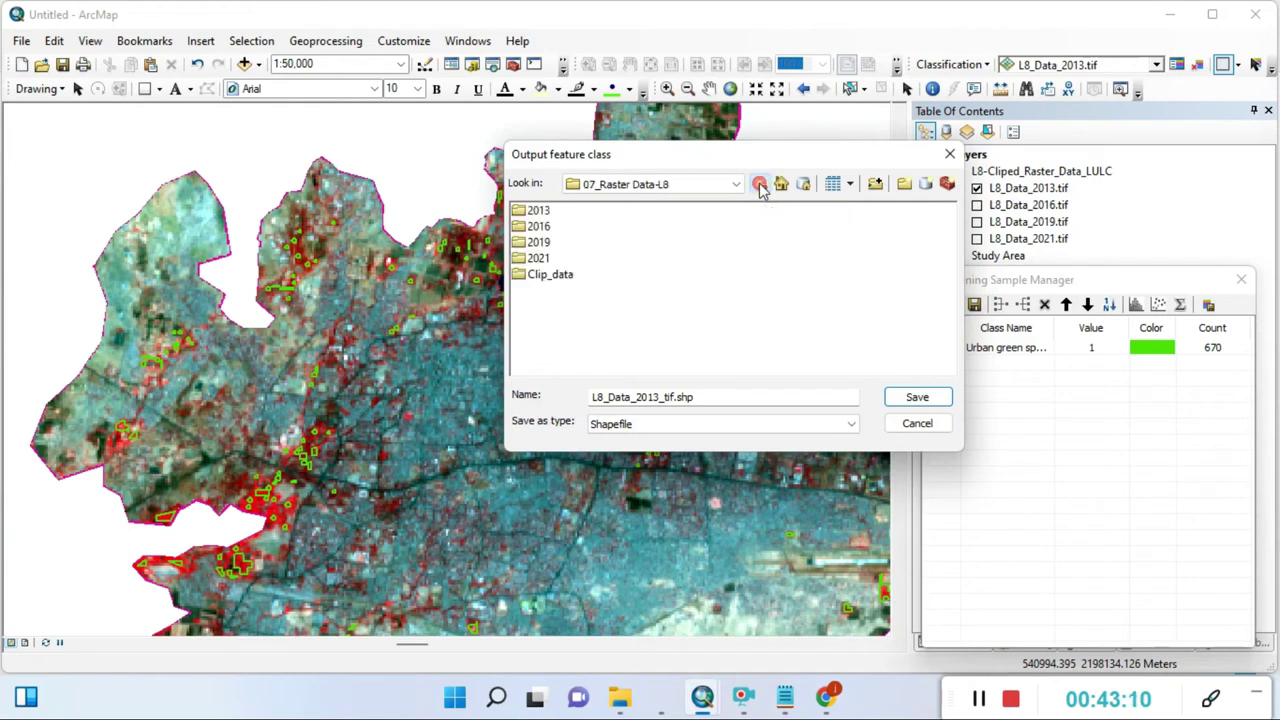
double_click(545, 274)
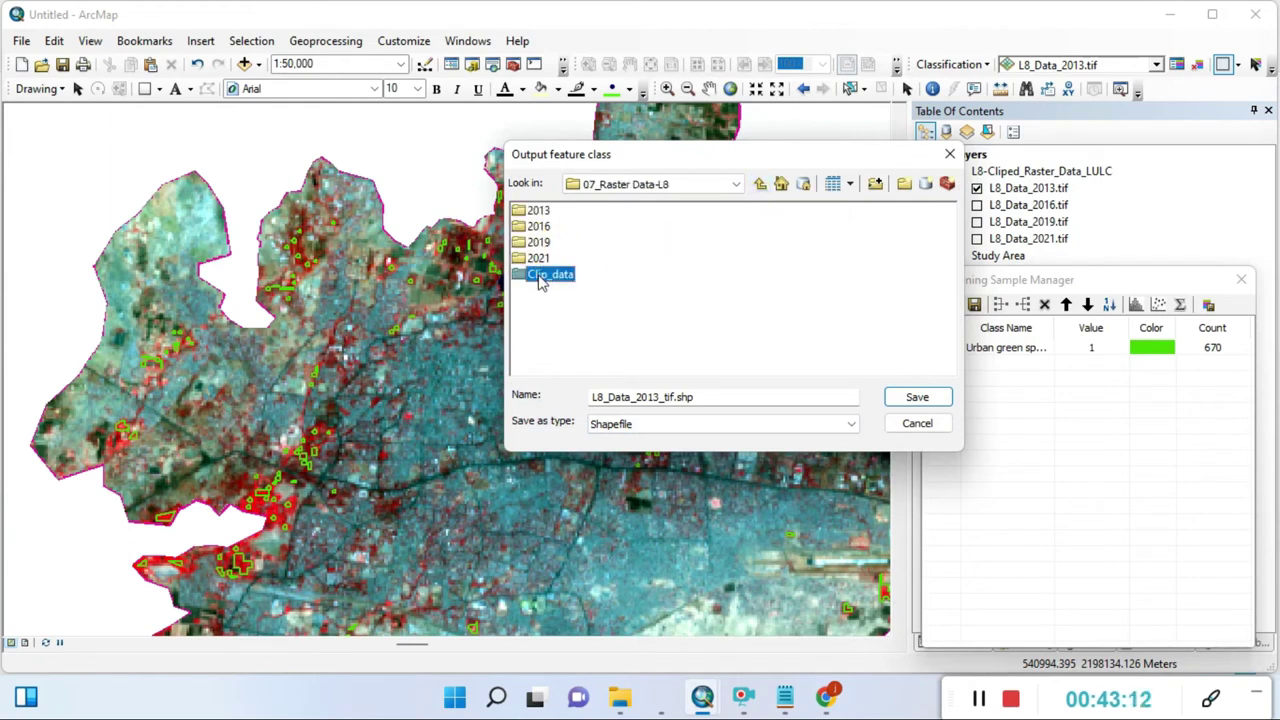
left_click(904, 184)
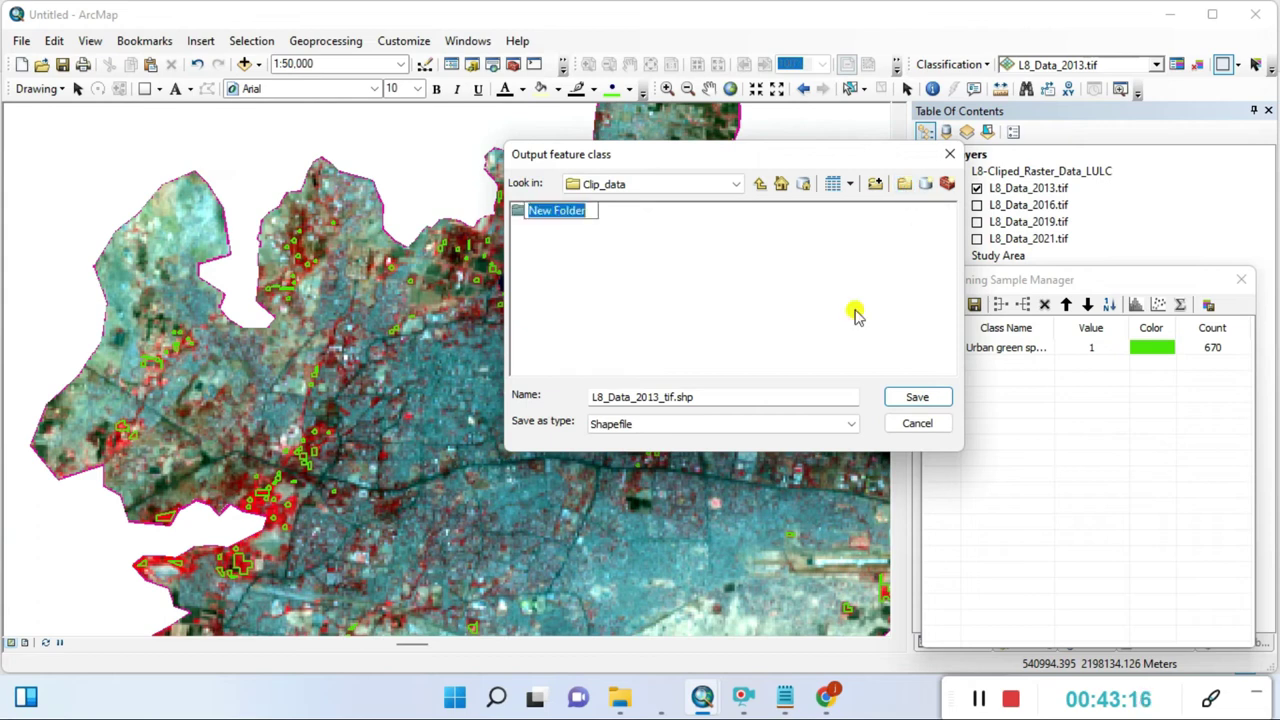
Step: Create a folder named L8_Training_Signature inside 07_Raster Data-L8
left_click(759, 186)
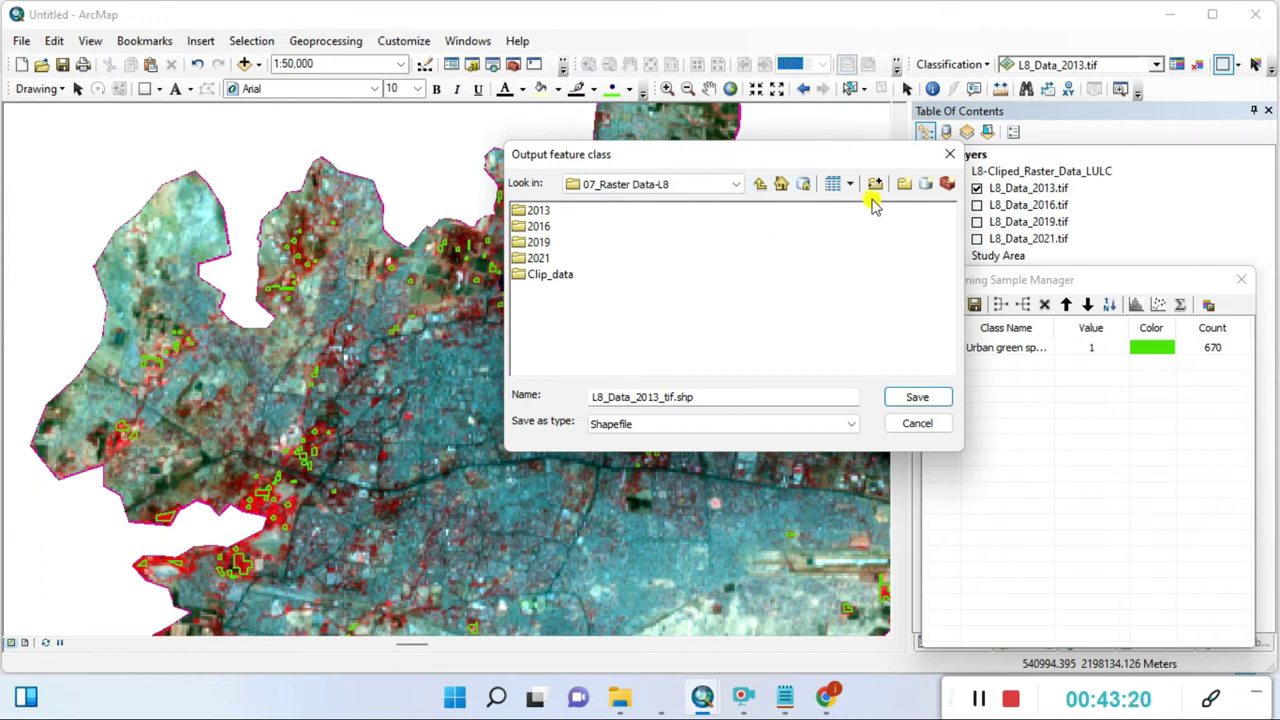
left_click(904, 184)
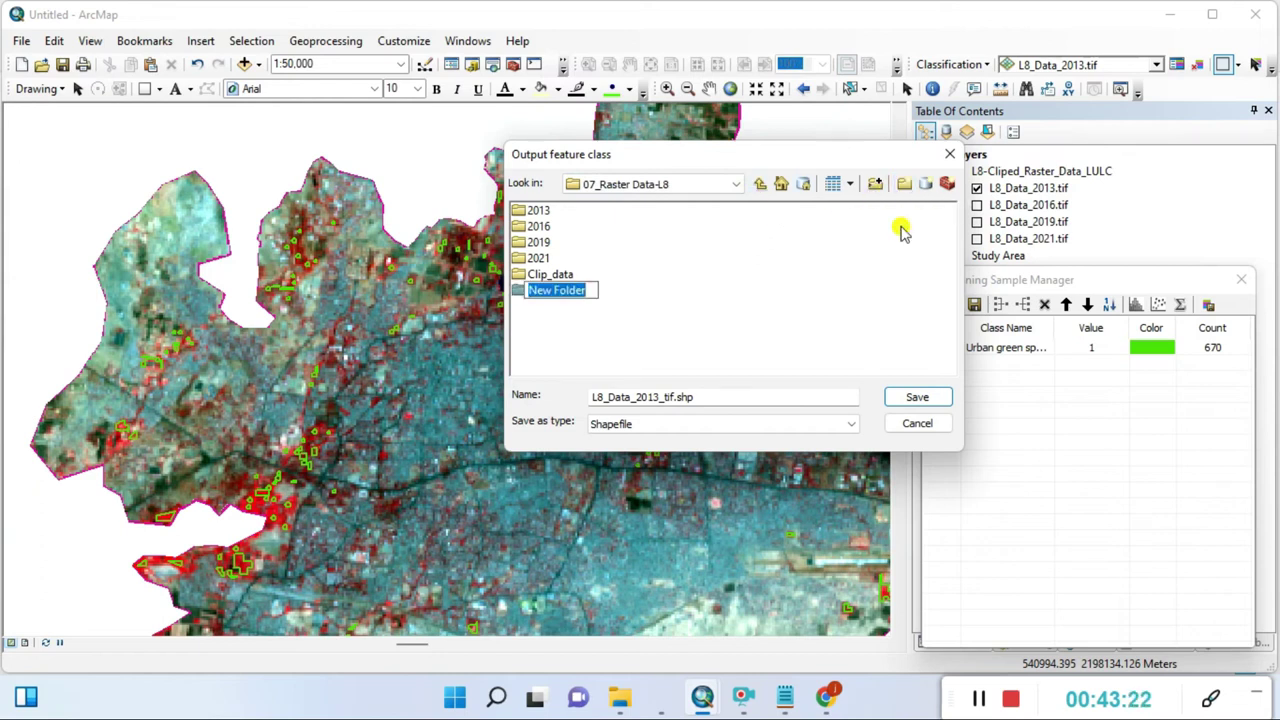
type("T")
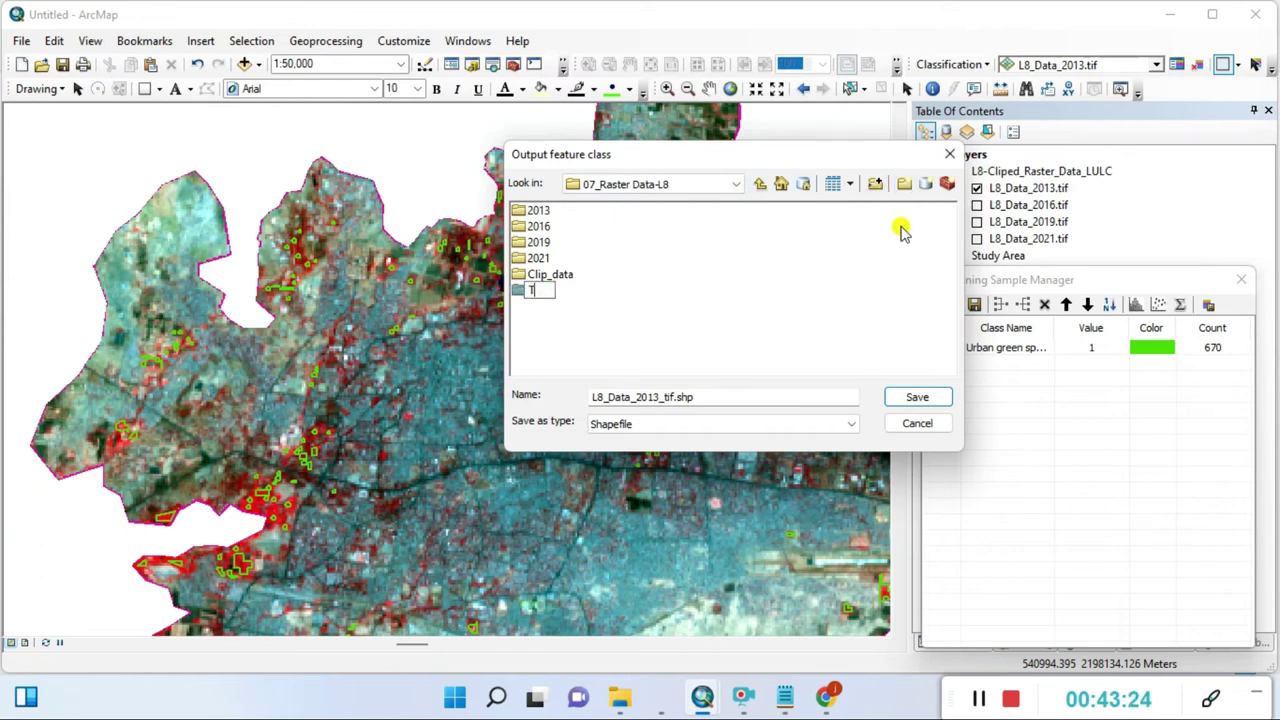
type("rainin")
left_click_drag(860, 155, 779, 164)
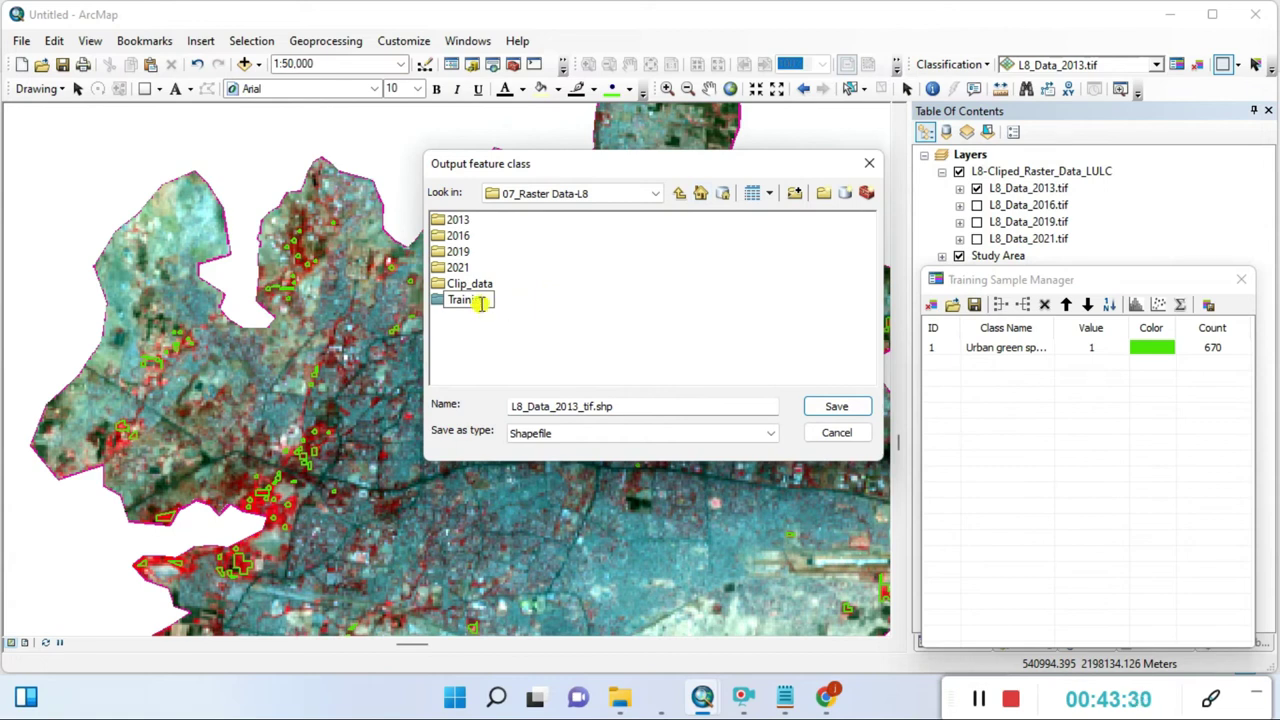
key("BackSpace")
key("BackSpace")
key("BackSpace")
key("BackSpace")
key("BackSpace")
type("aining_ Signature")
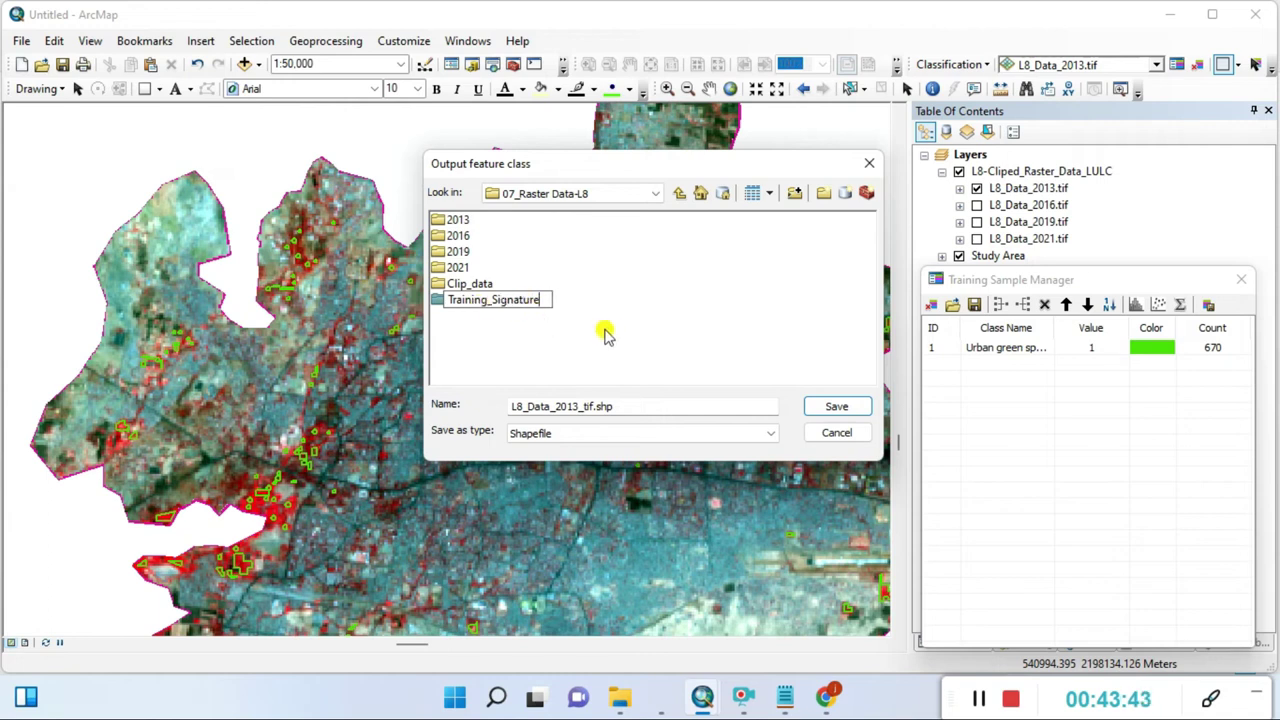
key("Home")
type("L8")
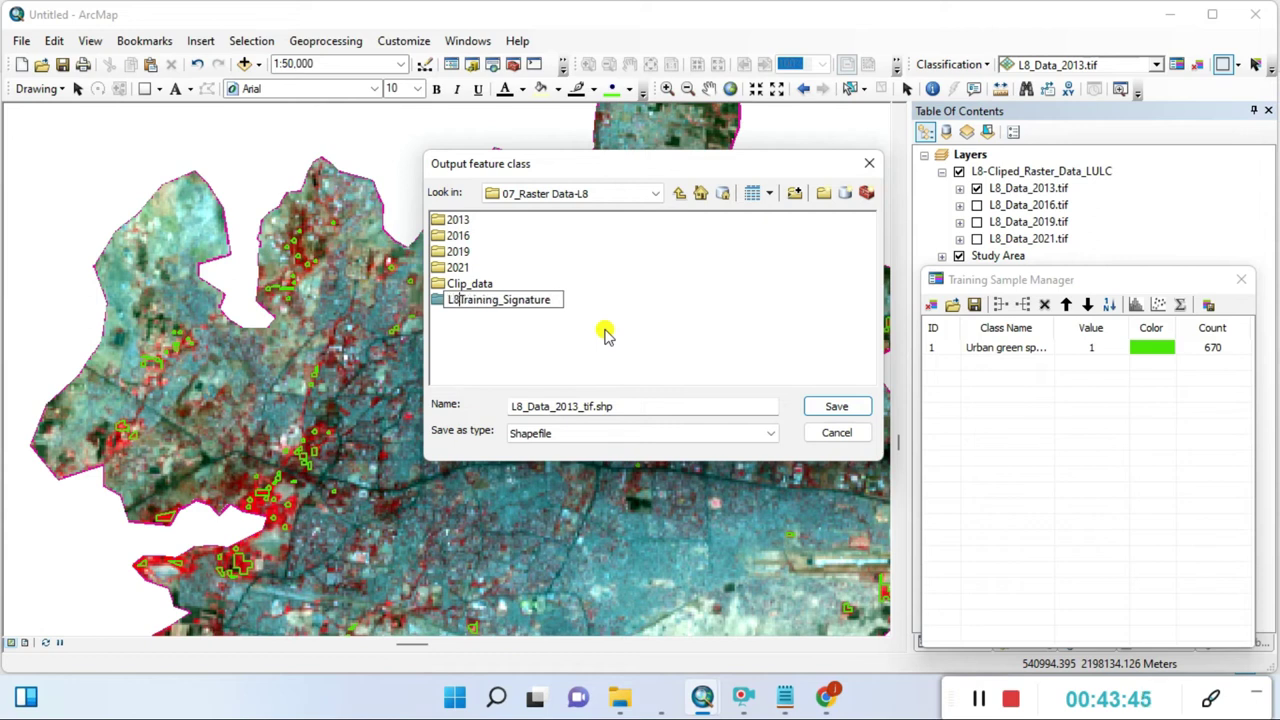
type("_")
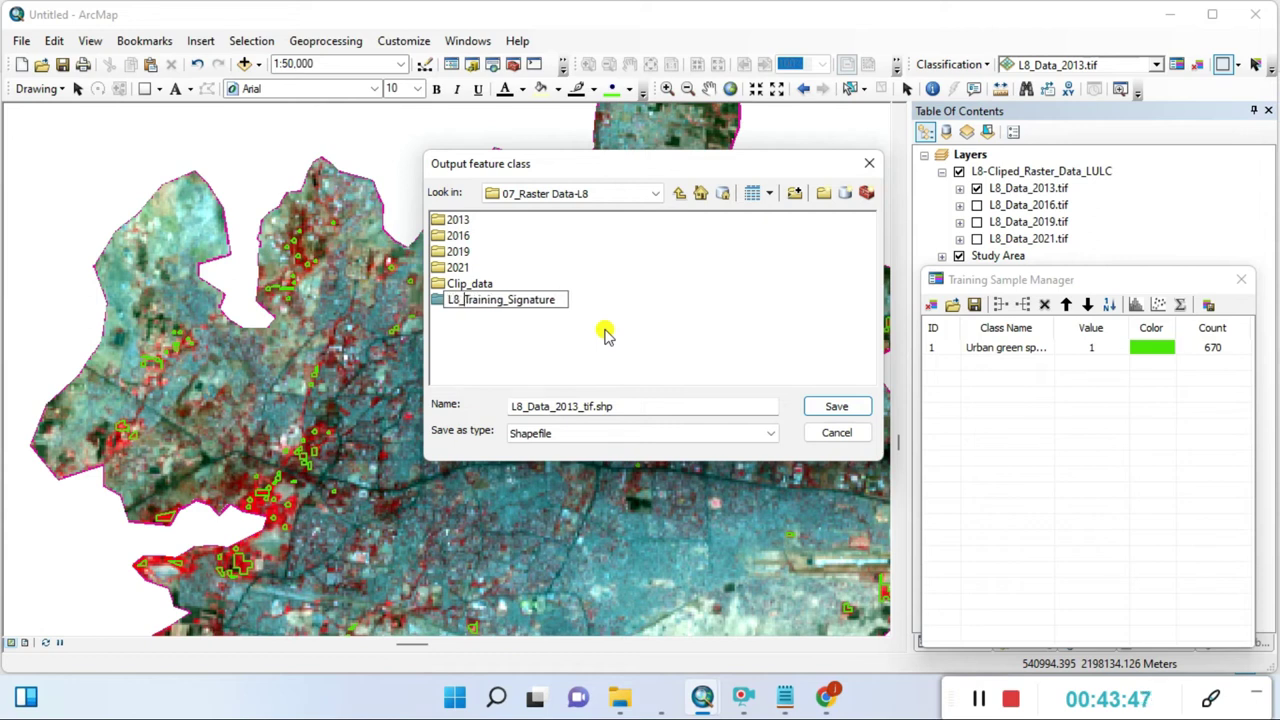
key("Return")
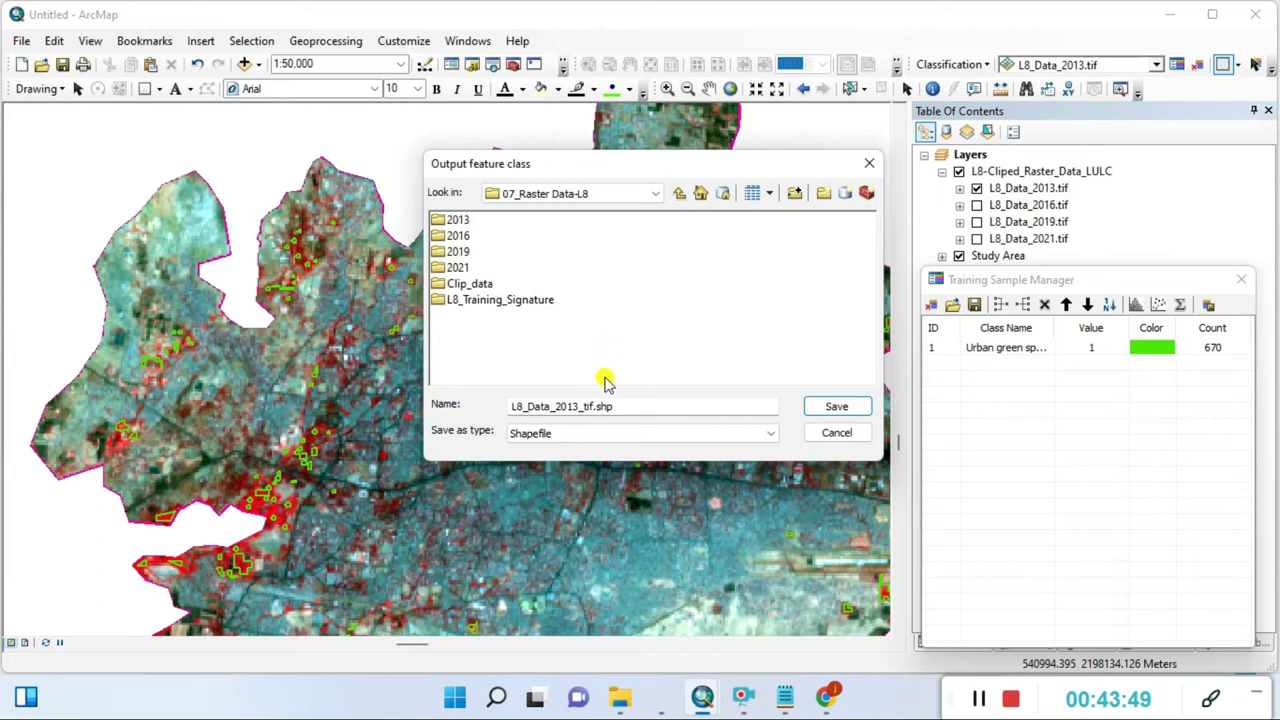
Step: Create a subfolder named 2013_GSS_Signature inside the L8_Training_Signature folder
double_click(460, 302)
left_click(566, 408)
left_click(820, 196)
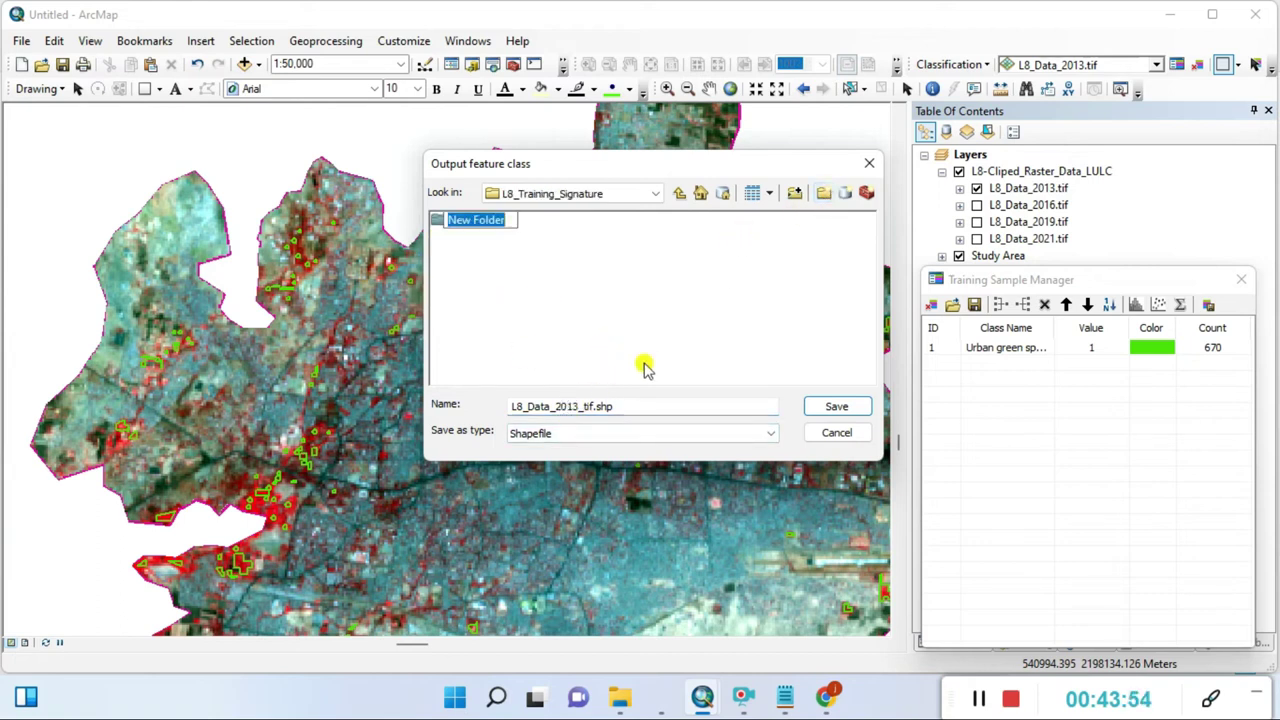
type("L")
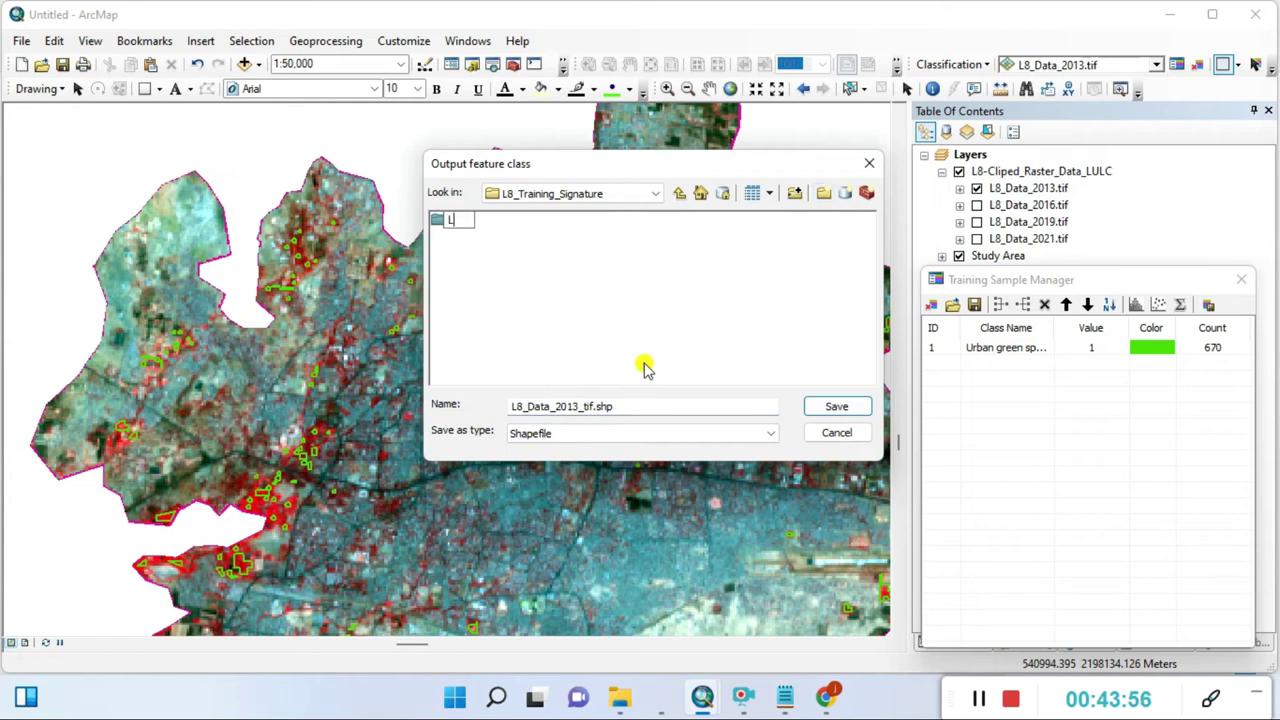
type("2013_SiGSS_Si")
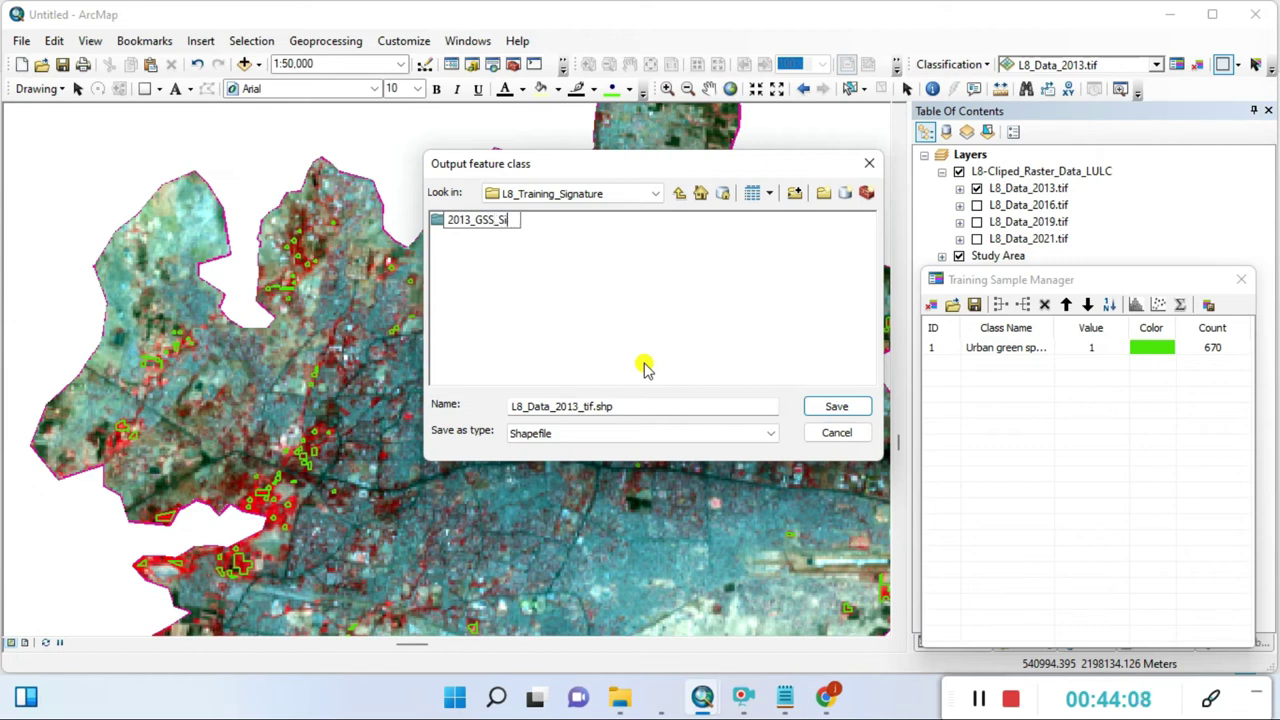
type("gnature")
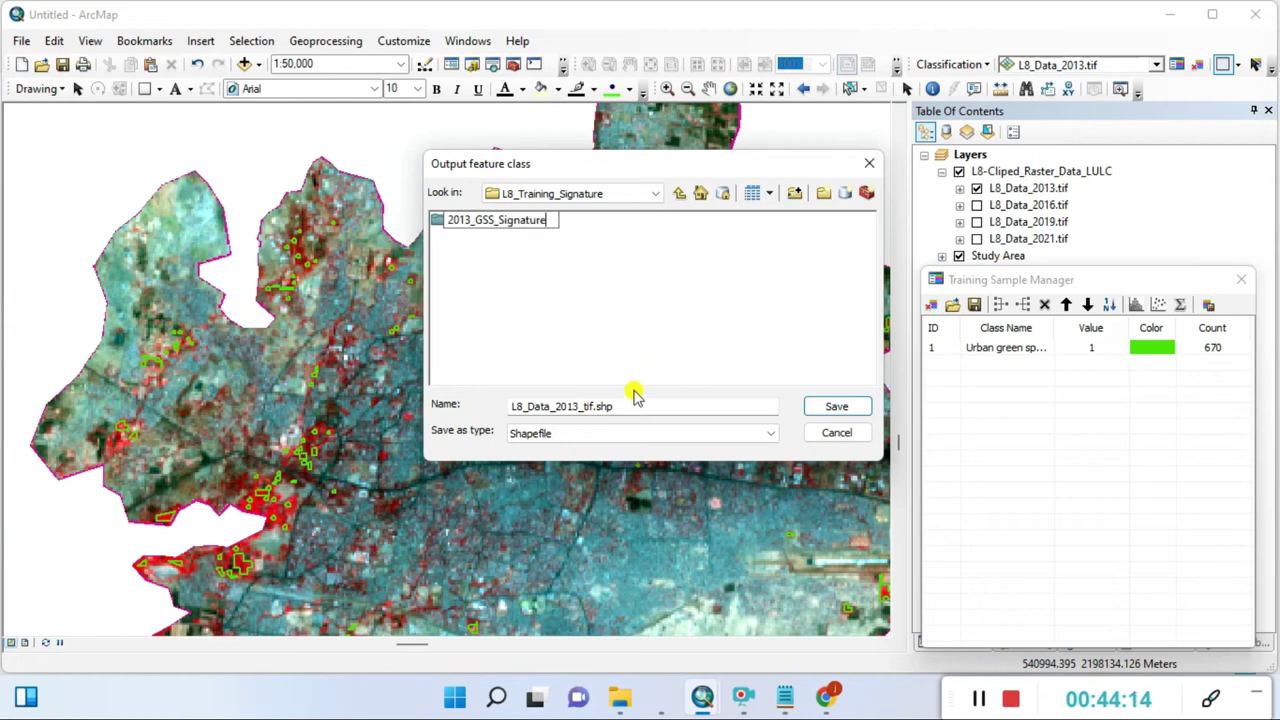
left_click(543, 249)
Step: Open the 2013_GSS_Signature folder as the output location and name the training sample file Signature_shape_file.shp
double_click(488, 222)
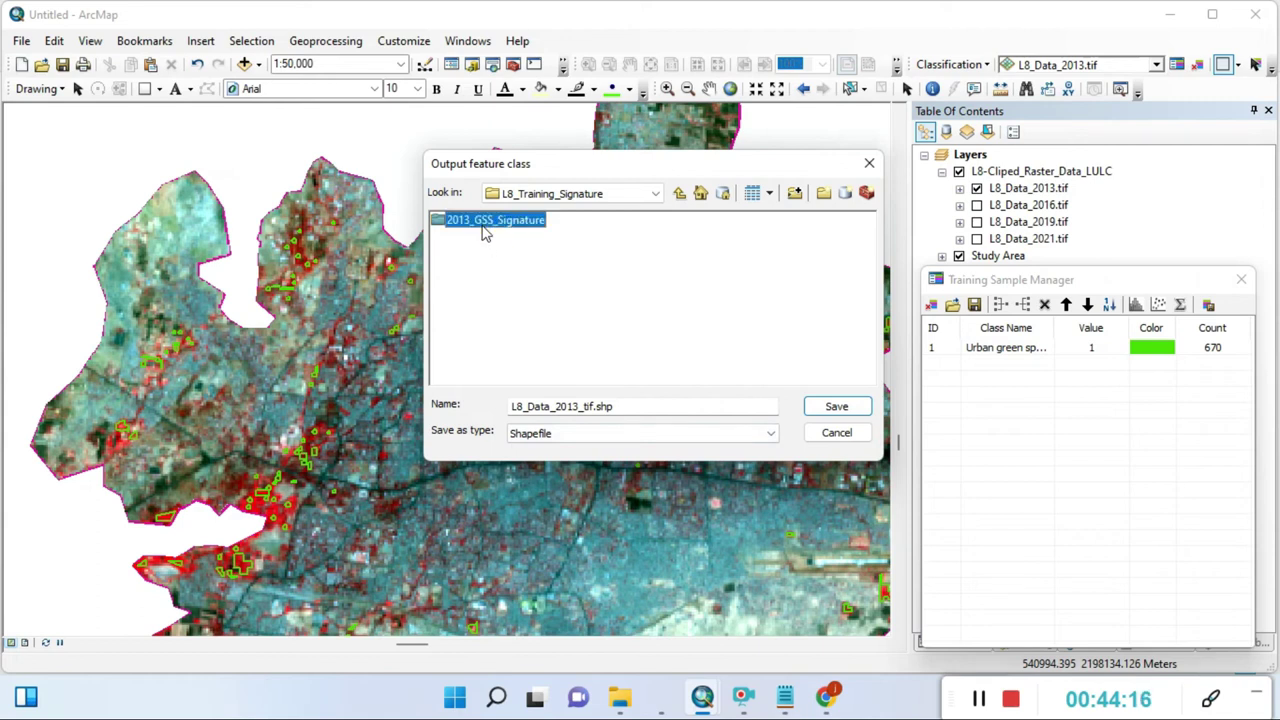
left_click(615, 404)
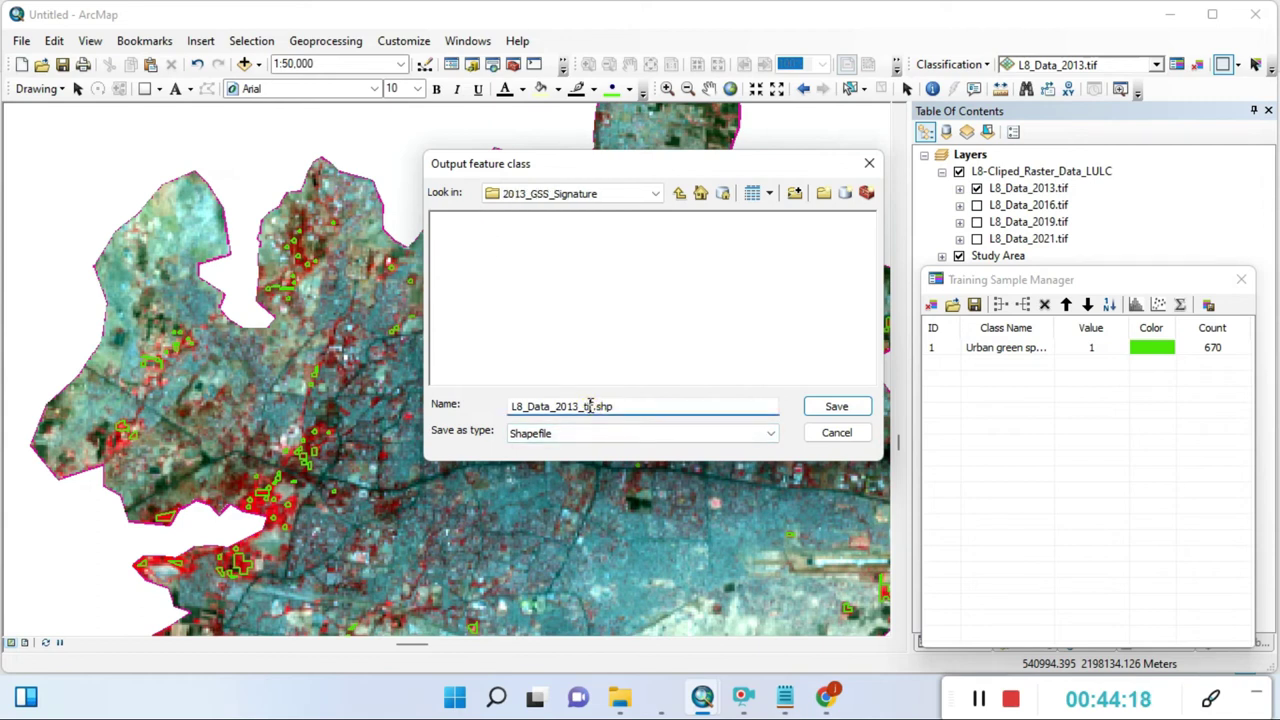
left_click_drag(595, 406, 474, 406)
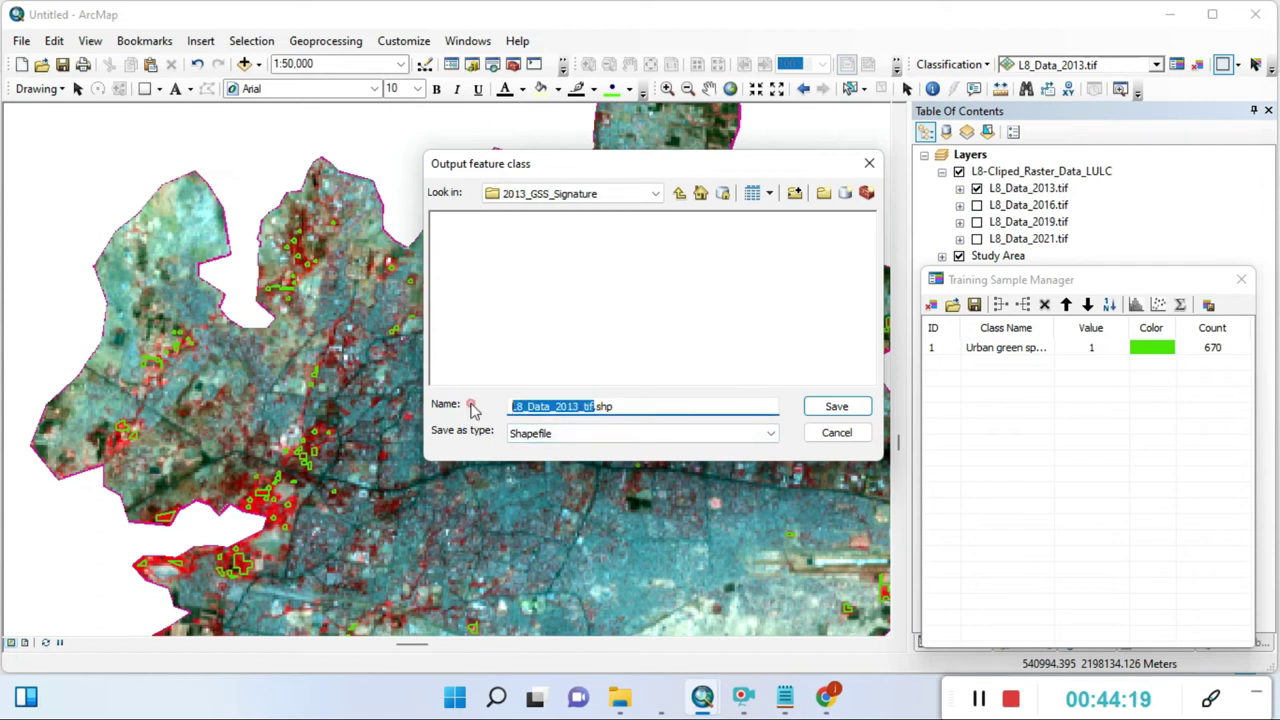
type("shape")
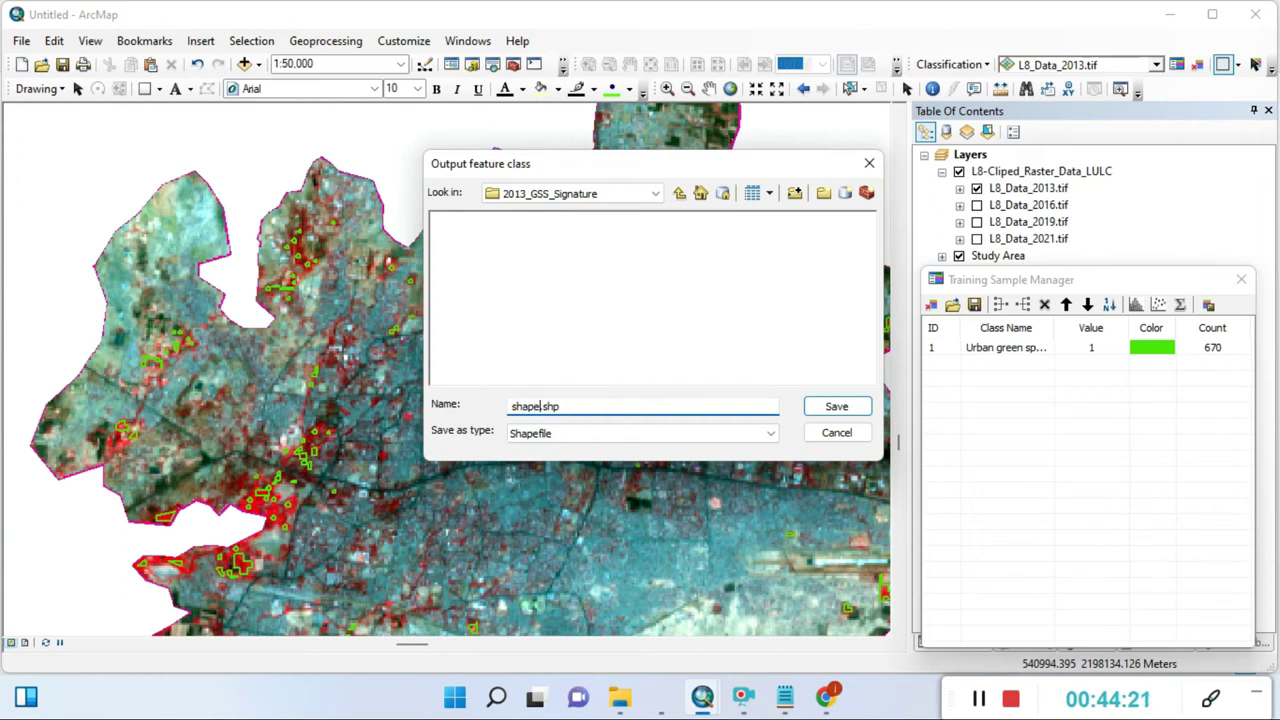
type("_F")
type("ile")
type("i")
left_click(514, 404)
type("Signature")
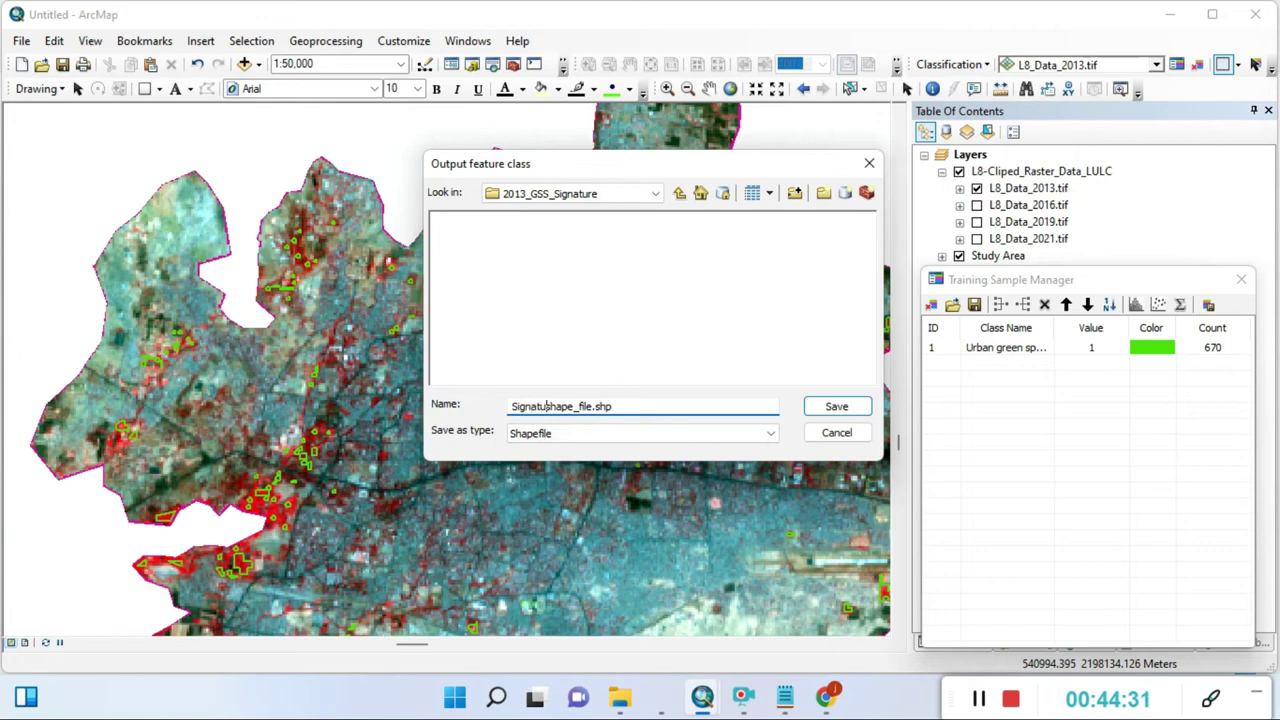
left_click(513, 400)
key("BackSpace")
type("_")
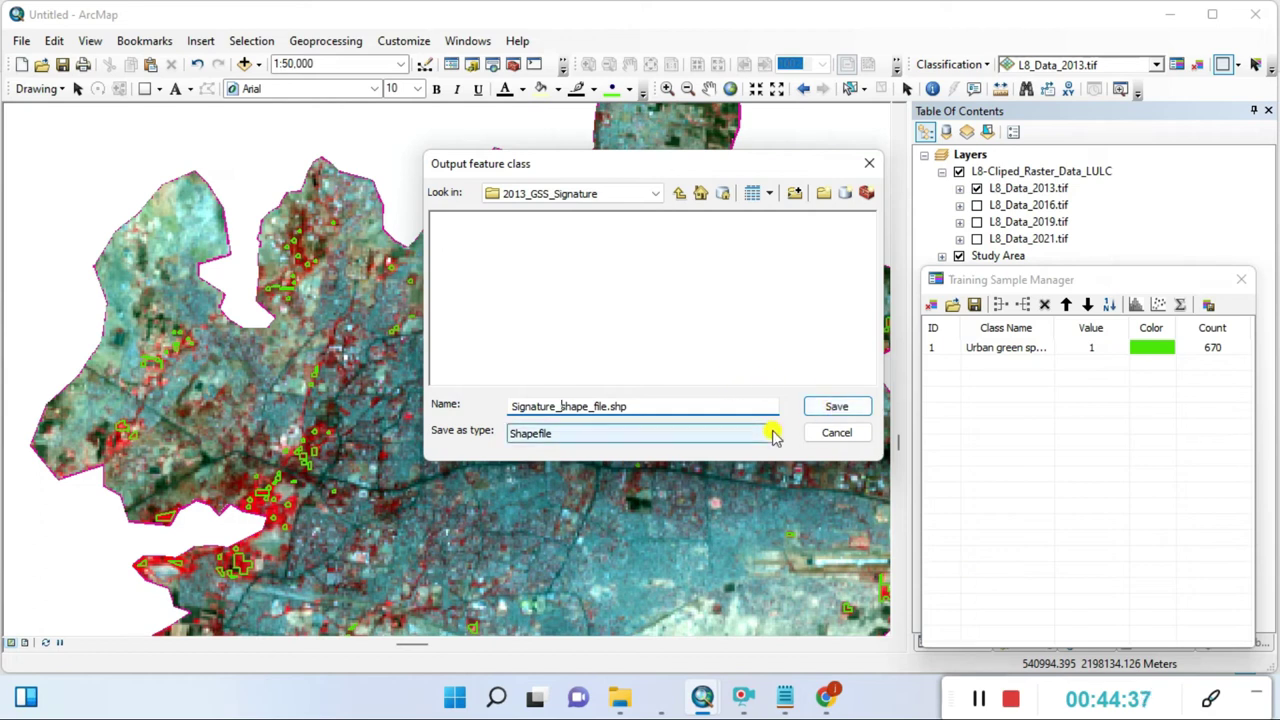
Step: Copy the output file name Signature_shape_file without its .shp extension
double_click(643, 406)
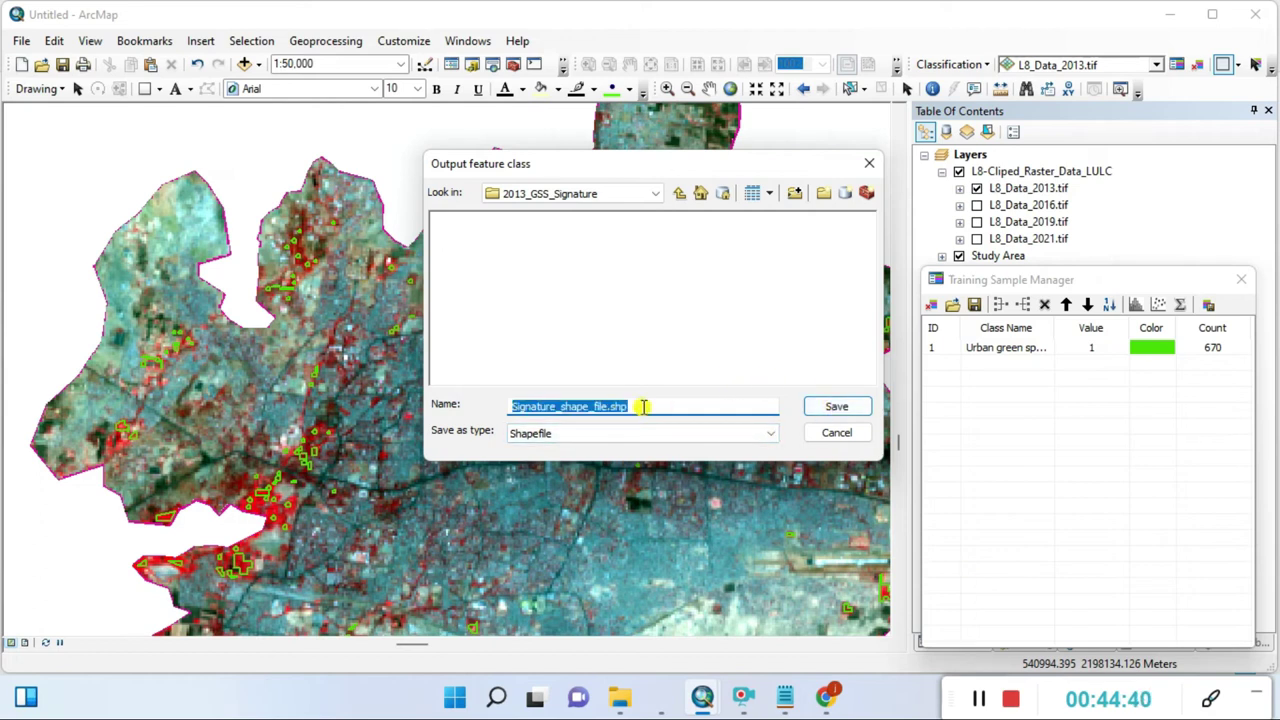
key("shift+Left")
key("shift+Left")
key("shift+Left")
key("shift+Left")
key("ctrl+c")
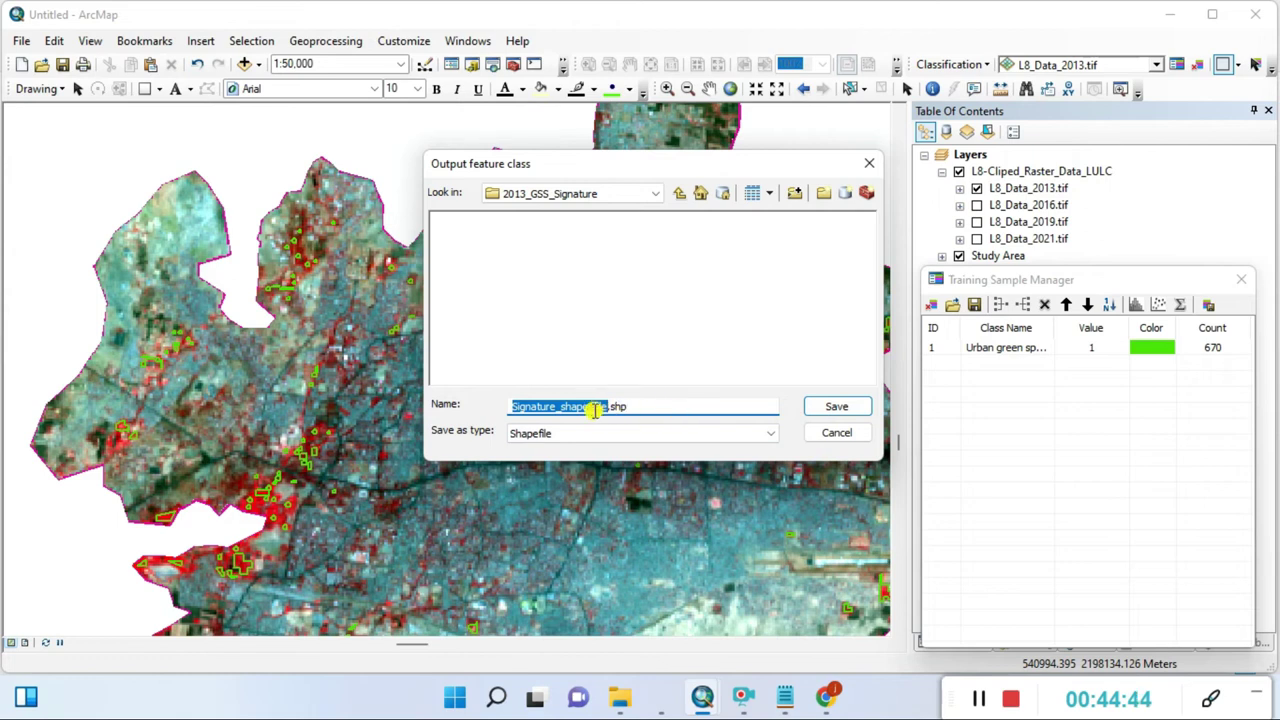
Step: Rename the output signature_shape_file in lowercase, set its type to Feature classes, and save the training samples
left_click(531, 406)
left_click(514, 406)
key("Delete")
type("s")
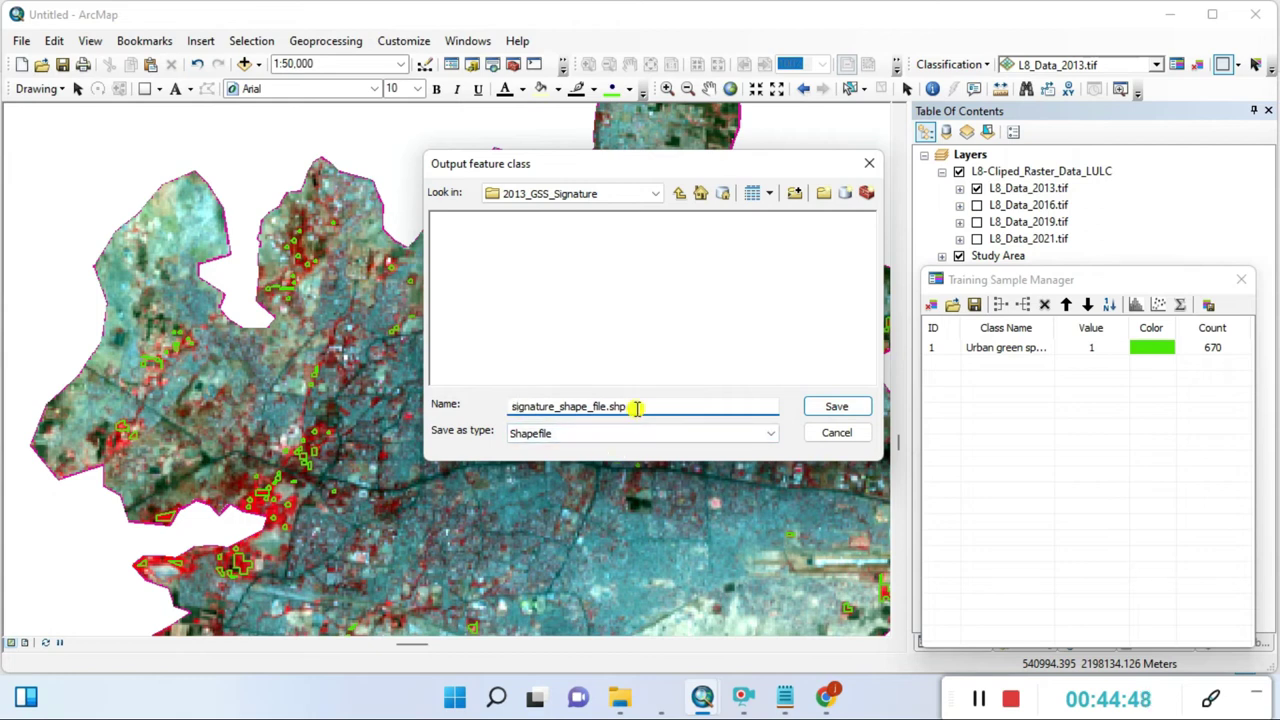
left_click_drag(510, 407, 611, 404)
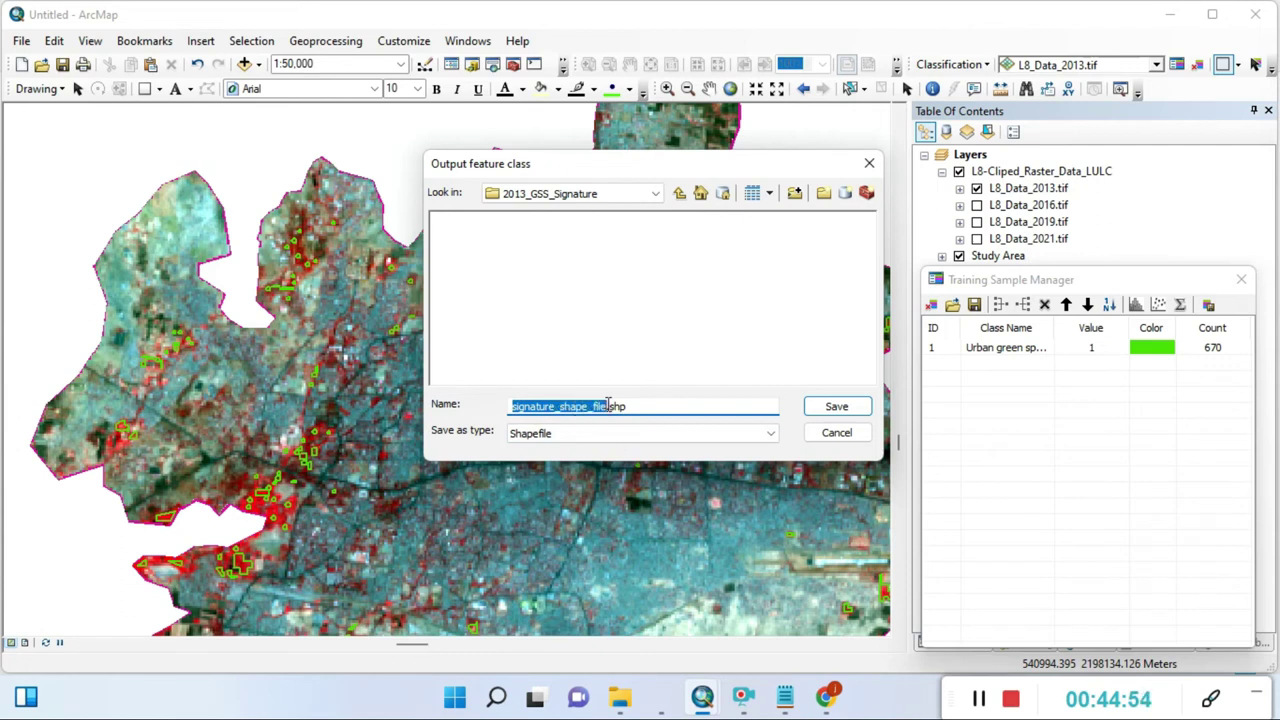
left_click(607, 440)
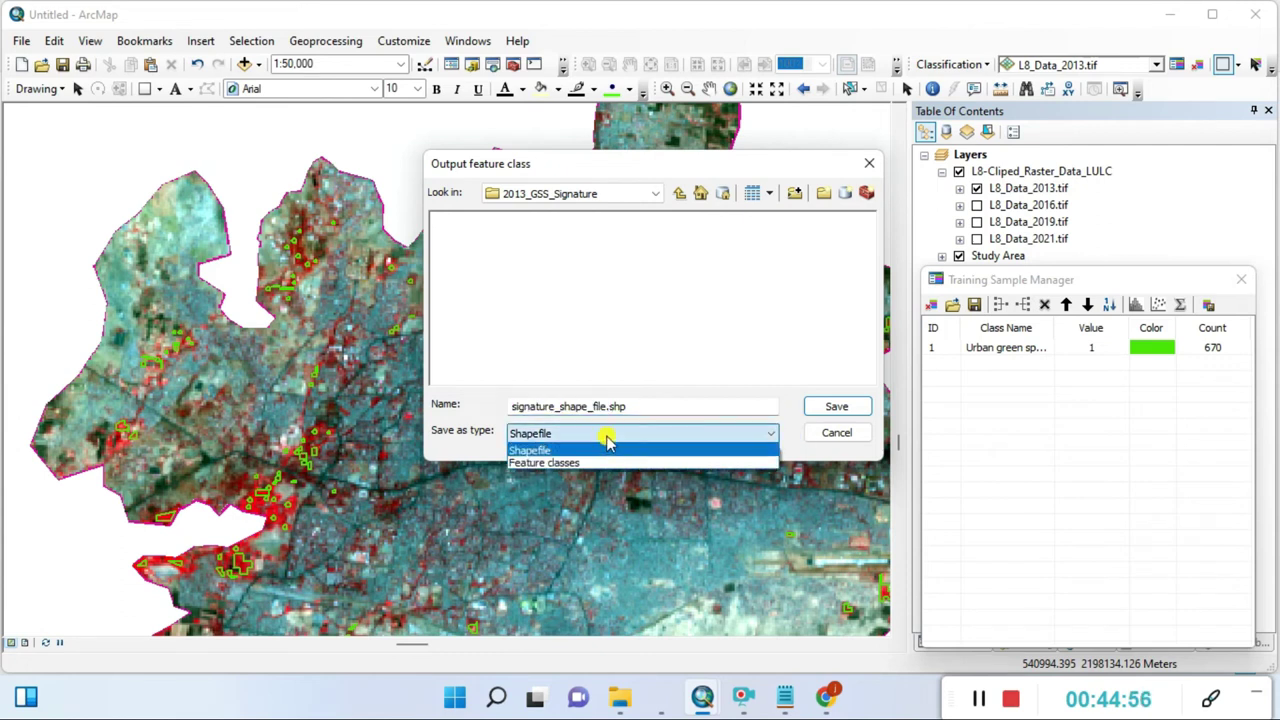
left_click(585, 463)
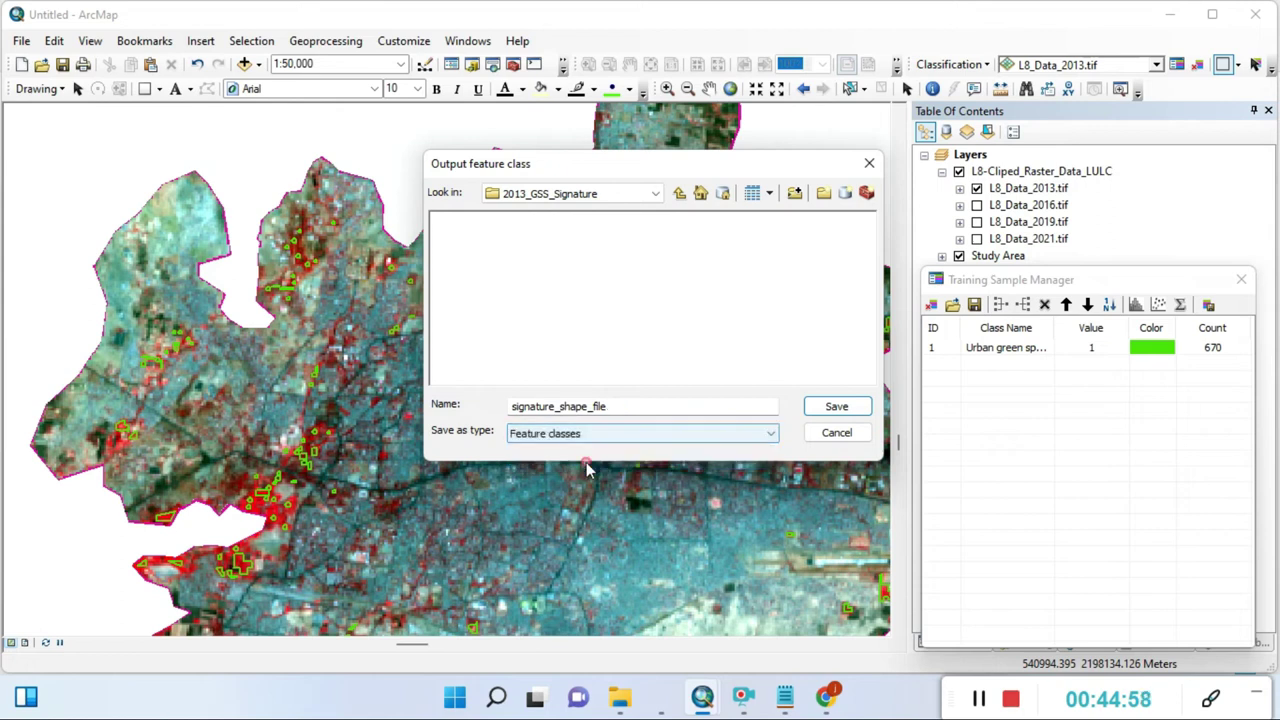
left_click(823, 406)
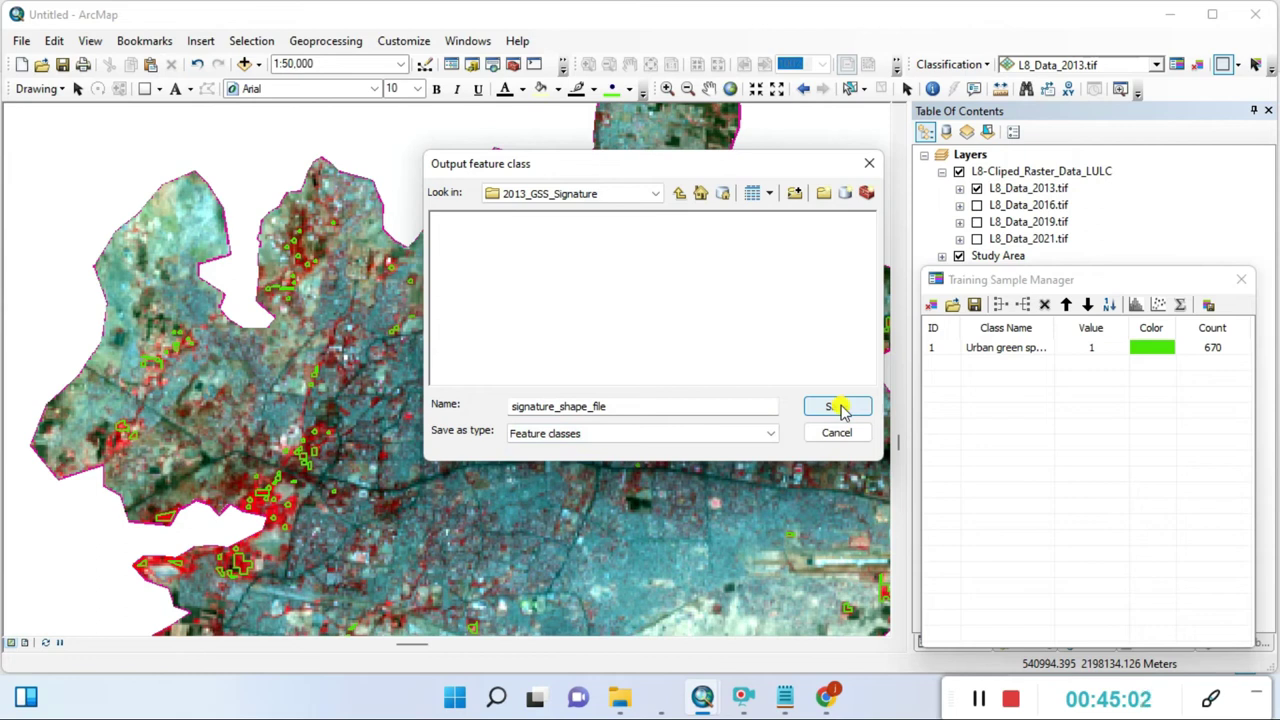
left_click(838, 407)
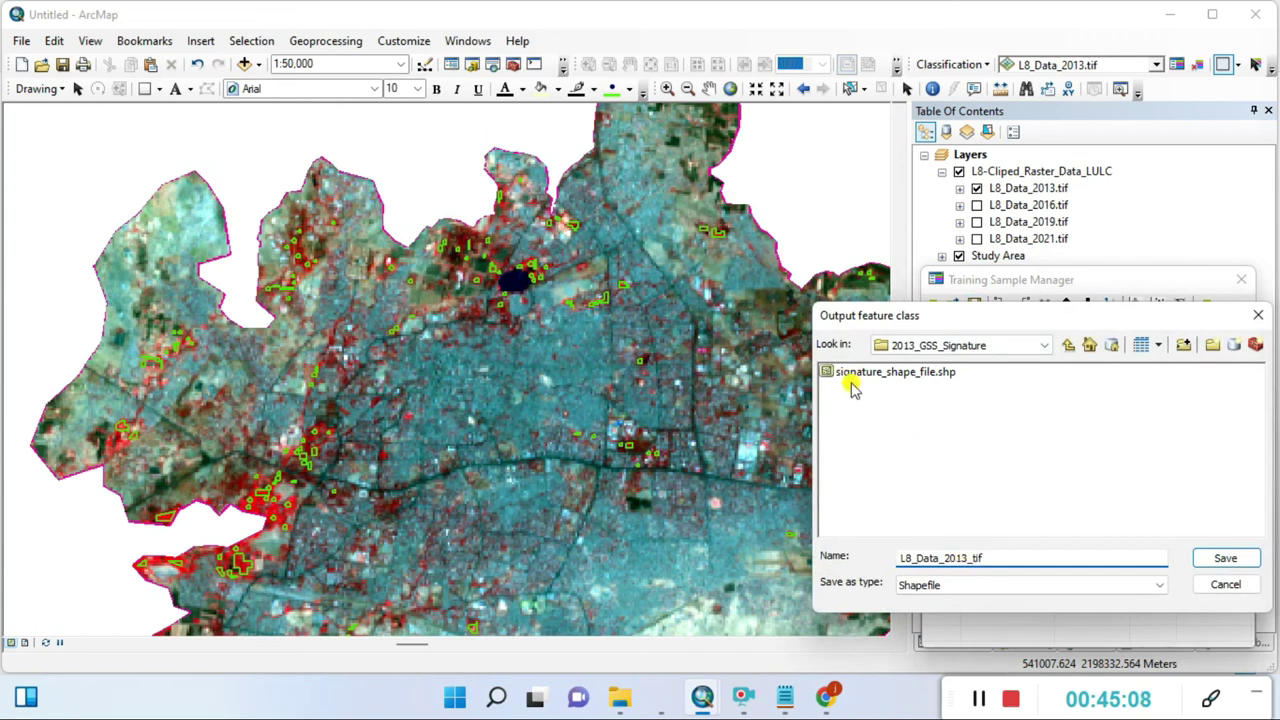
left_click_drag(1060, 318, 700, 305)
left_click(864, 574)
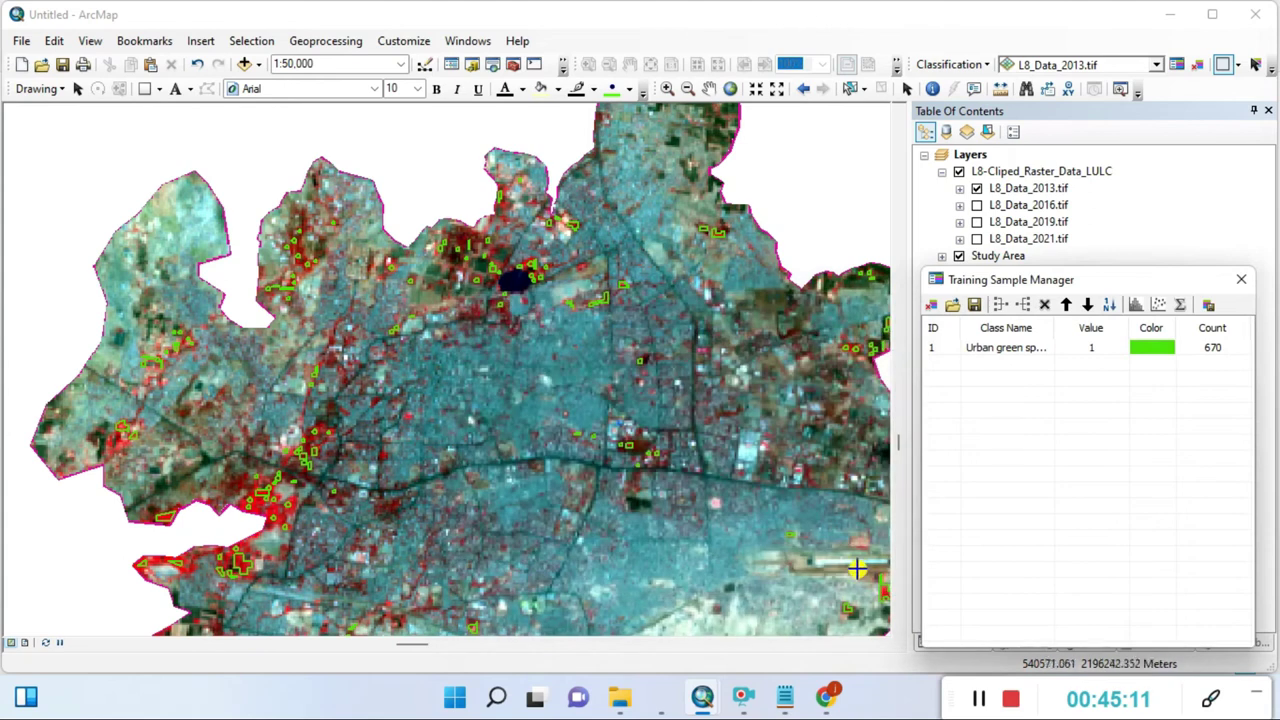
left_click(1207, 305)
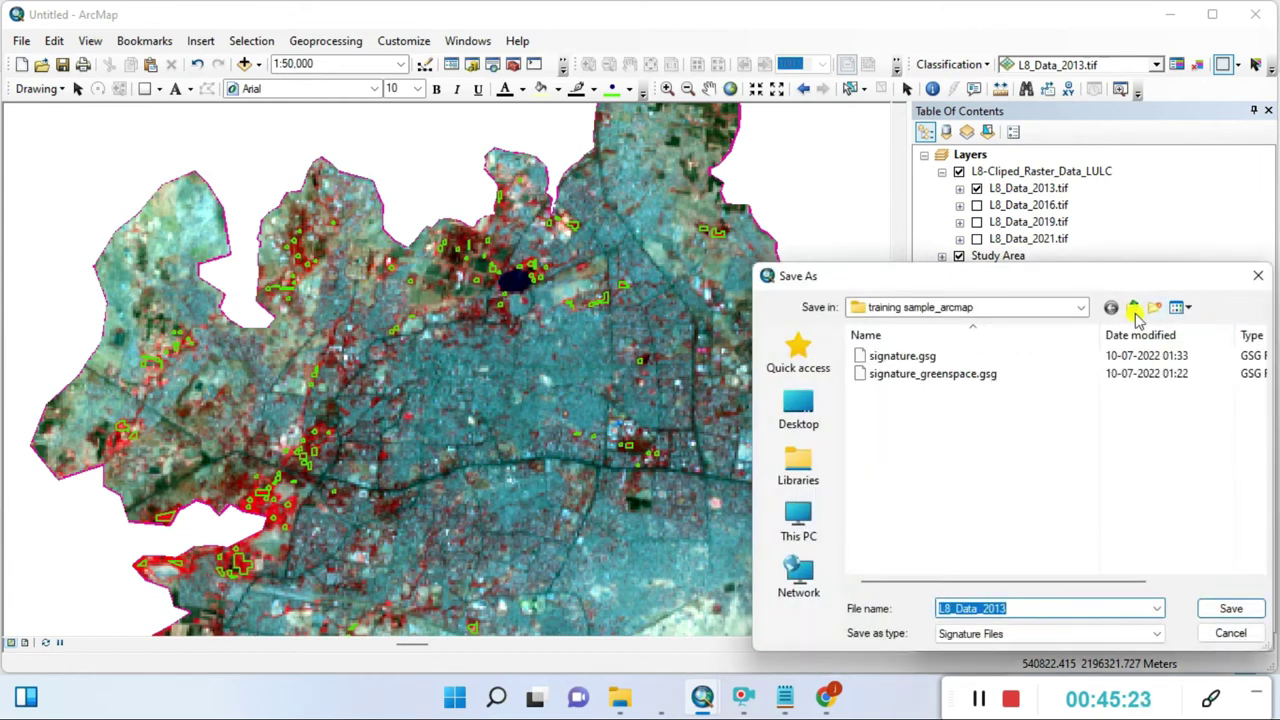
left_click_drag(1108, 282, 766, 214)
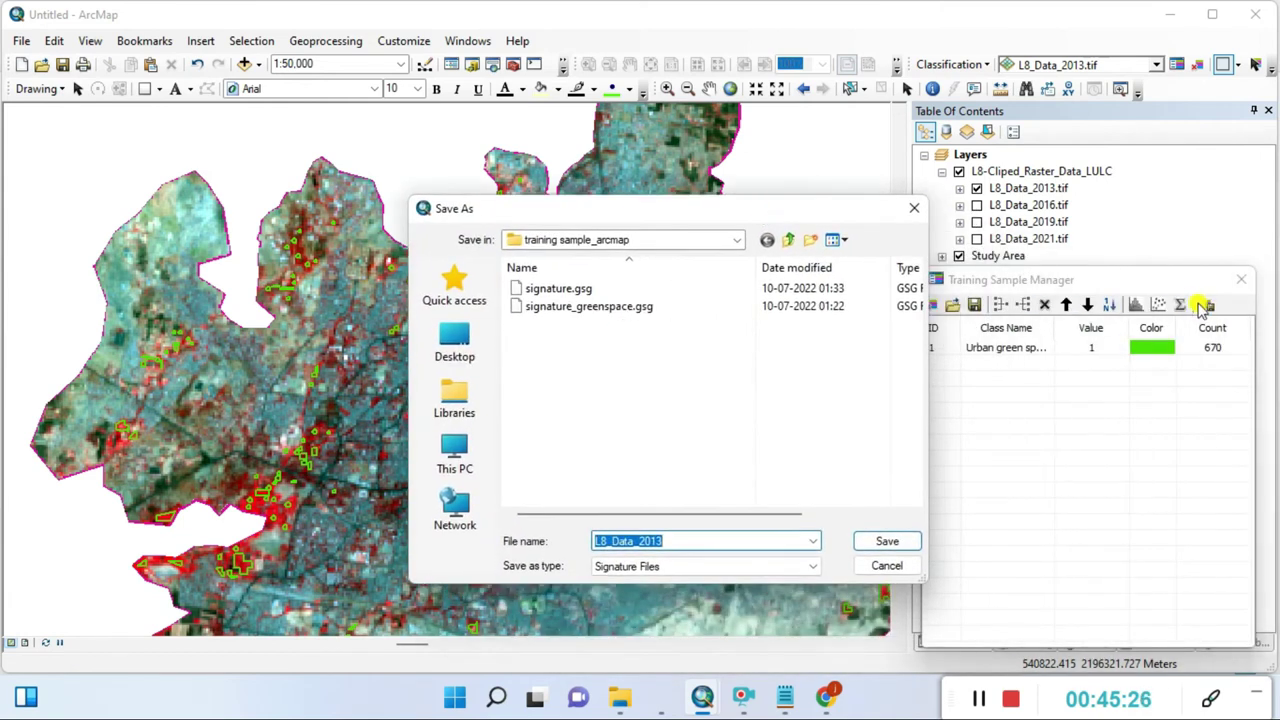
left_click(914, 208)
Step: Start creating a signature file and set its location to 07_Raster Data-L8 > L8_Training_Signature > 2013_GSS_Signature
left_click(1207, 305)
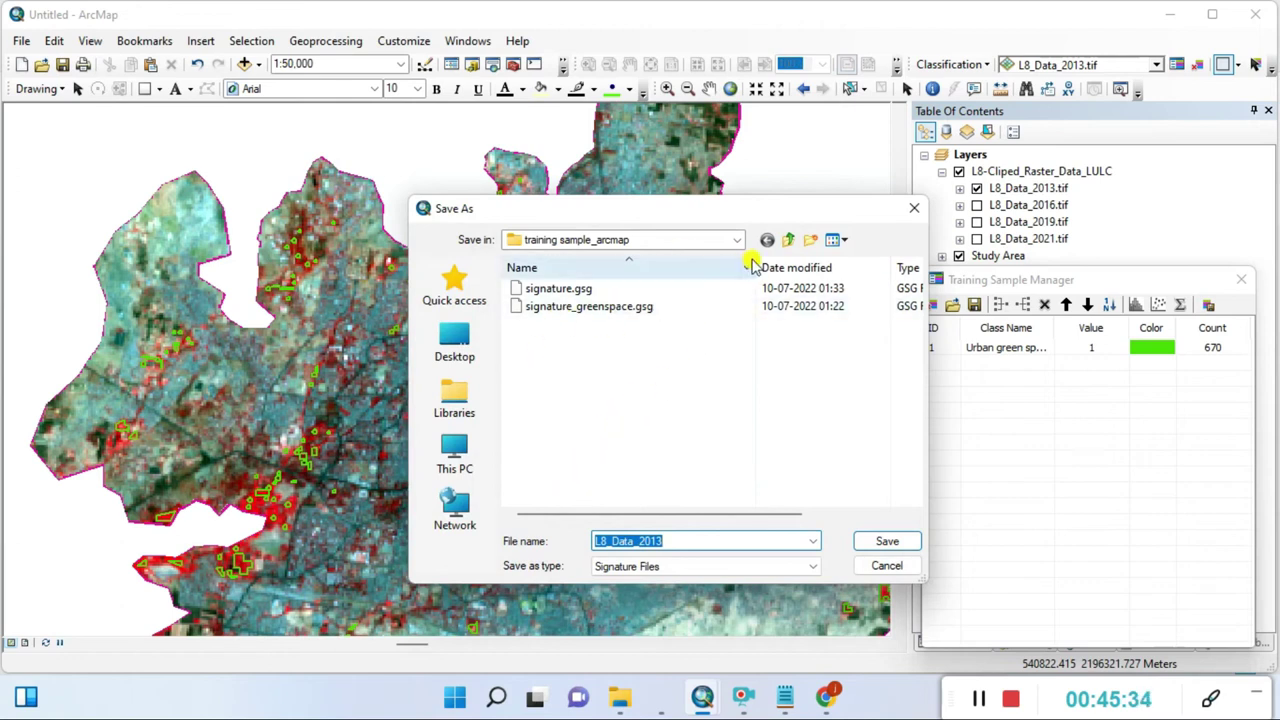
left_click(788, 240)
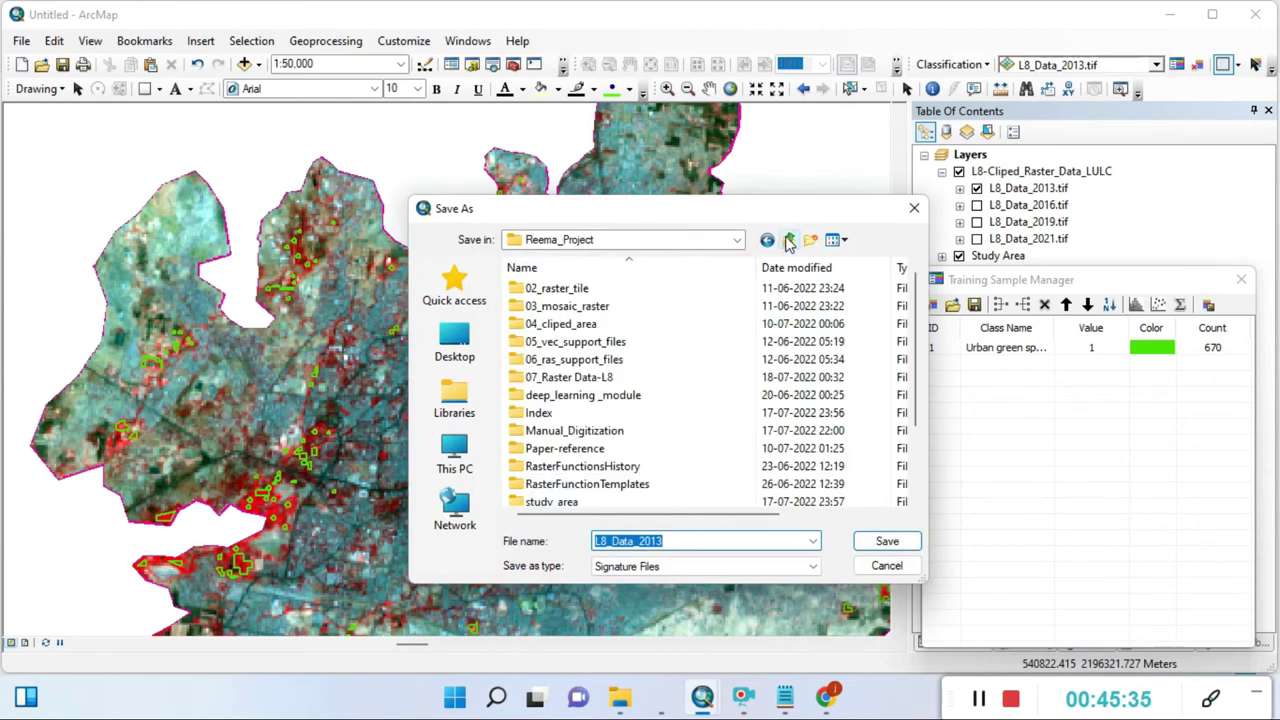
double_click(590, 376)
double_click(569, 376)
double_click(562, 300)
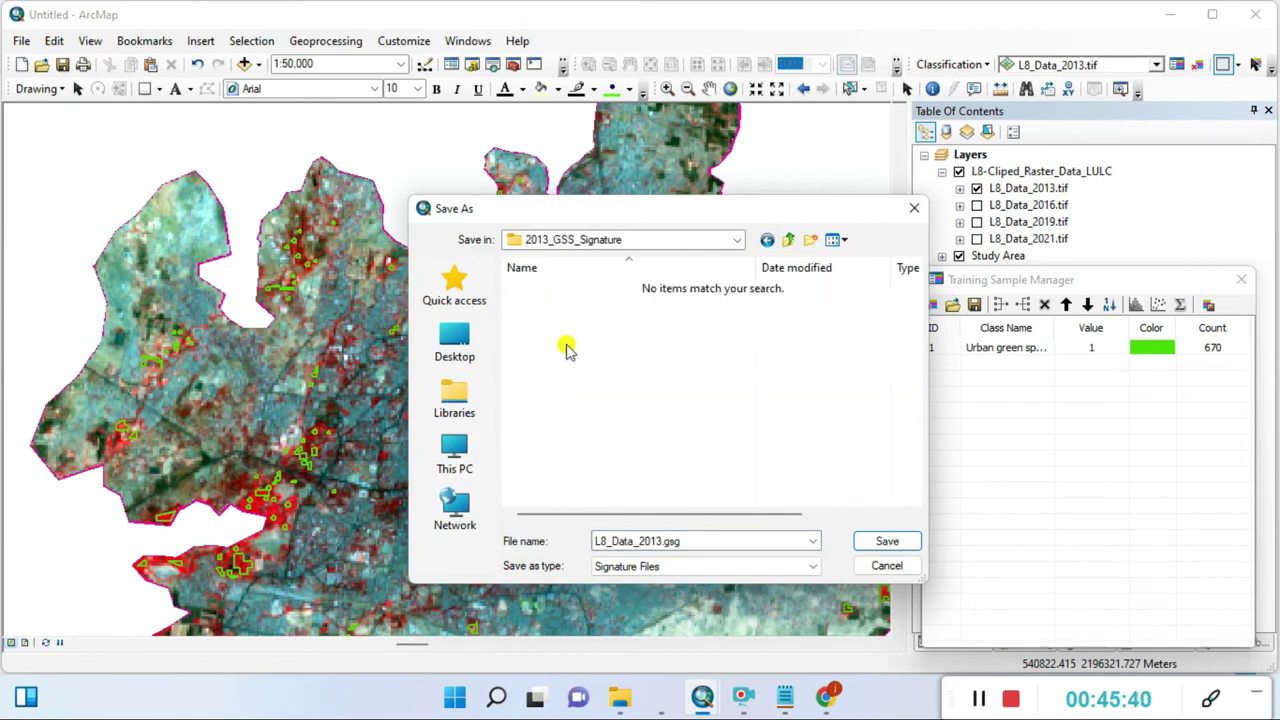
Step: Name the signature file GSS_Signature_2013.gsg and save it in the 2013_GSS_Signature folder
double_click(659, 541)
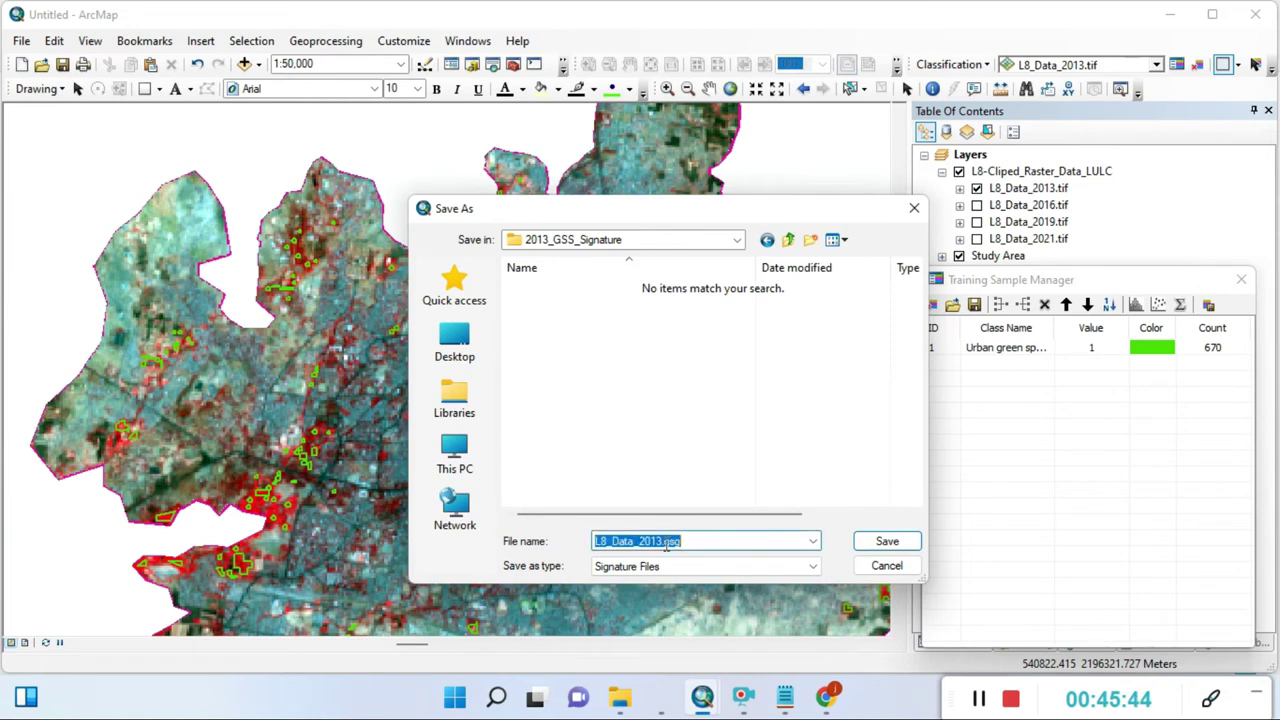
left_click(607, 541)
left_click_drag(598, 541, 631, 540)
key("ctrl+v")
double_click(651, 541)
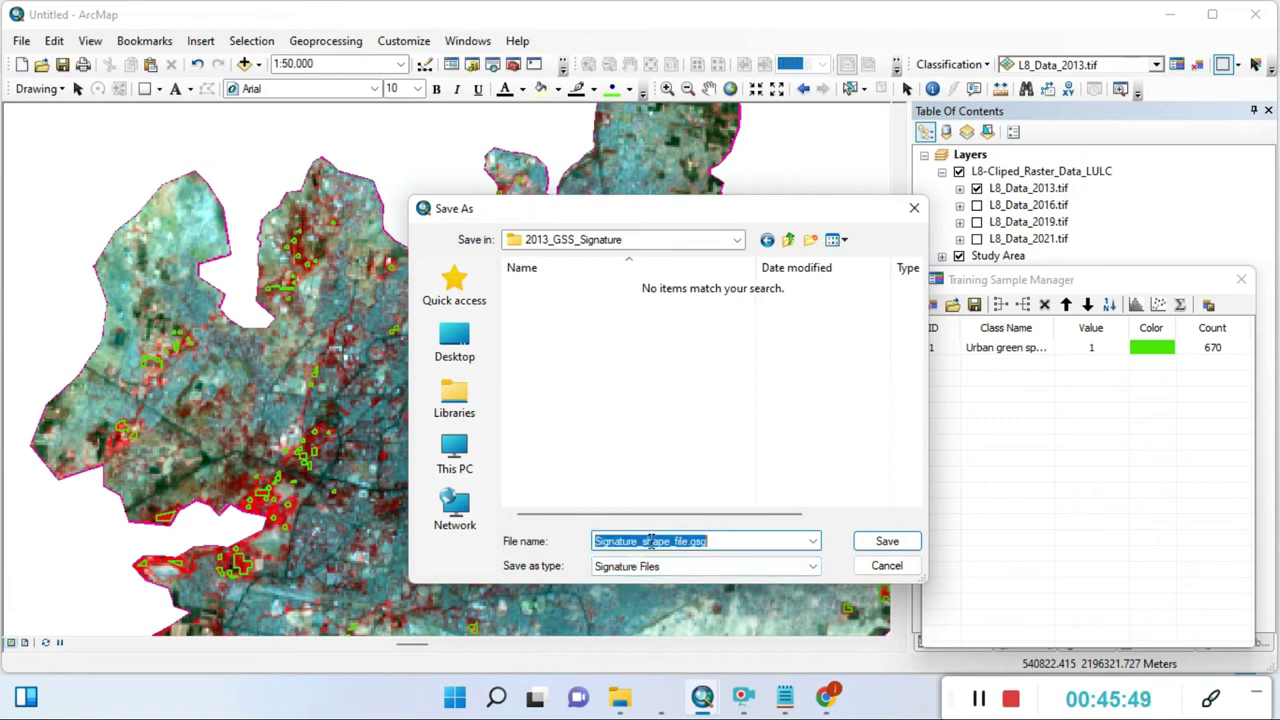
left_click(643, 541)
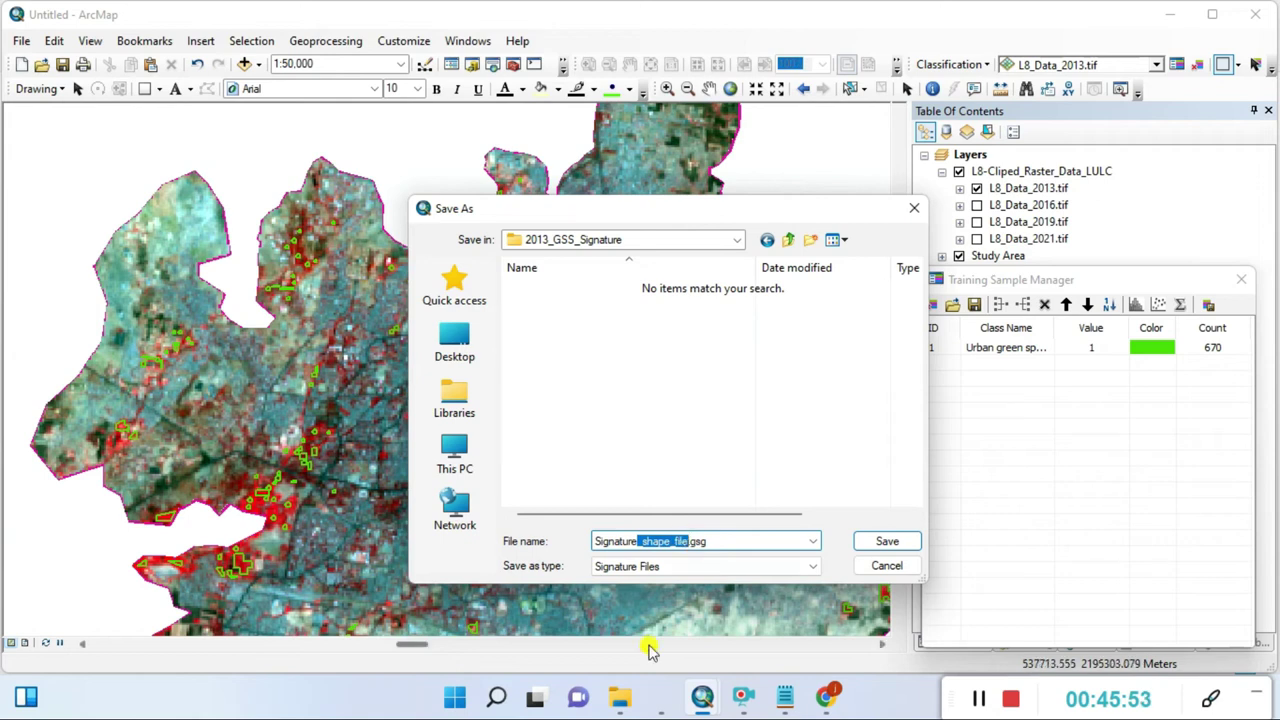
type("_")
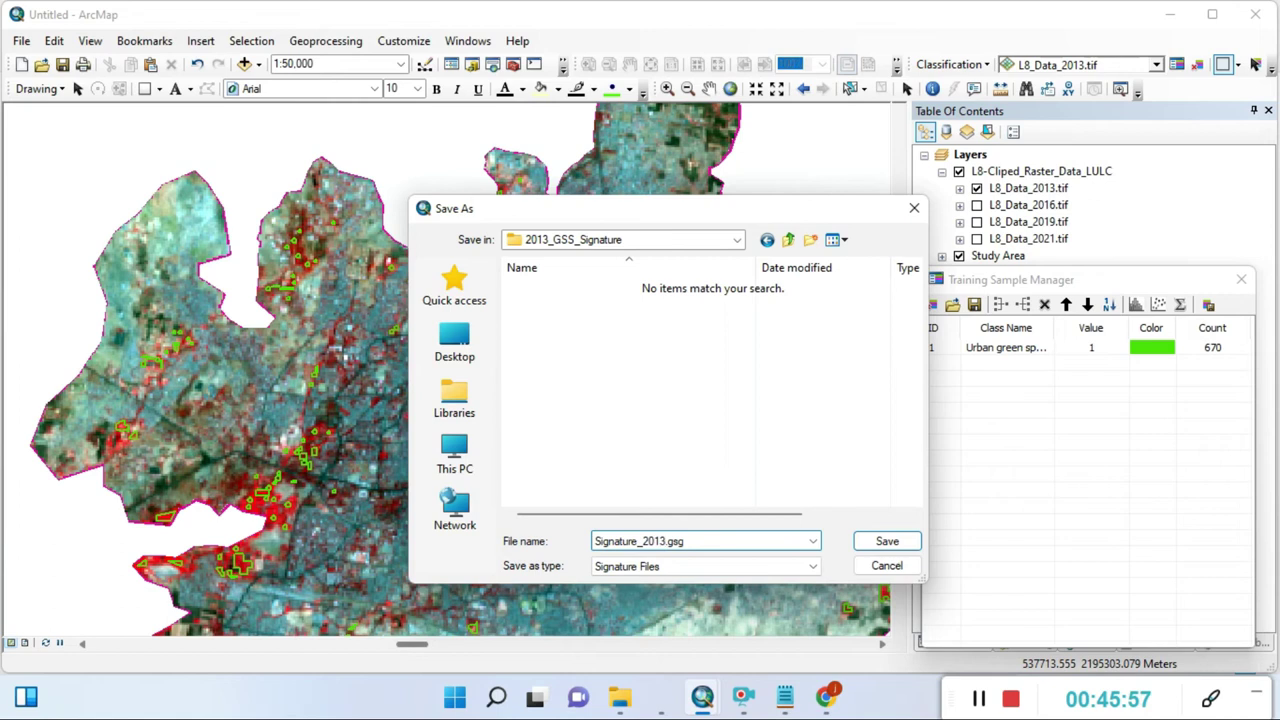
left_click(597, 540)
type("GSS")
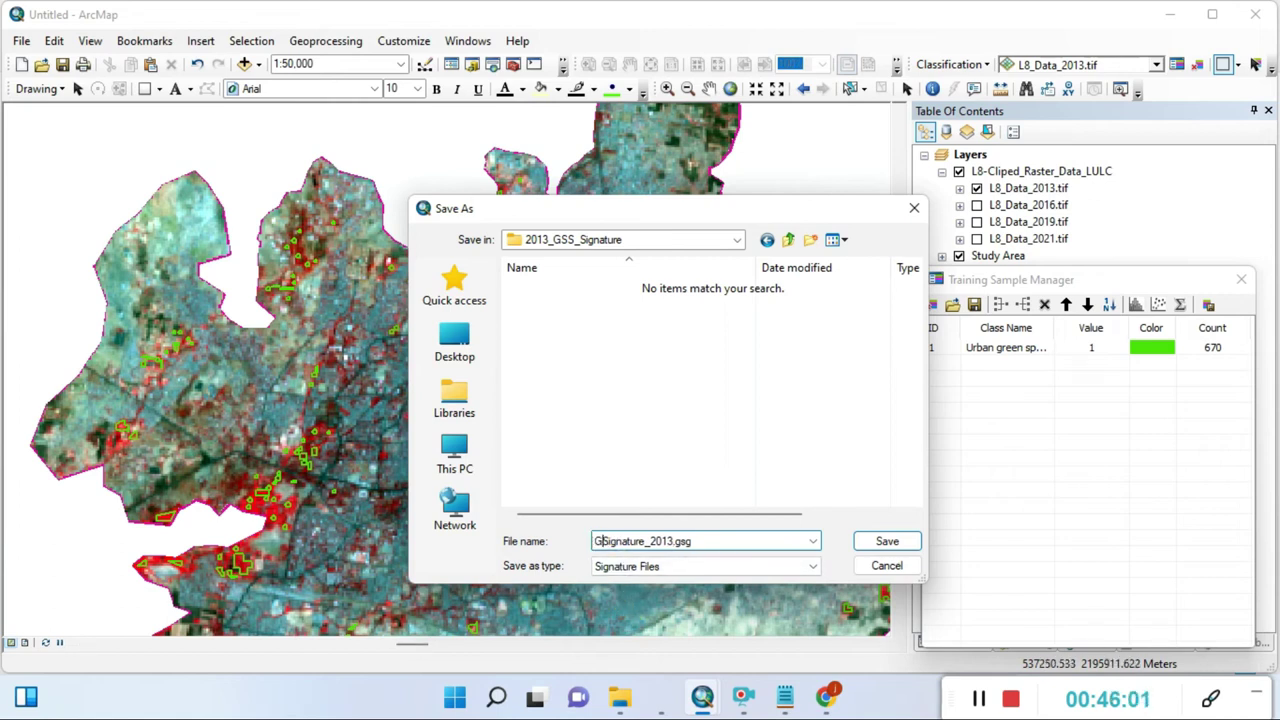
type("_")
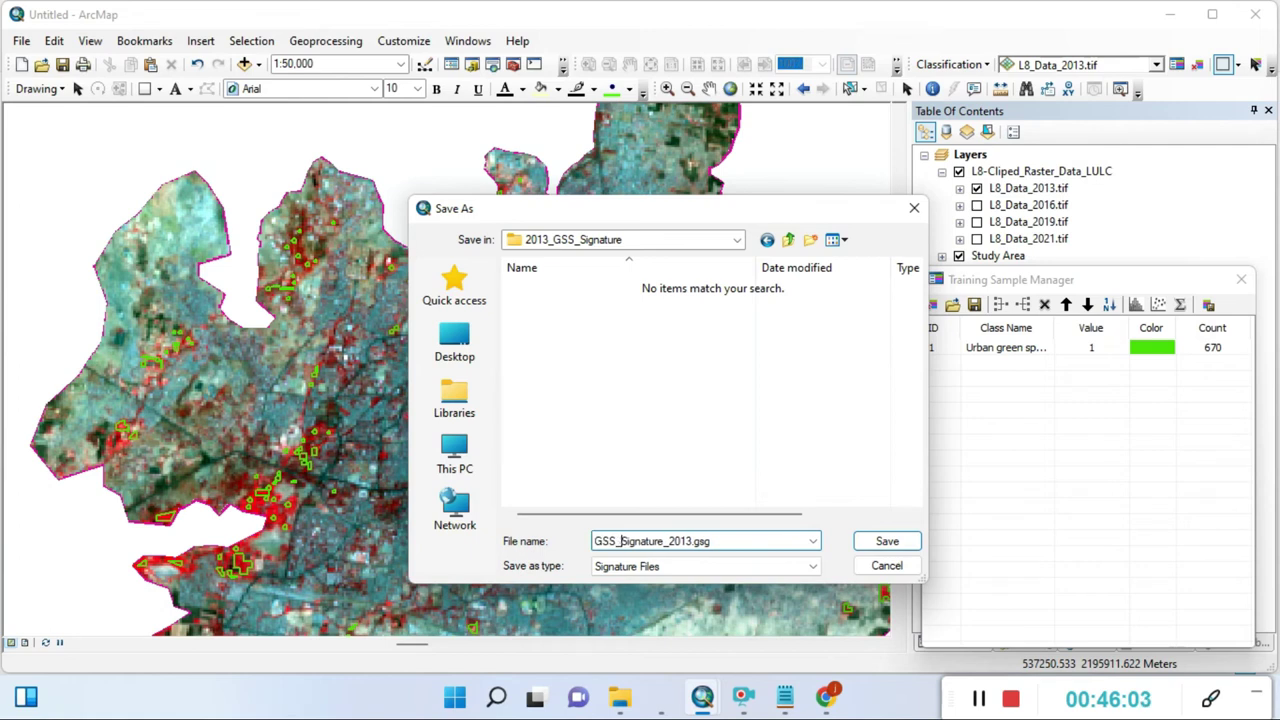
left_click(884, 545)
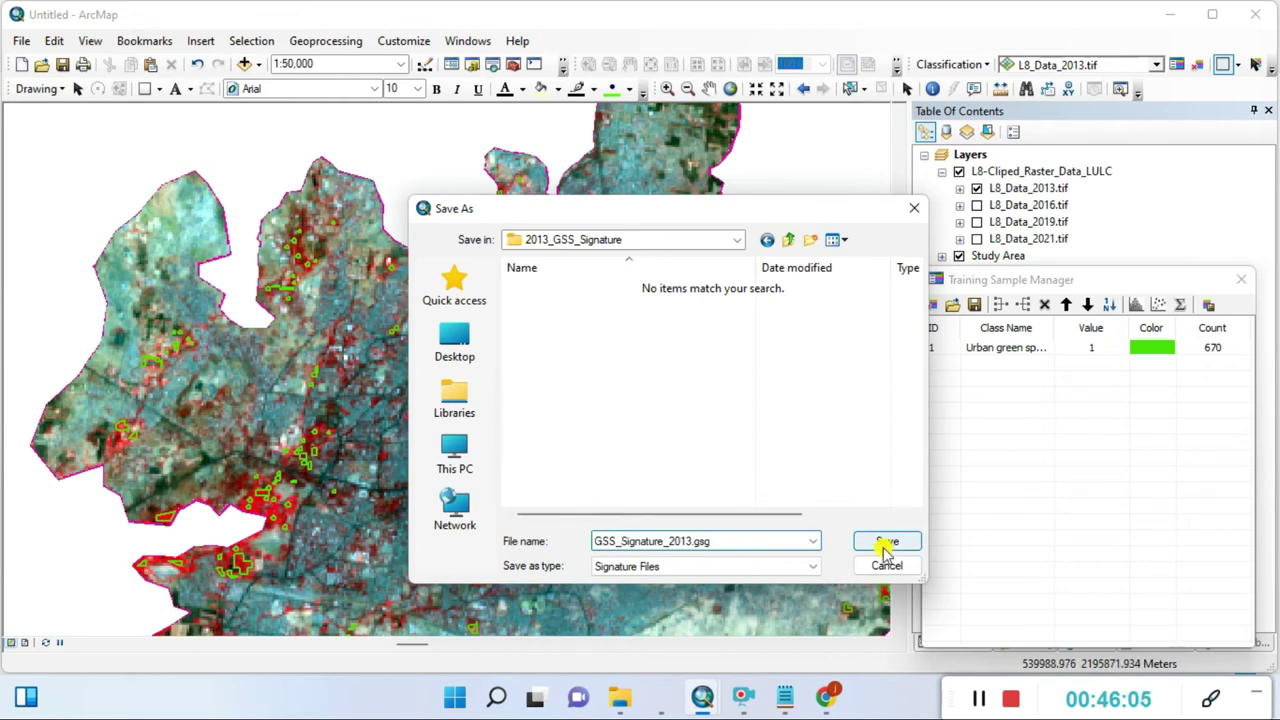
left_click(885, 548)
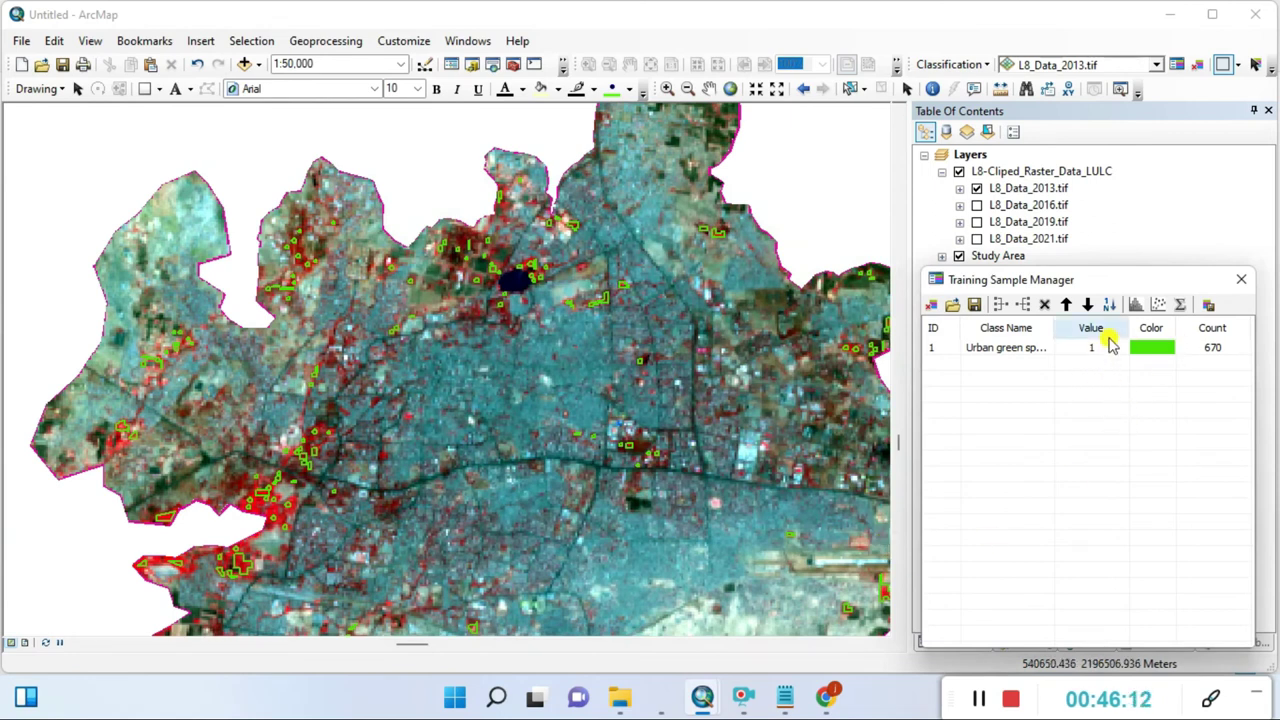
Step: Try to show the scatterplots for the Urban green space training class
left_click(1158, 306)
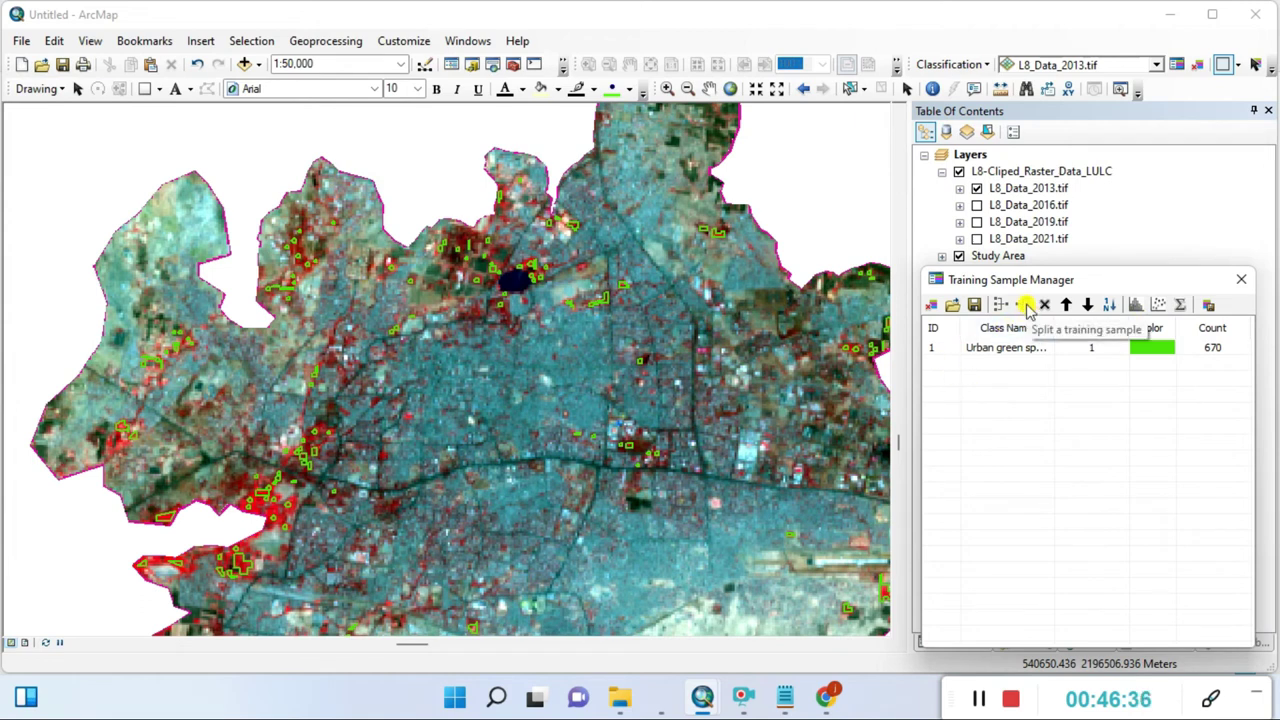
left_click(1006, 350)
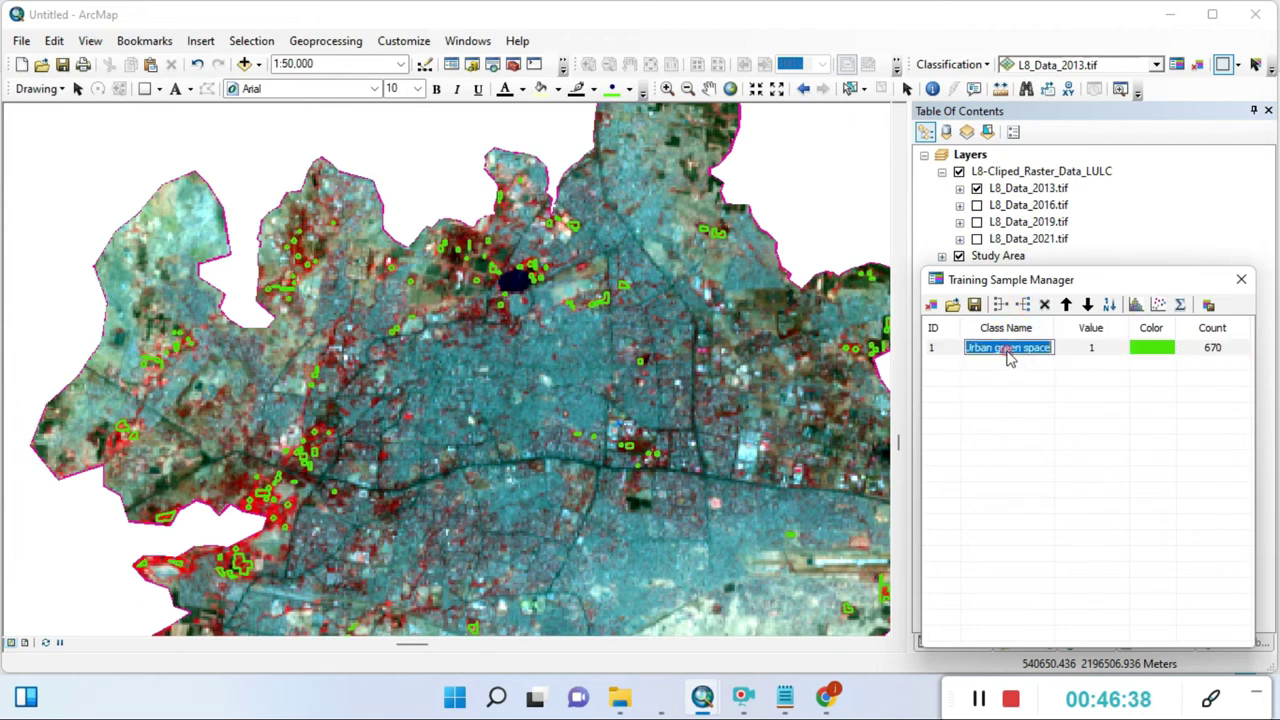
left_click(1158, 304)
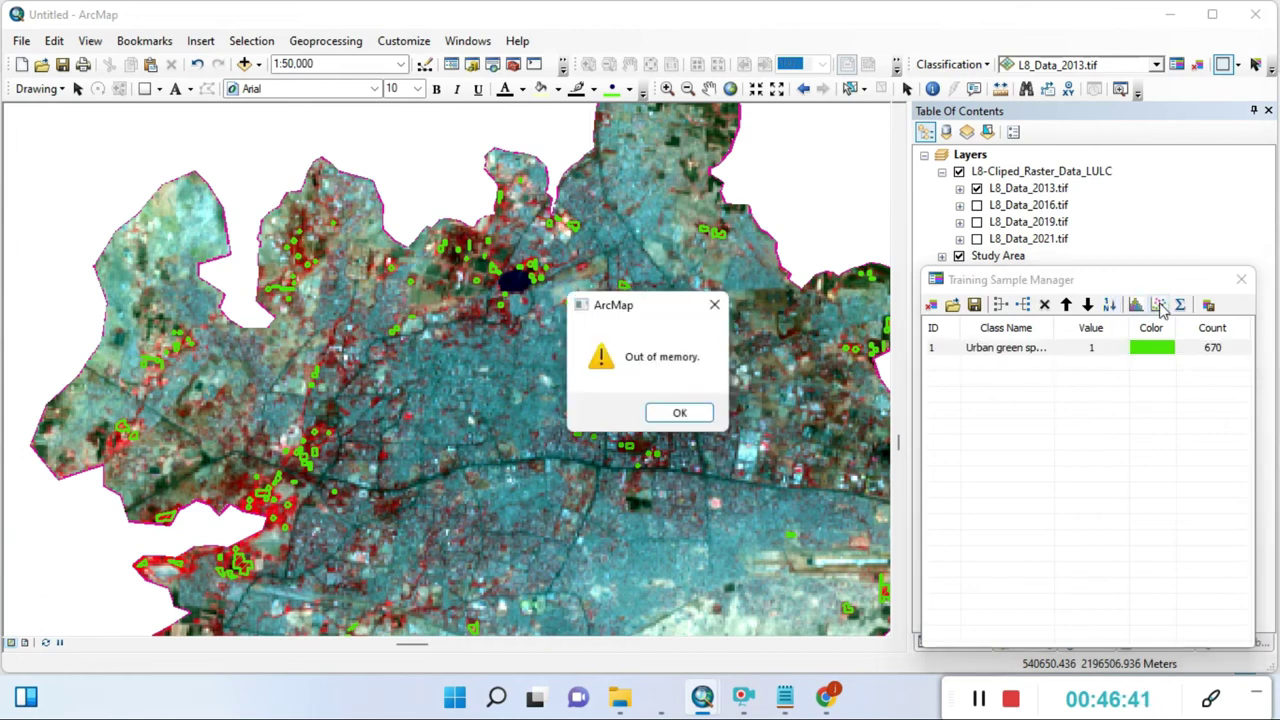
Step: Try to show the histograms for the merged Urban green space training class
left_click(677, 415)
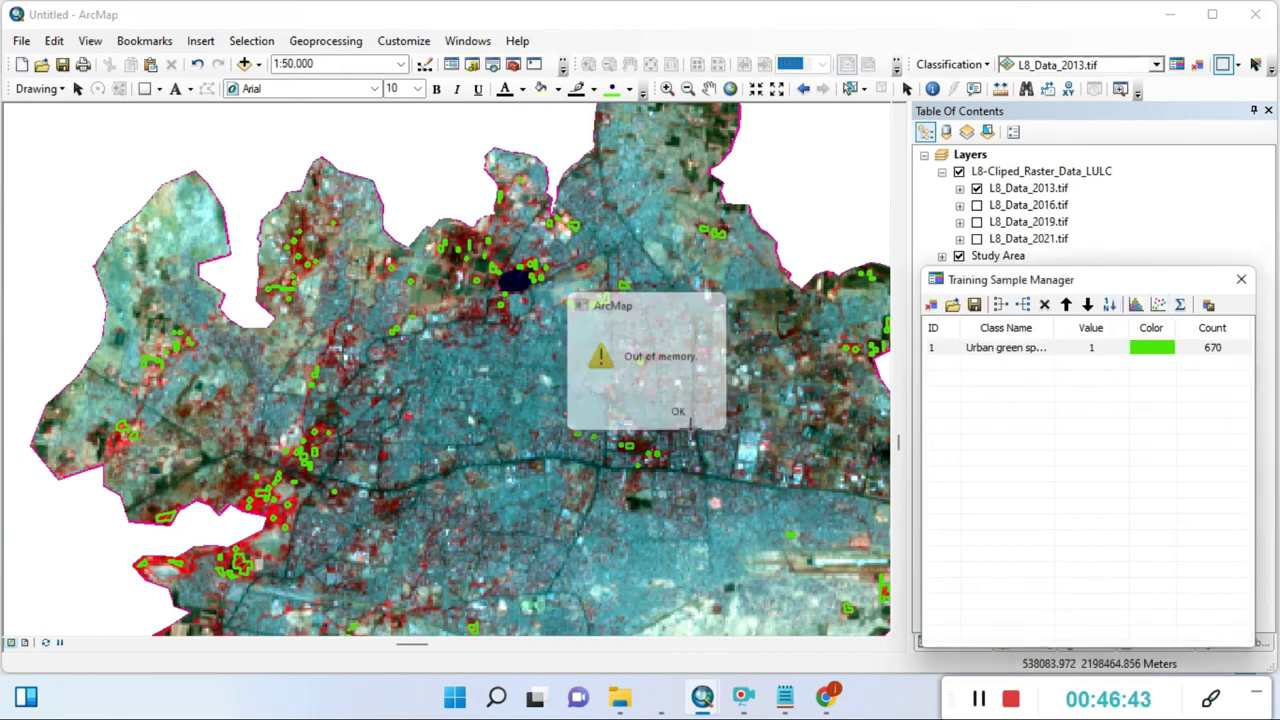
left_click(1139, 304)
left_click(678, 412)
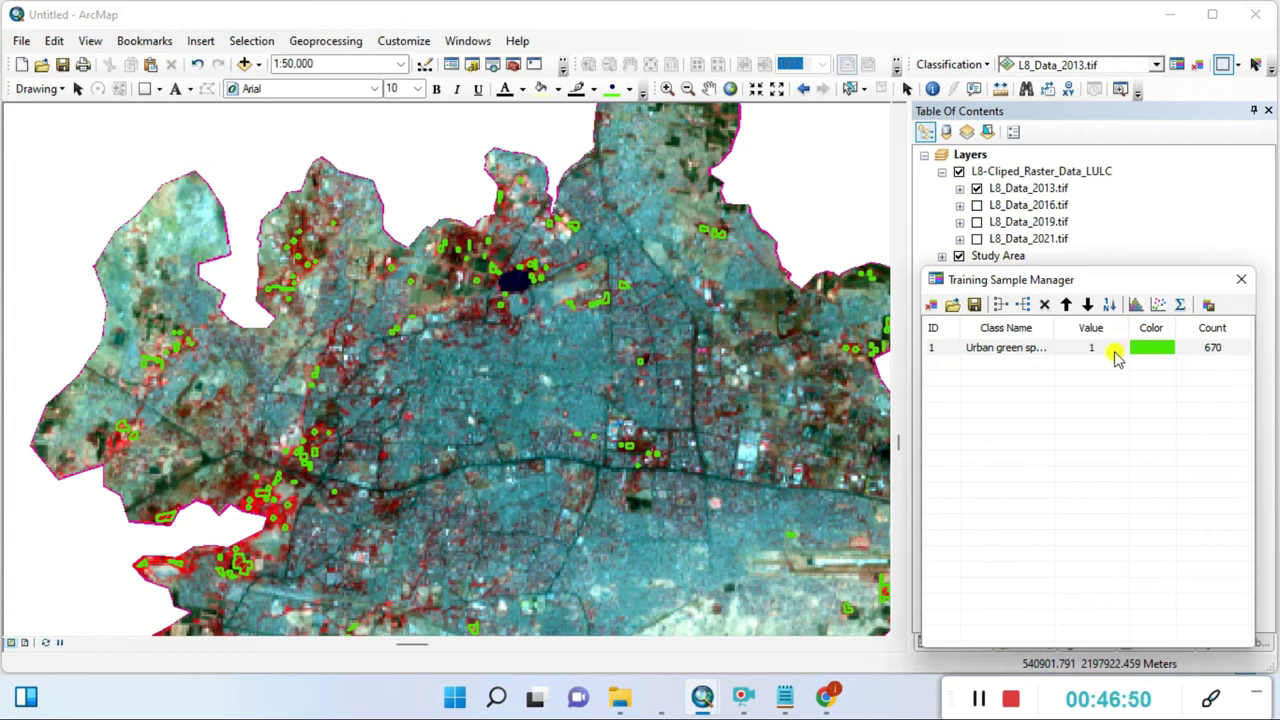
Step: Split the merged Urban green space class back into its individual training samples and look through the list
left_click(1027, 305)
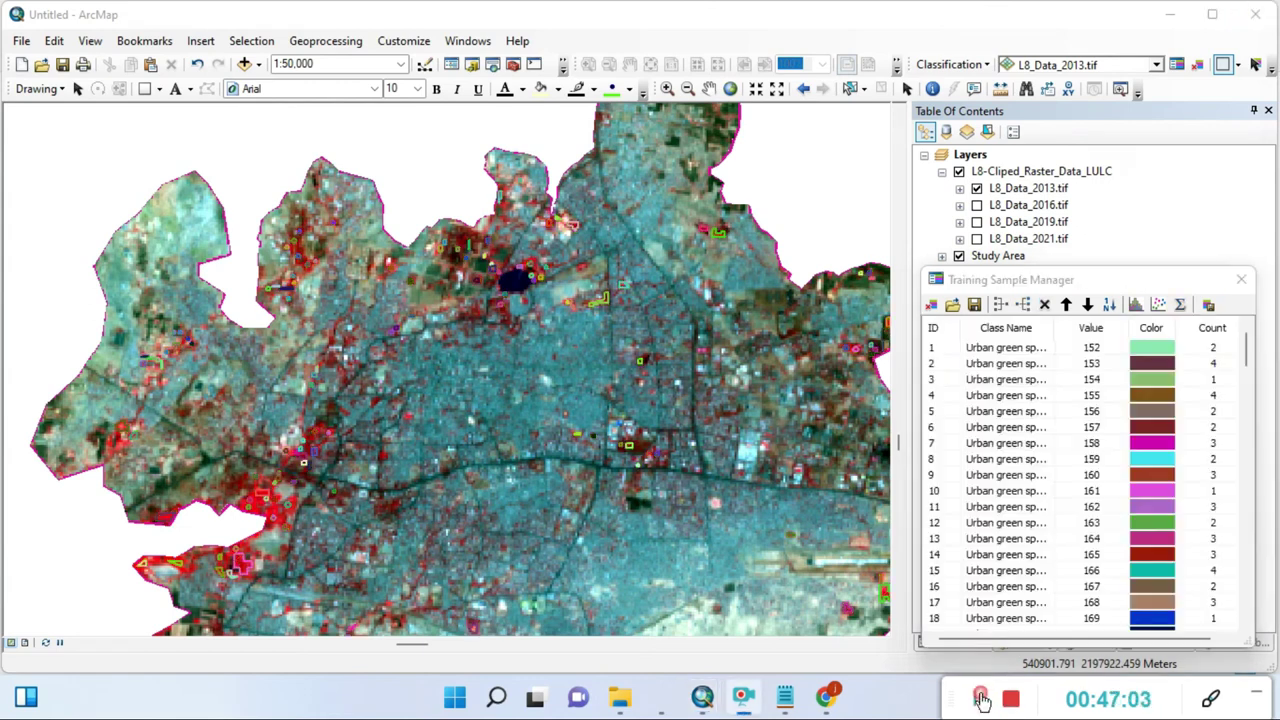
scroll(998, 540, "down", 20)
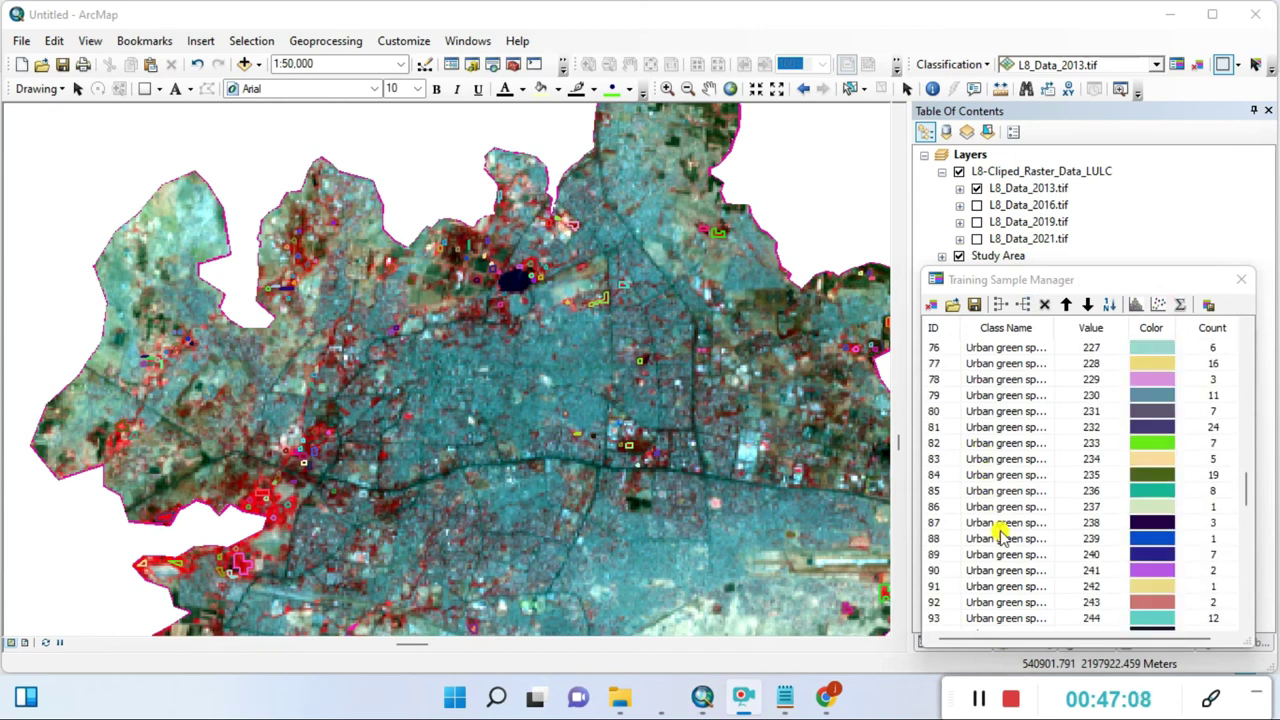
scroll(998, 537, "down", 5)
left_click_drag(1249, 514, 1260, 342)
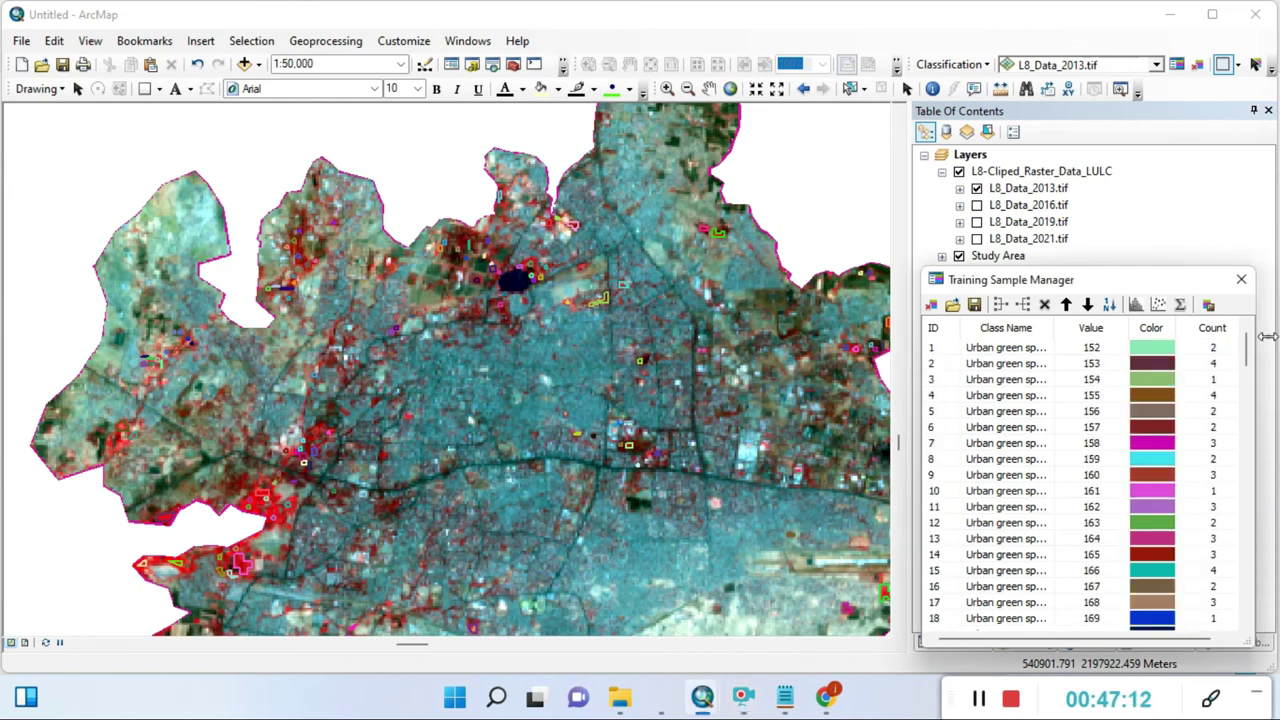
Step: Try to show the scatterplots for all the individual Urban green space training samples together
left_click(935, 347)
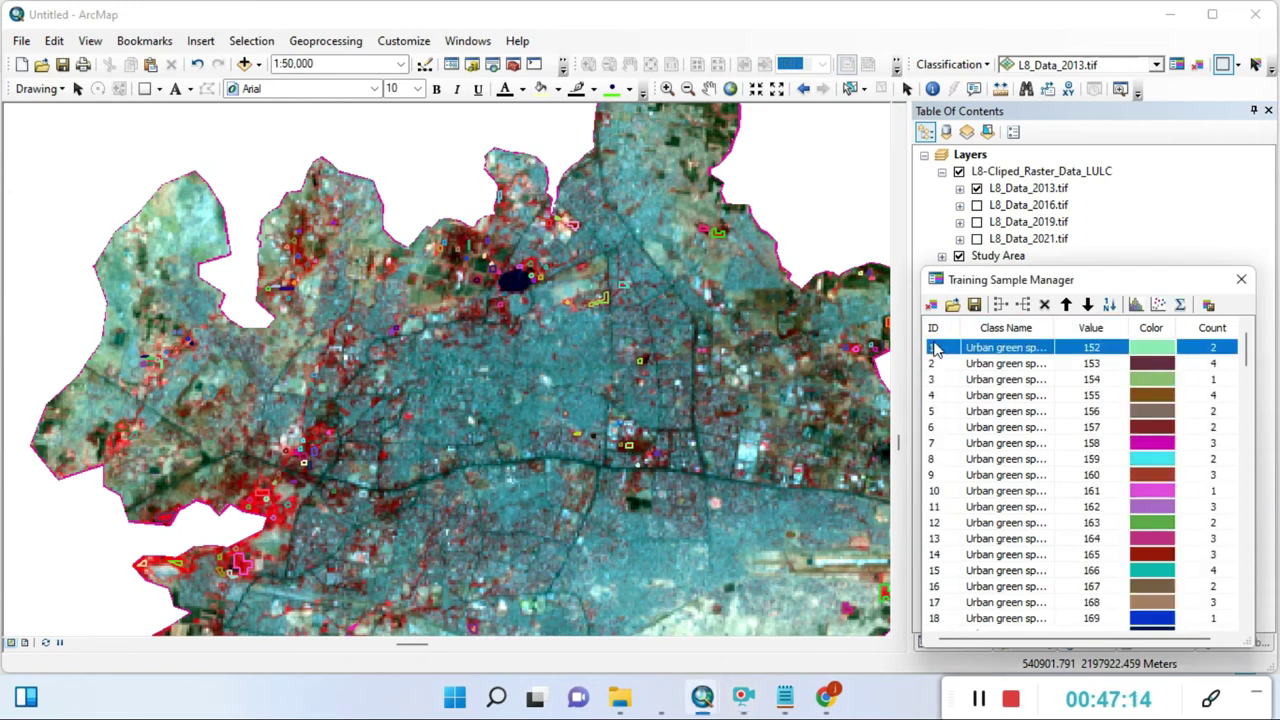
key("ctrl+a")
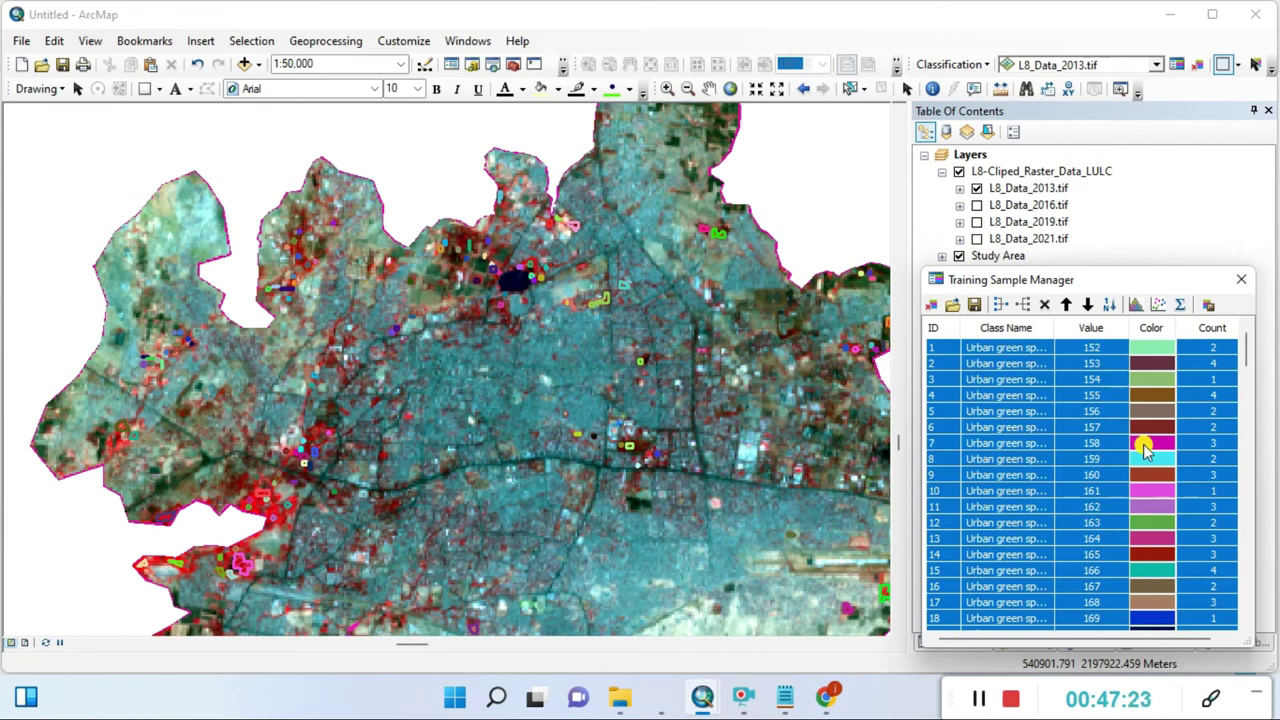
left_click(1158, 305)
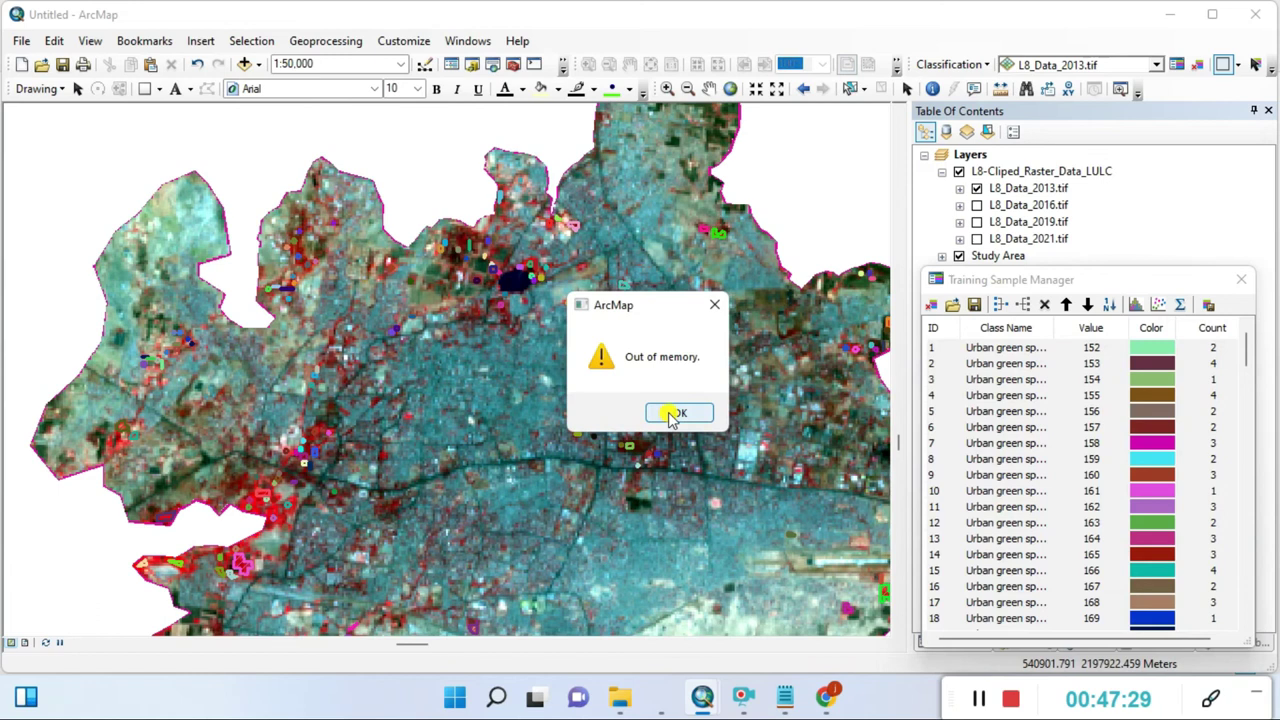
left_click(672, 413)
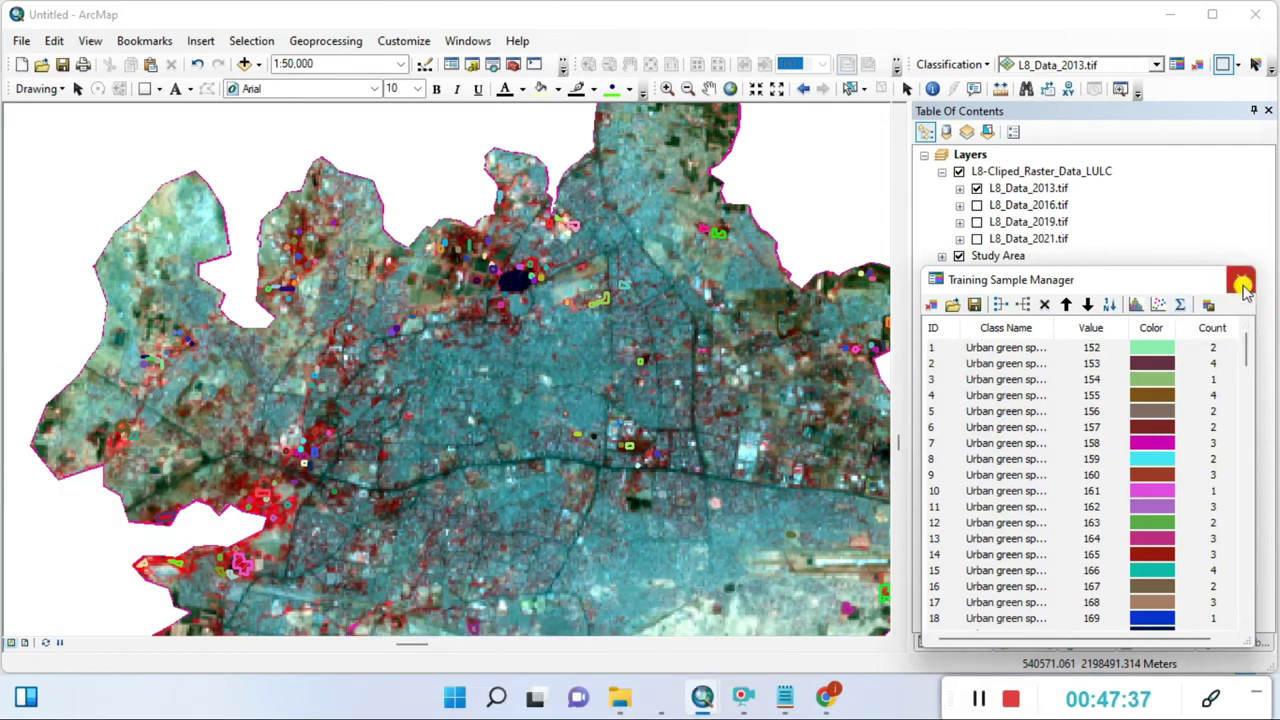
Step: Merge all the Urban green space training samples into one class again and close the Training Sample Manager
left_click(945, 350)
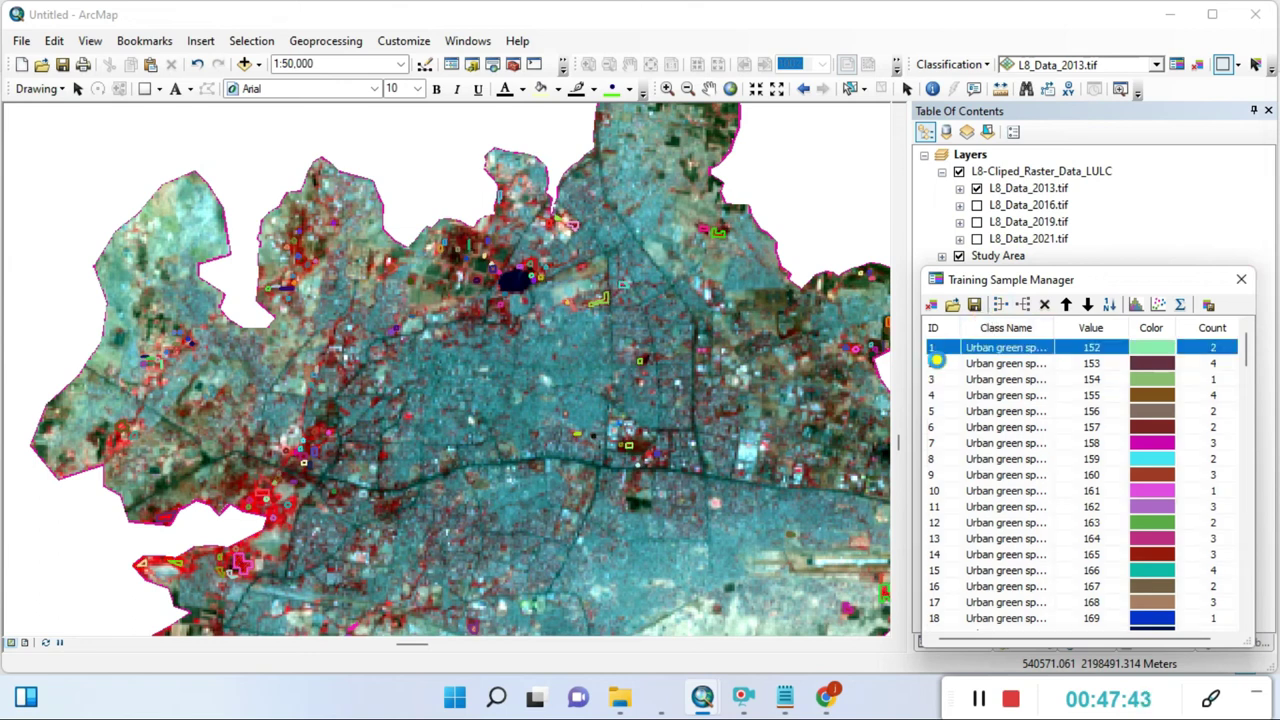
key("ctrl+a")
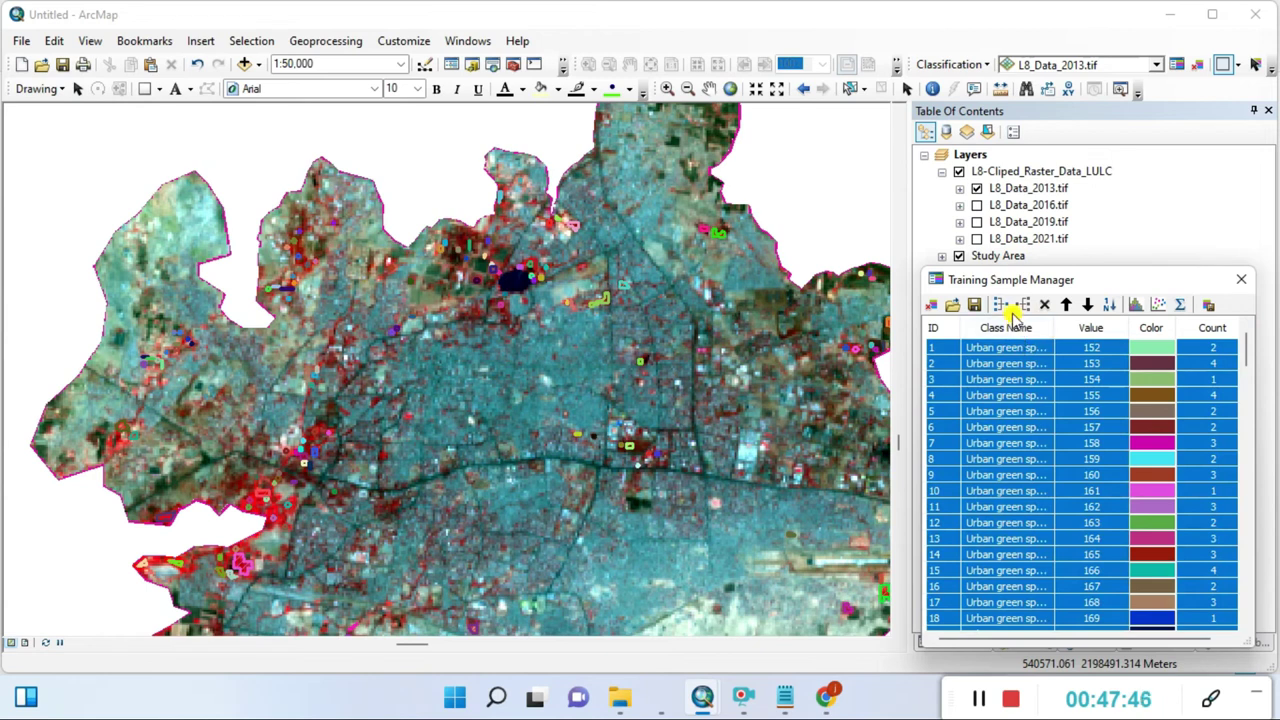
left_click(1000, 305)
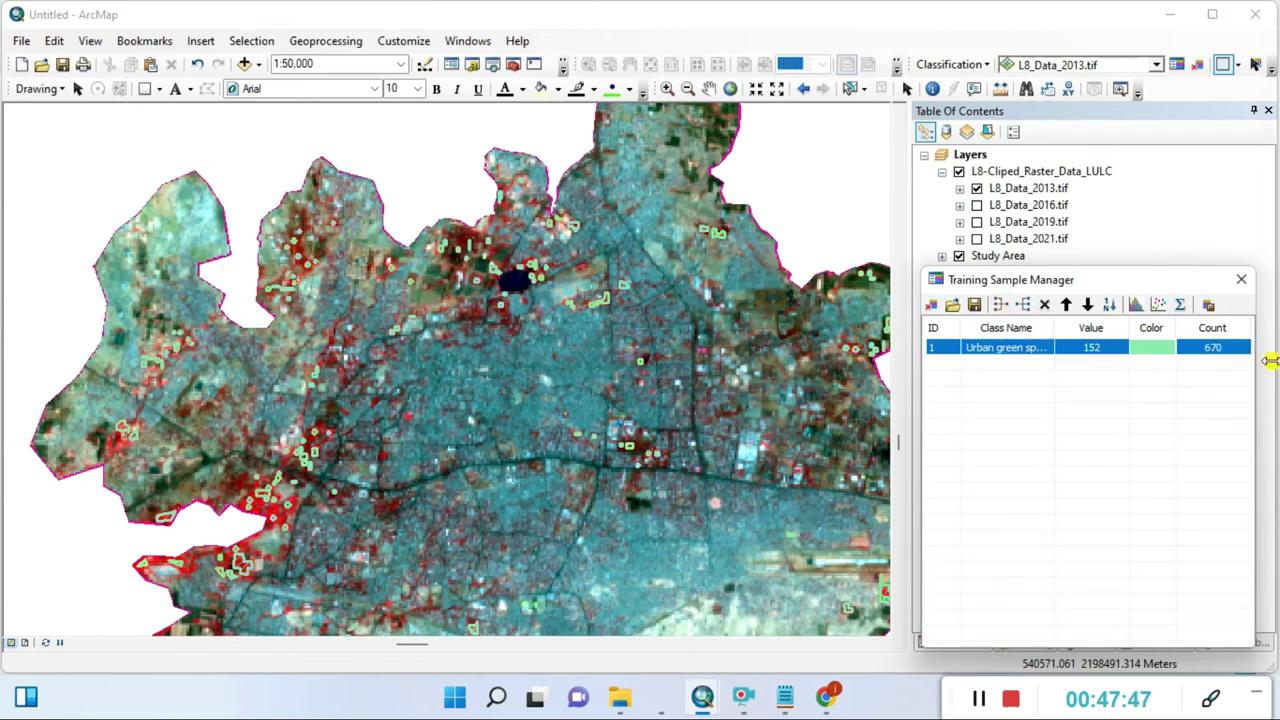
left_click(1241, 280)
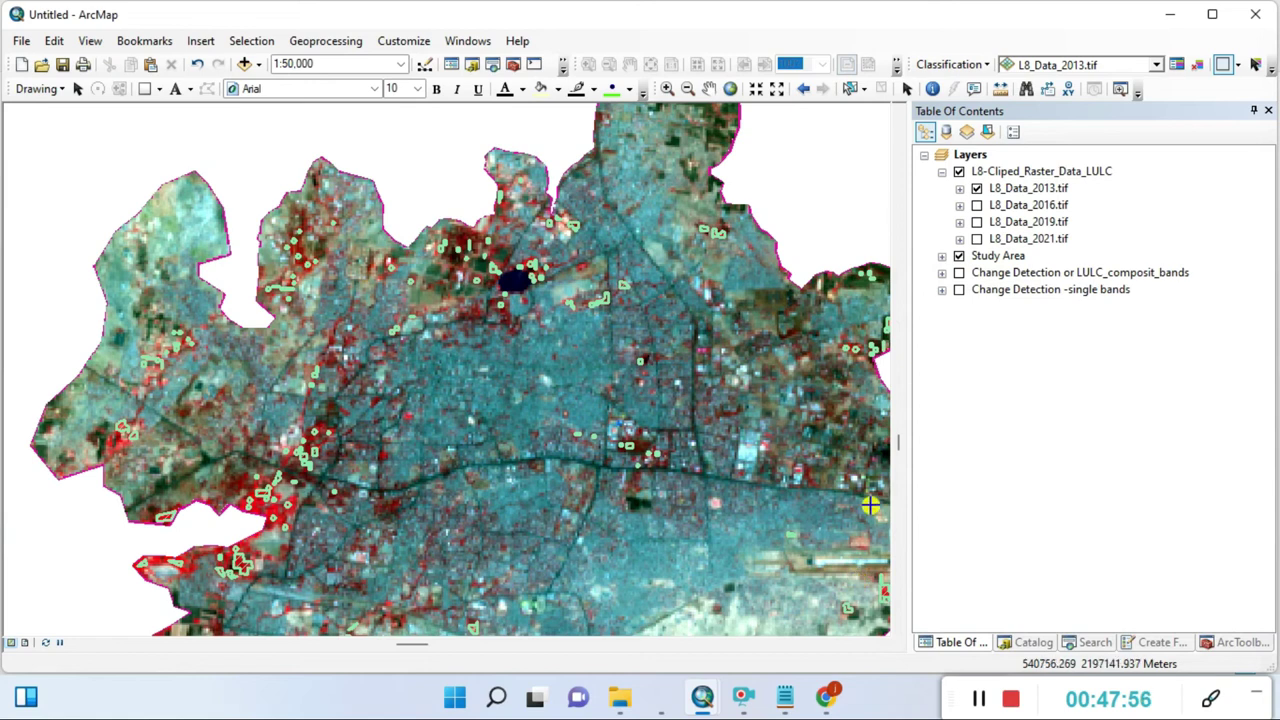
Step: Add a new group layer to the Layers data frame and name it "LULC or Object Detection using -Supervised"
left_click(1028, 190)
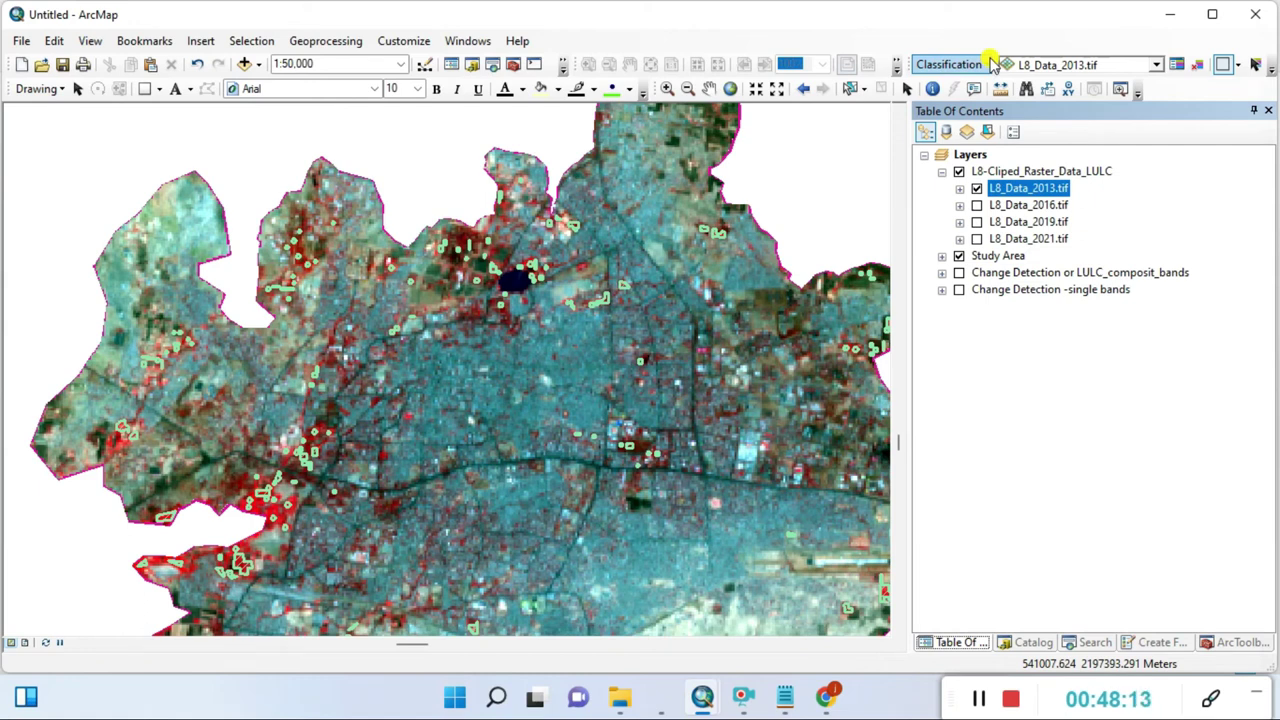
right_click(970, 160)
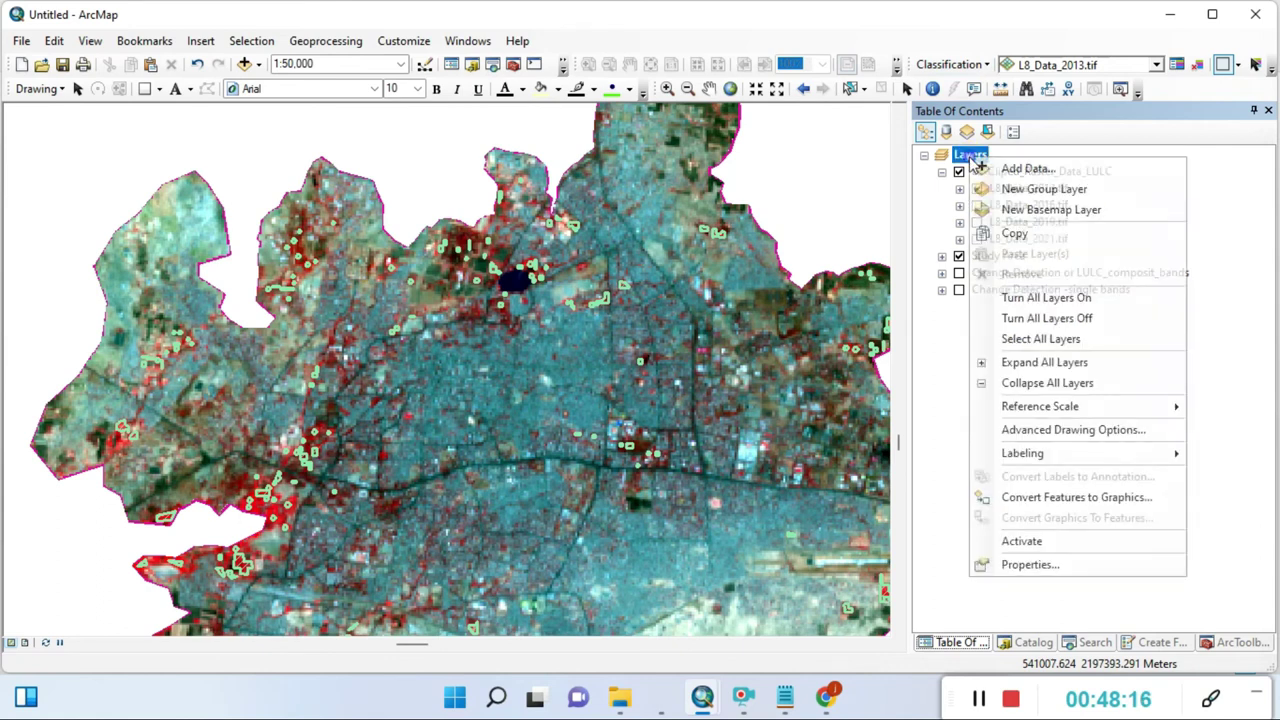
left_click(1040, 189)
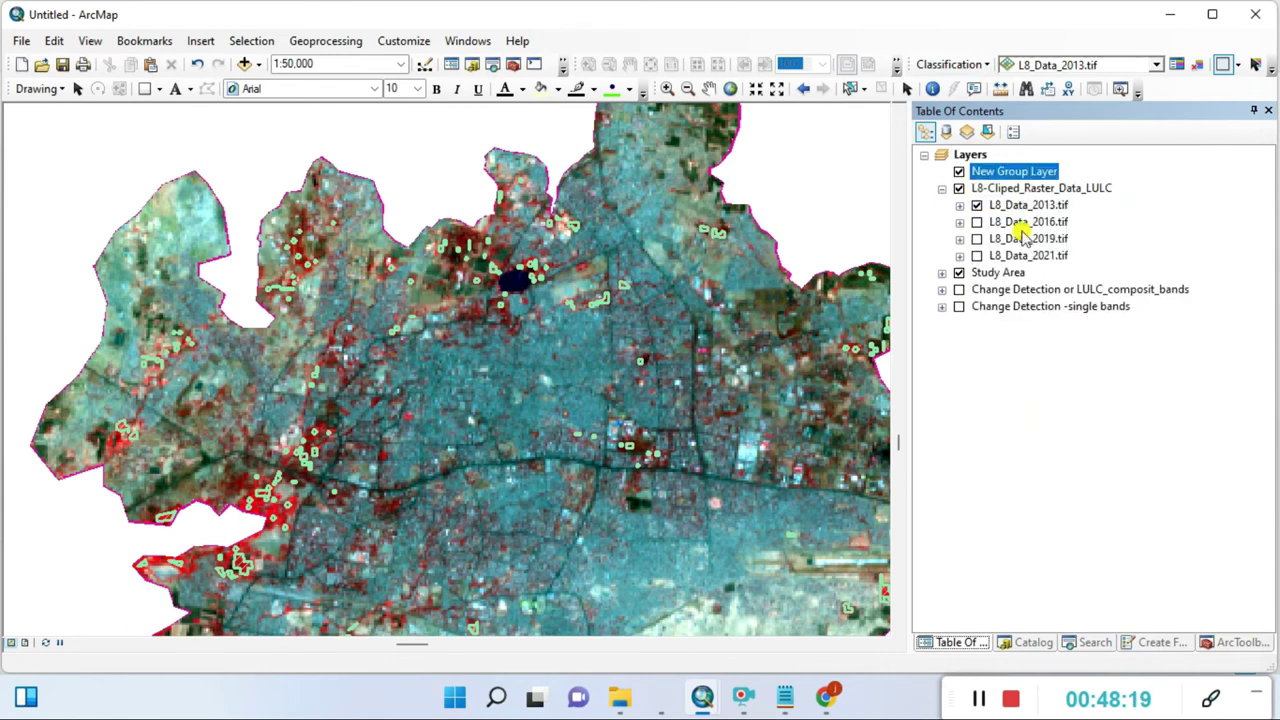
left_click(985, 171)
type("Supervised")
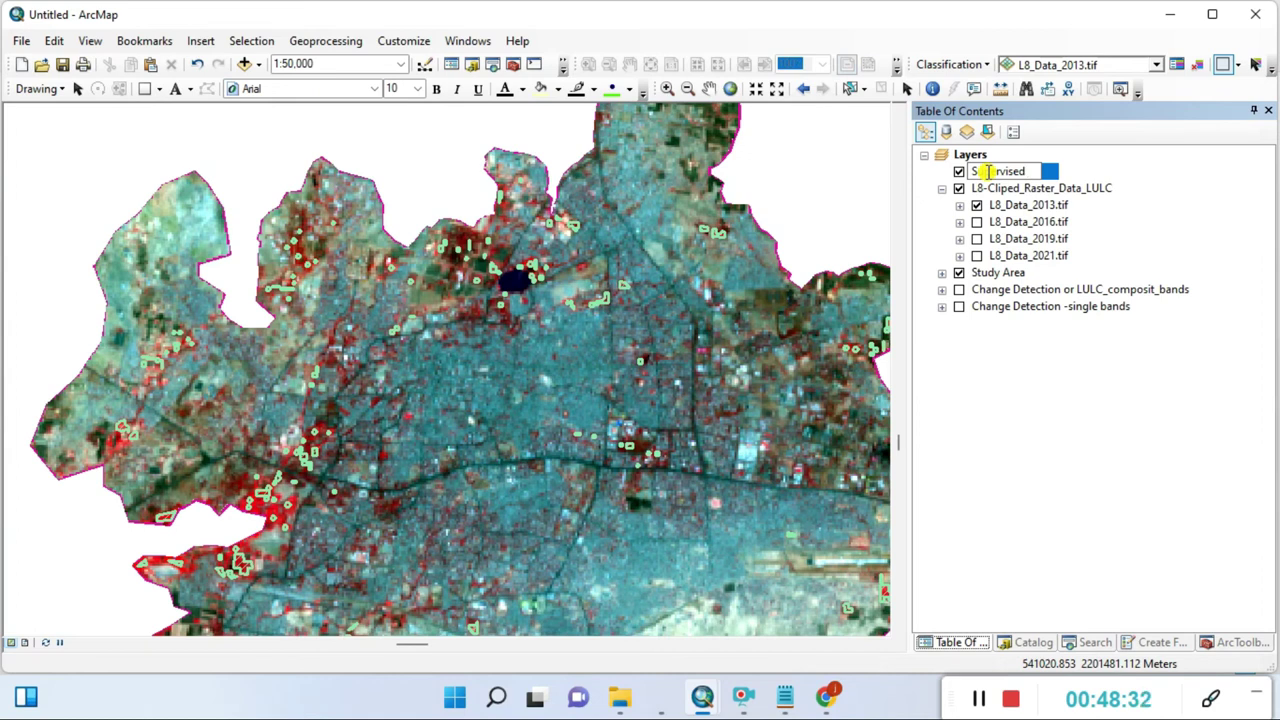
type("L8_")
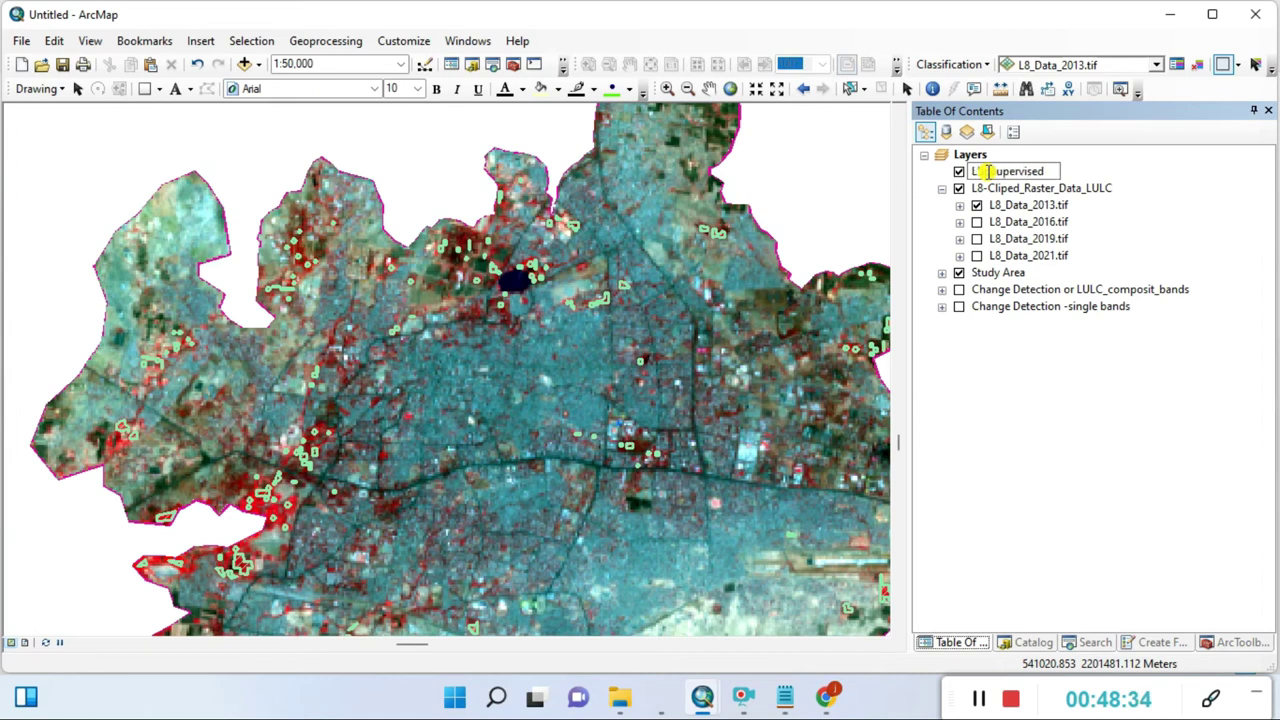
type(" -")
key("BackSpace")
type("or Ob")
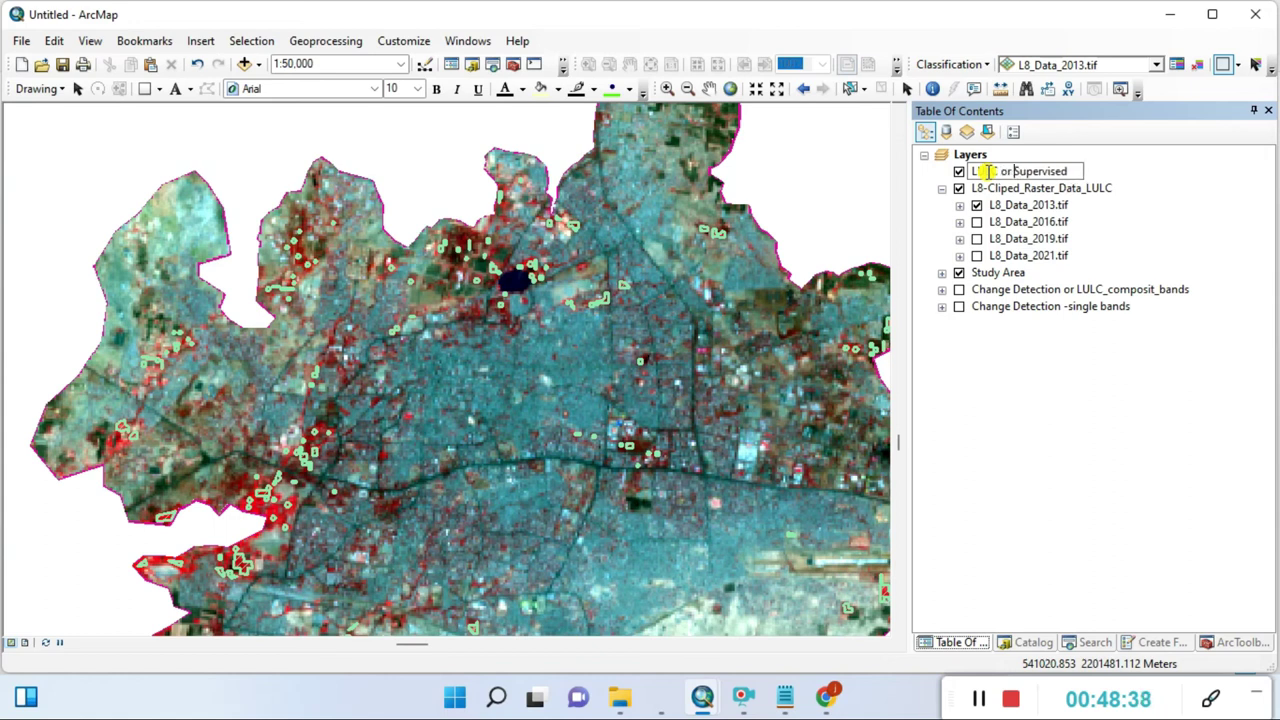
type("ject Detection")
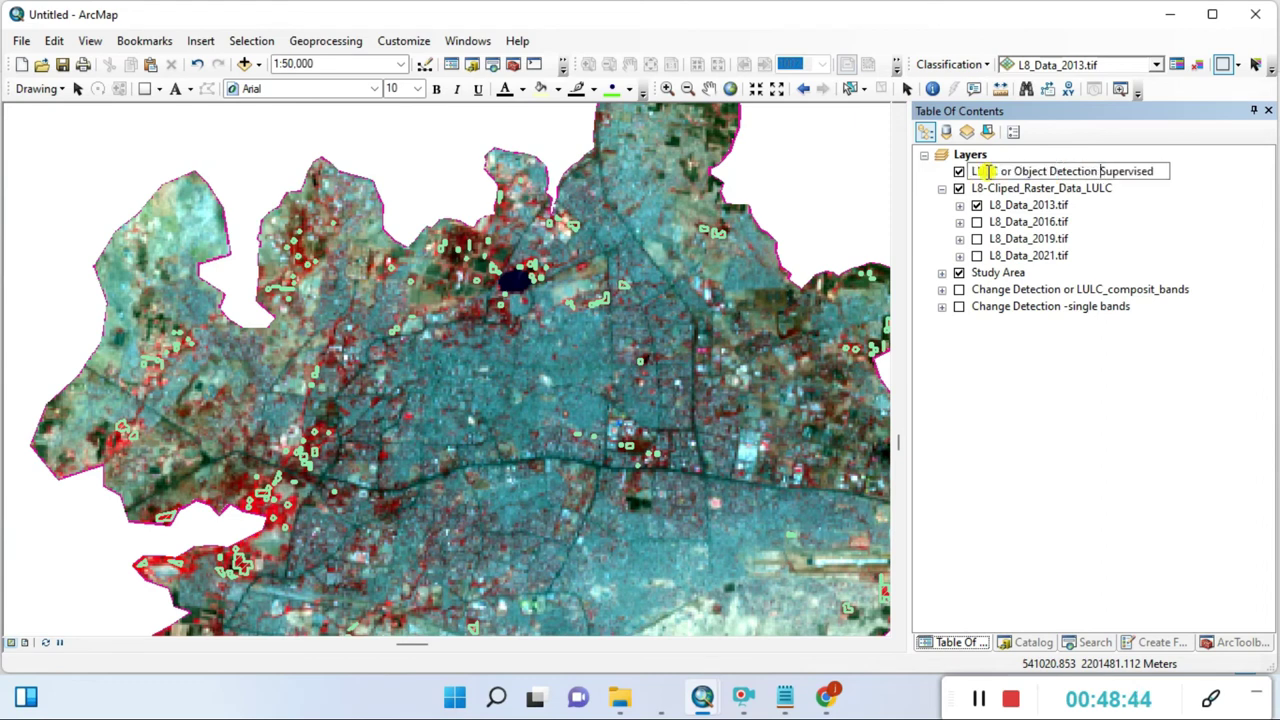
type(" using -")
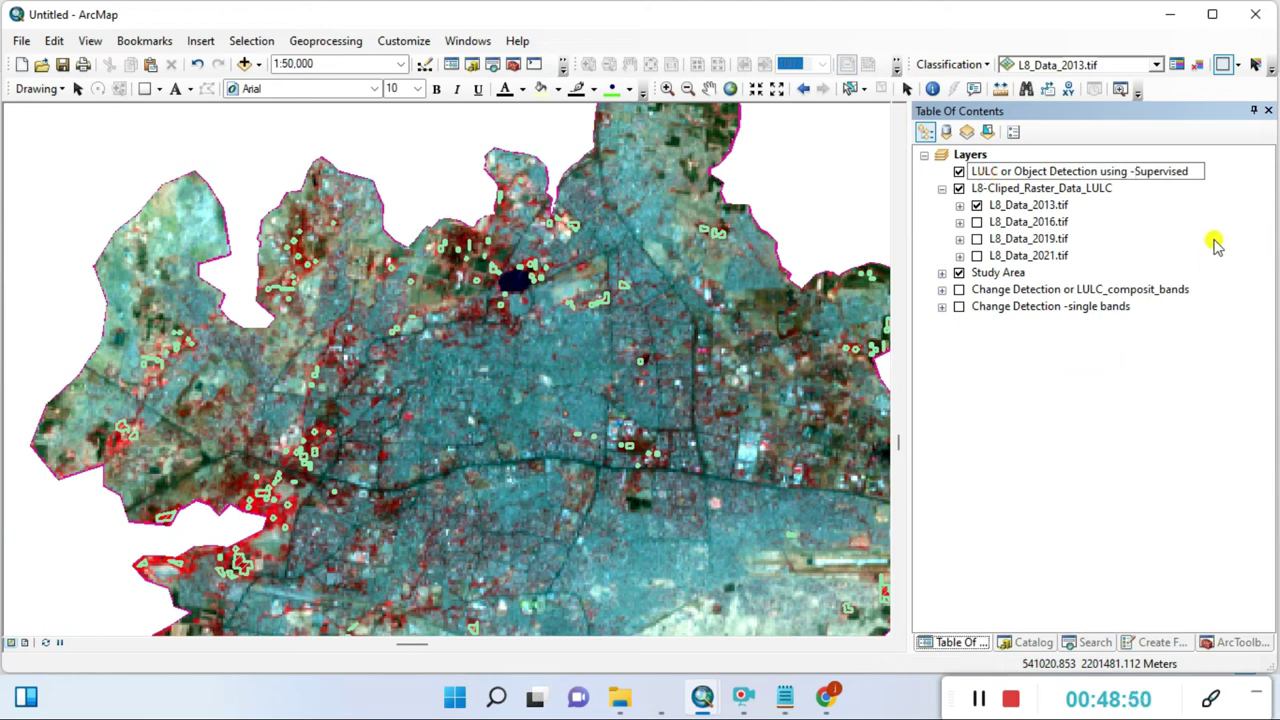
key("Return")
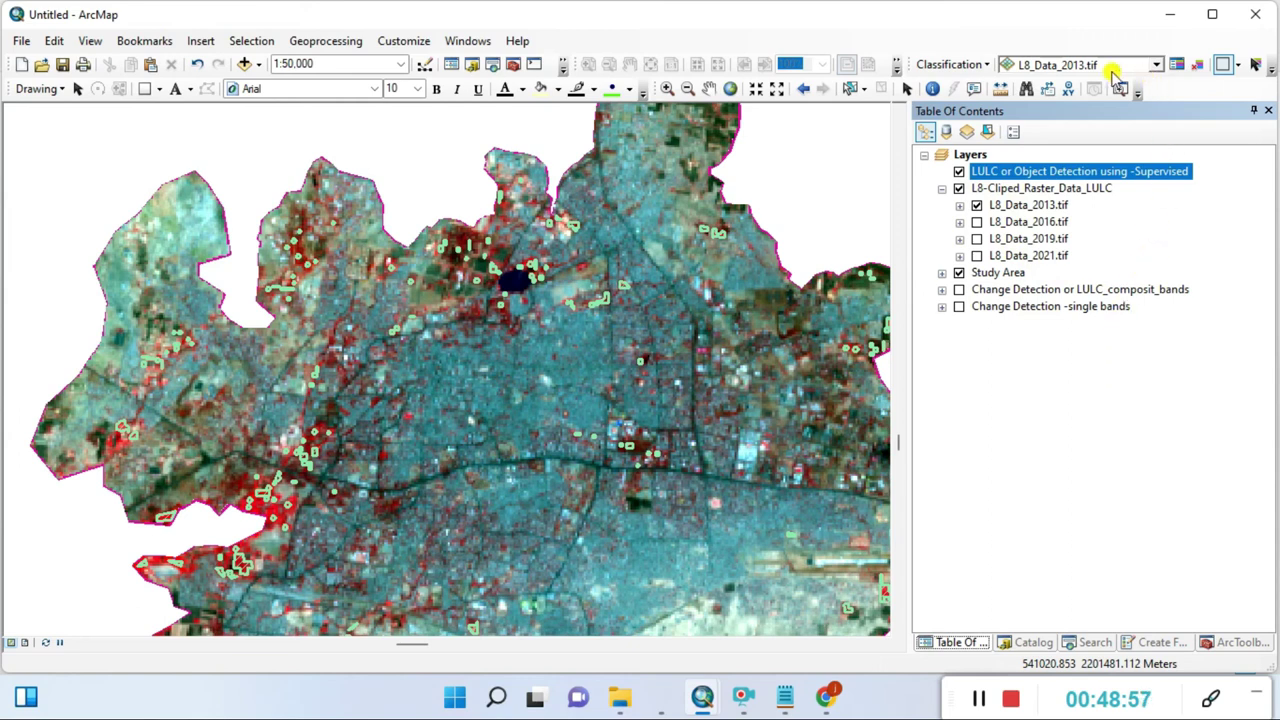
Step: Start a Maximum Likelihood Classification with L8_Data_2013.tif as the input raster
left_click(980, 64)
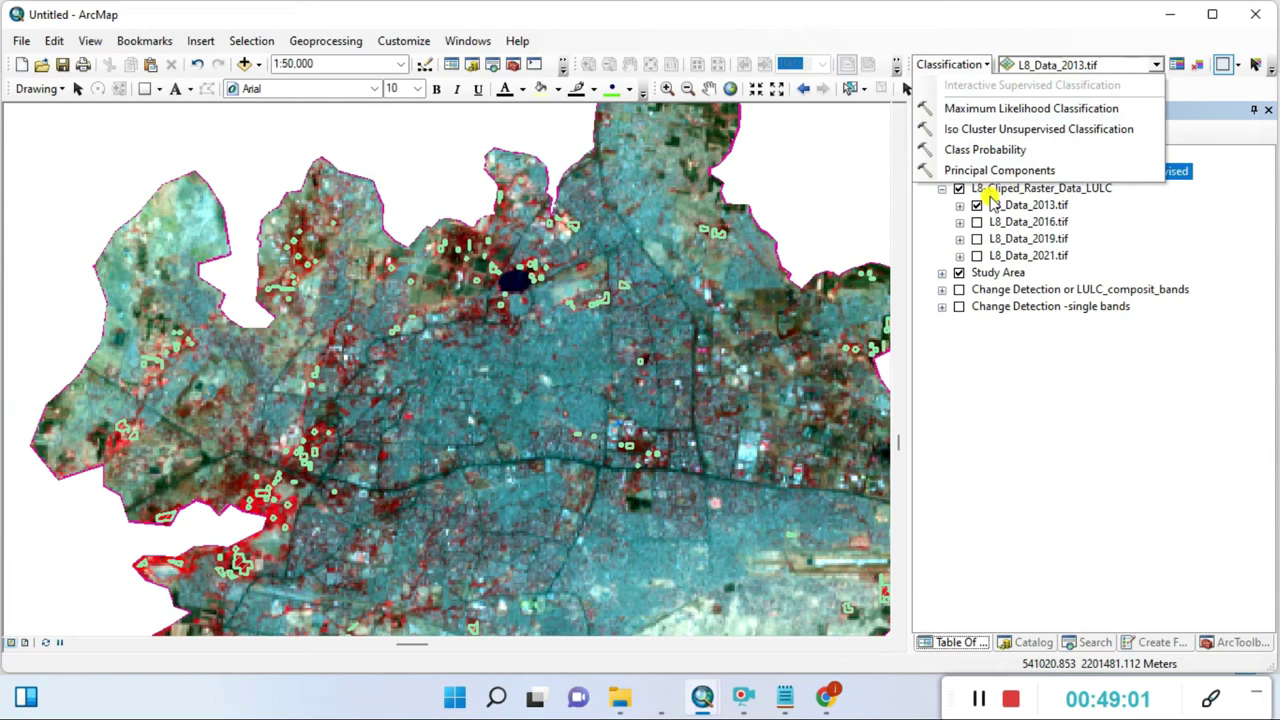
left_click(996, 110)
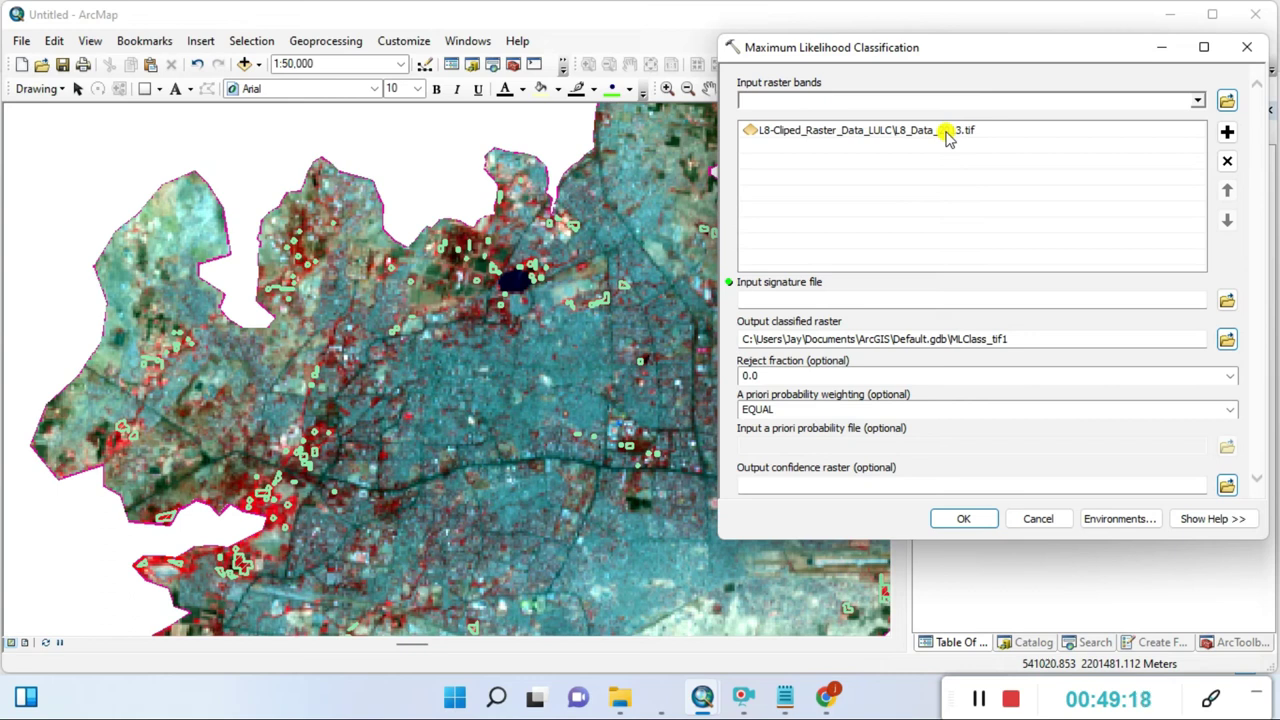
left_click(948, 137)
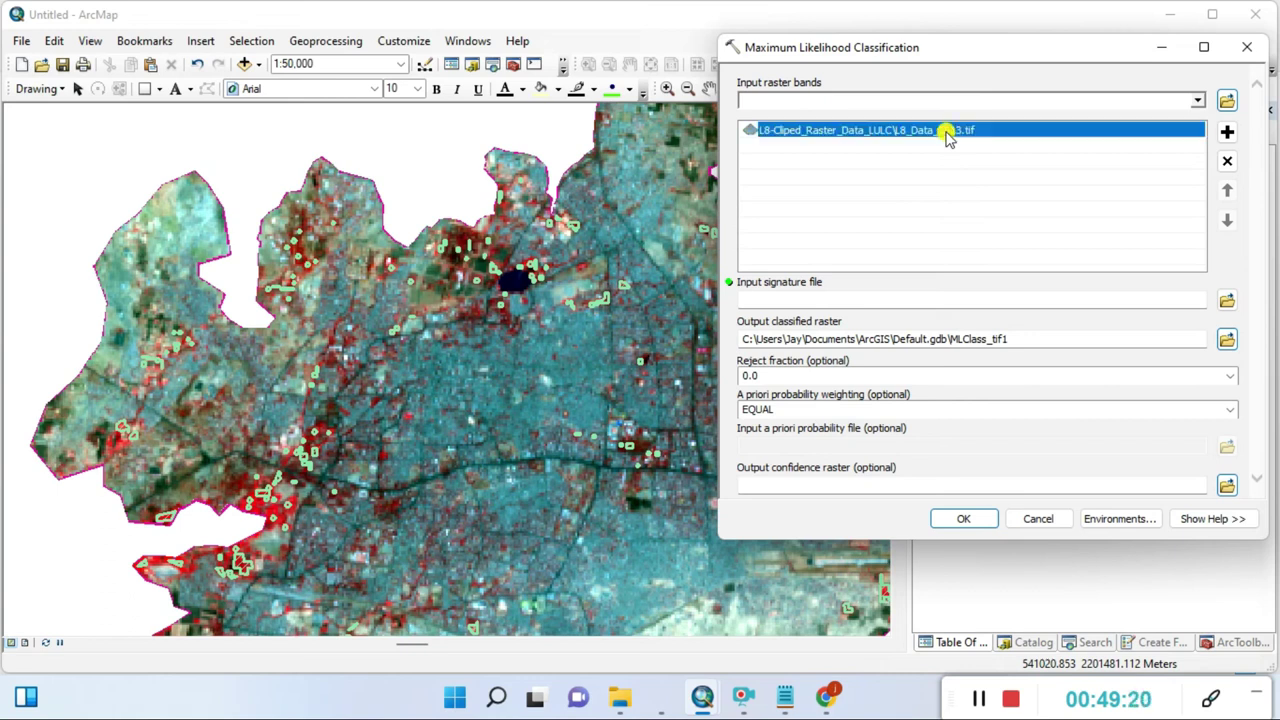
Step: Set the input signature file to gss_signature_2013.gsg from 07_Raster Data-L8 > L8_Training_Signature > 2013_GSS_Signature
left_click(1224, 301)
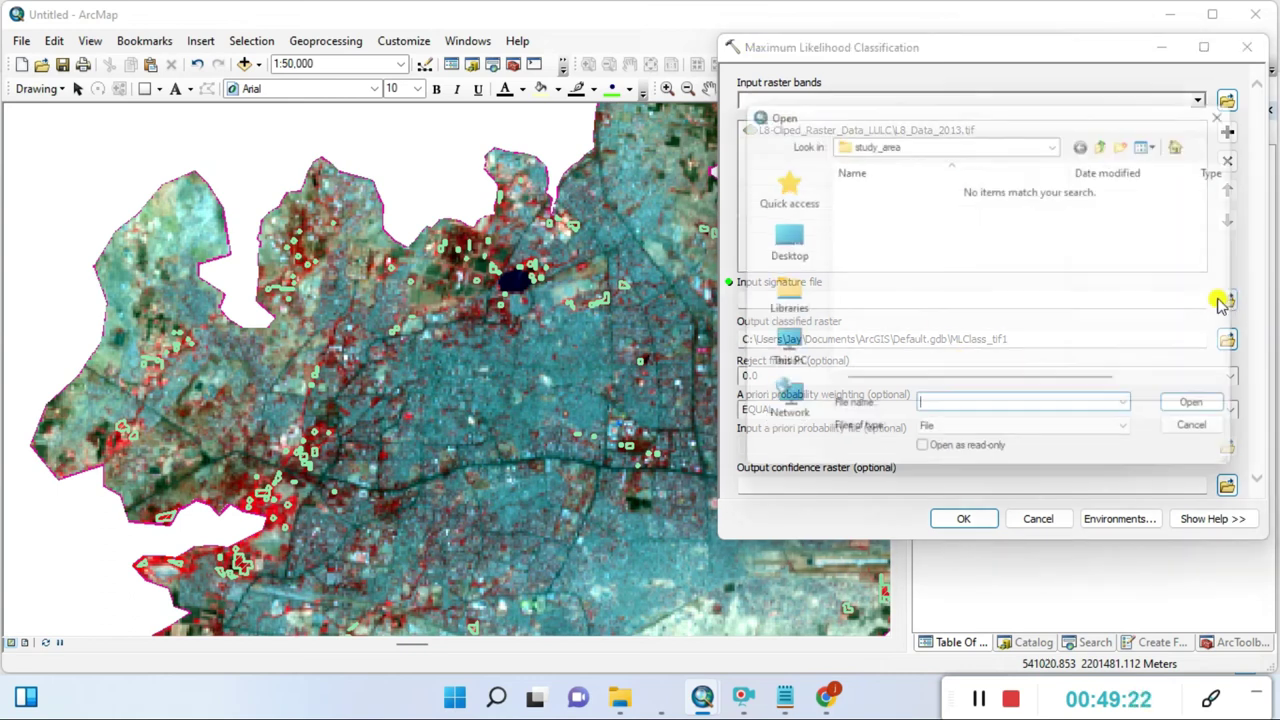
left_click(1196, 438)
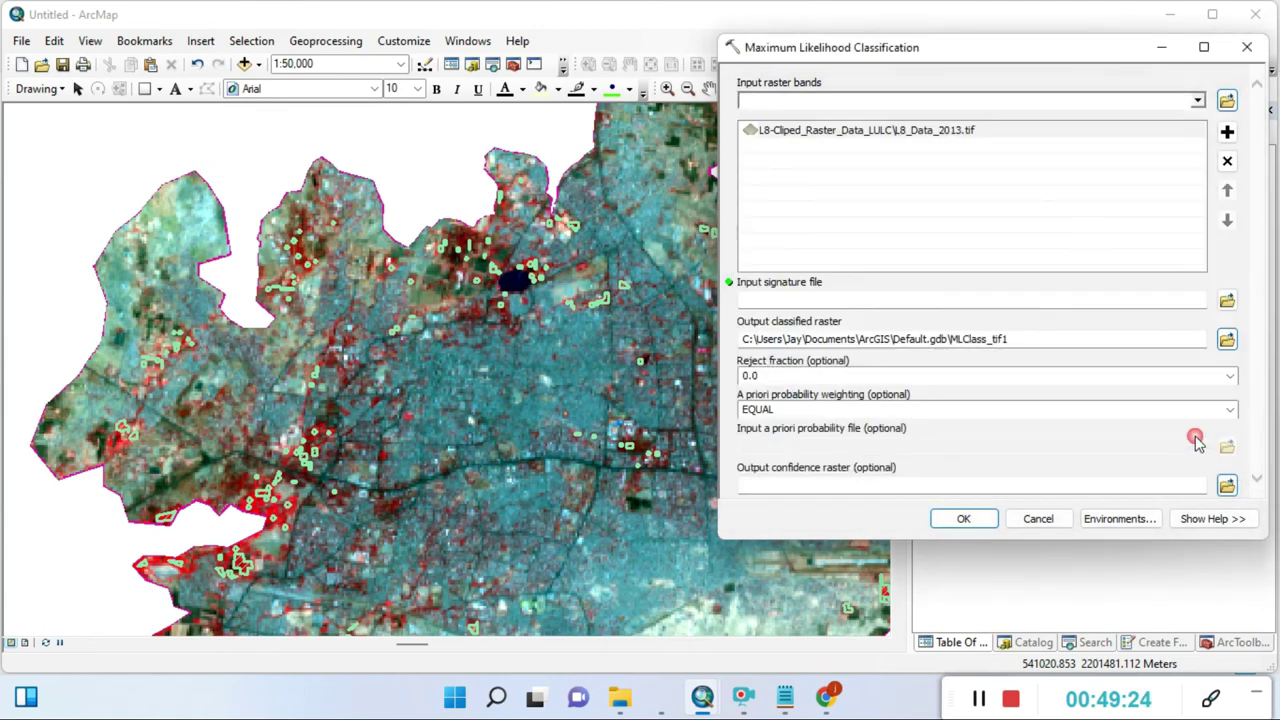
left_click(1227, 302)
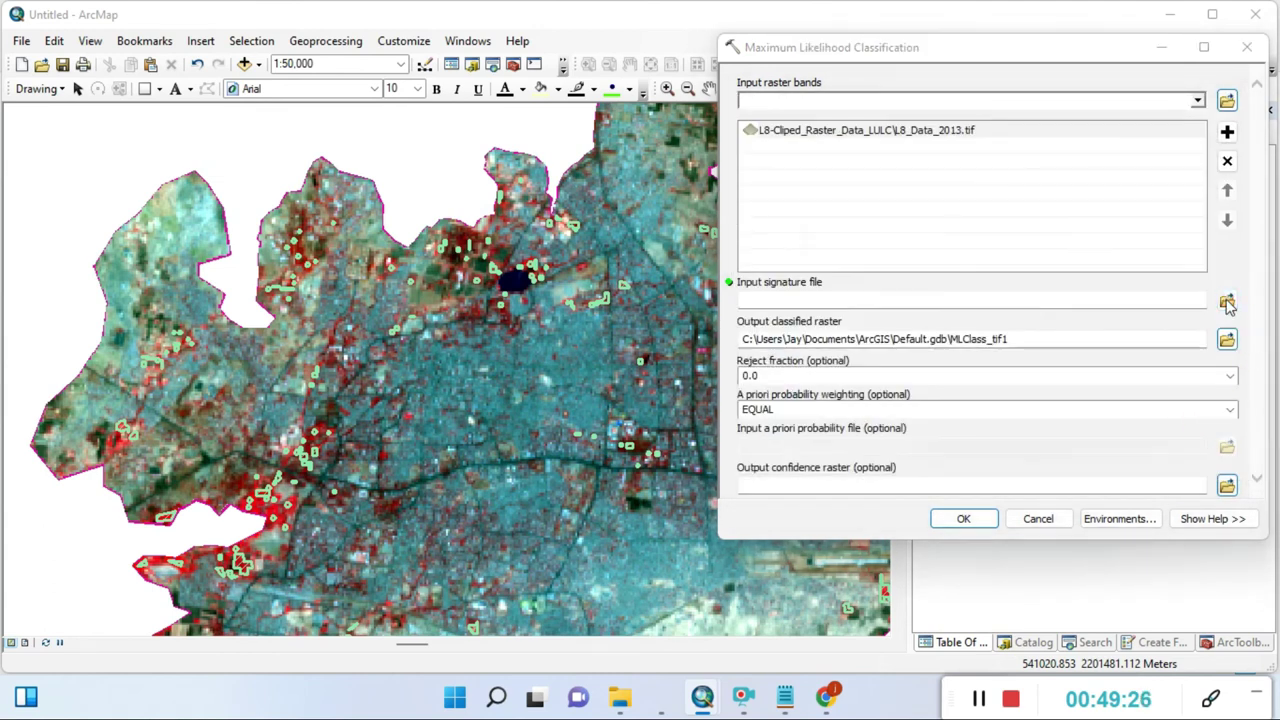
left_click(1113, 140)
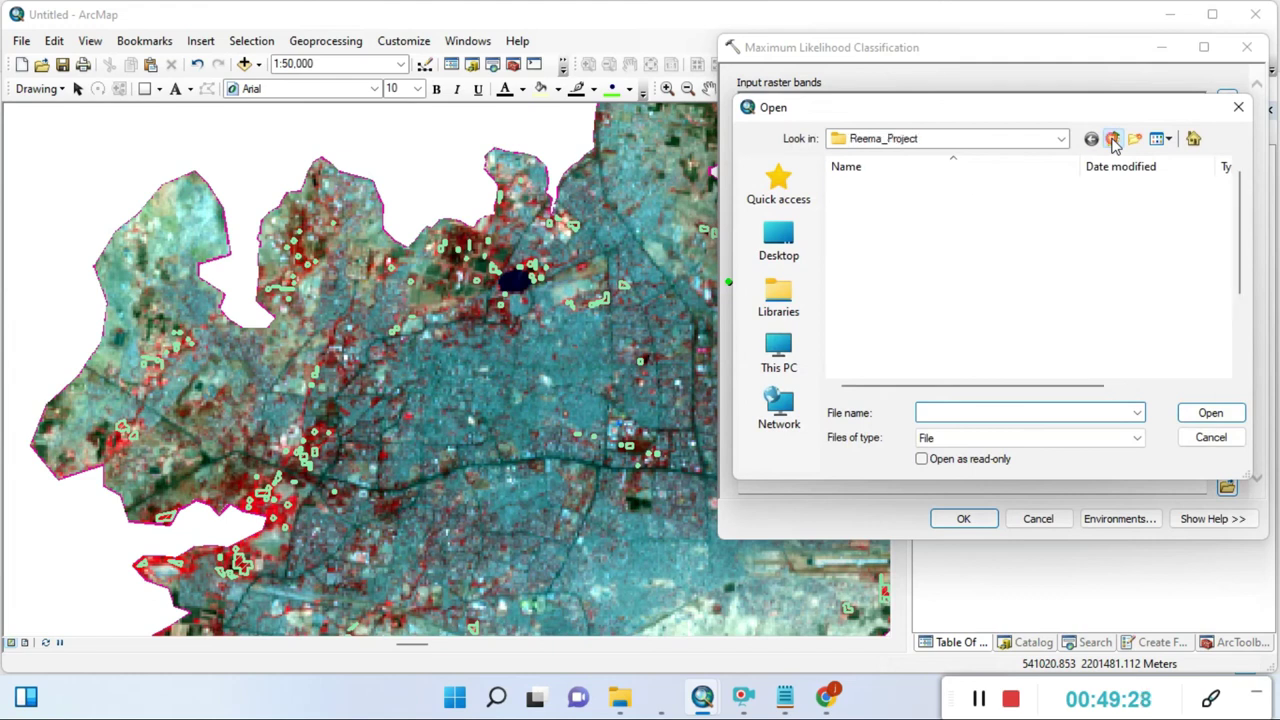
double_click(886, 242)
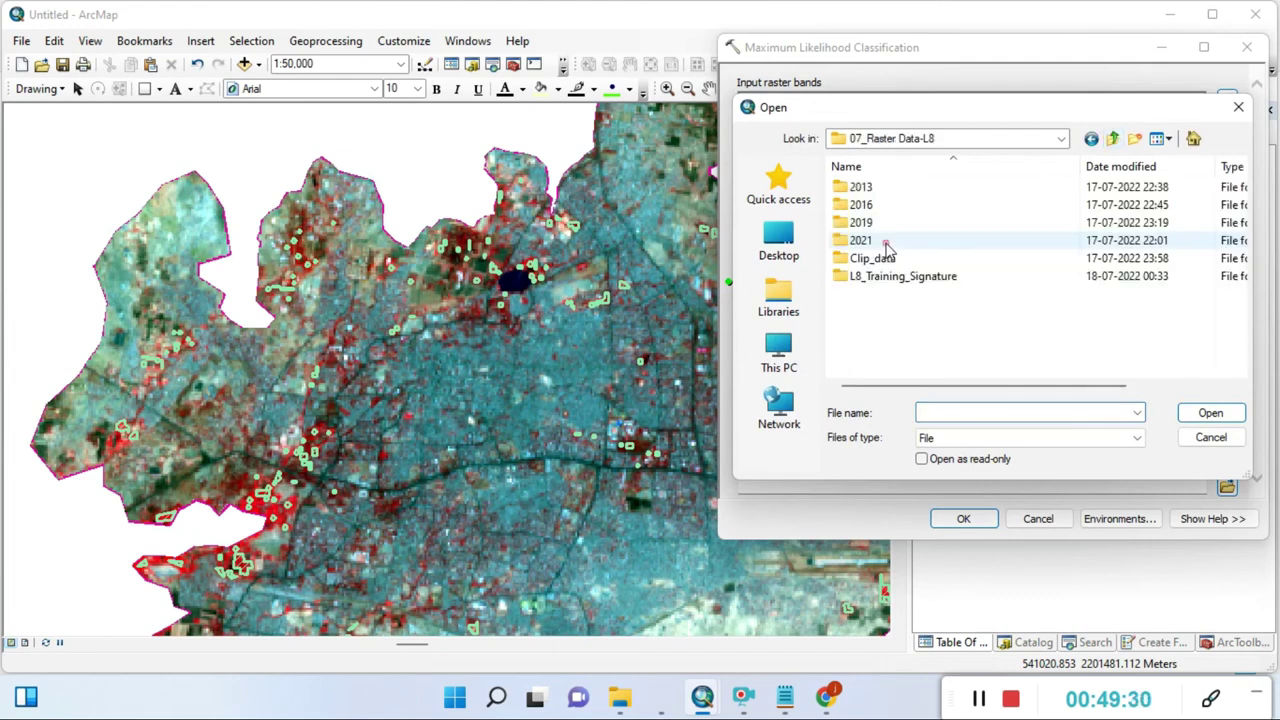
double_click(894, 276)
left_click(897, 190)
double_click(897, 190)
left_click(900, 190)
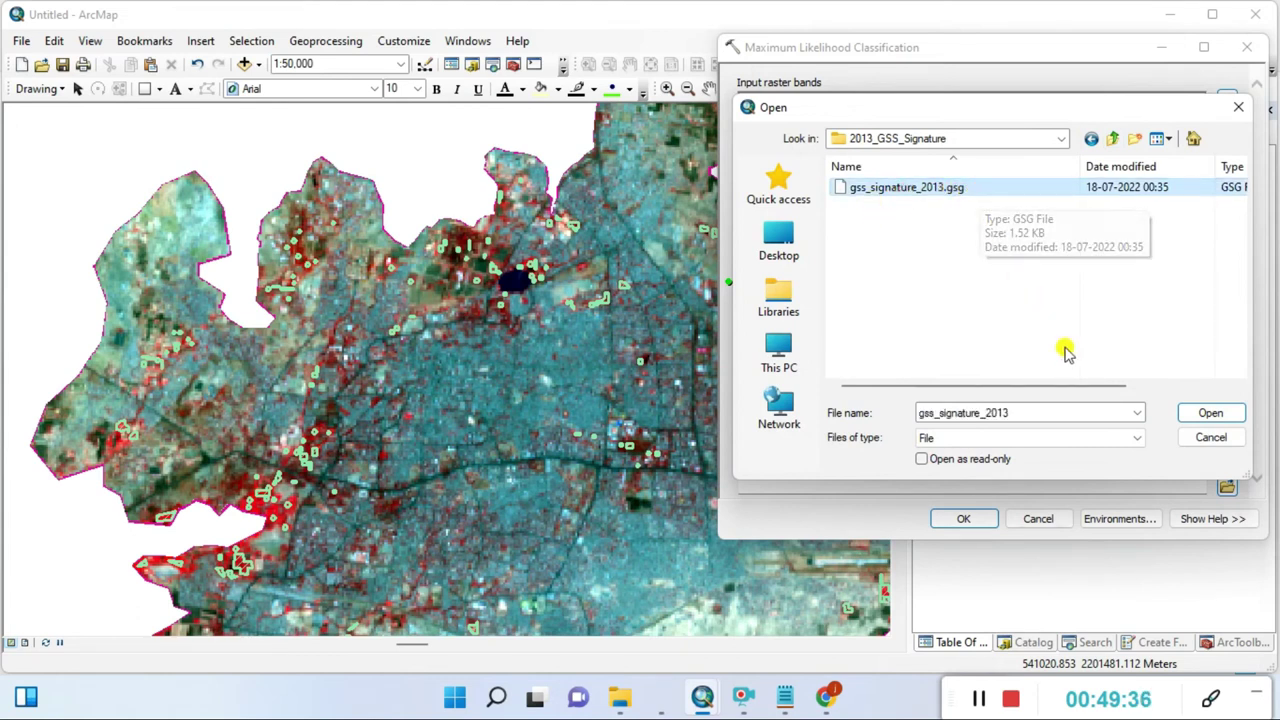
left_click(1209, 413)
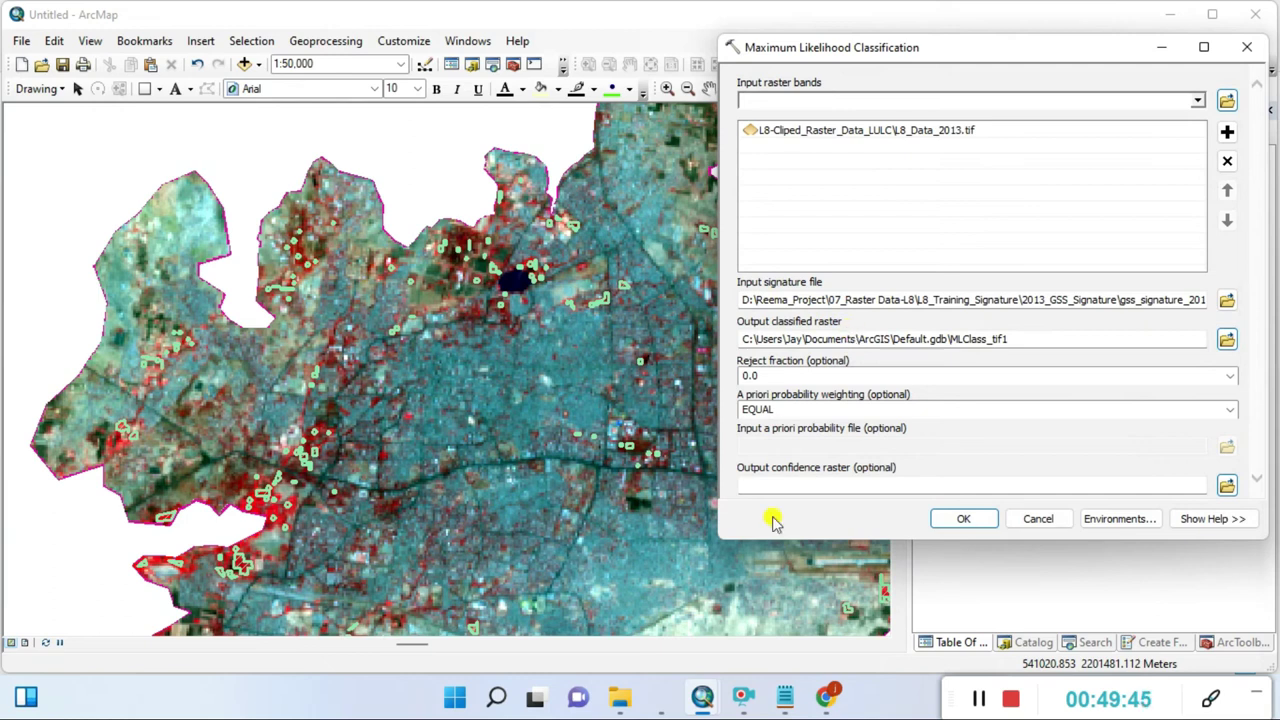
Step: Choose a new output location for the classified raster by creating and opening a folder named "Result" inside 07_Raster Data-L8
left_click_drag(822, 540, 846, 632)
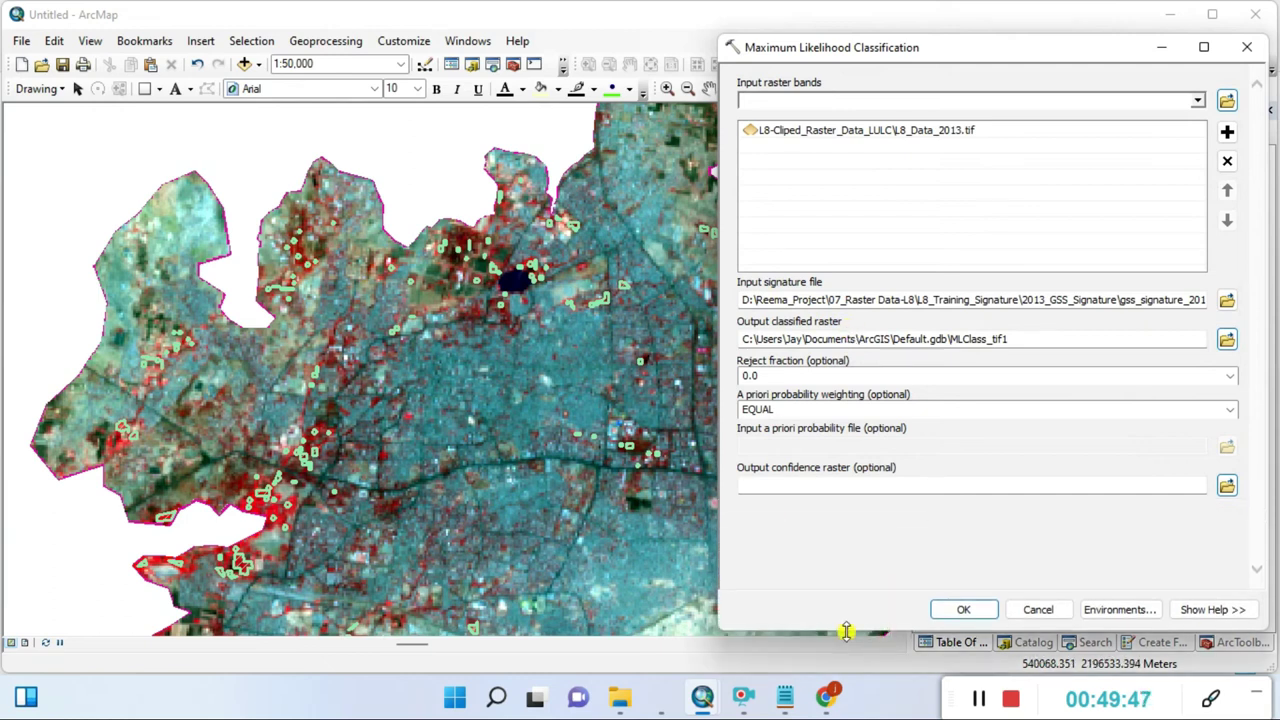
left_click_drag(884, 52, 740, 52)
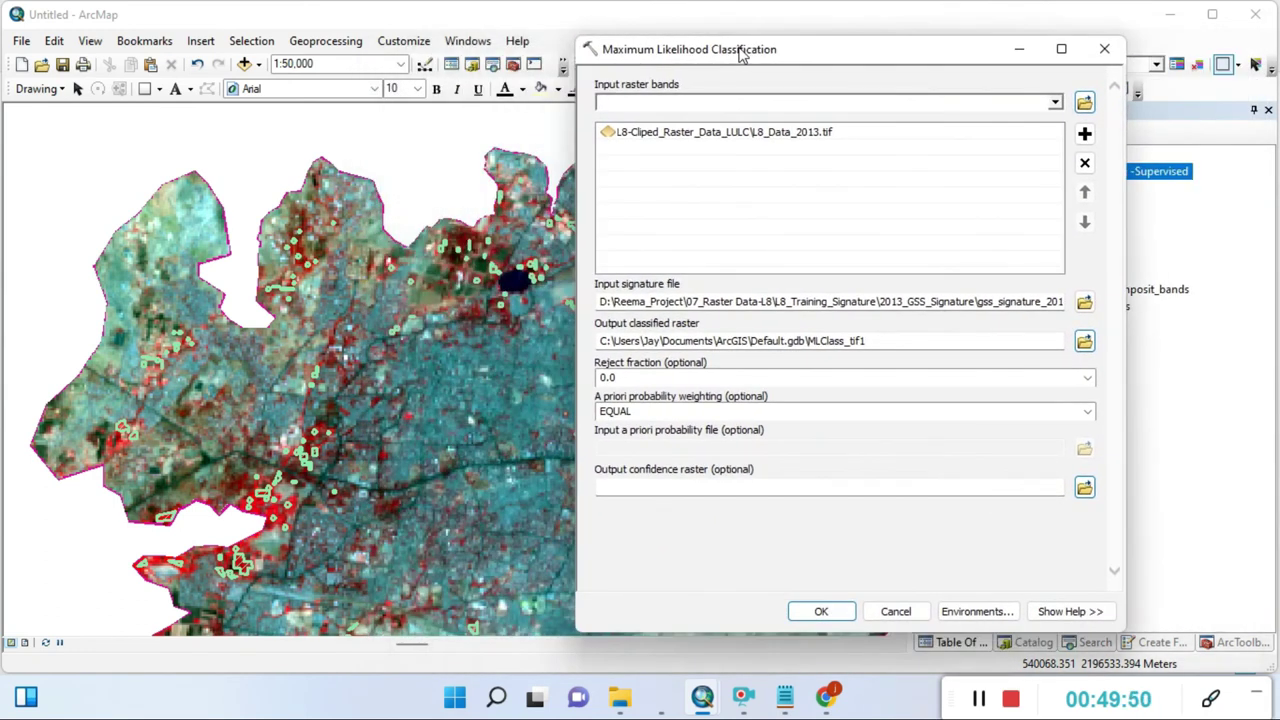
left_click(1085, 341)
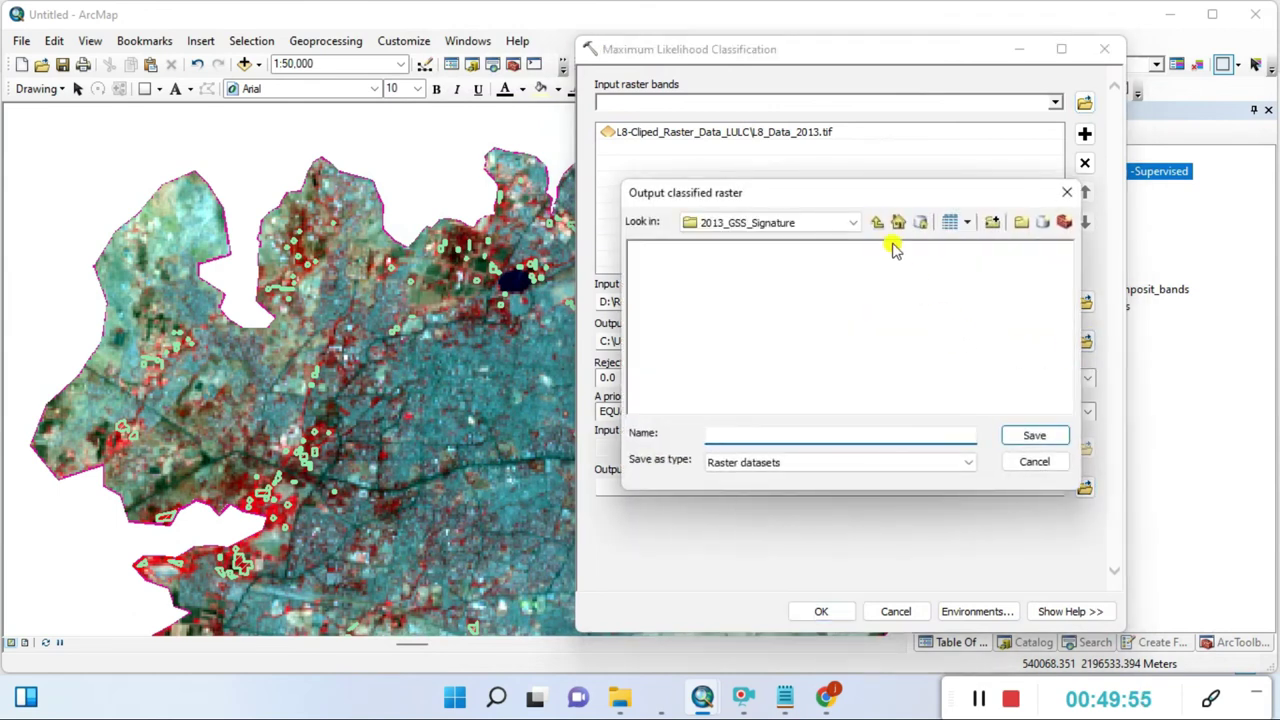
left_click(877, 223)
left_click(877, 223)
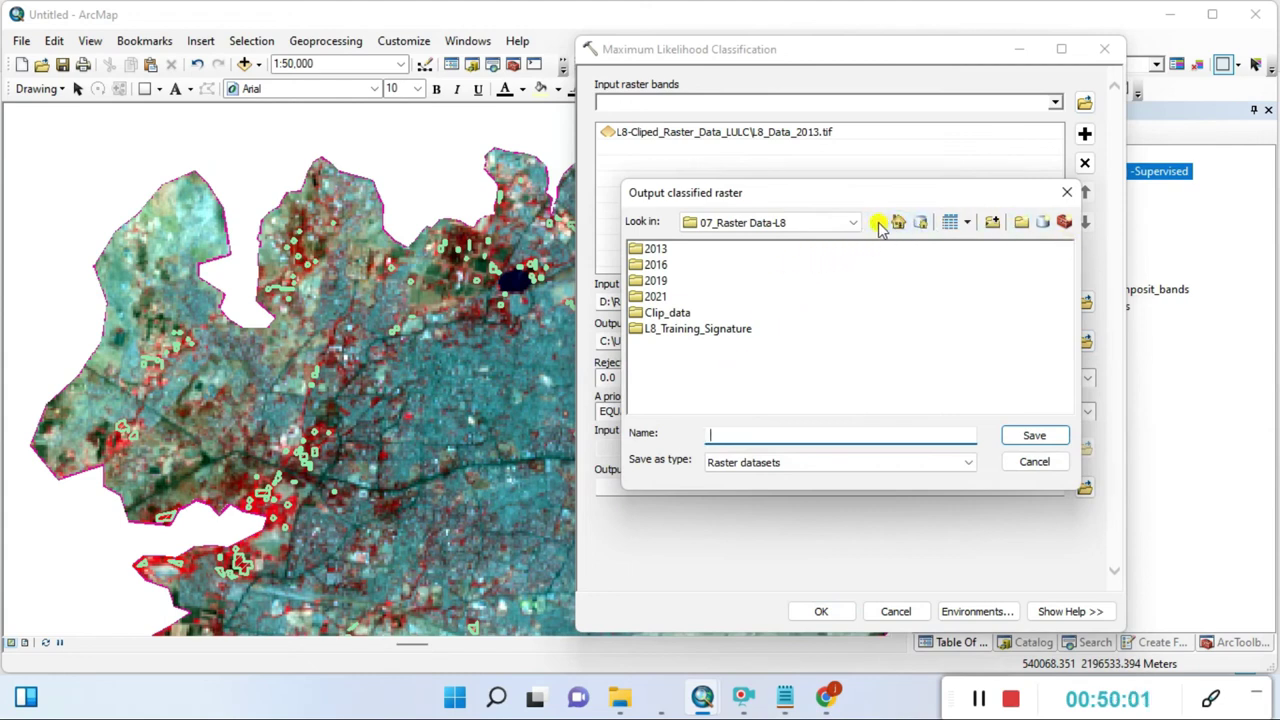
left_click(1020, 222)
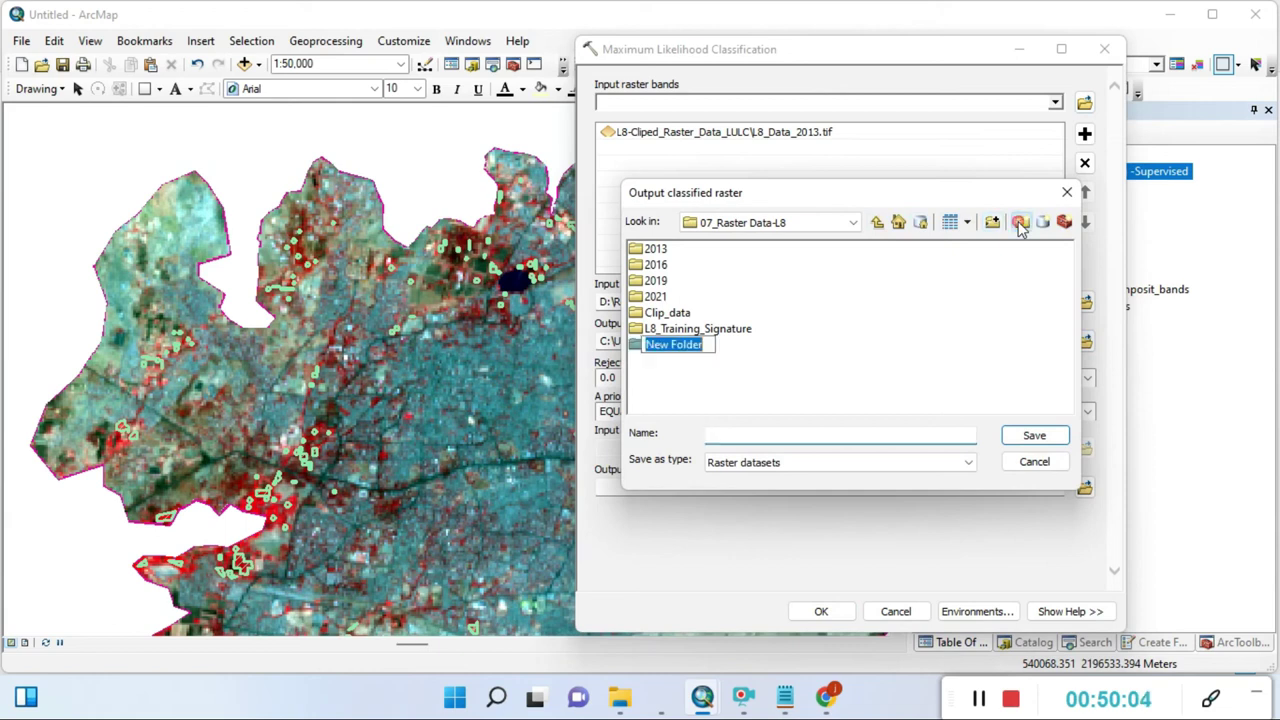
type("R")
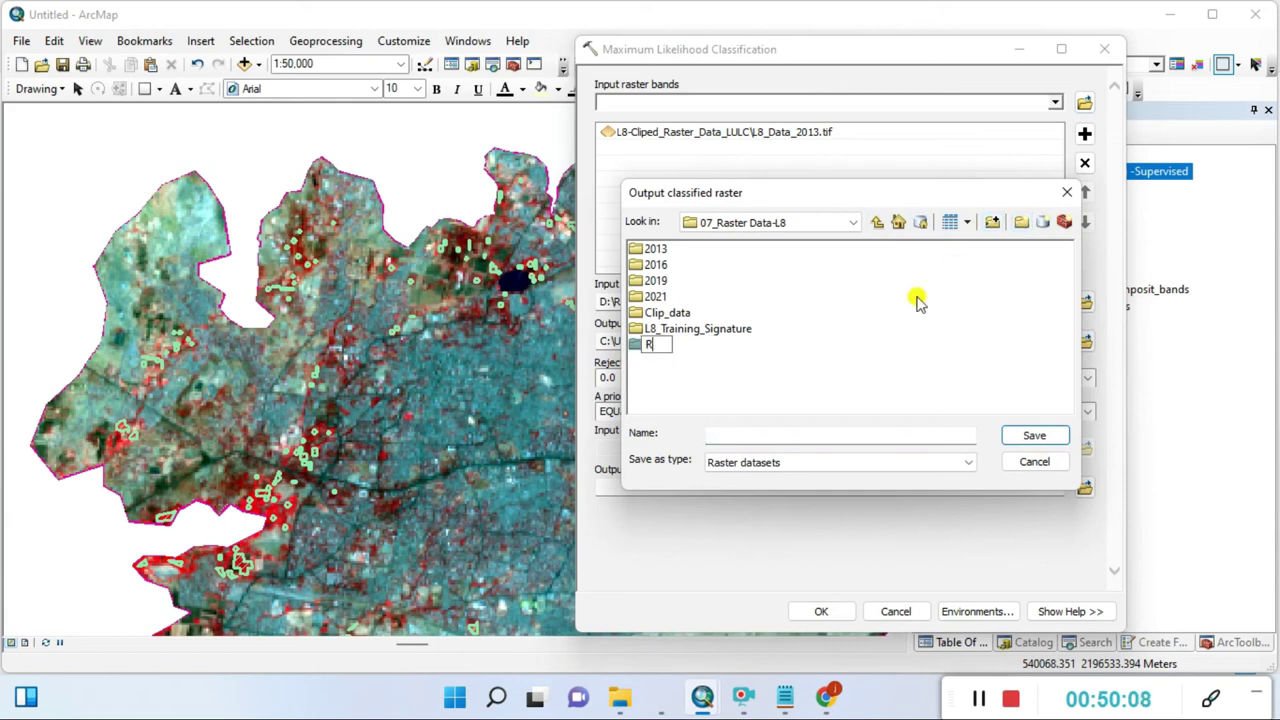
type("esult")
left_click(709, 371)
double_click(652, 345)
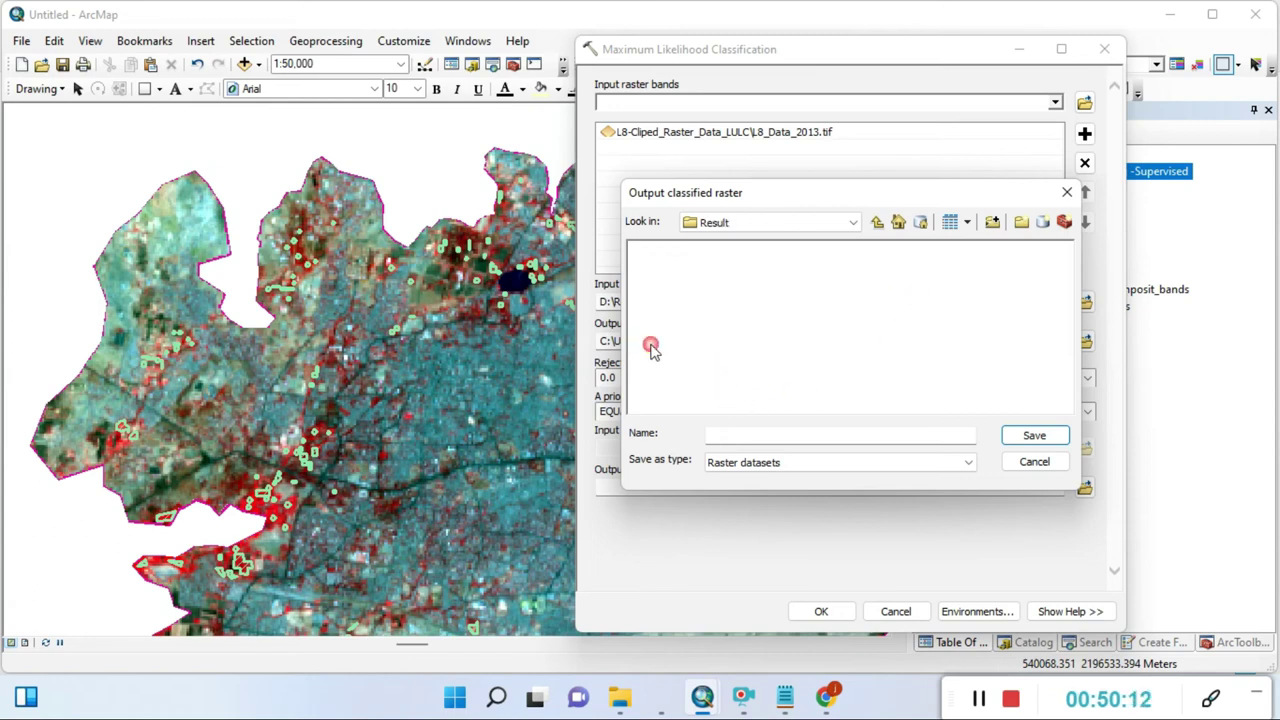
Step: Create a "Supervised" folder inside Result, add a "2013" folder within it, and open that folder
left_click(1021, 221)
type("Supe")
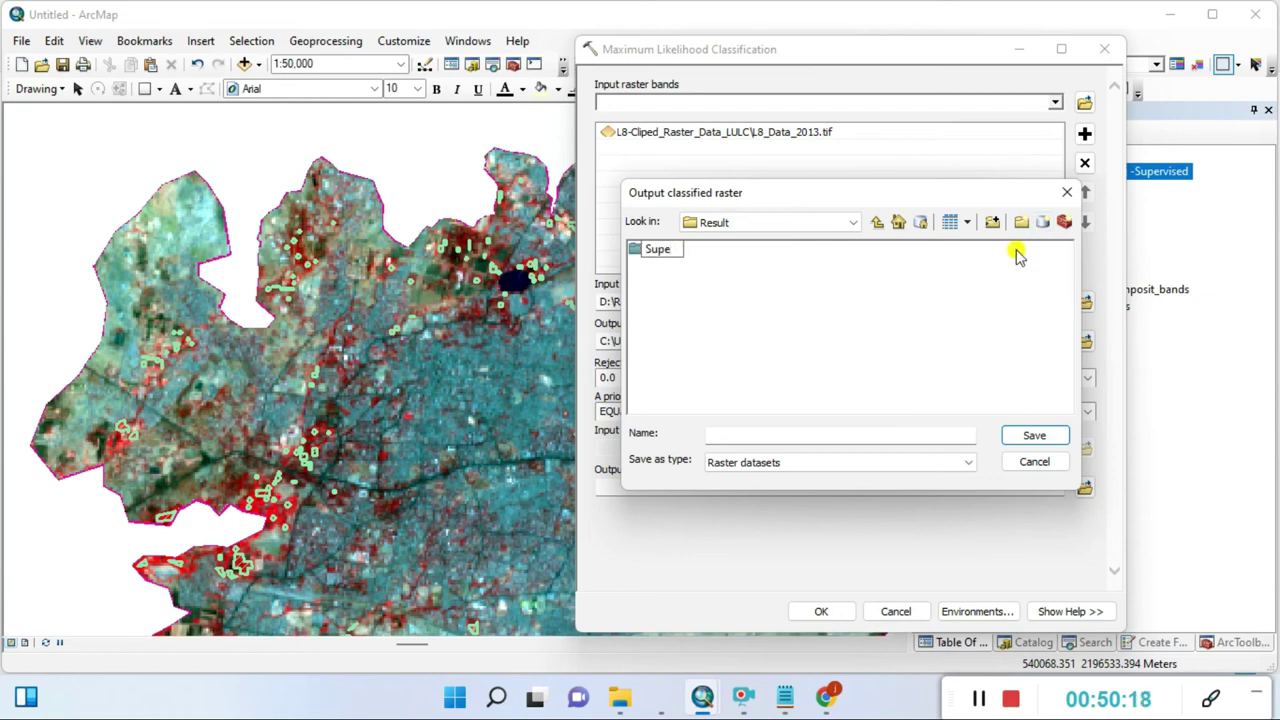
type("rvised")
left_click(786, 340)
double_click(652, 249)
left_click(1021, 222)
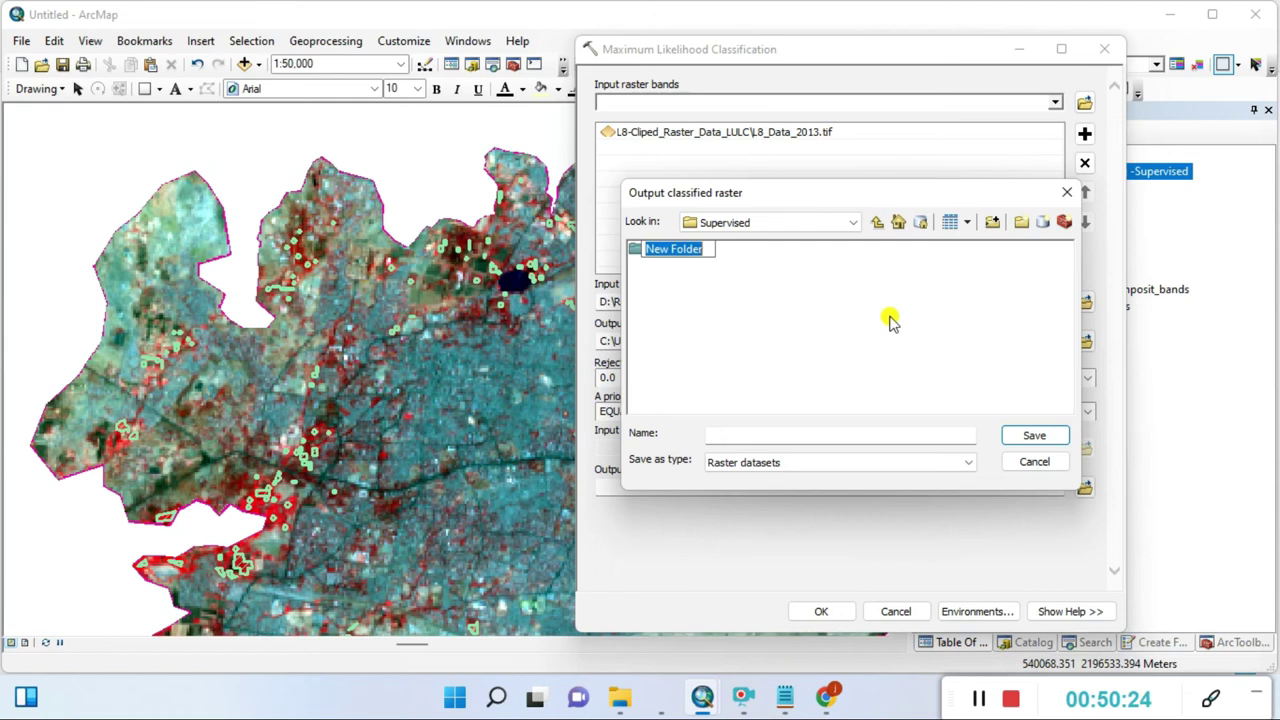
type("2013")
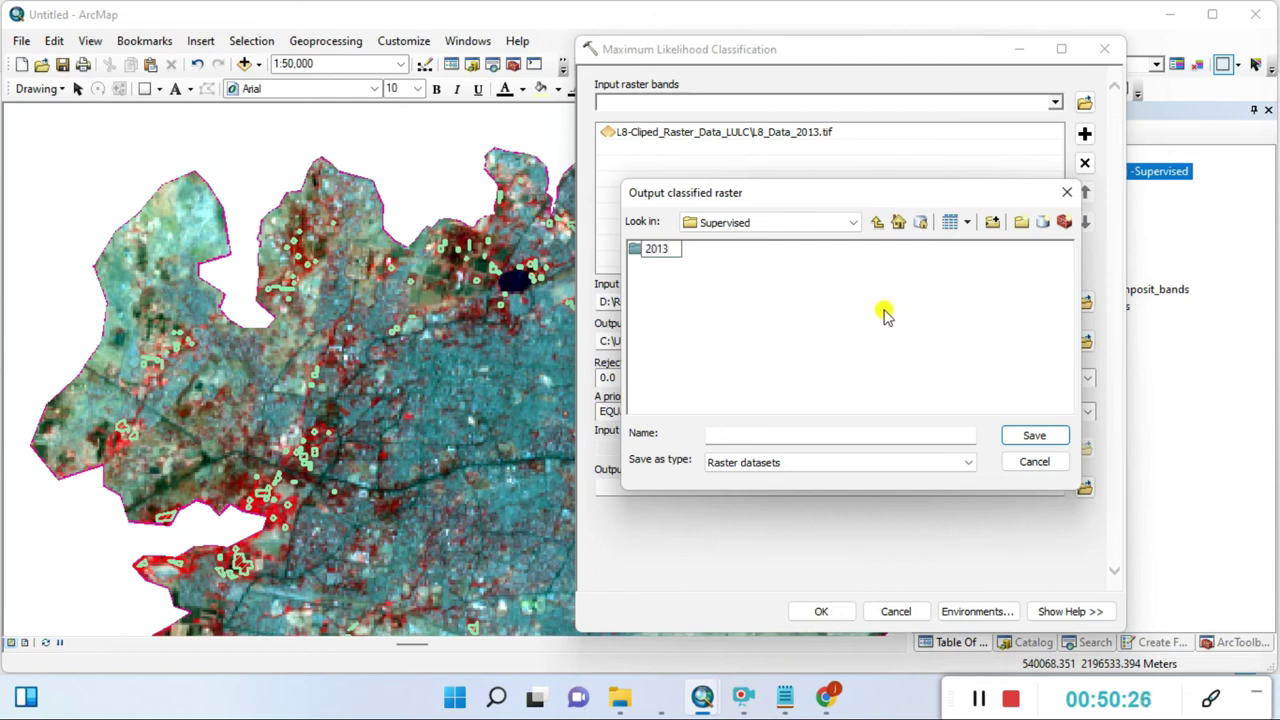
left_click(876, 314)
double_click(646, 252)
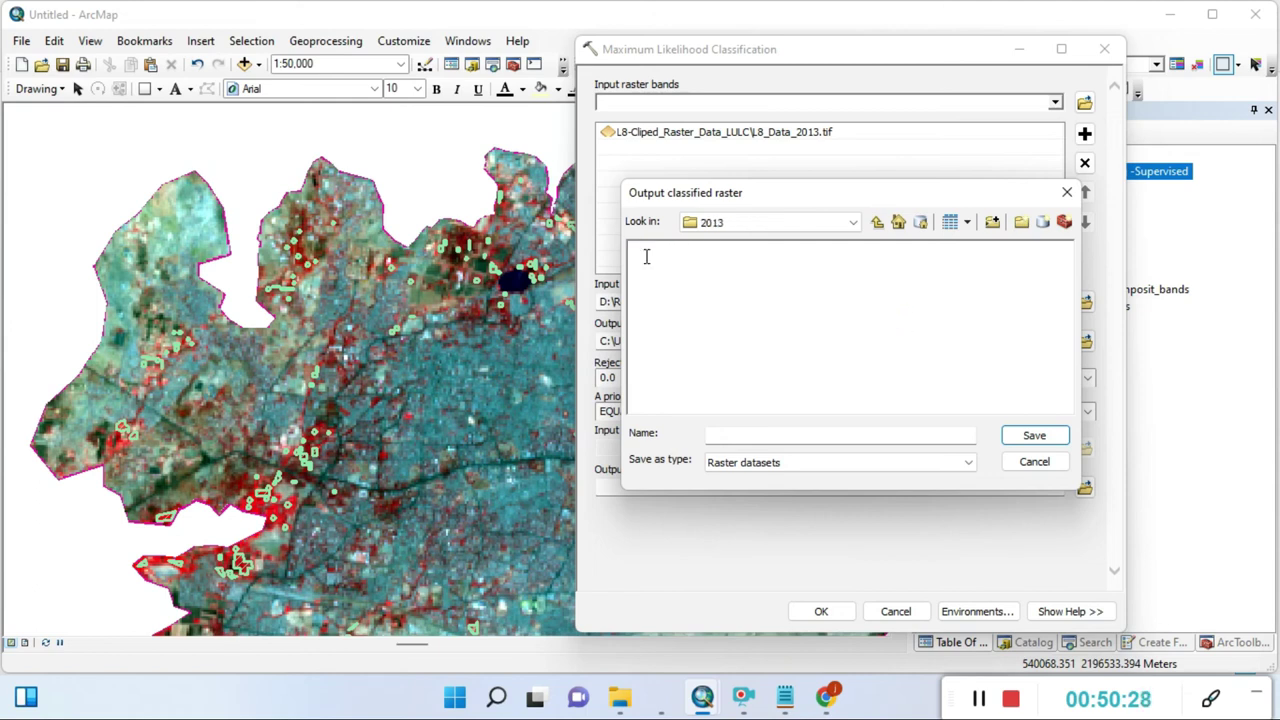
Step: Set the output classified raster to MLC_2013.tif in the Result\Supervised\2013 folder
left_click(755, 440)
type("2013")
key("Return")
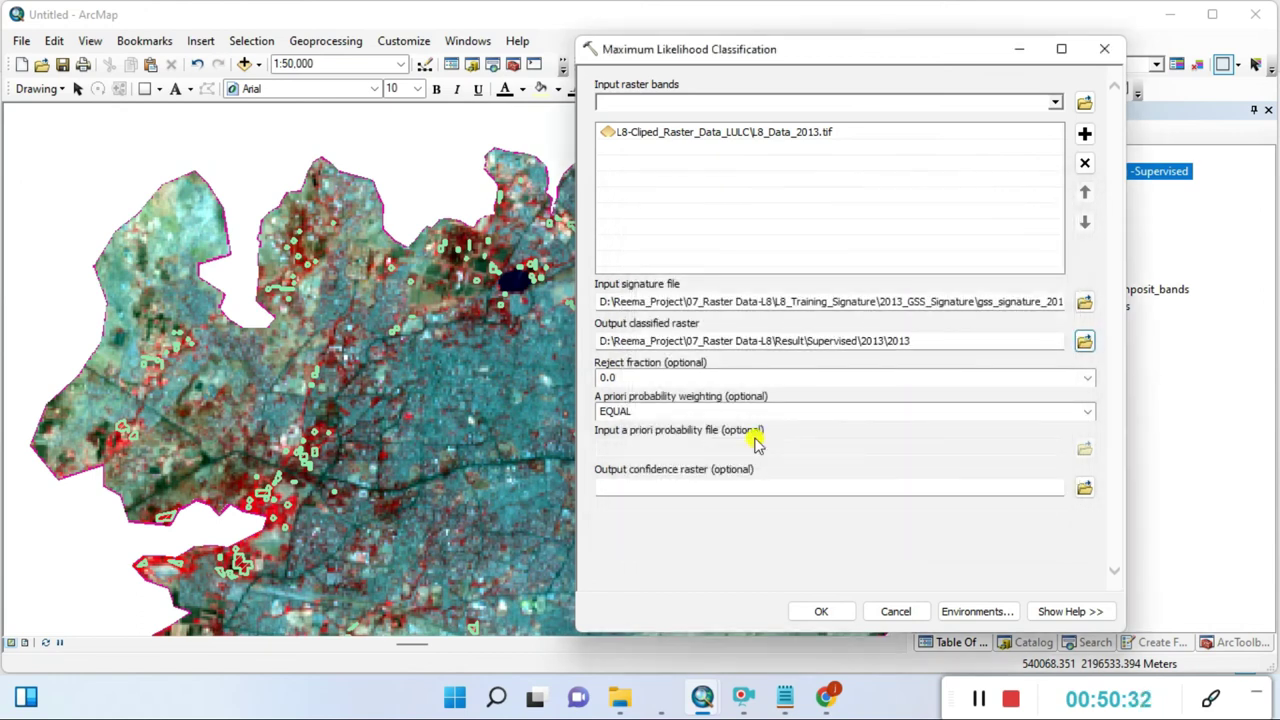
left_click(1001, 336)
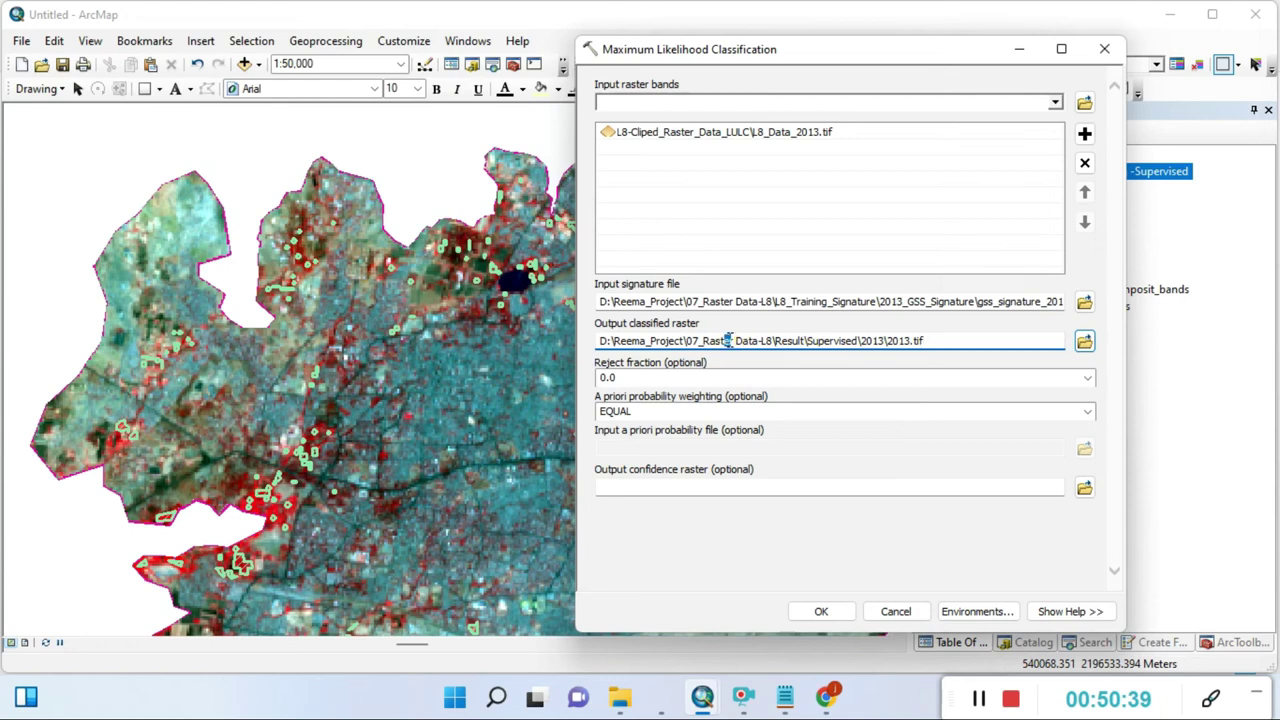
left_click_drag(729, 340, 928, 344)
left_click(880, 426)
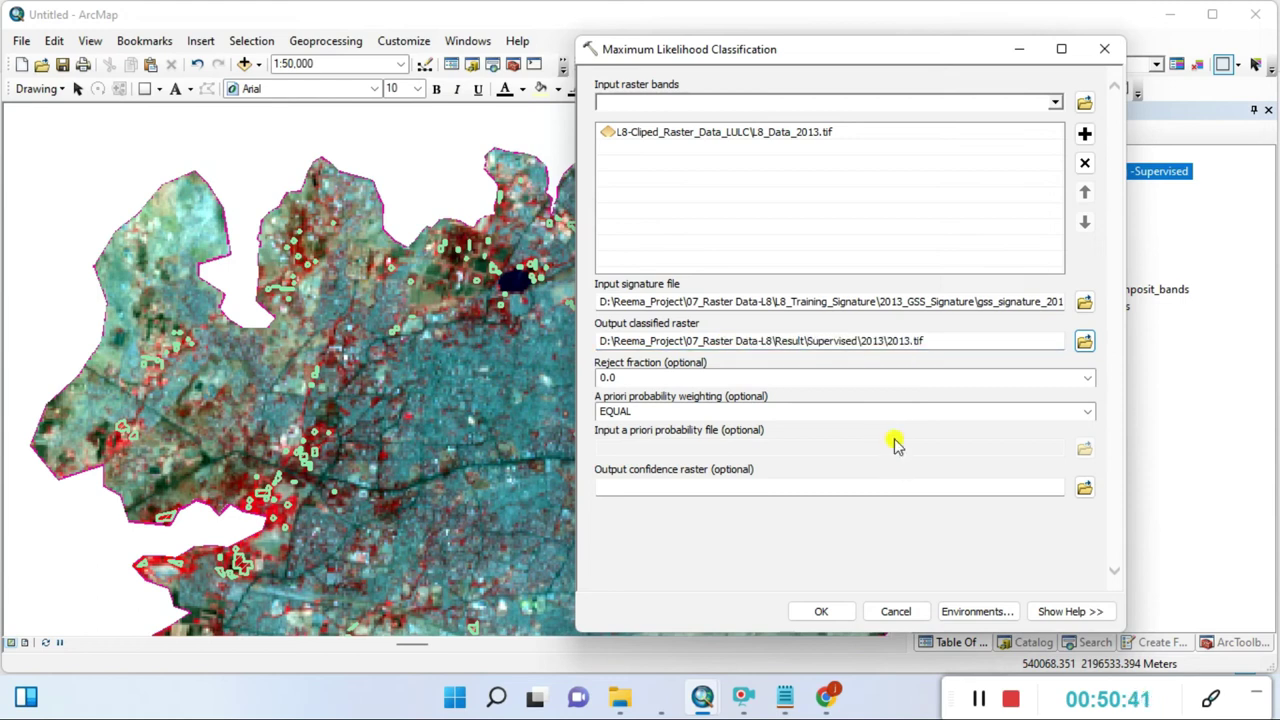
left_click(888, 340)
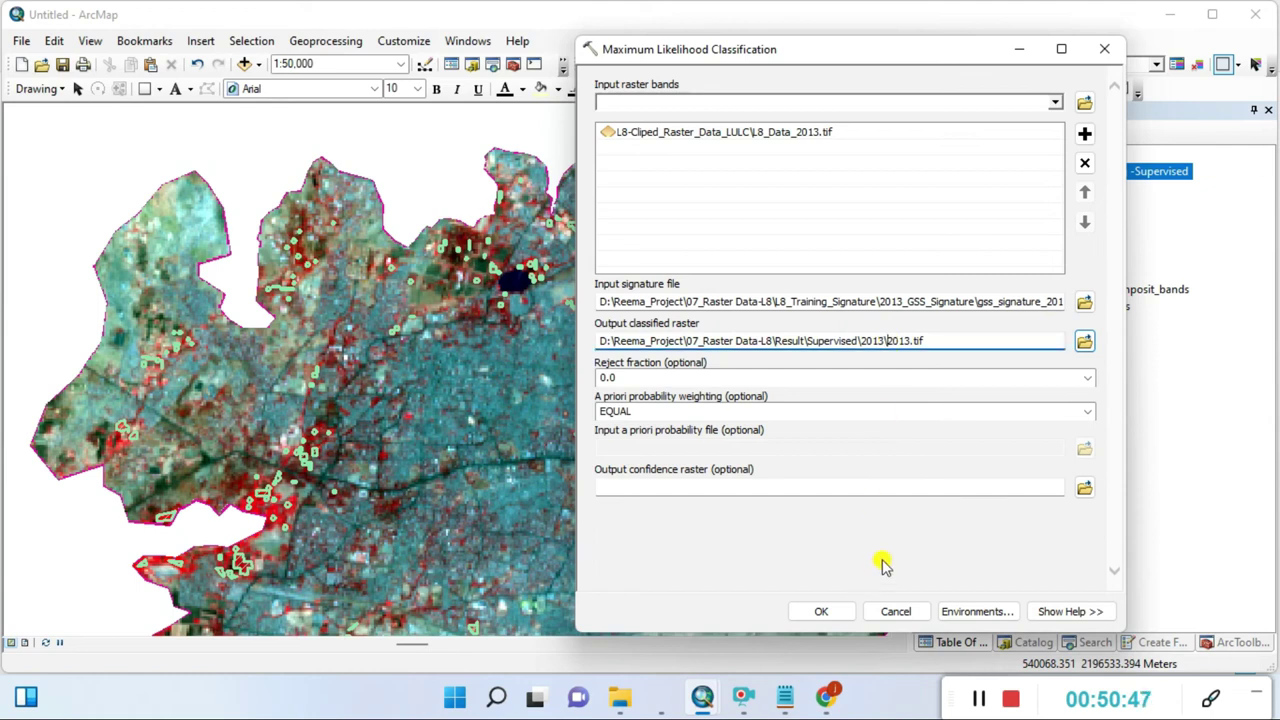
type("MLC_")
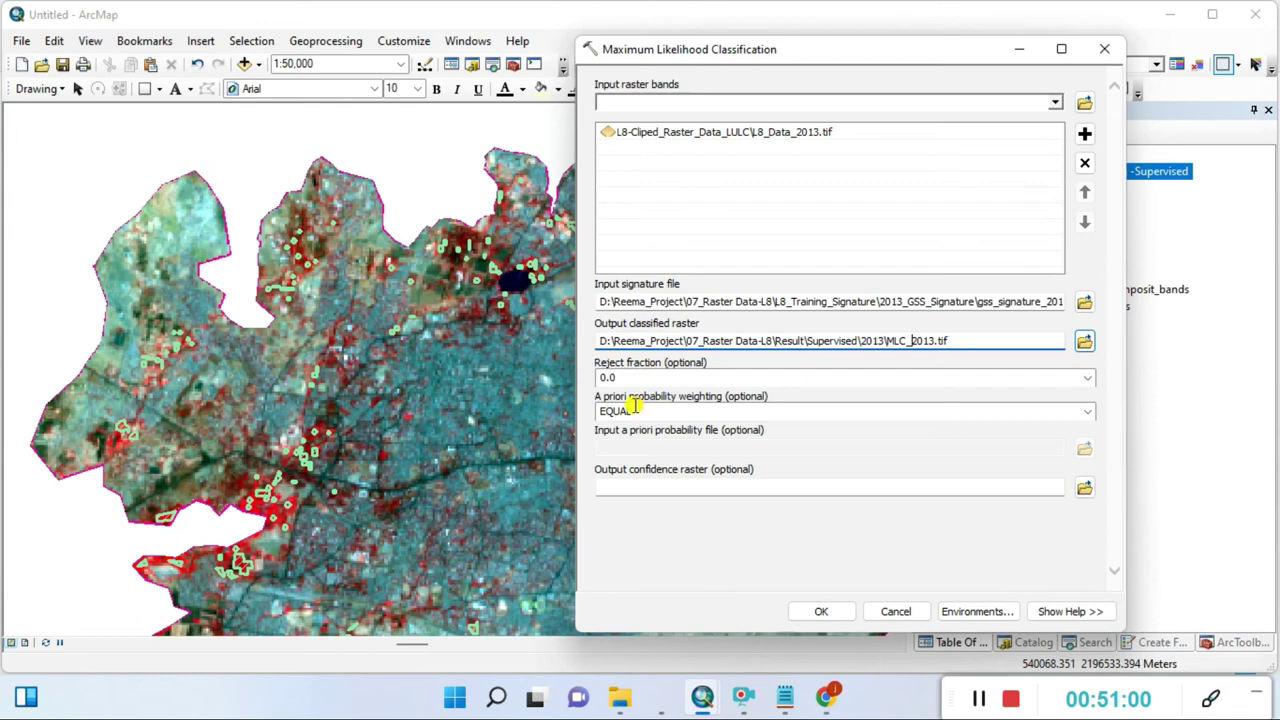
Step: Keep the a priori probability weighting at EQUAL and run the Maximum Likelihood Classification
left_click(1086, 412)
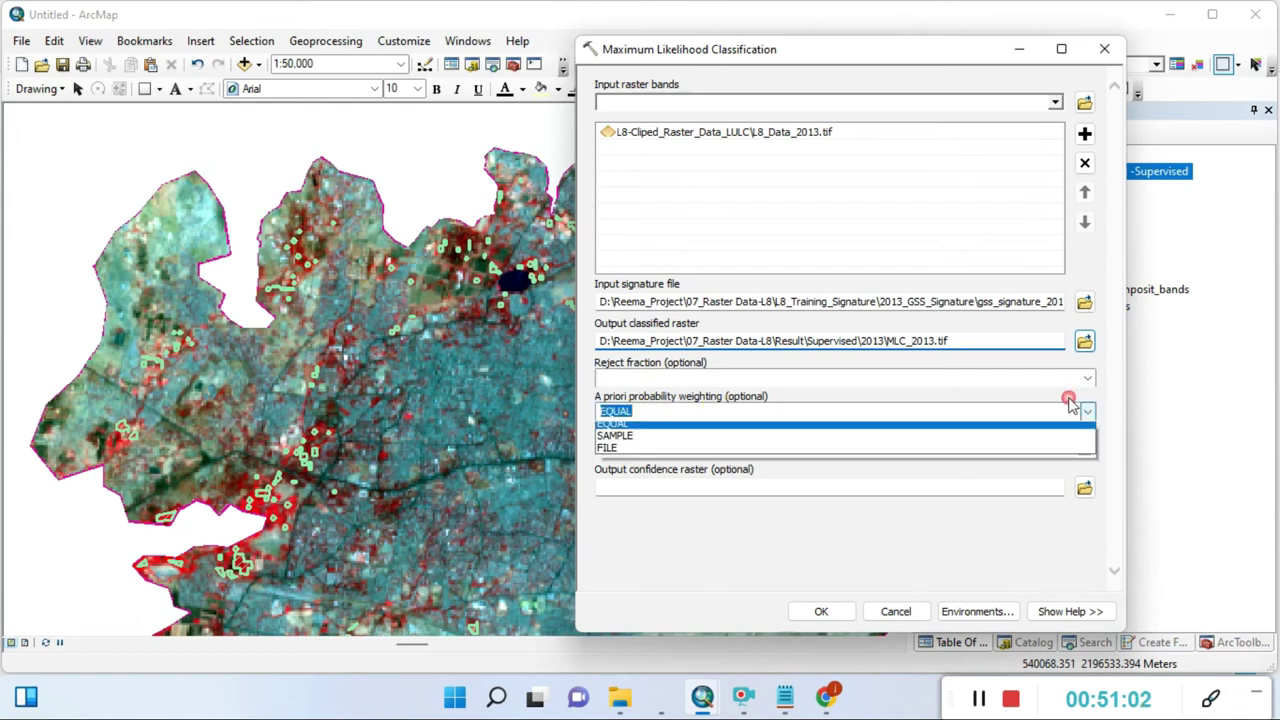
left_click(1086, 414)
left_click(1086, 414)
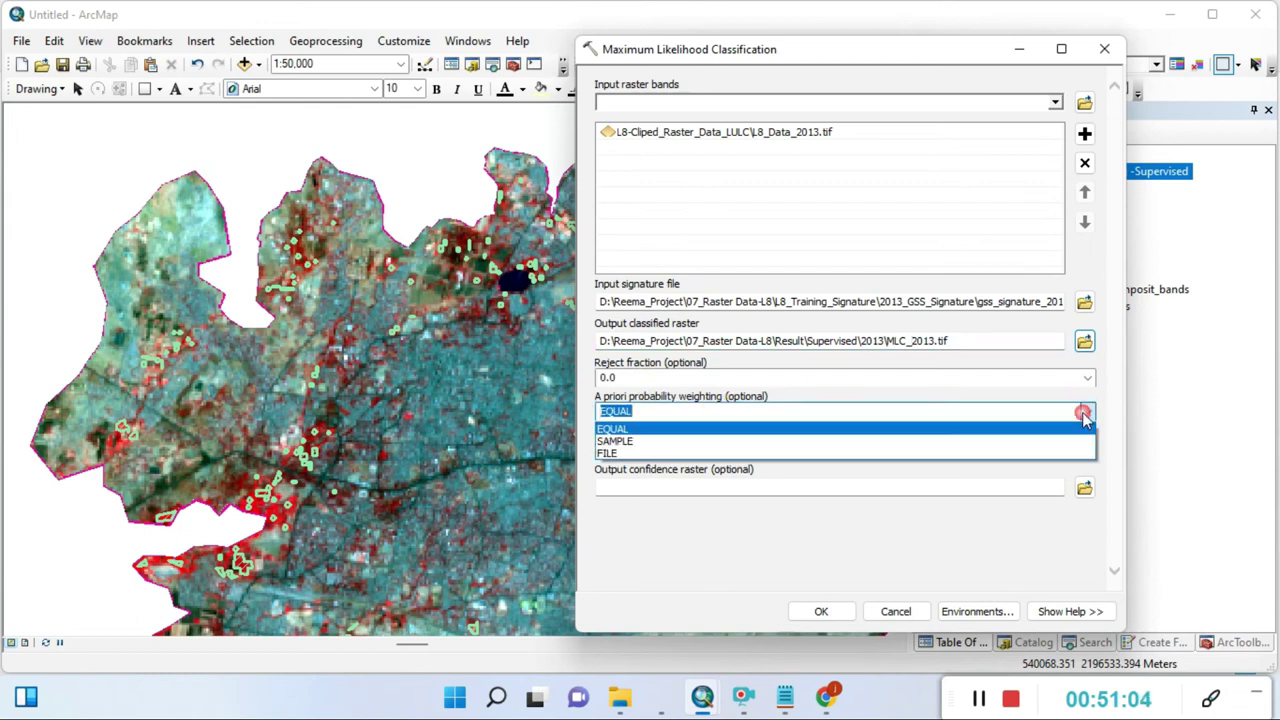
left_click(1086, 414)
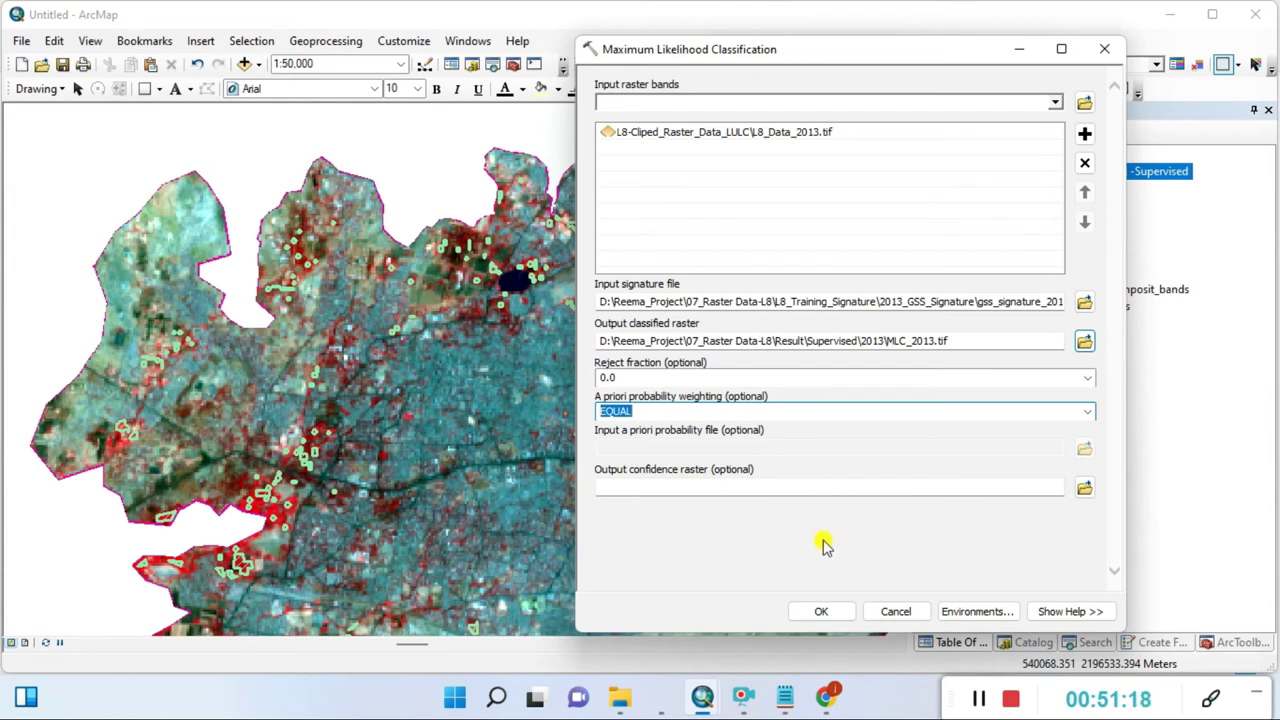
left_click(822, 612)
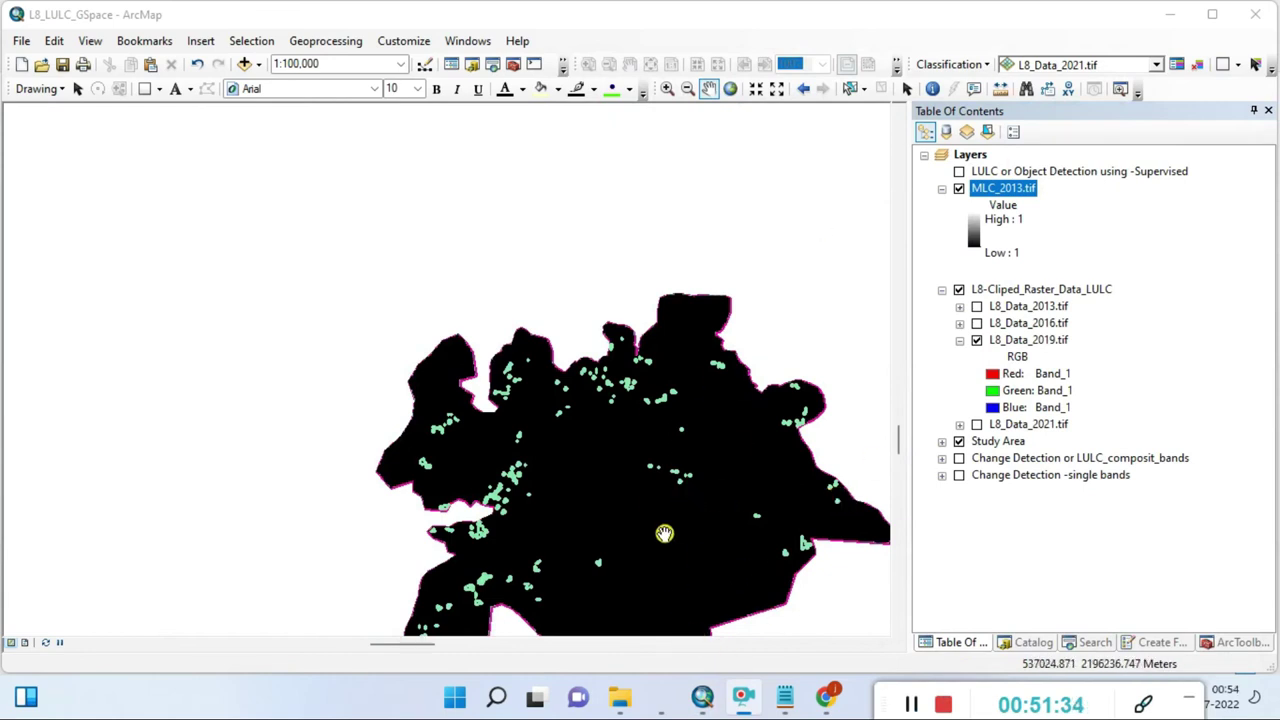
scroll(650, 500, "down", 2)
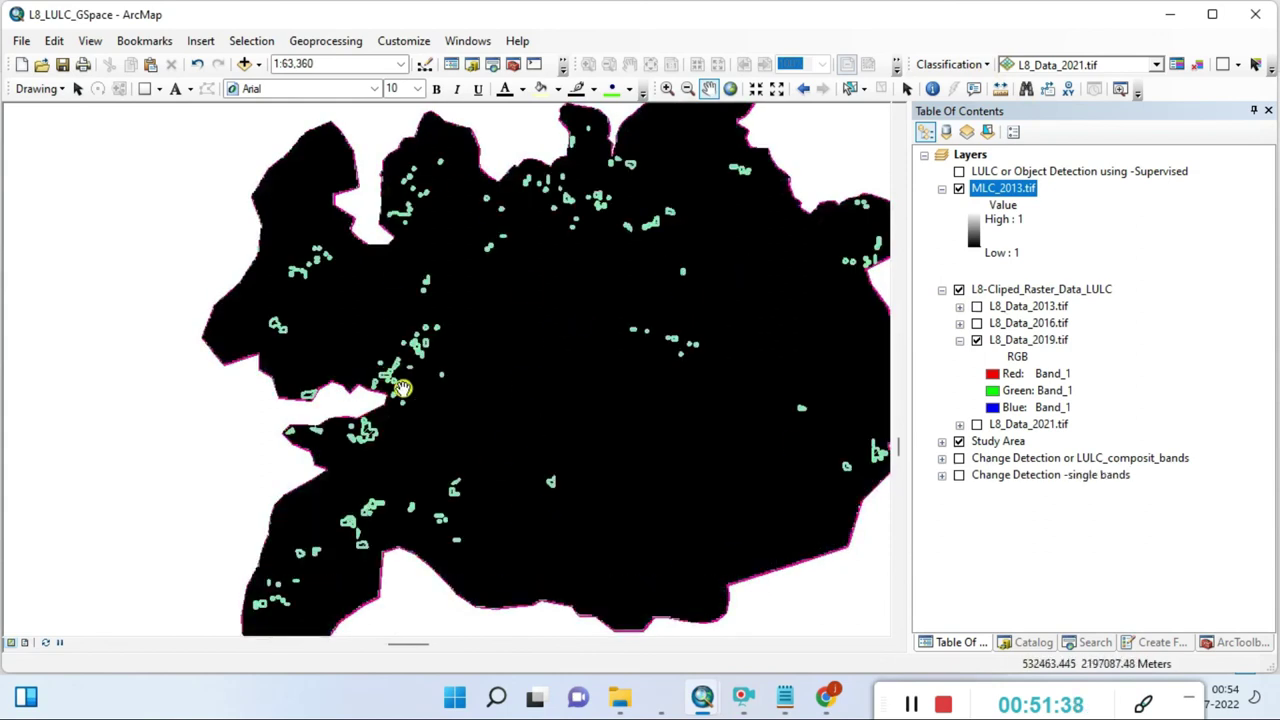
double_click(973, 232)
left_click(1138, 241)
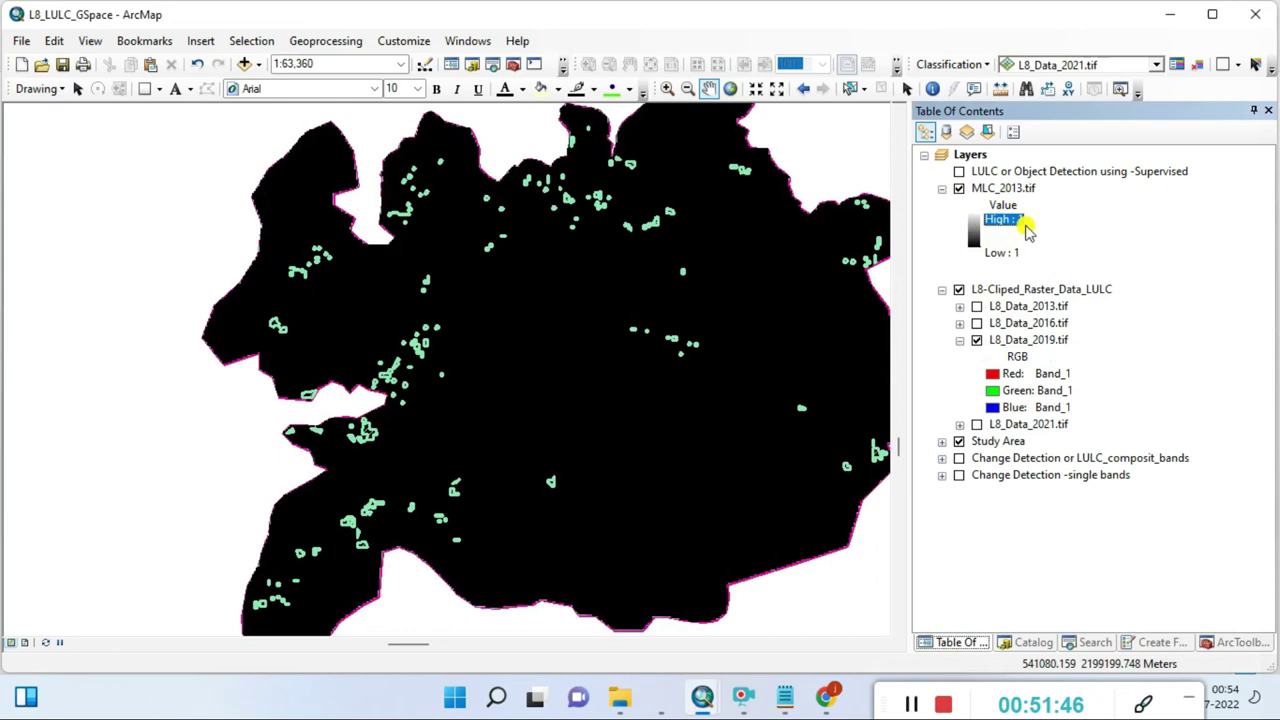
Step: Switch the classification image layer to L8_Data_2013.tif and start another Maximum Likelihood Classification on it
left_click(983, 66)
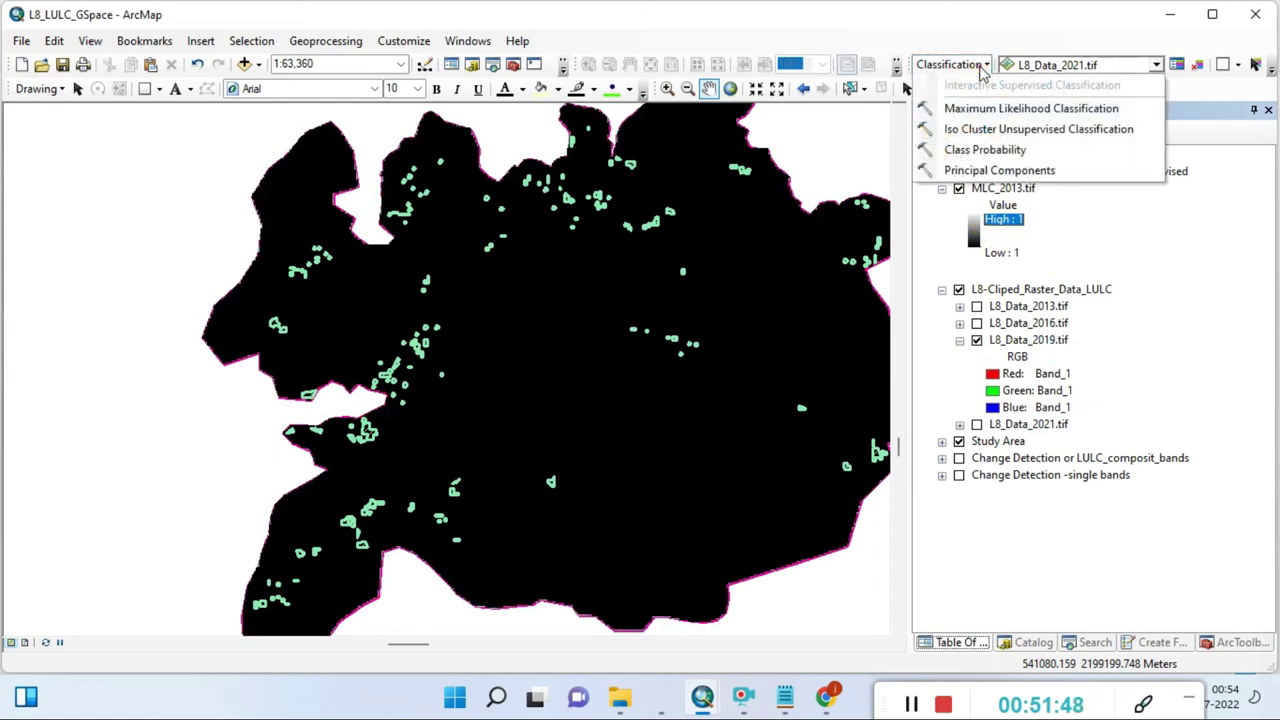
left_click(971, 107)
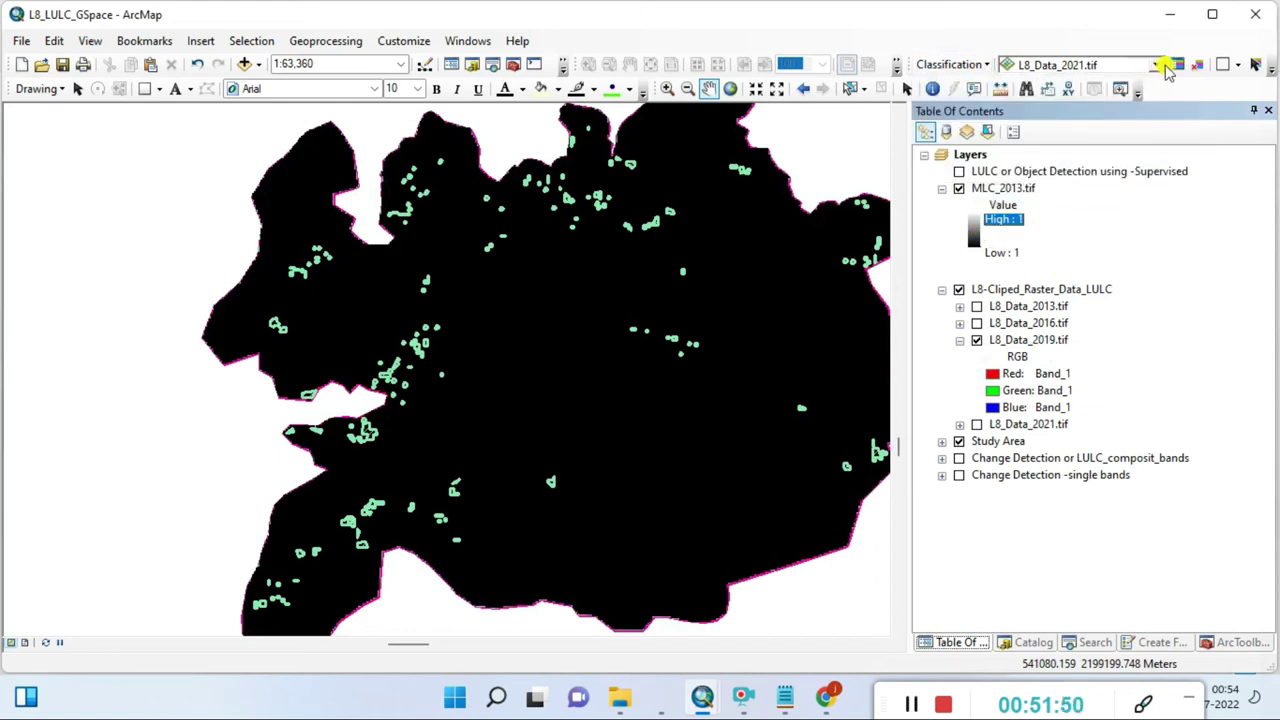
left_click(1157, 65)
left_click(1090, 118)
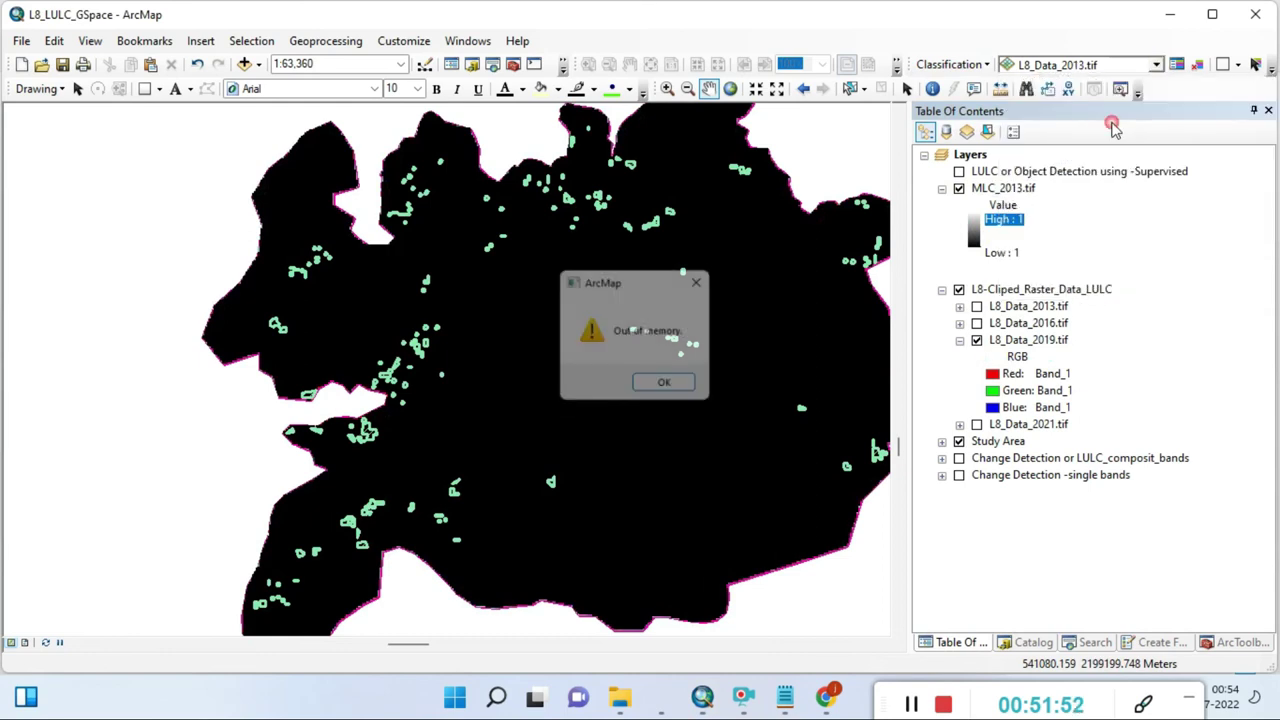
left_click(671, 389)
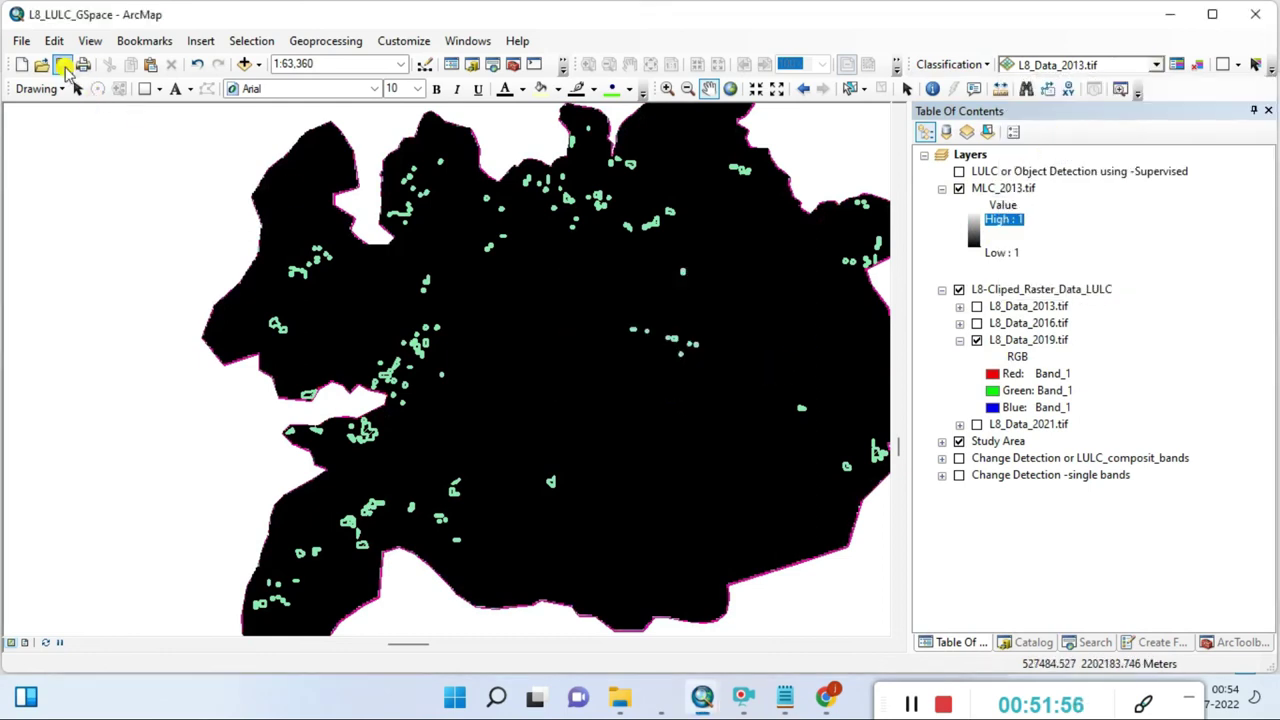
left_click(975, 64)
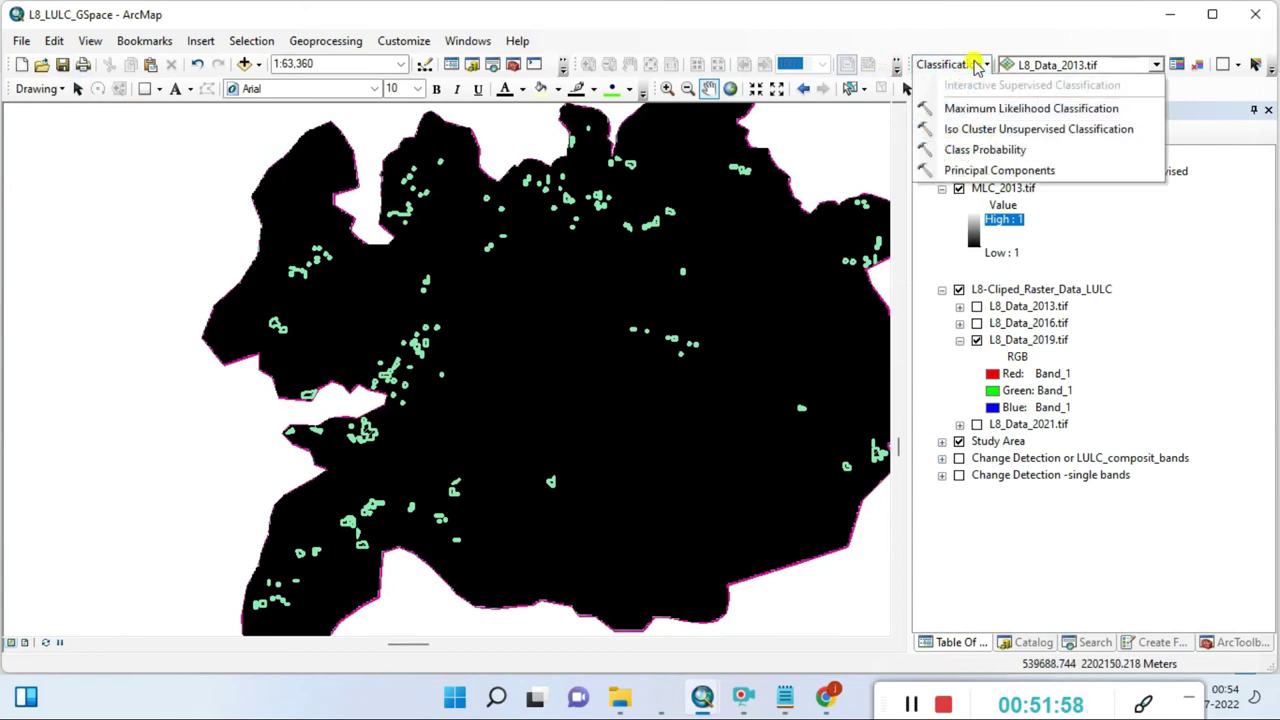
left_click(966, 108)
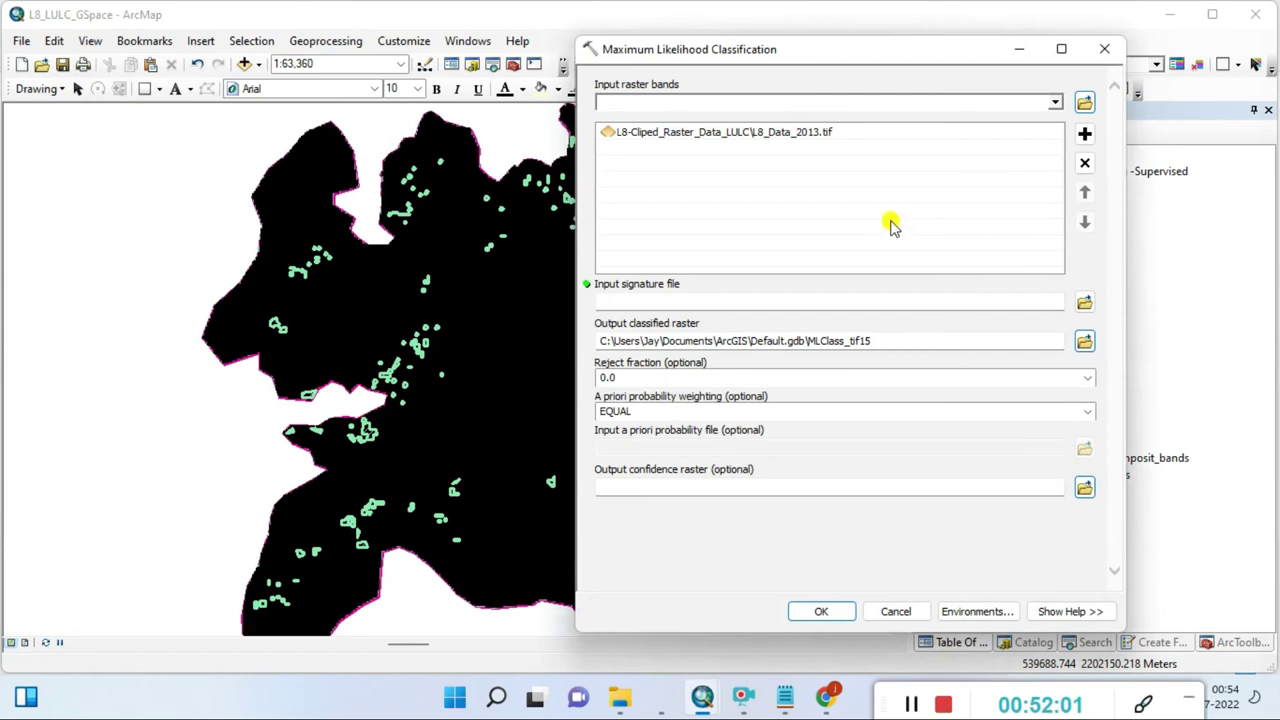
Step: Set the input signature file to gss_signature_2013.gsg from 2013_GSS_Signature and the reject fraction to 0.01
left_click(795, 140)
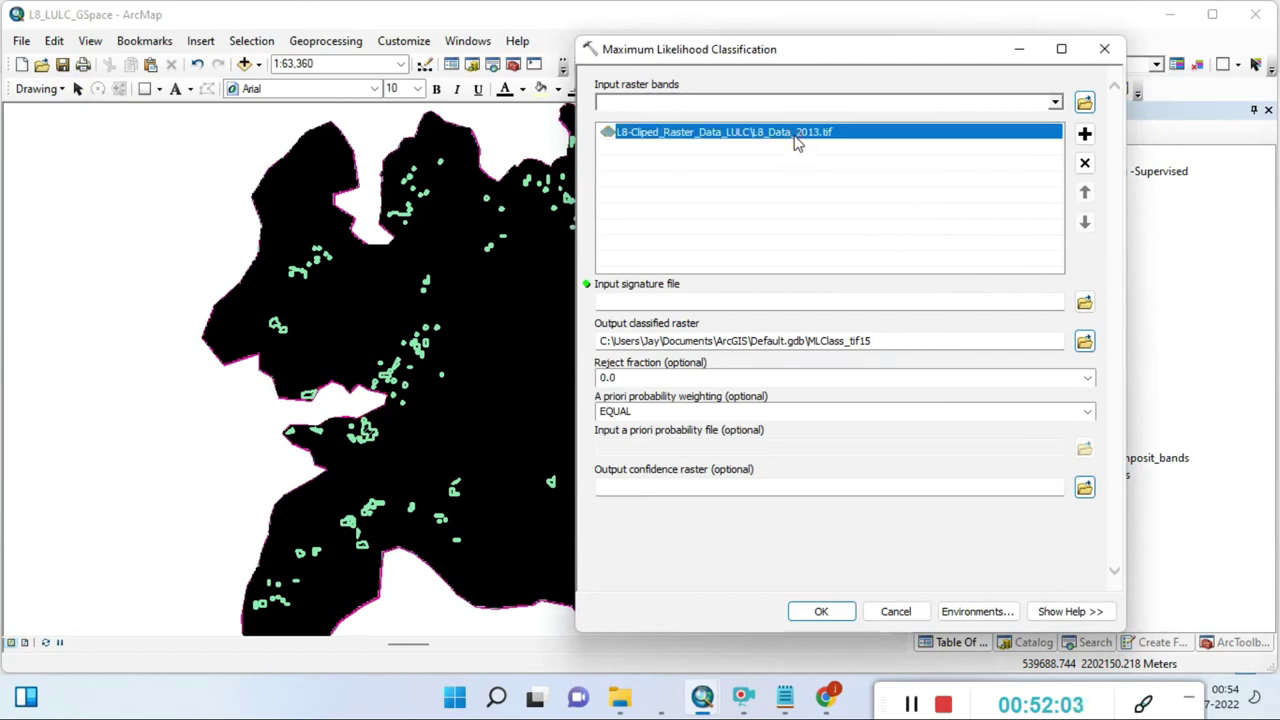
left_click(1043, 303)
key("ctrl+v")
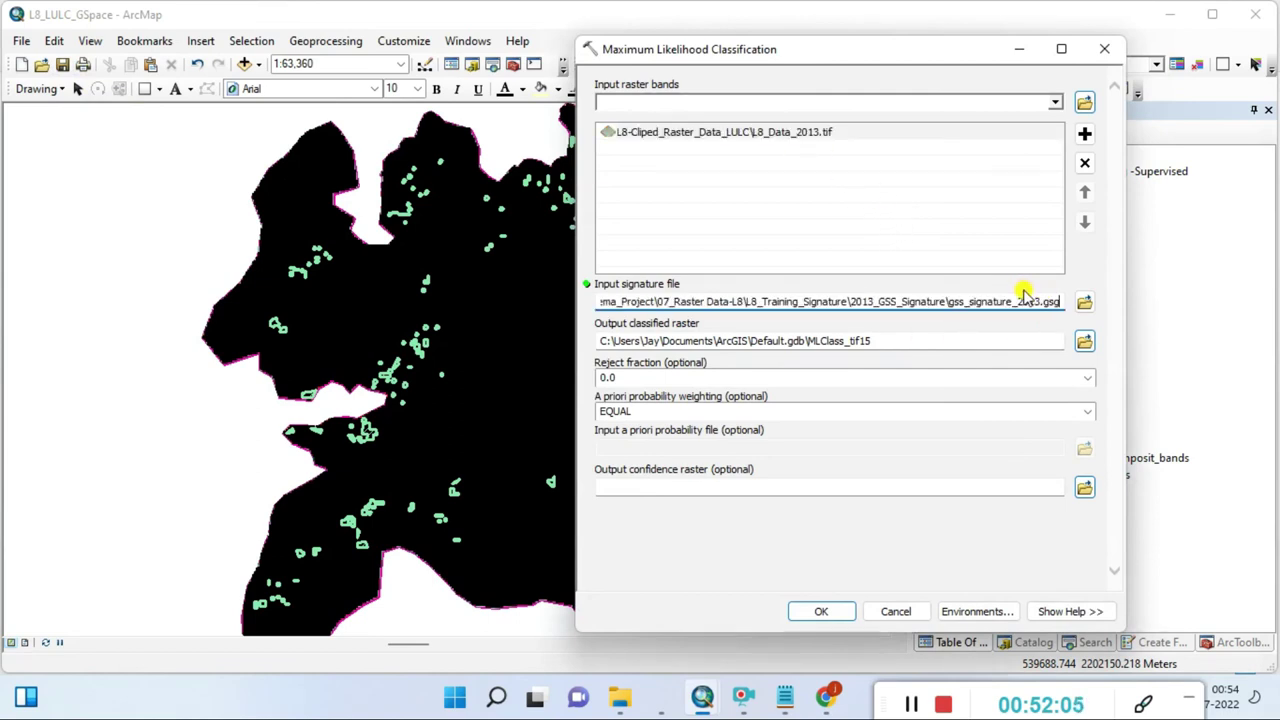
left_click(865, 341)
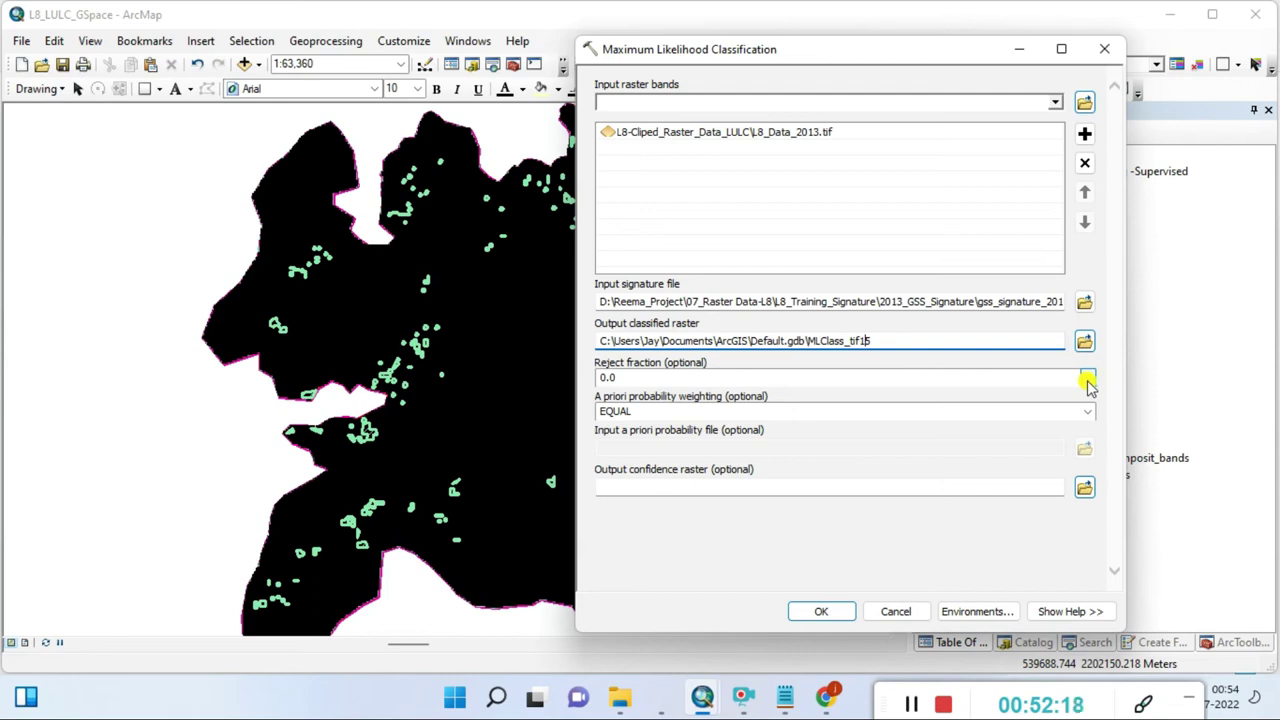
left_click(1087, 381)
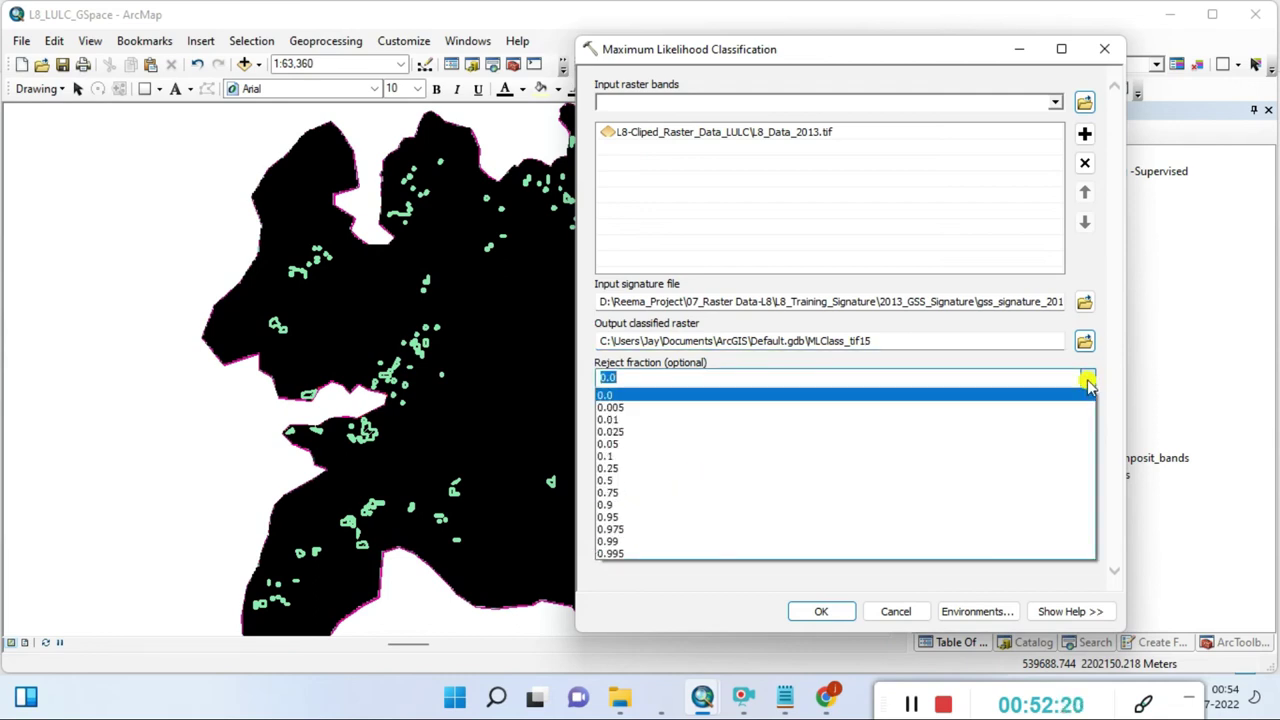
left_click(607, 420)
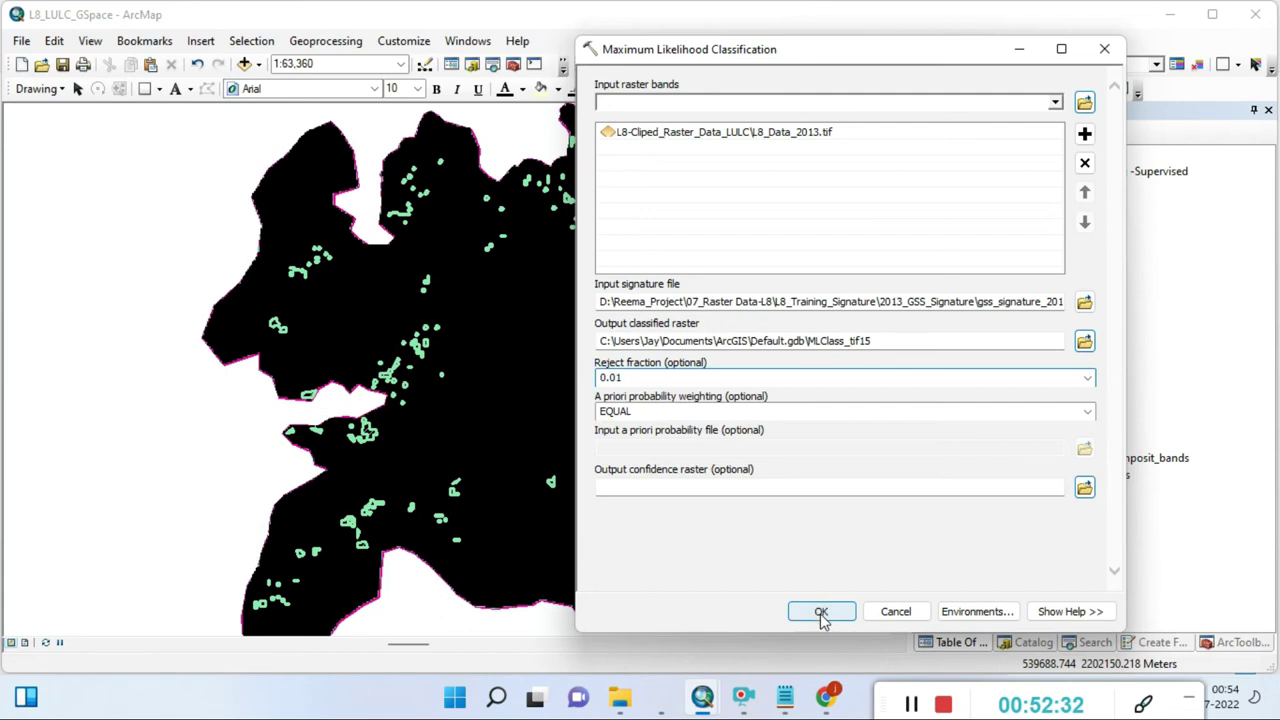
Step: Run the classification with the default output raster and hide the MLC_2013.tif layer
left_click(821, 613)
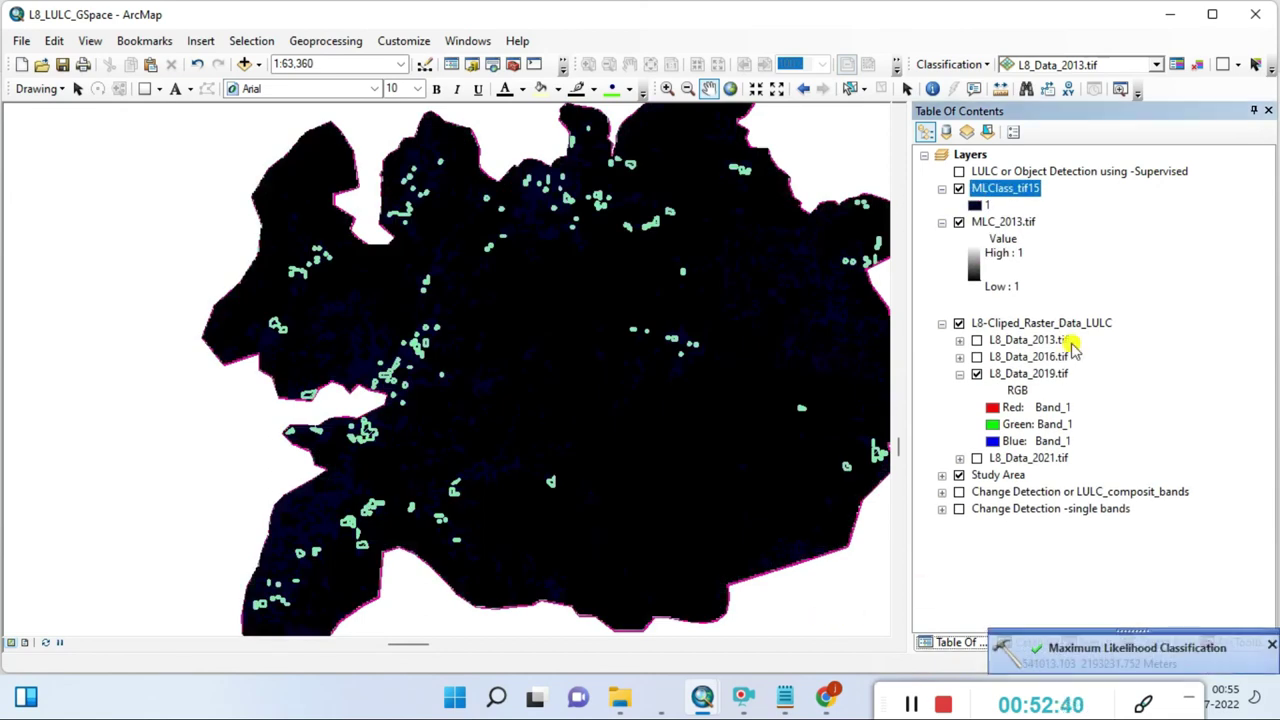
left_click(959, 222)
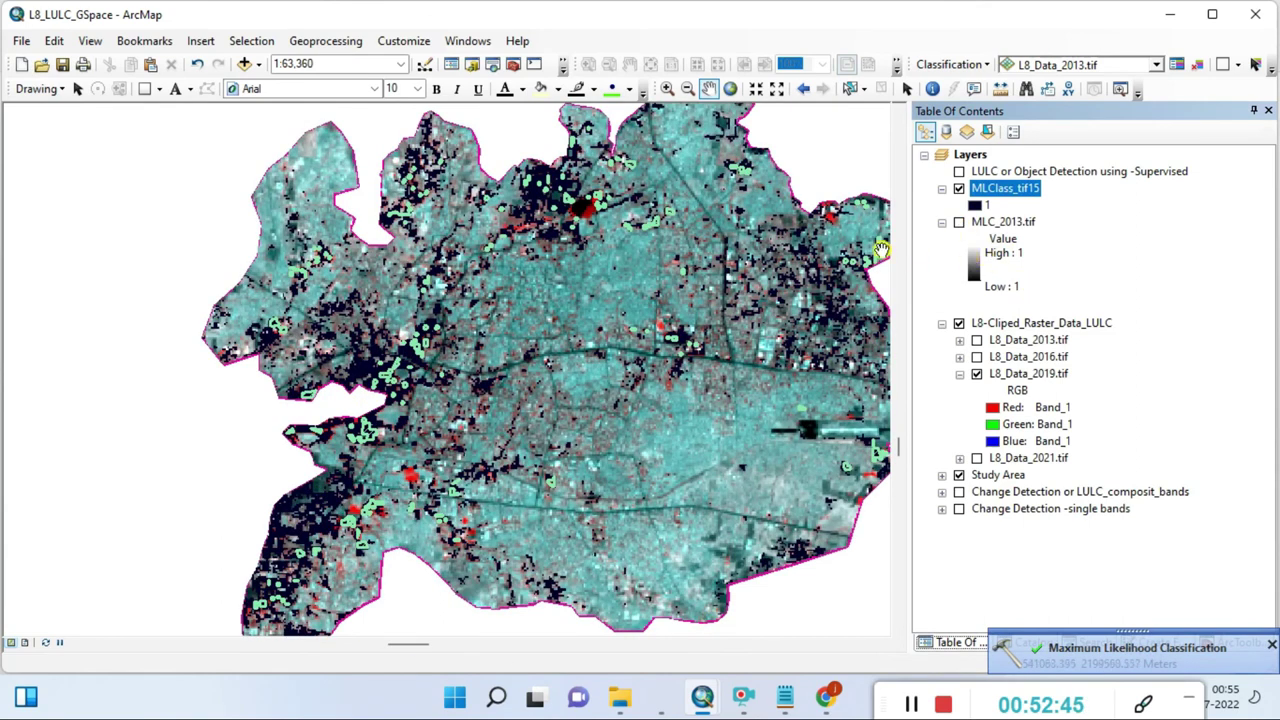
Step: Set the fill colour of class 1 in the MLClass_tif15 layer to yellow
left_click(976, 205)
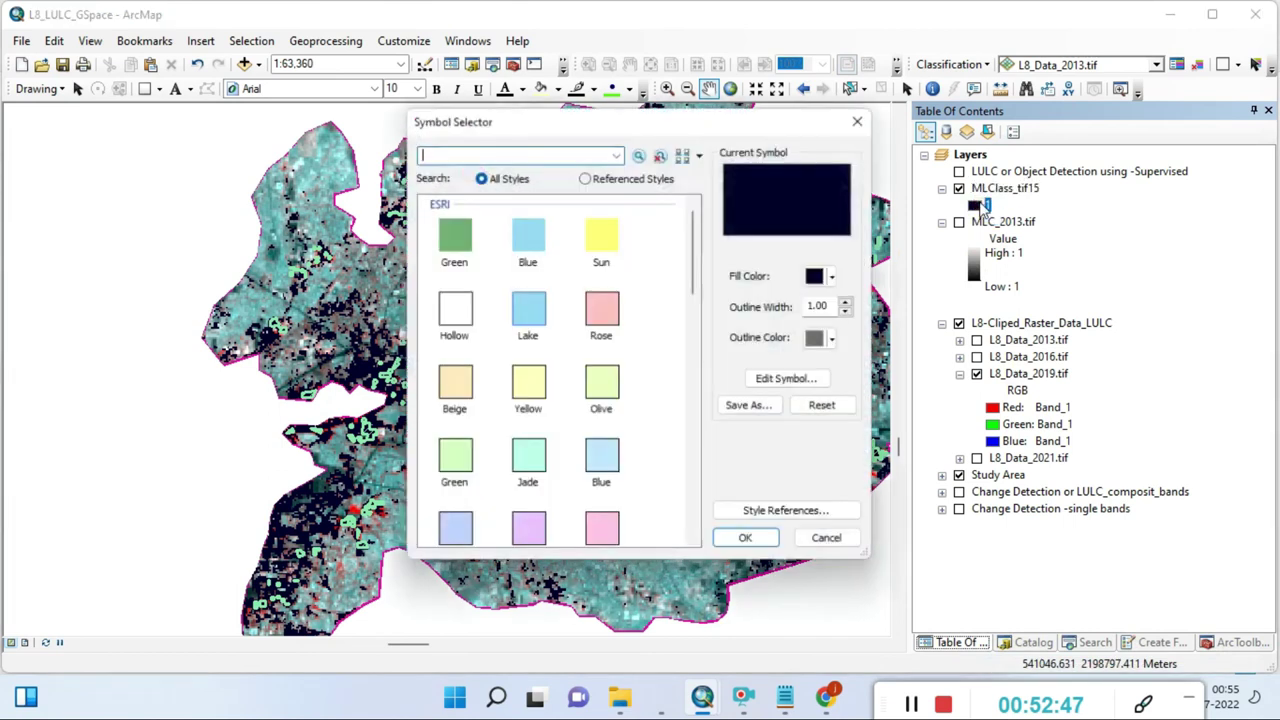
left_click(832, 276)
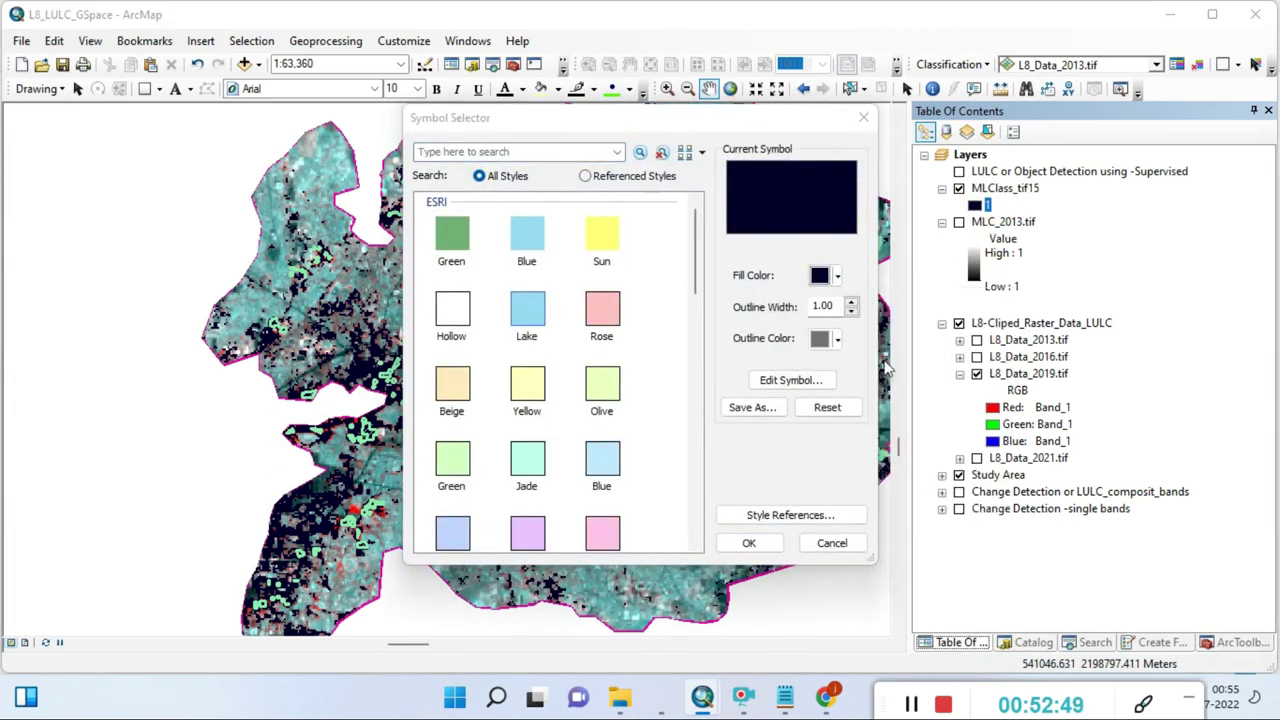
left_click(749, 542)
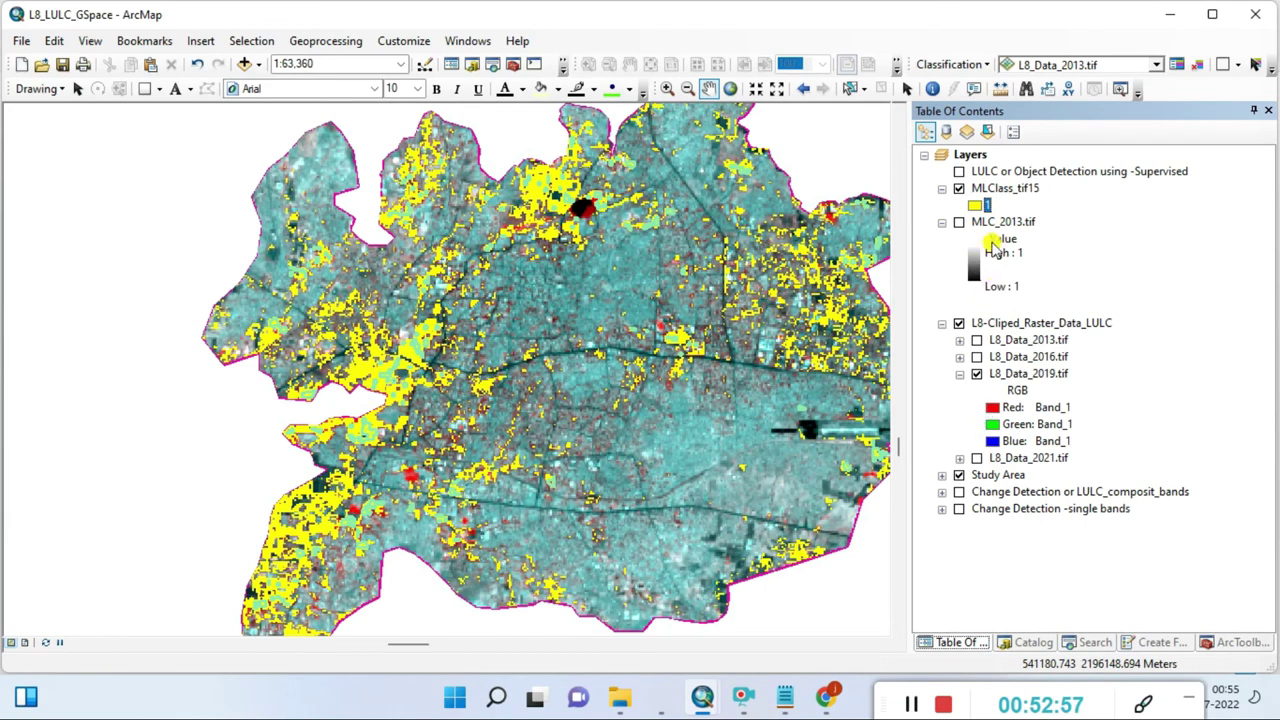
Step: Hide the L8-Cliped_Raster_Data_LULC group and set the fill colour of class 1 in MLClass_tif15 to green
left_click(958, 323)
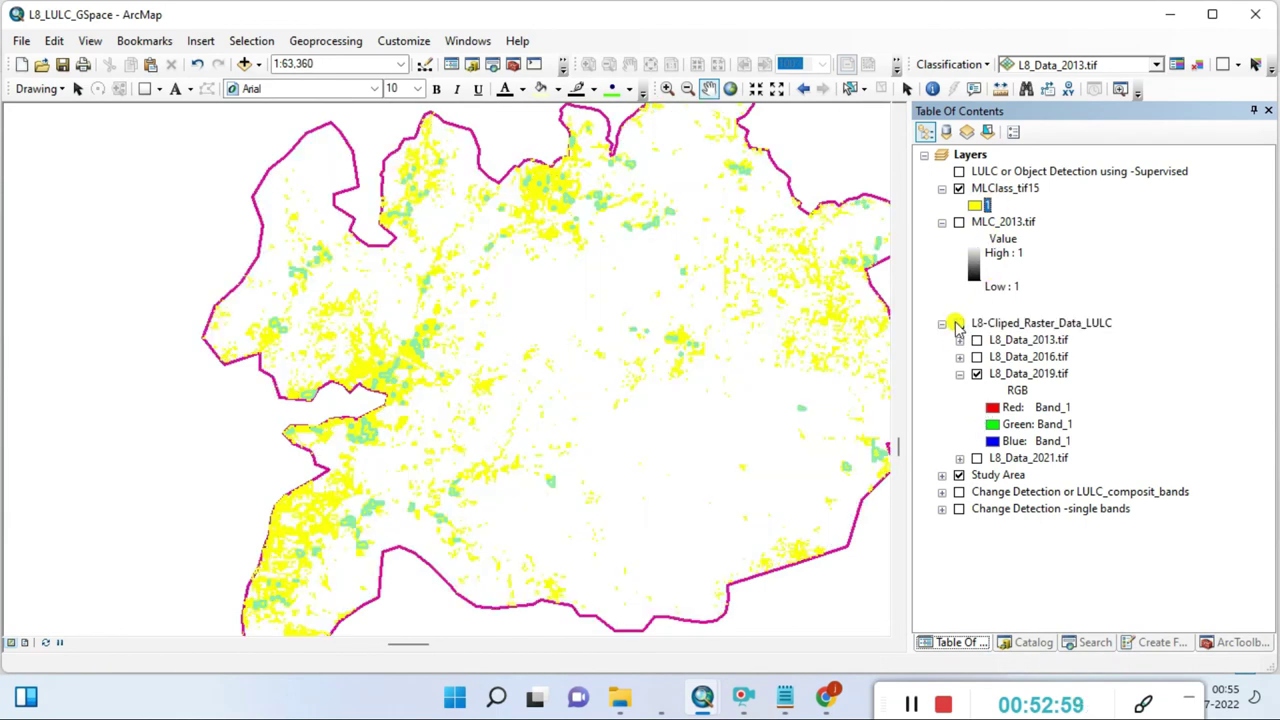
left_click(981, 207)
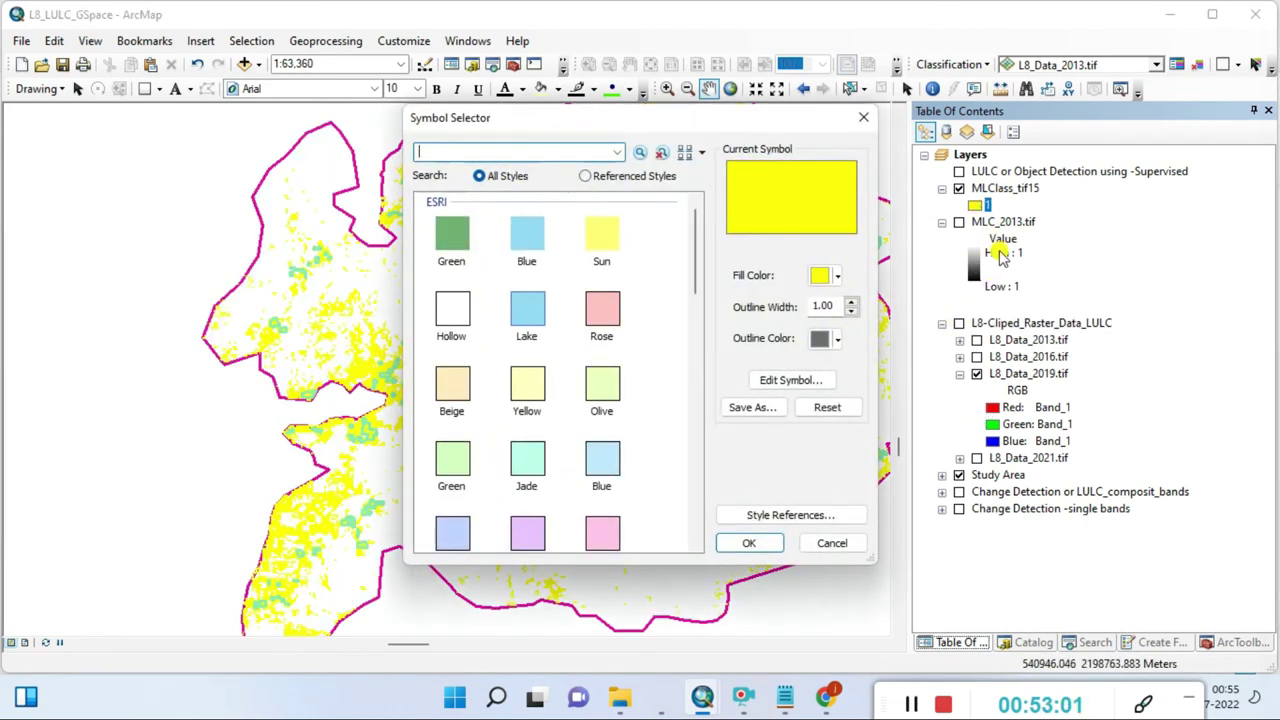
left_click(824, 276)
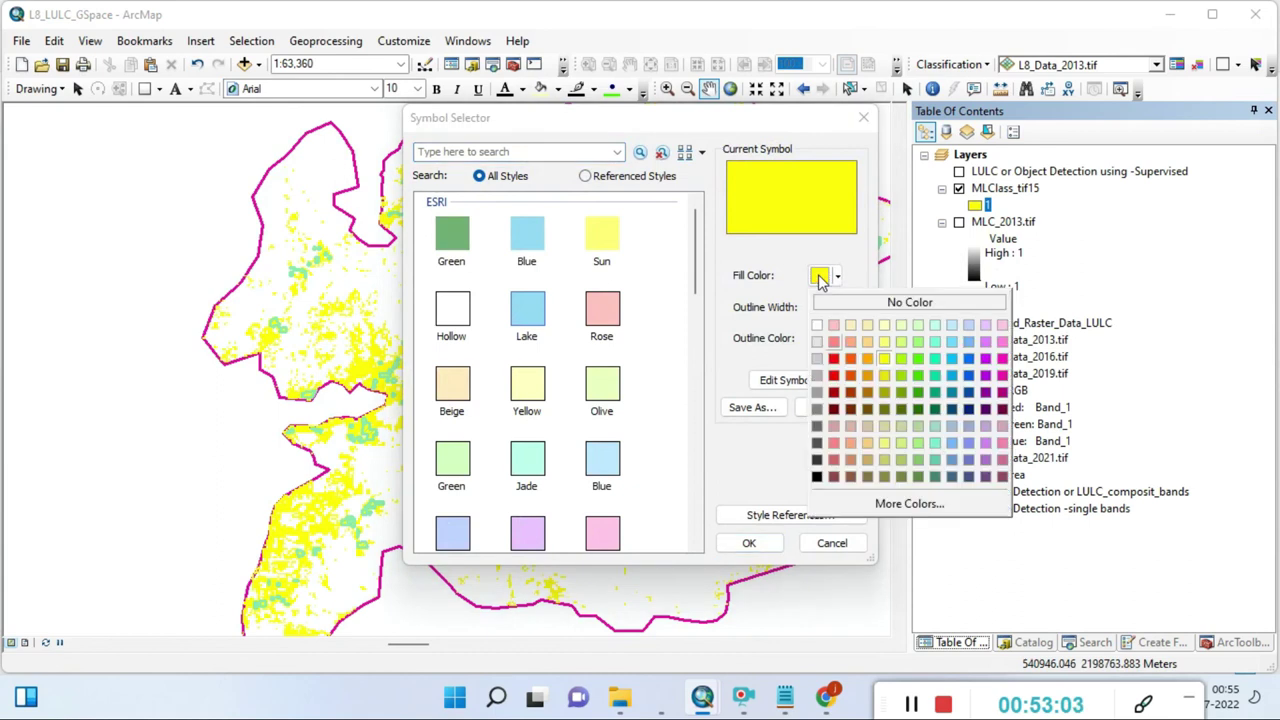
left_click(922, 378)
left_click(752, 545)
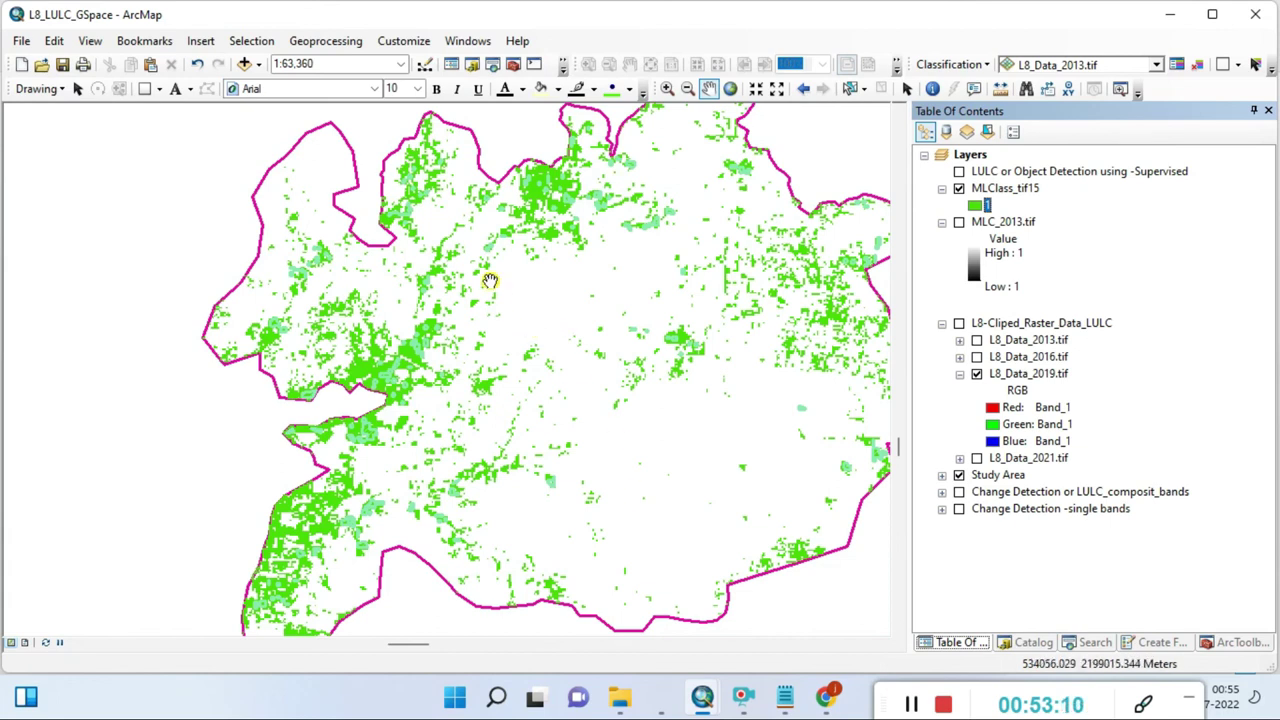
Step: Clear the training samples from the map and switch the classification image layer to L8_Data_2016.tif
scroll(487, 281, "down", 1)
scroll(487, 281, "down", 2)
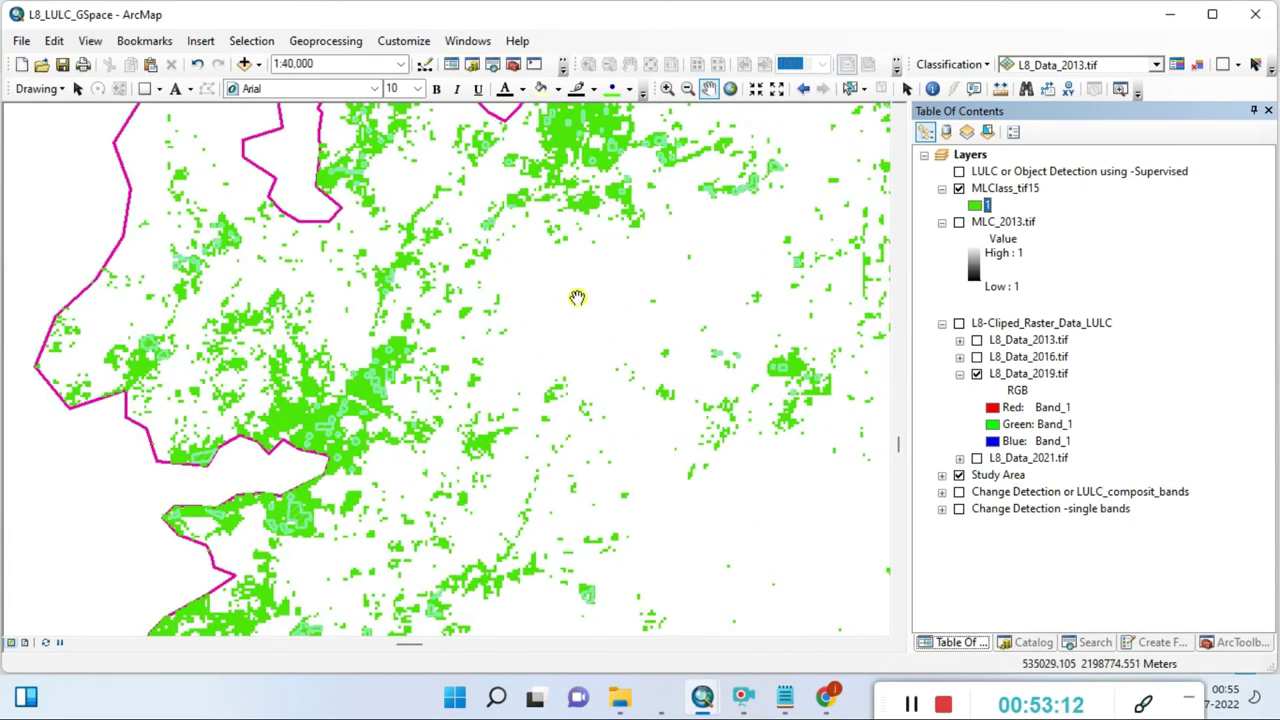
left_click_drag(571, 297, 540, 490)
scroll(540, 490, "up", 2)
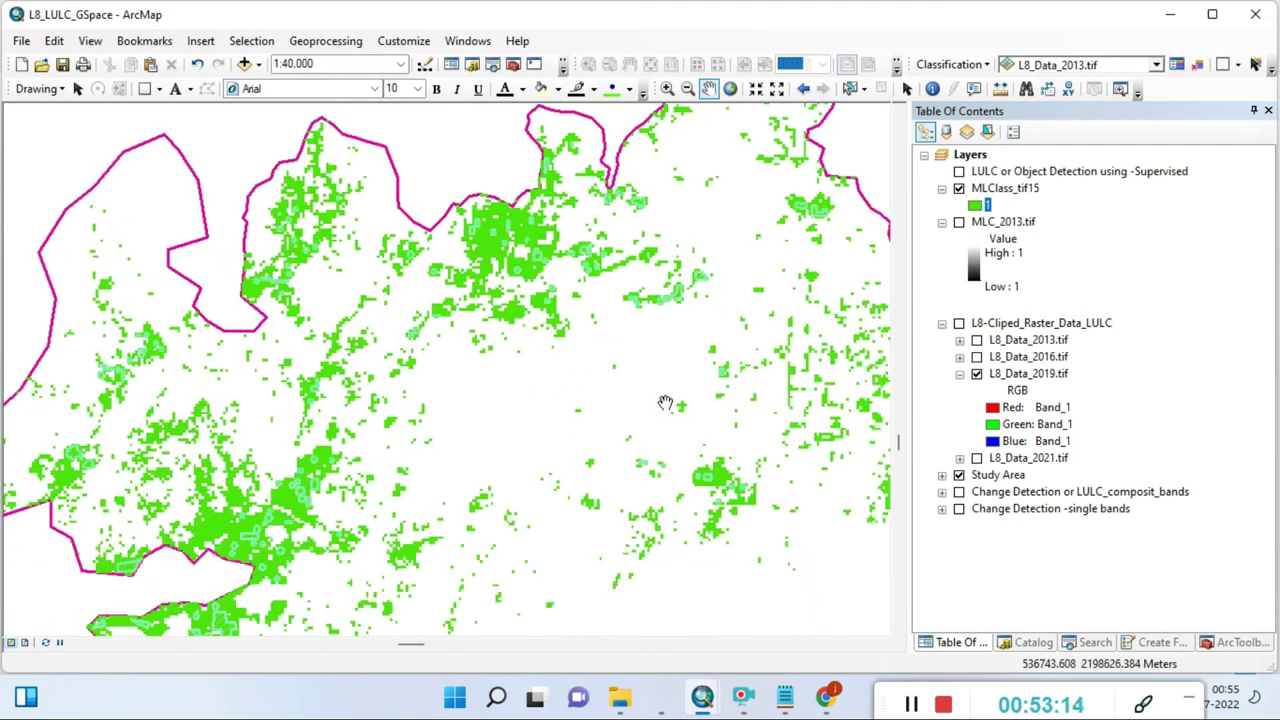
left_click_drag(591, 491, 617, 337)
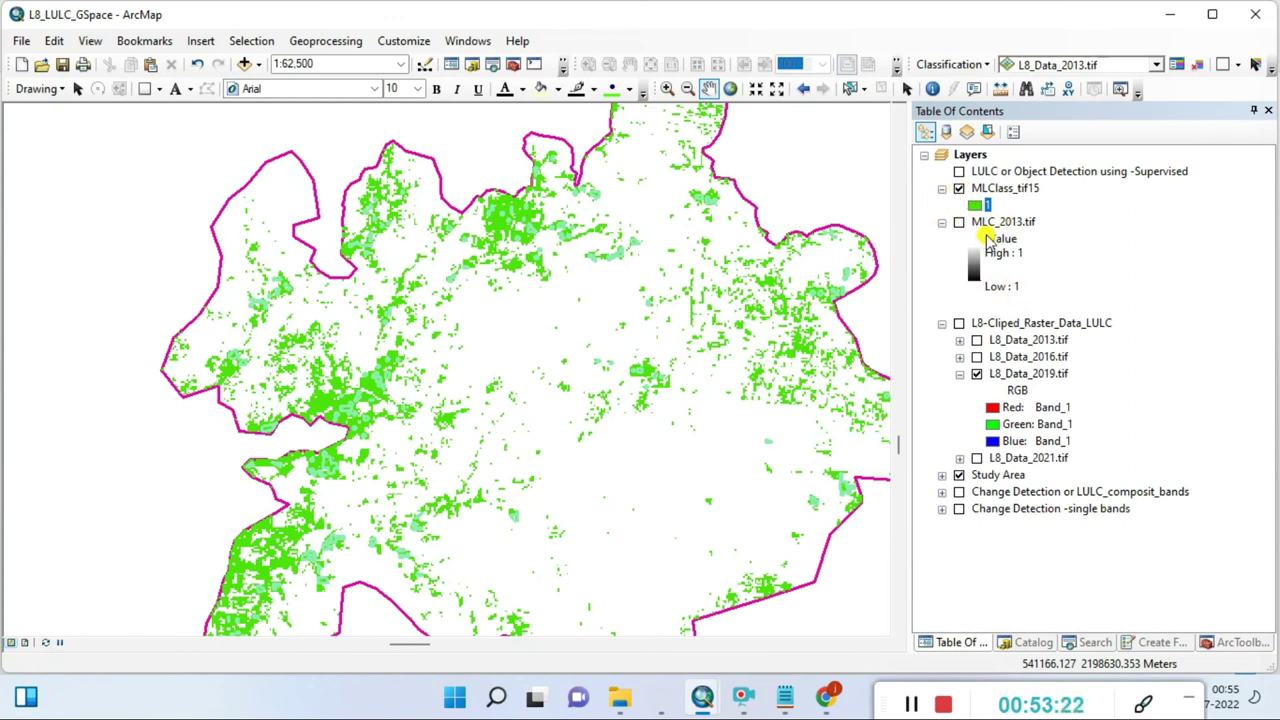
left_click(1041, 357)
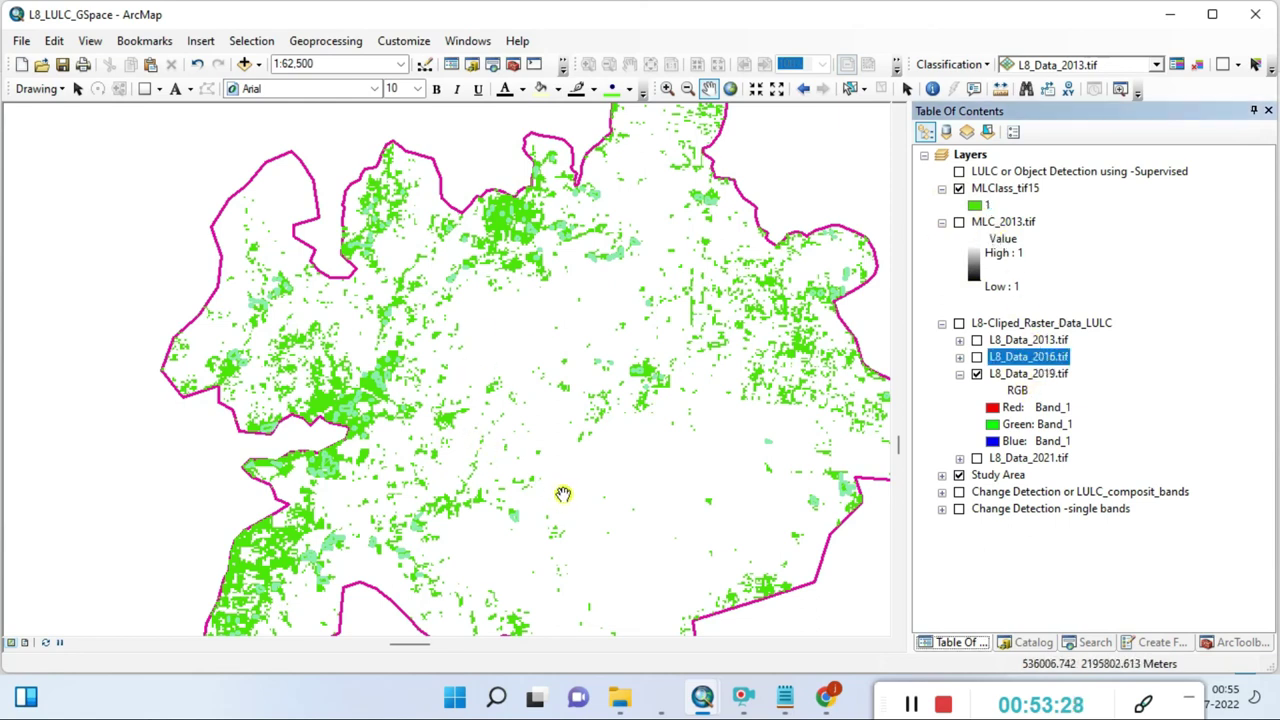
scroll(566, 492, "down", 1)
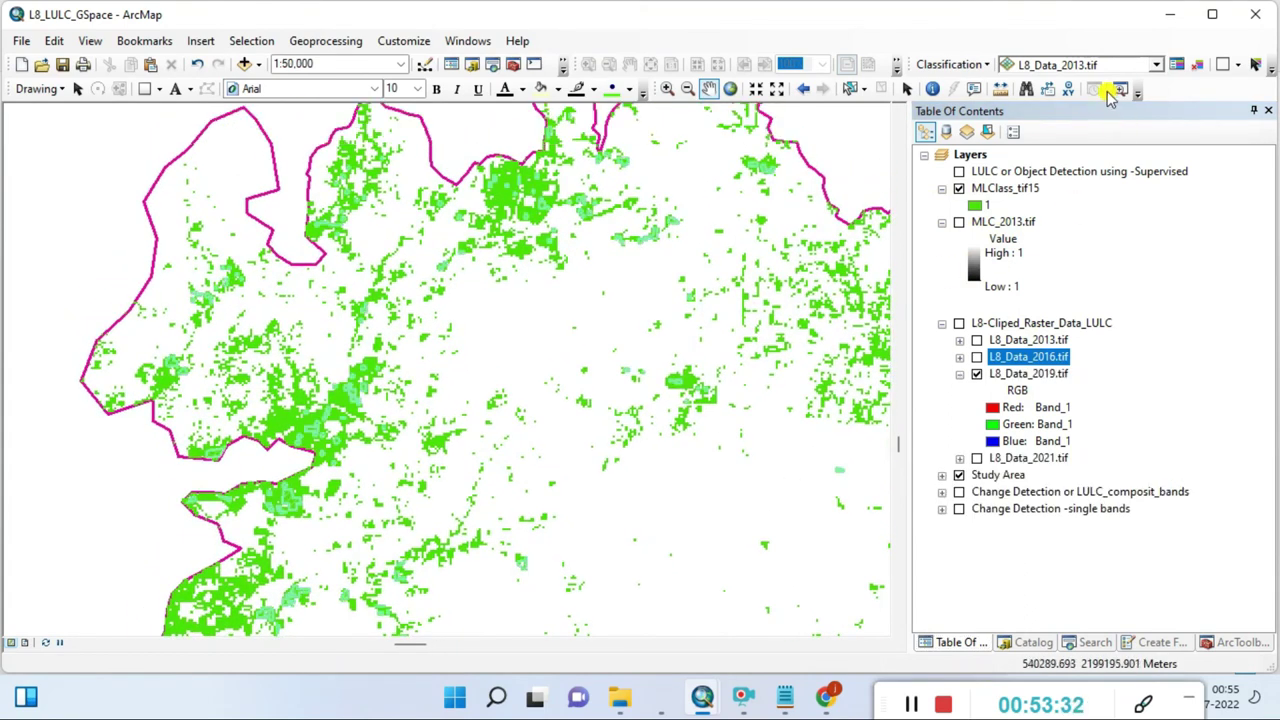
left_click(1197, 66)
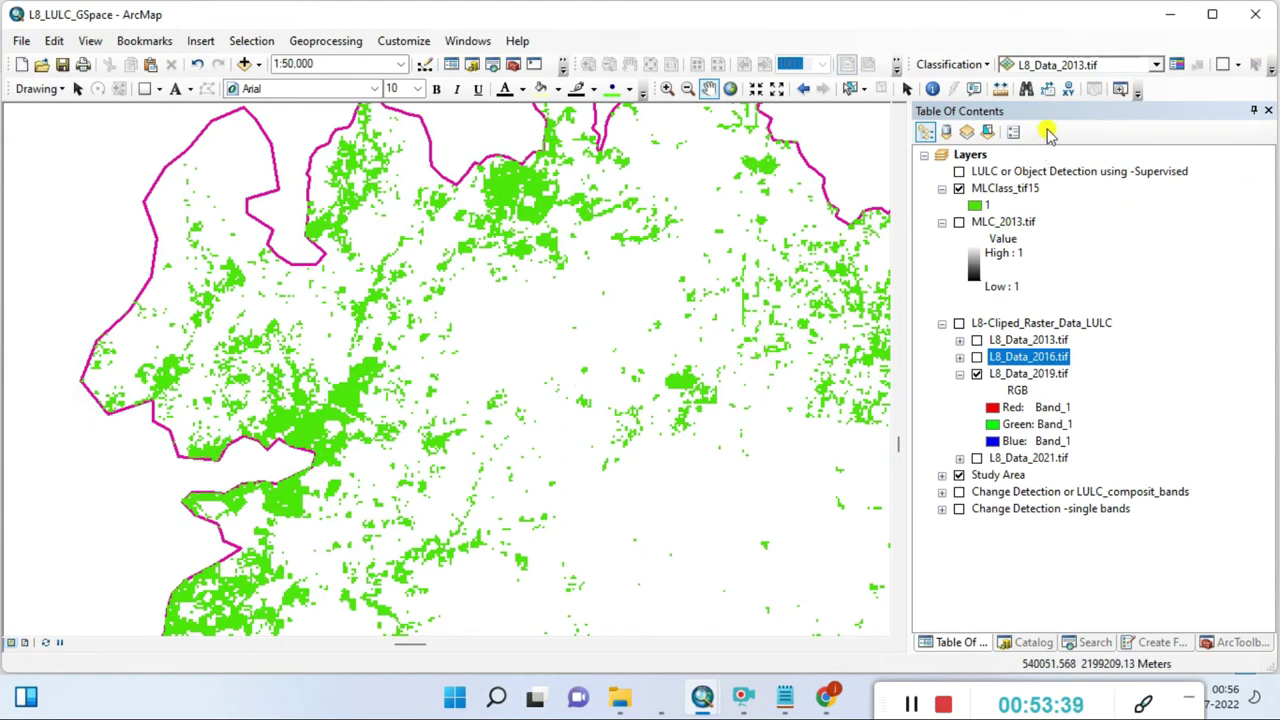
left_click(1156, 65)
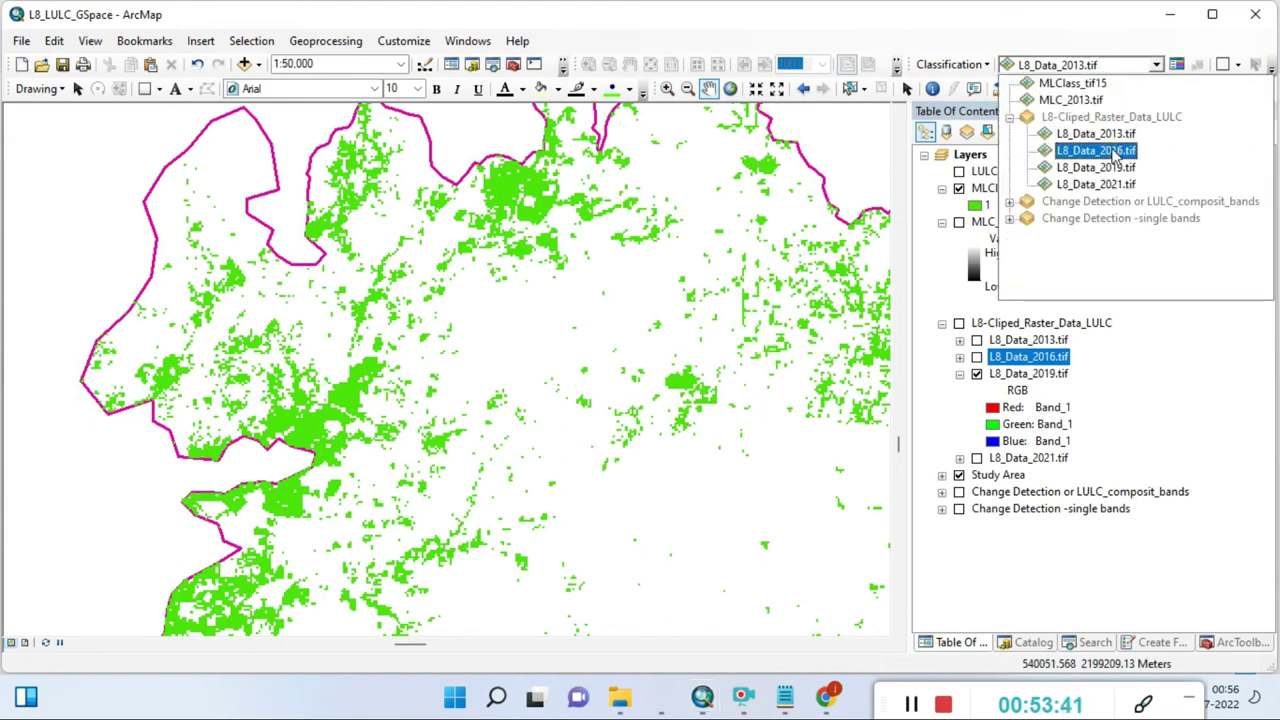
left_click(1114, 150)
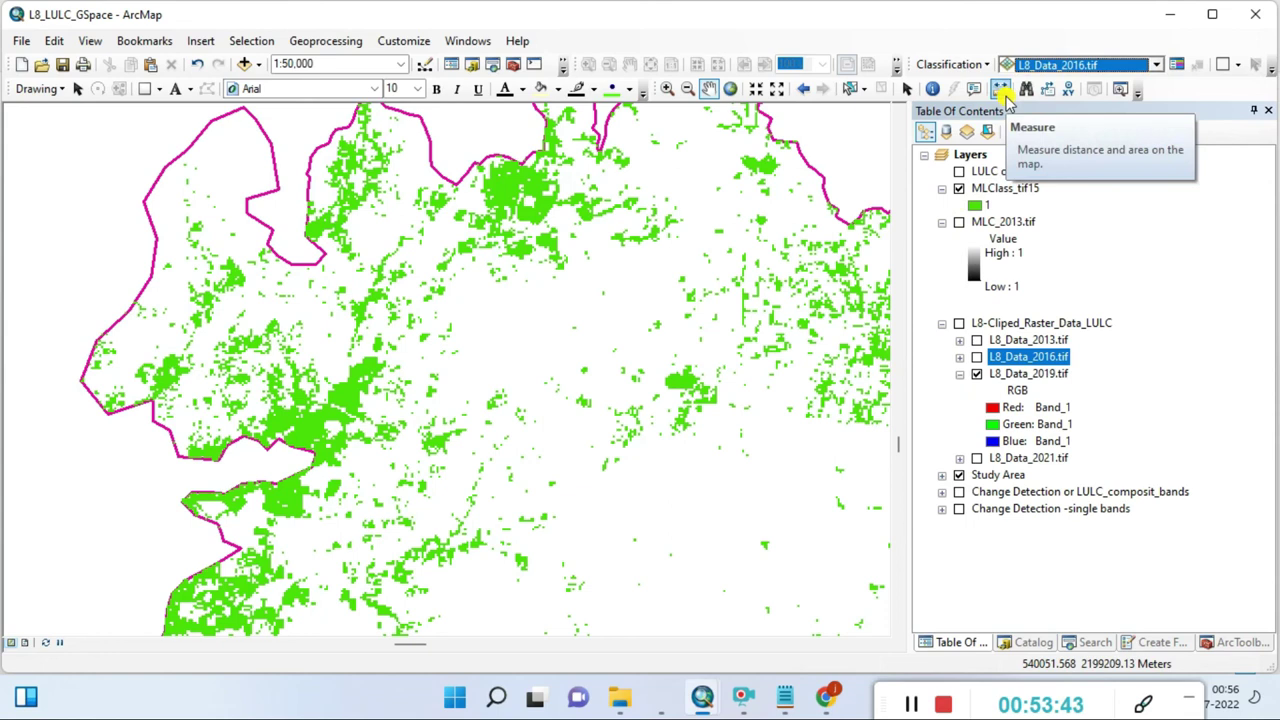